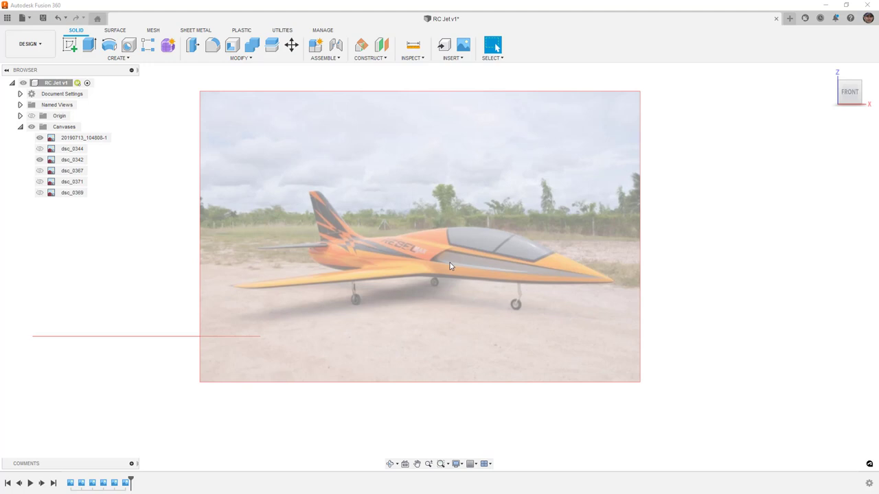
# Browse the dsc_0367, dsc_0371 and dsc_0369 reference photos, leaving the side-view photo shown.
pyautogui.click(39, 171)
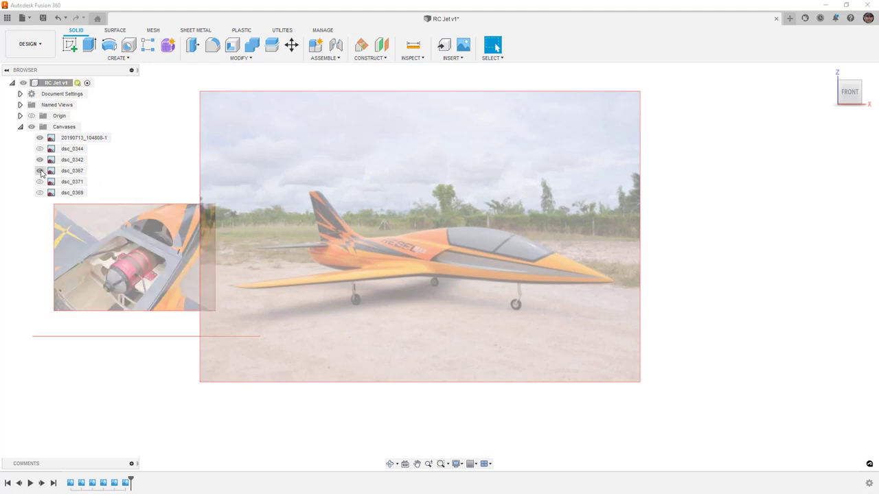
pyautogui.click(40, 181)
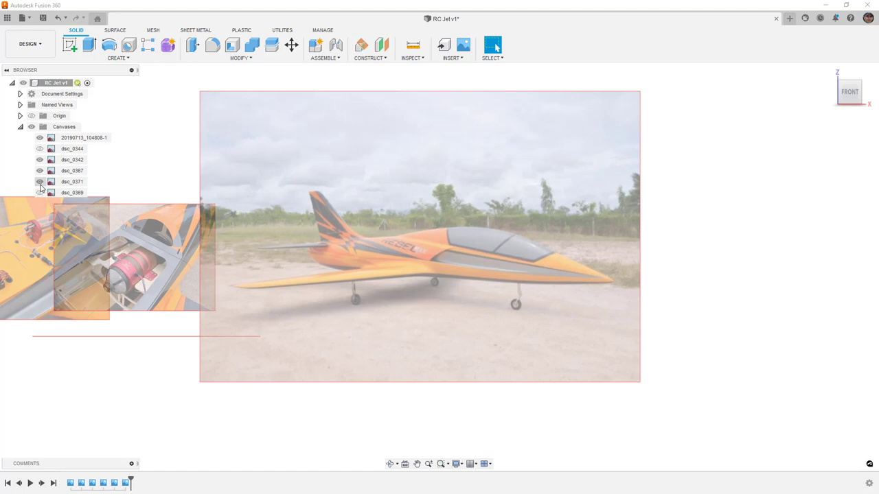
pyautogui.click(40, 193)
pyautogui.press('F6')
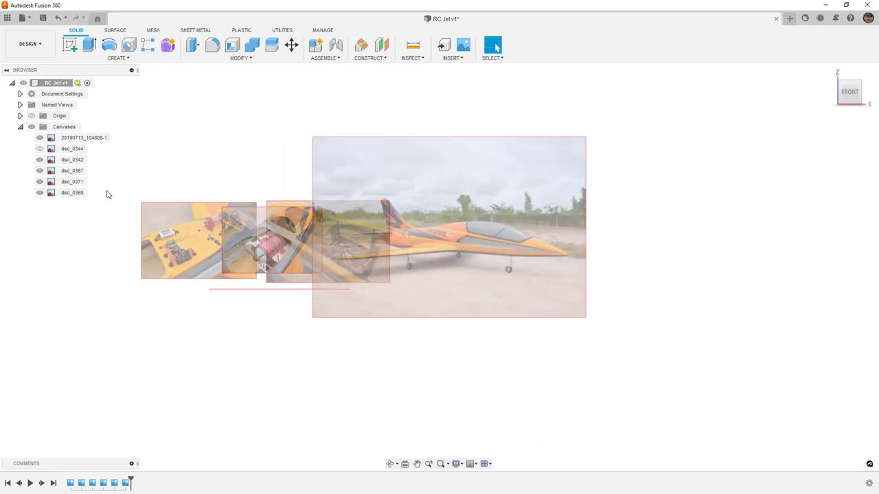
pyautogui.click(40, 182)
pyautogui.click(40, 171)
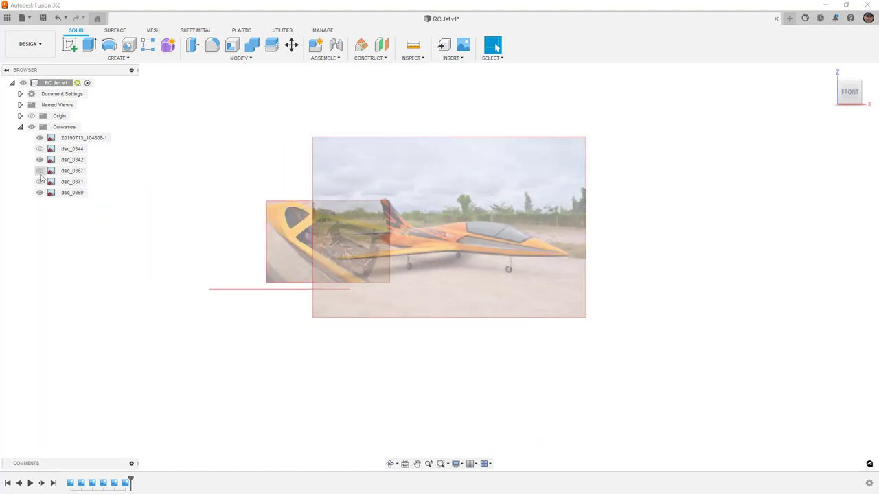
pyautogui.click(40, 159)
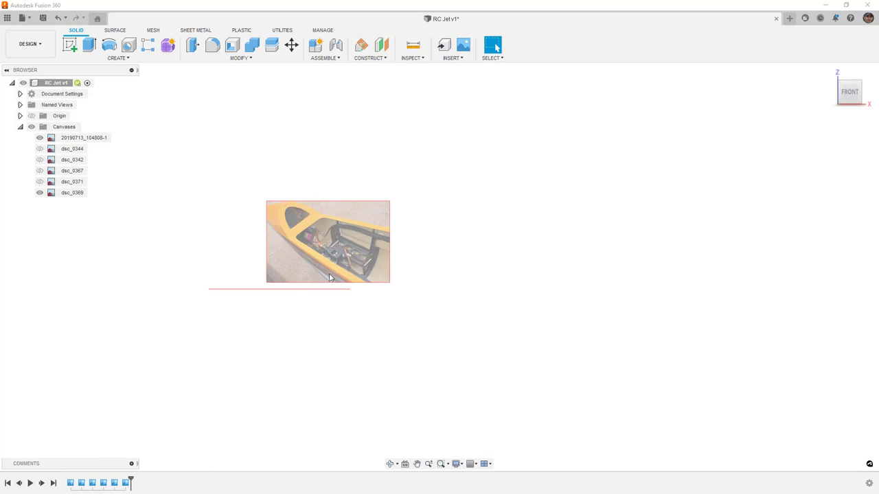
pyautogui.click(40, 159)
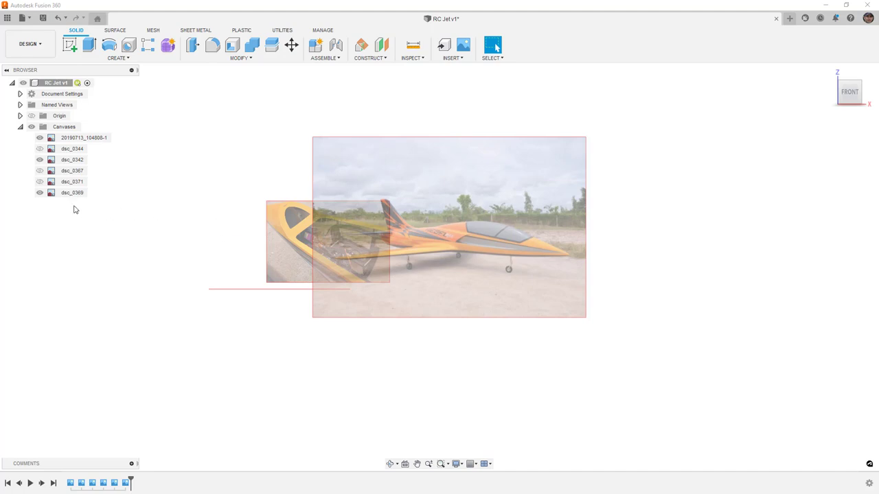
pyautogui.click(40, 193)
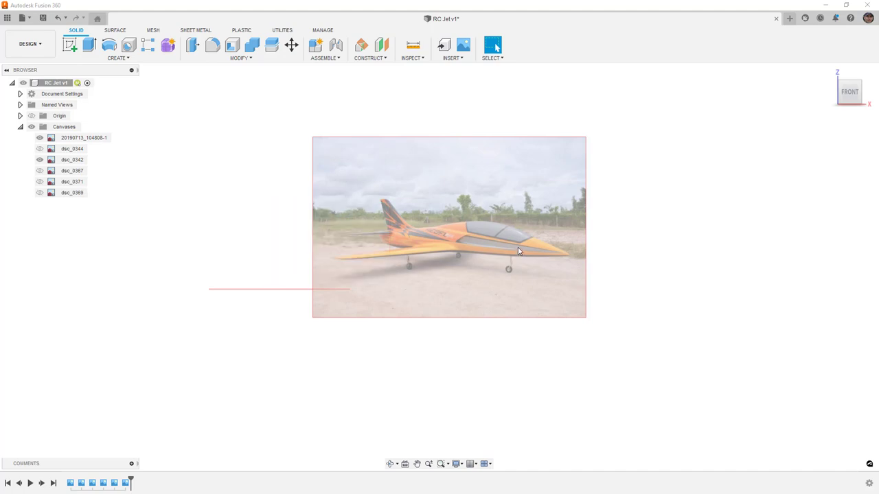
pyautogui.scroll(2, 517, 247)
pyautogui.scroll(3, 479, 248)
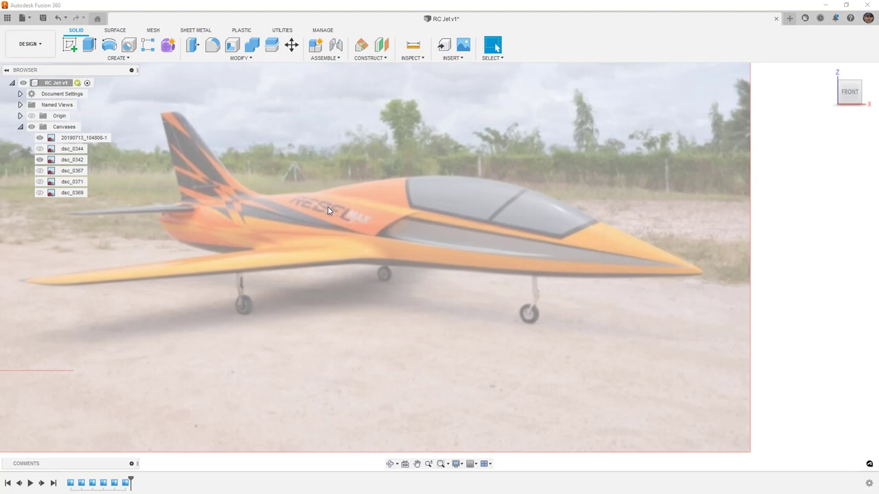
# Hide the dsc_0344 canvas.
pyautogui.scroll(-4, 330, 214)
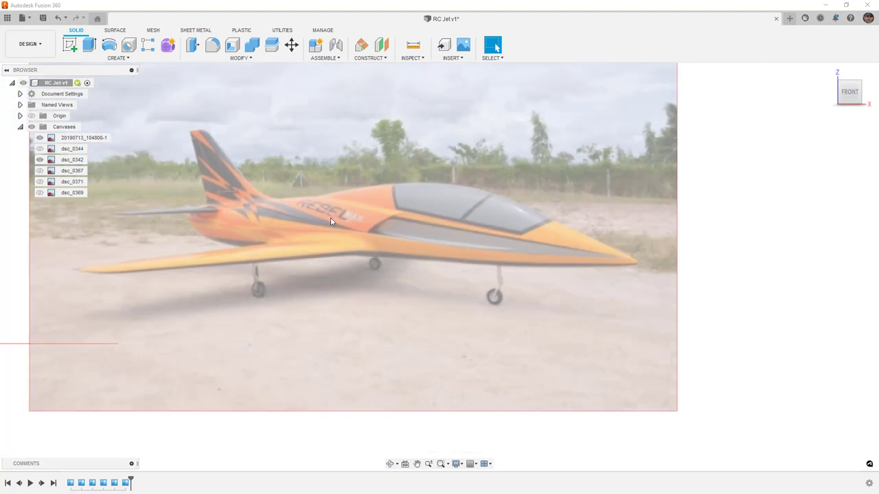
pyautogui.click(39, 151)
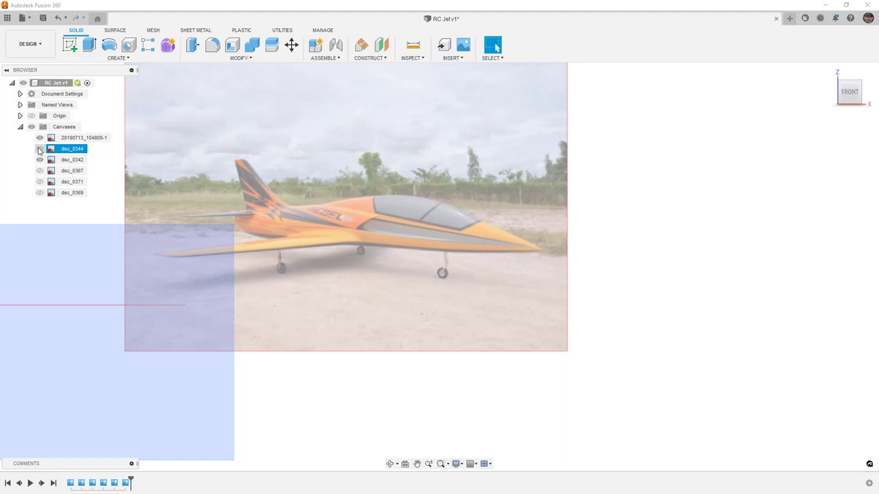
pyautogui.click(39, 151)
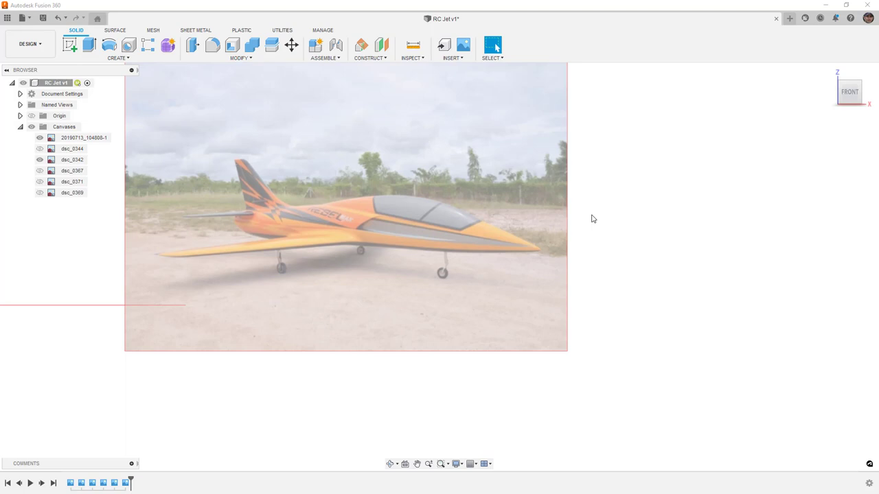
# Look straight down in Top view and centre the top-view jet photo.
pyautogui.scroll(-2, 646, 230)
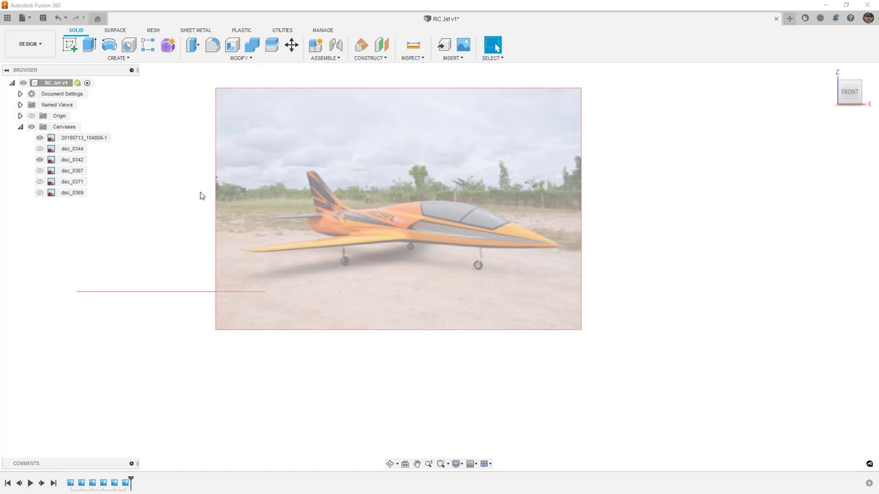
pyautogui.keyDown('shift'); pyautogui.moveTo(82, 165); pyautogui.dragTo(525, 186, button='middle'); pyautogui.keyUp('shift')
pyautogui.click(849, 88)
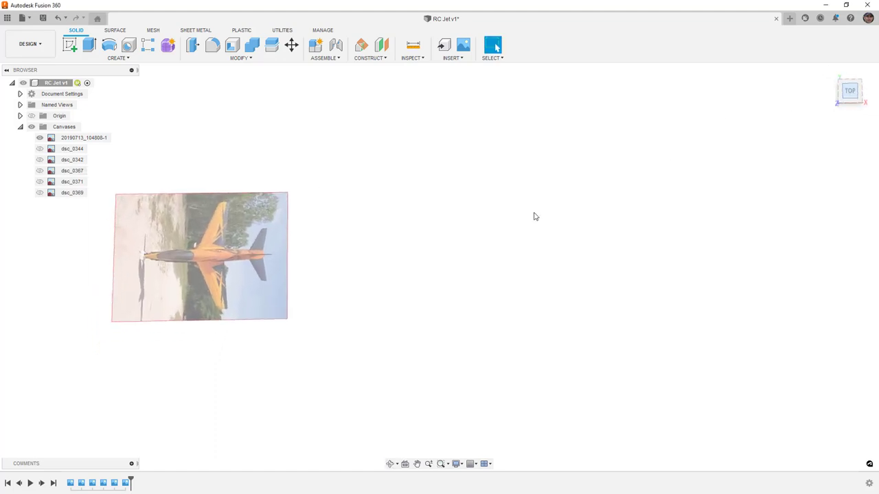
pyautogui.moveTo(318, 238); pyautogui.dragTo(536, 247, button='middle')
pyautogui.scroll(2, 435, 256)
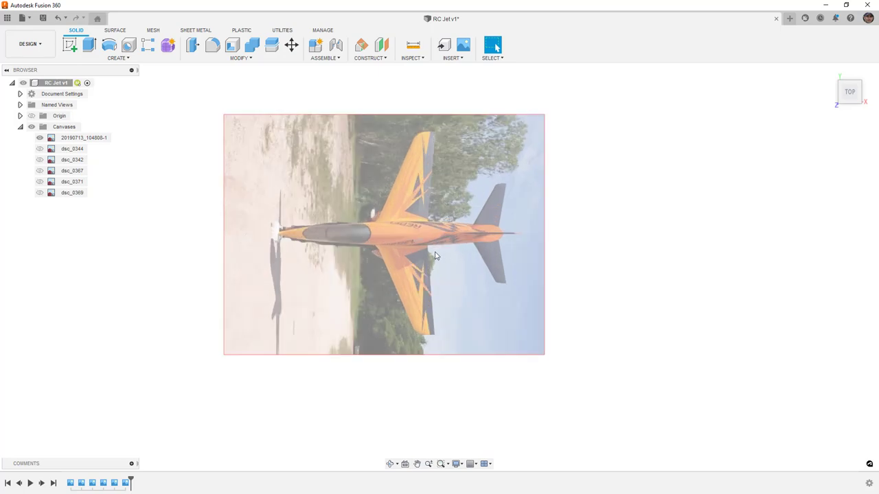
pyautogui.scroll(1, 435, 256)
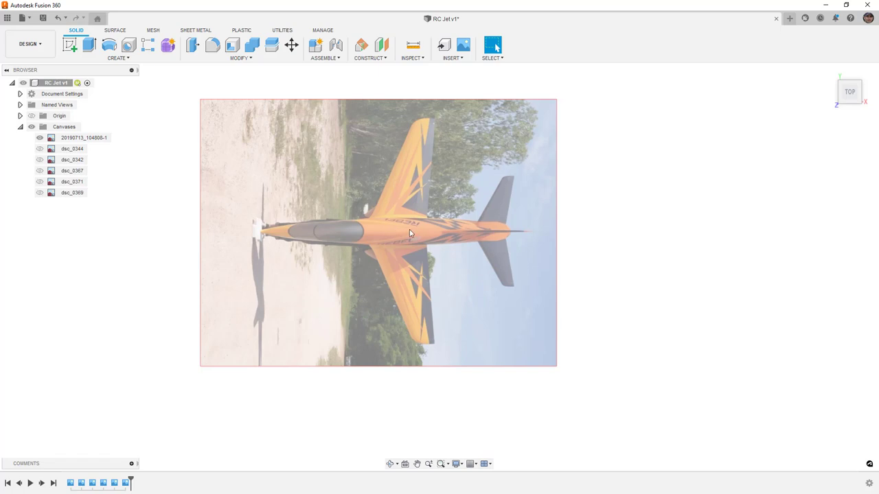
# Compare canvases in a tilted 3-D view, showing dsc_0344 and hiding the 20190713 photo.
pyautogui.click(39, 149)
pyautogui.keyDown('shift'); pyautogui.moveTo(206, 288); pyautogui.dragTo(320, 267, button='middle'); pyautogui.keyUp('shift')
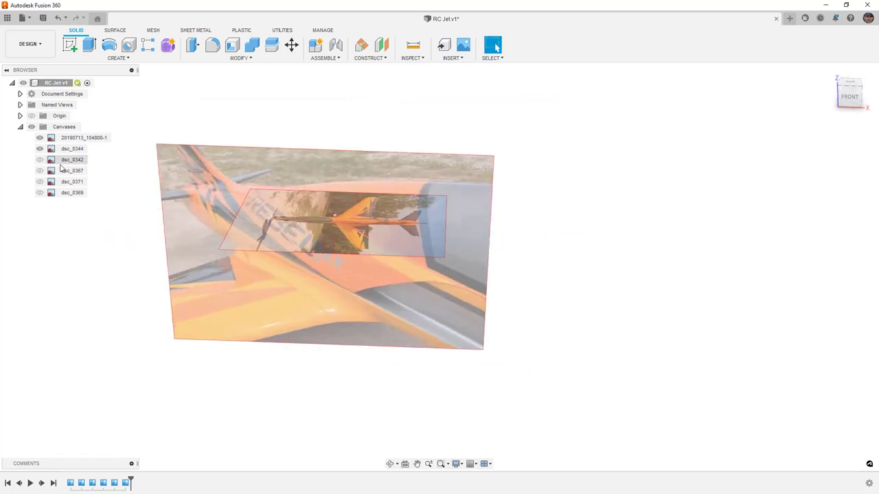
pyautogui.click(39, 138)
pyautogui.keyDown('shift'); pyautogui.moveTo(272, 244); pyautogui.dragTo(293, 245, button='middle'); pyautogui.keyUp('shift')
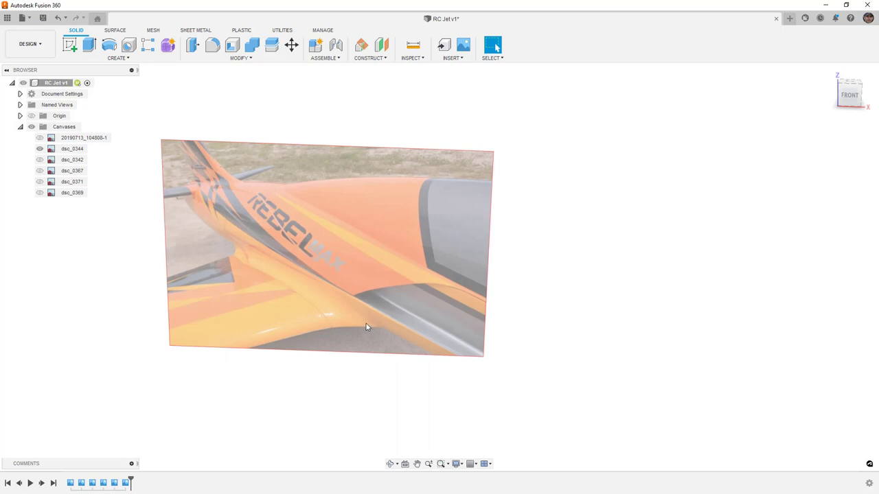
# Restore the 20190713 photo, hide dsc_0344, return to Top view and start a freeform form.
pyautogui.scroll(-2, 355, 315)
pyautogui.click(39, 138)
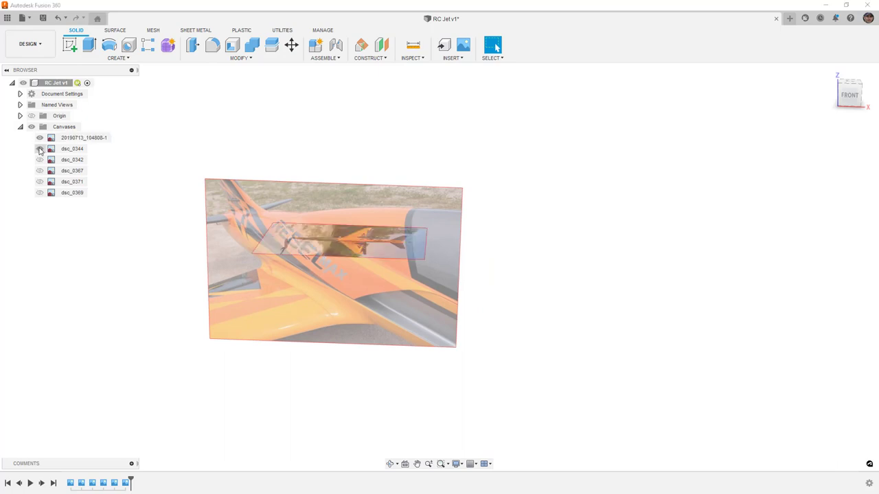
pyautogui.click(39, 149)
pyautogui.click(849, 82)
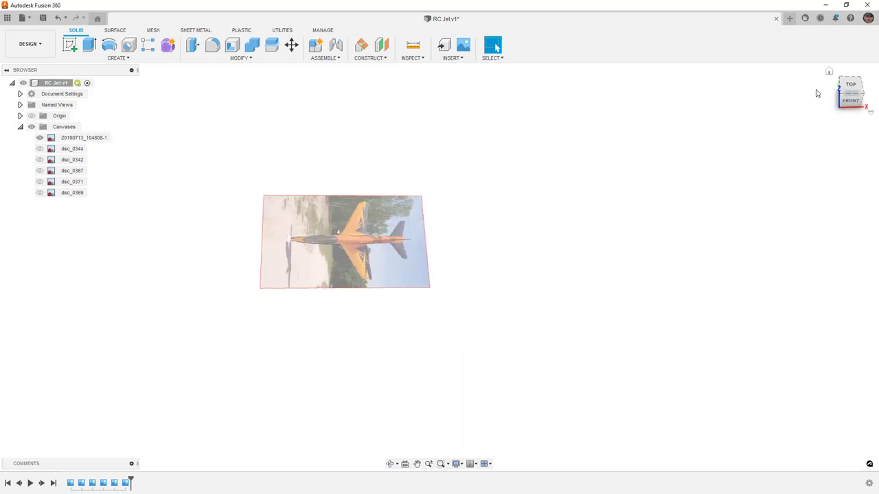
pyautogui.scroll(1, 412, 219)
pyautogui.moveTo(405, 216); pyautogui.dragTo(423, 286, button='middle')
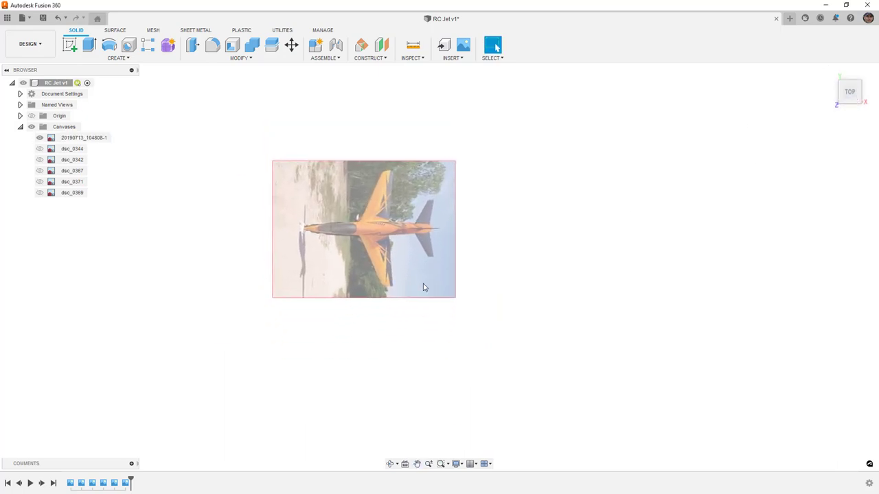
pyautogui.scroll(3, 388, 182)
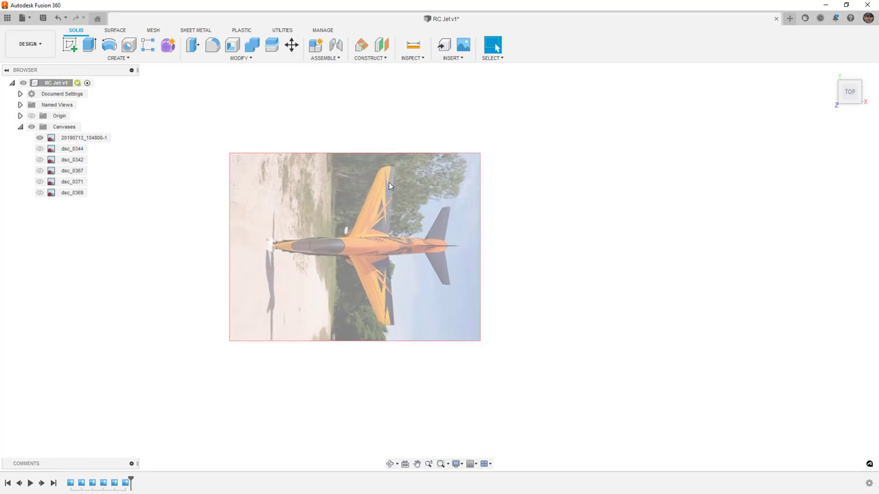
pyautogui.click(169, 46)
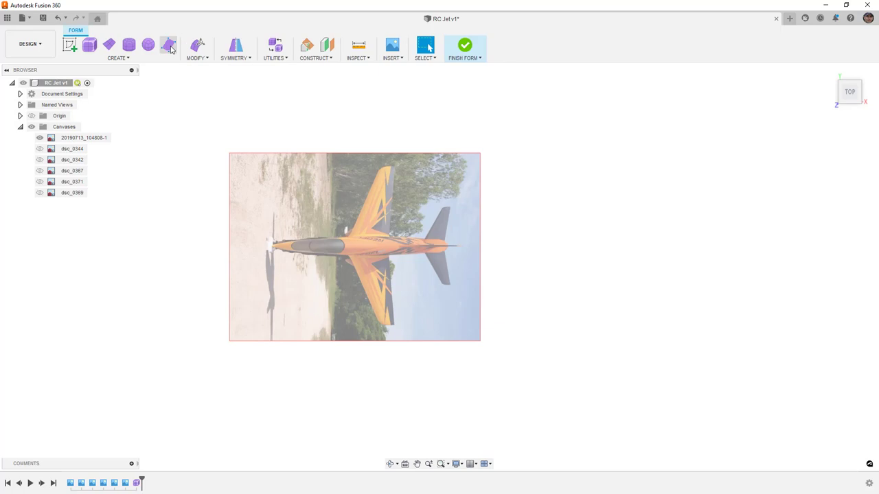
# Choose Cylinder from the Form workspace's CREATE menu.
pyautogui.click(154, 59)
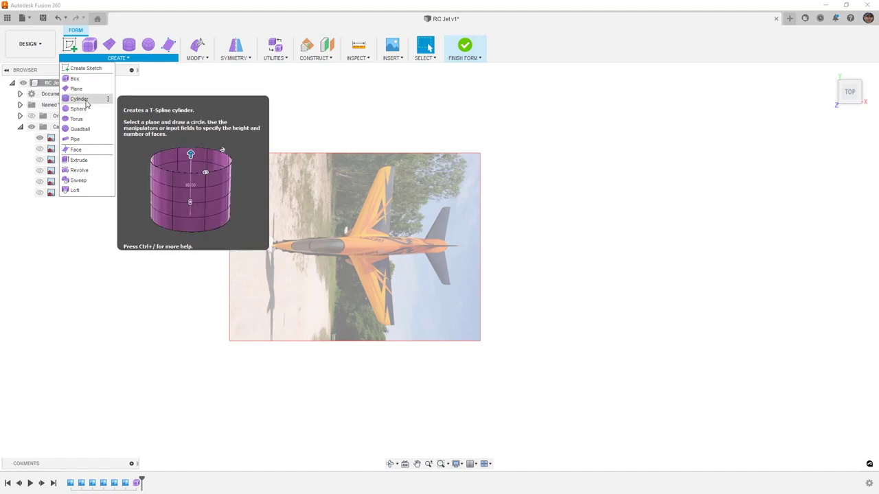
pyautogui.click(85, 101)
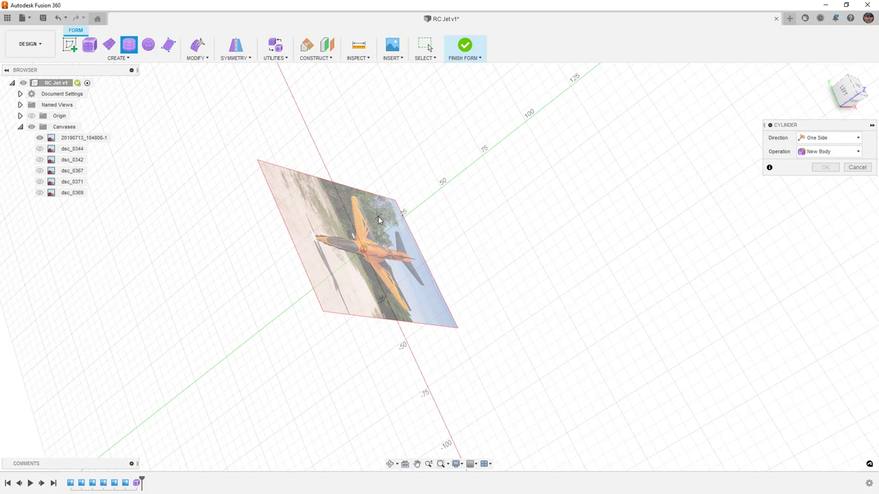
# Place the cylinder at the origin, 35 mm symmetric each way, with fewer lengthwise faces.
pyautogui.moveTo(843, 96); pyautogui.dragTo(625, 162)
pyautogui.click(625, 162)
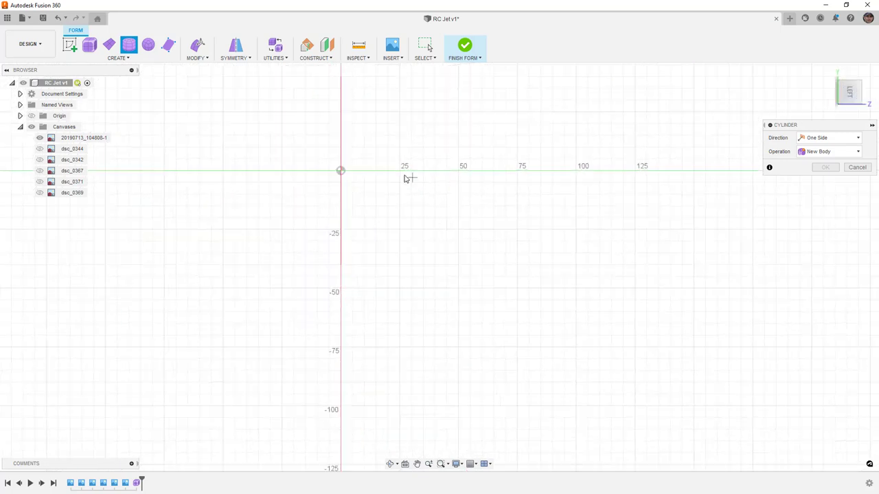
pyautogui.click(341, 170)
pyautogui.click(353, 183)
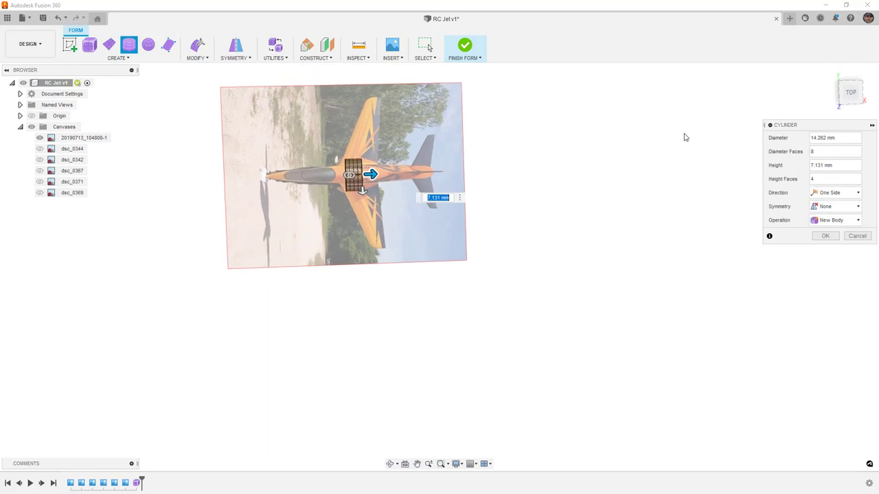
pyautogui.click(850, 92)
pyautogui.moveTo(377, 171); pyautogui.dragTo(443, 171)
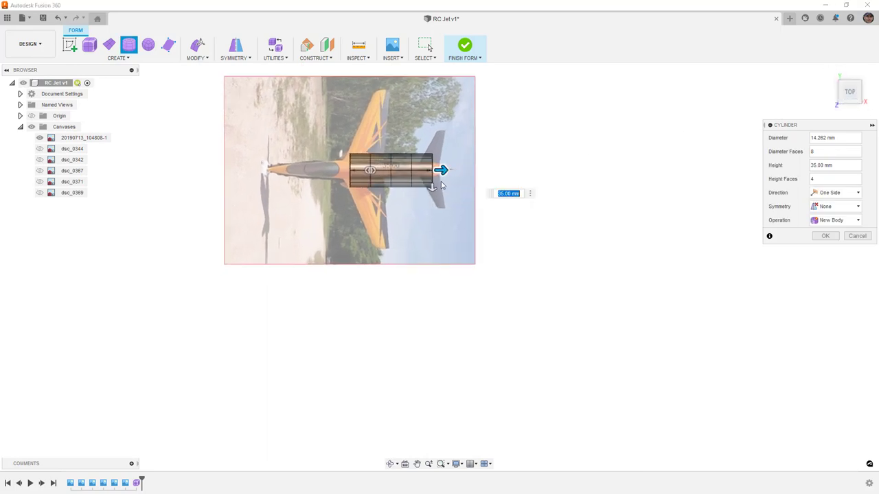
pyautogui.click(831, 193)
pyautogui.click(837, 214)
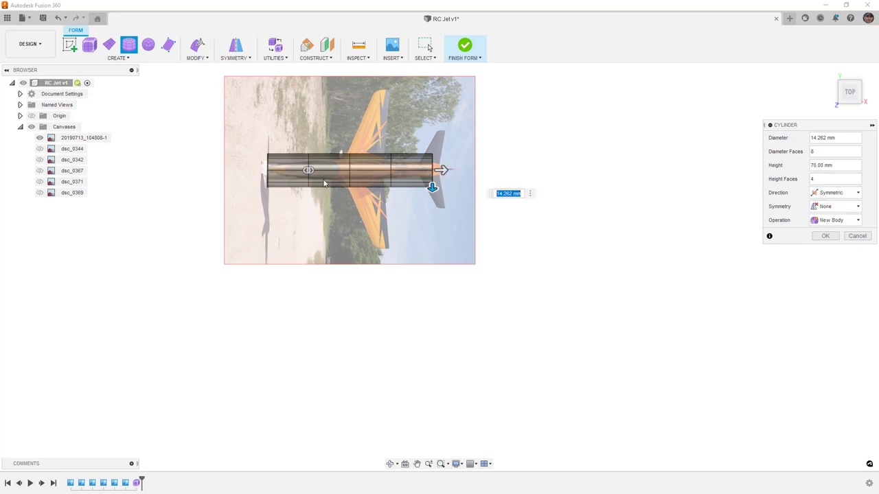
pyautogui.moveTo(308, 170); pyautogui.dragTo(284, 171)
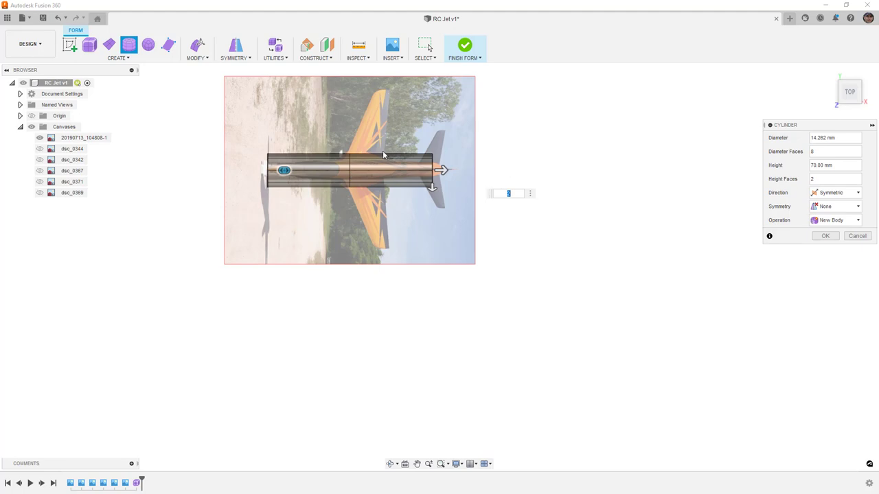
# Set the cylinder diameter to 8, after trying 15 and 12.
pyautogui.moveTo(852, 140); pyautogui.dragTo(801, 142)
pyautogui.write('15')
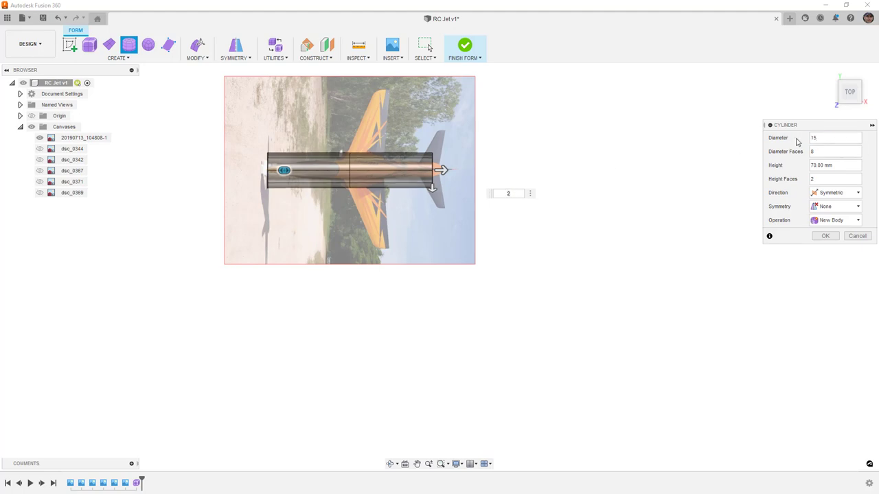
pyautogui.moveTo(816, 138); pyautogui.dragTo(789, 142)
pyautogui.write('12')
pyautogui.scroll(3, 379, 172)
pyautogui.scroll(2, 379, 168)
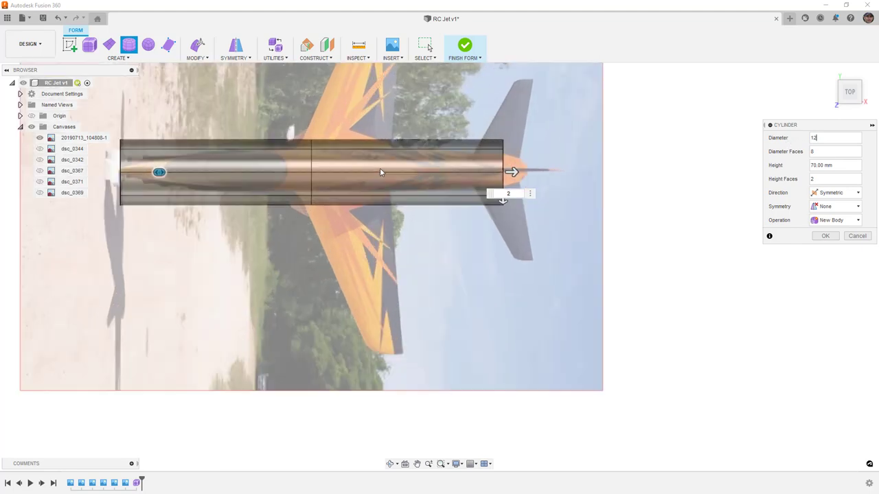
pyautogui.moveTo(831, 142); pyautogui.dragTo(769, 142)
pyautogui.write('8')
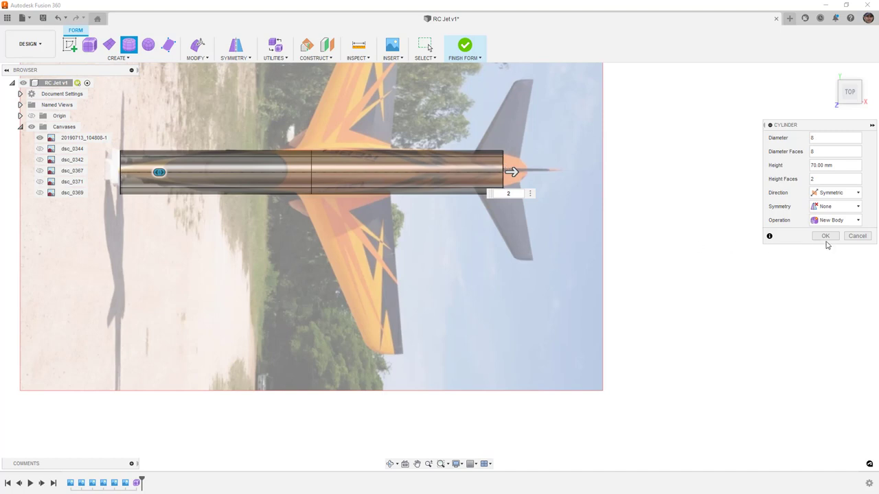
# Set Mirror symmetry across the width only, without length symmetry, and create the body.
pyautogui.click(834, 206)
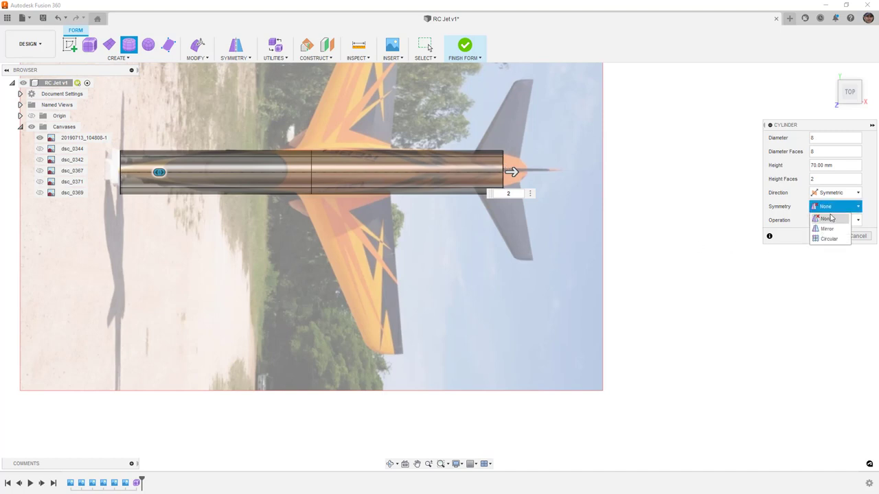
pyautogui.press('Escape')
pyautogui.press('Down')
pyautogui.click(819, 220)
pyautogui.click(819, 220)
pyautogui.click(819, 234)
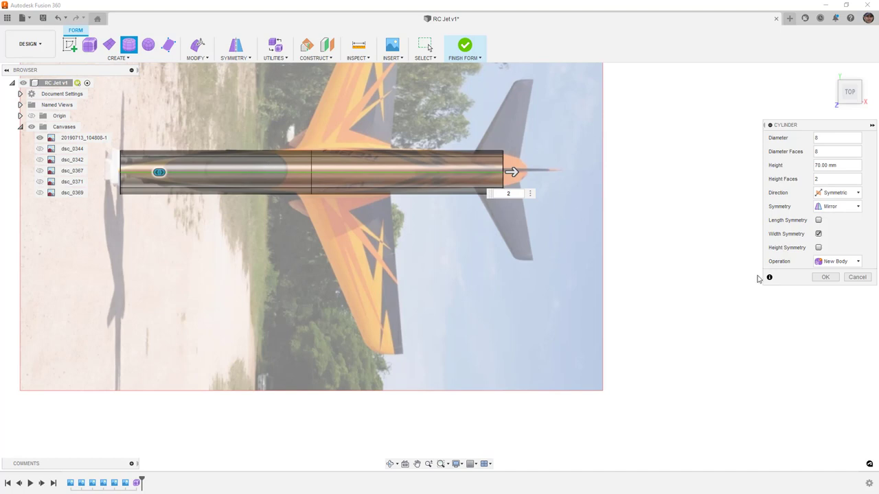
pyautogui.click(826, 278)
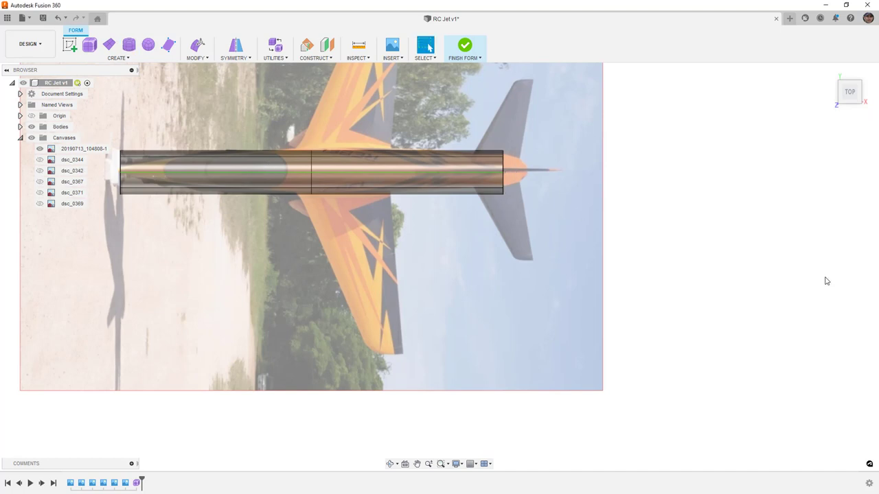
# Extend the nose-end edge loop 7 mm forward and fine-tune its size.
pyautogui.scroll(-2, 826, 280)
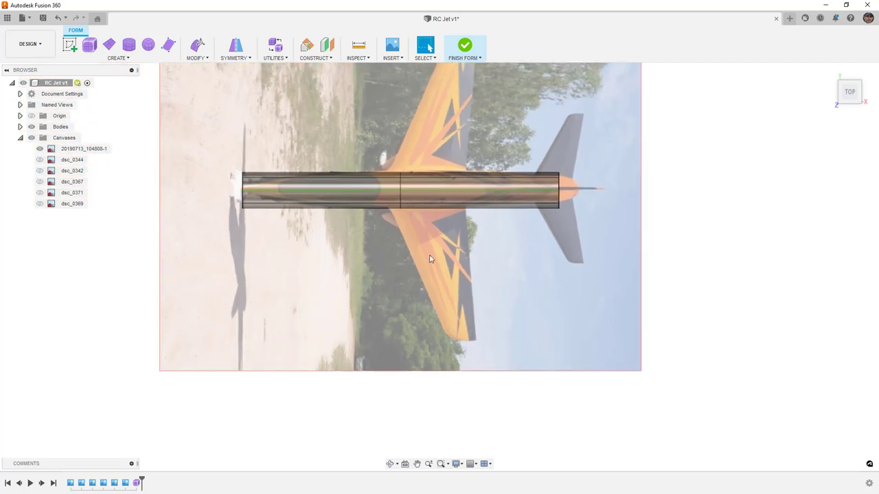
pyautogui.scroll(3, 240, 187)
pyautogui.doubleClick(240, 189)
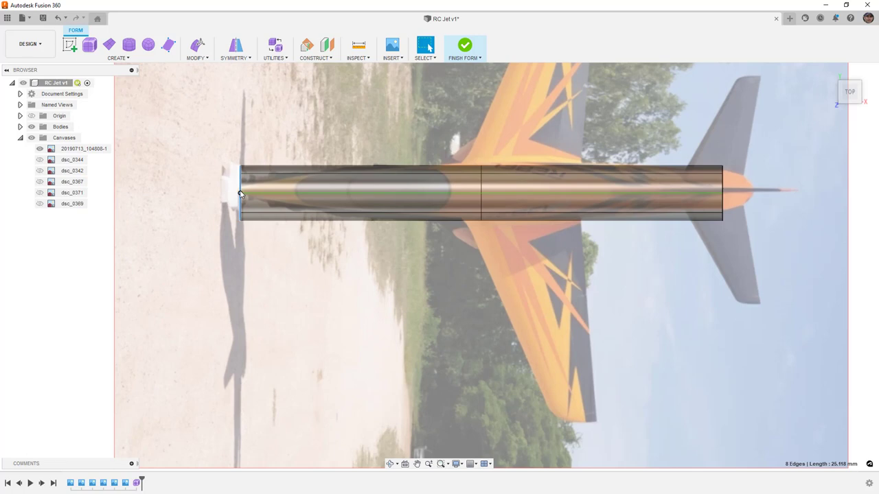
pyautogui.click(197, 47)
pyautogui.moveTo(268, 193); pyautogui.dragTo(317, 197)
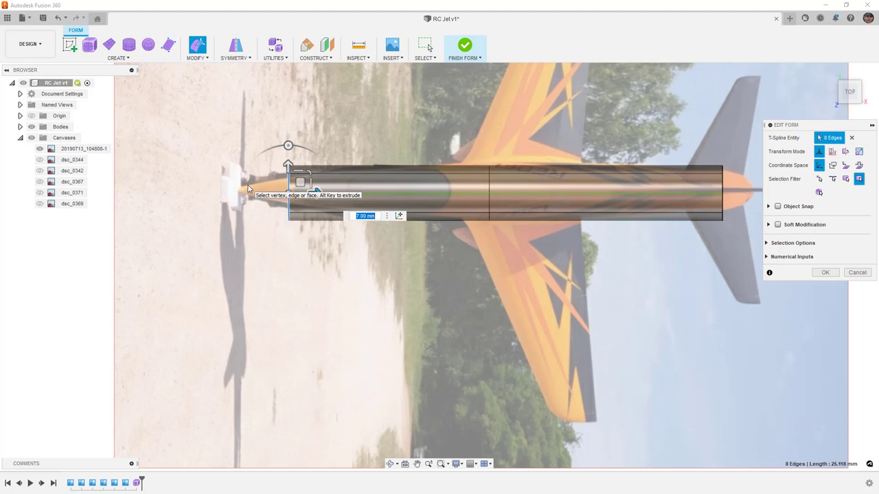
pyautogui.keyDown('shift'); pyautogui.moveTo(344, 273); pyautogui.dragTo(281, 264, button='middle'); pyautogui.keyUp('shift')
pyautogui.scroll(4, 281, 272)
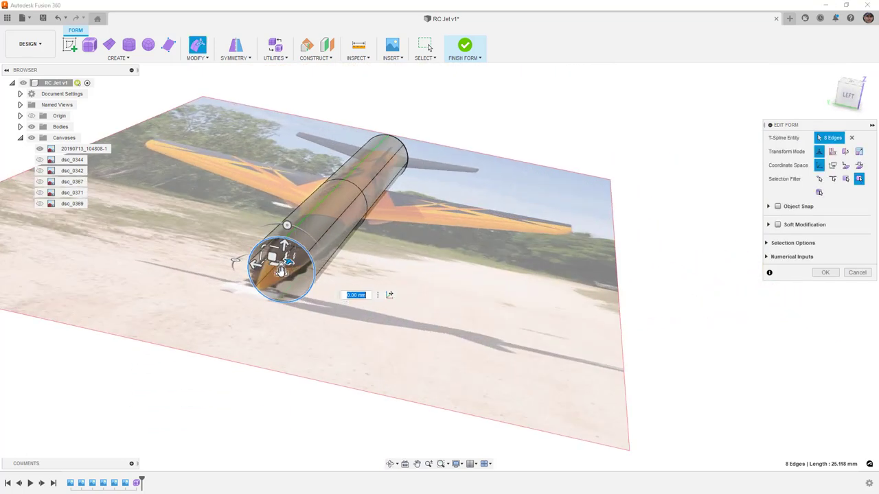
pyautogui.moveTo(281, 273); pyautogui.dragTo(278, 241)
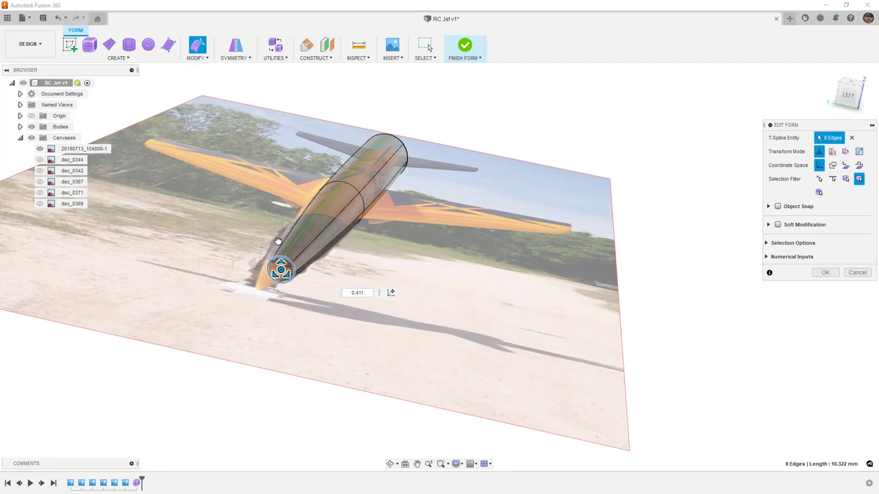
pyautogui.keyDown('shift'); pyautogui.moveTo(469, 269); pyautogui.dragTo(418, 291, button='middle'); pyautogui.keyUp('shift')
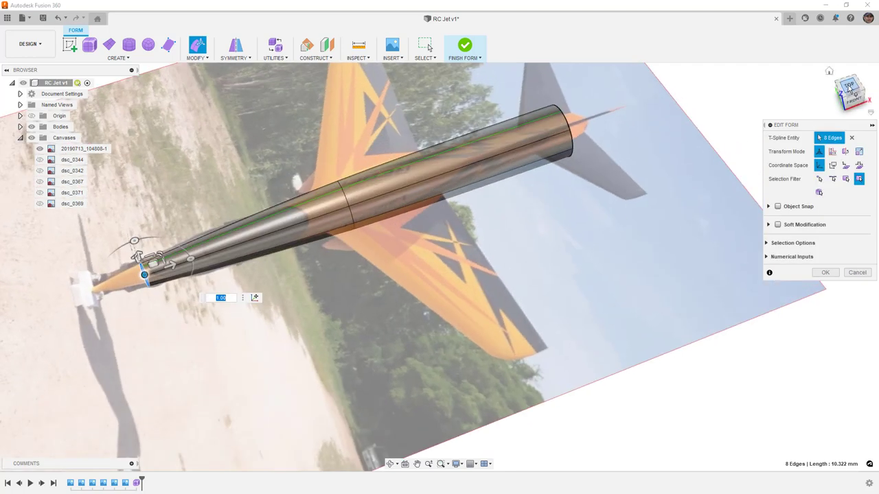
pyautogui.click(848, 86)
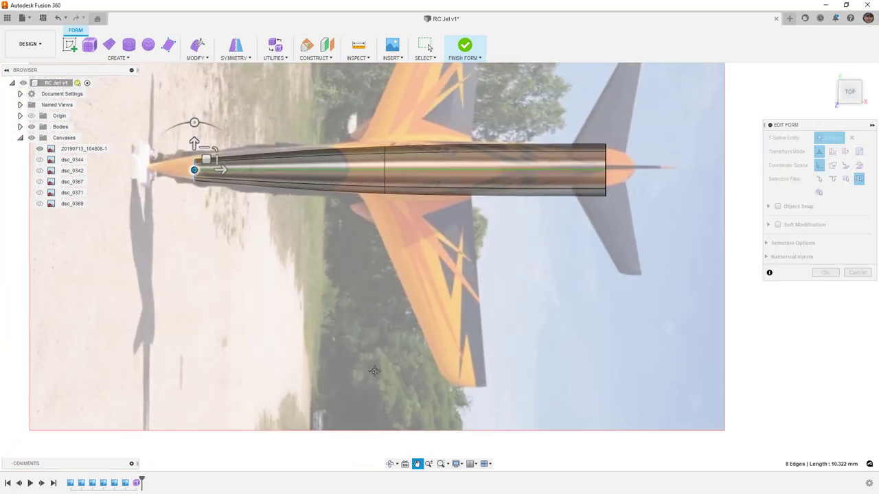
pyautogui.scroll(3, 213, 197)
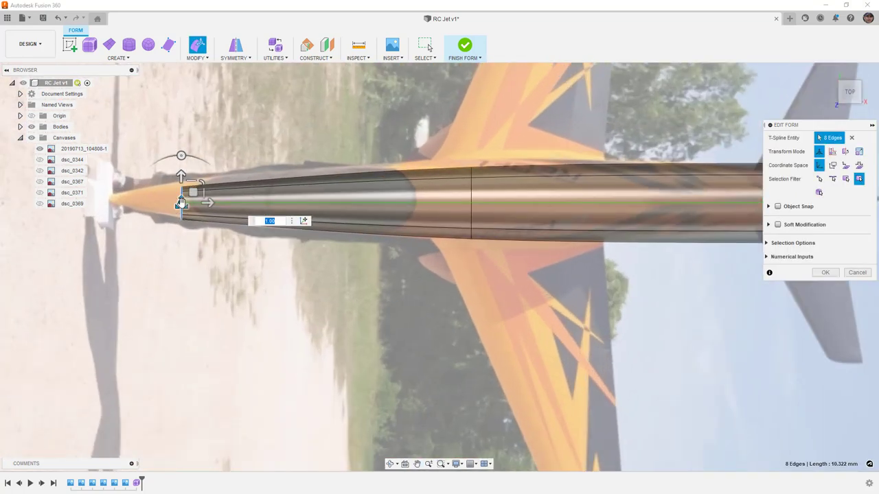
pyautogui.moveTo(181, 202); pyautogui.dragTo(181, 203)
pyautogui.moveTo(184, 199); pyautogui.dragTo(181, 199)
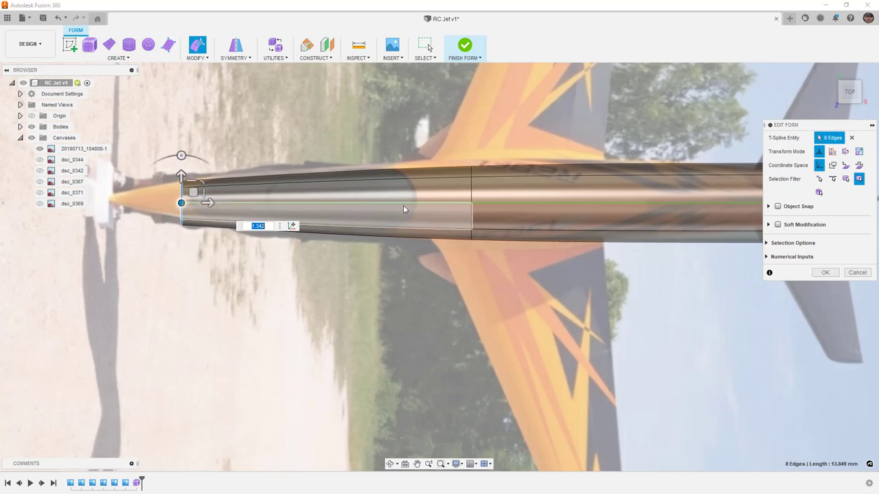
# Enlarge the mid-fuselage ring and shrink the rear loop to slim the tail.
pyautogui.doubleClick(472, 194)
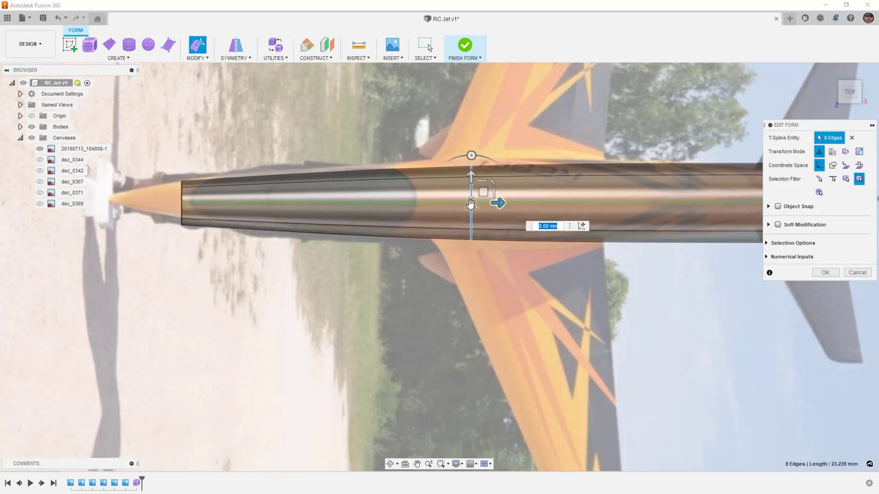
pyautogui.scroll(-3, 471, 203)
pyautogui.moveTo(465, 204); pyautogui.dragTo(463, 224)
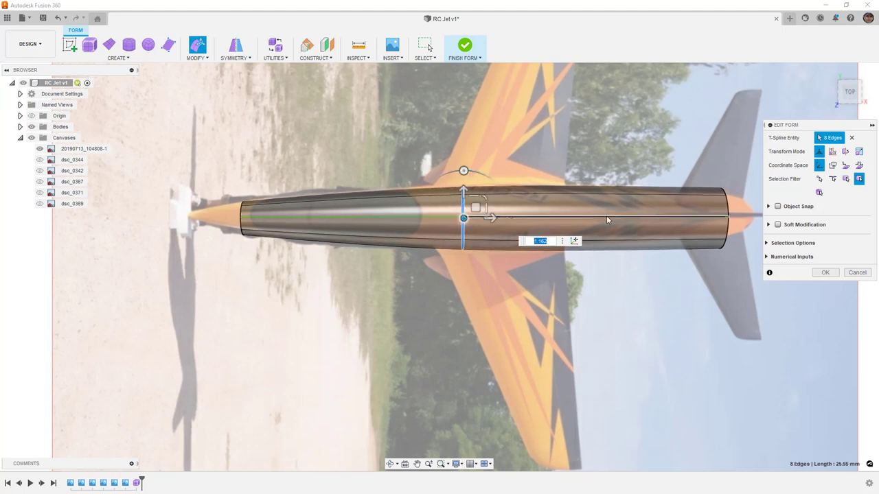
pyautogui.doubleClick(727, 232)
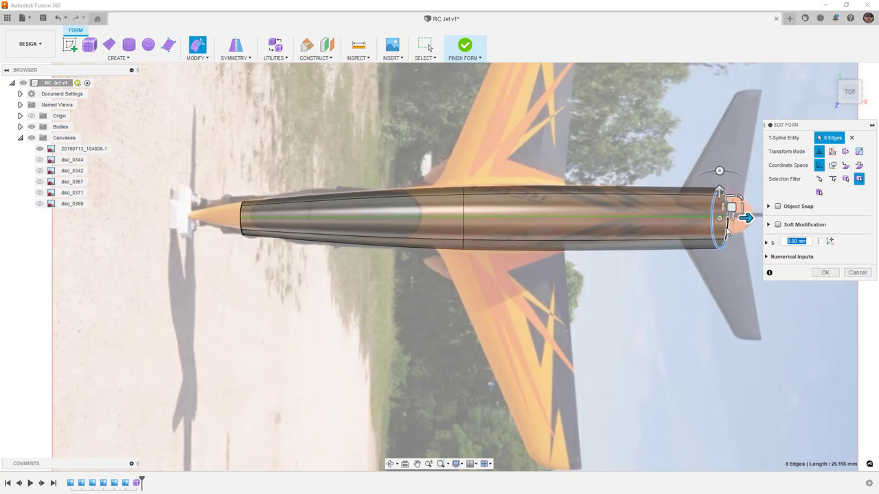
pyautogui.scroll(5, 440, 256)
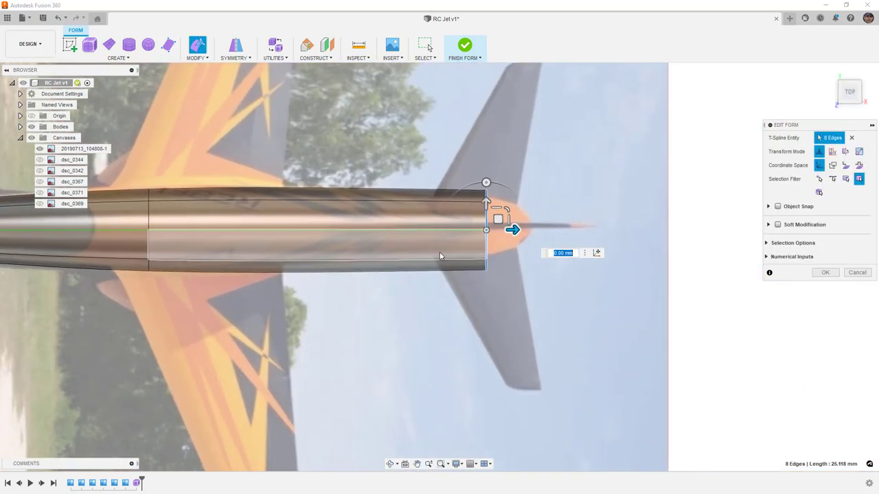
pyautogui.moveTo(497, 219); pyautogui.dragTo(487, 231)
pyautogui.scroll(-3, 562, 241)
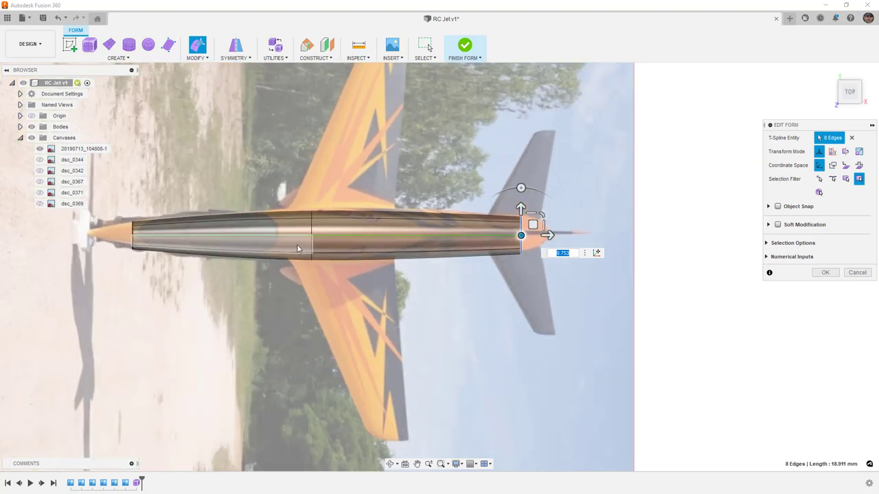
pyautogui.scroll(2, 297, 249)
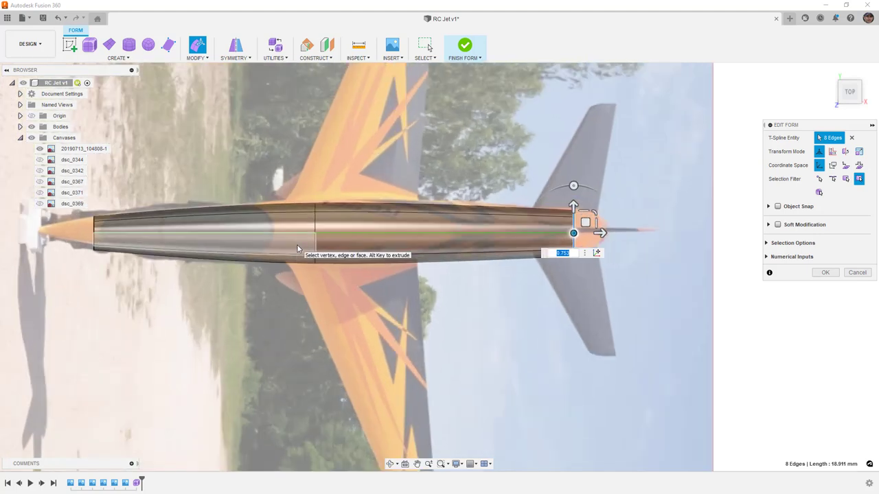
# Toggle between box and smooth body display, ending in smooth display.
pyautogui.hotkey('alt', '1')
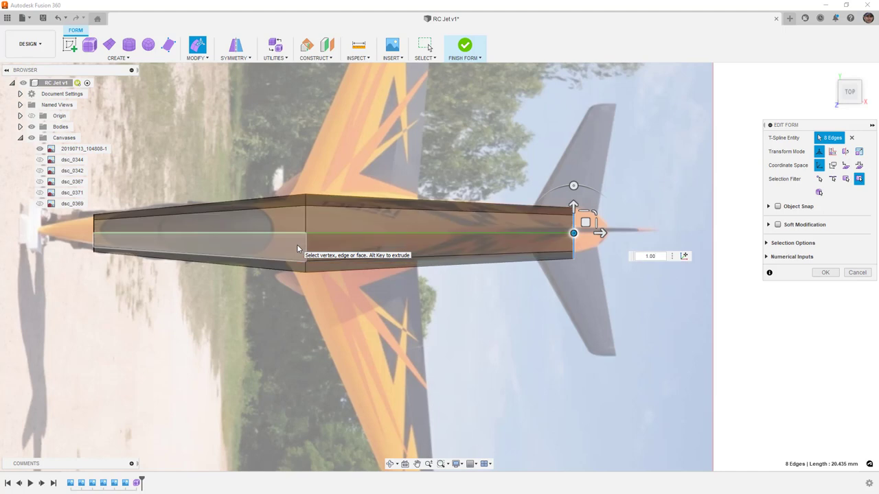
pyautogui.hotkey('alt', '3')
pyautogui.hotkey('alt', '1')
pyautogui.hotkey('alt', '3')
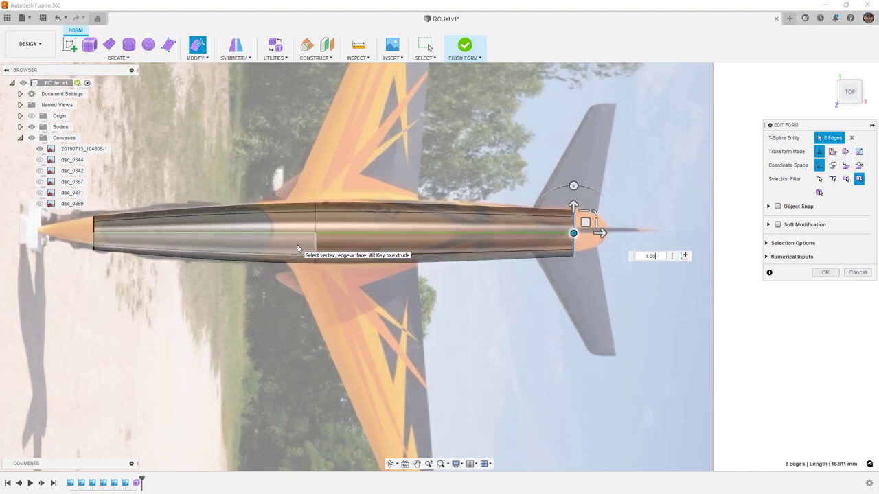
pyautogui.hotkey('alt', '1')
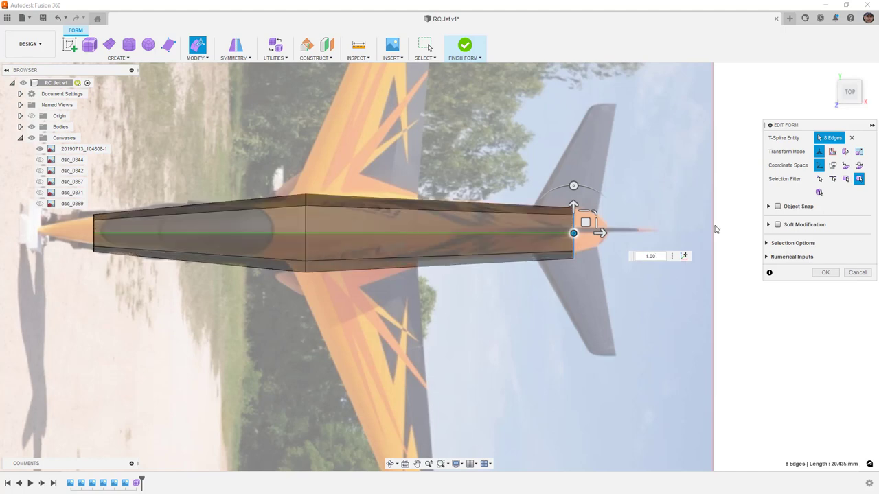
pyautogui.click(766, 243)
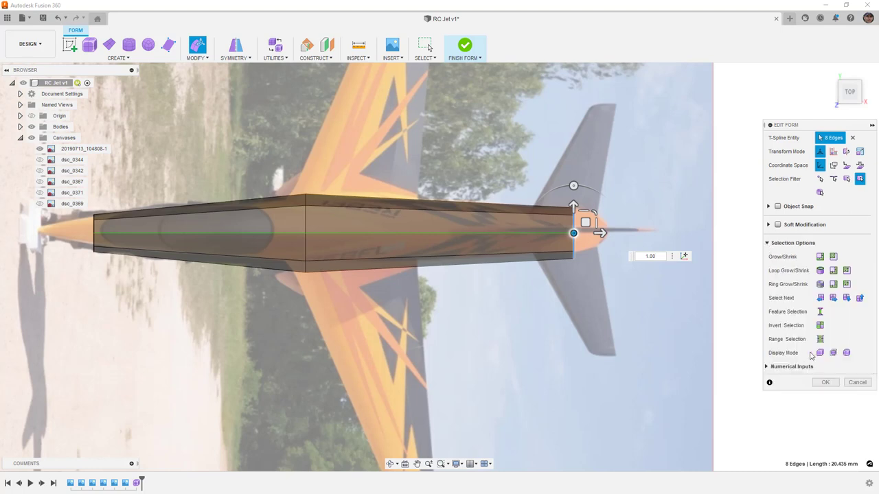
pyautogui.click(847, 353)
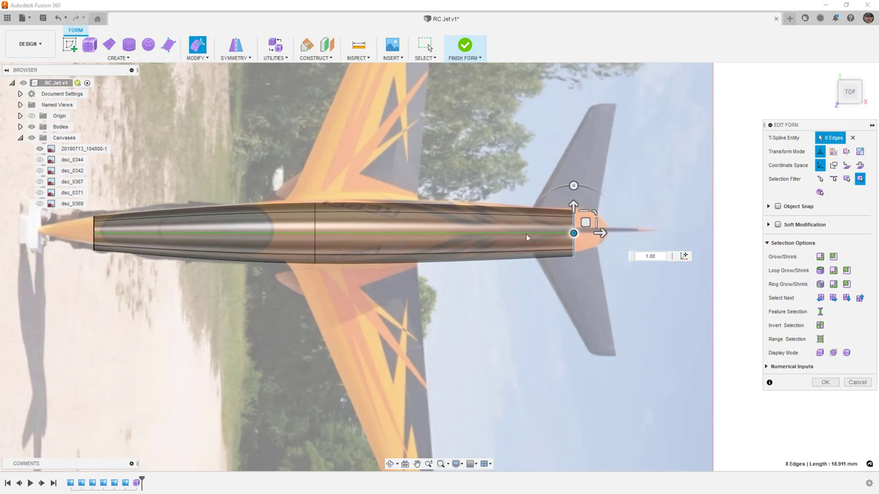
# Rescale the middle edge loop to adjust the fuselage bulge.
pyautogui.doubleClick(314, 238)
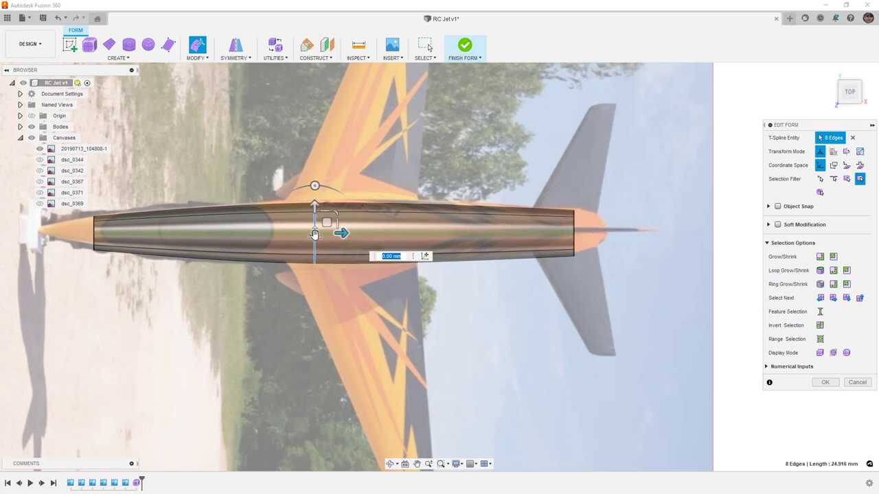
pyautogui.scroll(-2, 315, 235)
pyautogui.moveTo(337, 239); pyautogui.dragTo(339, 257)
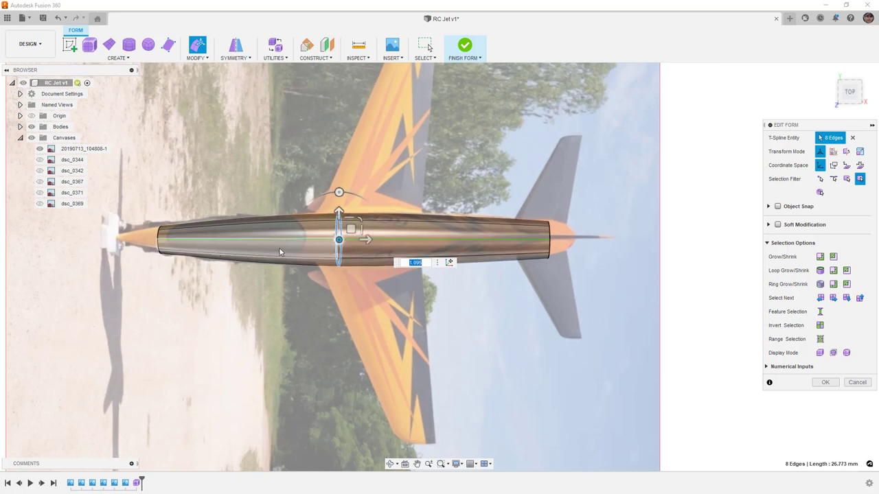
pyautogui.click(491, 327)
pyautogui.keyDown('shift'); pyautogui.moveTo(481, 319); pyautogui.dragTo(511, 268, button='middle'); pyautogui.keyUp('shift')
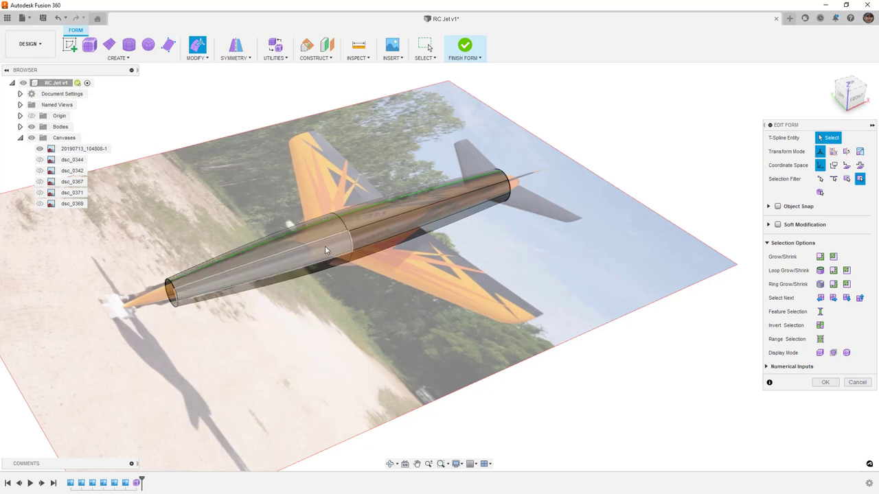
# Show the dsc_0342 side photo, check from the Front view, and apply the Edit Form changes.
pyautogui.click(40, 159)
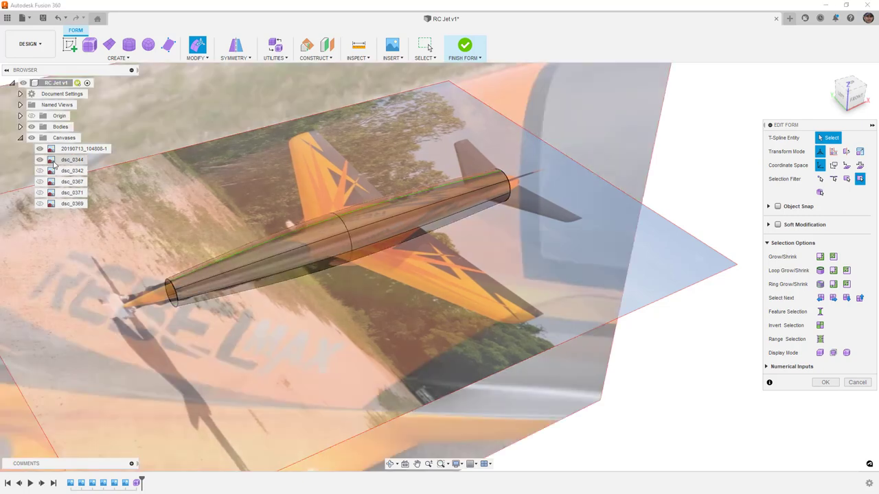
pyautogui.scroll(-5, 321, 246)
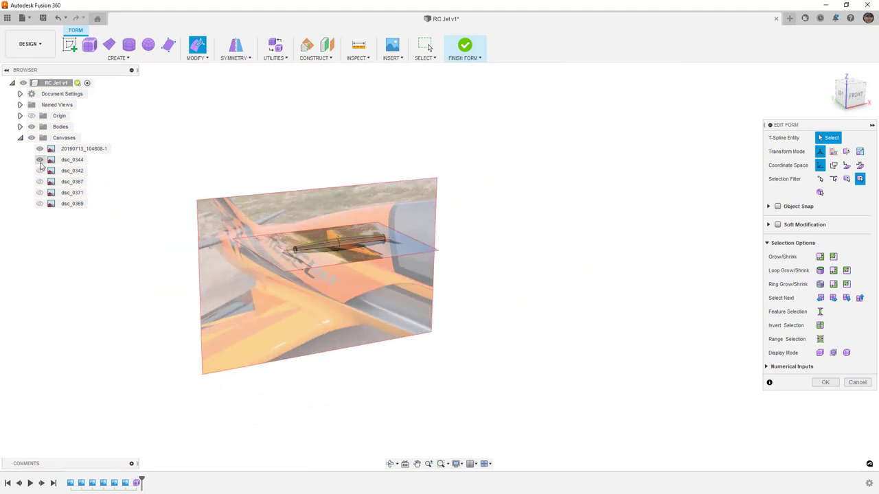
pyautogui.click(40, 160)
pyautogui.click(40, 171)
pyautogui.keyDown('shift'); pyautogui.moveTo(407, 243); pyautogui.dragTo(417, 238, button='middle'); pyautogui.keyUp('shift')
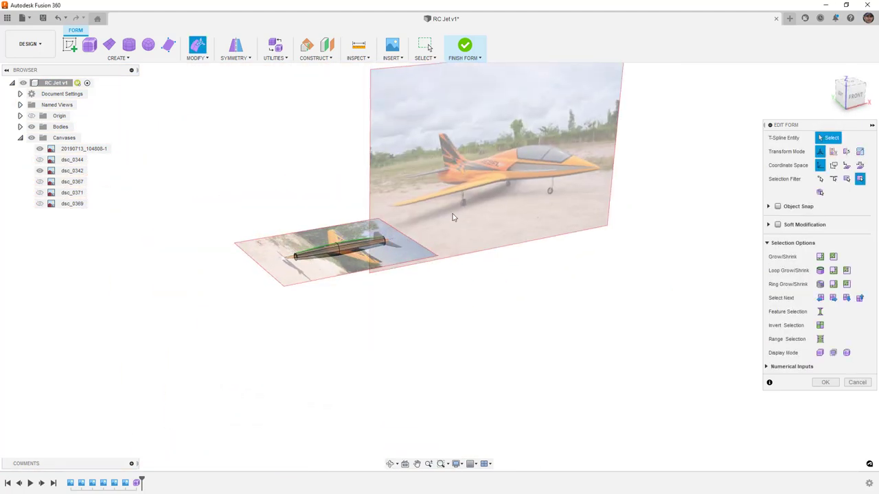
pyautogui.scroll(5, 539, 151)
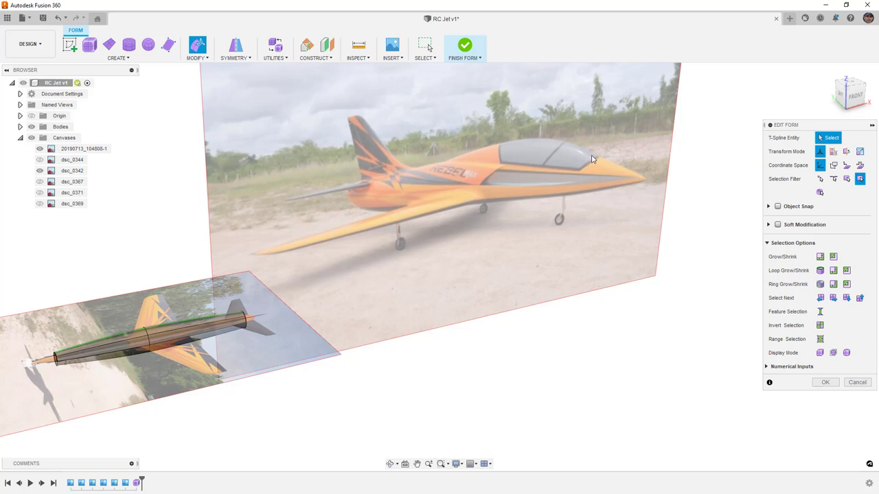
pyautogui.click(855, 95)
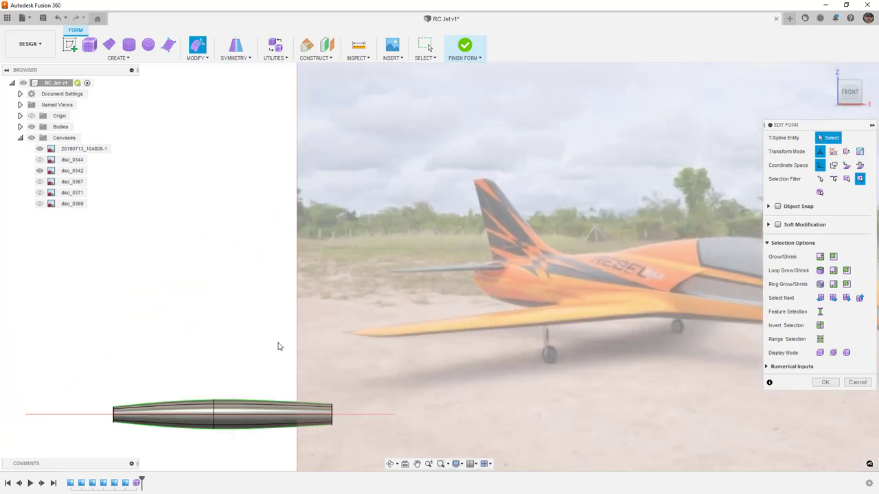
pyautogui.scroll(3, 245, 273)
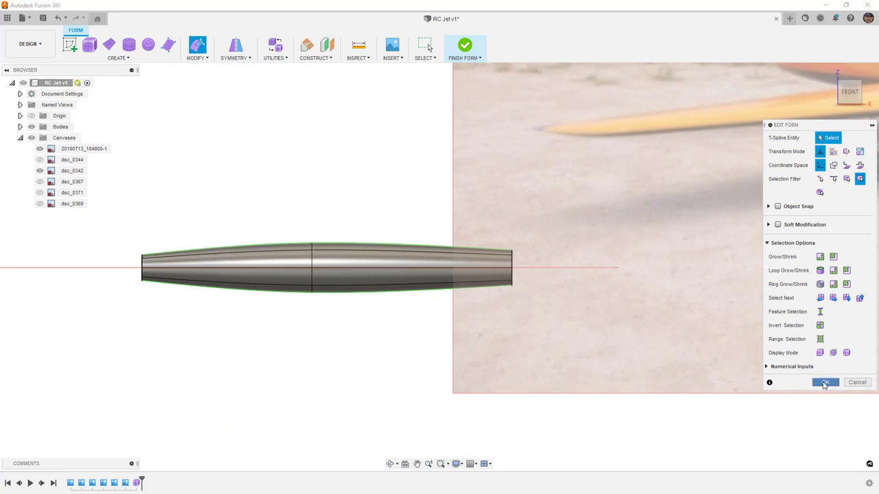
pyautogui.click(824, 383)
pyautogui.scroll(2, 203, 278)
# Insert an Exact-mode edge loop at location 0.50 beside the middle loop.
pyautogui.doubleClick(371, 252)
pyautogui.click(197, 58)
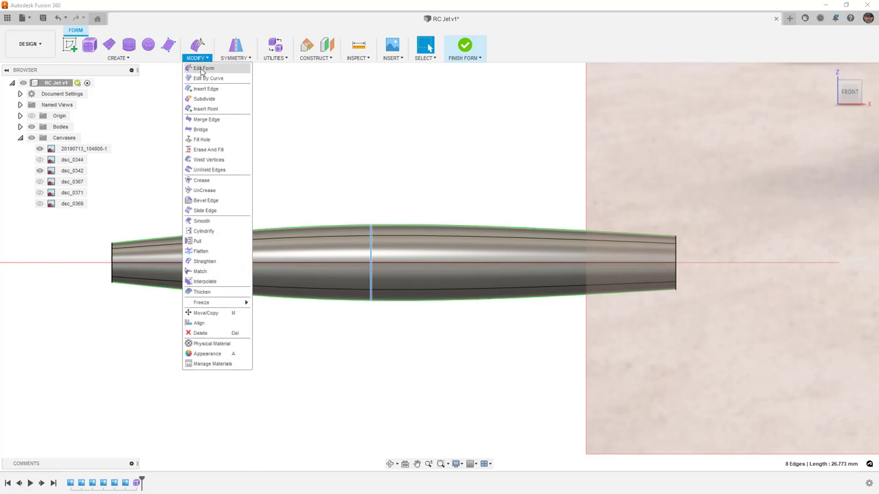
pyautogui.click(206, 86)
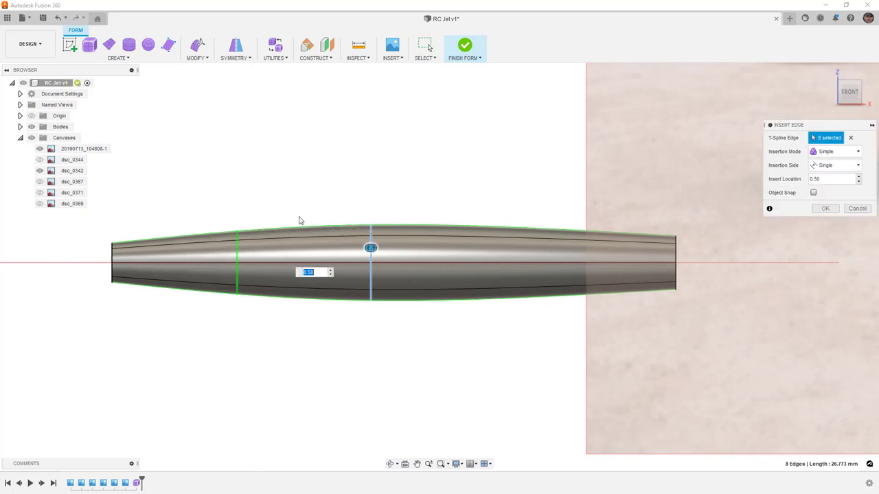
pyautogui.click(834, 152)
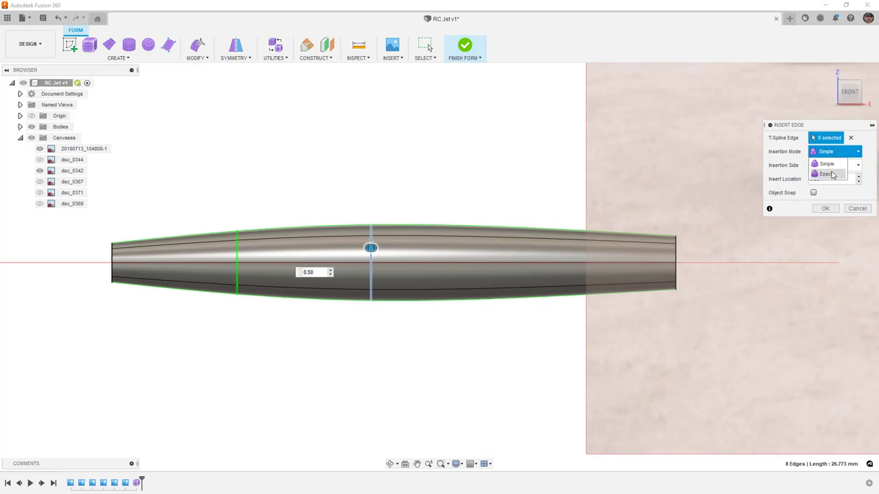
pyautogui.click(827, 173)
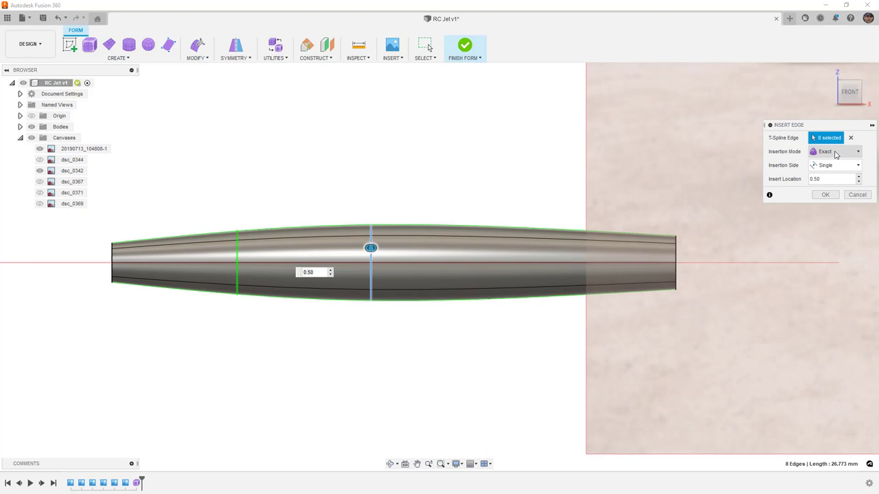
pyautogui.click(825, 195)
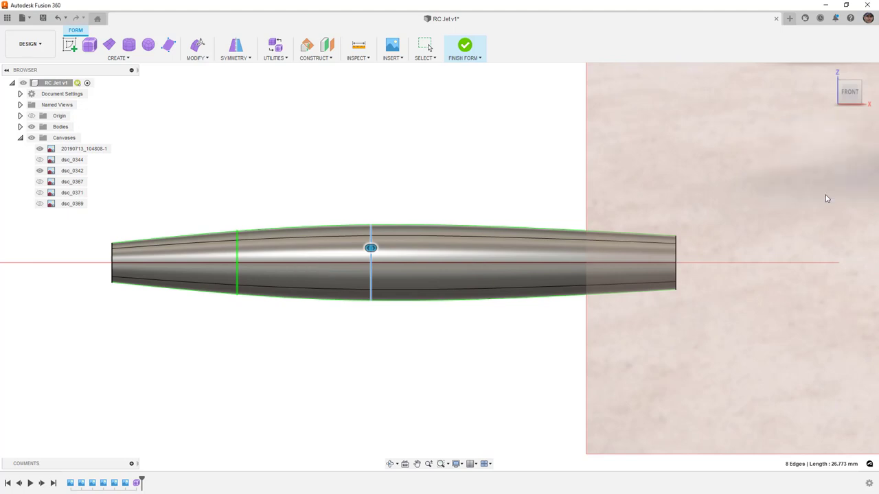
pyautogui.press('Escape')
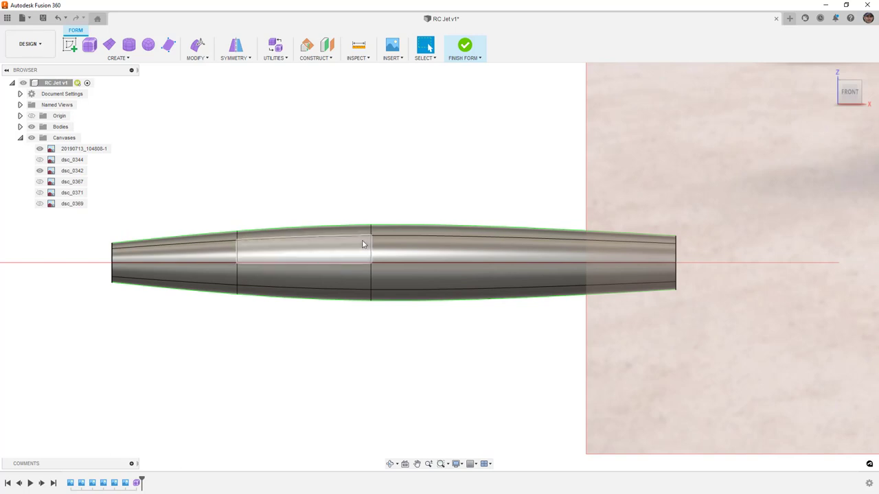
pyautogui.hotkey('ctrl', '1')
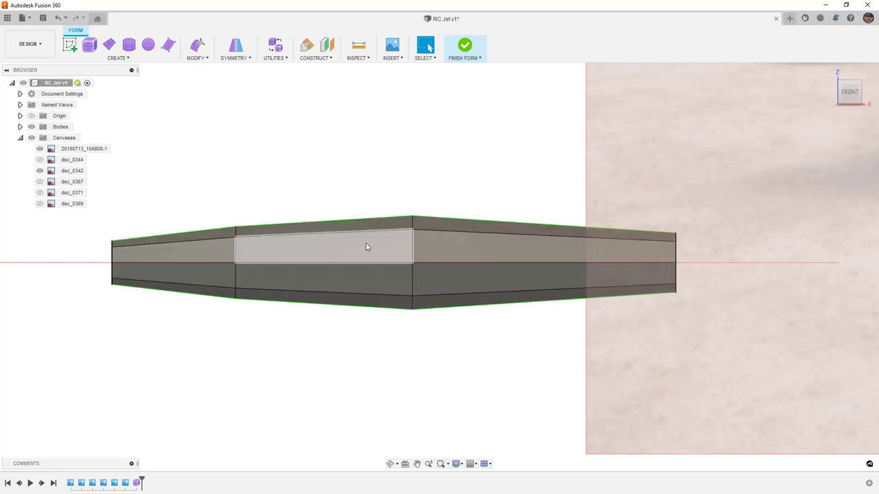
pyautogui.hotkey('ctrl', '1')
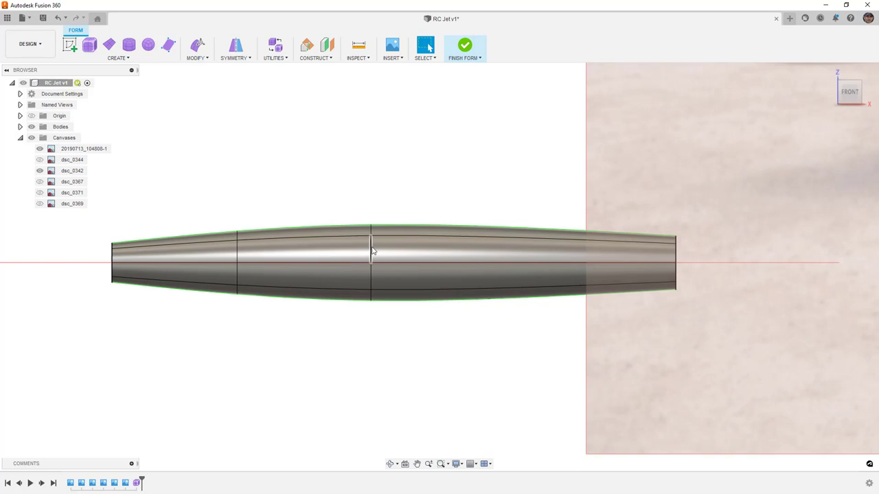
pyautogui.doubleClick(371, 254)
pyautogui.hotkey('ctrl', '1')
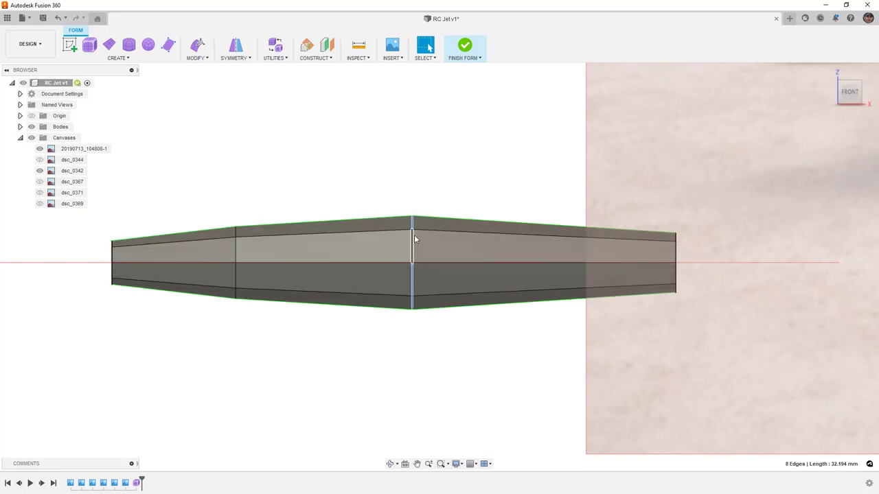
pyautogui.hotkey('ctrl', '1')
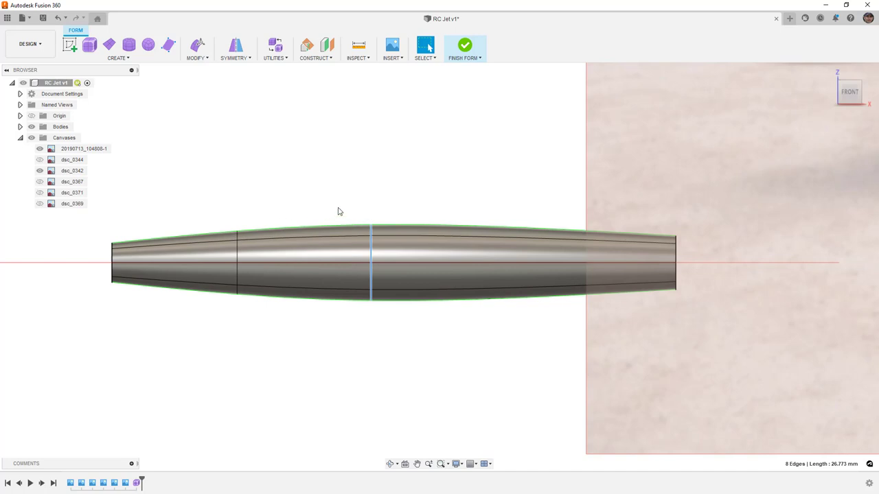
pyautogui.scroll(3, 236, 234)
pyautogui.click(236, 238)
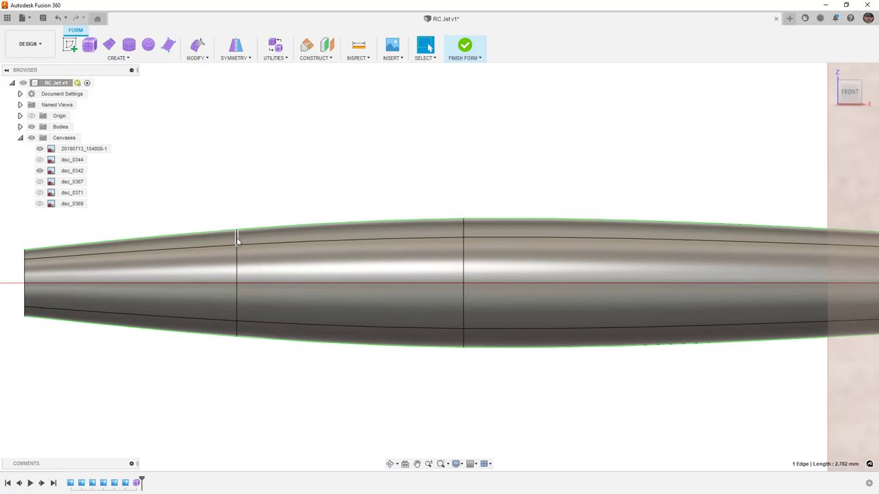
# Raise the selected top edge about 3.5 mm into a canopy hump, refining while orbiting.
pyautogui.click(199, 46)
pyautogui.moveTo(236, 208); pyautogui.dragTo(236, 157)
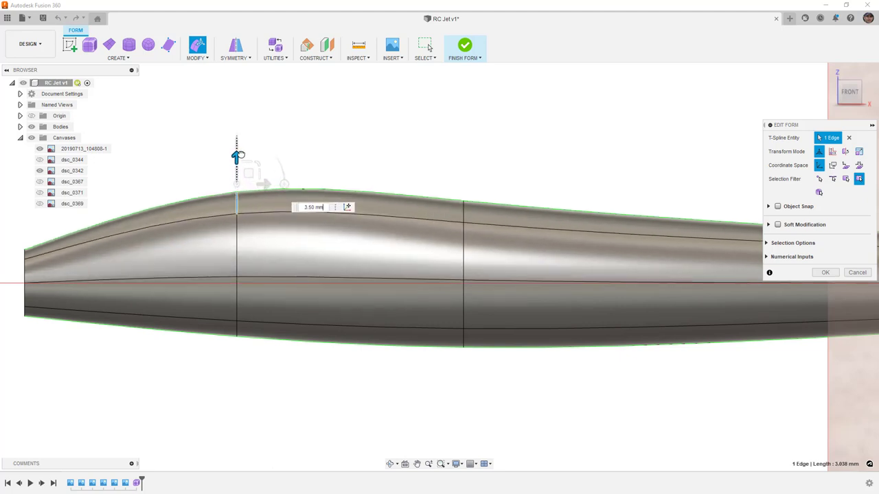
pyautogui.scroll(-5, 264, 189)
pyautogui.keyDown('shift'); pyautogui.moveTo(265, 193); pyautogui.dragTo(401, 187, button='middle'); pyautogui.keyUp('shift')
pyautogui.scroll(5, 341, 218)
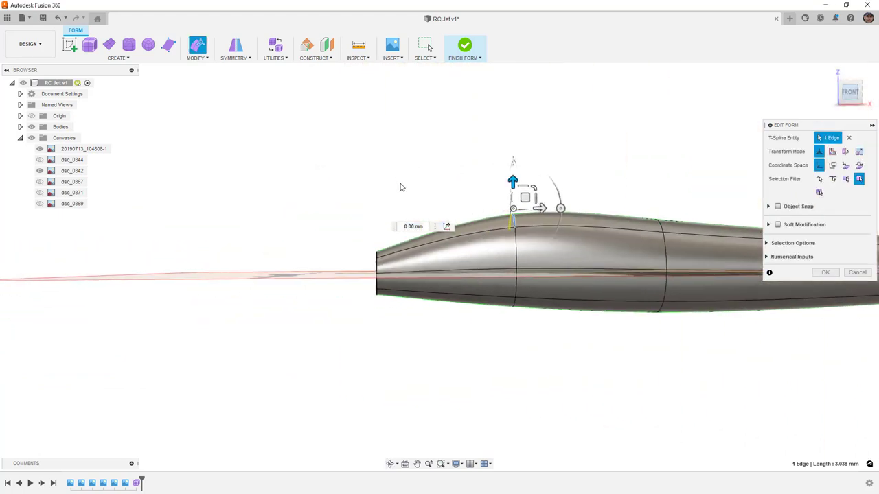
pyautogui.scroll(5, 412, 193)
pyautogui.moveTo(399, 165); pyautogui.dragTo(389, 196)
pyautogui.scroll(-5, 379, 209)
pyautogui.keyDown('shift'); pyautogui.moveTo(380, 209); pyautogui.dragTo(426, 219, button='middle'); pyautogui.keyUp('shift')
pyautogui.moveTo(426, 218); pyautogui.dragTo(427, 212)
pyautogui.keyDown('shift'); pyautogui.moveTo(427, 212); pyautogui.dragTo(446, 249, button='middle'); pyautogui.keyUp('shift')
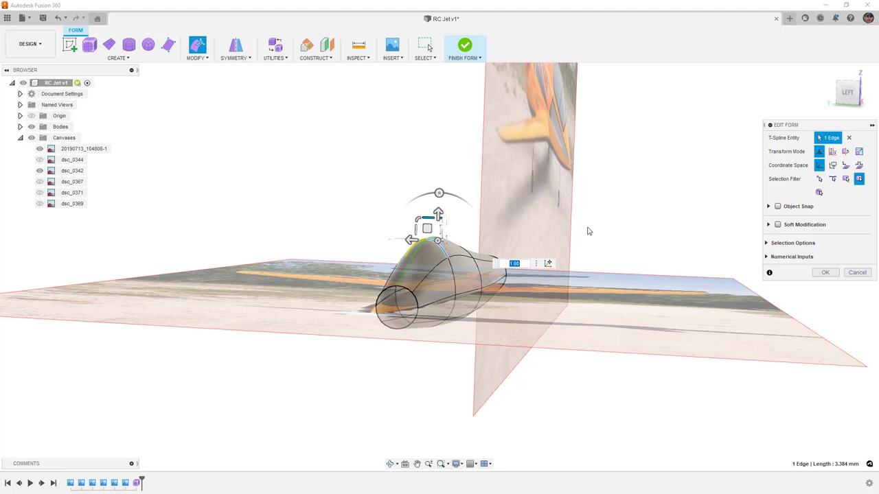
# Select the nose-end edge ring and widen it sideways, with the dsc_0342 reference image hidden.
pyautogui.doubleClick(414, 302)
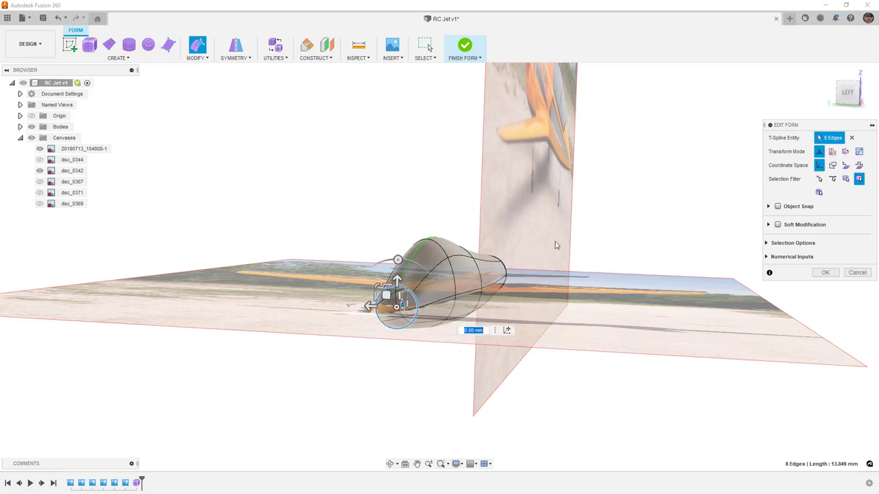
pyautogui.click(848, 92)
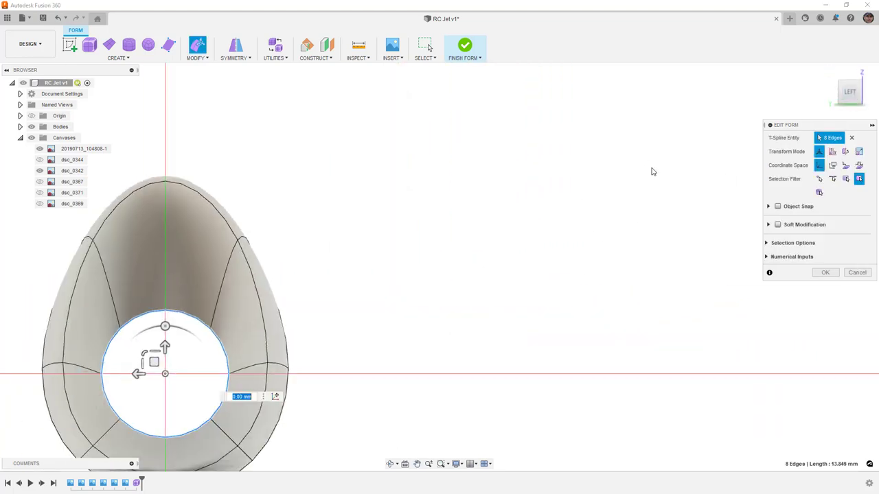
pyautogui.scroll(1, 313, 329)
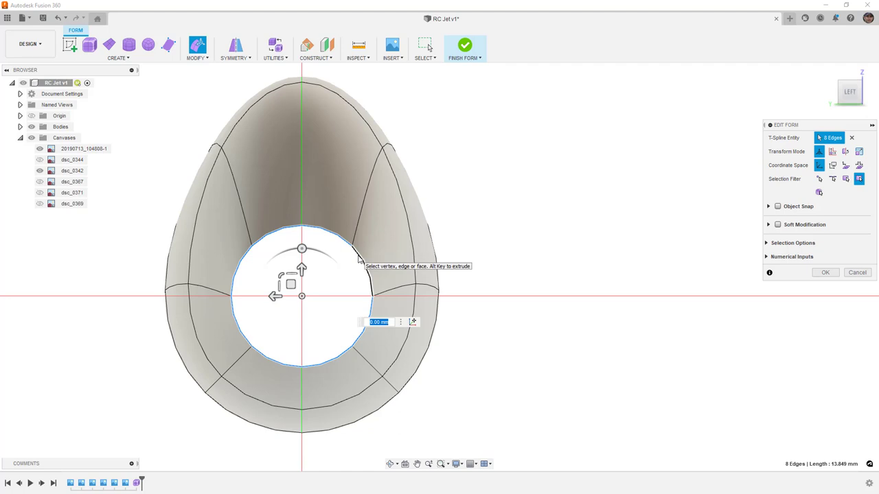
pyautogui.scroll(-5, 472, 270)
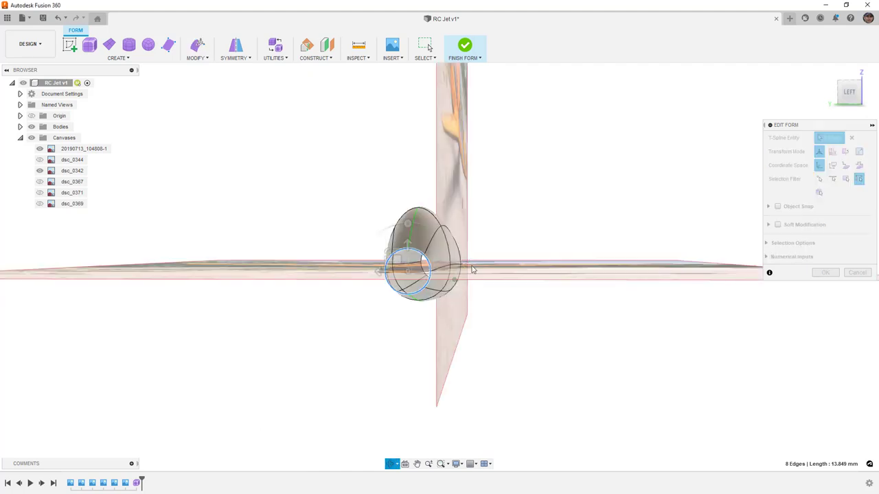
pyautogui.keyDown('shift'); pyautogui.moveTo(472, 270); pyautogui.dragTo(490, 253, button='middle'); pyautogui.keyUp('shift')
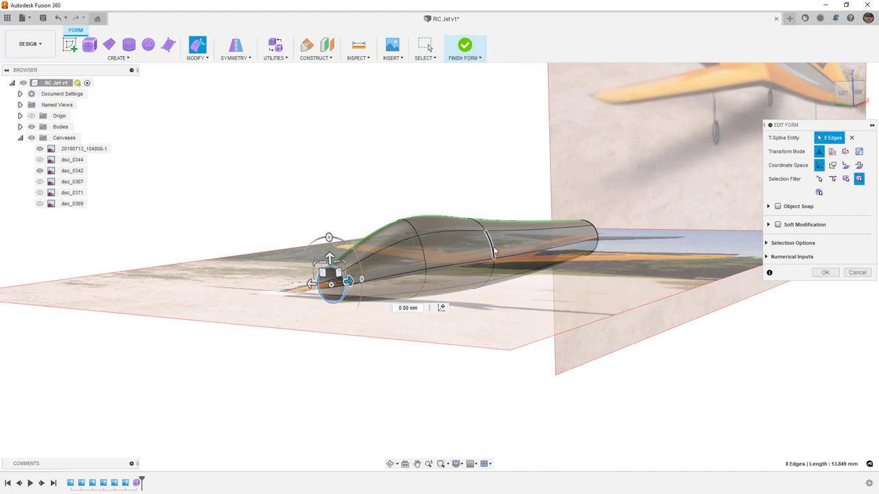
pyautogui.click(843, 92)
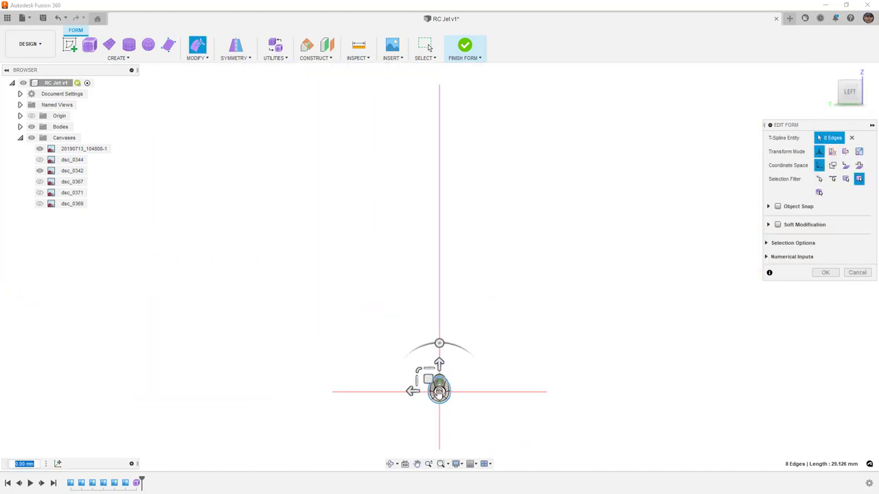
pyautogui.moveTo(439, 393); pyautogui.dragTo(439, 292, button='middle')
pyautogui.scroll(3, 432, 288)
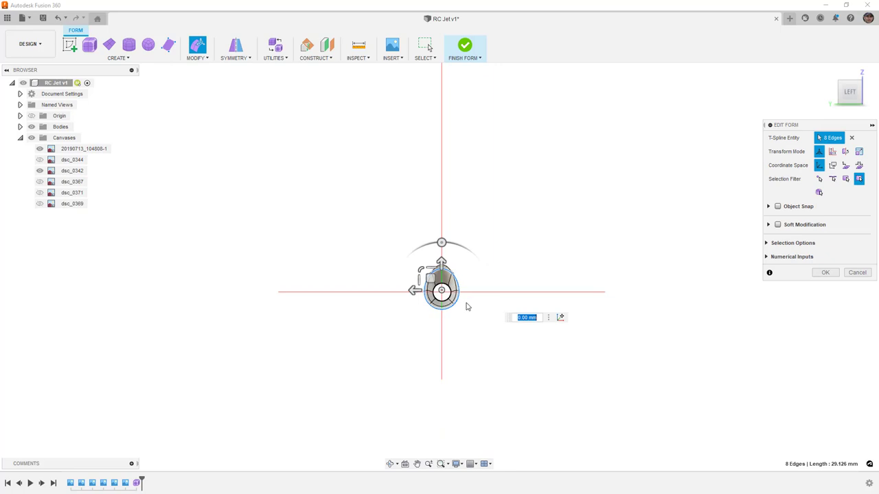
pyautogui.click(39, 170)
pyautogui.scroll(4, 445, 281)
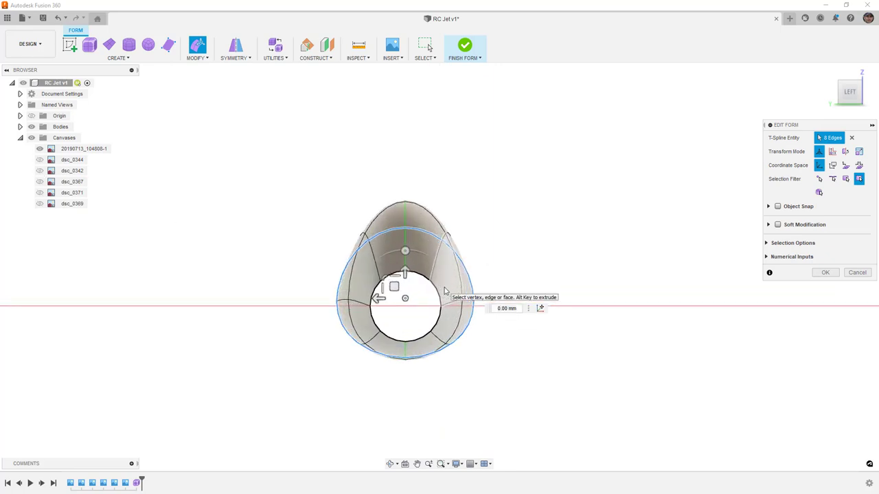
pyautogui.scroll(1, 429, 304)
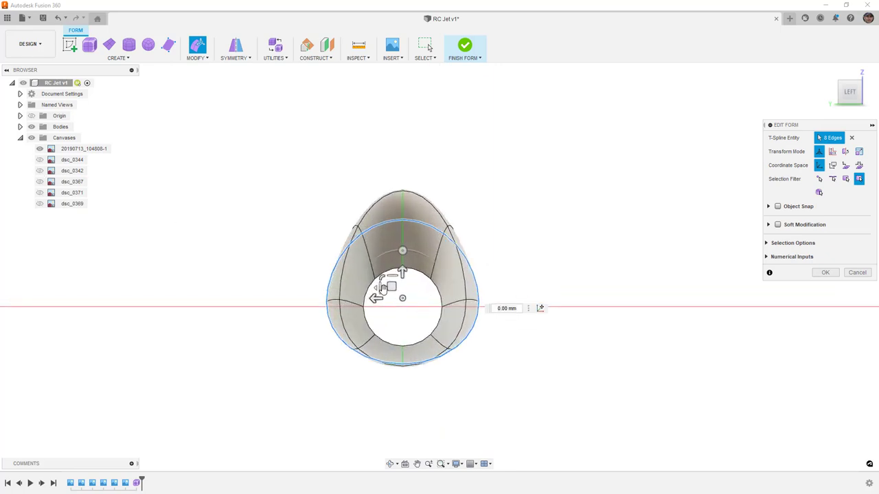
pyautogui.moveTo(380, 287); pyautogui.dragTo(377, 288)
# Select the edge ring under the hump, scale it up to 1.168, and inspect the shape.
pyautogui.scroll(-3, 496, 275)
pyautogui.keyDown('shift'); pyautogui.moveTo(554, 279); pyautogui.dragTo(451, 294, button='middle'); pyautogui.keyUp('shift')
pyautogui.scroll(-5, 488, 283)
pyautogui.click(449, 298)
pyautogui.doubleClick(455, 313)
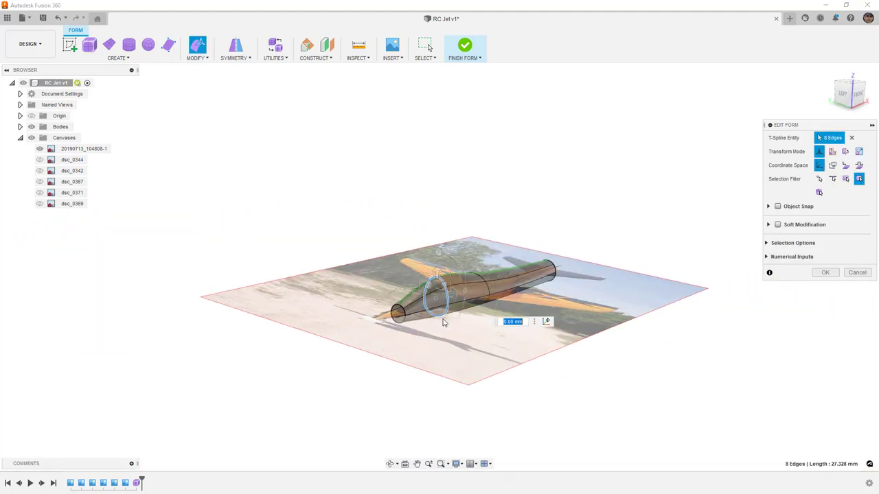
pyautogui.scroll(5, 455, 314)
pyautogui.moveTo(430, 299); pyautogui.dragTo(430, 295)
pyautogui.press('Return')
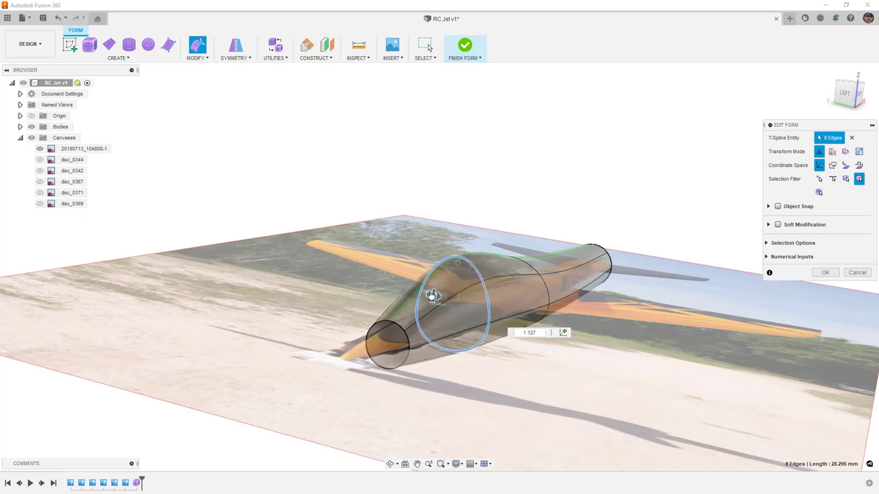
pyautogui.moveTo(435, 293)
pyautogui.keyDown('shift'); pyautogui.mouseDown(button='middle')
pyautogui.moveTo(458, 304)
pyautogui.moveTo(385, 300)
pyautogui.moveTo(422, 304)
pyautogui.mouseUp(button='middle'); pyautogui.keyUp('shift')
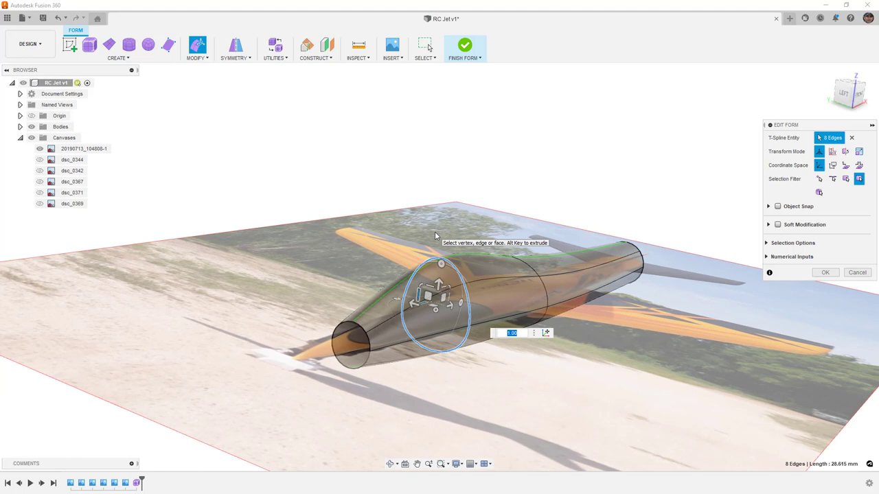
pyautogui.click(420, 185)
pyautogui.scroll(-3, 453, 198)
pyautogui.keyDown('shift'); pyautogui.moveTo(741, 280); pyautogui.dragTo(632, 303, button='middle'); pyautogui.keyUp('shift')
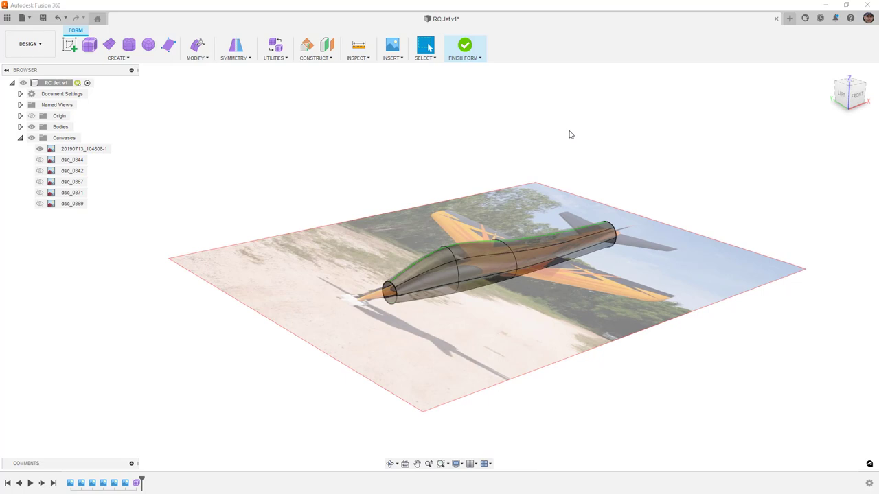
# Extend the fuselage's rear end edge loop by 4.00 mm and end the form edit.
pyautogui.click(857, 96)
pyautogui.scroll(5, 394, 162)
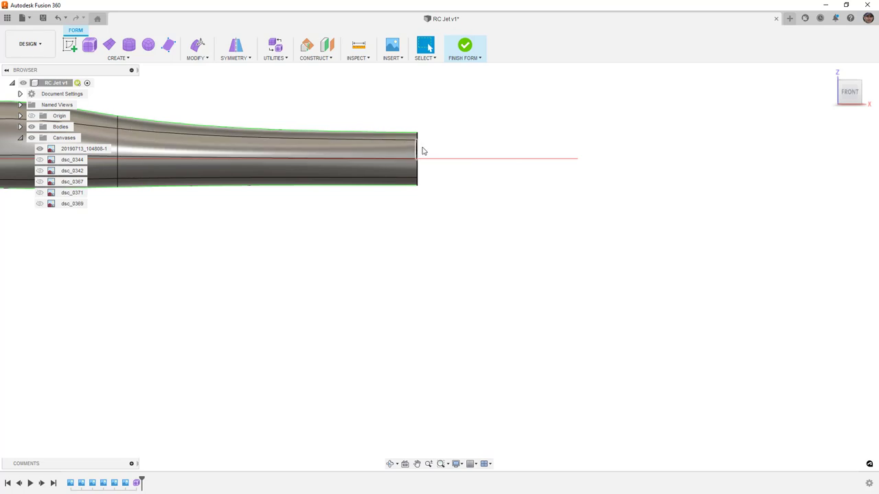
pyautogui.doubleClick(417, 153)
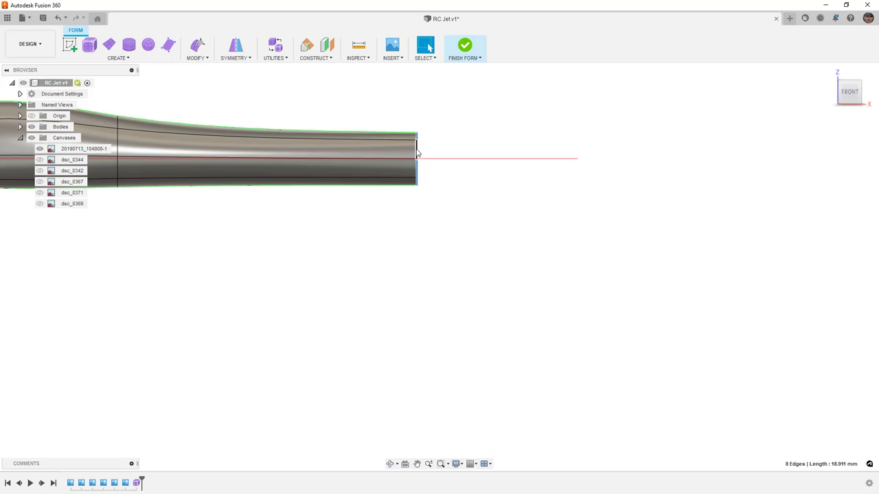
pyautogui.click(199, 48)
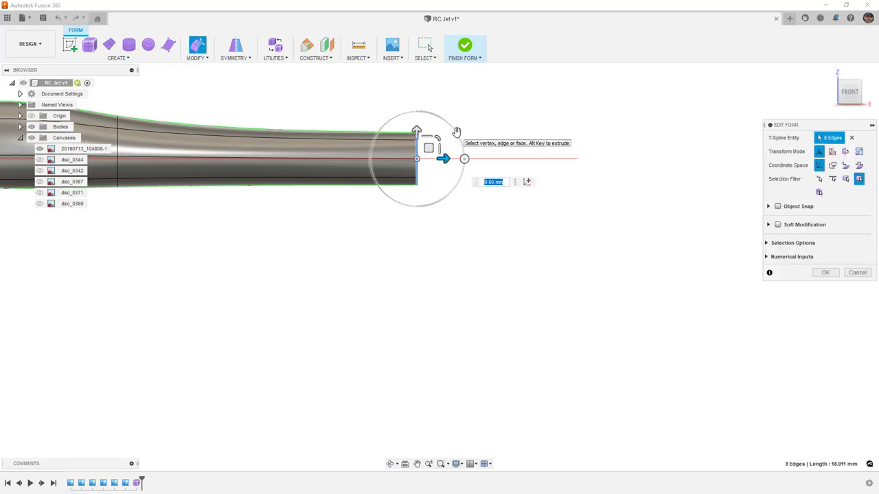
pyautogui.moveTo(443, 159)
pyautogui.mouseDown()
pyautogui.moveTo(478, 158)
pyautogui.moveTo(448, 165)
pyautogui.mouseUp()
pyautogui.click(826, 273)
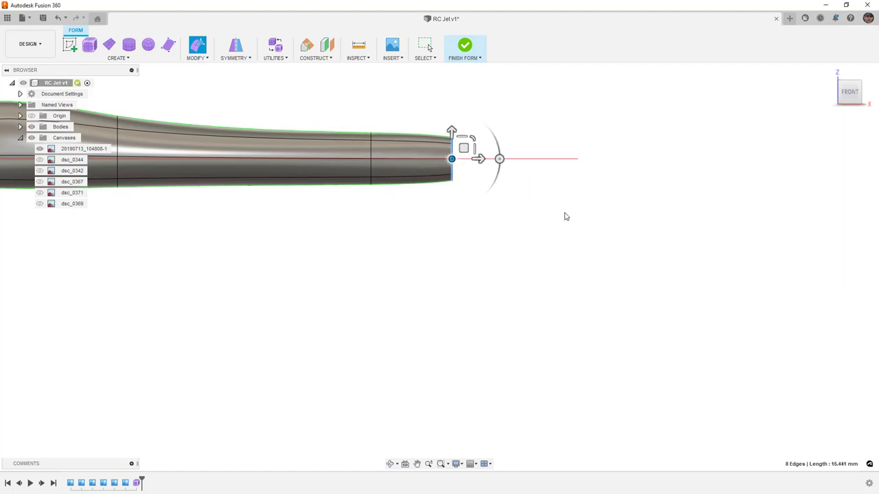
pyautogui.press('Escape')
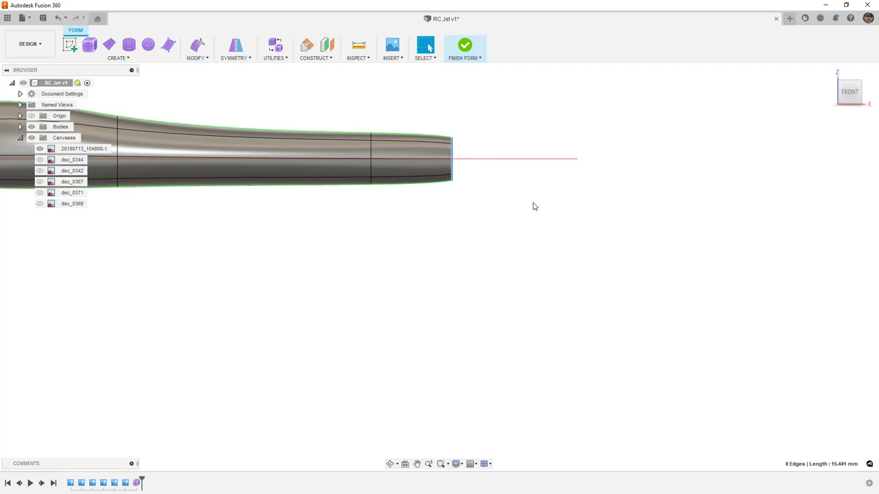
pyautogui.scroll(-3, 533, 205)
pyautogui.keyDown('shift'); pyautogui.moveTo(531, 204); pyautogui.dragTo(462, 252, button='middle'); pyautogui.keyUp('shift')
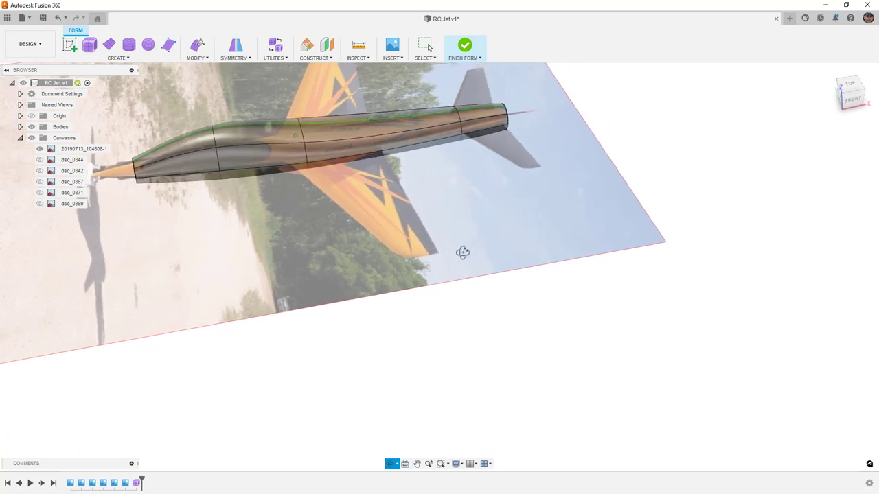
# Finish the form so the fuselage becomes a body.
pyautogui.press('Escape')
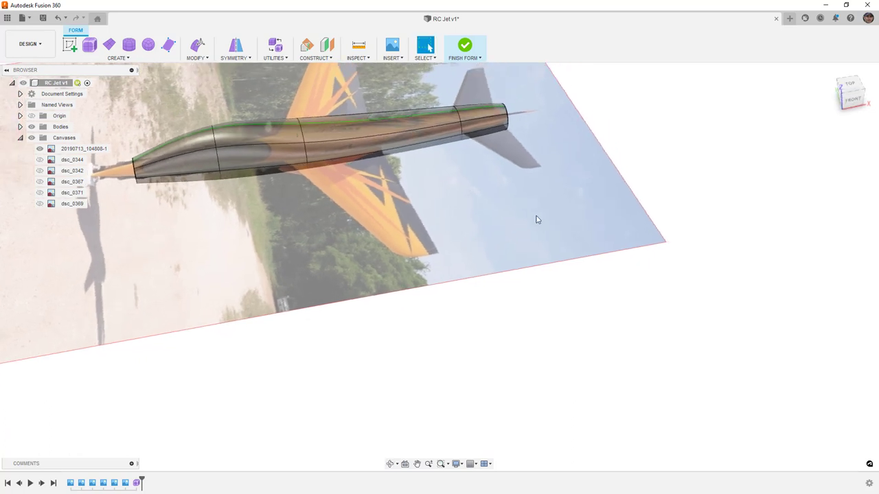
pyautogui.scroll(-1, 545, 218)
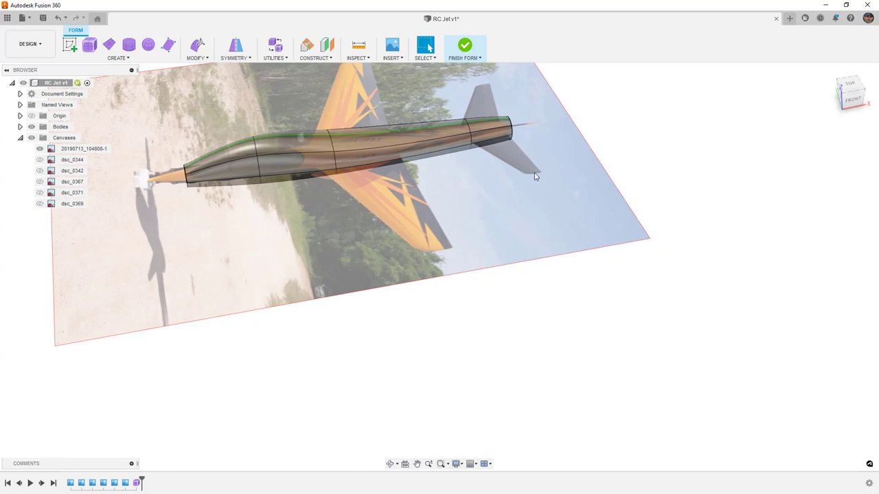
pyautogui.click(466, 46)
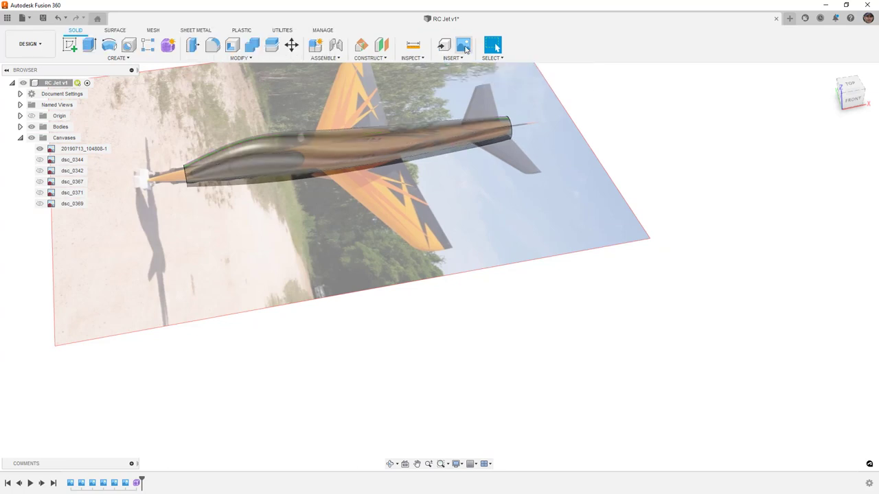
# Hide the jet photo canvas and switch to the Surface tools.
pyautogui.click(146, 194)
pyautogui.press('v')
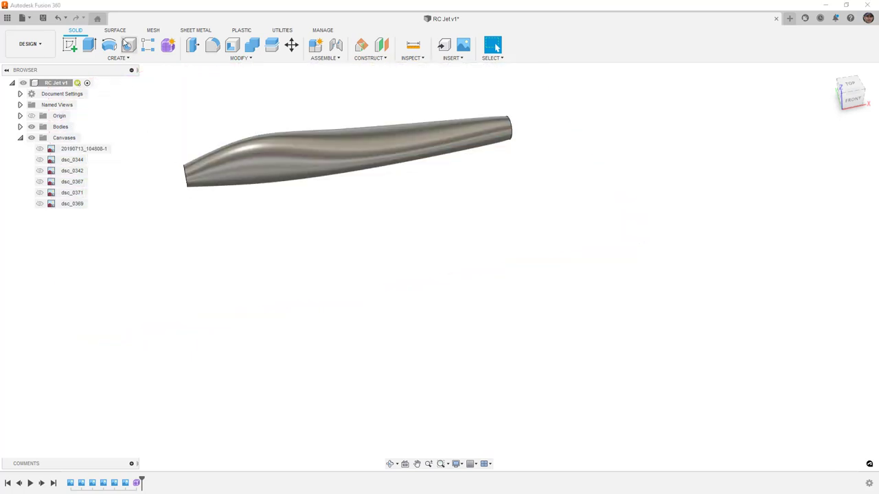
pyautogui.click(122, 33)
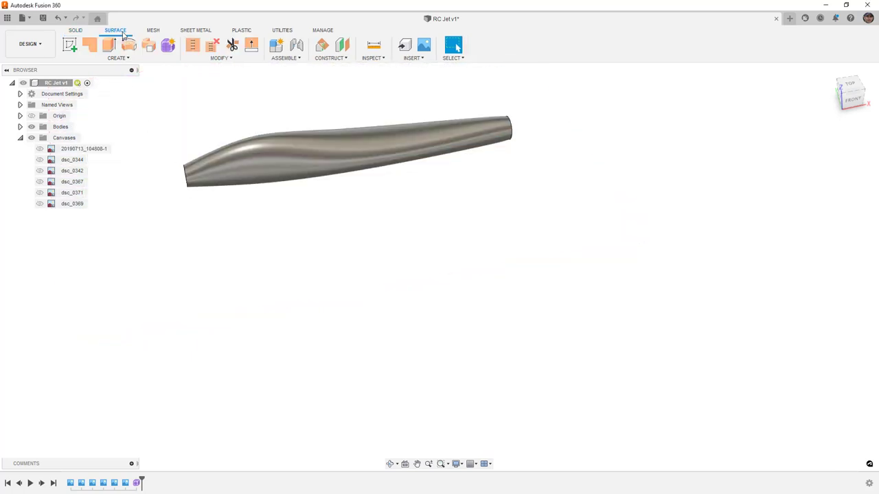
pyautogui.click(30, 19)
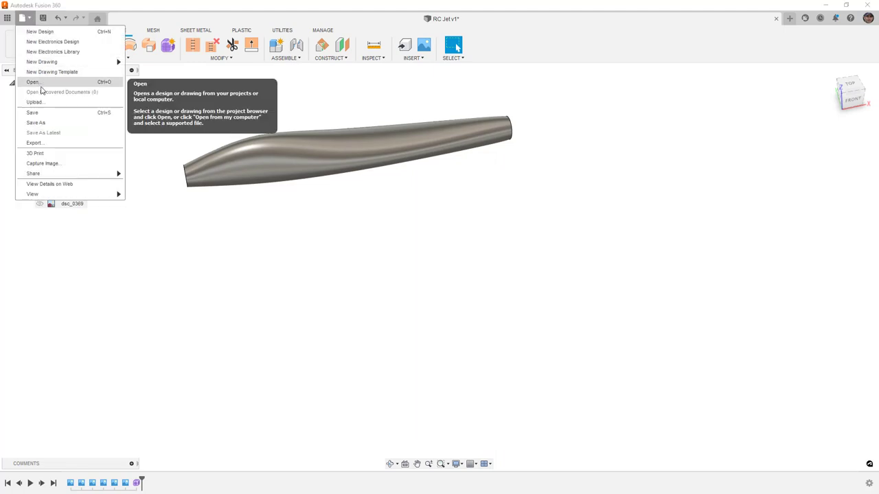
# Save the design under the new name 'RC Jet - video'.
pyautogui.click(44, 124)
pyautogui.click(315, 86)
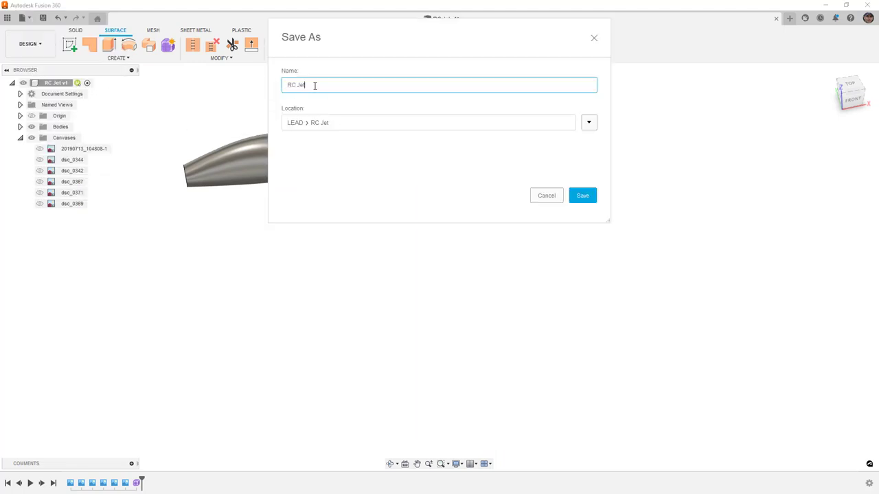
pyautogui.press('Return')
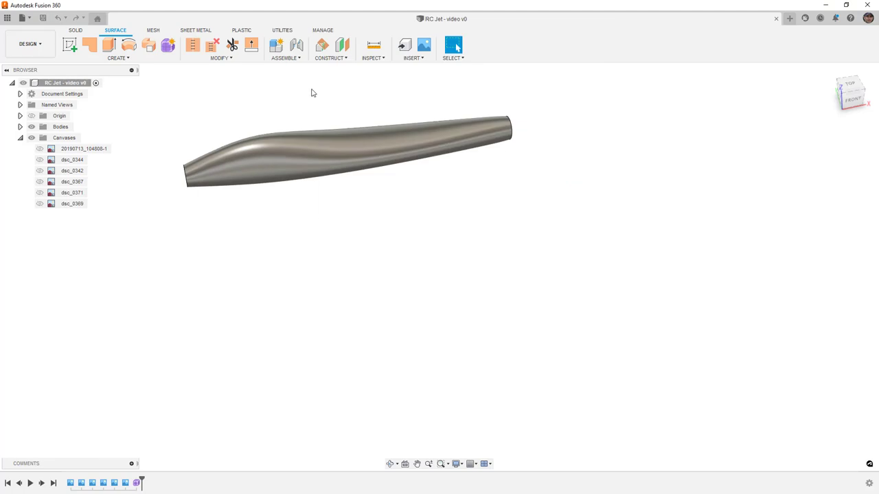
# Inspect the fuselage surface from several angles, ending centred in the Front view.
pyautogui.click(852, 99)
pyautogui.scroll(-3, 693, 137)
pyautogui.scroll(2, 439, 226)
pyautogui.scroll(-2, 275, 272)
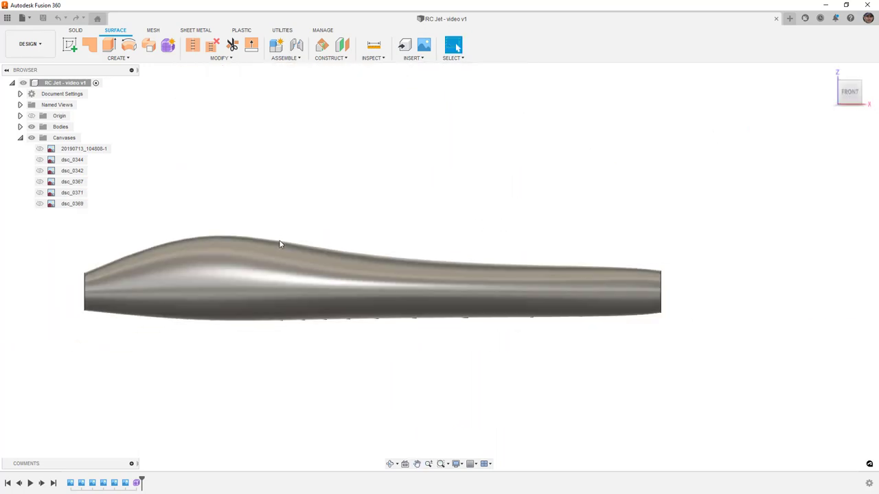
pyautogui.scroll(-2, 281, 240)
pyautogui.keyDown('shift'); pyautogui.moveTo(295, 240); pyautogui.dragTo(280, 273, button='middle'); pyautogui.keyUp('shift')
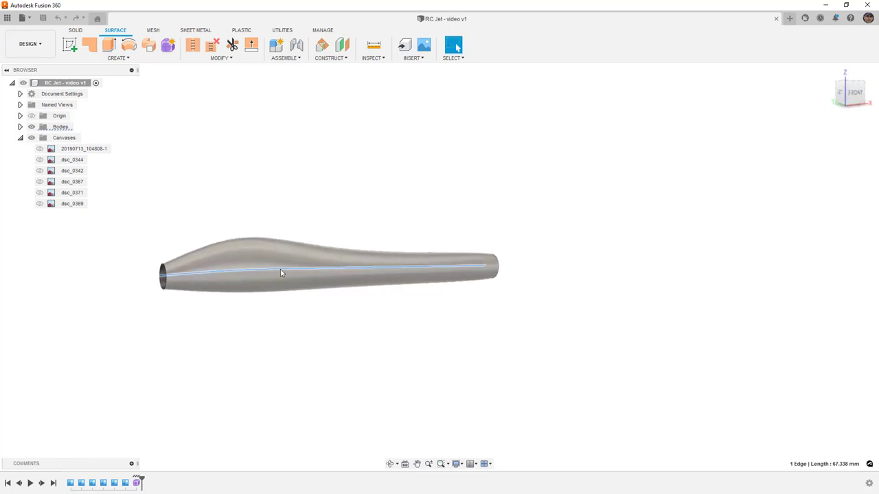
pyautogui.keyDown('shift'); pyautogui.moveTo(189, 273); pyautogui.dragTo(237, 273, button='middle'); pyautogui.keyUp('shift')
pyautogui.click(347, 258)
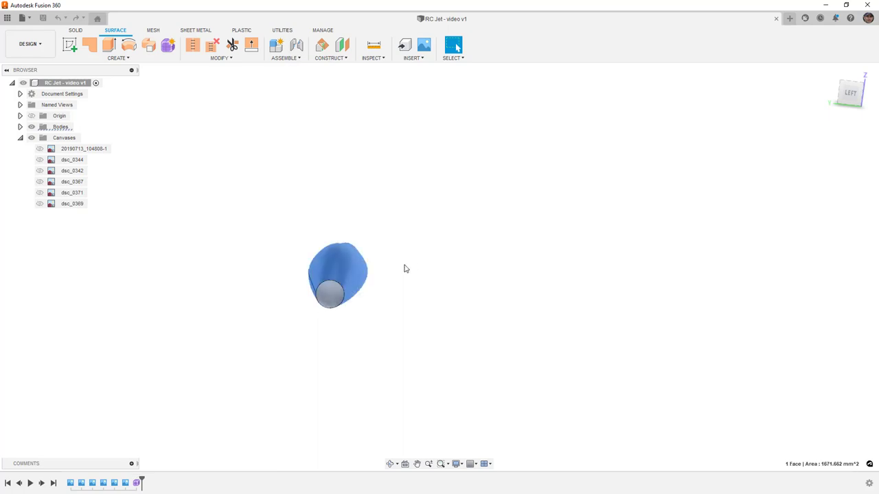
pyautogui.click(858, 93)
pyautogui.moveTo(176, 263); pyautogui.dragTo(244, 251, button='middle')
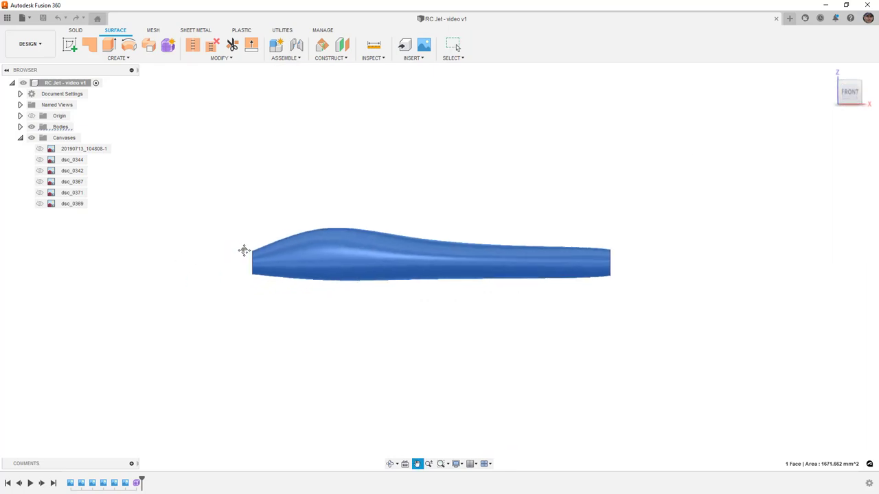
pyautogui.press('Escape')
# Start a sketch on the front plane and project the fuselage's front edge into it.
pyautogui.click(70, 44)
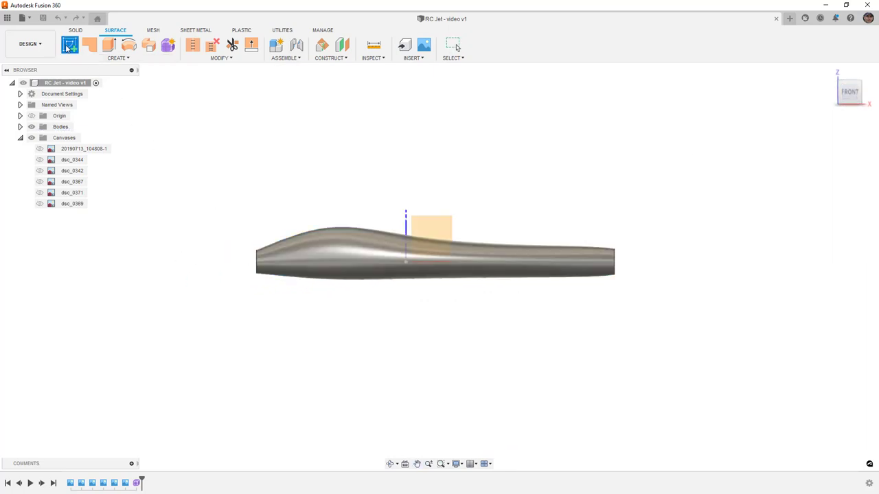
pyautogui.click(423, 227)
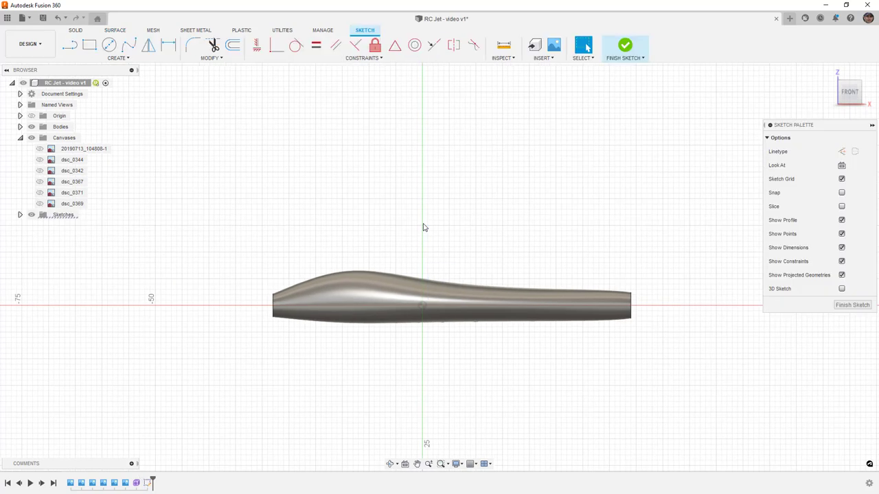
pyautogui.click(129, 59)
pyautogui.moveTo(113, 213)
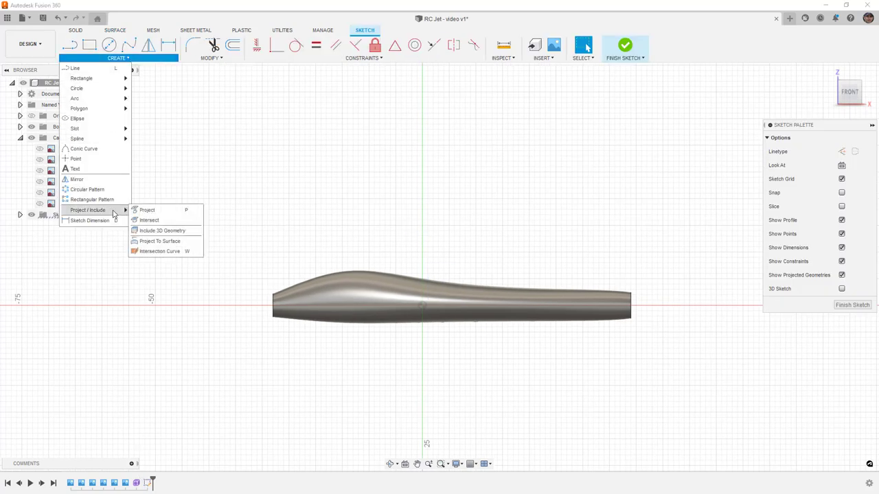
pyautogui.click(148, 211)
pyautogui.scroll(3, 273, 305)
pyautogui.scroll(2, 272, 306)
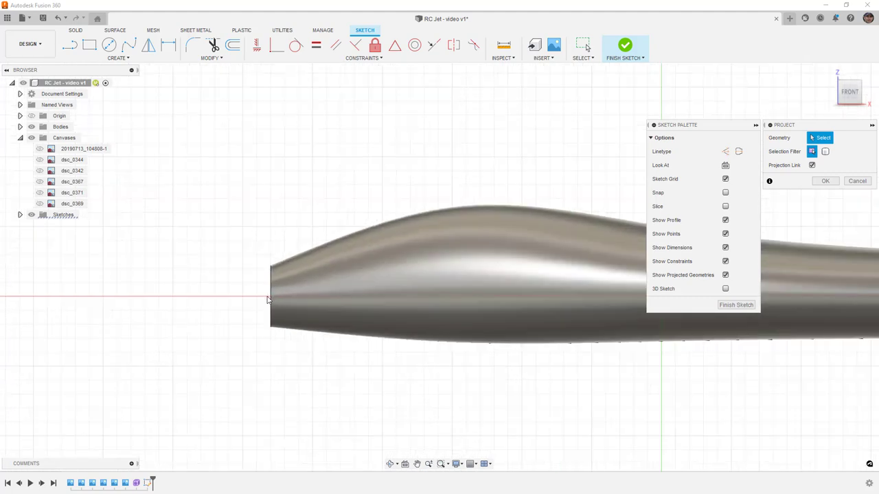
pyautogui.click(271, 298)
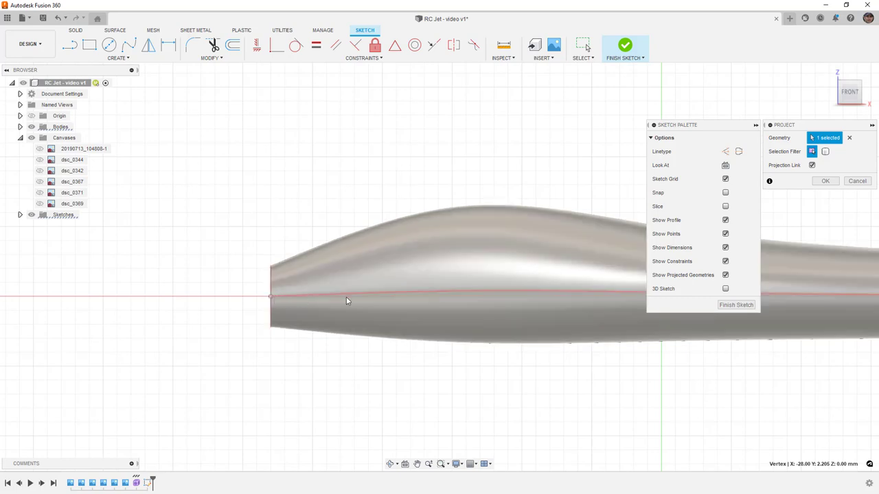
pyautogui.click(271, 281)
pyautogui.click(272, 296)
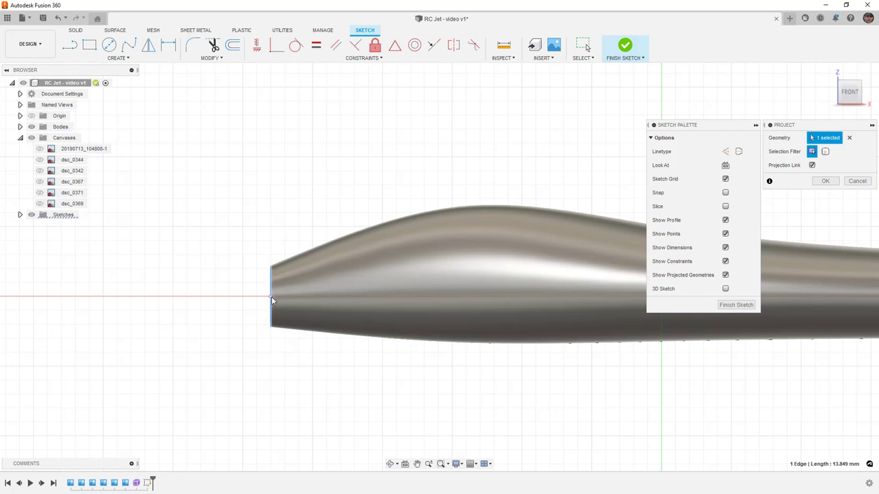
pyautogui.click(823, 182)
# Draw a construction line forward from the fuselage's front edge.
pyautogui.press('l')
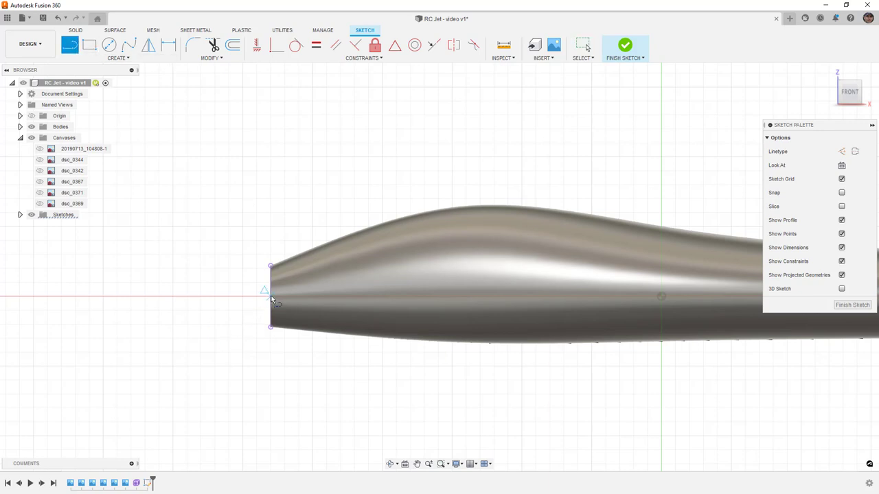
pyautogui.moveTo(271, 297); pyautogui.dragTo(218, 298)
pyautogui.press('Escape')
pyautogui.click(240, 298)
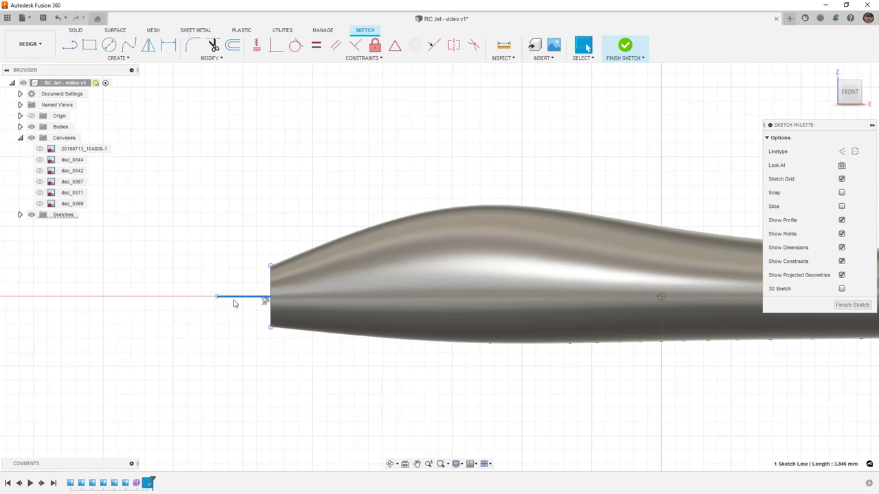
pyautogui.click(843, 152)
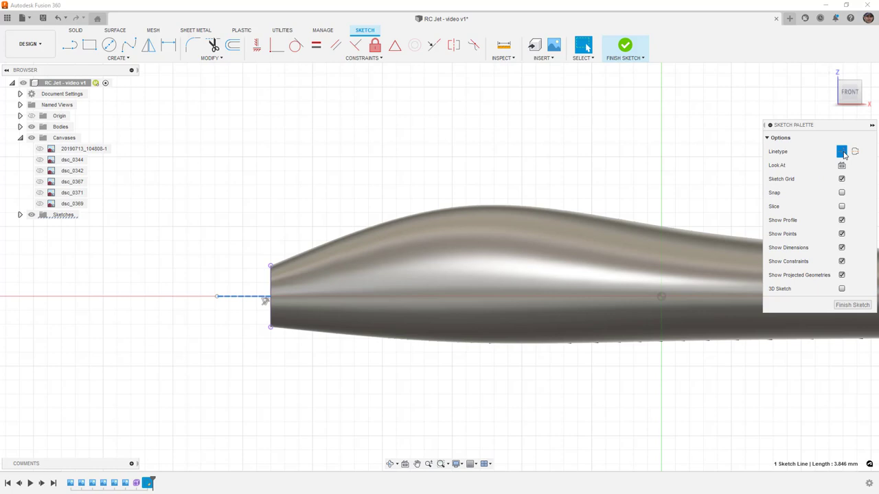
pyautogui.click(252, 212)
pyautogui.scroll(-2, 252, 212)
pyautogui.keyDown('shift'); pyautogui.moveTo(250, 263); pyautogui.dragTo(256, 302, button='middle'); pyautogui.keyUp('shift')
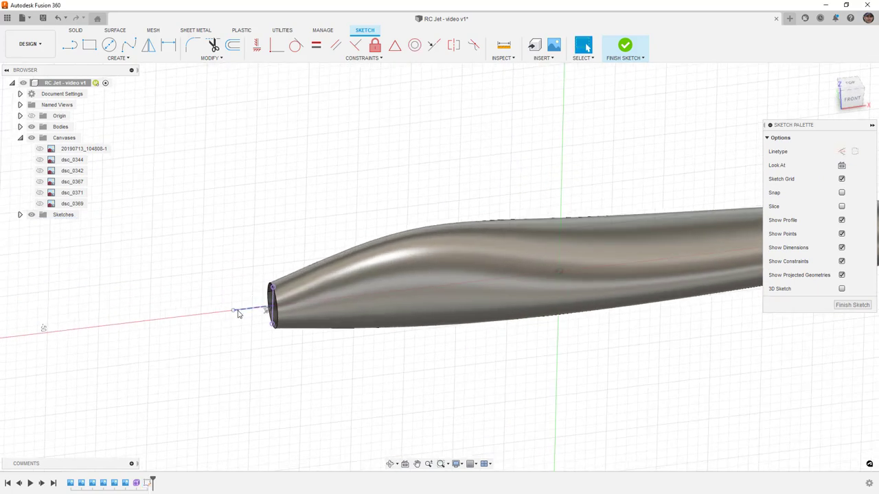
# Drag the line's end to the jet photo's nose tip, then finish the sketch.
pyautogui.click(39, 148)
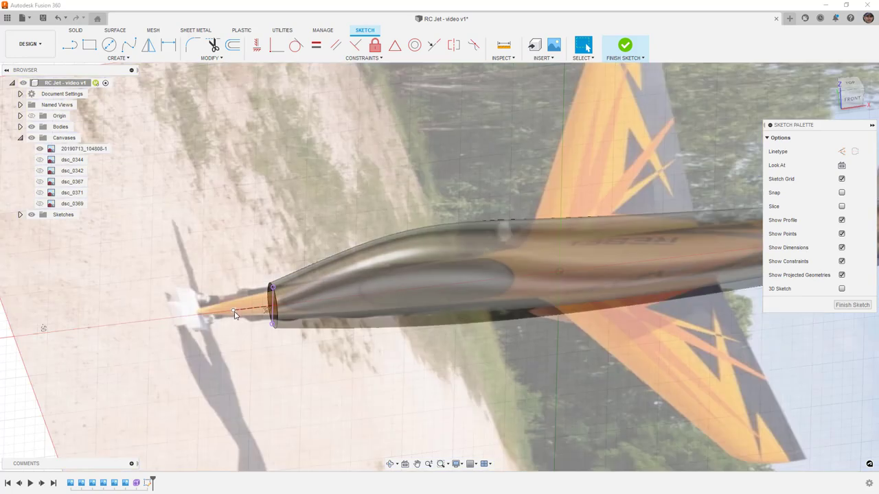
pyautogui.moveTo(235, 313); pyautogui.dragTo(204, 317)
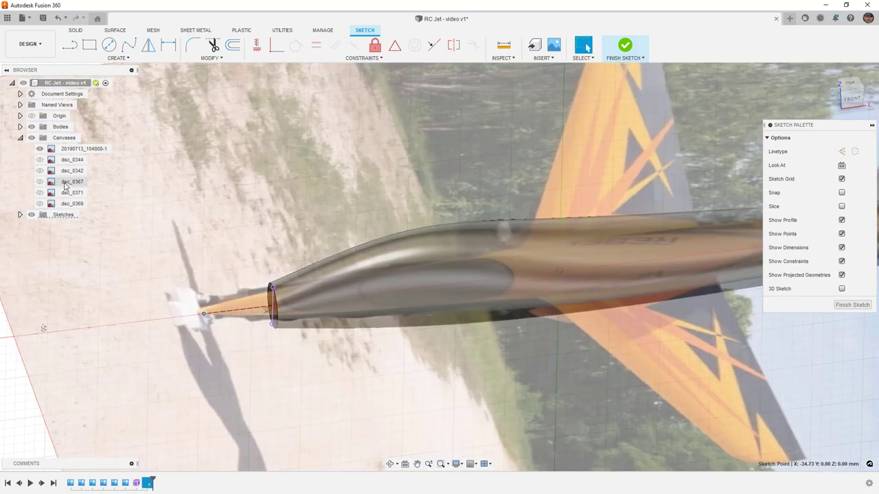
pyautogui.click(40, 148)
pyautogui.click(625, 52)
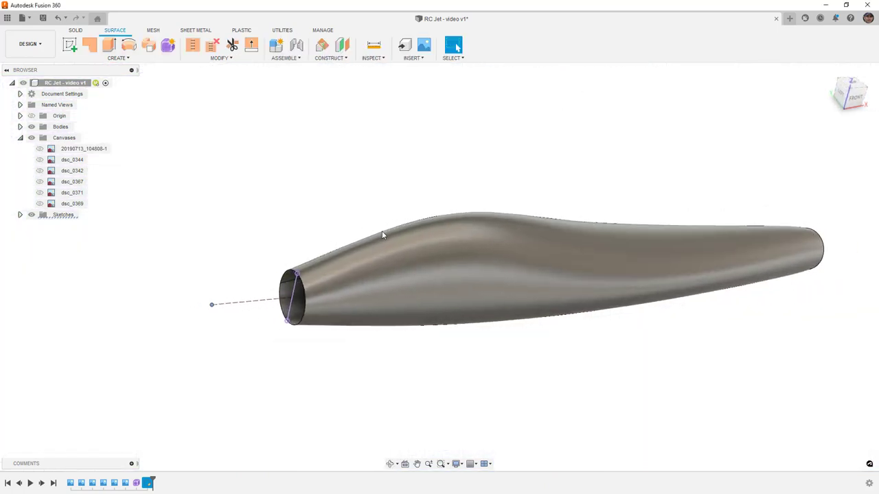
# Loft the pointed nose to the fuselage front circle, tip point tangent, curvature-continuous join.
pyautogui.click(149, 59)
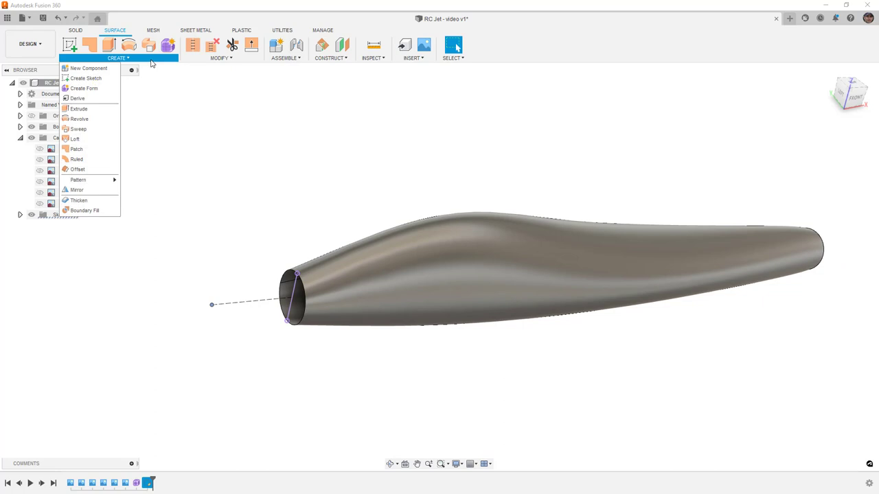
pyautogui.click(76, 139)
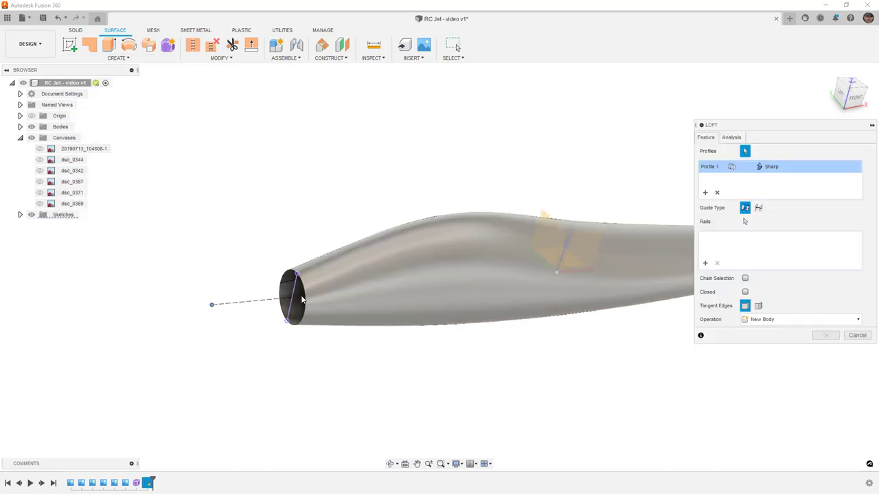
pyautogui.click(304, 294)
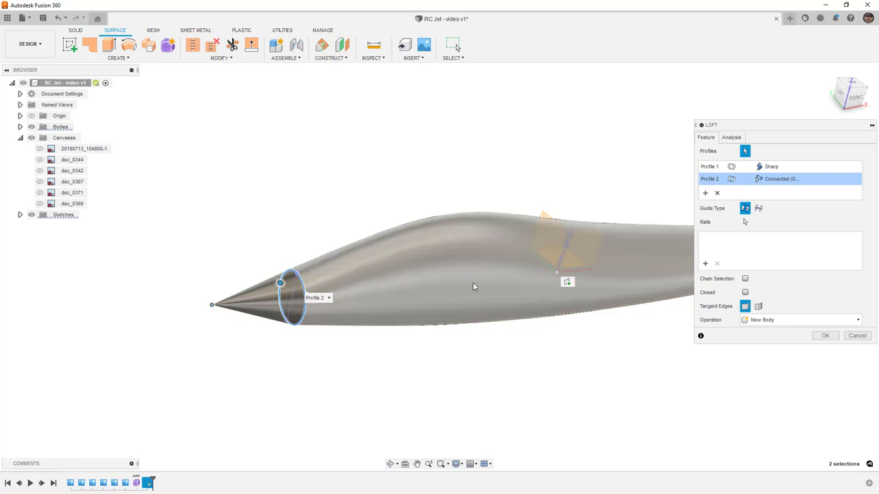
pyautogui.click(776, 167)
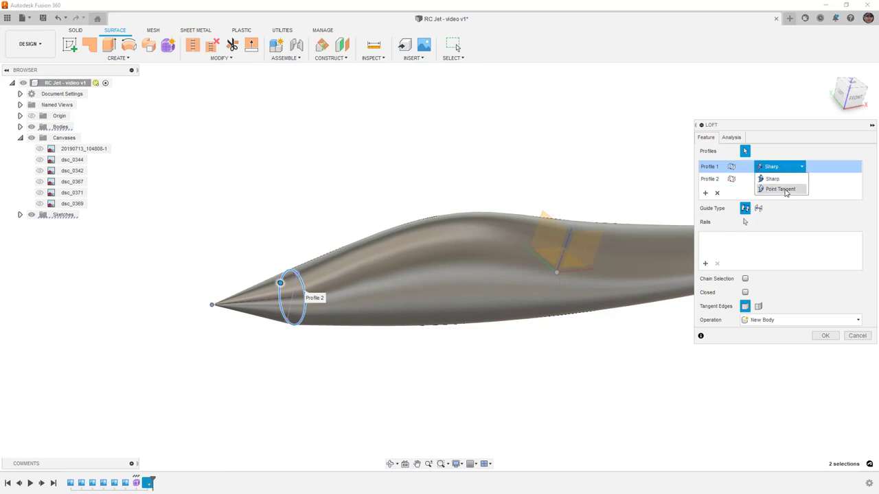
pyautogui.click(781, 188)
pyautogui.click(777, 179)
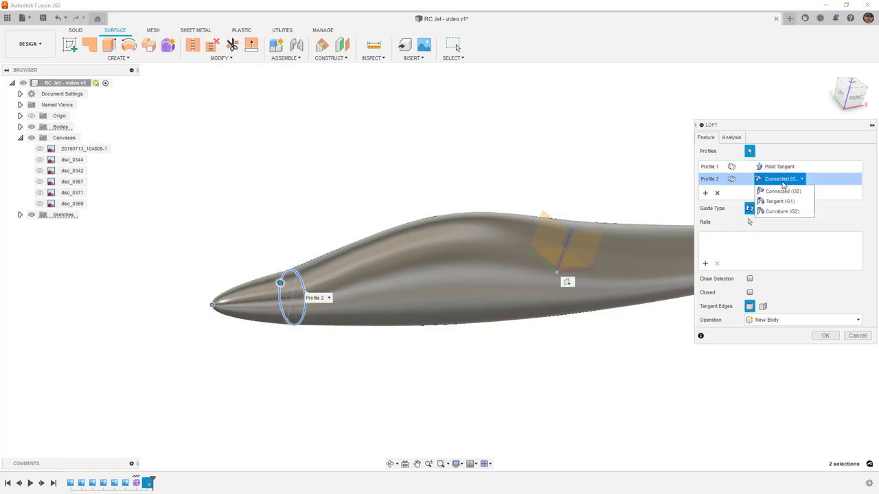
pyautogui.click(788, 214)
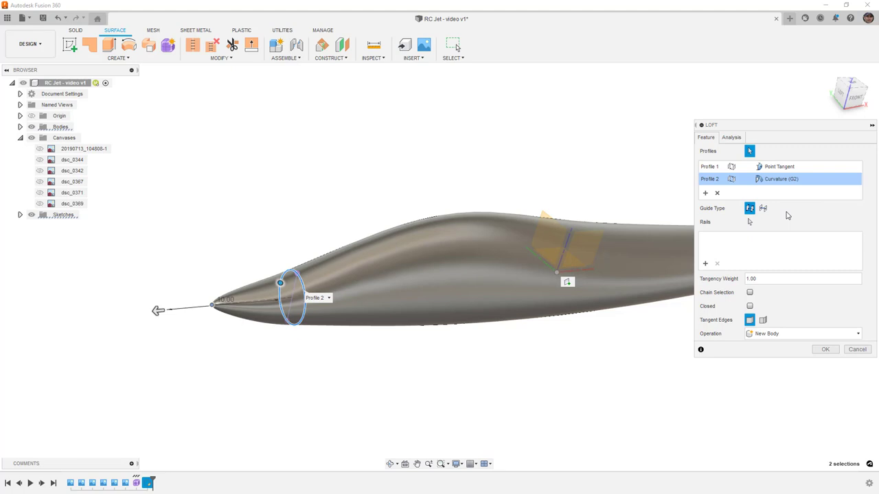
pyautogui.click(855, 97)
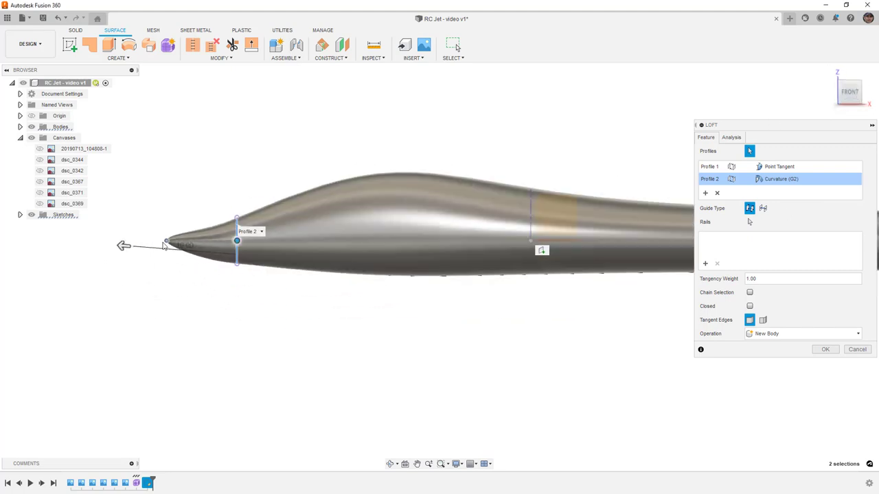
pyautogui.scroll(3, 165, 246)
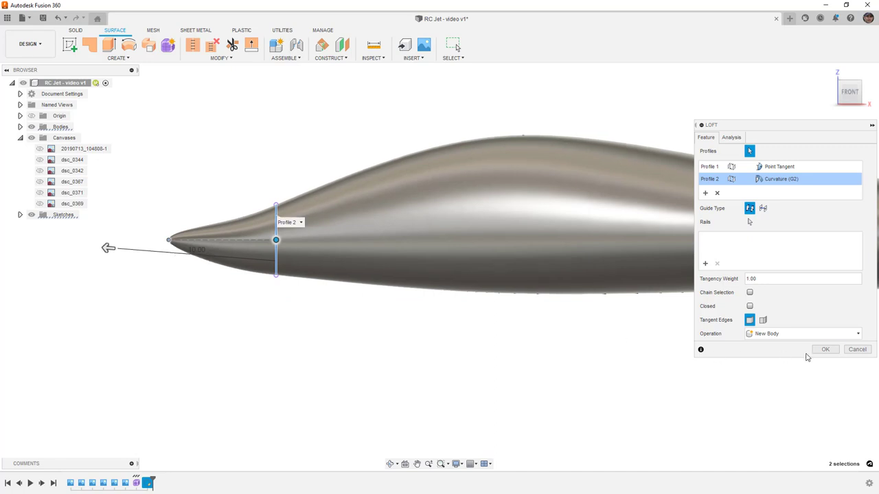
pyautogui.click(825, 350)
# Reopen Sketch8 for editing from the browser.
pyautogui.click(20, 214)
pyautogui.rightClick(68, 226)
pyautogui.click(92, 258)
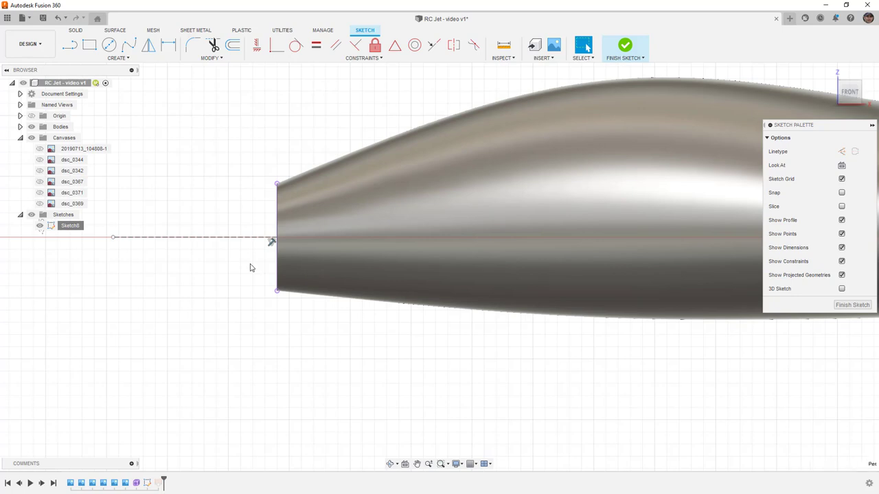
# Lower Sketch8's nose tip endpoint in two small moves so the nose loft reshapes.
pyautogui.click(114, 239)
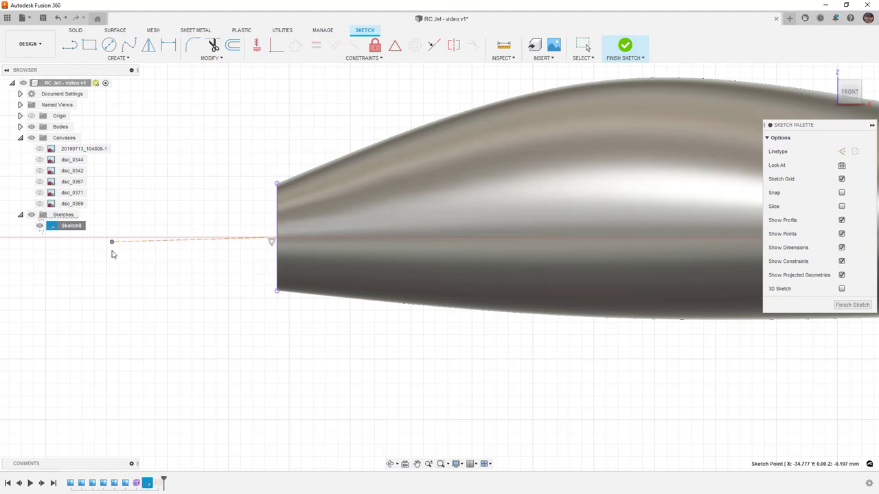
pyautogui.moveTo(115, 240); pyautogui.dragTo(115, 255)
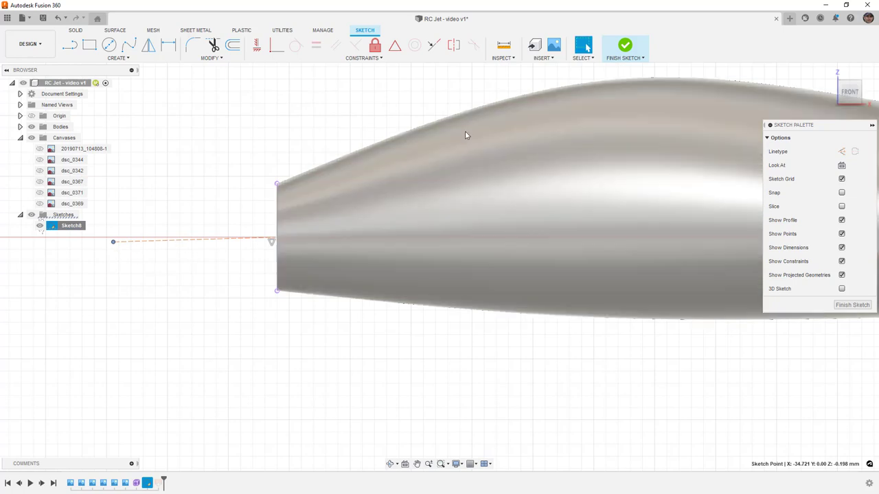
pyautogui.click(622, 46)
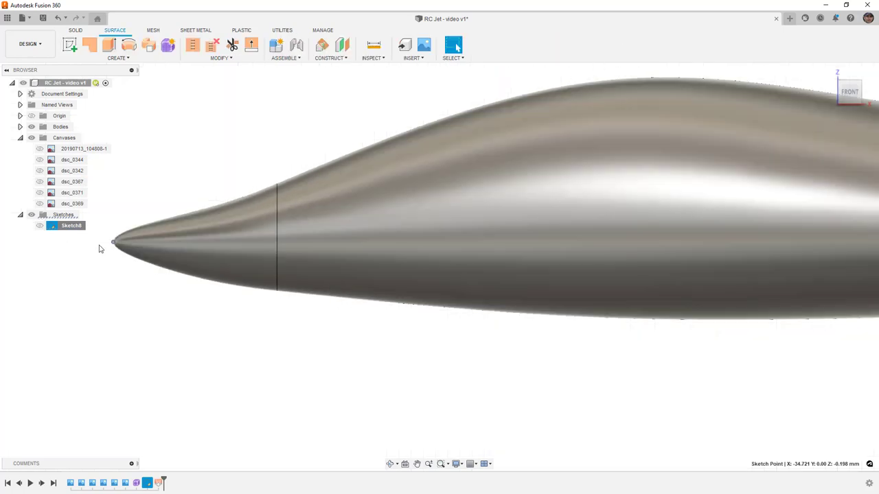
pyautogui.rightClick(57, 227)
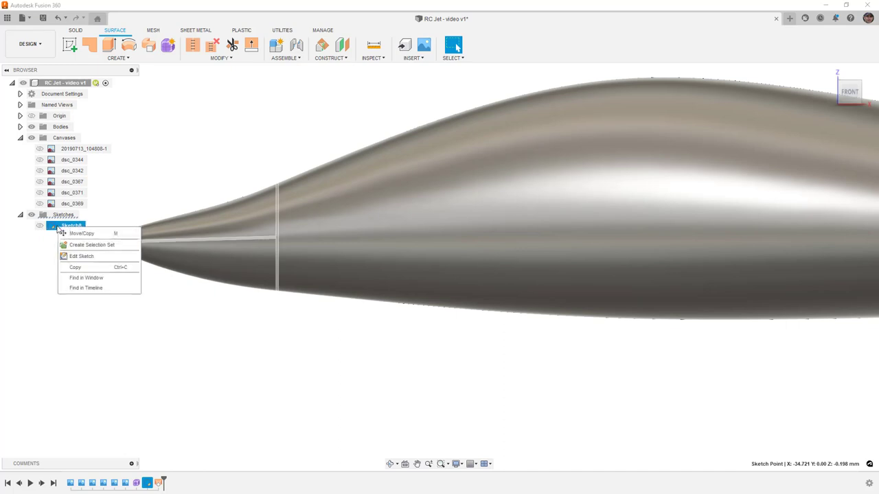
pyautogui.click(129, 207)
pyautogui.rightClick(76, 229)
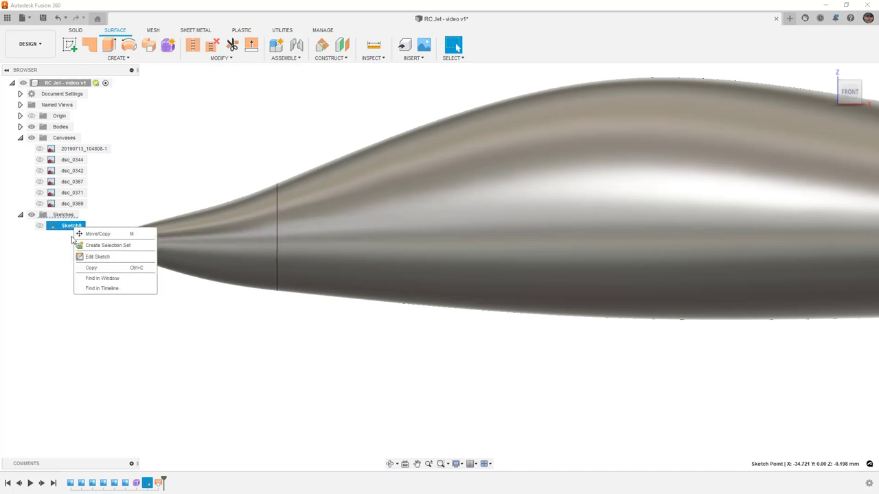
pyautogui.click(100, 256)
pyautogui.moveTo(113, 242); pyautogui.dragTo(124, 252)
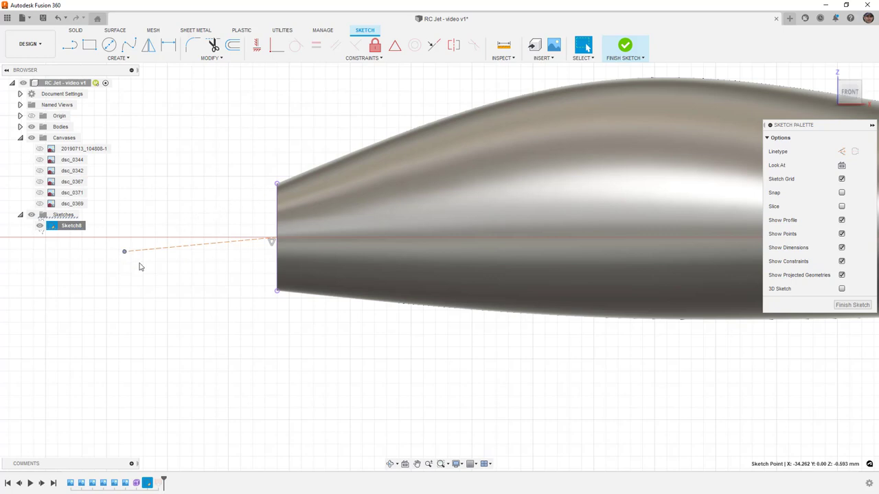
pyautogui.click(625, 48)
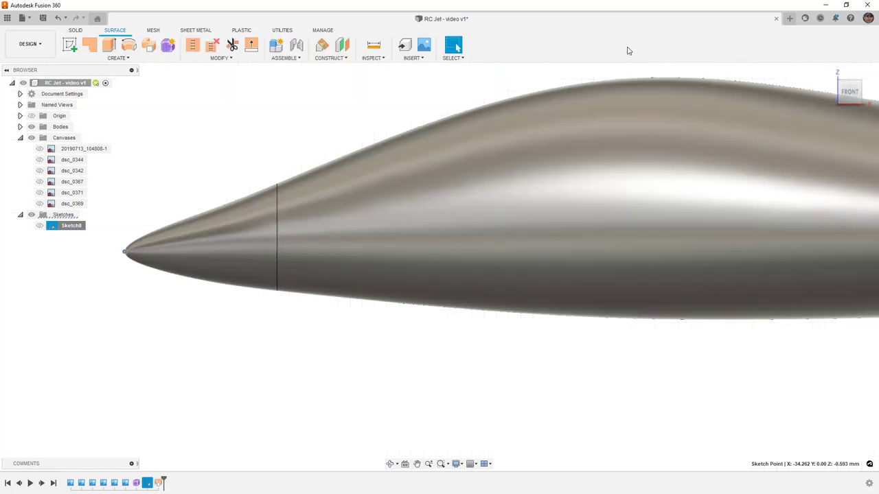
pyautogui.scroll(-3, 141, 302)
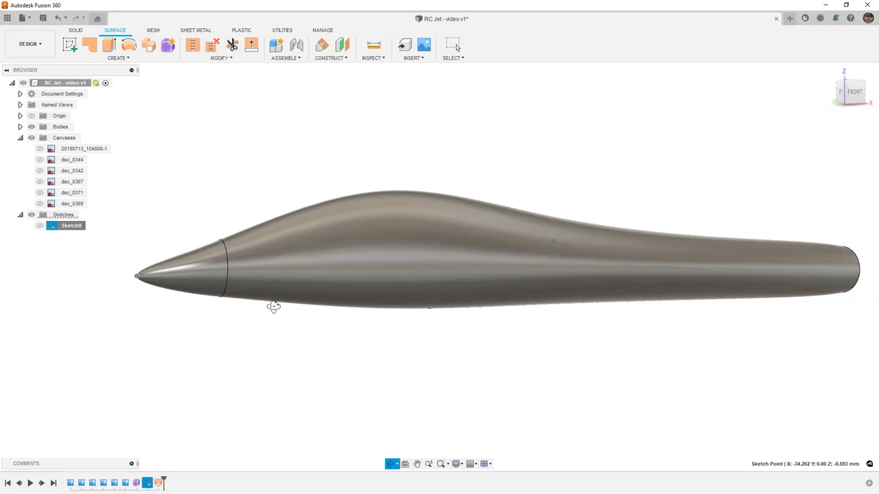
pyautogui.moveTo(156, 262)
pyautogui.keyDown('shift'); pyautogui.mouseDown(button='middle')
pyautogui.moveTo(214, 258)
pyautogui.moveTo(157, 254)
pyautogui.mouseUp(button='middle'); pyautogui.keyUp('shift')
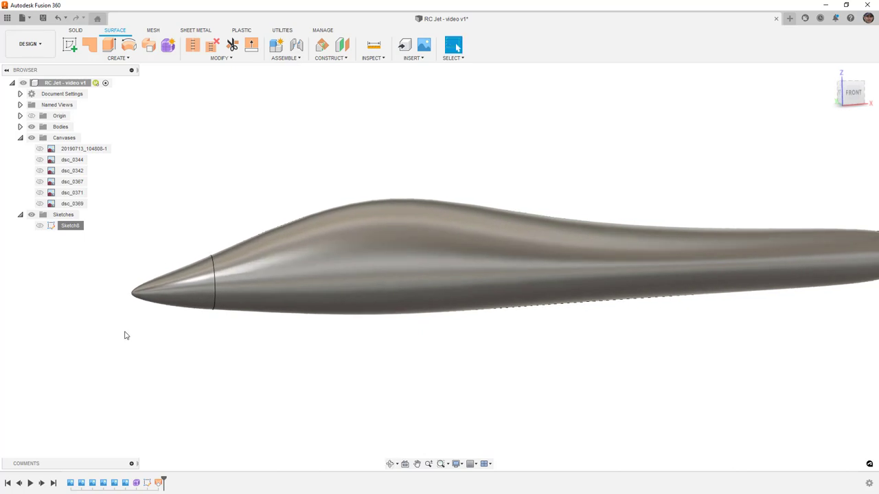
pyautogui.rightClick(159, 482)
pyautogui.click(186, 401)
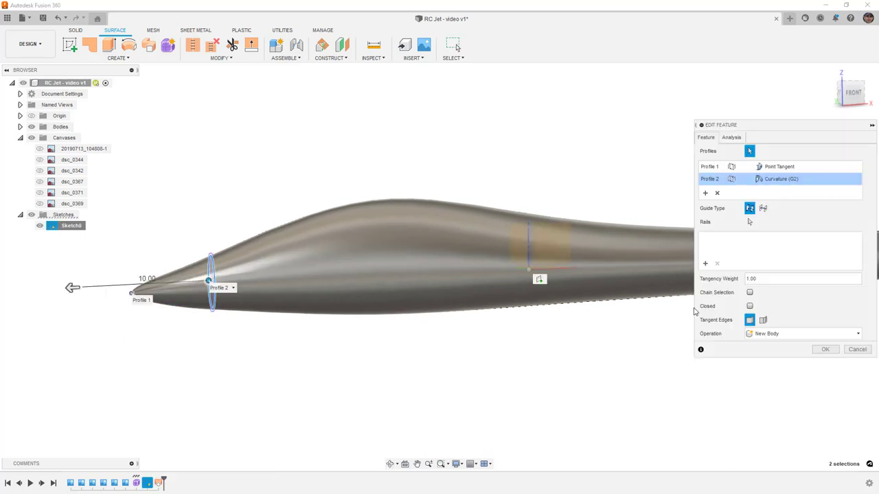
pyautogui.click(710, 169)
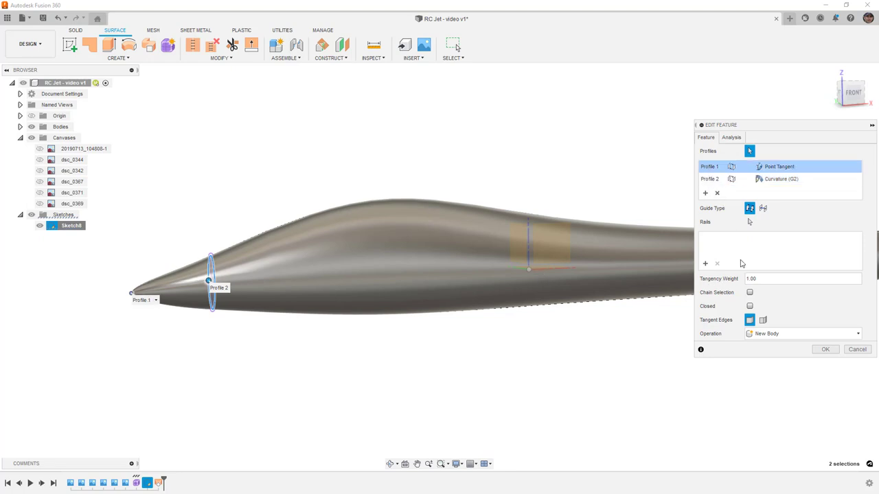
pyautogui.doubleClick(770, 278)
pyautogui.write('.5')
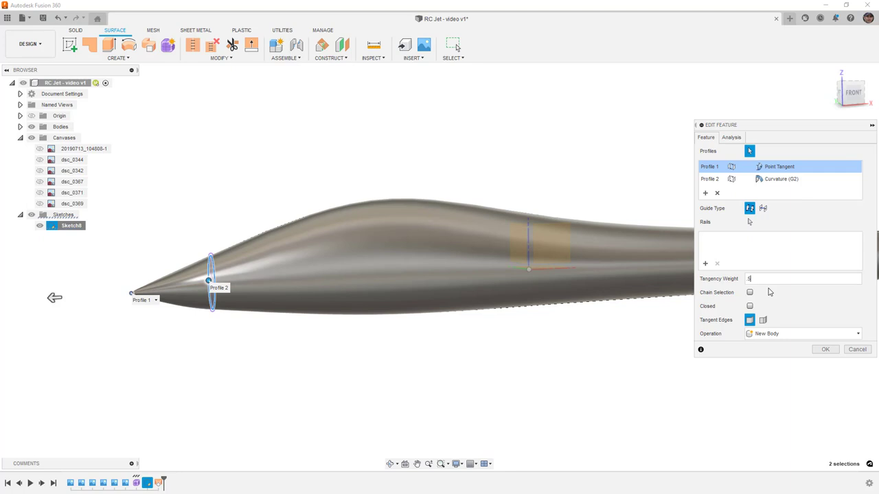
pyautogui.click(853, 92)
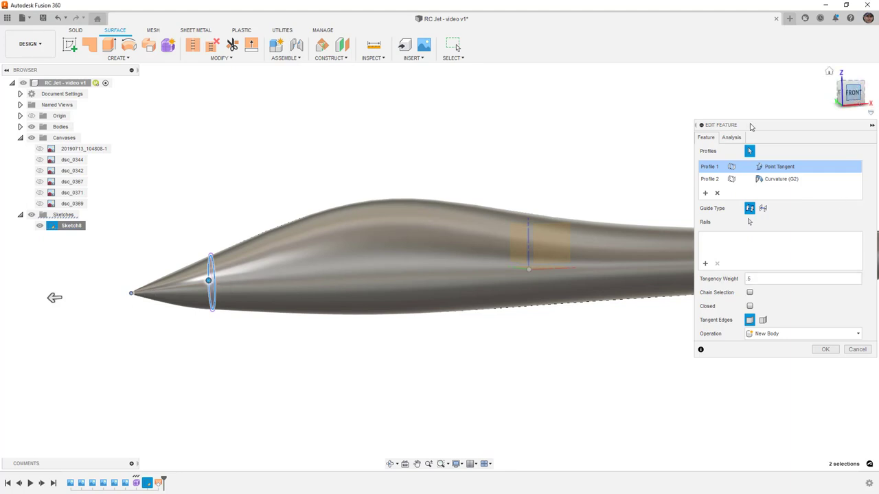
pyautogui.scroll(10, 138, 273)
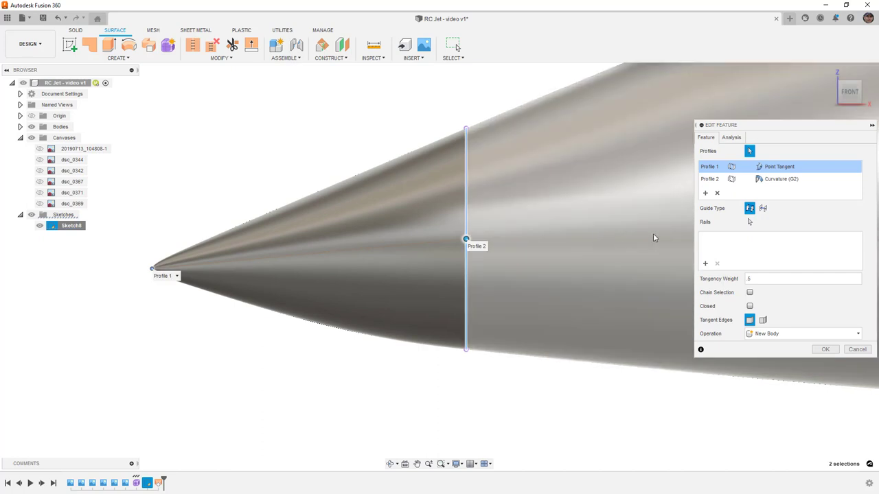
pyautogui.click(732, 180)
pyautogui.click(753, 279)
pyautogui.write('13')
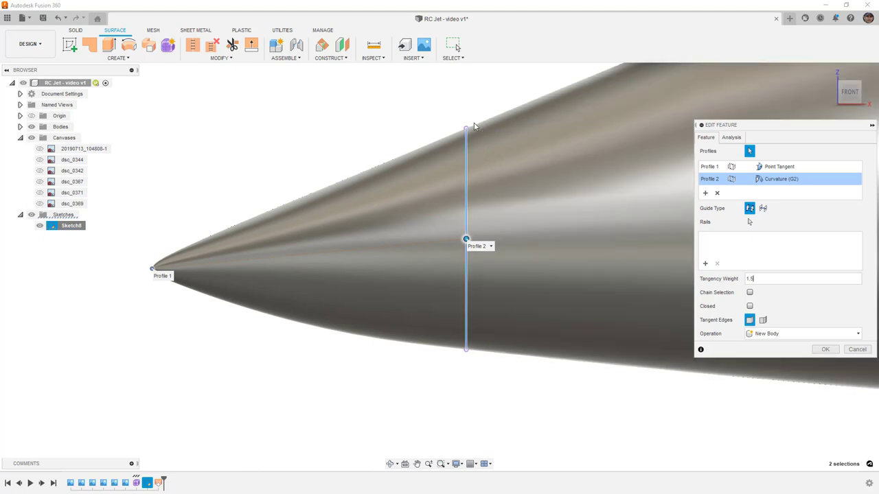
pyautogui.click(859, 349)
pyautogui.scroll(-3, 334, 271)
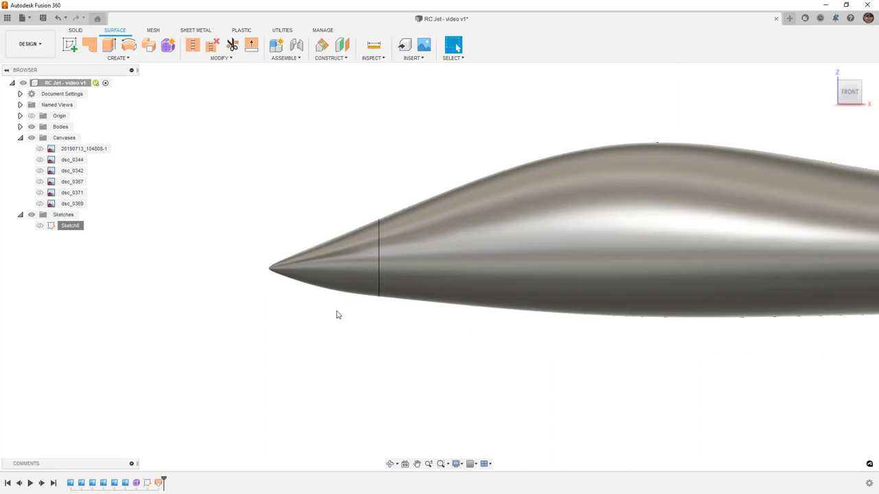
# Stitch the circular end surface and outer nose surface into one body, then select Body21 (2).
pyautogui.keyDown('shift'); pyautogui.moveTo(345, 311); pyautogui.dragTo(334, 294, button='middle'); pyautogui.keyUp('shift')
pyautogui.scroll(5, 316, 274)
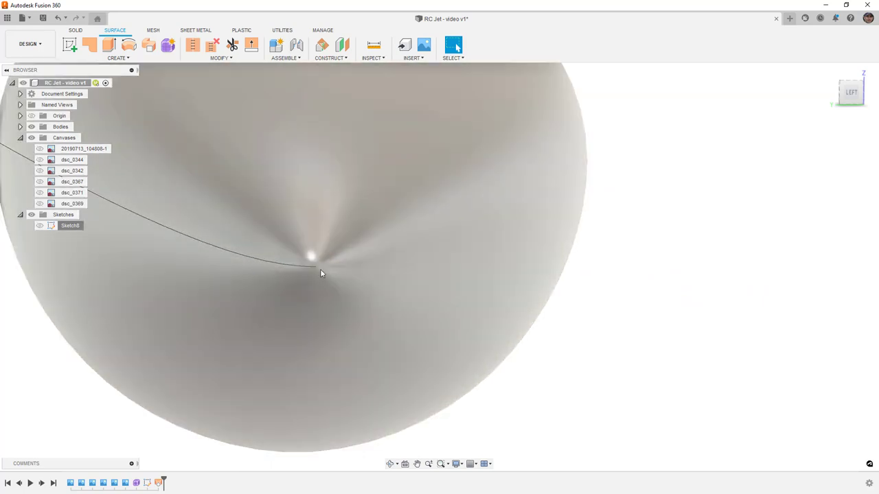
pyautogui.scroll(-6, 311, 271)
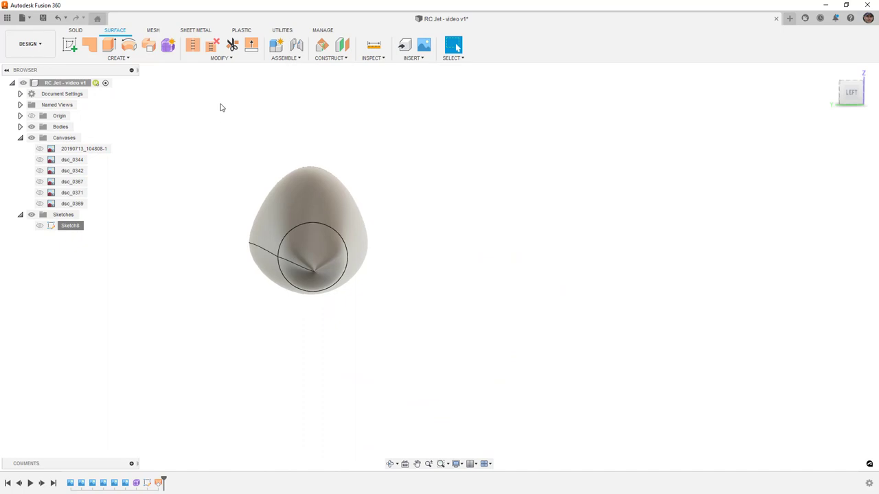
pyautogui.click(192, 48)
pyautogui.click(318, 243)
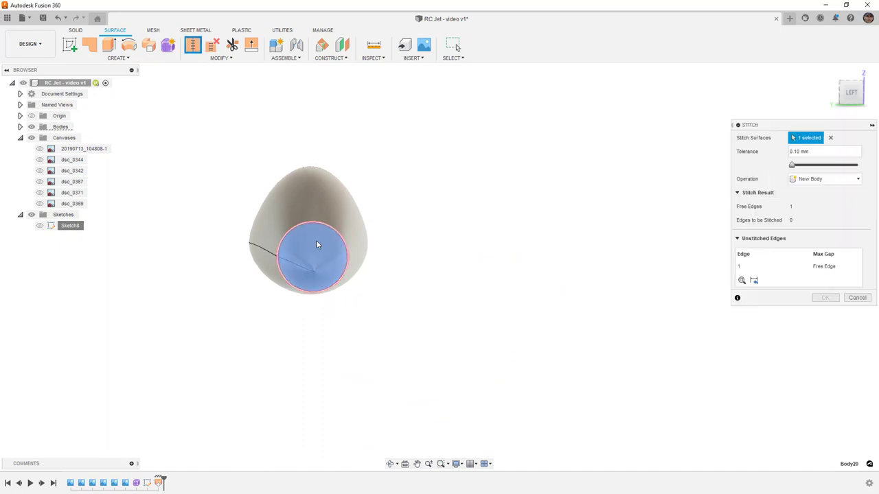
pyautogui.click(354, 241)
pyautogui.click(825, 298)
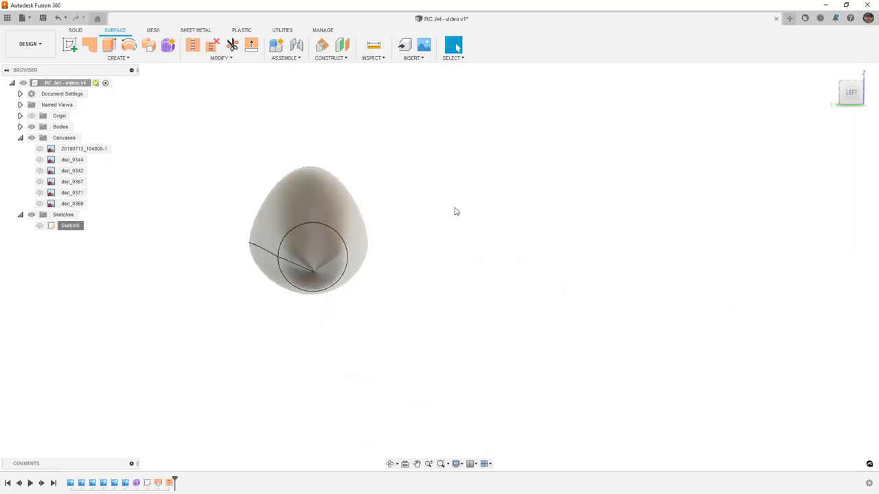
pyautogui.click(21, 127)
pyautogui.click(70, 138)
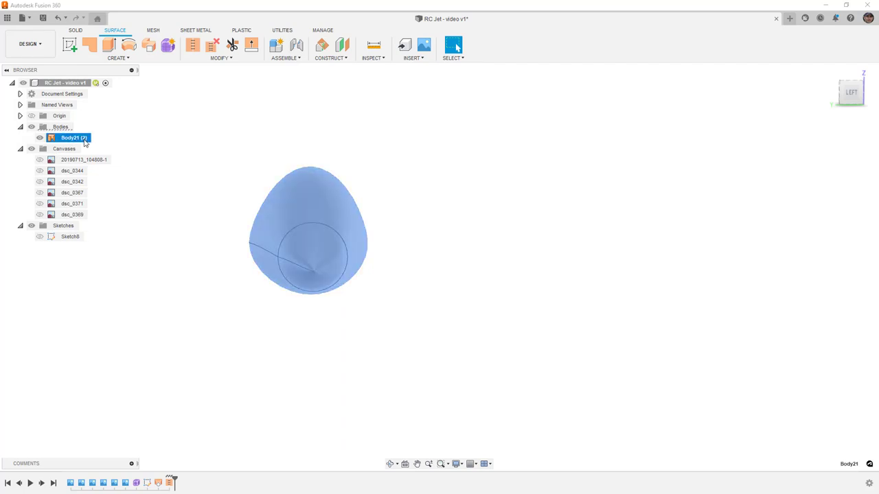
# Trim the fuselage with the XZ plane, removing the left half to leave one half-shell.
pyautogui.click(157, 136)
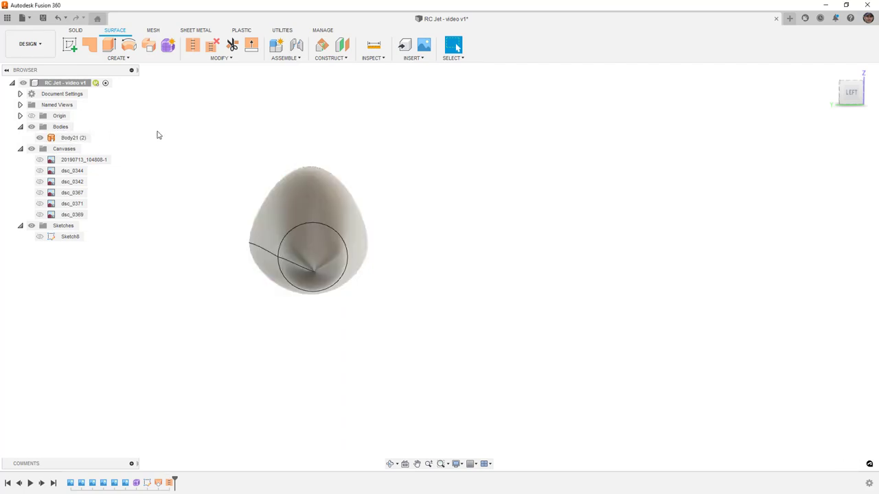
pyautogui.click(233, 45)
pyautogui.keyDown('shift'); pyautogui.moveTo(348, 174); pyautogui.dragTo(309, 208, button='middle'); pyautogui.keyUp('shift')
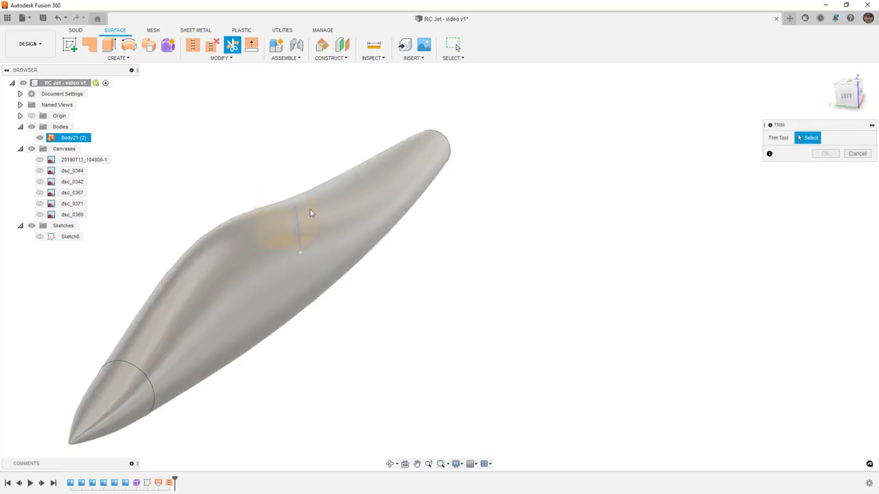
pyautogui.click(317, 241)
pyautogui.keyDown('shift'); pyautogui.moveTo(320, 245); pyautogui.dragTo(290, 183, button='middle'); pyautogui.keyUp('shift')
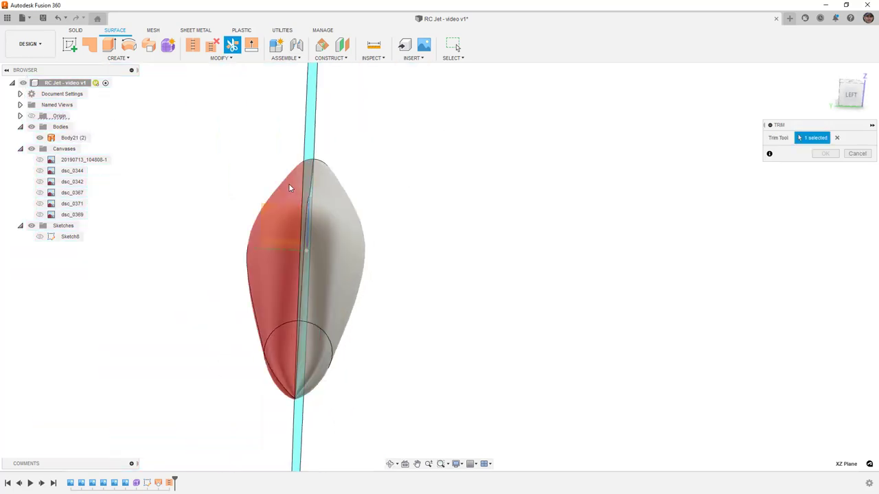
pyautogui.click(277, 222)
pyautogui.click(817, 156)
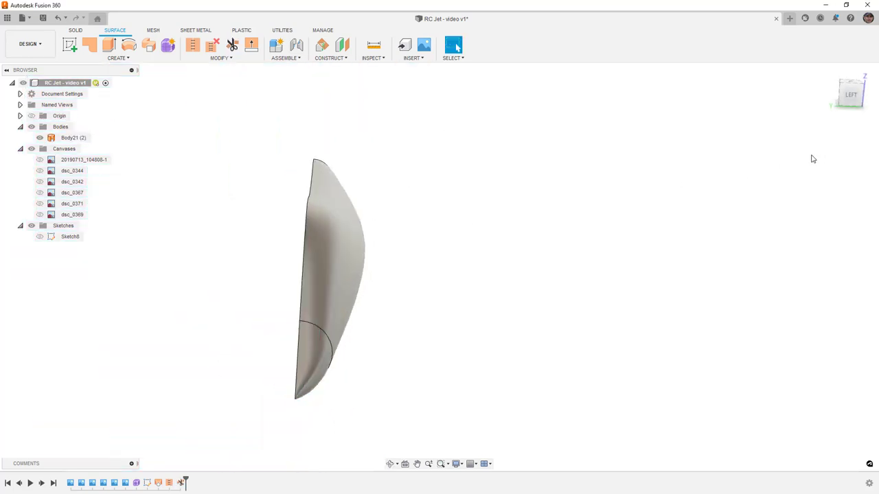
pyautogui.keyDown('shift'); pyautogui.moveTo(444, 184); pyautogui.dragTo(485, 177, button='middle'); pyautogui.keyUp('shift')
pyautogui.click(858, 96)
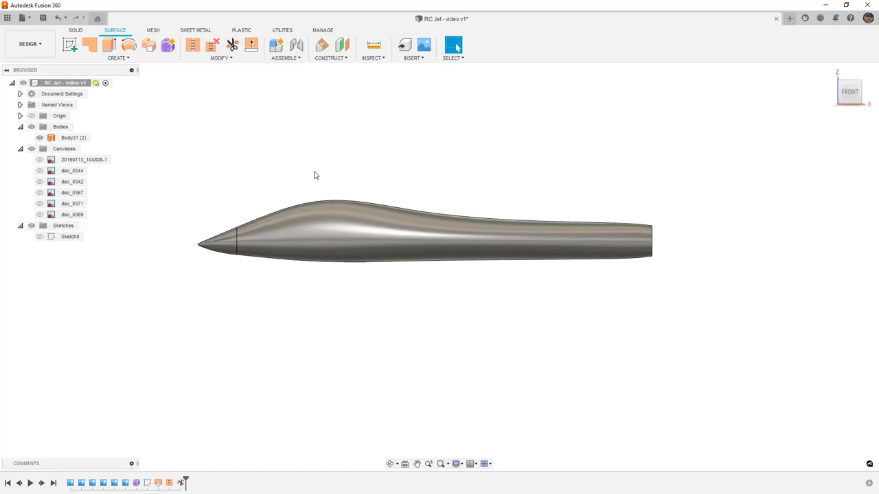
pyautogui.hotkey('ctrl', 's')
pyautogui.click(437, 274)
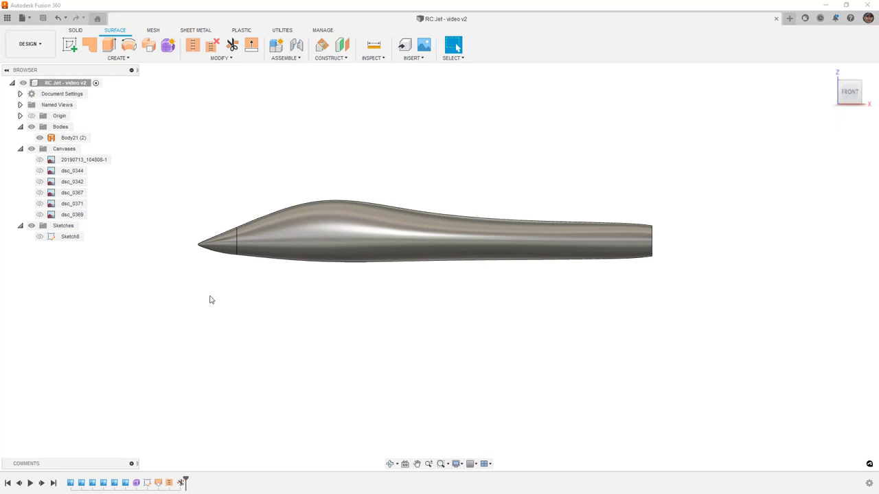
pyautogui.click(39, 182)
pyautogui.scroll(-2, 203, 328)
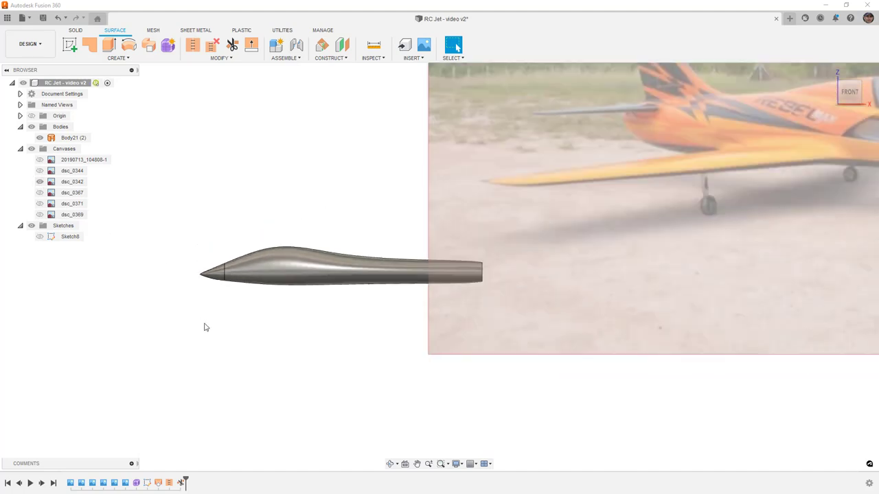
pyautogui.scroll(-3, 204, 327)
pyautogui.moveTo(373, 300); pyautogui.dragTo(363, 300, button='middle')
pyautogui.click(252, 307)
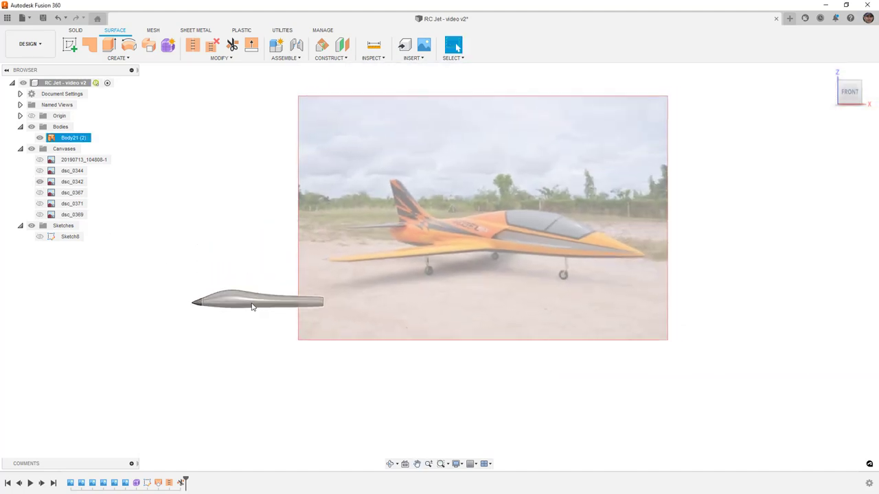
pyautogui.press('Escape')
pyautogui.scroll(5, 507, 227)
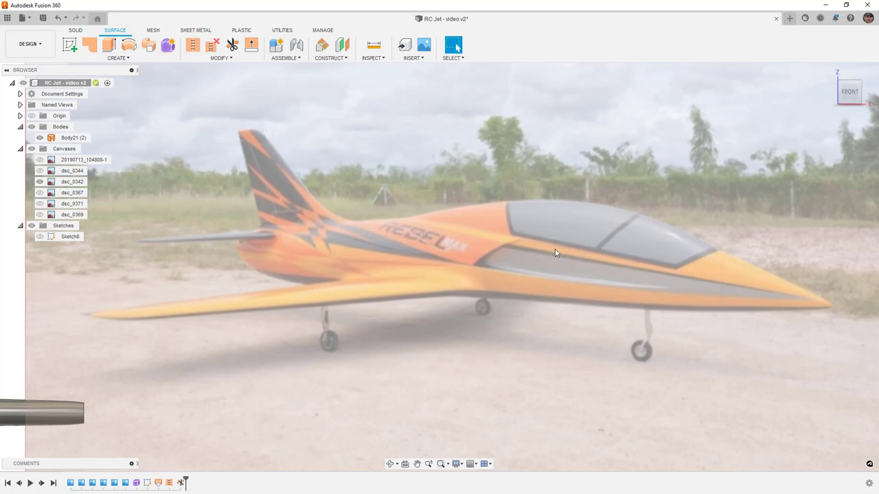
pyautogui.scroll(-5, 555, 252)
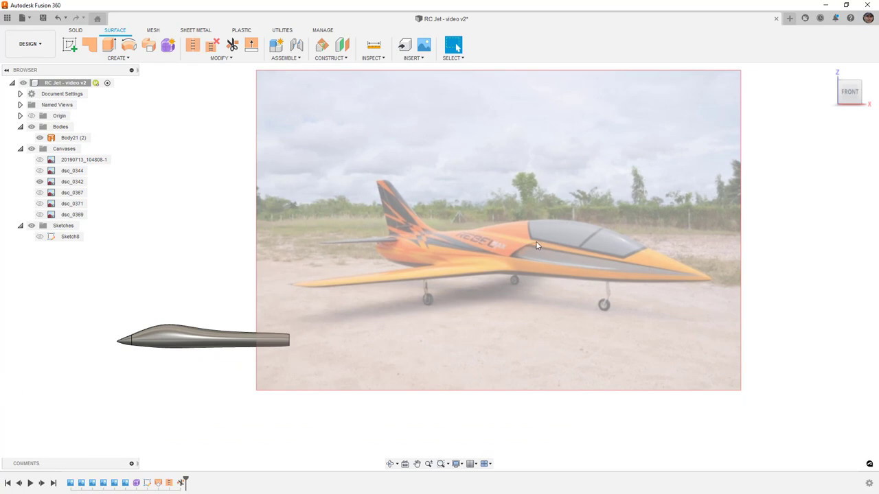
pyautogui.click(170, 340)
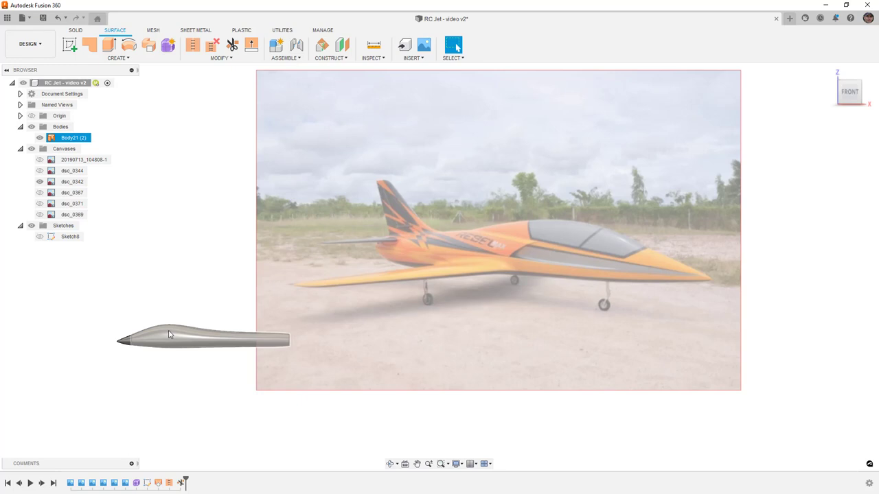
pyautogui.press('Escape')
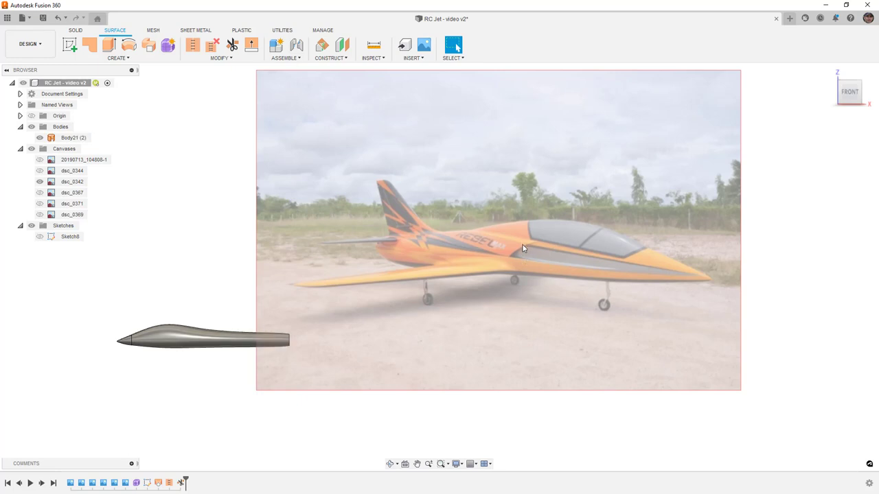
pyautogui.click(159, 343)
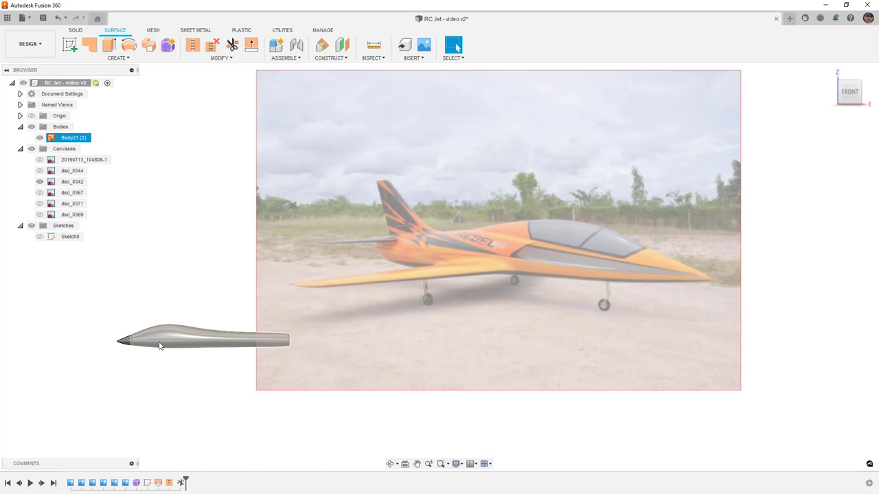
pyautogui.scroll(4, 159, 344)
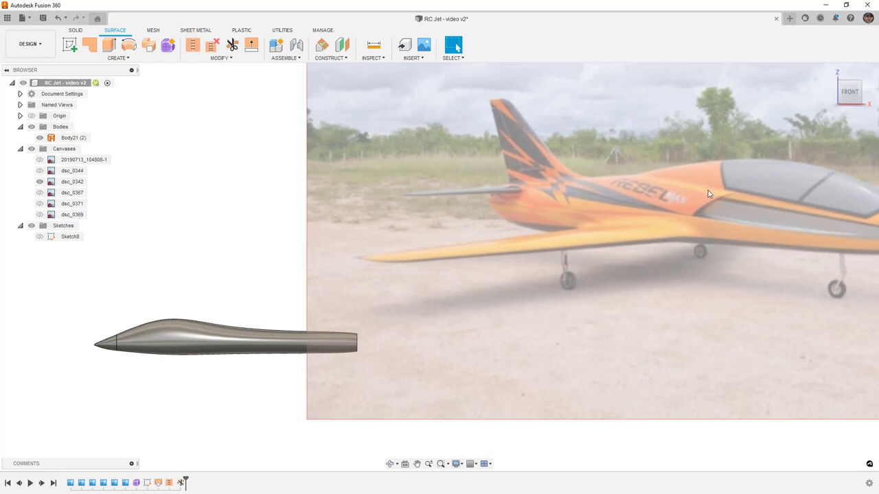
# Review the engine-bay, electronics and cockpit photos in turn, then hide the large jet photo dsc_0342.
pyautogui.click(39, 194)
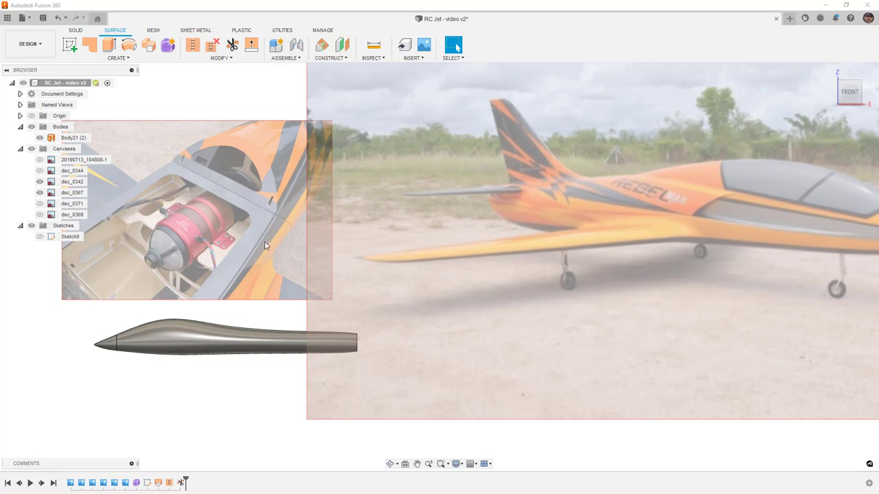
pyautogui.click(39, 193)
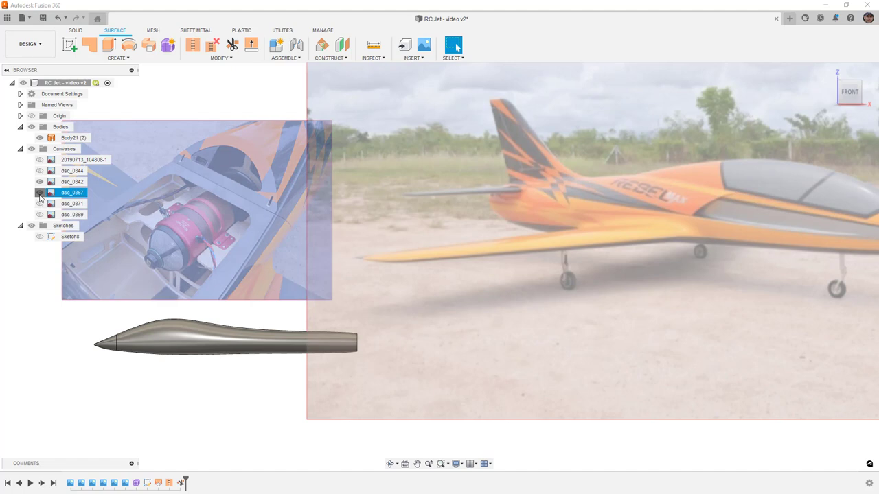
pyautogui.click(39, 204)
pyautogui.scroll(-1, 238, 235)
pyautogui.moveTo(239, 235); pyautogui.dragTo(441, 211, button='middle')
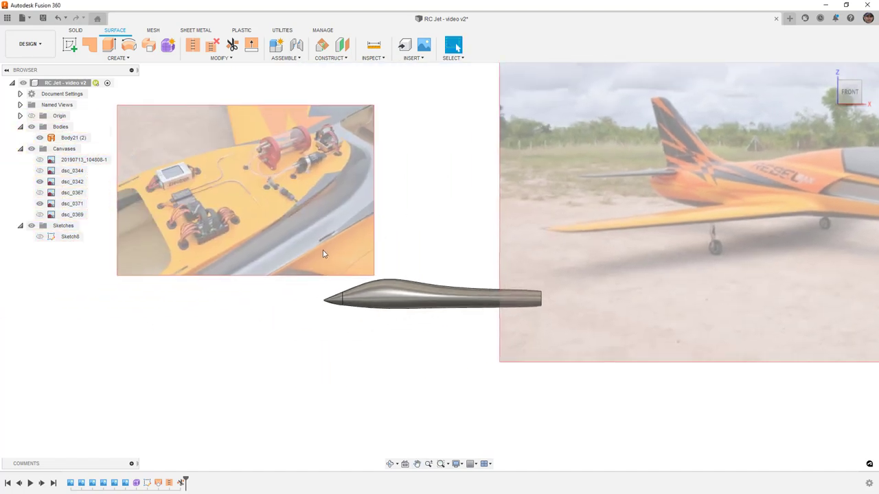
pyautogui.click(39, 204)
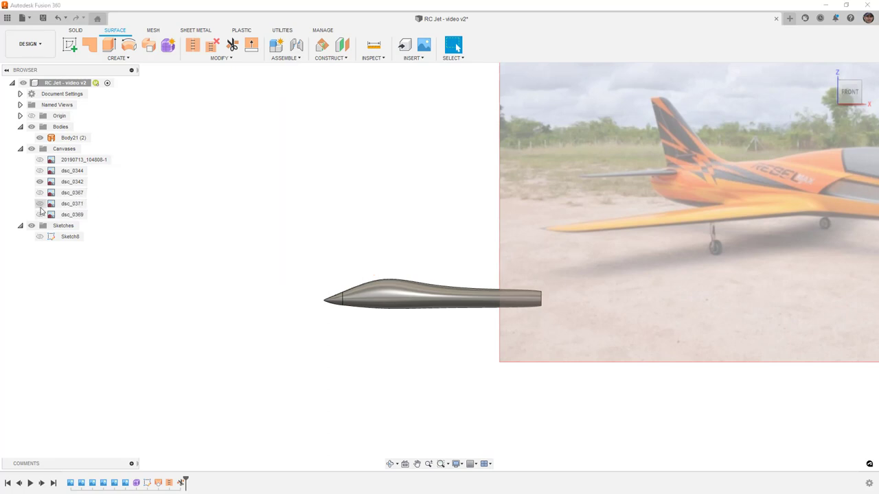
pyautogui.click(39, 215)
pyautogui.moveTo(346, 243); pyautogui.dragTo(265, 243)
pyautogui.press('Escape')
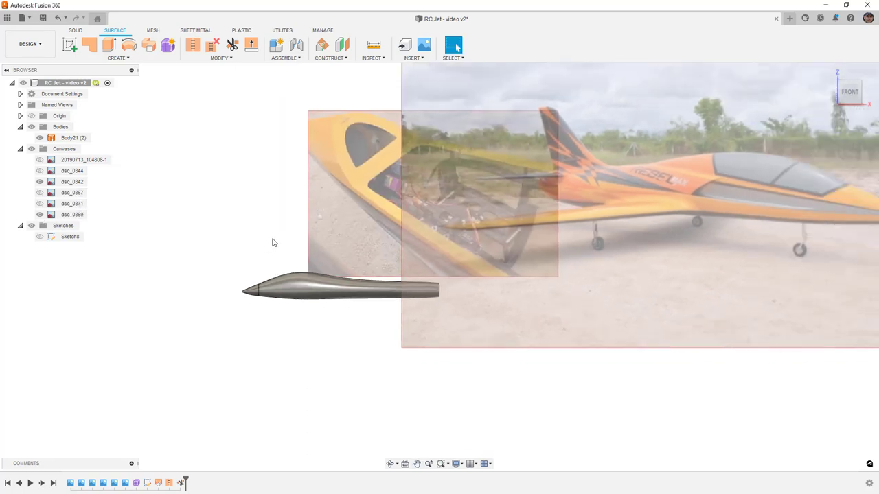
pyautogui.click(39, 182)
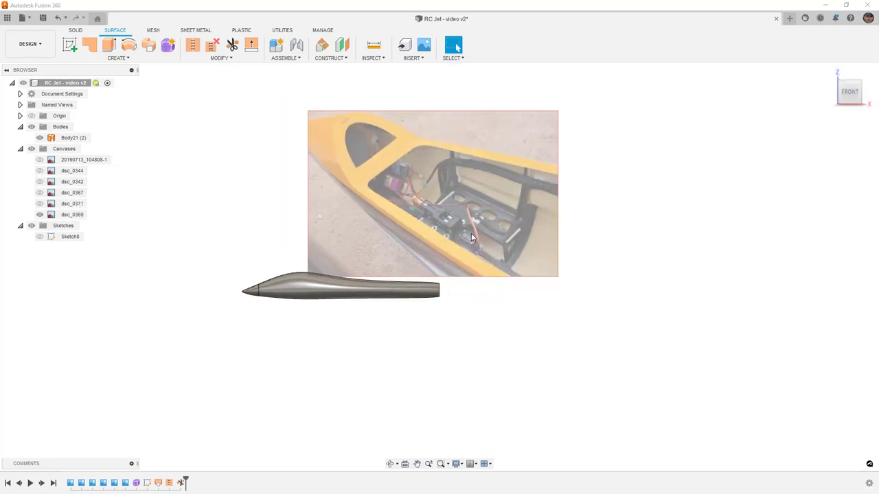
pyautogui.scroll(1, 471, 237)
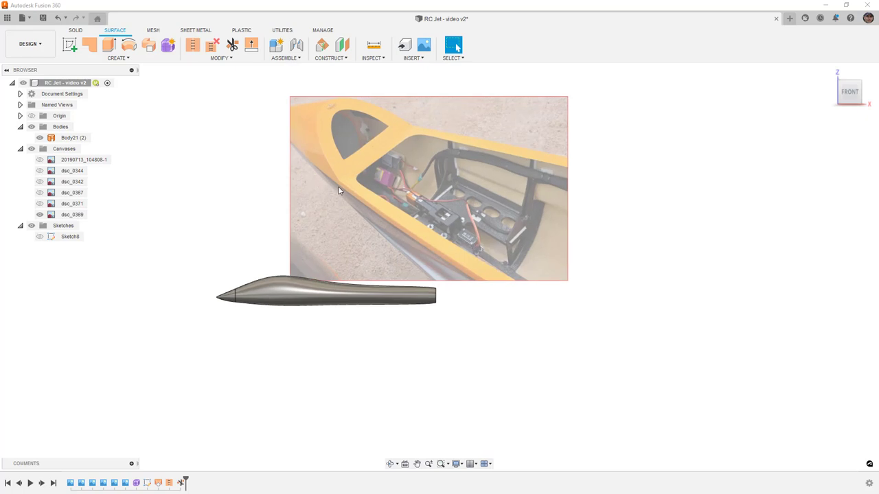
pyautogui.moveTo(359, 204); pyautogui.dragTo(340, 191, button='middle')
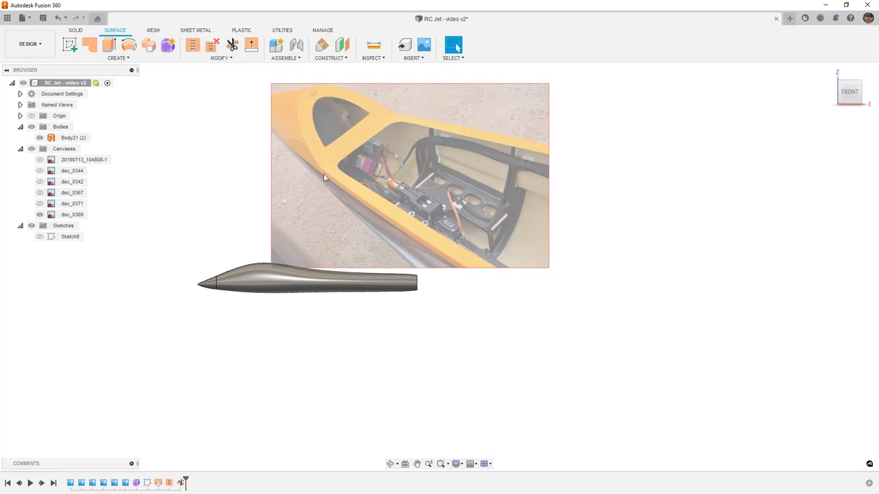
# Compare the jet close-up photo dsc_0344 with the fuselage, then hide it and start a new sketch.
pyautogui.click(40, 181)
pyautogui.click(40, 182)
pyautogui.click(40, 192)
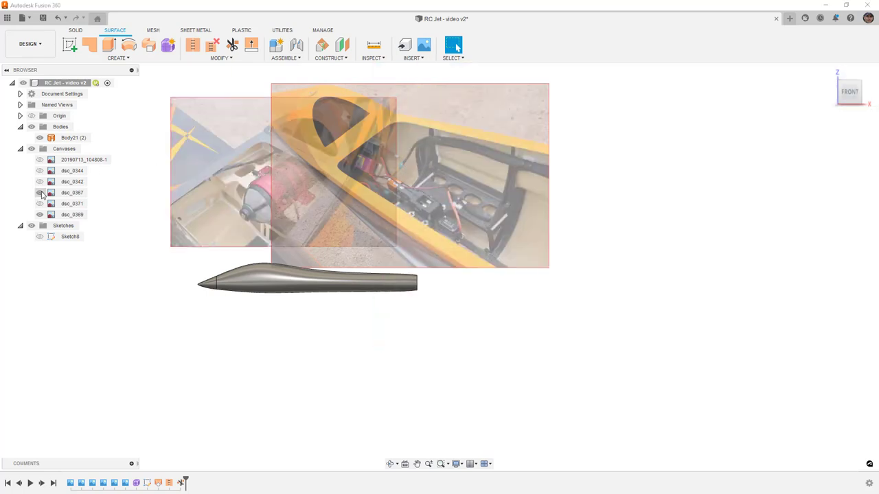
pyautogui.click(40, 214)
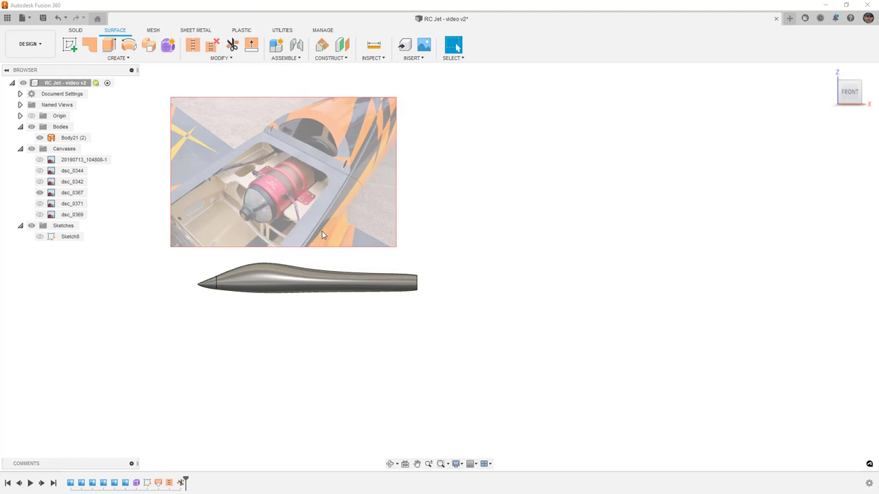
pyautogui.click(40, 182)
pyautogui.click(40, 192)
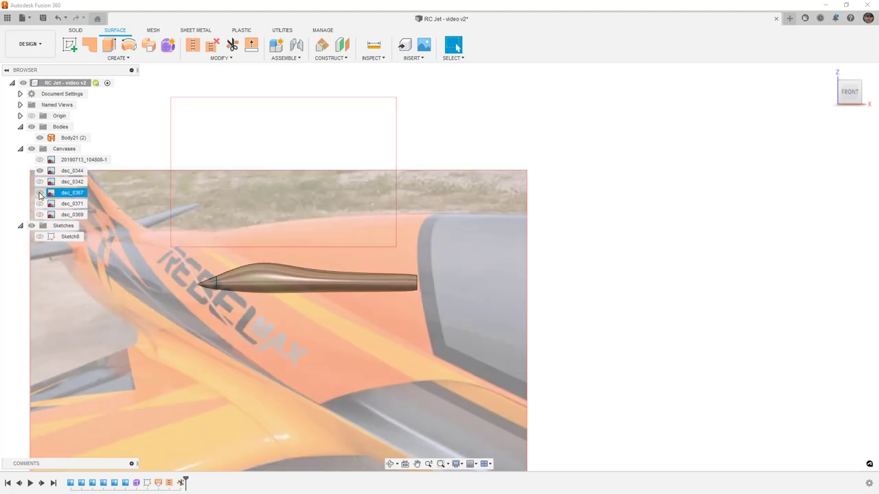
pyautogui.click(278, 276)
pyautogui.moveTo(278, 276); pyautogui.dragTo(294, 224, button='middle')
pyautogui.press('Escape')
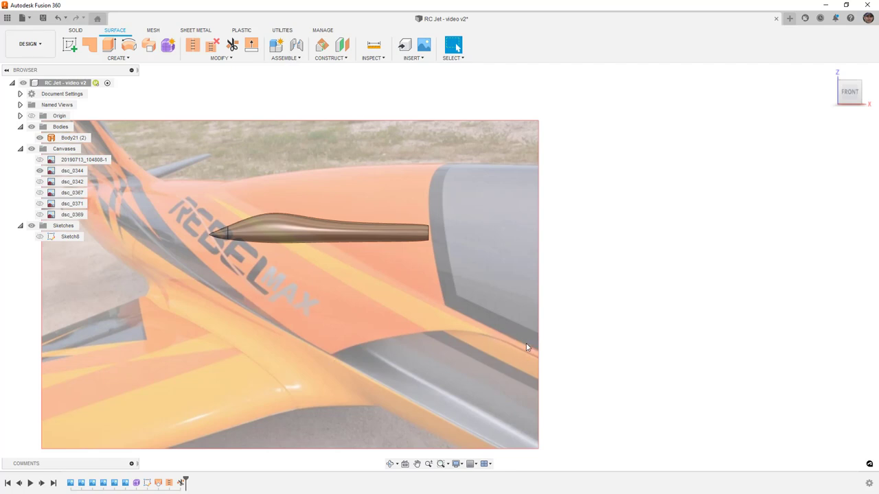
pyautogui.click(259, 229)
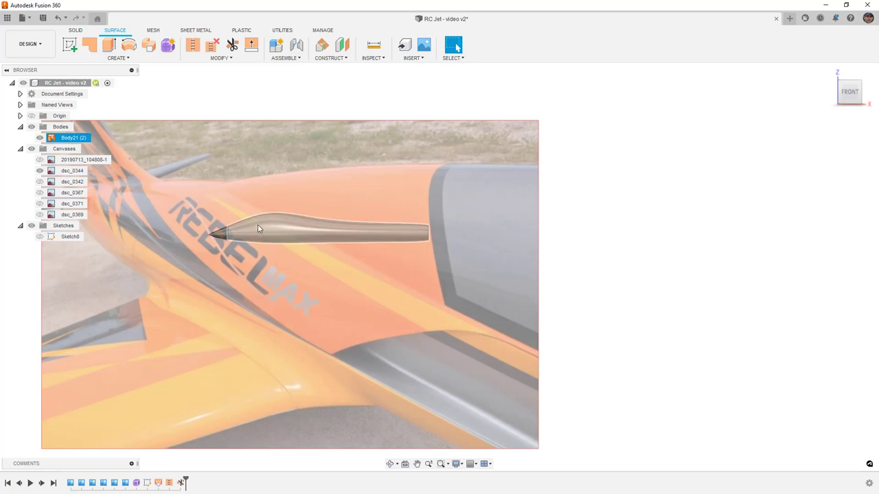
pyautogui.click(39, 171)
pyautogui.click(69, 44)
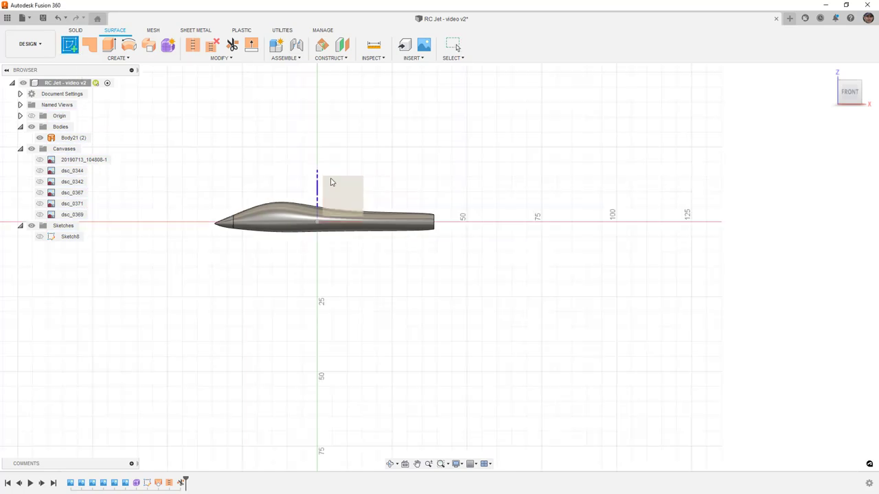
# Sketch on the front plane, tracing the canopy outline lines along the fuselage side toward the nose.
pyautogui.click(335, 195)
pyautogui.scroll(5, 383, 304)
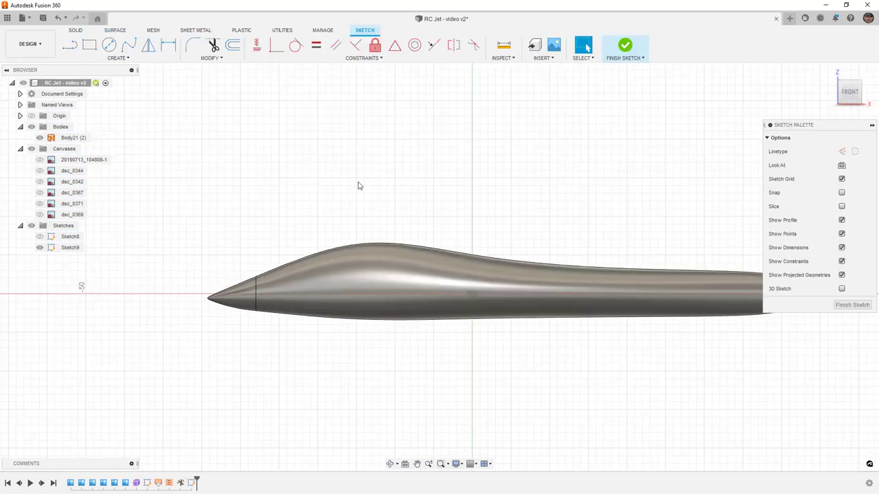
pyautogui.scroll(2, 464, 268)
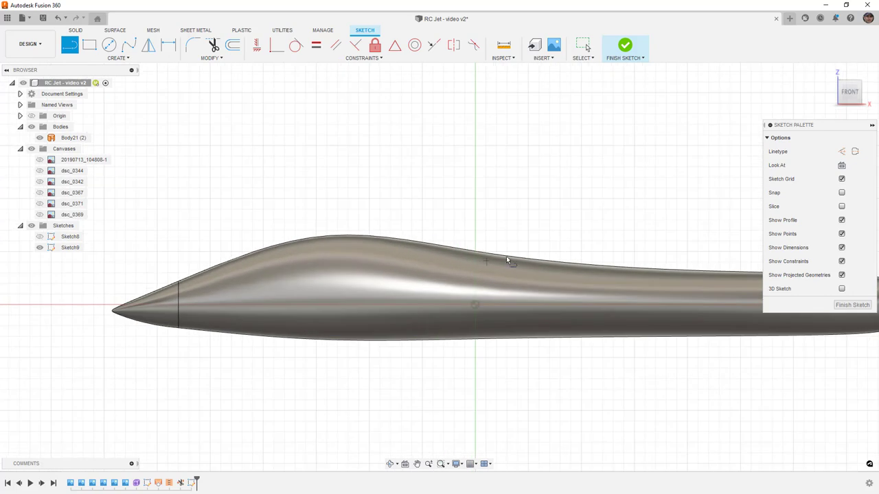
pyautogui.click(514, 248)
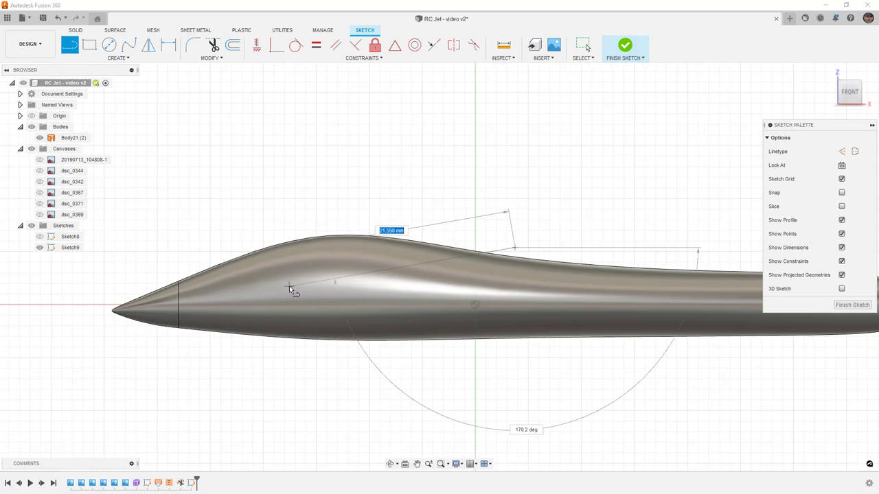
pyautogui.click(221, 292)
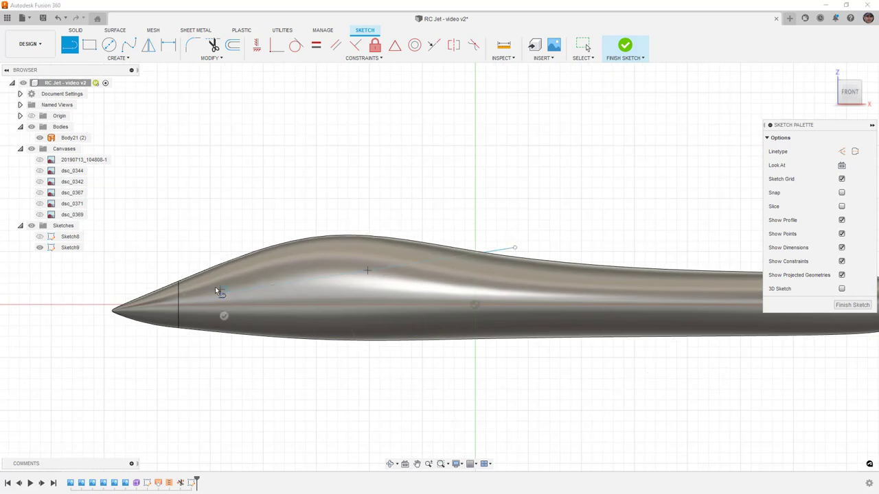
pyautogui.click(196, 258)
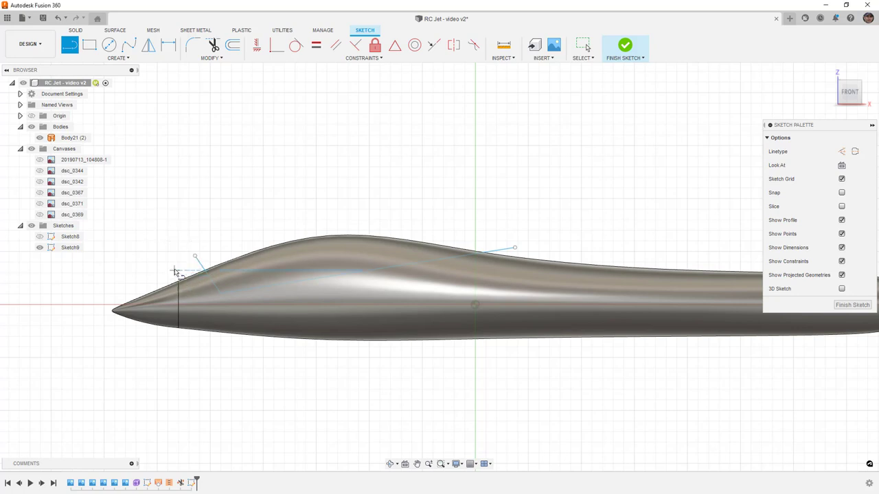
pyautogui.scroll(1, 197, 278)
pyautogui.press('Escape')
pyautogui.moveTo(633, 236); pyautogui.dragTo(630, 241)
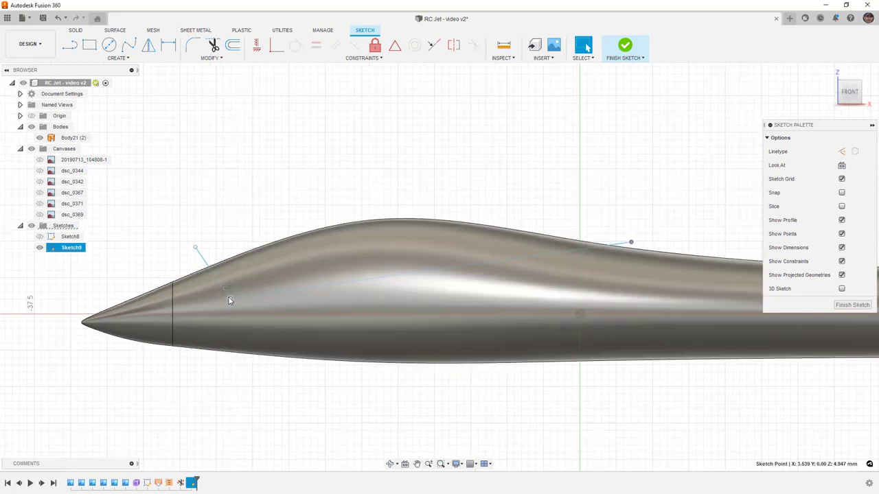
pyautogui.press('Escape')
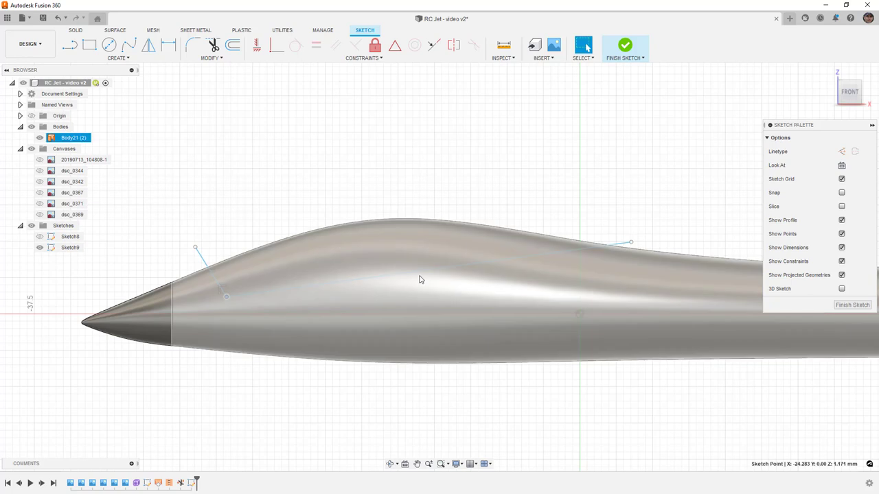
# Draw an extra line segment below the canopy outline.
pyautogui.press('l')
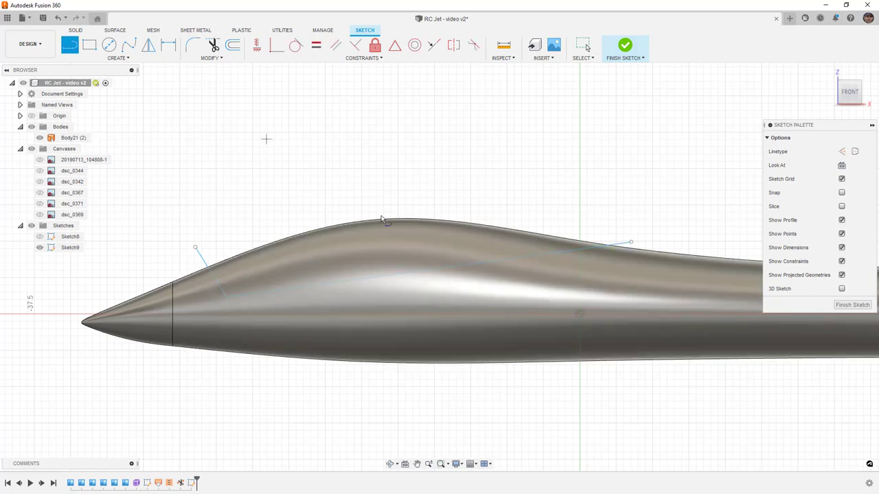
pyautogui.click(429, 271)
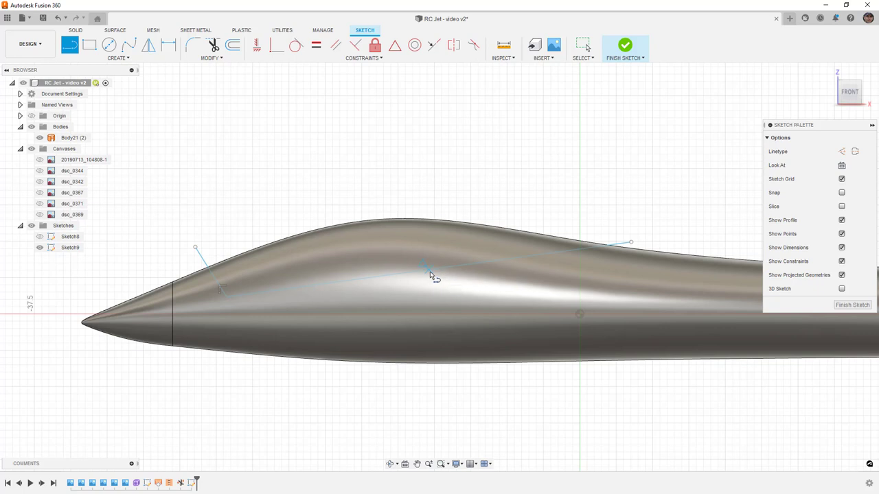
pyautogui.click(467, 321)
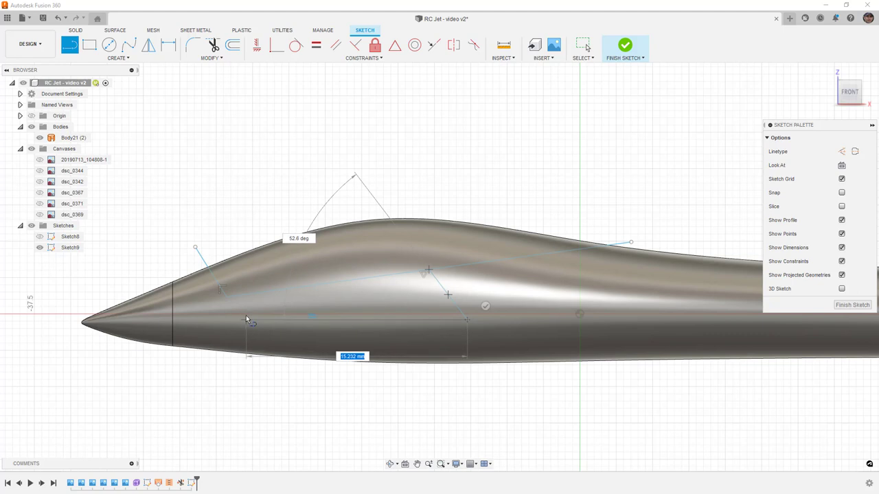
pyautogui.press('Escape')
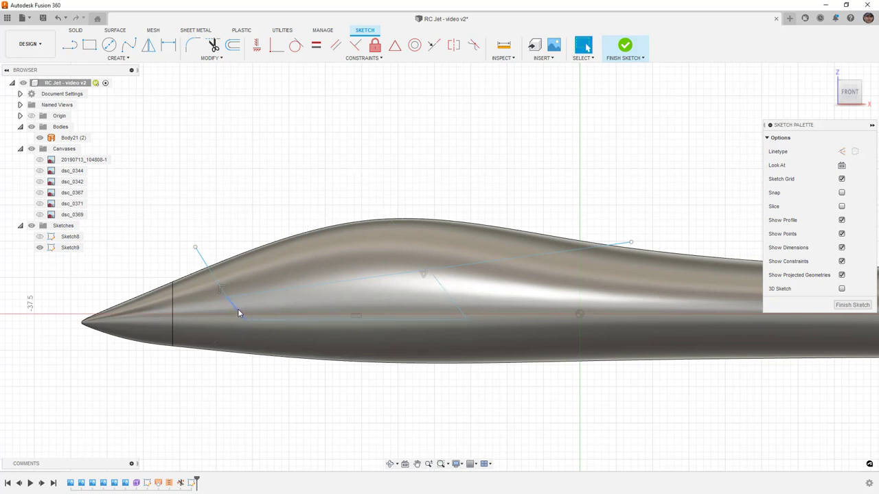
# Constrain the nose line and long canopy line, confirming they meet at 121.6 degrees.
pyautogui.click(238, 313)
pyautogui.keyDown('shift'); pyautogui.click(212, 276); pyautogui.keyUp('shift')
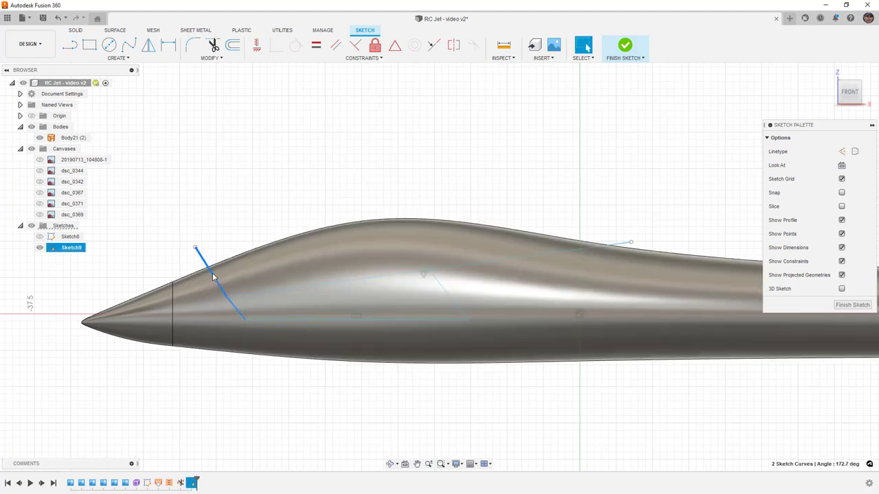
pyautogui.click(433, 45)
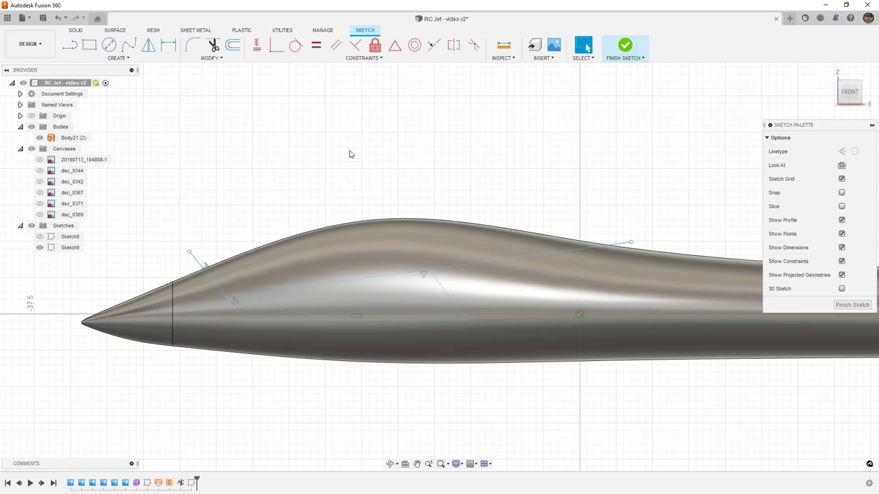
pyautogui.click(384, 278)
pyautogui.press('Escape')
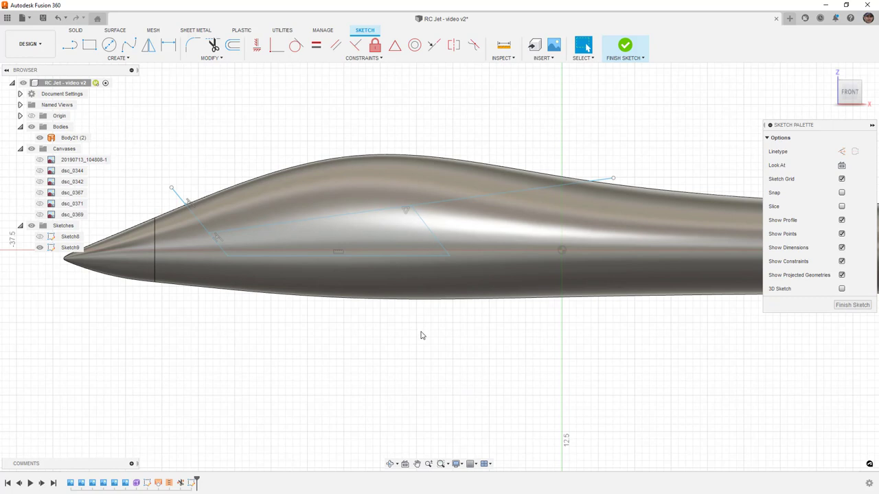
pyautogui.click(461, 188)
pyautogui.click(506, 195)
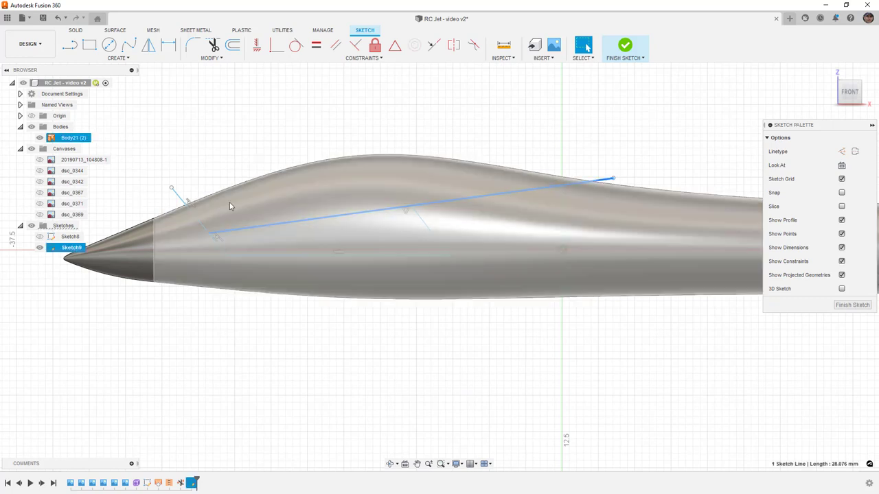
pyautogui.keyDown('ctrl'); pyautogui.click(187, 206); pyautogui.keyUp('ctrl')
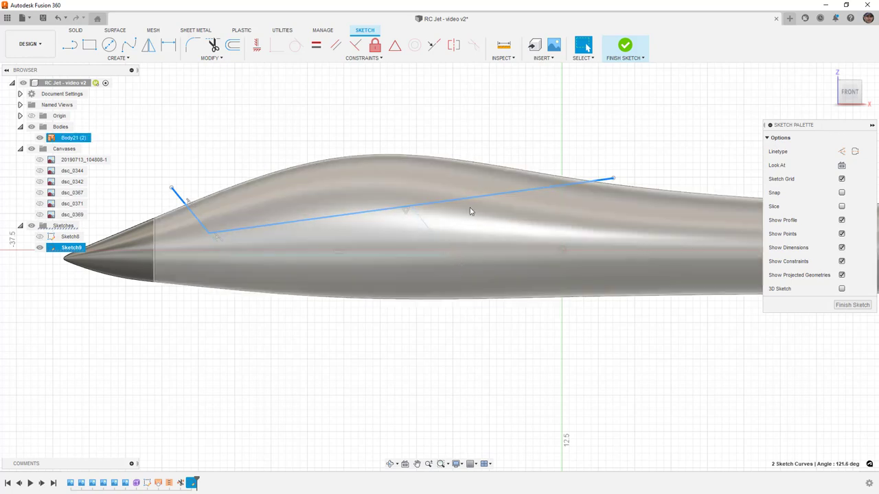
pyautogui.moveTo(471, 212); pyautogui.dragTo(392, 194, button='middle')
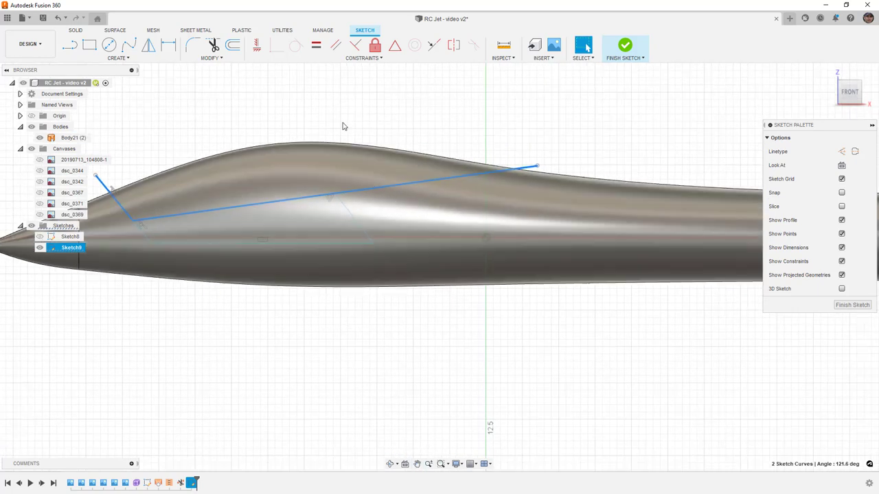
# Draw the intake's horizontal bottom, vertical rear and closing edges behind the canopy.
pyautogui.click(70, 45)
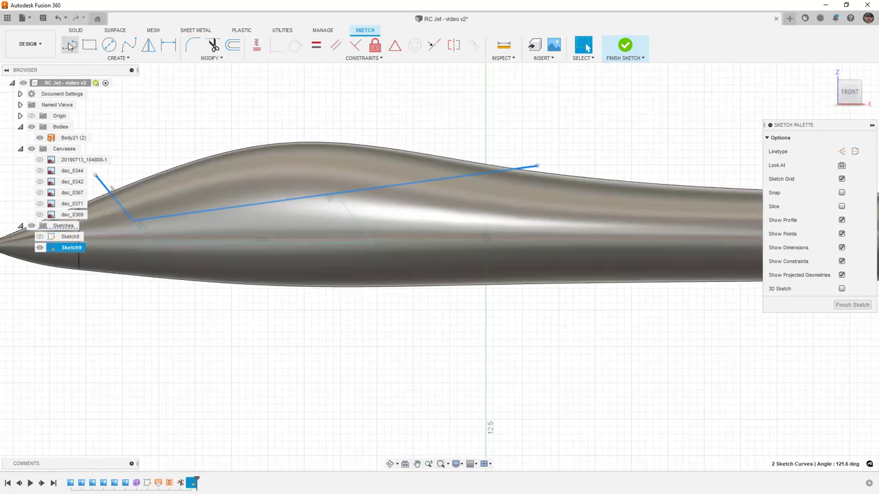
pyautogui.click(374, 244)
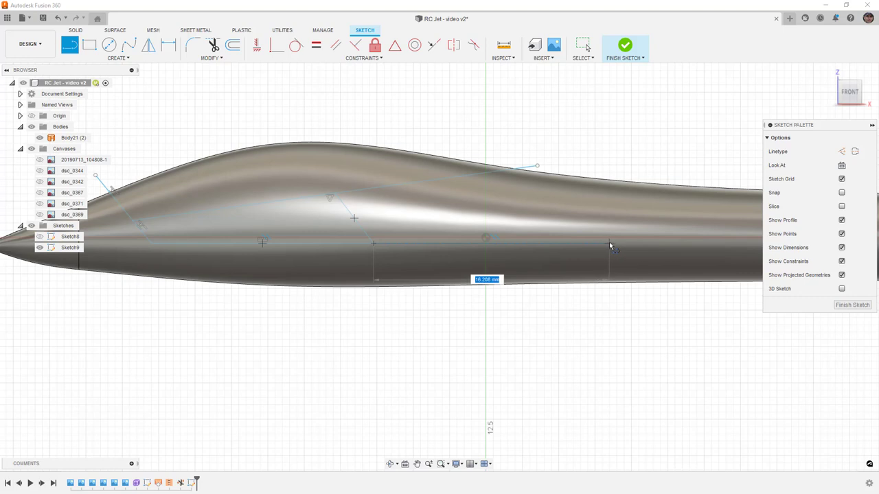
pyautogui.click(678, 241)
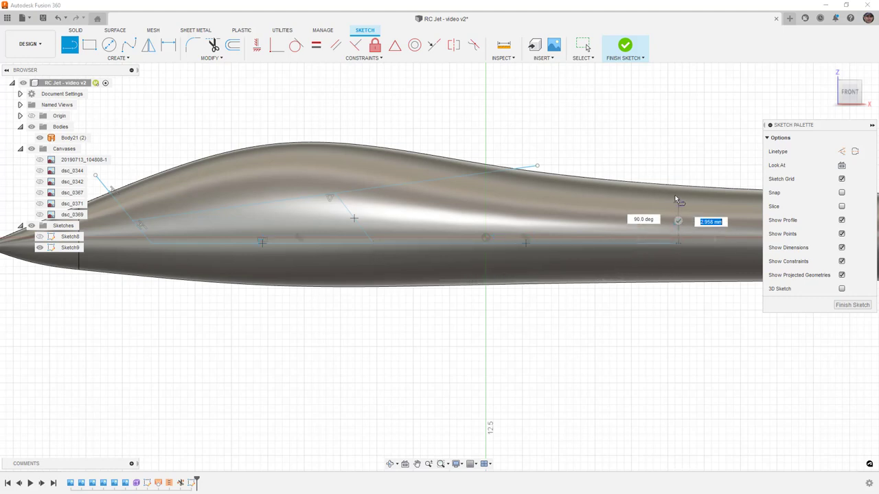
pyautogui.click(678, 148)
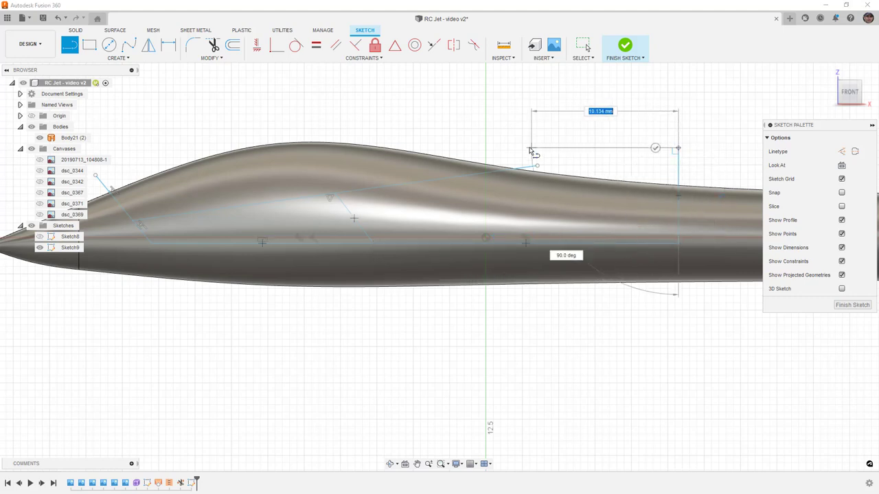
pyautogui.click(538, 166)
pyautogui.press('Escape')
pyautogui.scroll(-2, 602, 180)
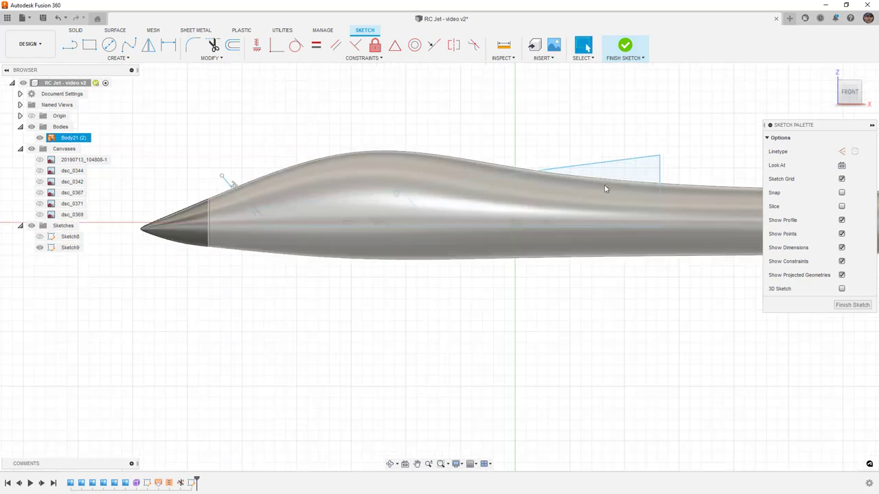
pyautogui.scroll(1, 496, 209)
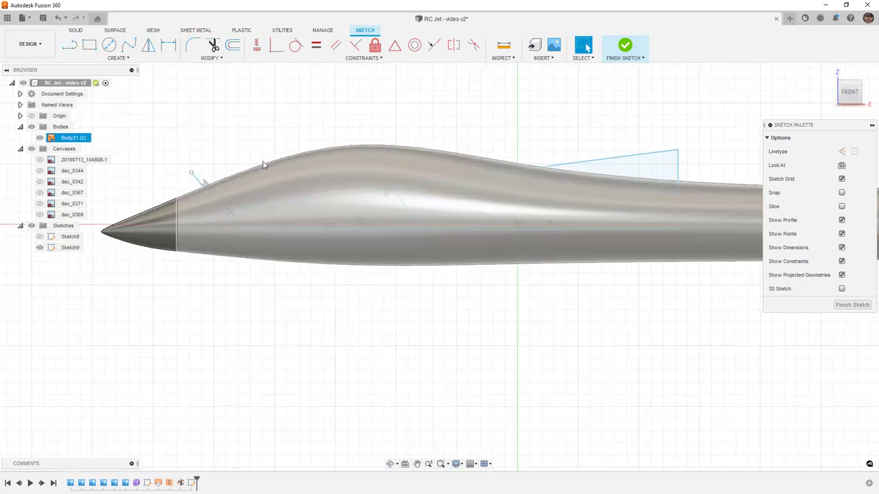
# Redraw the intake outline with a slanted front edge, bottom edge and vertical rear edge.
pyautogui.click(197, 176)
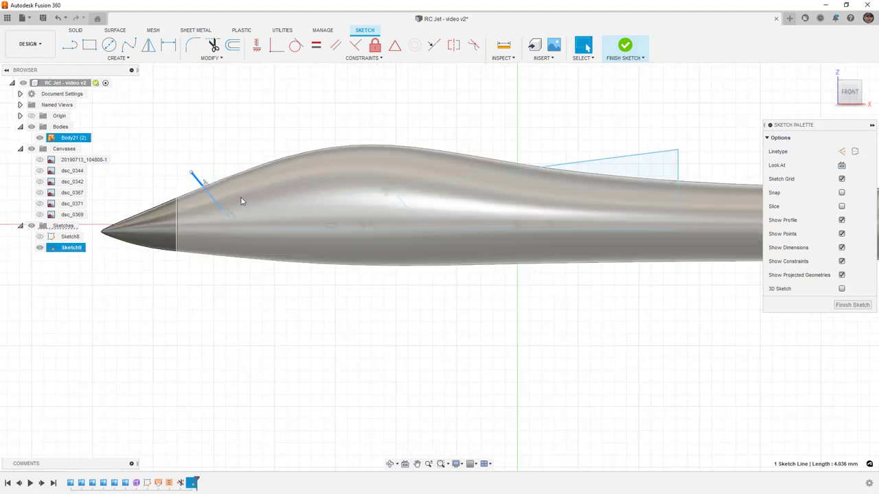
pyautogui.keyDown('shift'); pyautogui.click(245, 207); pyautogui.keyUp('shift')
pyautogui.press('l')
pyautogui.click(391, 187)
pyautogui.click(422, 229)
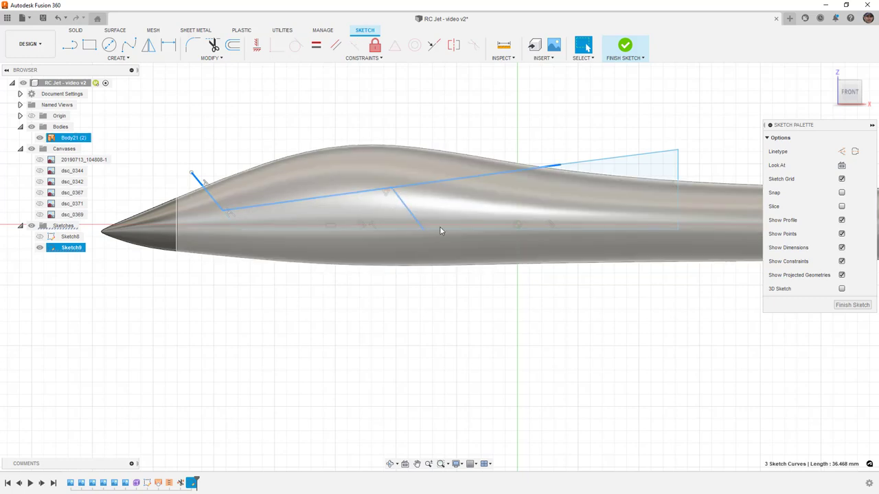
pyautogui.click(678, 228)
pyautogui.click(678, 149)
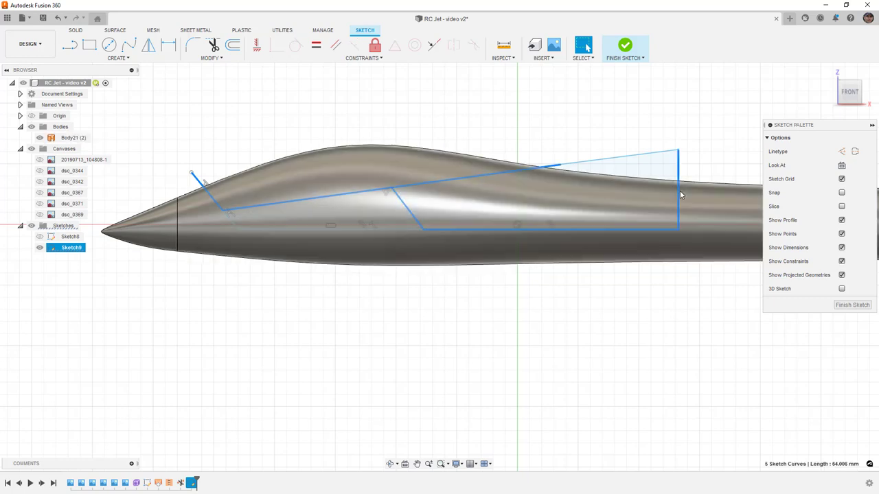
# Inspect the long canopy line by selecting it at several points along the canopy.
pyautogui.click(399, 187)
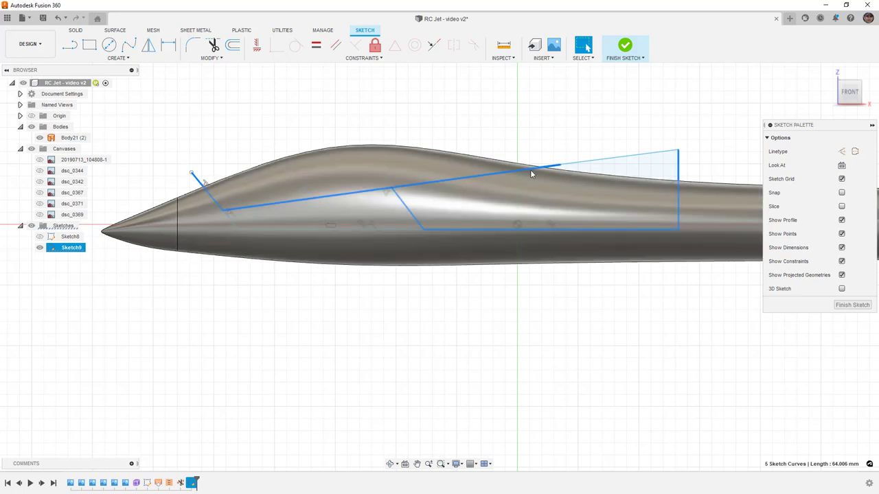
pyautogui.click(411, 192)
pyautogui.click(400, 192)
pyautogui.click(395, 191)
pyautogui.click(392, 190)
pyautogui.click(379, 196)
pyautogui.click(378, 195)
pyautogui.click(393, 206)
pyautogui.click(265, 210)
pyautogui.click(233, 219)
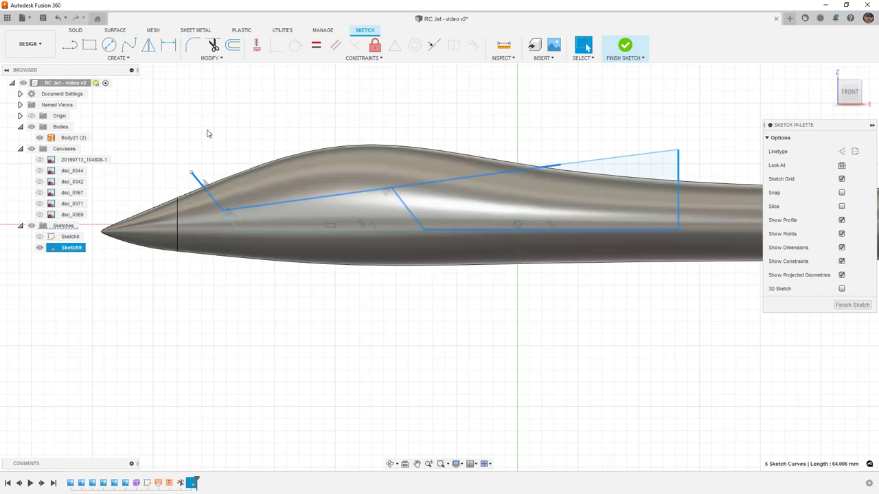
# Draw a 14.154 mm canopy line from the rear toward the nose and recentre the view.
pyautogui.click(69, 45)
pyautogui.click(392, 198)
pyautogui.scroll(3, 227, 218)
pyautogui.click(225, 214)
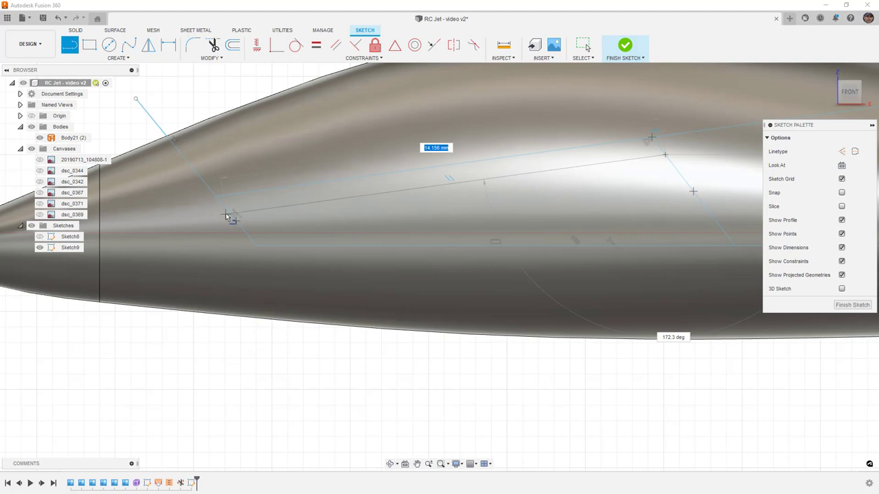
pyautogui.press('Escape')
pyautogui.click(457, 180)
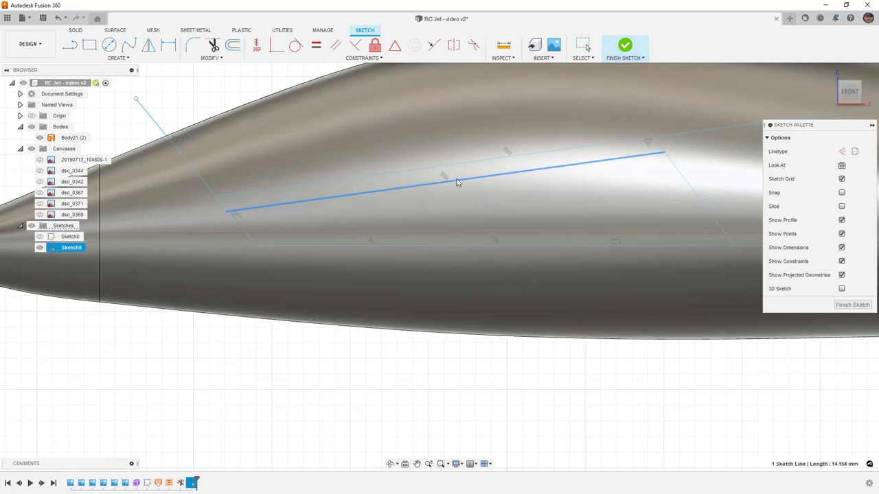
pyautogui.click(449, 184)
pyautogui.scroll(-2, 439, 189)
pyautogui.scroll(-2, 327, 320)
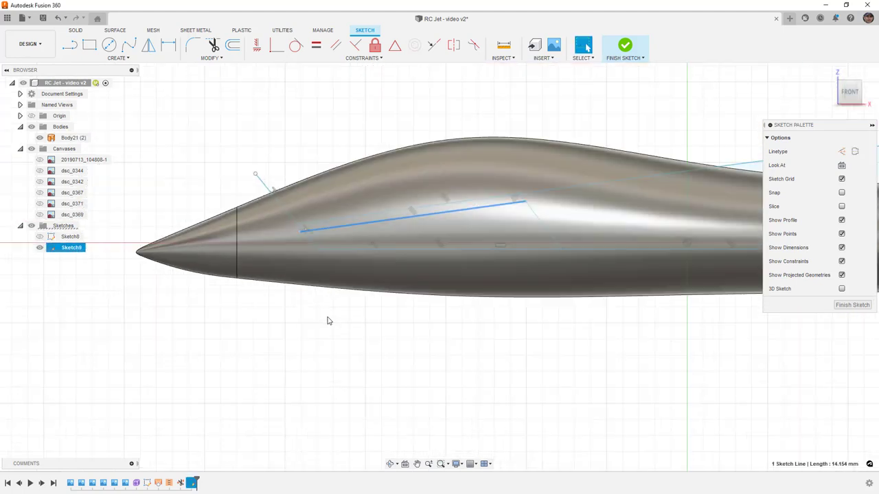
pyautogui.click(350, 324)
pyautogui.moveTo(349, 323); pyautogui.dragTo(247, 334, button='middle')
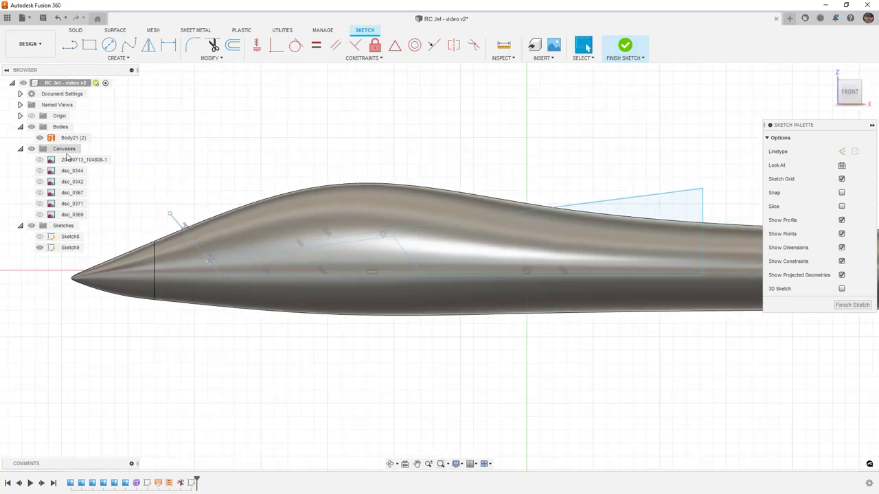
# Hide Body21 and select the nose, canopy and intake profile edges to review them.
pyautogui.click(39, 137)
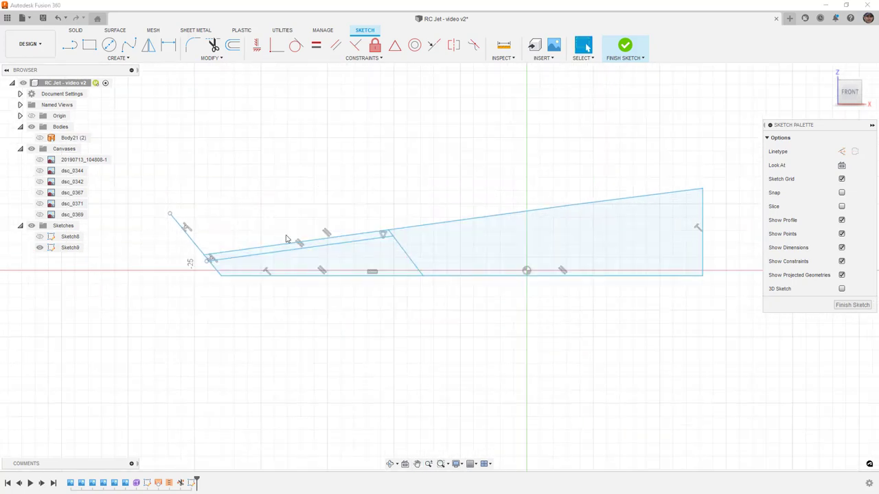
pyautogui.click(196, 243)
pyautogui.keyDown('shift'); pyautogui.click(278, 248); pyautogui.keyUp('shift')
pyautogui.keyDown('shift'); pyautogui.click(405, 253); pyautogui.keyUp('shift')
pyautogui.keyDown('shift'); pyautogui.click(446, 276); pyautogui.keyUp('shift')
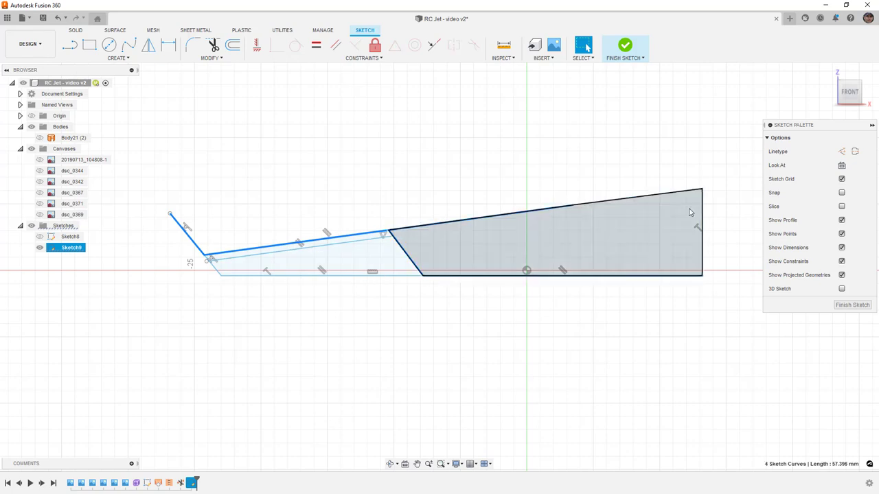
pyautogui.keyDown('shift'); pyautogui.click(702, 206); pyautogui.keyUp('shift')
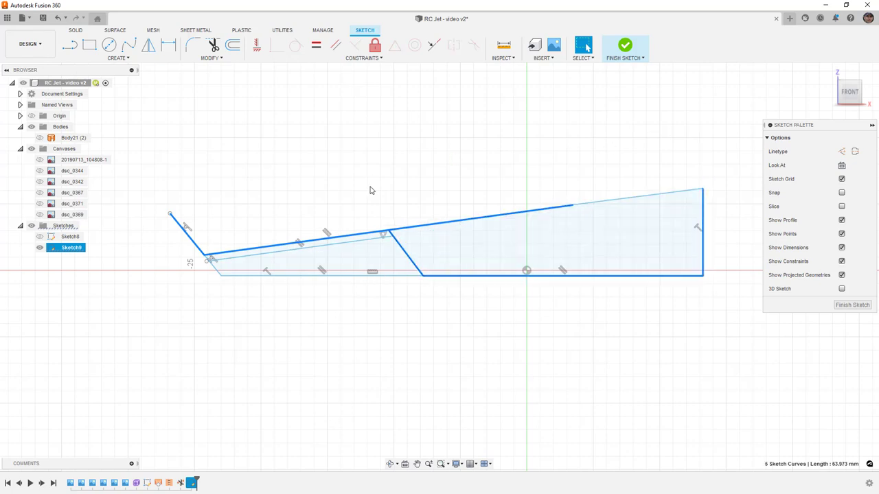
pyautogui.press('Escape')
# Draw an angled line from the intake's slanted edge upward above the canopy.
pyautogui.press('l')
pyautogui.click(388, 231)
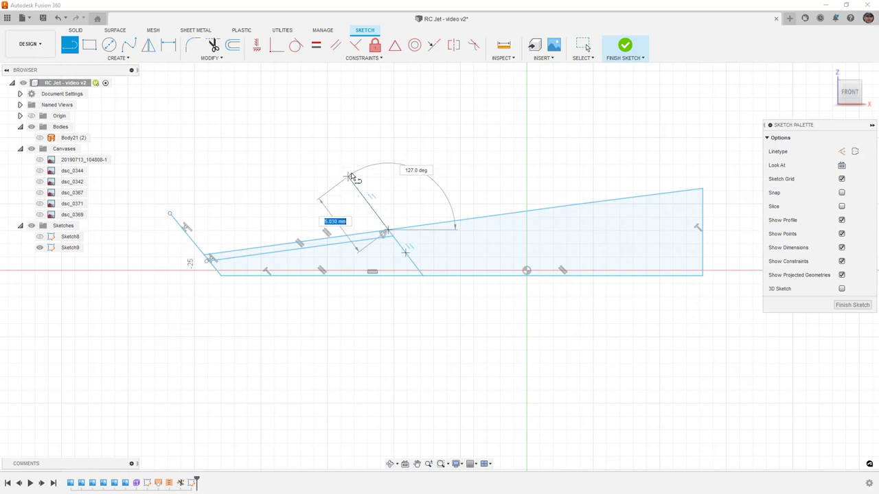
pyautogui.click(343, 170)
pyautogui.press('Escape')
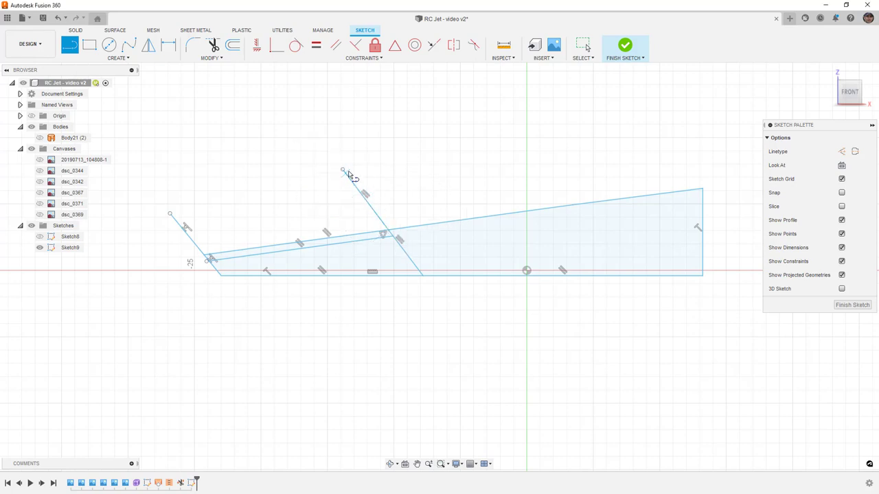
pyautogui.moveTo(343, 169); pyautogui.dragTo(329, 154)
pyautogui.press('Escape')
# Delete the stray arc, extend the angled line about 5 mm above the canopy, and show Body21.
pyautogui.click(332, 161)
pyautogui.press('Delete')
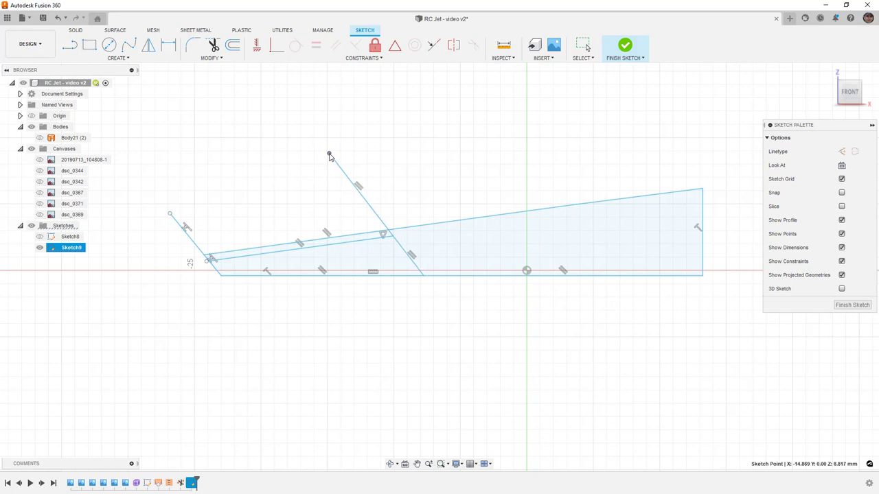
pyautogui.click(280, 182)
pyautogui.click(39, 137)
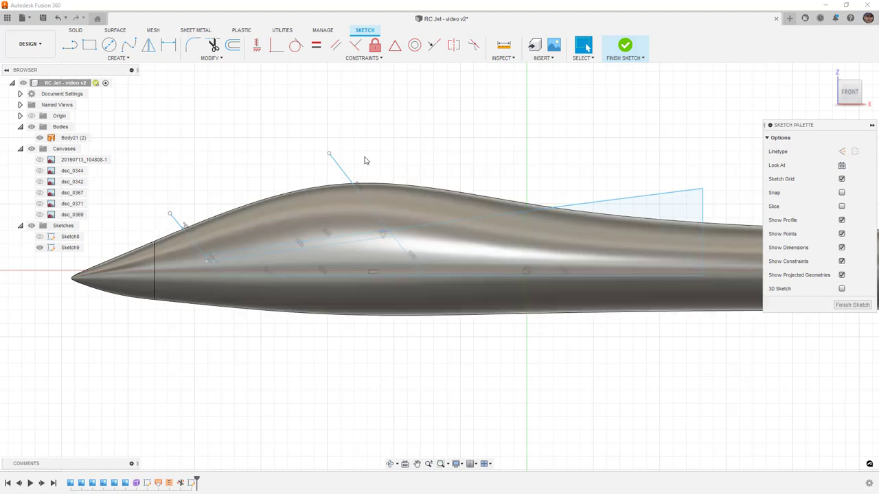
# Break the outline sketch curve where it meets the canopy line.
pyautogui.click(216, 58)
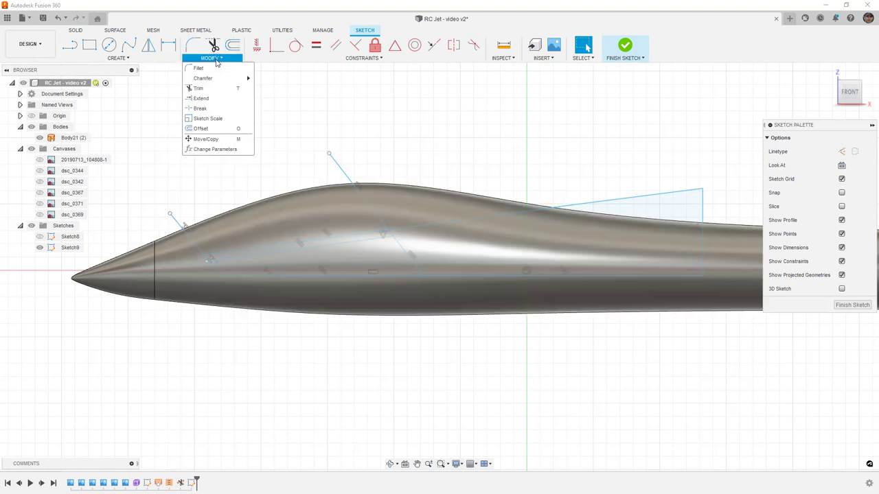
pyautogui.click(209, 108)
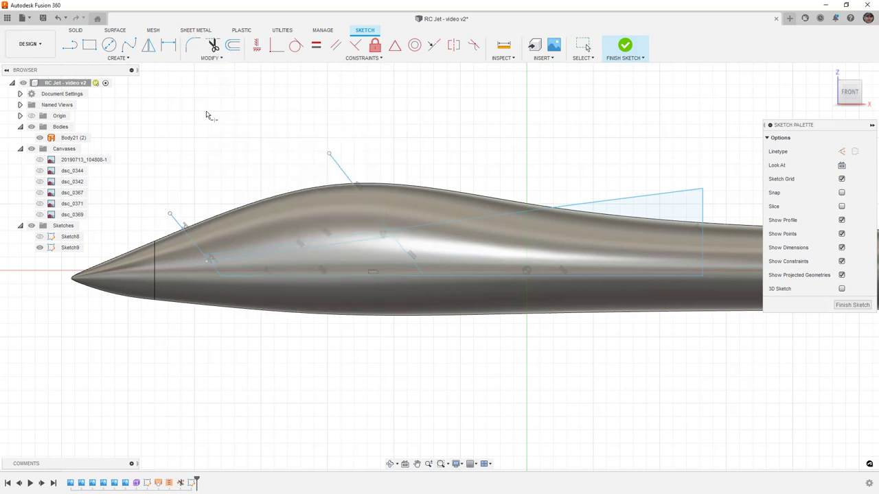
pyautogui.click(401, 227)
pyautogui.press('Escape')
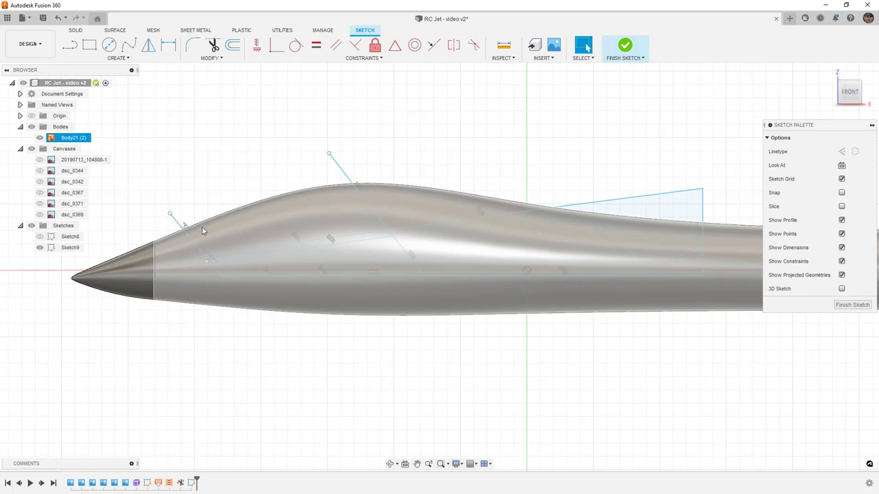
# Select the outline segments and the fuselage body to check them, then clear the selection.
pyautogui.click(366, 239)
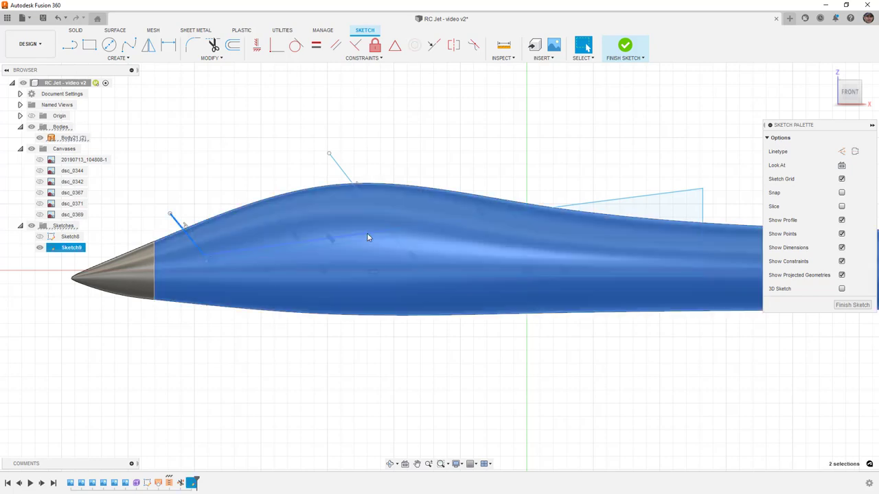
pyautogui.keyDown('shift'); pyautogui.click(397, 237); pyautogui.keyUp('shift')
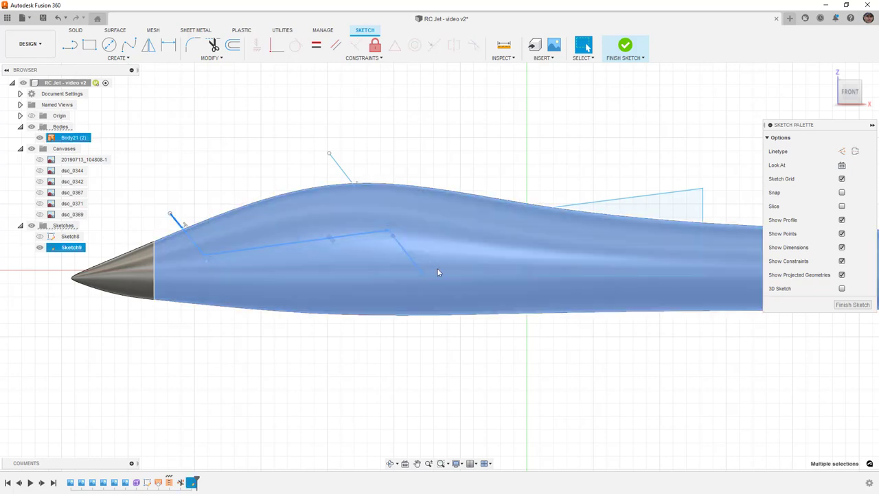
pyautogui.keyDown('shift'); pyautogui.click(449, 275); pyautogui.keyUp('shift')
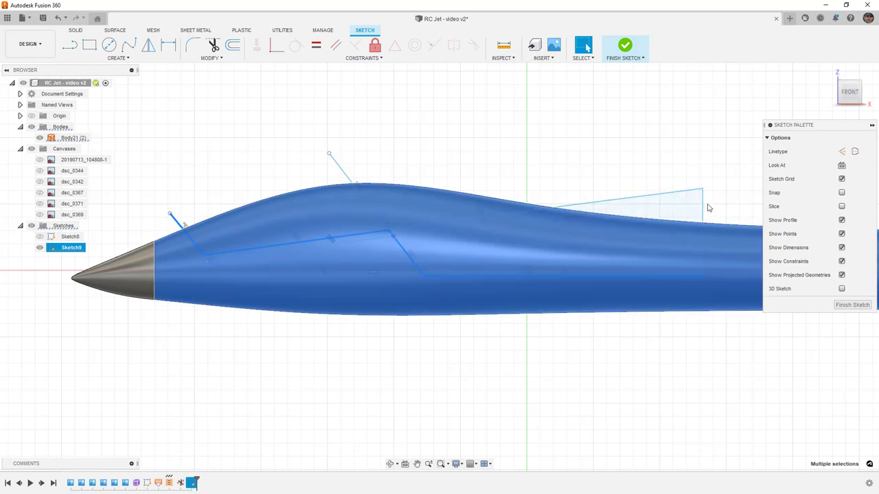
pyautogui.keyDown('shift'); pyautogui.click(702, 206); pyautogui.keyUp('shift')
pyautogui.keyDown('shift'); pyautogui.click(415, 197); pyautogui.keyUp('shift')
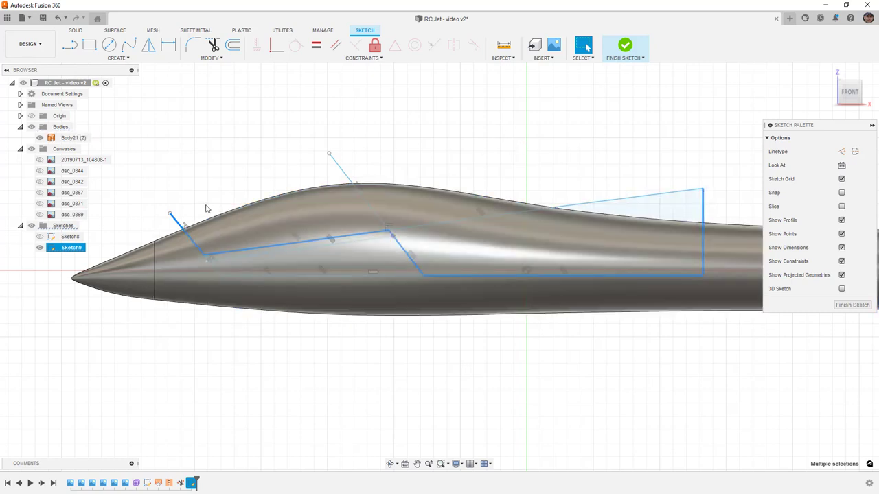
pyautogui.keyDown('shift'); pyautogui.click(375, 202); pyautogui.keyUp('shift')
pyautogui.keyDown('shift'); pyautogui.click(625, 254); pyautogui.keyUp('shift')
pyautogui.keyDown('shift'); pyautogui.click(435, 243); pyautogui.keyUp('shift')
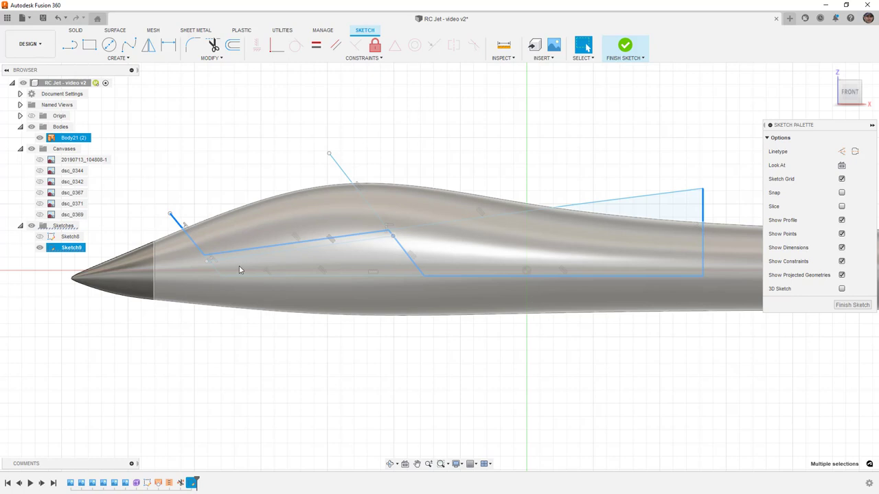
pyautogui.scroll(5, 239, 265)
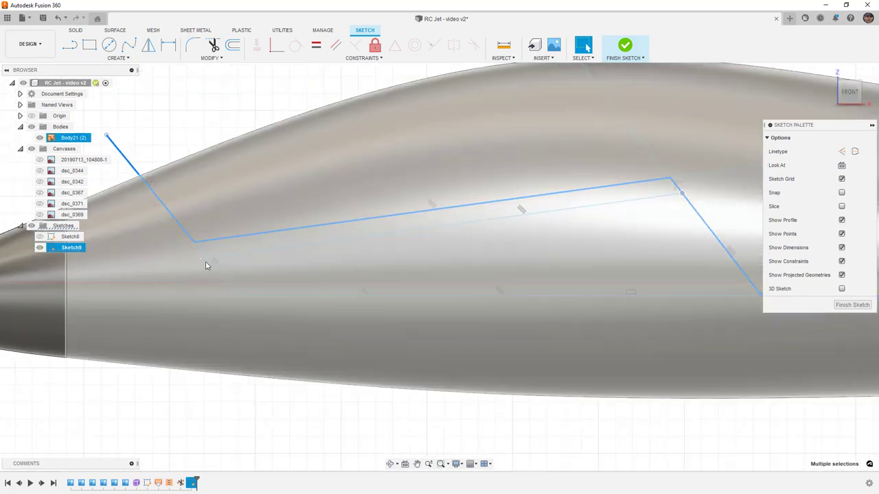
pyautogui.scroll(3, 204, 259)
pyautogui.click(200, 259)
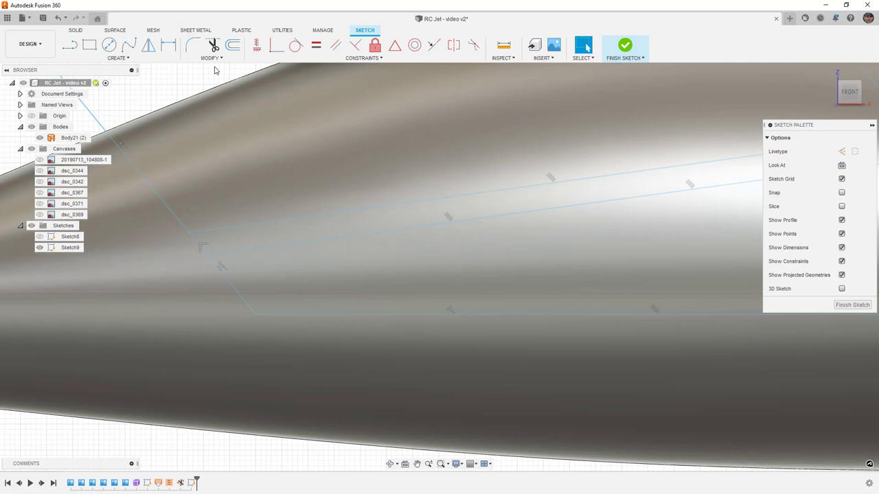
pyautogui.click(211, 57)
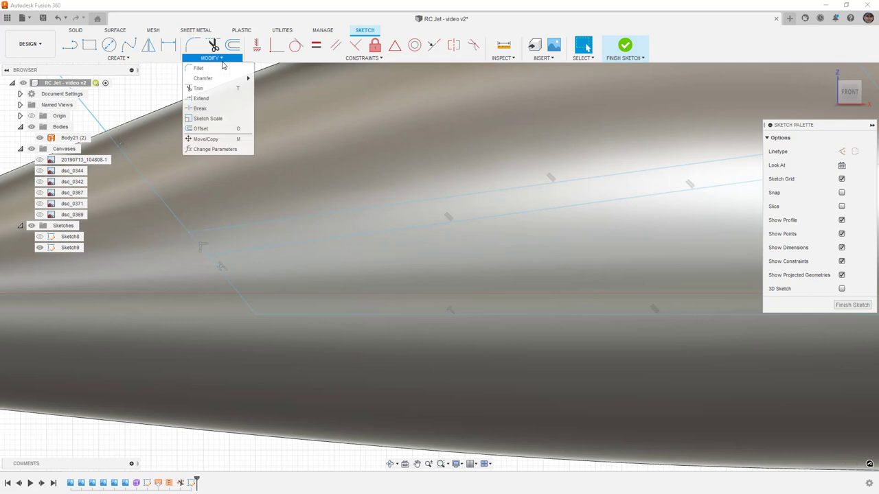
# Using Sketch Scale, move the lower line's endpoint near the canopy front slightly left.
pyautogui.click(213, 118)
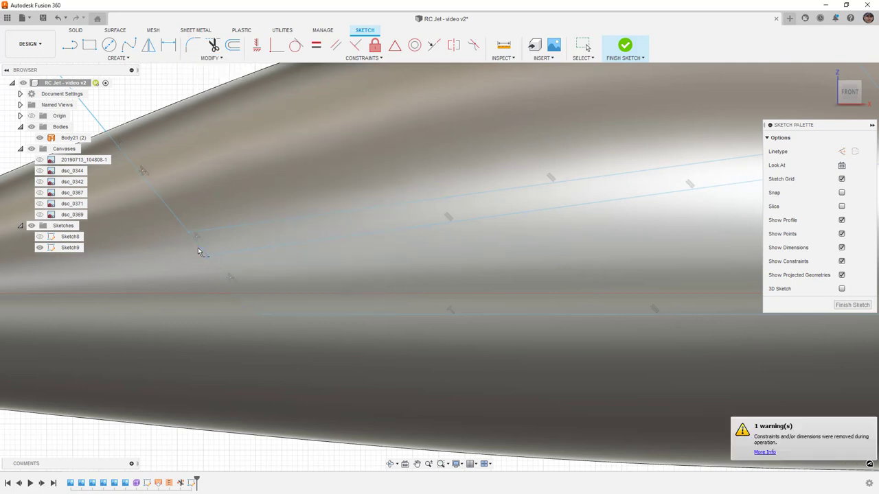
pyautogui.scroll(-3, 432, 245)
pyautogui.scroll(5, 584, 222)
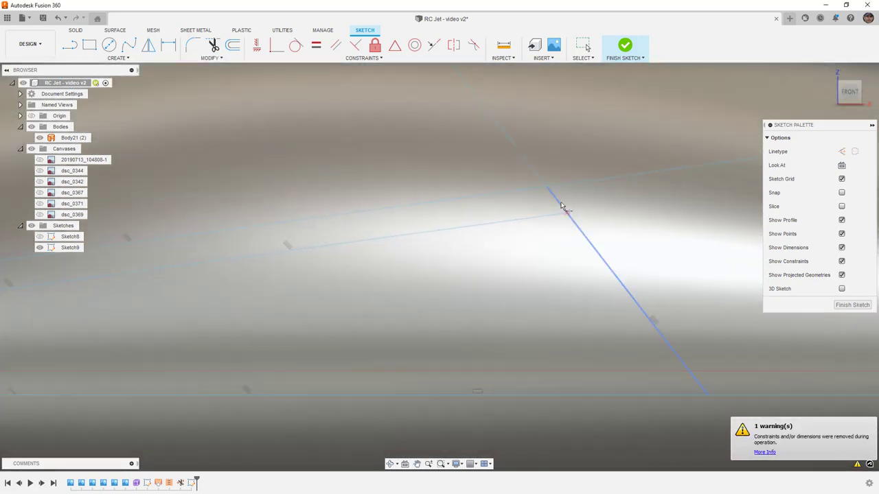
pyautogui.scroll(-4, 573, 229)
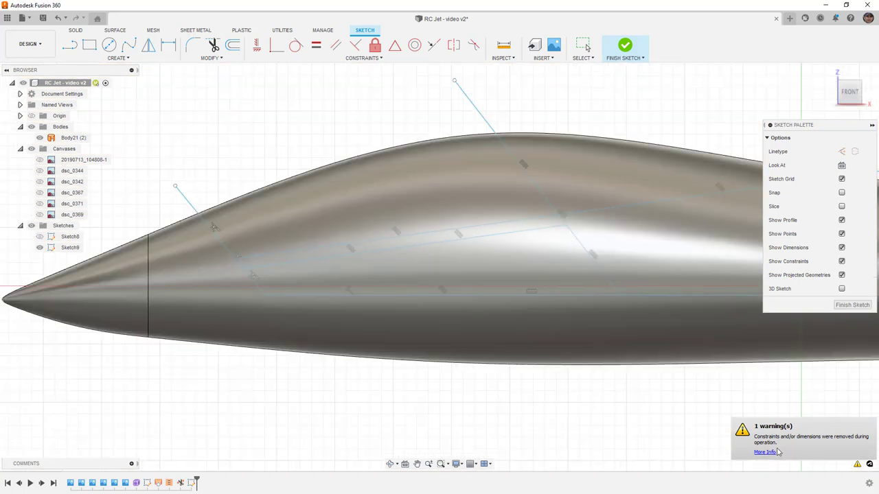
pyautogui.scroll(3, 251, 277)
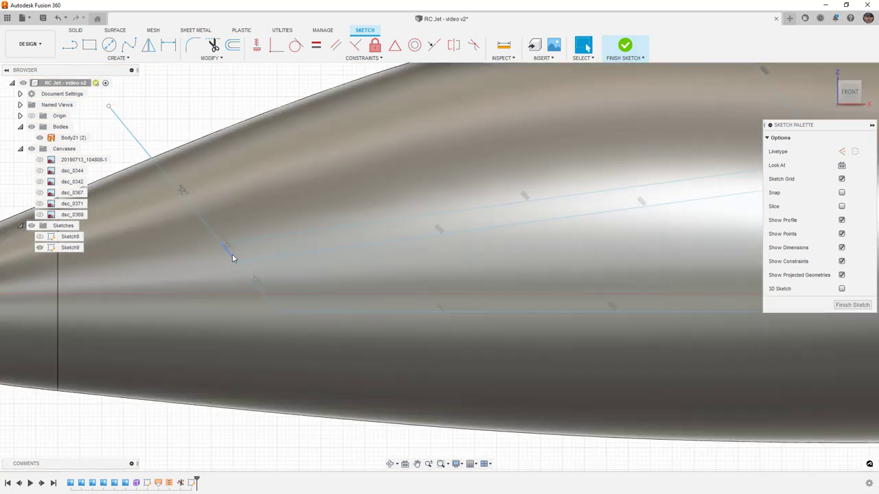
pyautogui.click(232, 254)
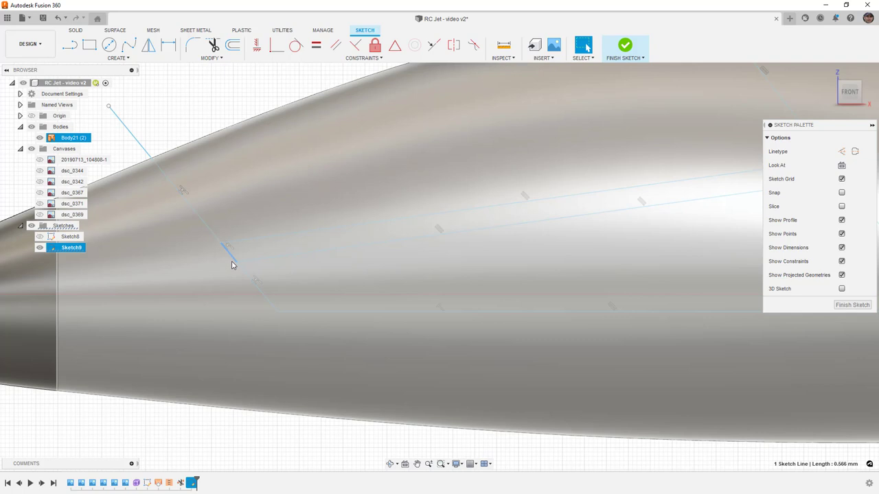
pyautogui.scroll(-5, 236, 310)
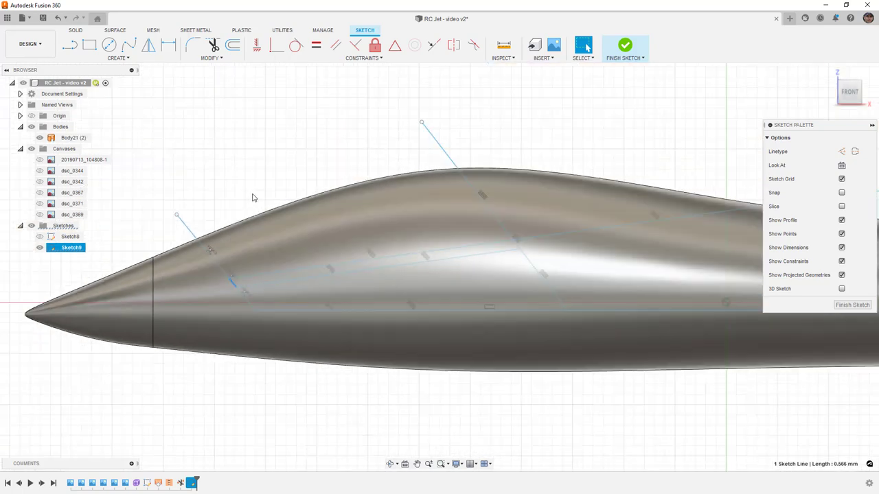
pyautogui.click(254, 193)
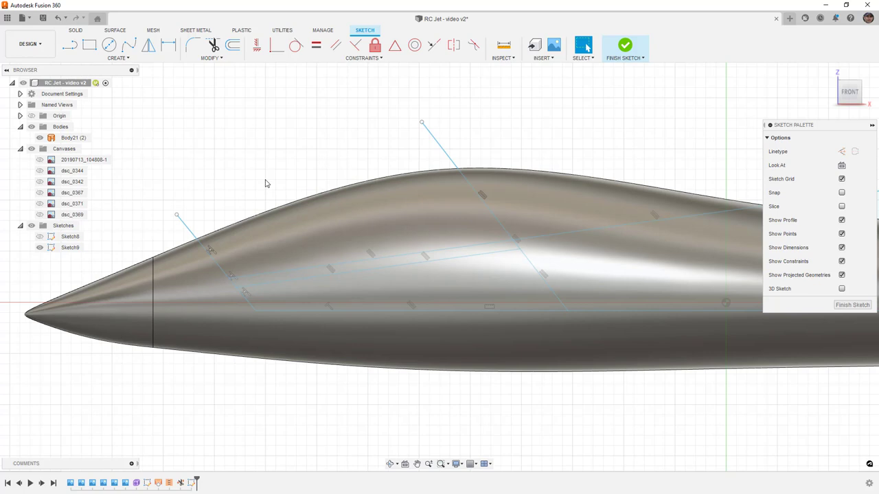
pyautogui.moveTo(176, 215); pyautogui.dragTo(168, 217)
pyautogui.press('Escape')
# Select all six outline curves as one connected chain of 49.979 mm total length.
pyautogui.click(207, 256)
pyautogui.keyDown('shift'); pyautogui.click(280, 274); pyautogui.keyUp('shift')
pyautogui.keyDown('shift'); pyautogui.click(528, 260); pyautogui.keyUp('shift')
pyautogui.keyDown('shift'); pyautogui.click(596, 309); pyautogui.keyUp('shift')
pyautogui.scroll(-2, 594, 311)
pyautogui.moveTo(606, 275)
pyautogui.mouseDown(button='middle')
pyautogui.moveTo(553, 286)
pyautogui.moveTo(525, 269)
pyautogui.mouseUp(button='middle')
pyautogui.scroll(-2, 526, 269)
pyautogui.keyDown('shift'); pyautogui.click(703, 240); pyautogui.keyUp('shift')
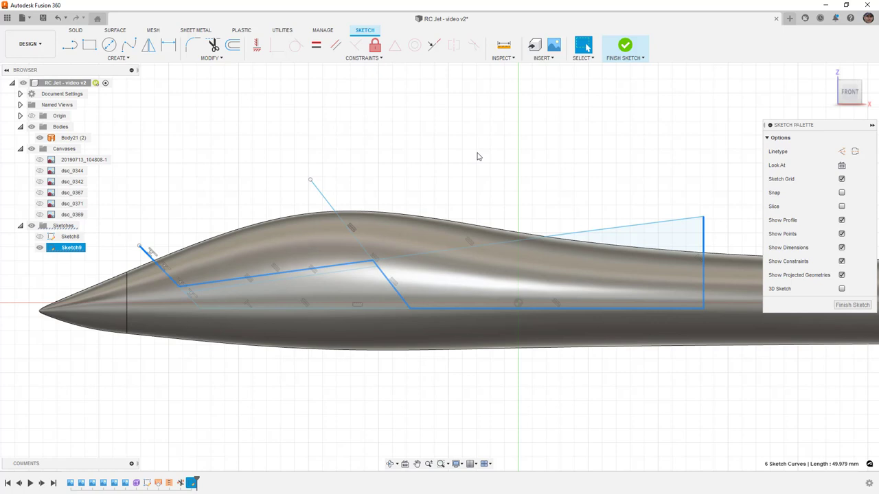
# Finish the sketch and pick the canopy outline loop as the surface extrude profile.
pyautogui.click(625, 46)
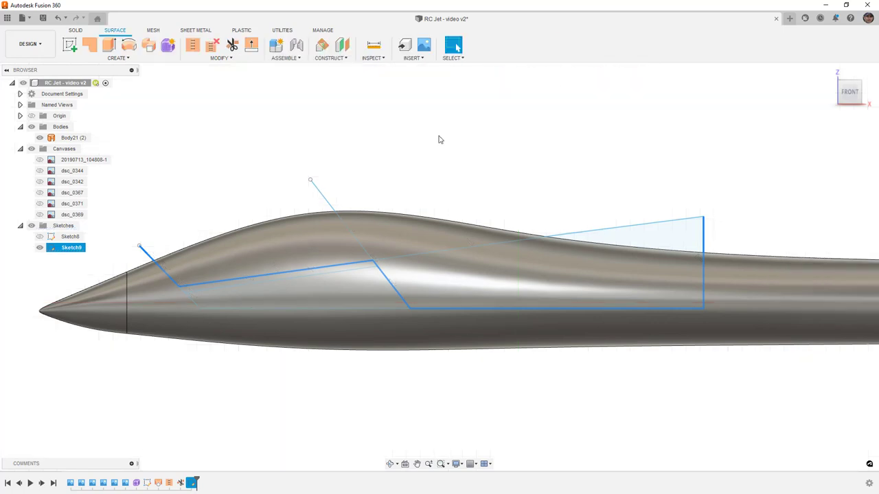
pyautogui.keyDown('shift'); pyautogui.moveTo(406, 144); pyautogui.dragTo(416, 150, button='middle'); pyautogui.keyUp('shift')
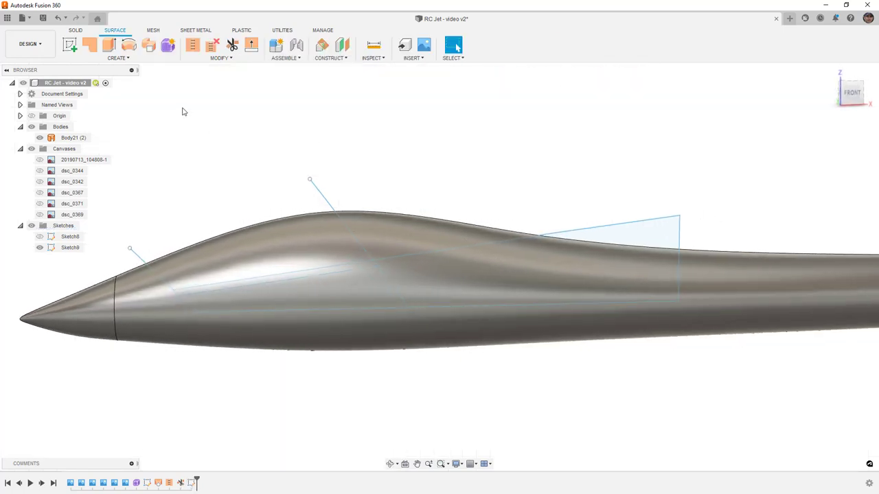
pyautogui.click(108, 45)
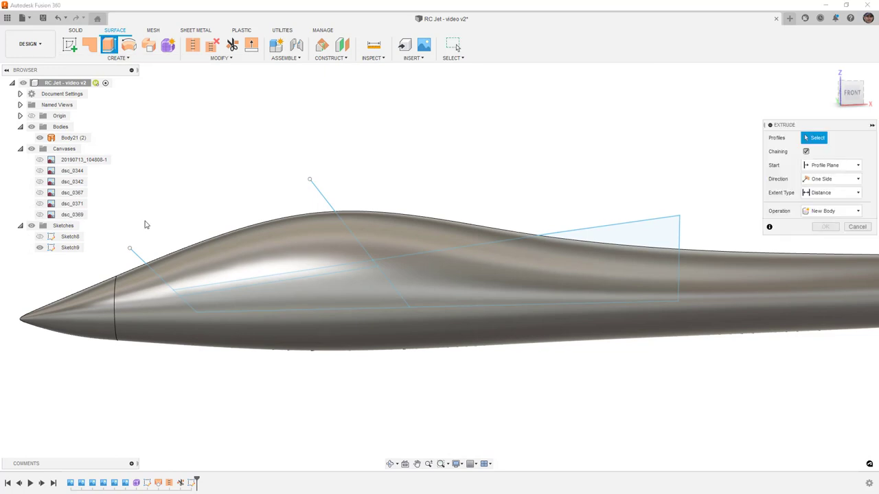
pyautogui.click(147, 269)
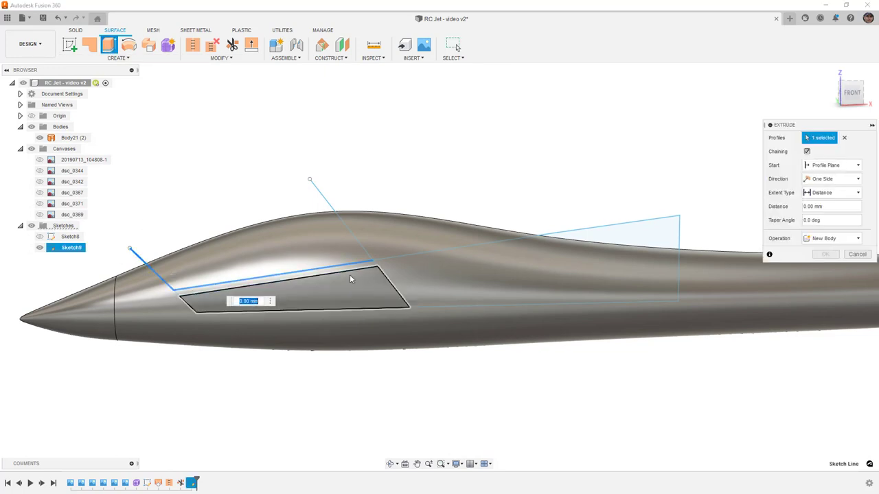
pyautogui.click(384, 274)
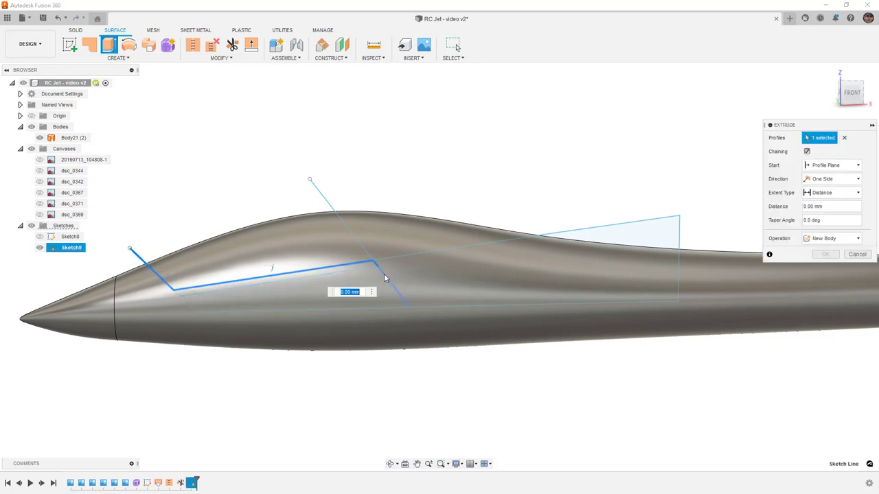
pyautogui.click(424, 306)
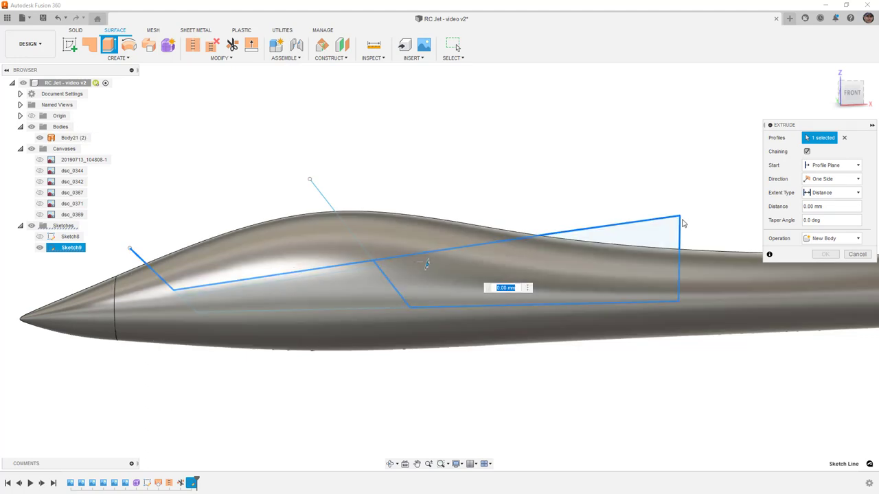
# Turn off Chaining and drag the surface extrusion to -6 mm into the fuselage.
pyautogui.click(807, 151)
pyautogui.click(580, 233)
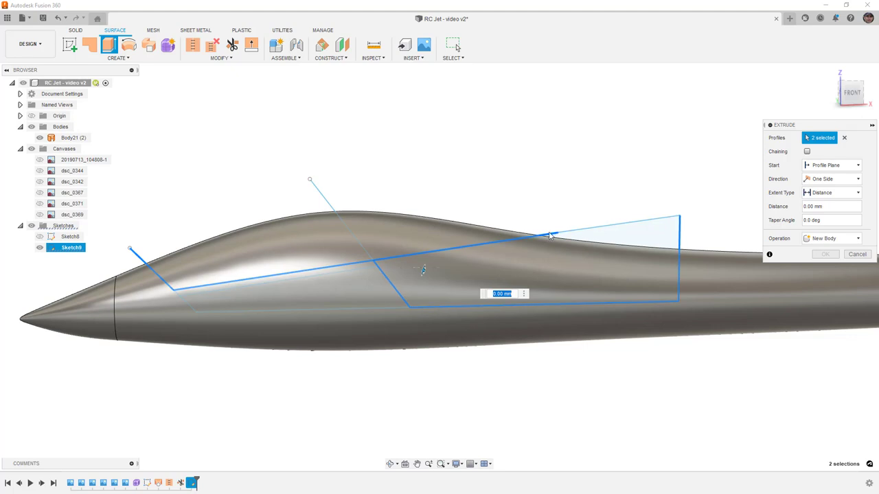
pyautogui.click(580, 240)
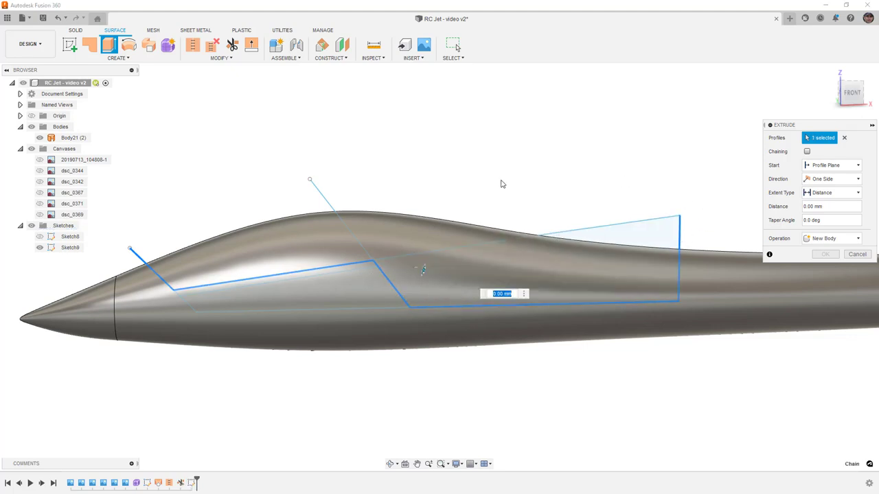
pyautogui.keyDown('shift'); pyautogui.moveTo(449, 190); pyautogui.dragTo(487, 190, button='middle'); pyautogui.keyUp('shift')
pyautogui.moveTo(412, 272); pyautogui.dragTo(445, 329)
pyautogui.moveTo(445, 329)
pyautogui.keyDown('shift'); pyautogui.mouseDown(button='middle')
pyautogui.moveTo(589, 311)
pyautogui.moveTo(395, 316)
pyautogui.mouseUp(button='middle'); pyautogui.keyUp('shift')
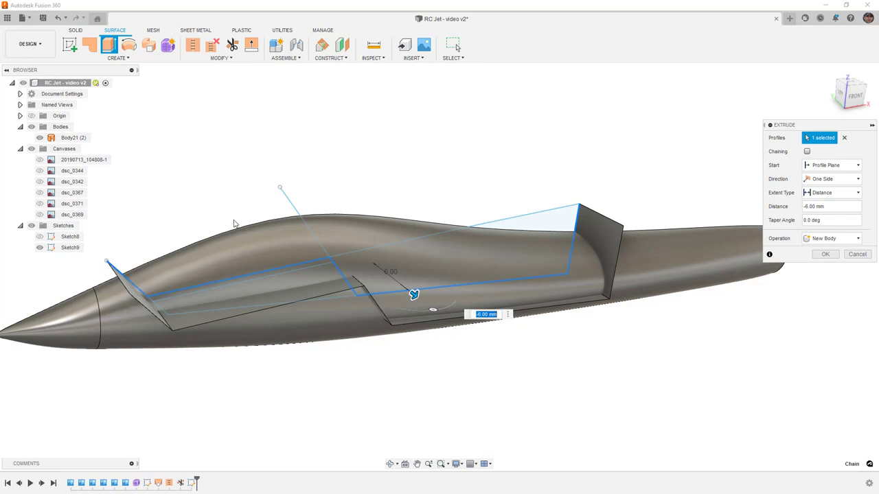
# Confirm the -6 mm extrusion as Body22 and show the Sketch9 lines again.
pyautogui.click(825, 254)
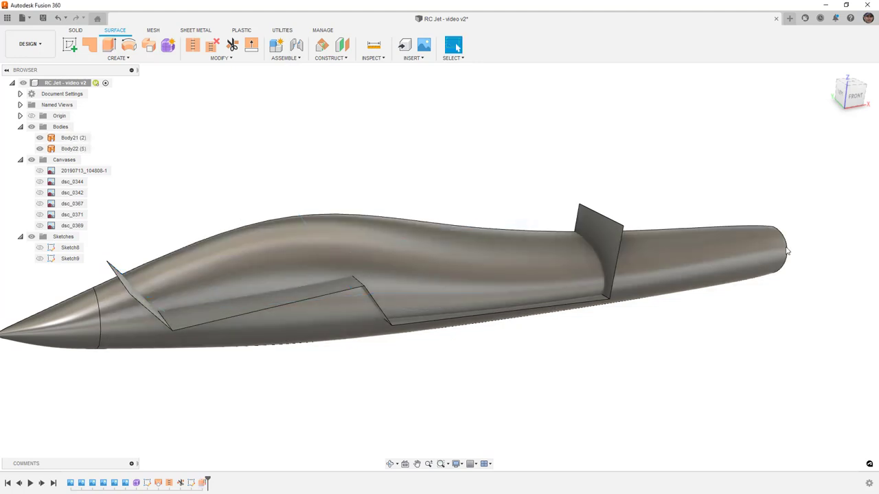
pyautogui.click(40, 259)
pyautogui.click(40, 259)
pyautogui.moveTo(291, 269)
pyautogui.keyDown('shift'); pyautogui.mouseDown(button='middle')
pyautogui.moveTo(291, 251)
pyautogui.moveTo(277, 256)
pyautogui.moveTo(567, 196)
pyautogui.mouseUp(button='middle'); pyautogui.keyUp('shift')
pyautogui.moveTo(353, 214)
pyautogui.keyDown('shift'); pyautogui.mouseDown(button='middle')
pyautogui.moveTo(367, 208)
pyautogui.moveTo(330, 209)
pyautogui.mouseUp(button='middle'); pyautogui.keyUp('shift')
# Extrude the single blue sketch line -6 mm as new surface Body23.
pyautogui.click(319, 220)
pyautogui.moveTo(375, 240)
pyautogui.keyDown('shift'); pyautogui.mouseDown(button='middle')
pyautogui.moveTo(403, 245)
pyautogui.moveTo(390, 242)
pyautogui.mouseUp(button='middle'); pyautogui.keyUp('shift')
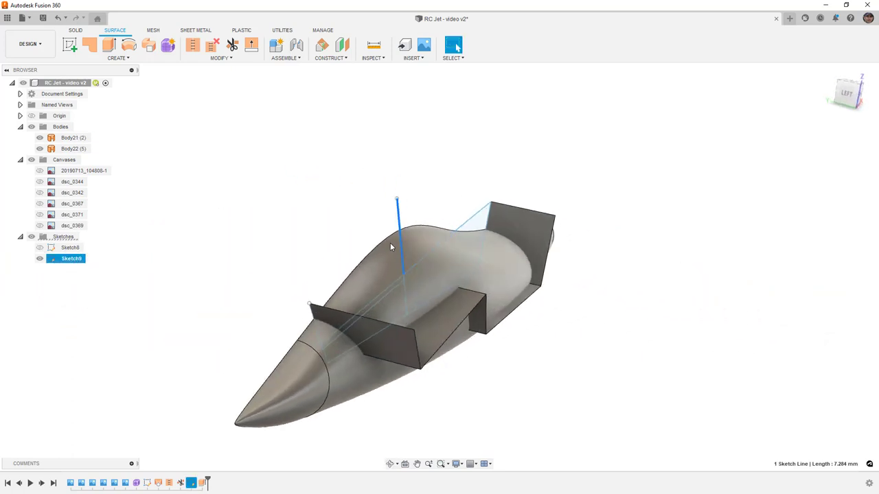
pyautogui.click(109, 46)
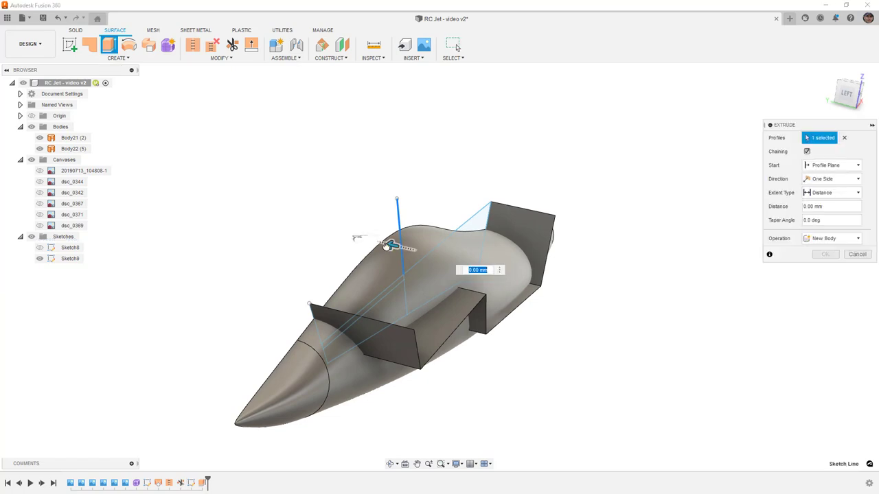
pyautogui.keyDown('shift'); pyautogui.moveTo(442, 265); pyautogui.dragTo(406, 294, button='middle'); pyautogui.keyUp('shift')
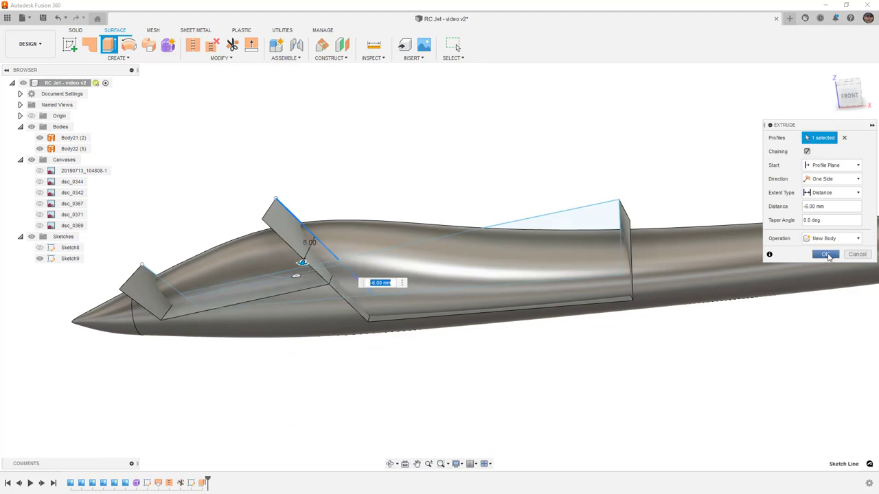
pyautogui.click(825, 254)
pyautogui.keyDown('shift'); pyautogui.moveTo(410, 189); pyautogui.dragTo(429, 167, button='middle'); pyautogui.keyUp('shift')
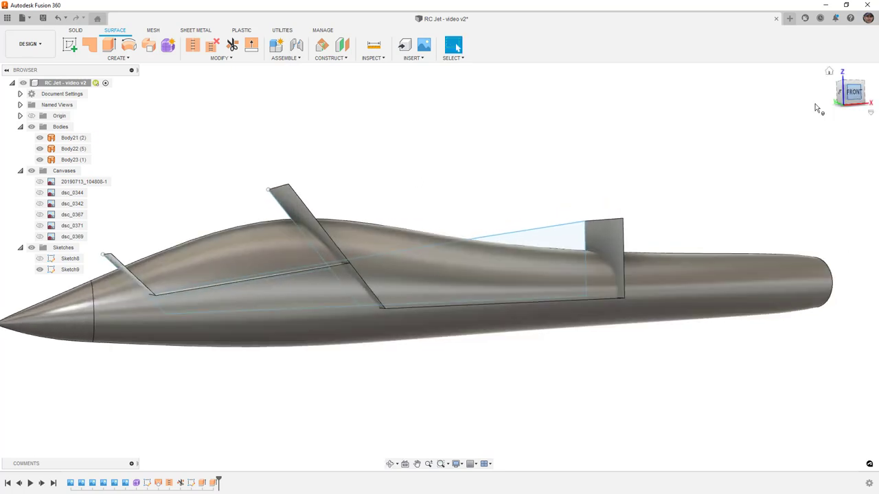
# Inspect fuselage Body21 from the front view, then start Split Body from the Modify menu.
pyautogui.click(852, 93)
pyautogui.click(198, 315)
pyautogui.scroll(2, 198, 315)
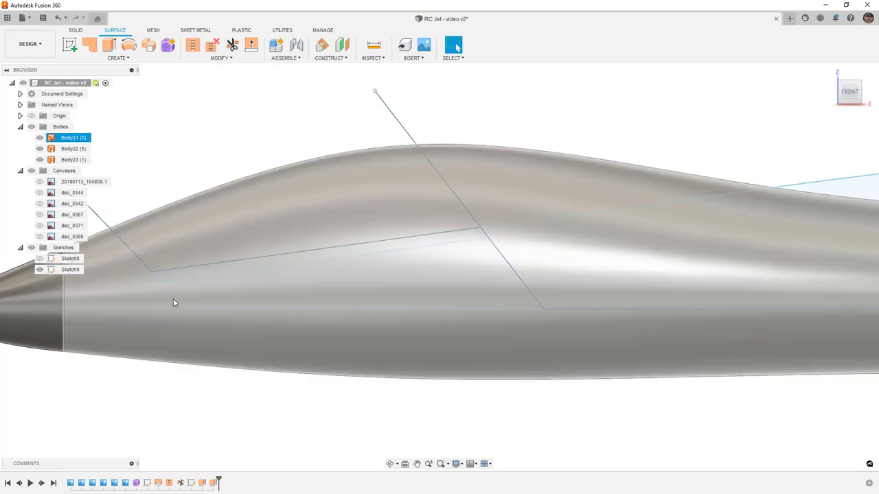
pyautogui.press('Escape')
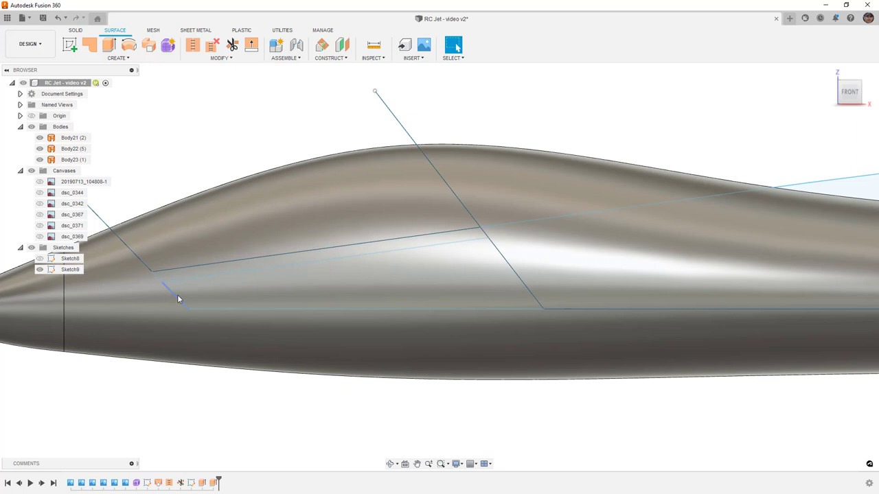
pyautogui.click(177, 295)
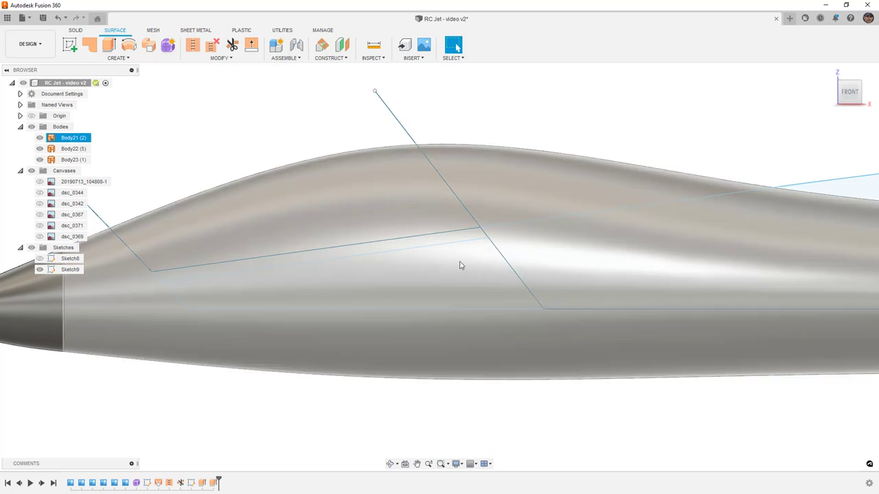
pyautogui.press('Escape')
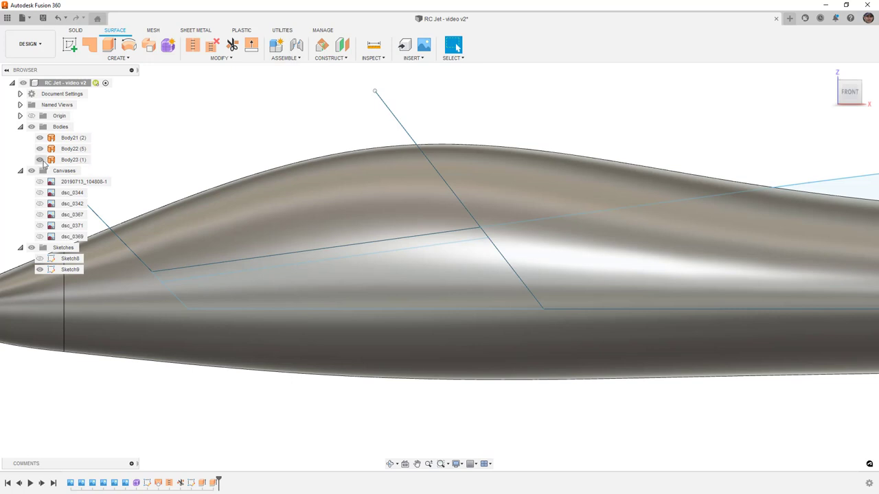
pyautogui.click(254, 267)
pyautogui.press('Escape')
pyautogui.click(252, 276)
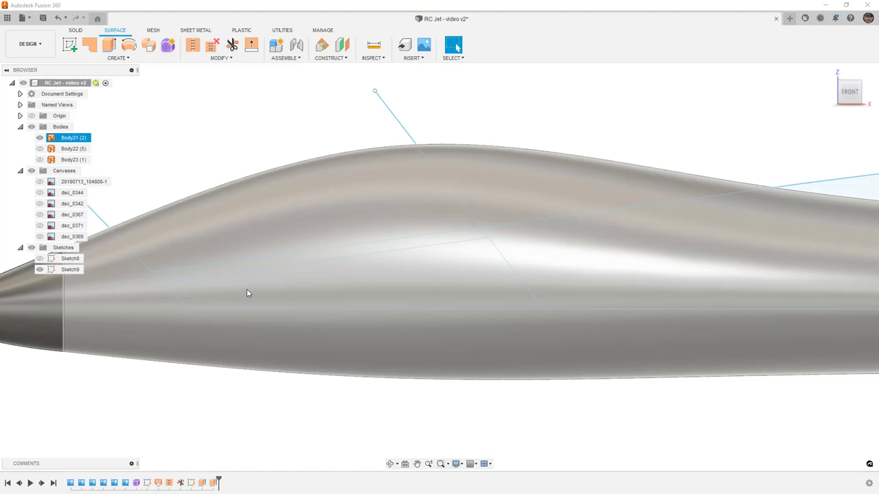
pyautogui.press('Escape')
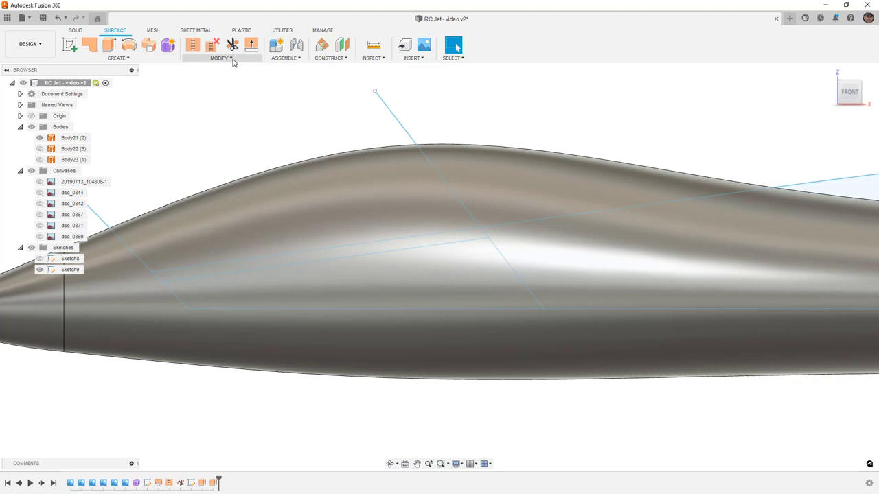
pyautogui.click(234, 58)
pyautogui.click(243, 180)
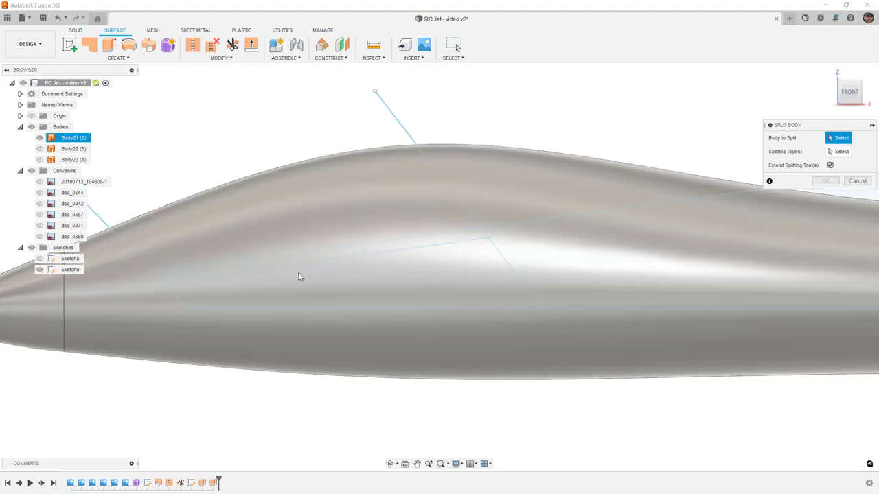
# Split fuselage Body21 with the Sketch9 line as splitting tool, creating Body24.
pyautogui.scroll(-3, 299, 277)
pyautogui.moveTo(314, 270)
pyautogui.keyDown('shift'); pyautogui.mouseDown(button='middle')
pyautogui.moveTo(332, 273)
pyautogui.moveTo(320, 261)
pyautogui.mouseUp(button='middle'); pyautogui.keyUp('shift')
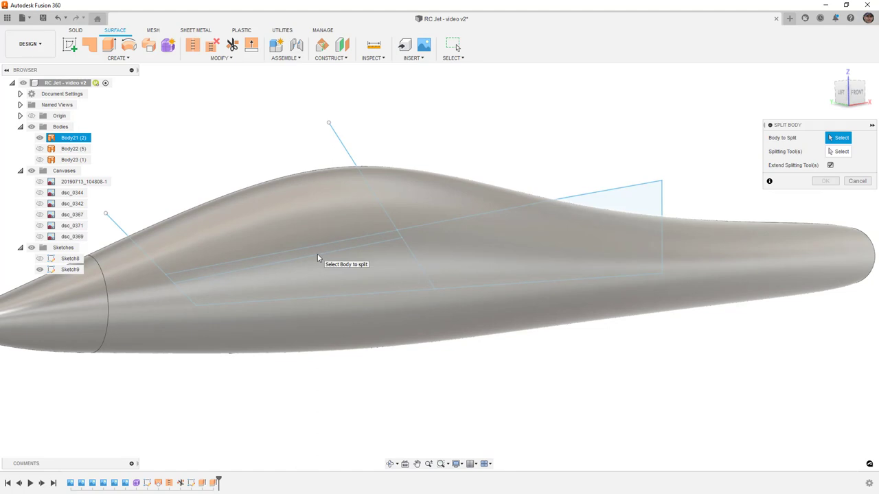
pyautogui.click(349, 281)
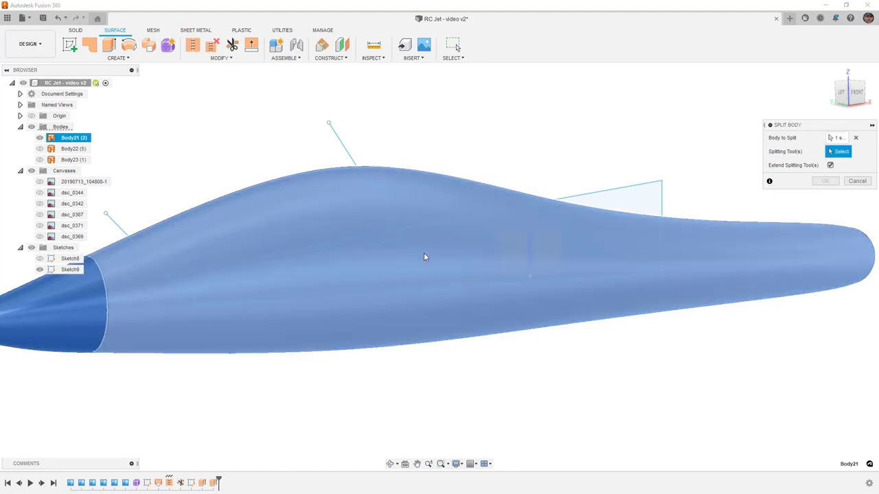
pyautogui.click(392, 246)
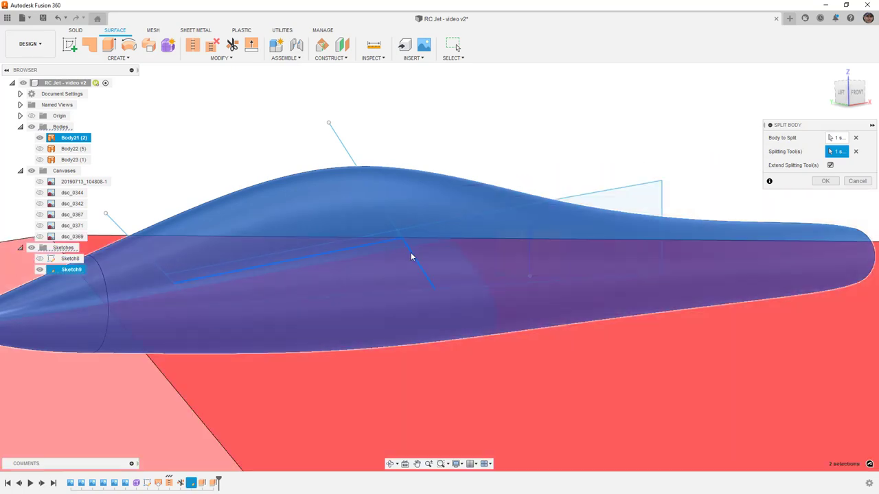
pyautogui.keyDown('shift'); pyautogui.moveTo(203, 301); pyautogui.dragTo(401, 331, button='middle'); pyautogui.keyUp('shift')
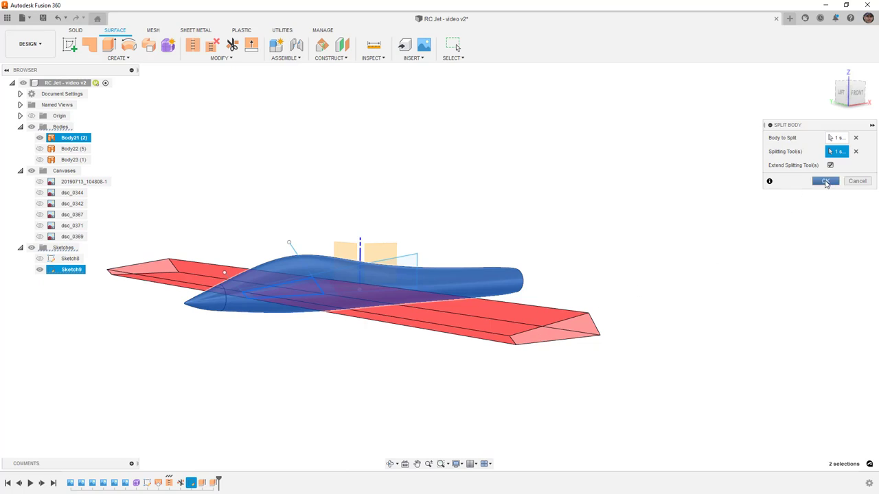
pyautogui.click(825, 181)
pyautogui.scroll(3, 269, 306)
pyautogui.keyDown('shift'); pyautogui.moveTo(269, 305); pyautogui.dragTo(345, 290, button='middle'); pyautogui.keyUp('shift')
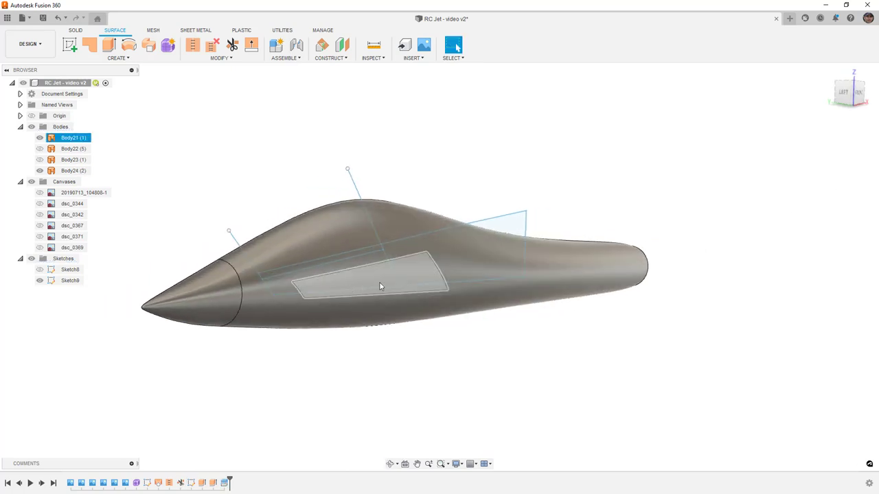
# Move the canopy panel face -1 mm along Z and hide Sketch9.
pyautogui.click(378, 283)
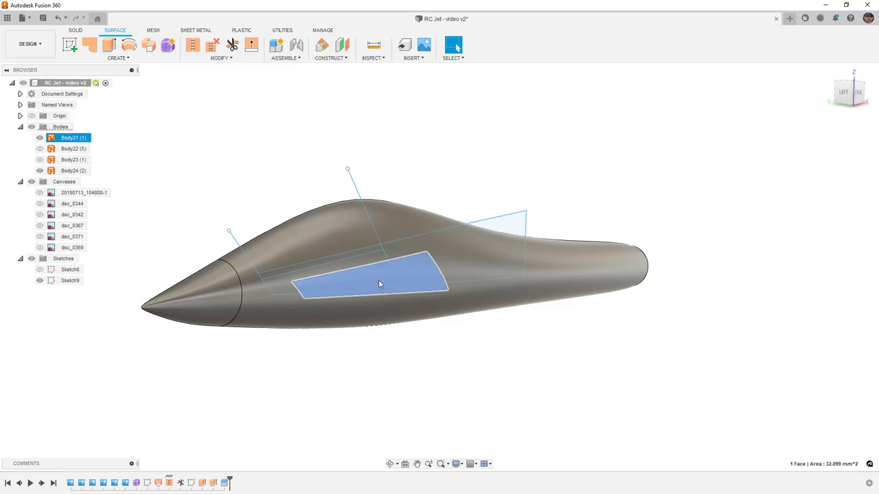
pyautogui.press('m')
pyautogui.moveTo(385, 278); pyautogui.dragTo(381, 281)
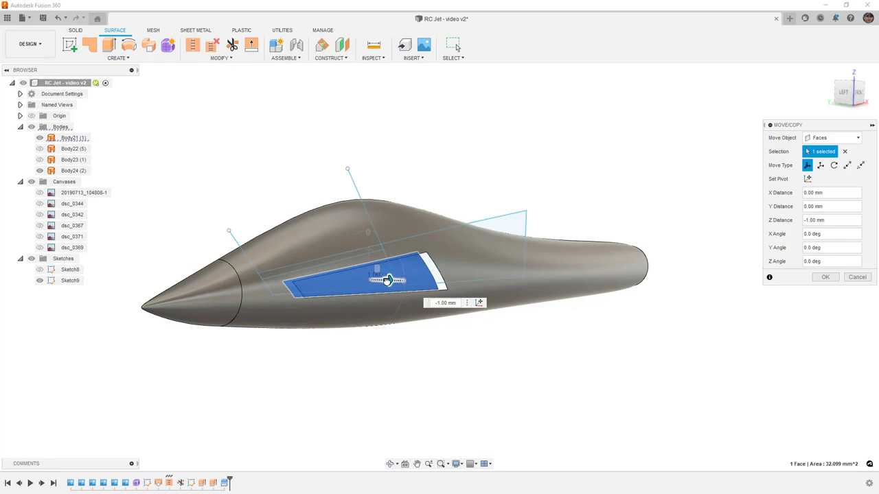
pyautogui.scroll(5, 375, 281)
pyautogui.scroll(-5, 374, 281)
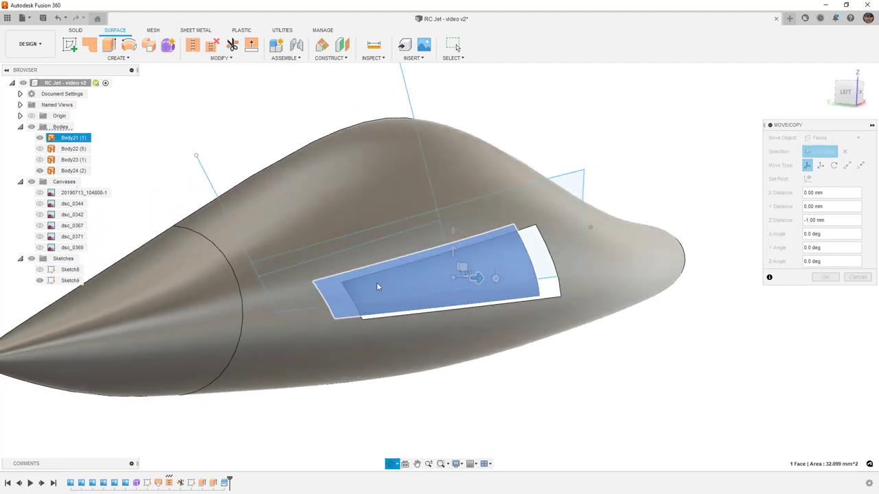
pyautogui.press('Return')
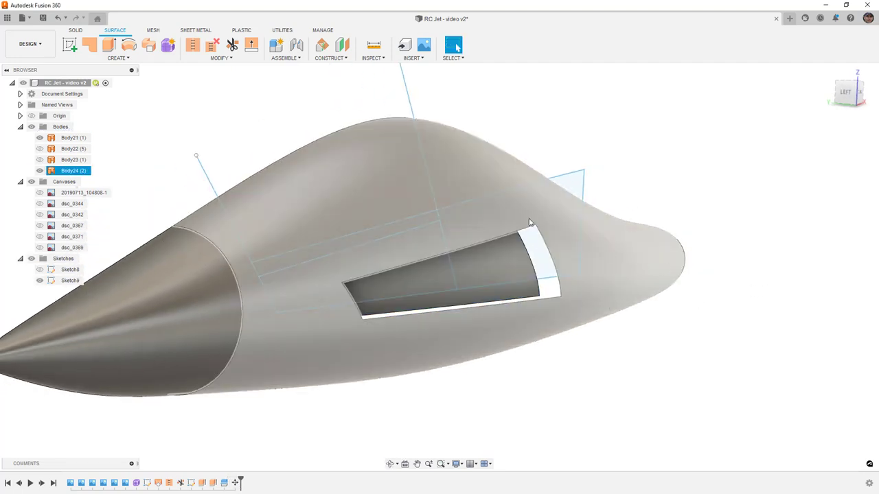
pyautogui.click(39, 280)
# Loft a surface between the two opposite edges of the canopy opening.
pyautogui.click(128, 60)
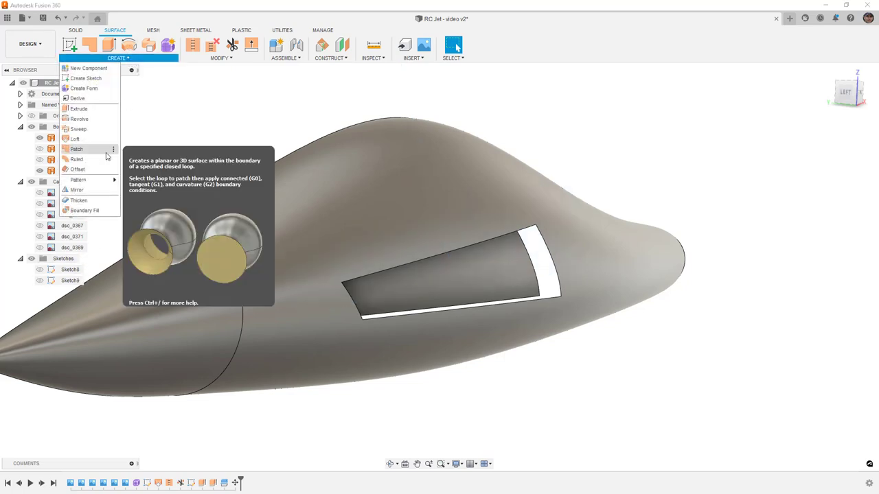
pyautogui.click(103, 145)
pyautogui.click(348, 294)
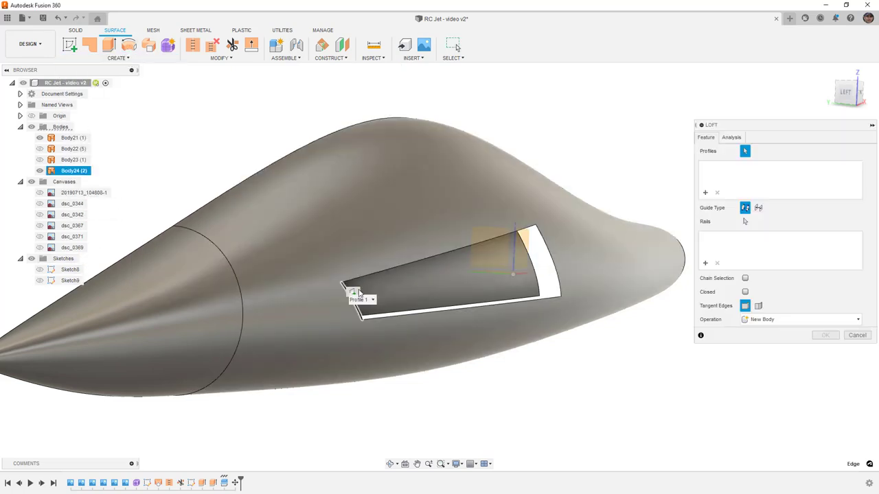
pyautogui.click(534, 267)
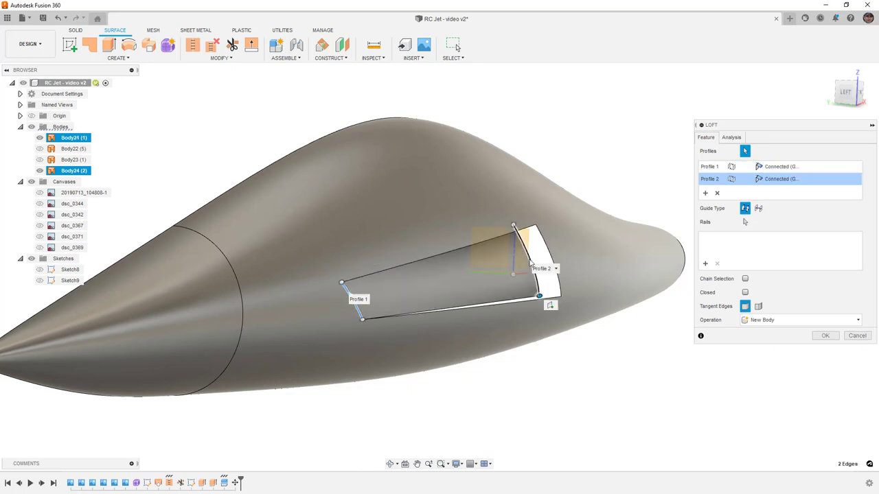
pyautogui.moveTo(508, 278)
pyautogui.keyDown('shift'); pyautogui.mouseDown(button='middle')
pyautogui.moveTo(519, 272)
pyautogui.moveTo(498, 281)
pyautogui.mouseUp(button='middle'); pyautogui.keyUp('shift')
pyautogui.click(825, 335)
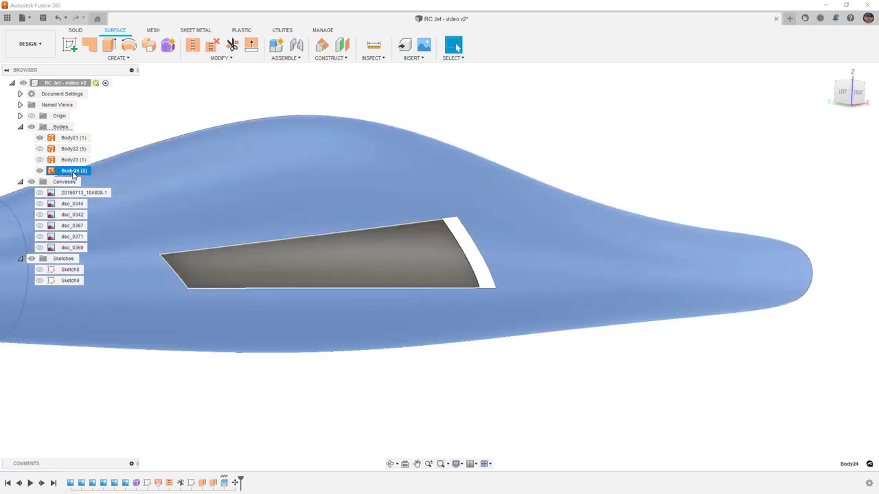
# Rename Body24 to 'Main Body' and Body21 to 'Moved Body'.
pyautogui.doubleClick(71, 171)
pyautogui.write('Main Body')
pyautogui.press('Return')
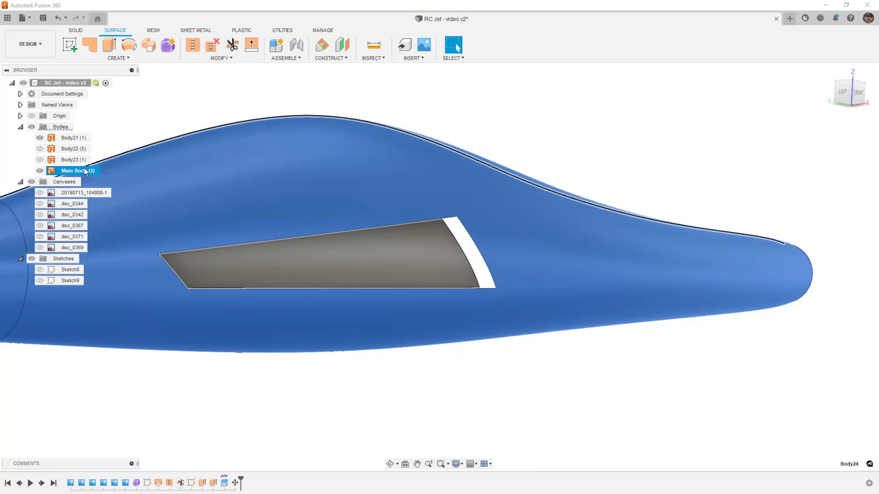
pyautogui.click(72, 139)
pyautogui.write('Moved Body')
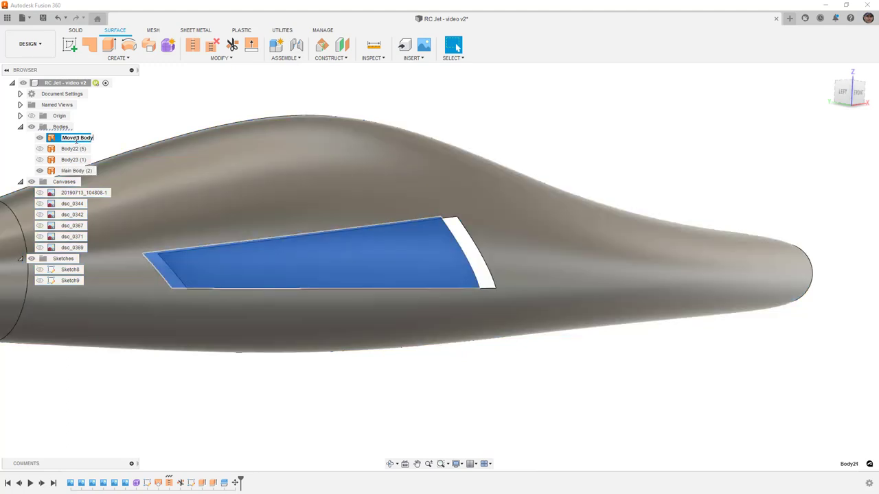
pyautogui.press('Return')
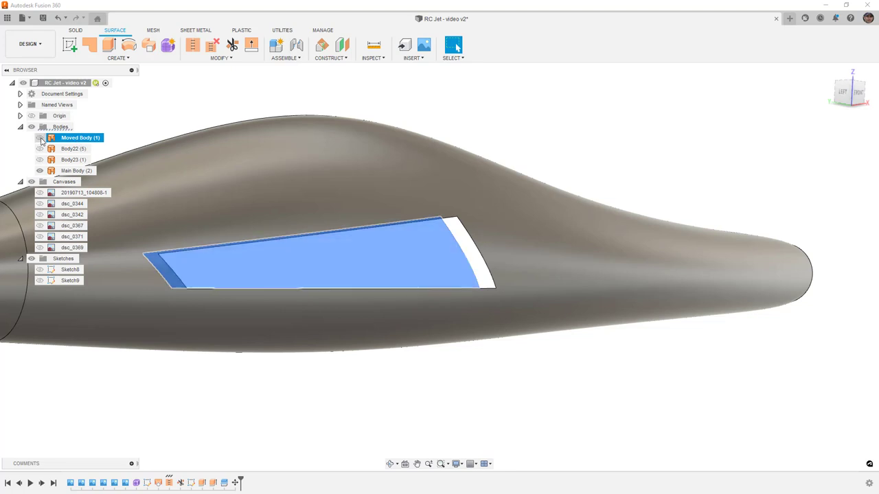
# Hide Moved Body, show Body22 again, and save a new version of the design.
pyautogui.click(40, 138)
pyautogui.keyDown('shift'); pyautogui.moveTo(212, 114); pyautogui.dragTo(44, 150, button='middle'); pyautogui.keyUp('shift')
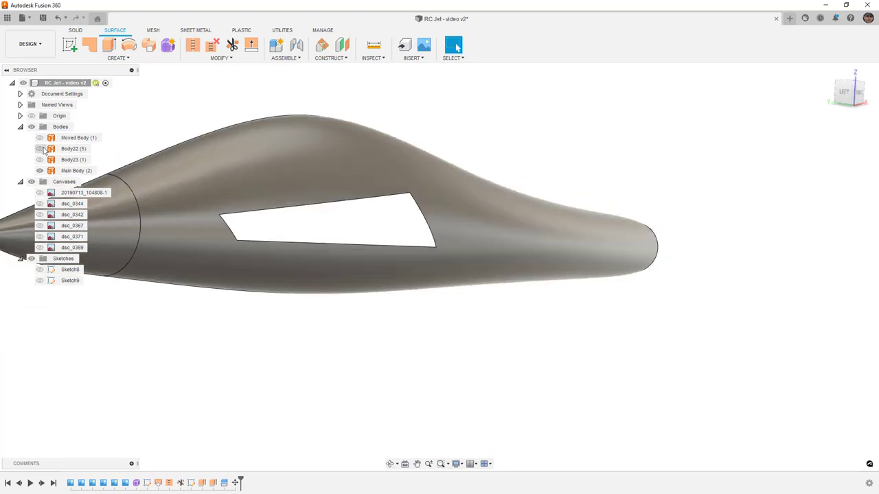
pyautogui.click(40, 149)
pyautogui.click(73, 149)
pyautogui.keyDown('shift'); pyautogui.moveTo(164, 156); pyautogui.dragTo(233, 155, button='middle'); pyautogui.keyUp('shift')
pyautogui.press('Escape')
pyautogui.scroll(-5, 248, 148)
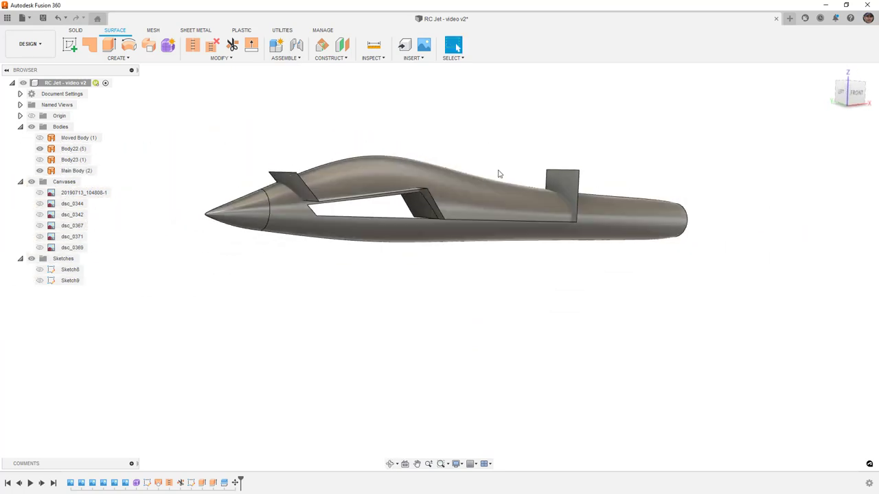
pyautogui.hotkey('ctrl', 's')
pyautogui.press('Return')
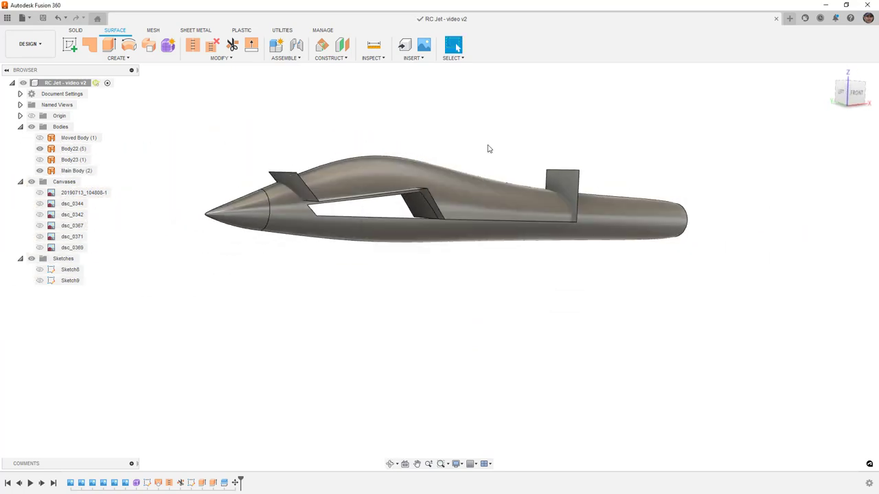
# Turn the view from front to an angled three-quarter look showing the canopy cutting surfaces.
pyautogui.click(855, 94)
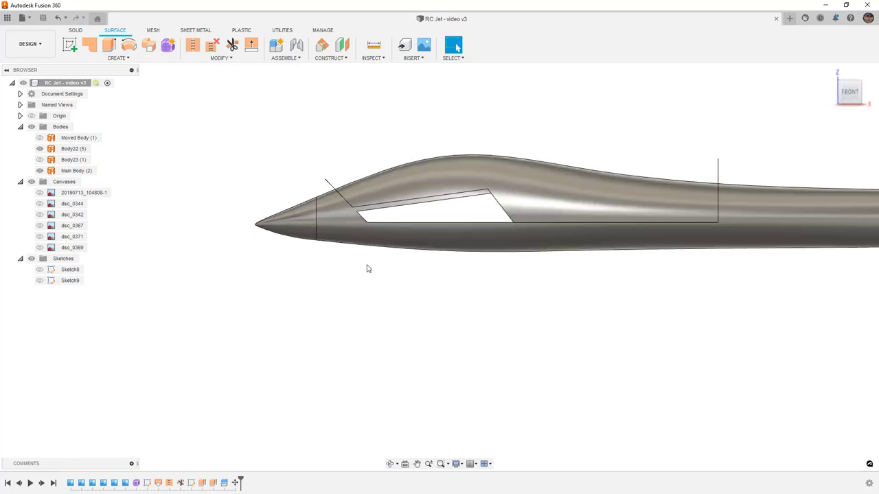
pyautogui.scroll(-2, 368, 267)
pyautogui.moveTo(621, 293); pyautogui.dragTo(546, 287, button='middle')
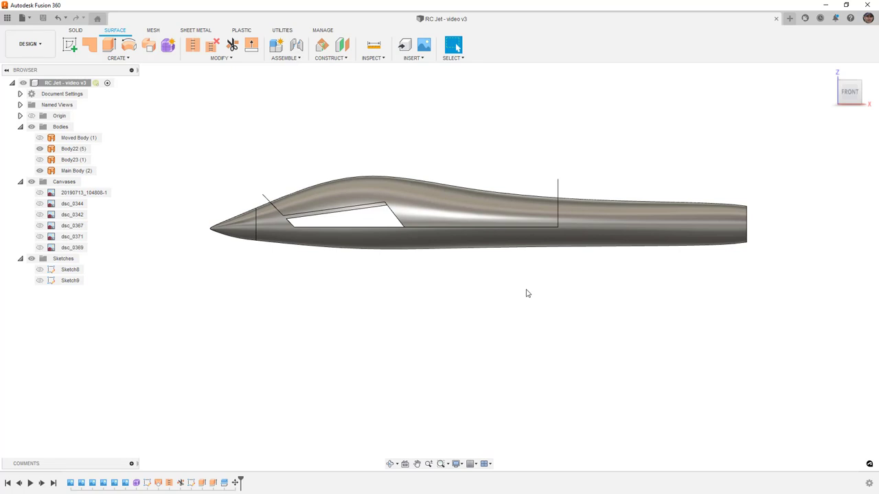
pyautogui.click(870, 113)
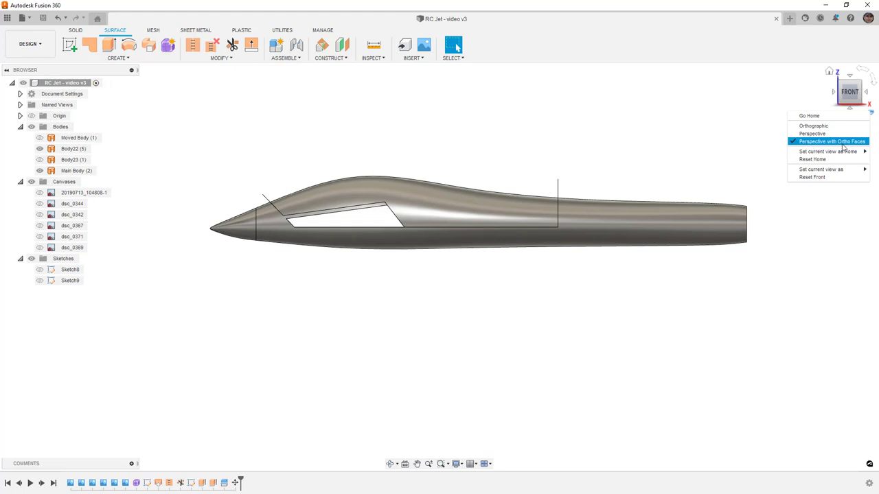
pyautogui.click(721, 133)
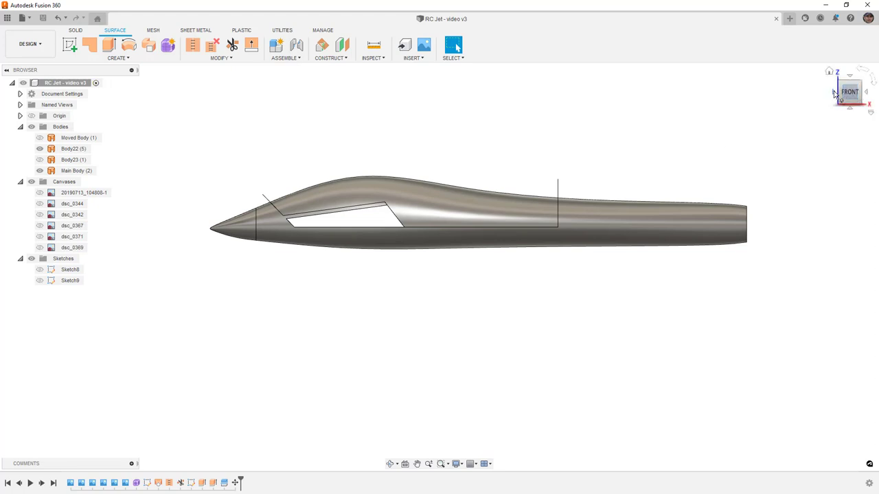
pyautogui.click(833, 92)
pyautogui.keyDown('shift'); pyautogui.moveTo(543, 188); pyautogui.dragTo(520, 209, button='middle'); pyautogui.keyUp('shift')
pyautogui.scroll(3, 377, 230)
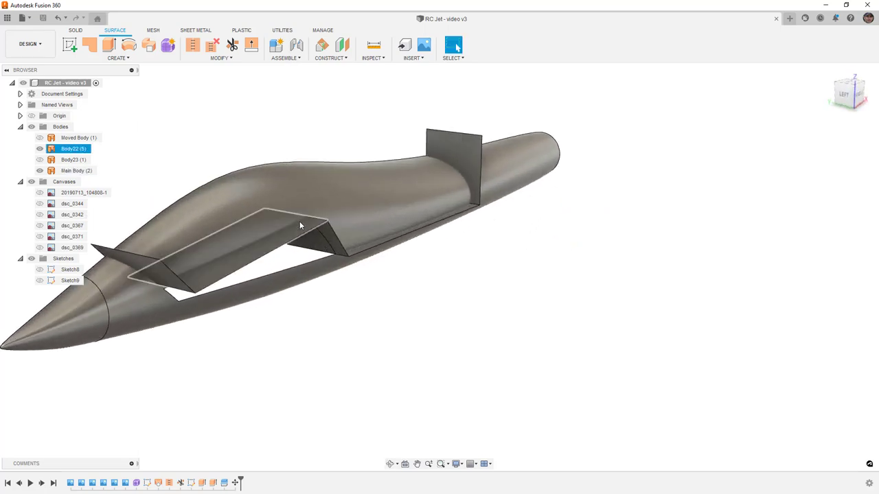
pyautogui.scroll(-1, 348, 140)
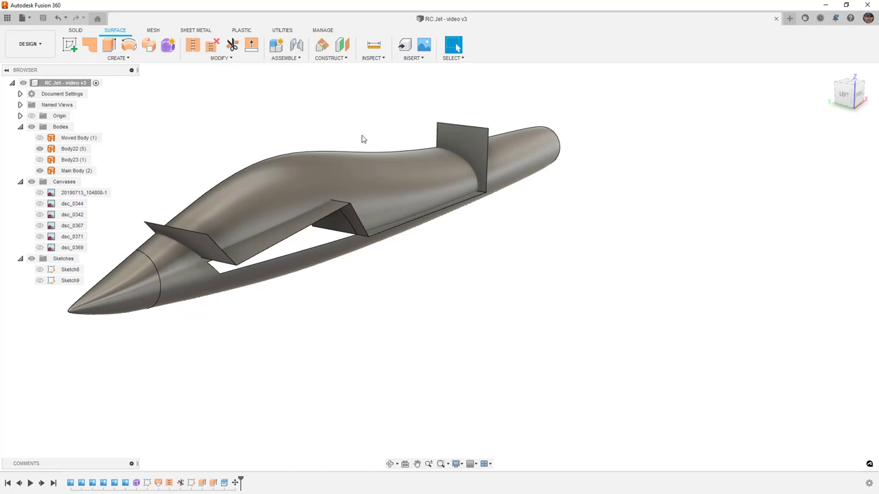
pyautogui.scroll(1, 342, 151)
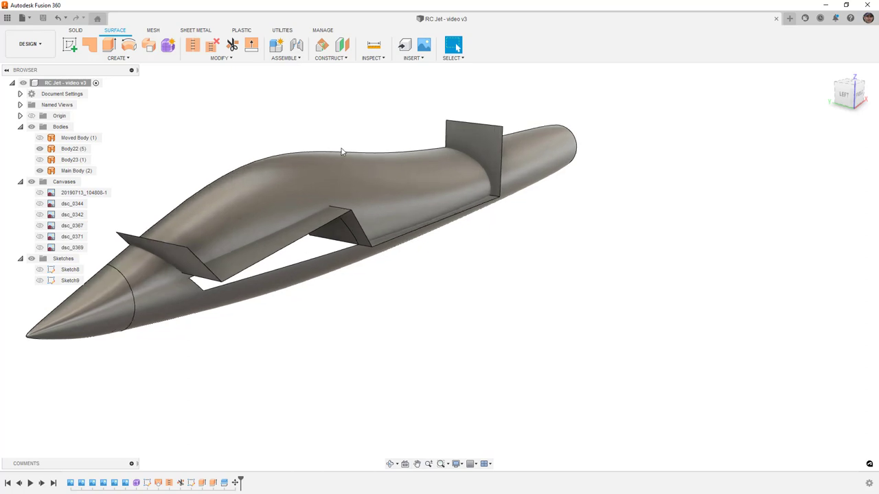
pyautogui.scroll(1, 342, 151)
# Split the fuselage Main Body using the Body22 surfaces as the splitting tool.
pyautogui.click(180, 239)
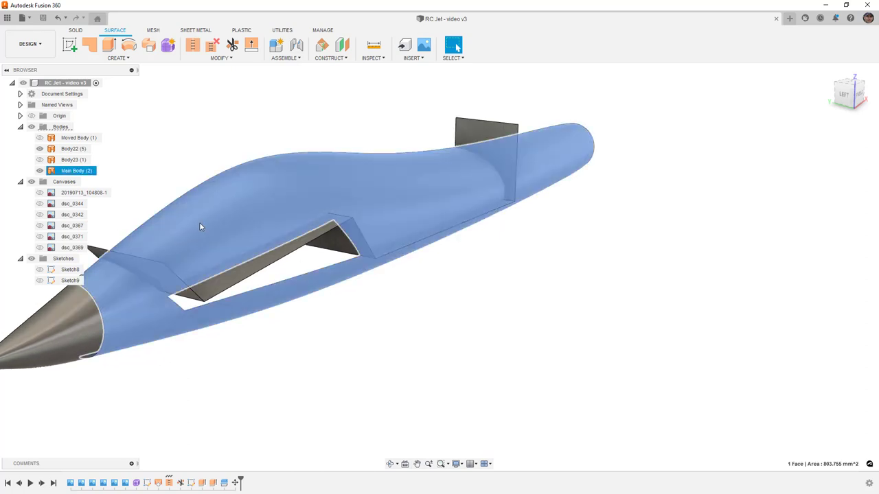
pyautogui.click(239, 147)
pyautogui.click(221, 58)
pyautogui.click(206, 179)
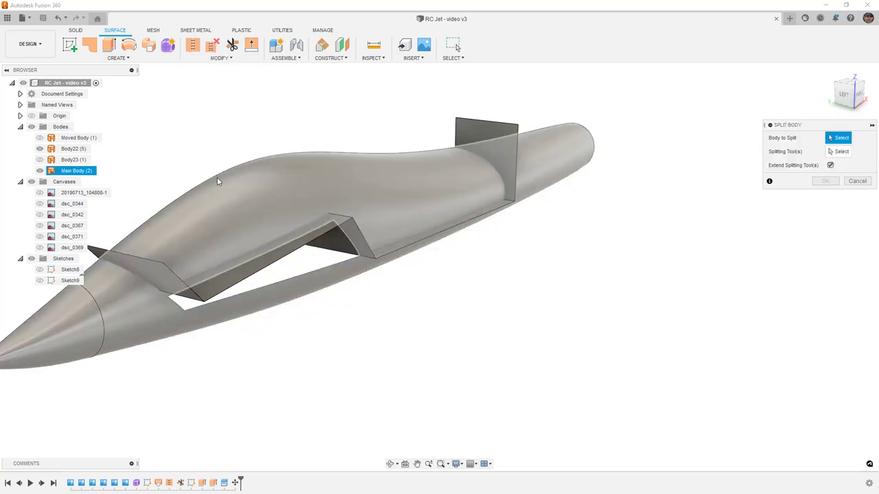
pyautogui.click(385, 158)
pyautogui.click(836, 151)
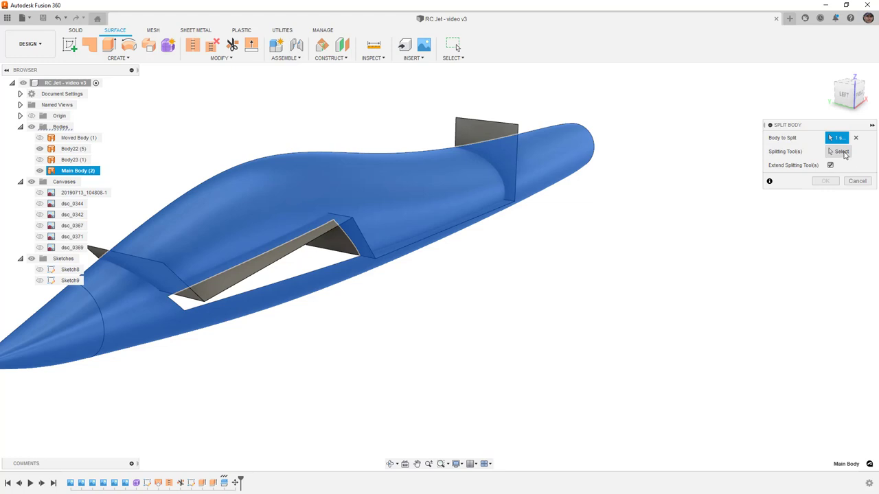
pyautogui.click(75, 149)
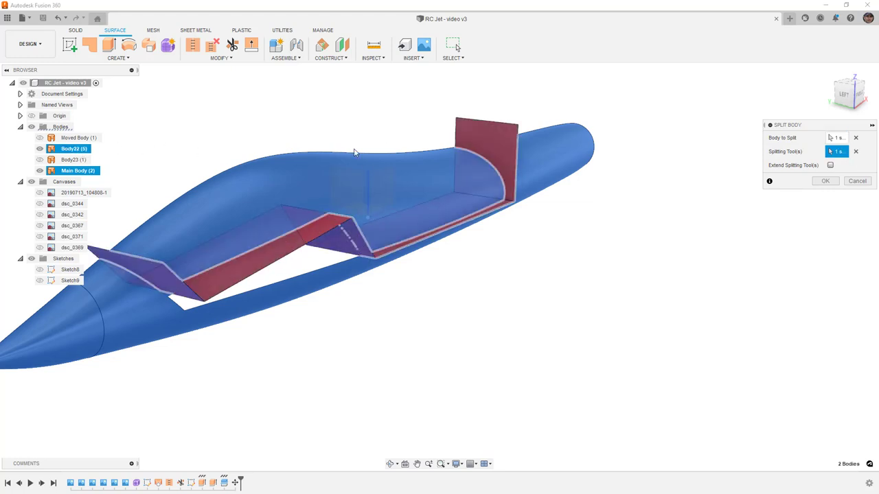
pyautogui.click(824, 182)
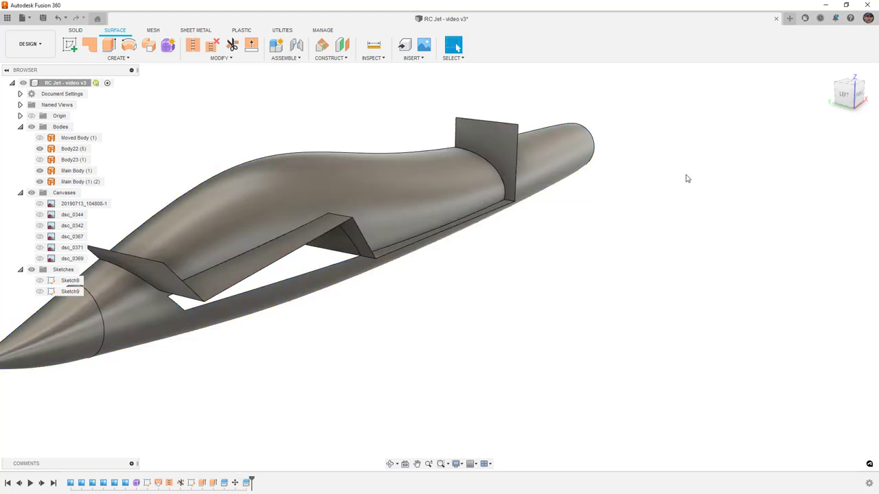
# Check the split by highlighting Body22 and Main Body (1) (2) and toggling Main Body (1) visibility.
pyautogui.click(74, 149)
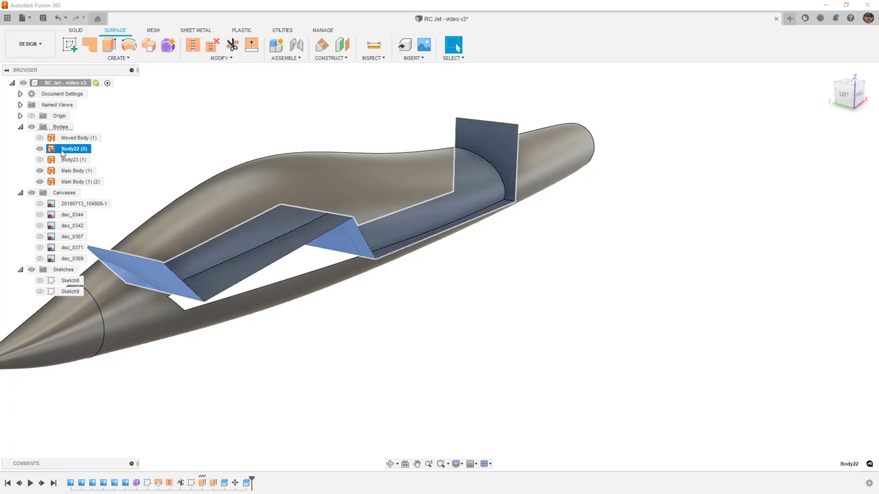
pyautogui.click(80, 182)
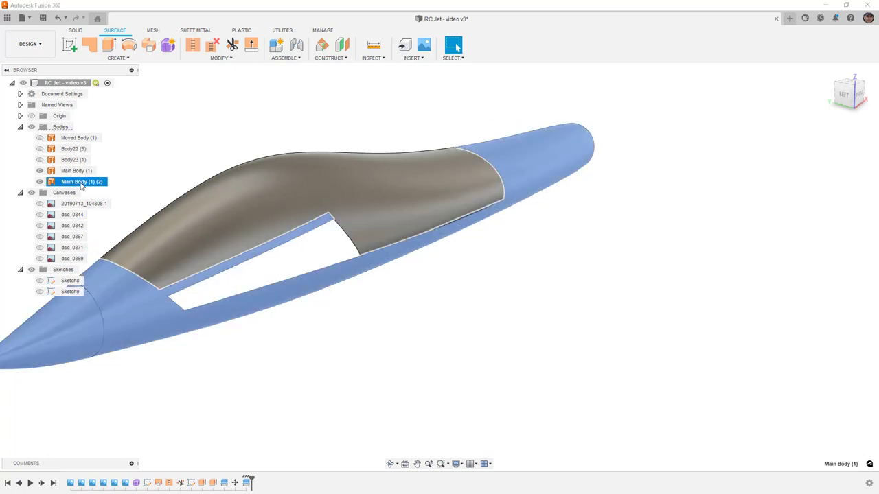
pyautogui.click(222, 137)
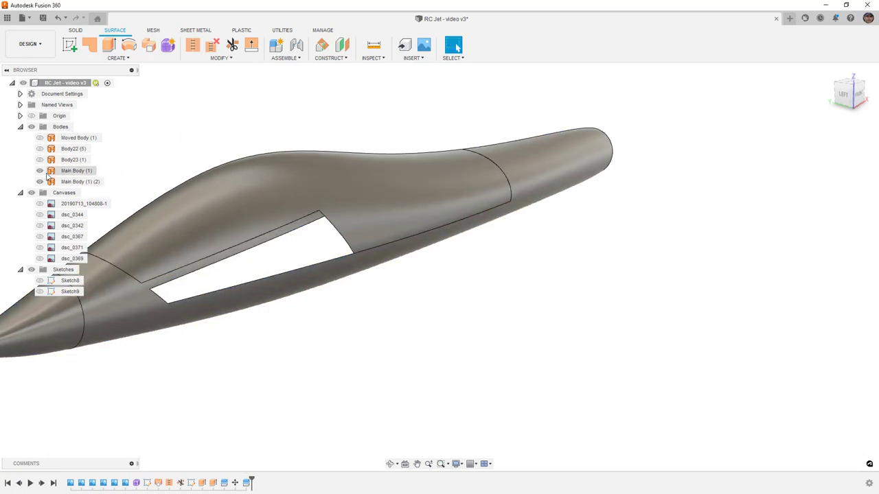
pyautogui.click(40, 171)
pyautogui.moveTo(182, 147)
pyautogui.keyDown('shift'); pyautogui.mouseDown(button='middle')
pyautogui.moveTo(158, 143)
pyautogui.moveTo(186, 142)
pyautogui.mouseUp(button='middle'); pyautogui.keyUp('shift')
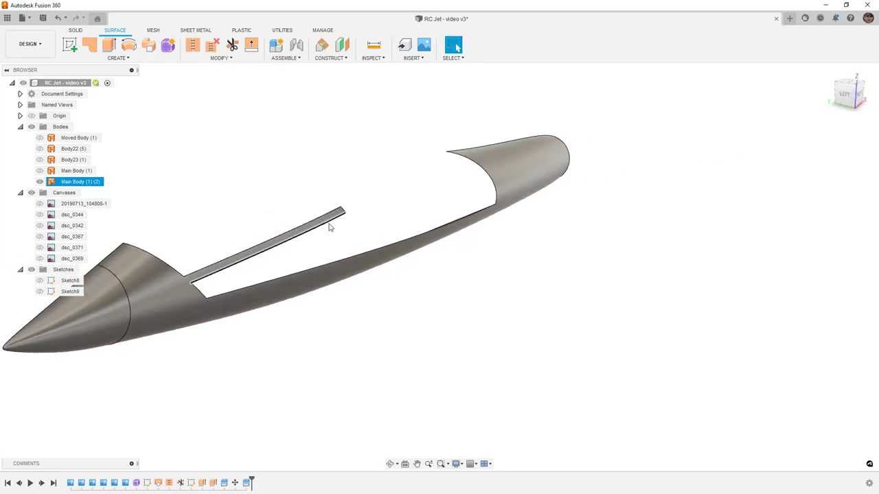
pyautogui.click(76, 170)
pyautogui.press('v')
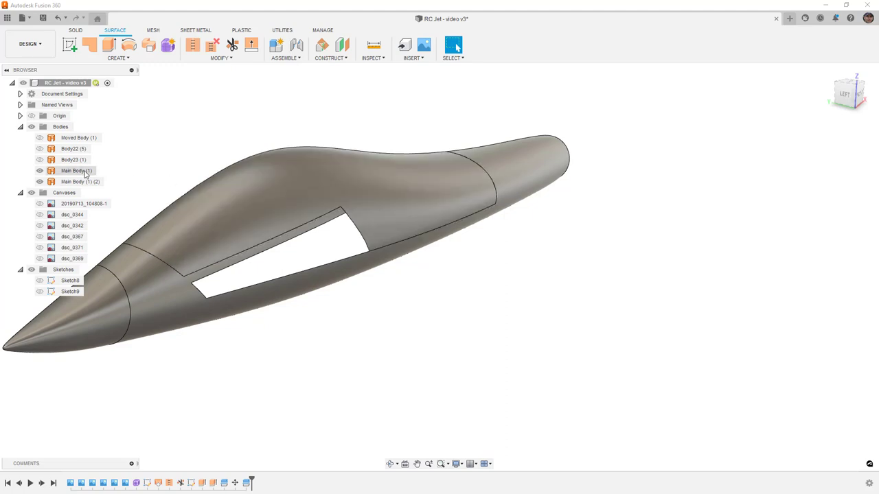
pyautogui.click(40, 170)
pyautogui.click(40, 170)
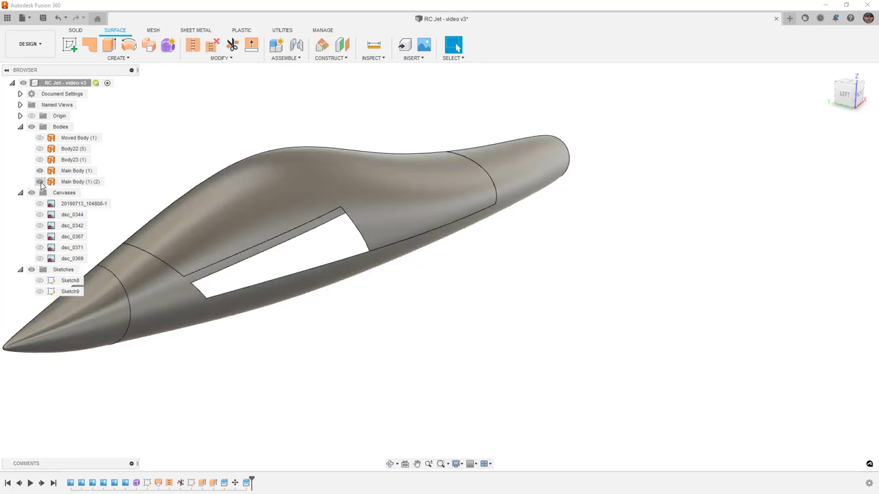
pyautogui.click(39, 181)
# Inspect the separated canopy from the front, then show the fuselage piece again.
pyautogui.keyDown('shift'); pyautogui.moveTo(296, 183); pyautogui.dragTo(352, 196, button='middle'); pyautogui.keyUp('shift')
pyautogui.scroll(2, 352, 204)
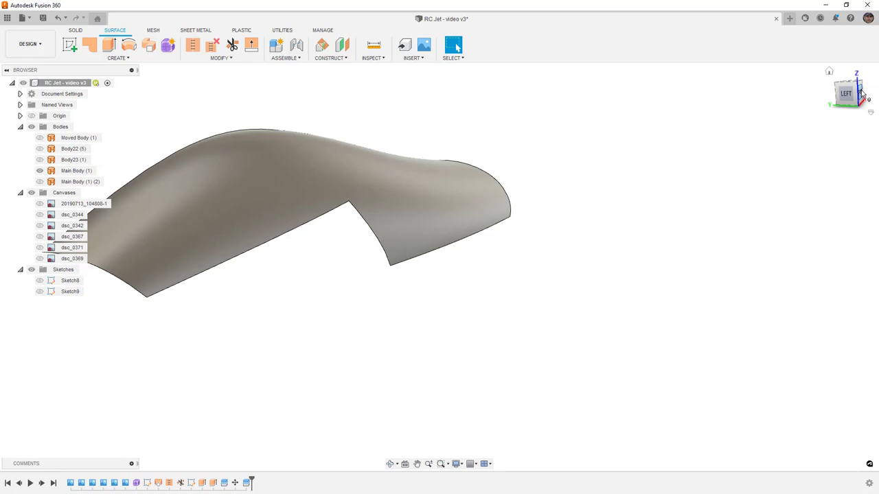
pyautogui.click(833, 104)
pyautogui.scroll(-2, 508, 285)
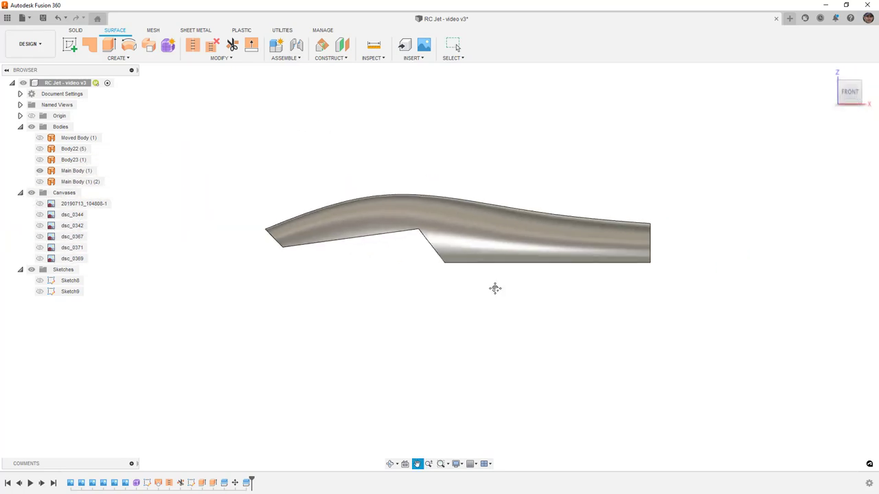
pyautogui.moveTo(494, 289); pyautogui.dragTo(490, 308, button='middle')
pyautogui.click(40, 183)
pyautogui.click(39, 182)
# Save the design as a new version, RC Jet - video v4.
pyautogui.hotkey('ctrl', 's')
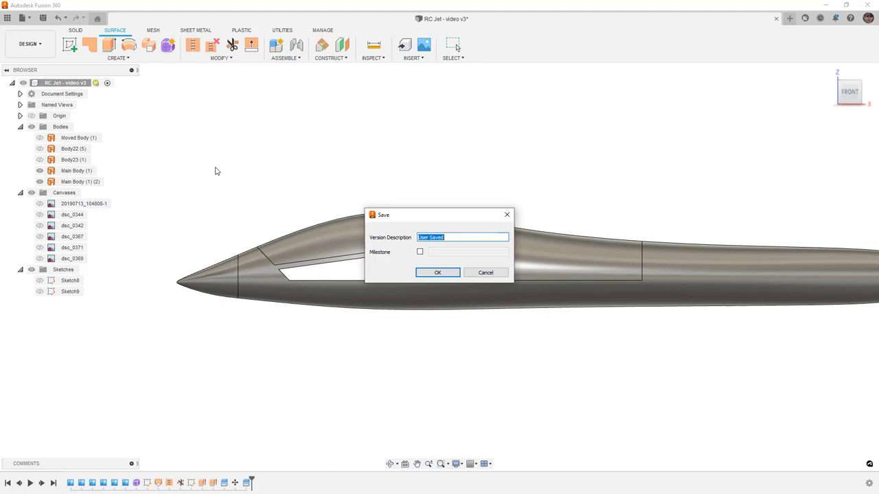
pyautogui.press('Return')
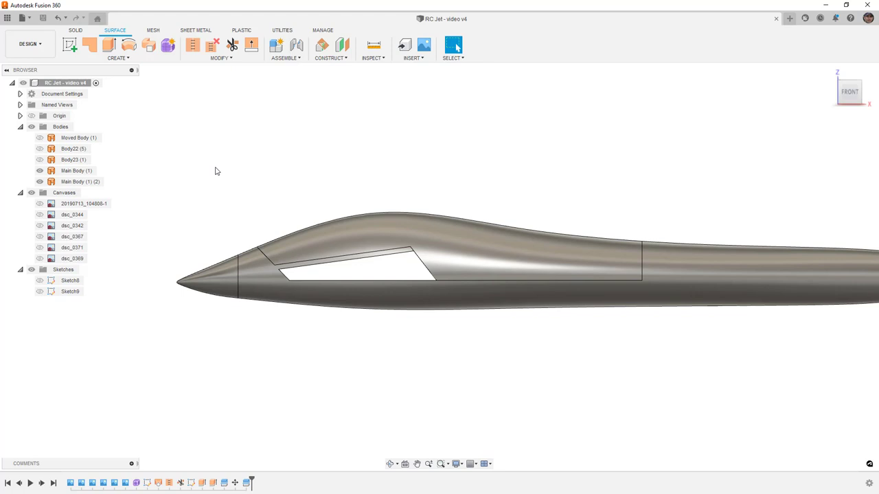
# Toggle Sketch9, Body23 and Body22 visibility, leaving only Sketch9's canopy outline shown.
pyautogui.click(418, 242)
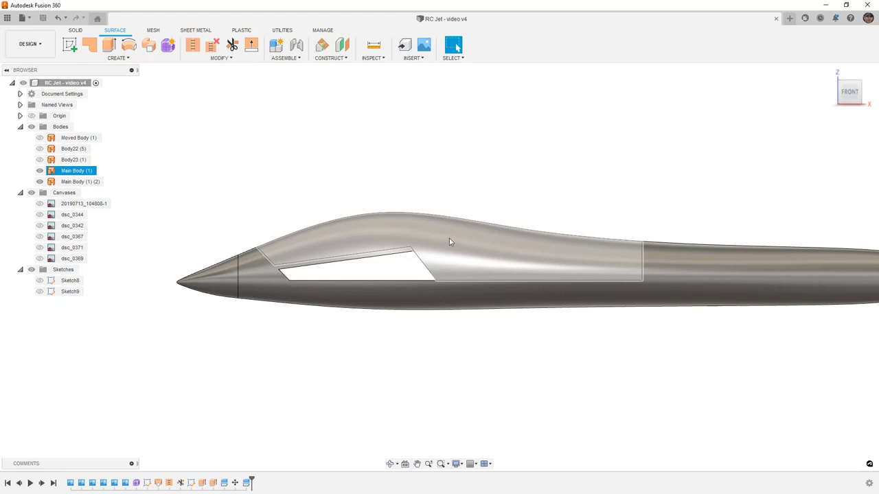
pyautogui.press('Escape')
pyautogui.click(40, 291)
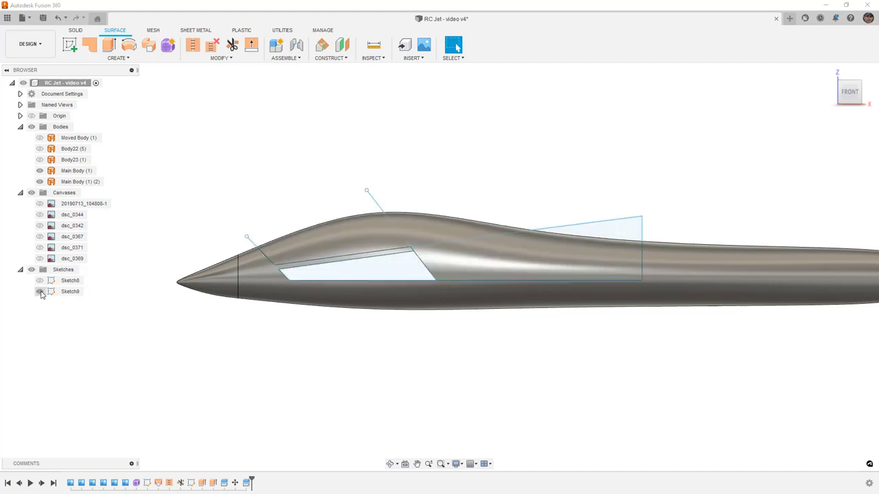
pyautogui.click(40, 292)
pyautogui.click(40, 159)
pyautogui.click(40, 150)
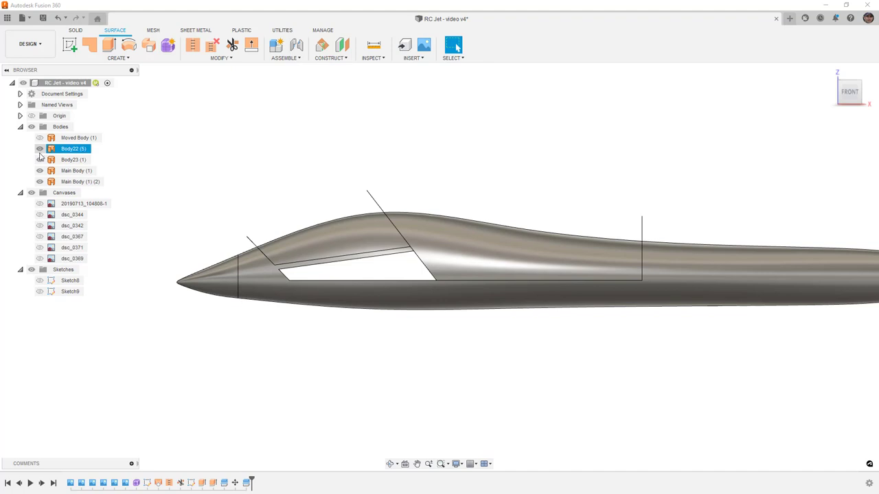
pyautogui.click(39, 153)
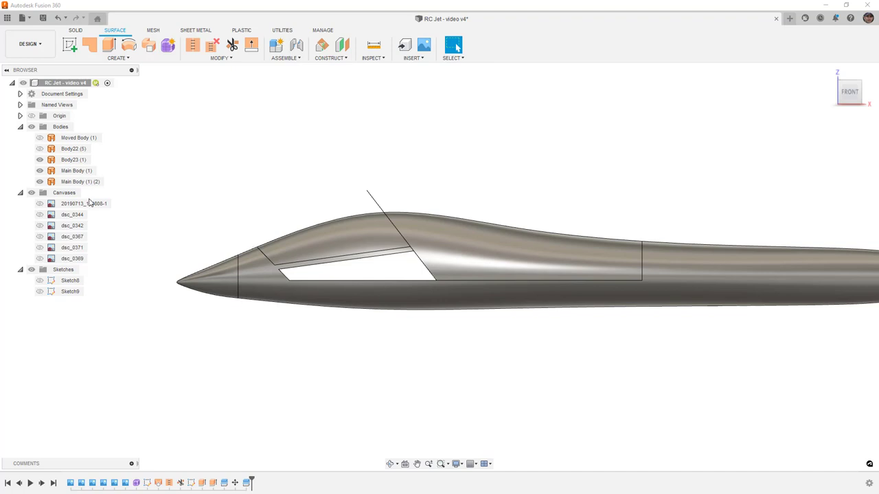
pyautogui.click(39, 159)
pyautogui.click(39, 291)
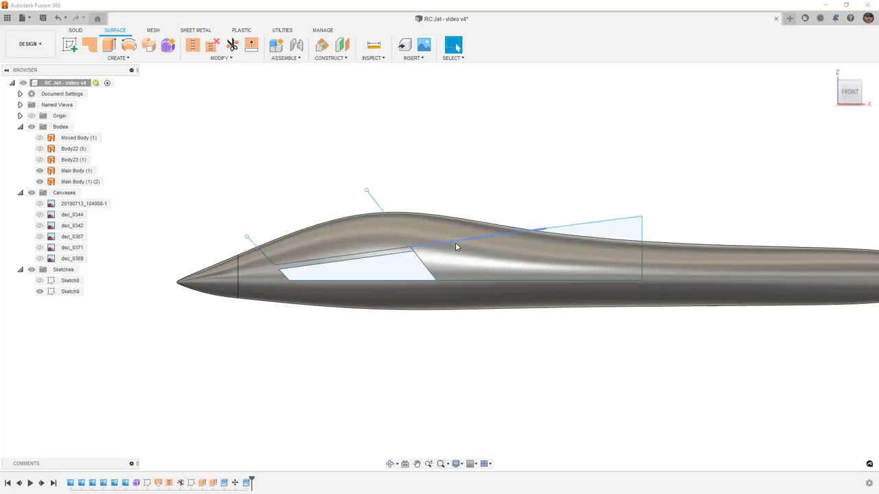
pyautogui.scroll(2, 455, 245)
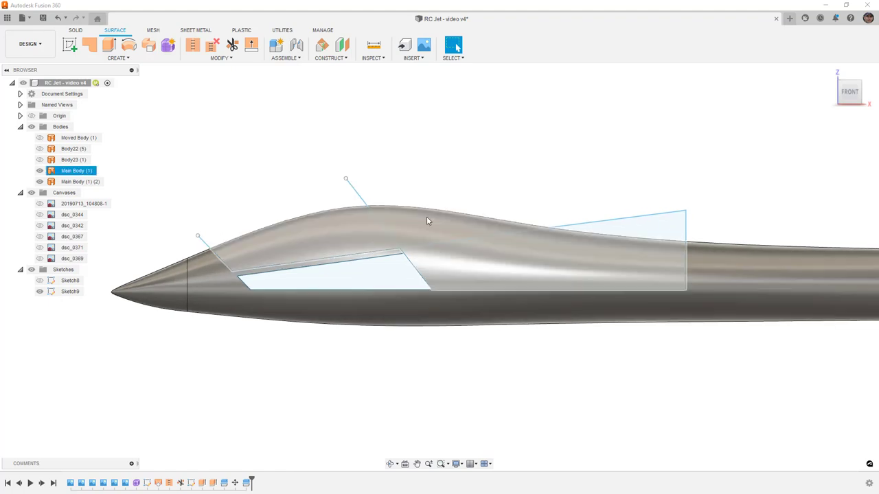
pyautogui.click(231, 58)
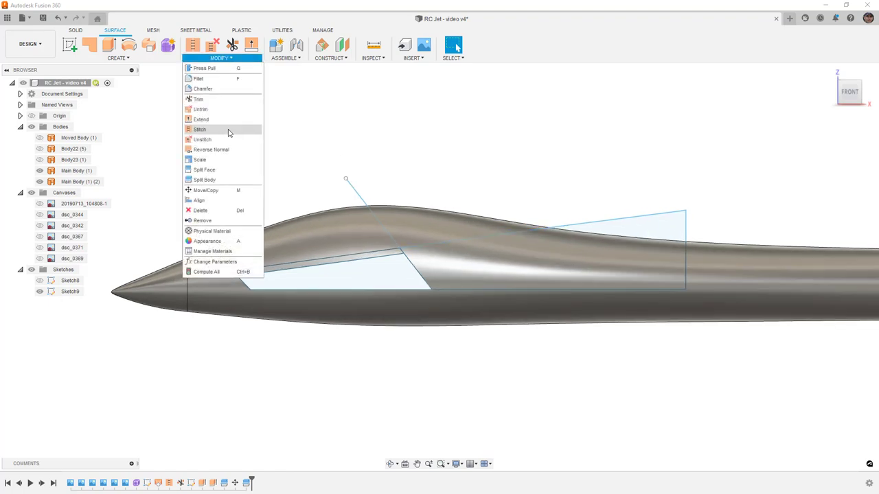
# Set up a Split Body of Main Body (1) with Sketch9's triangle upper edge as splitter.
pyautogui.click(229, 190)
pyautogui.click(384, 227)
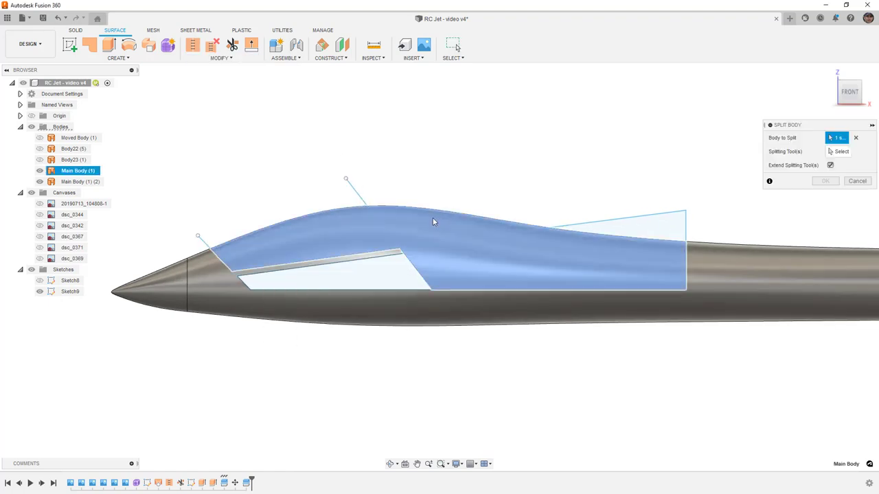
pyautogui.click(843, 151)
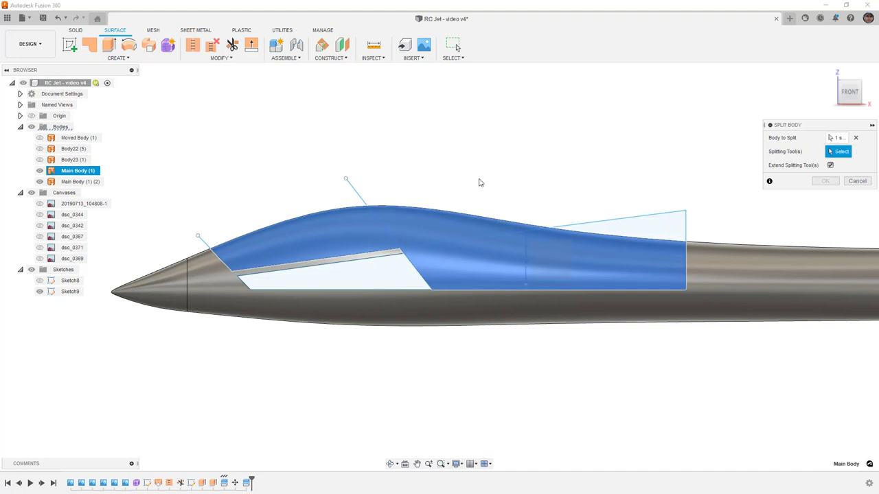
pyautogui.click(366, 204)
pyautogui.click(587, 214)
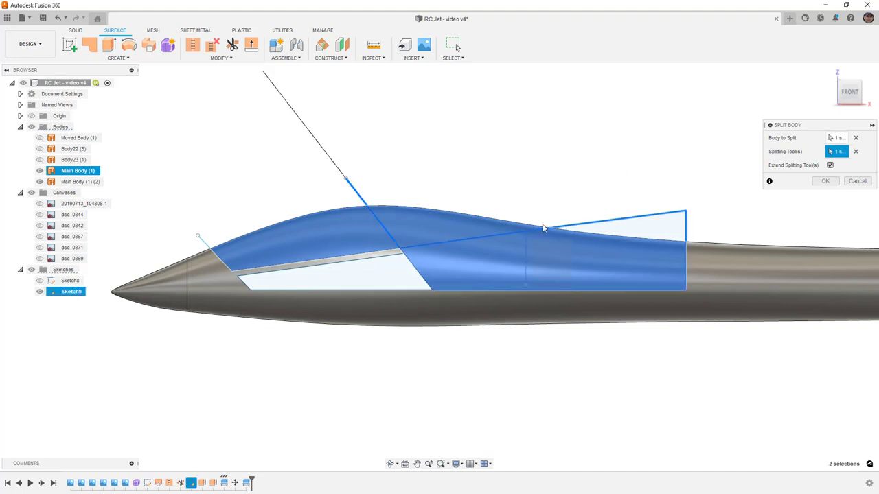
pyautogui.keyDown('shift'); pyautogui.moveTo(554, 196); pyautogui.dragTo(575, 190, button='middle'); pyautogui.keyUp('shift')
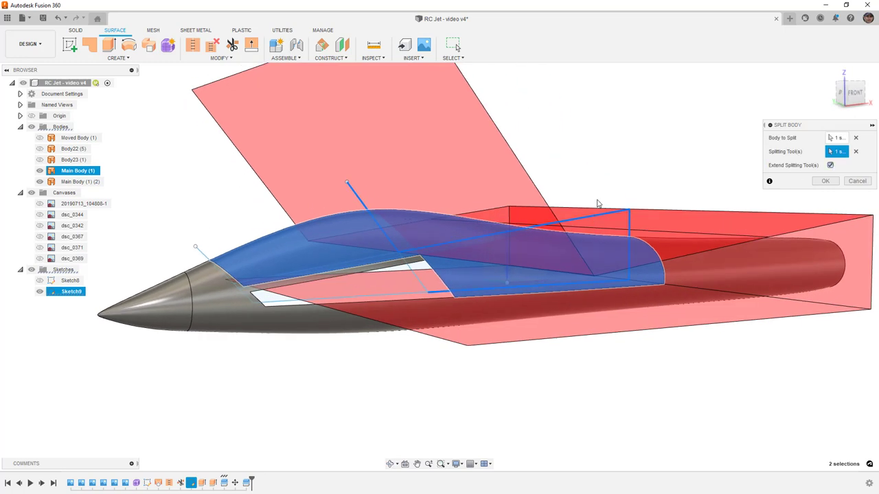
pyautogui.click(640, 223)
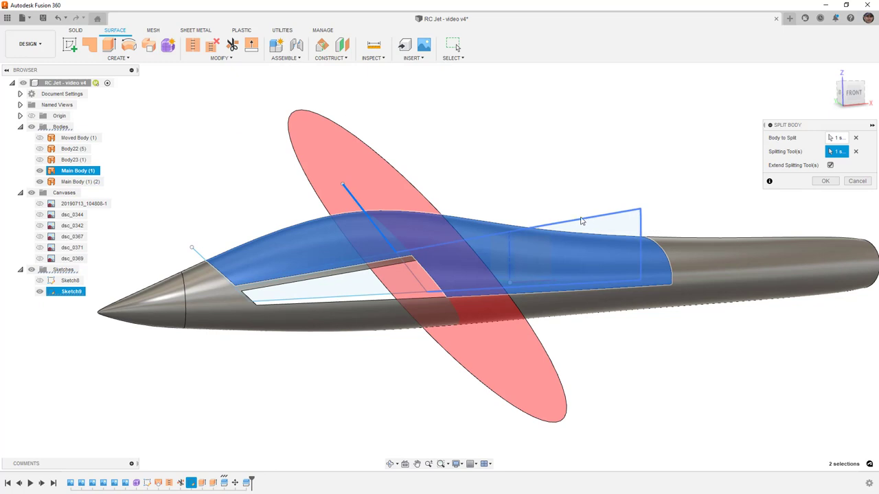
pyautogui.click(581, 221)
pyautogui.moveTo(606, 221)
pyautogui.keyDown('shift'); pyautogui.mouseDown(button='middle')
pyautogui.moveTo(470, 275)
pyautogui.moveTo(506, 261)
pyautogui.mouseUp(button='middle'); pyautogui.keyUp('shift')
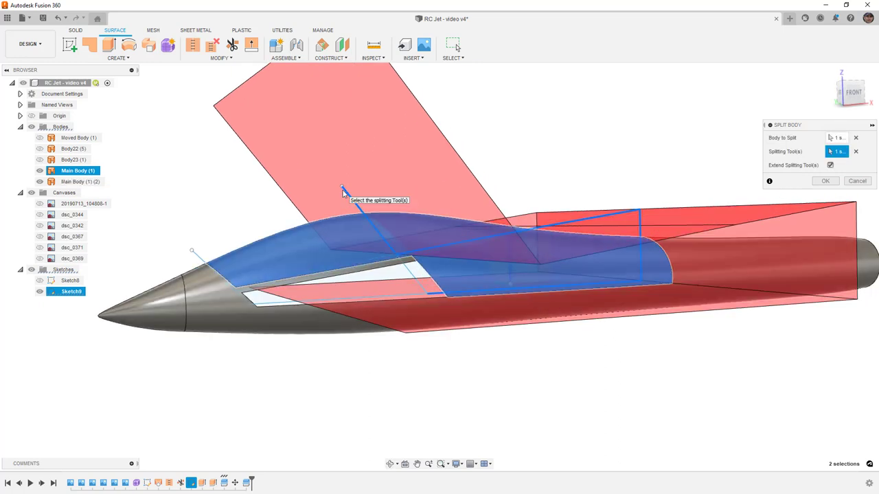
# Apply the split, check the canopy and fairing face areas, and hide Sketch9.
pyautogui.click(827, 182)
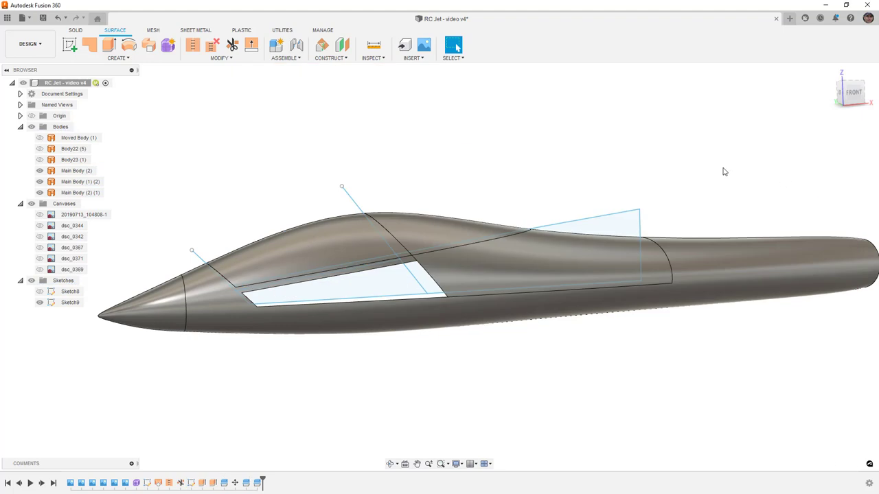
pyautogui.click(431, 223)
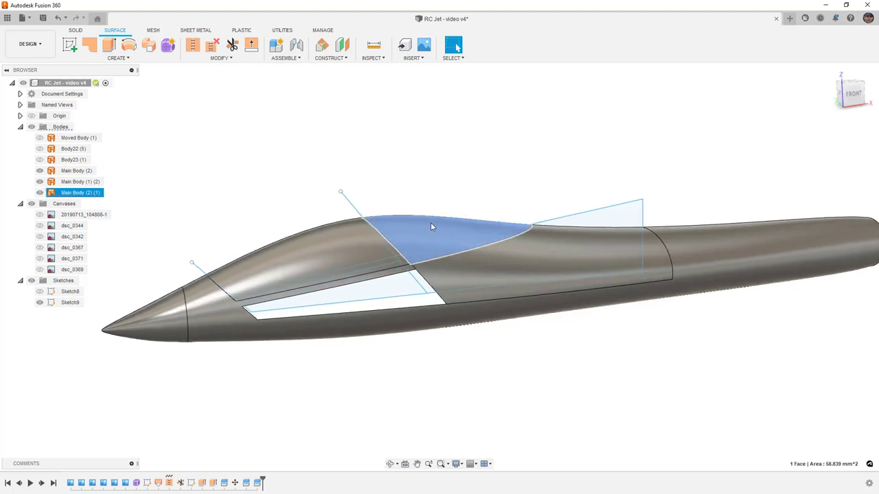
pyautogui.click(489, 260)
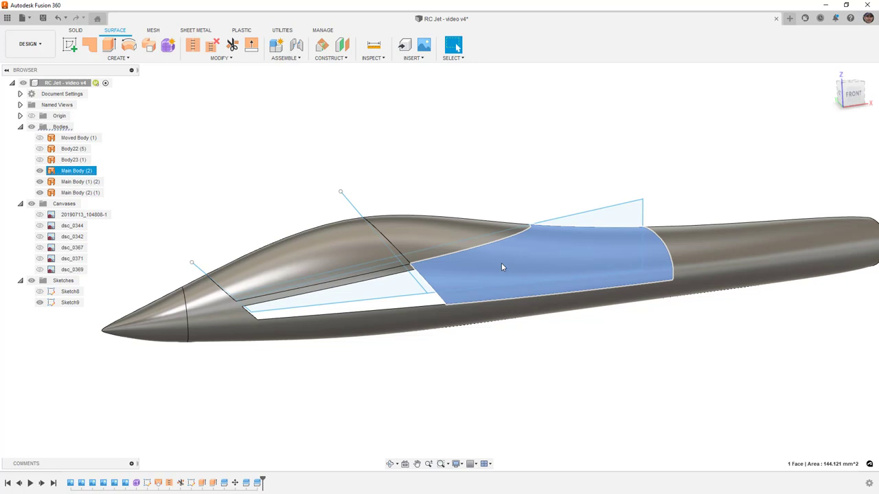
pyautogui.click(39, 302)
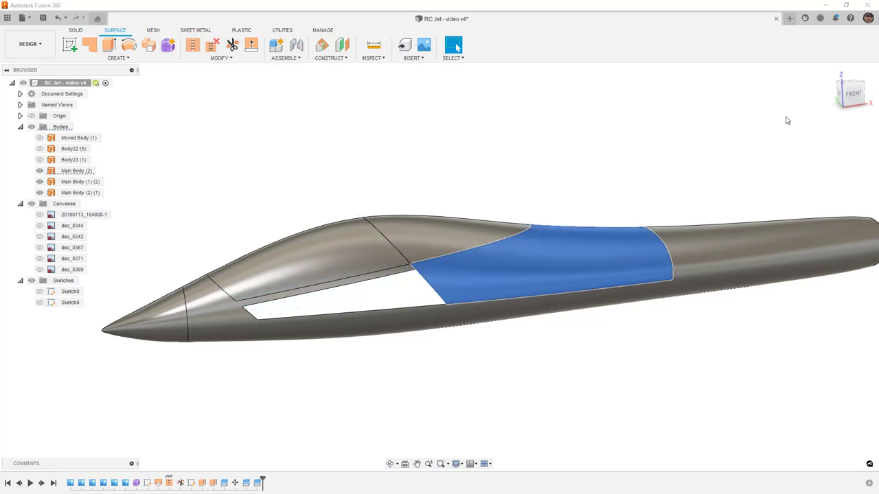
# From the front view, select Main Body (1) (2), Main Body (2) (1) and Main Body (2) in turn.
pyautogui.click(851, 94)
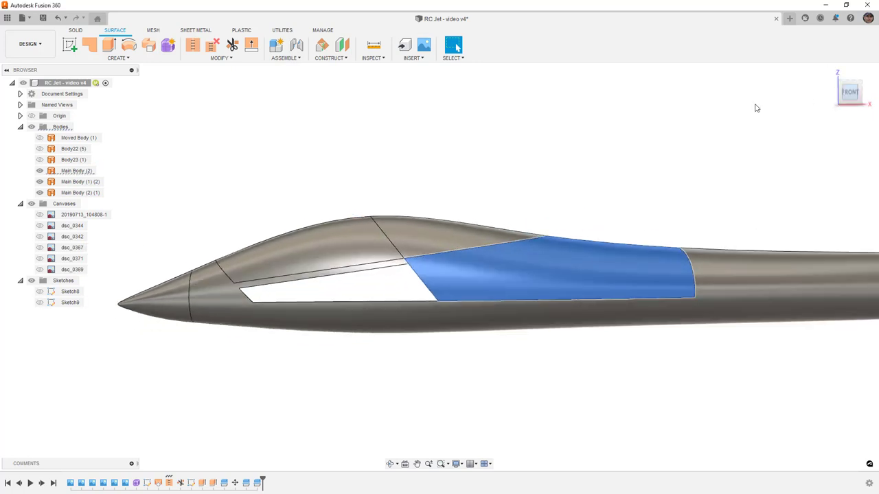
pyautogui.click(528, 169)
pyautogui.click(392, 247)
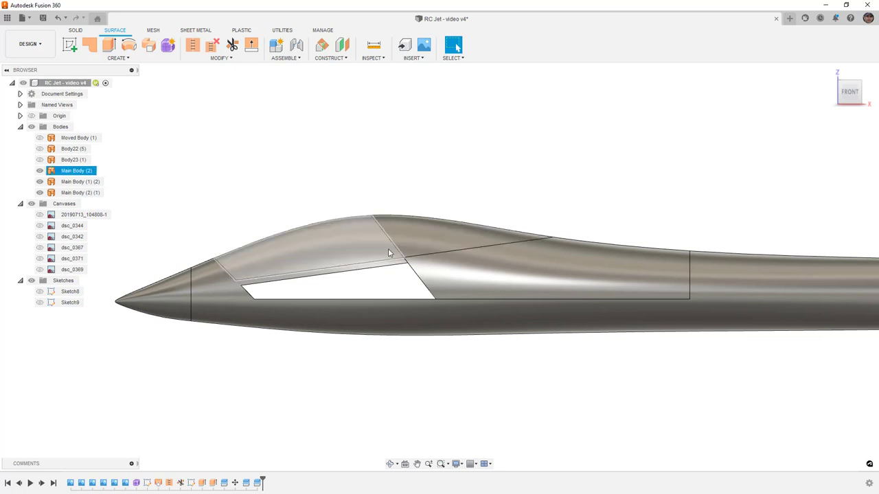
pyautogui.scroll(1, 410, 242)
pyautogui.click(383, 211)
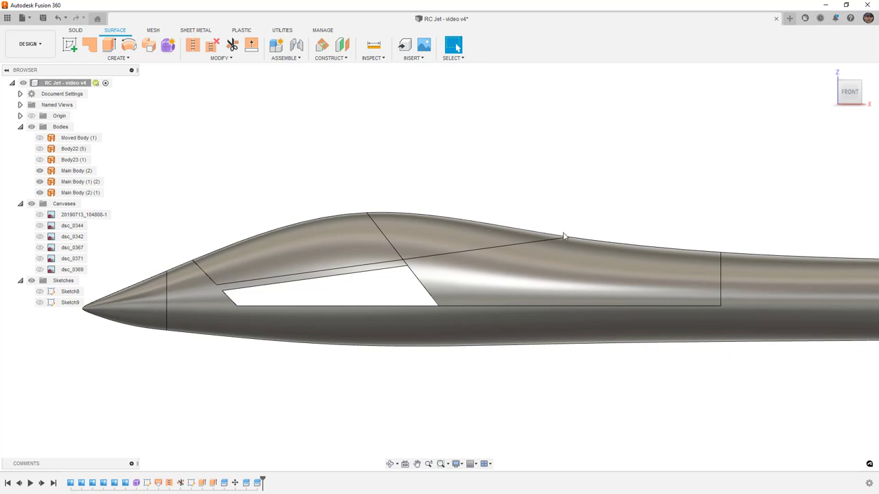
pyautogui.click(408, 265)
pyautogui.click(410, 264)
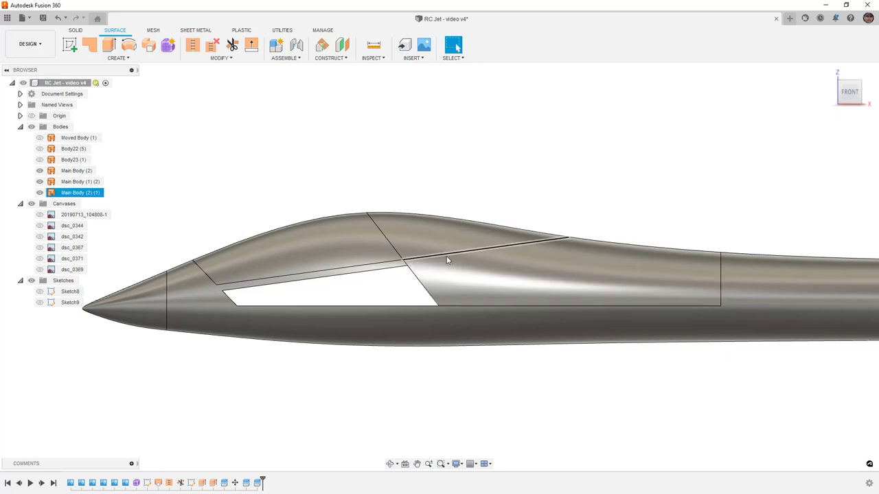
pyautogui.click(559, 240)
pyautogui.click(559, 240)
pyautogui.click(560, 241)
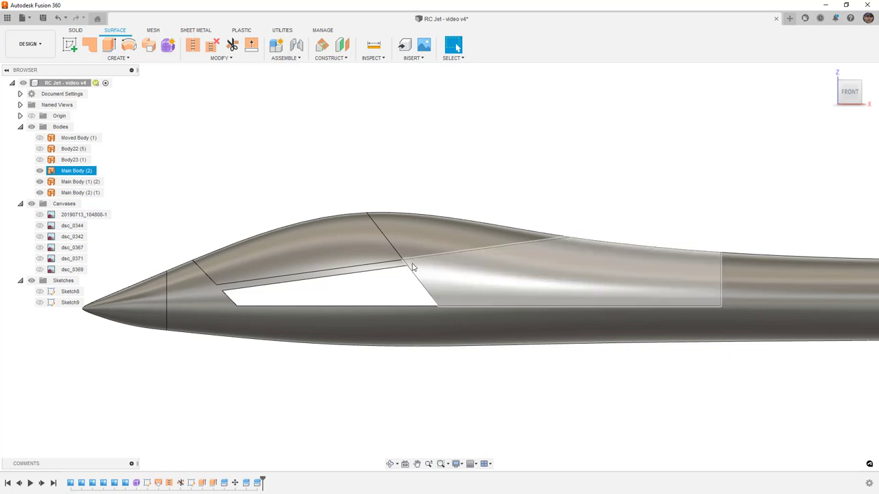
pyautogui.click(419, 261)
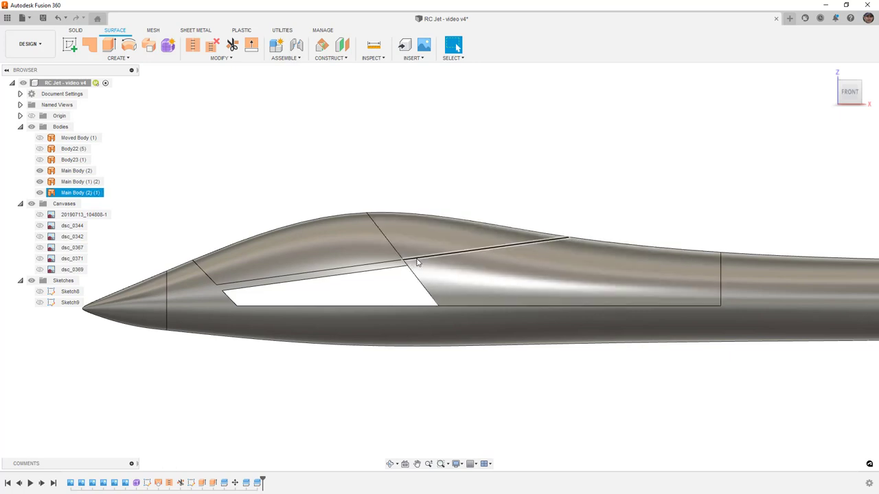
# Select the fairing's lower and rear vertical edges and begin a new sketch.
pyautogui.click(443, 305)
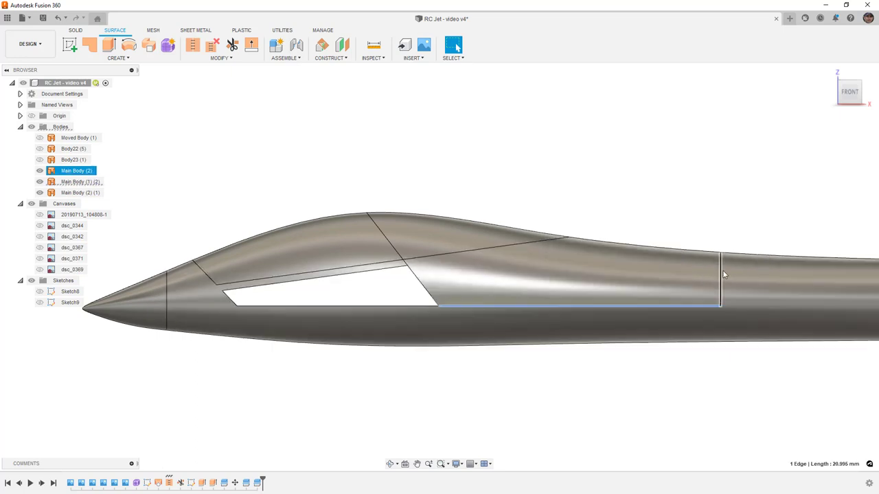
pyautogui.click(720, 271)
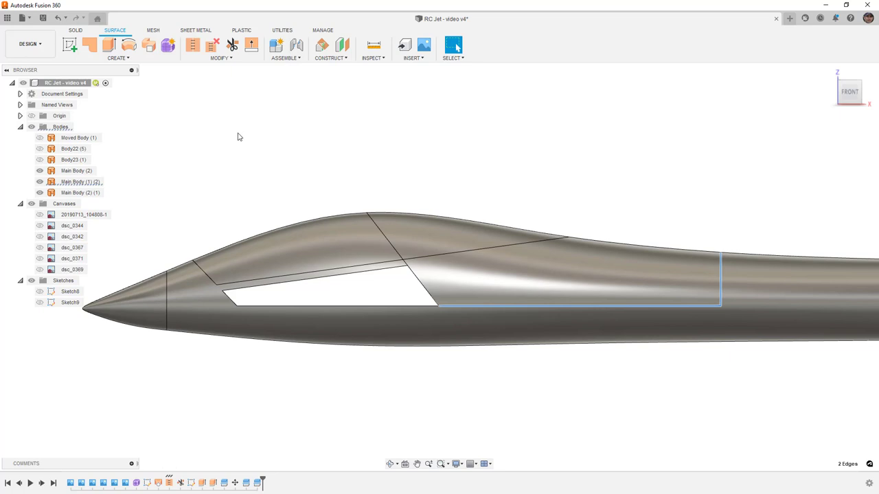
pyautogui.click(69, 44)
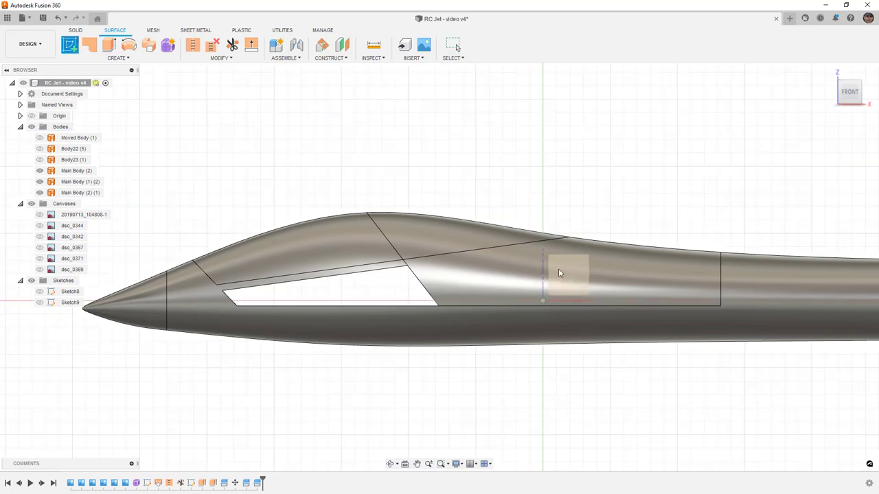
# Project Sketch9's rear vertical and bottom lines onto the chosen sketch plane.
pyautogui.click(579, 282)
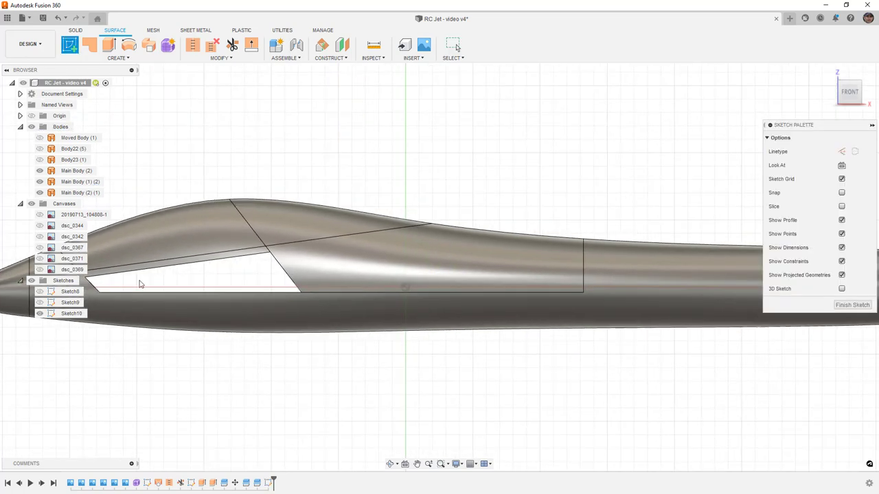
pyautogui.click(40, 304)
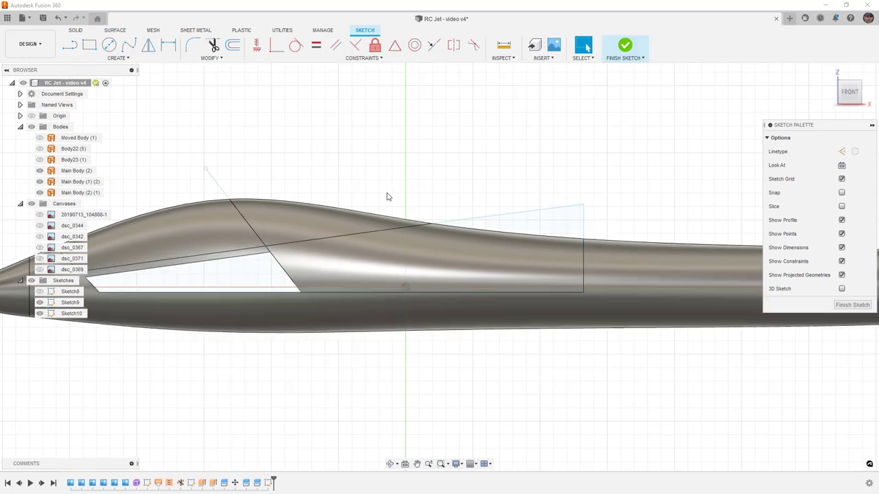
pyautogui.press('p')
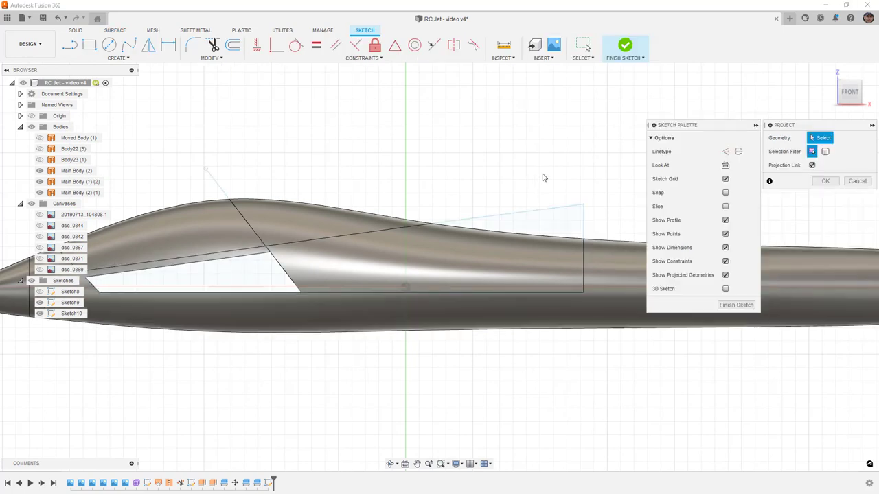
pyautogui.click(583, 218)
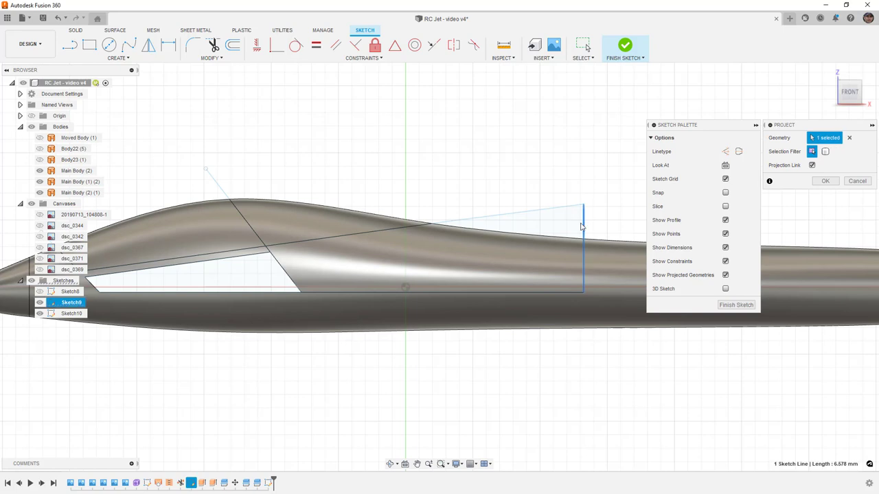
pyautogui.click(538, 292)
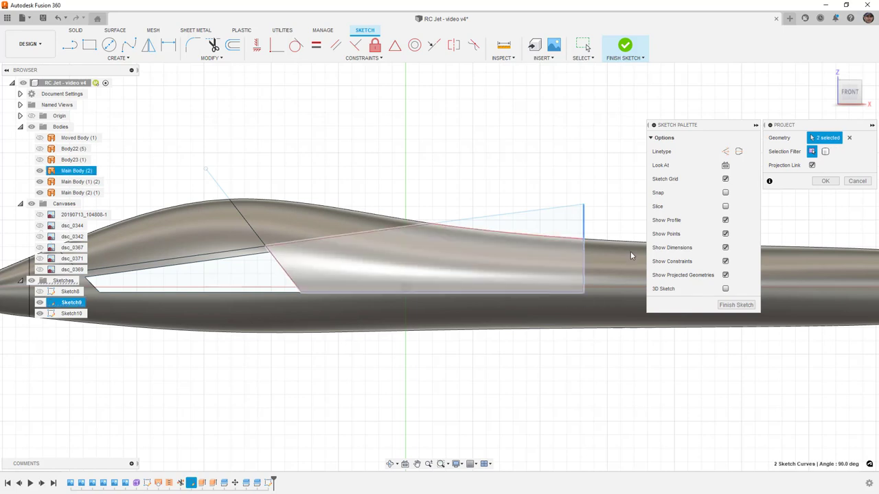
pyautogui.click(827, 182)
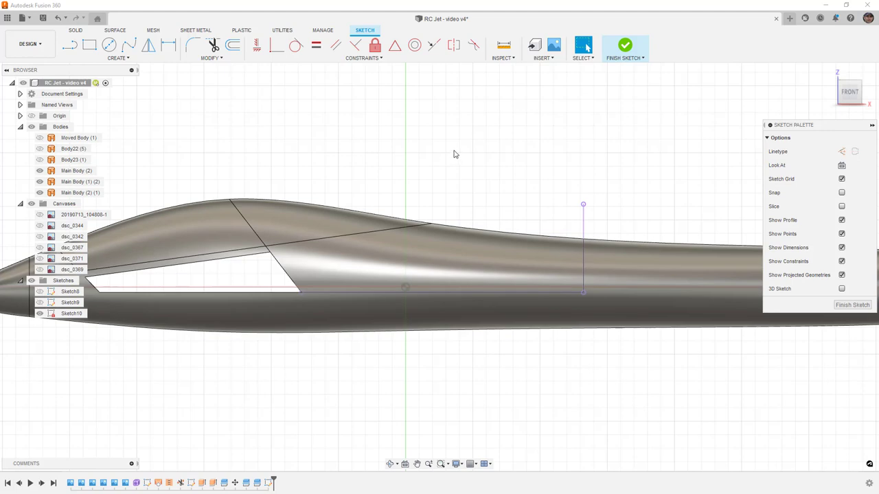
# Offset the projected vertical and bottom lines by 1.00 mm.
pyautogui.click(232, 44)
pyautogui.click(583, 230)
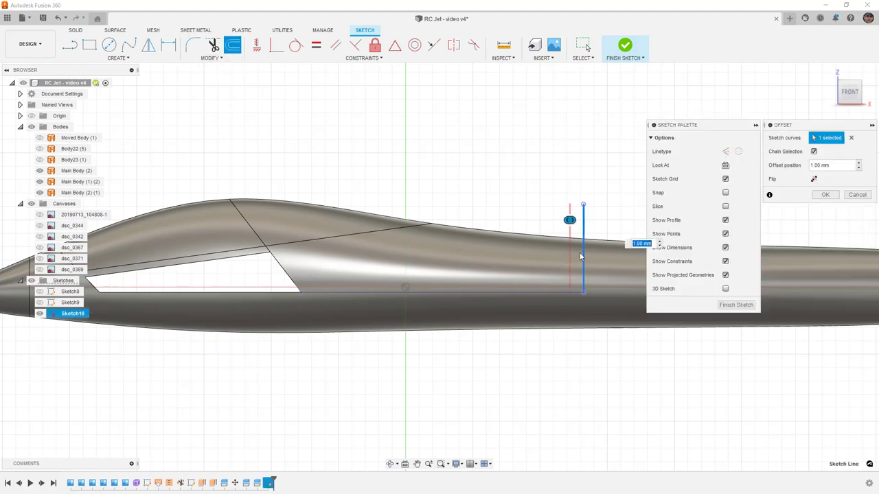
pyautogui.click(574, 291)
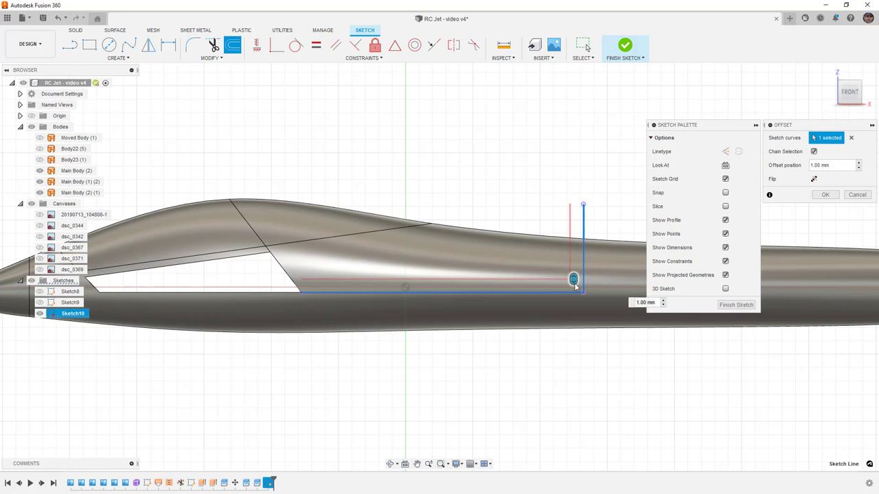
pyautogui.click(825, 195)
# Draw an extra line from the offset line's end and finish Sketch10.
pyautogui.scroll(2, 299, 290)
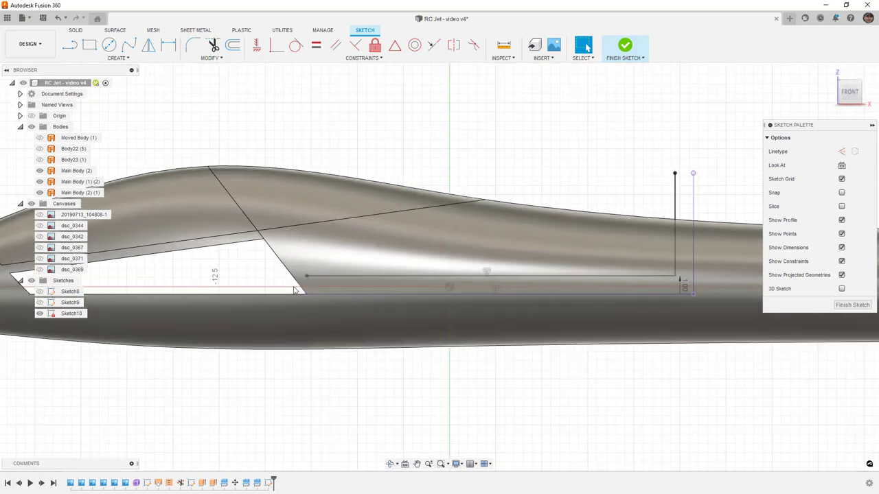
pyautogui.press('l')
pyautogui.click(307, 276)
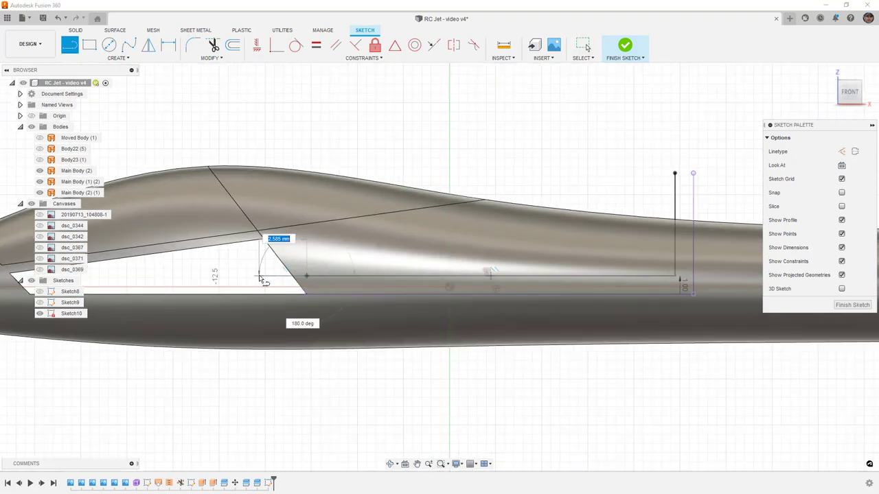
pyautogui.click(260, 276)
pyautogui.scroll(-3, 260, 276)
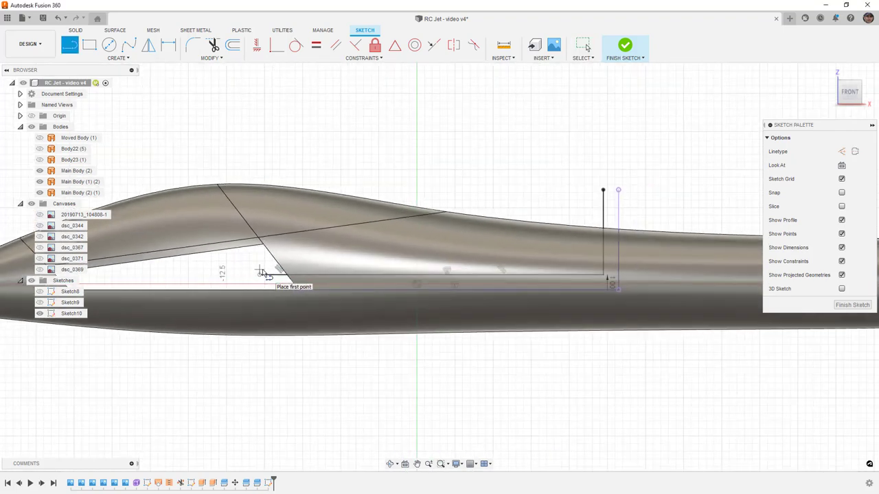
pyautogui.click(626, 45)
pyautogui.click(582, 243)
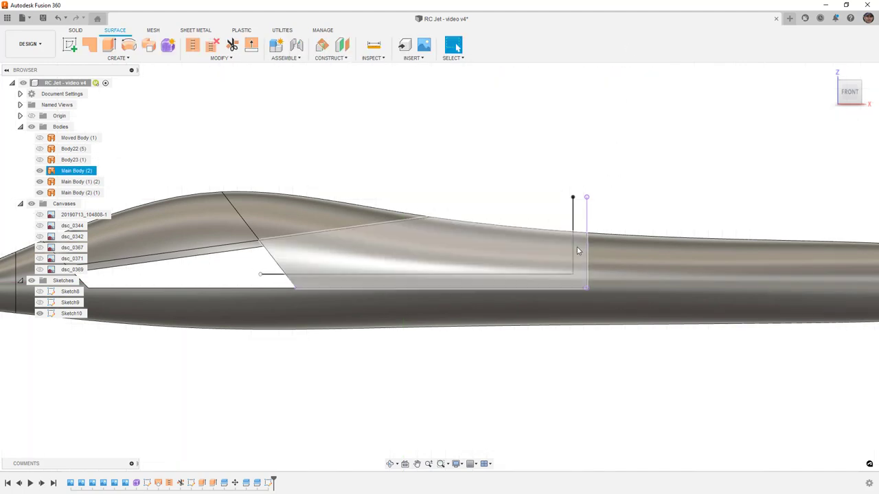
# Split Main Body (2) along the Sketch10 offset lines and toggle its visibility to verify.
pyautogui.click(227, 58)
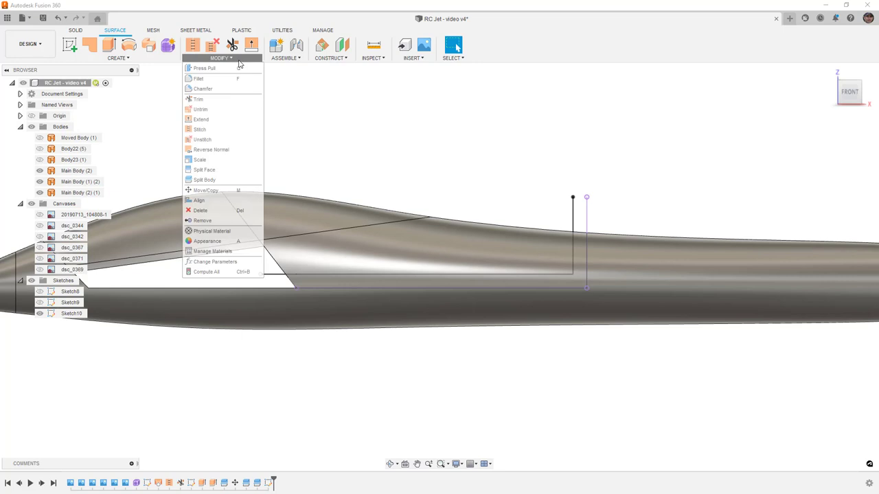
pyautogui.click(219, 180)
pyautogui.click(496, 251)
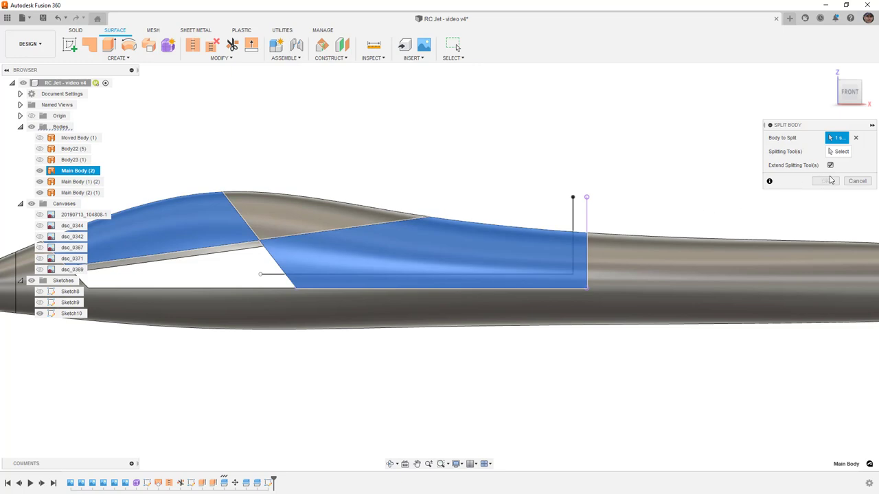
pyautogui.click(837, 151)
pyautogui.click(573, 225)
pyautogui.keyDown('shift'); pyautogui.moveTo(556, 235); pyautogui.dragTo(545, 257, button='middle'); pyautogui.keyUp('shift')
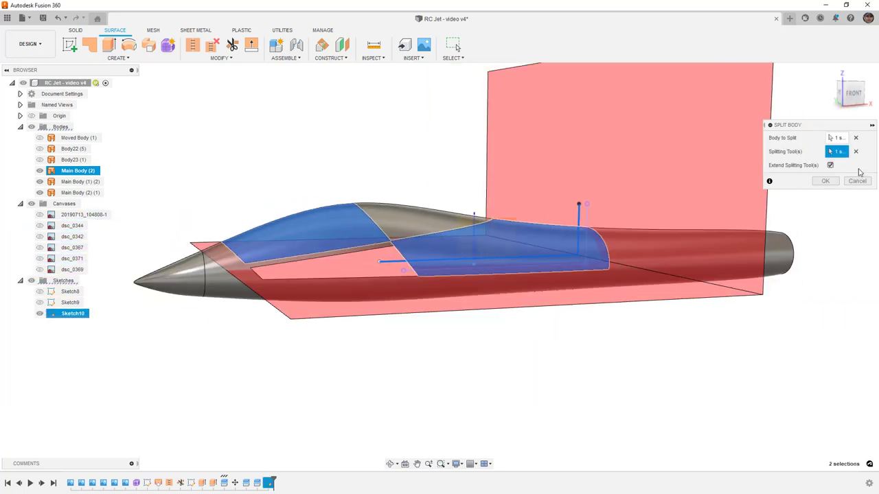
pyautogui.click(825, 181)
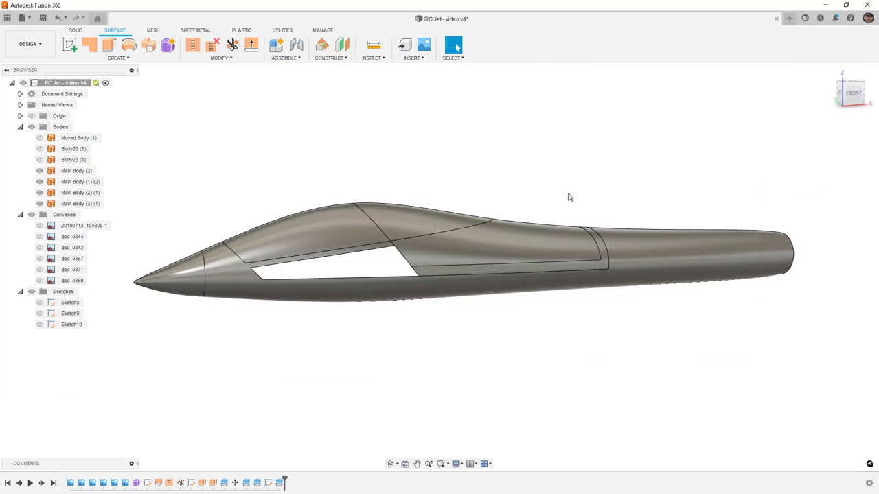
pyautogui.click(40, 171)
pyautogui.click(40, 171)
pyautogui.click(40, 172)
pyautogui.click(40, 172)
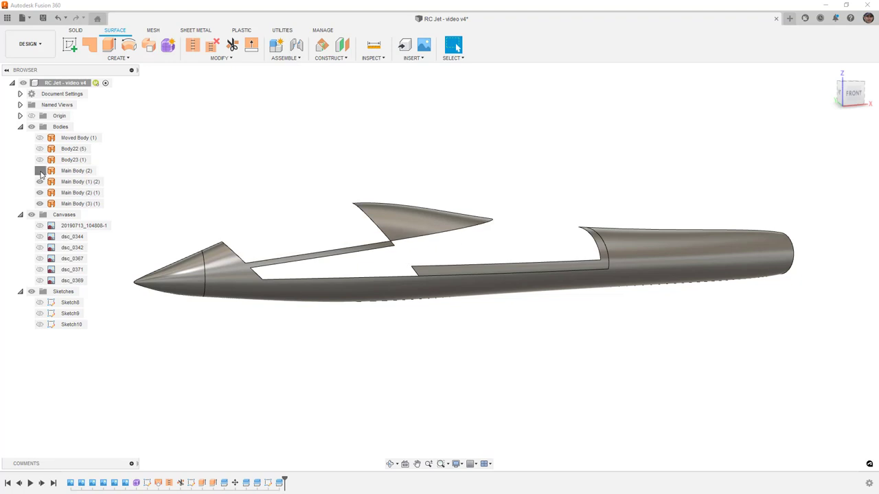
# Unstitch the cockpit surface Main Body (2) and inspect the resulting Body29 and Main Body (2) (1).
pyautogui.click(213, 47)
pyautogui.click(326, 227)
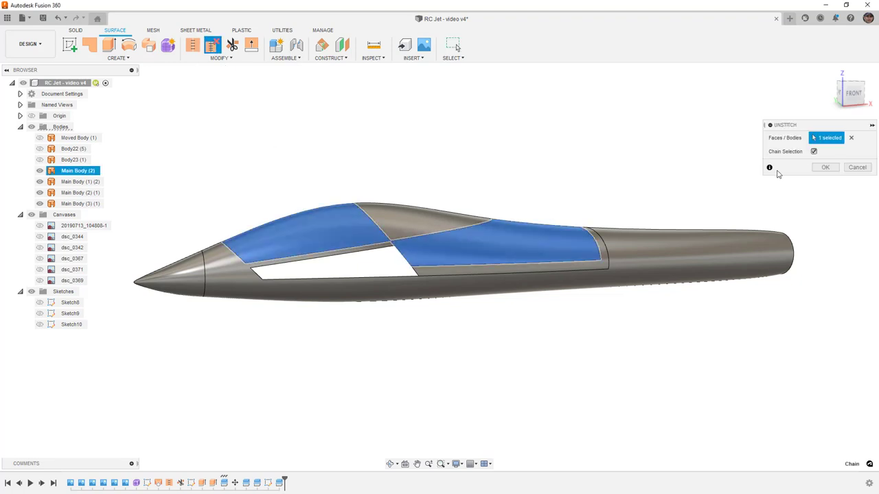
pyautogui.press('Return')
pyautogui.click(72, 215)
pyautogui.click(389, 221)
pyautogui.scroll(5, 388, 241)
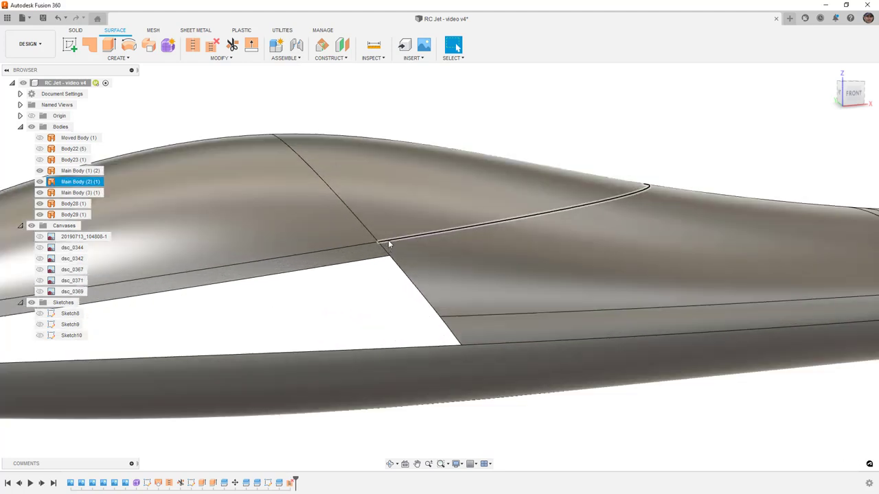
pyautogui.scroll(2, 382, 244)
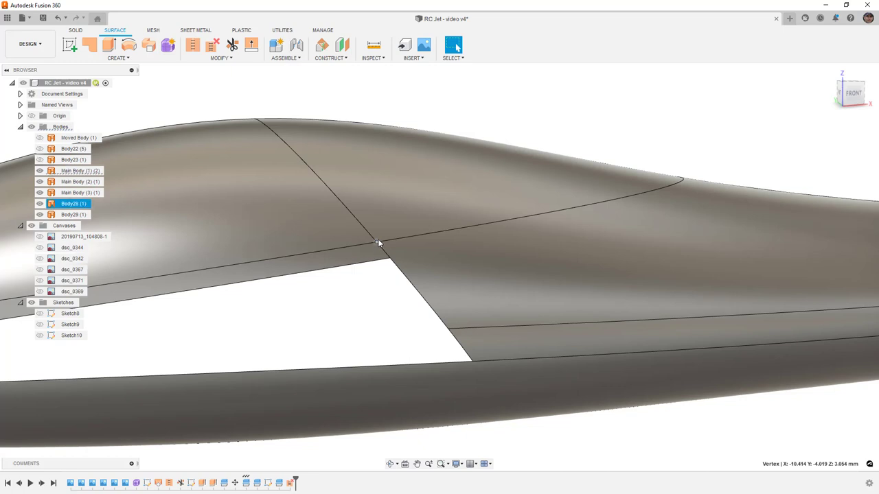
pyautogui.scroll(-5, 378, 241)
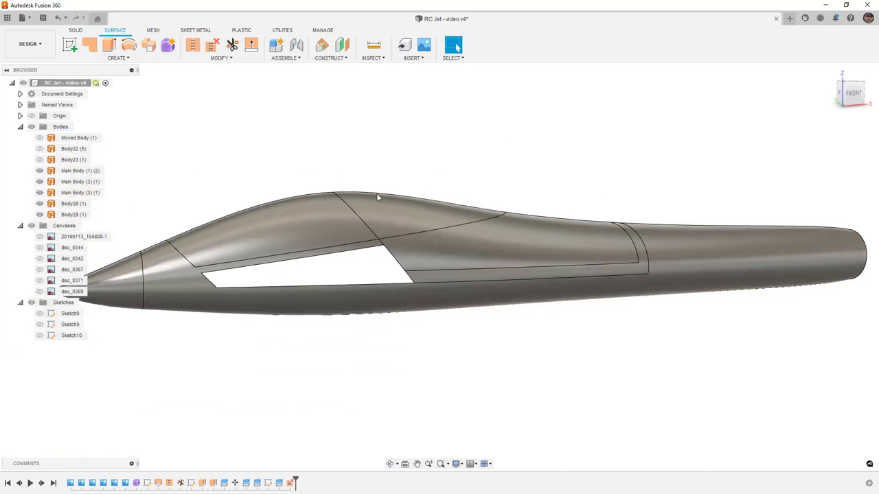
# Append keep1 to the names of the side strip body and canopy Body28.
pyautogui.click(301, 228)
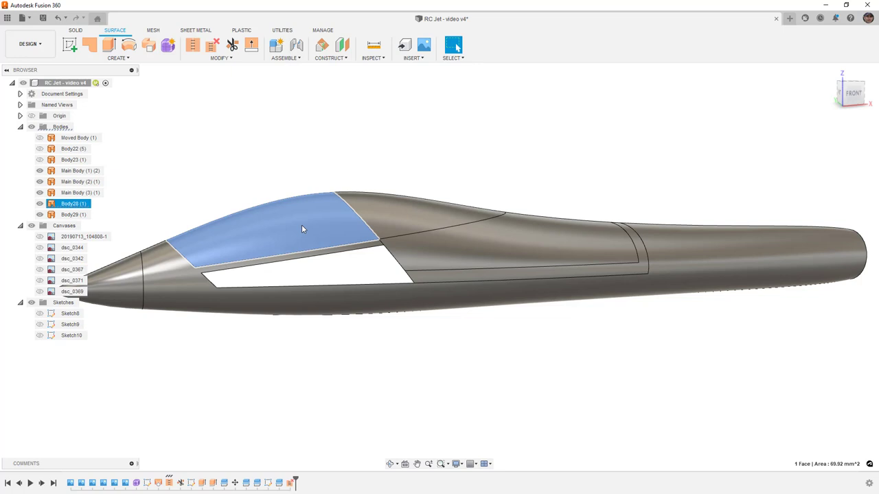
pyautogui.click(443, 280)
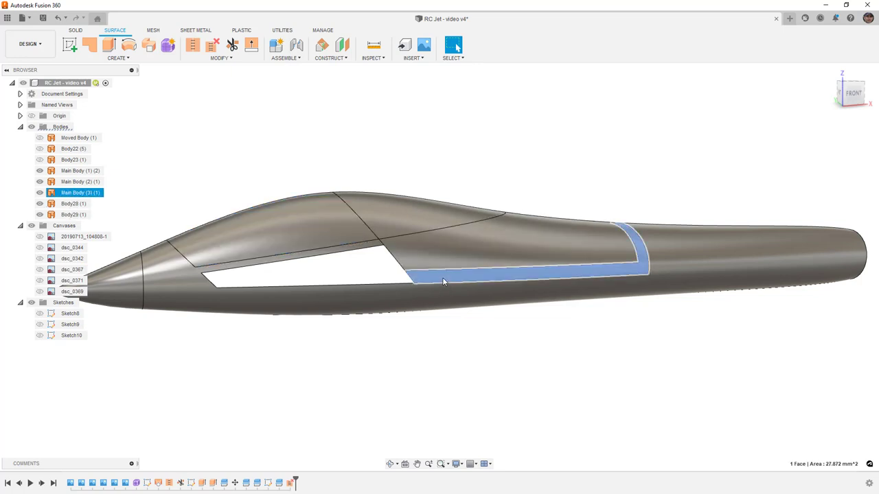
pyautogui.doubleClick(89, 192)
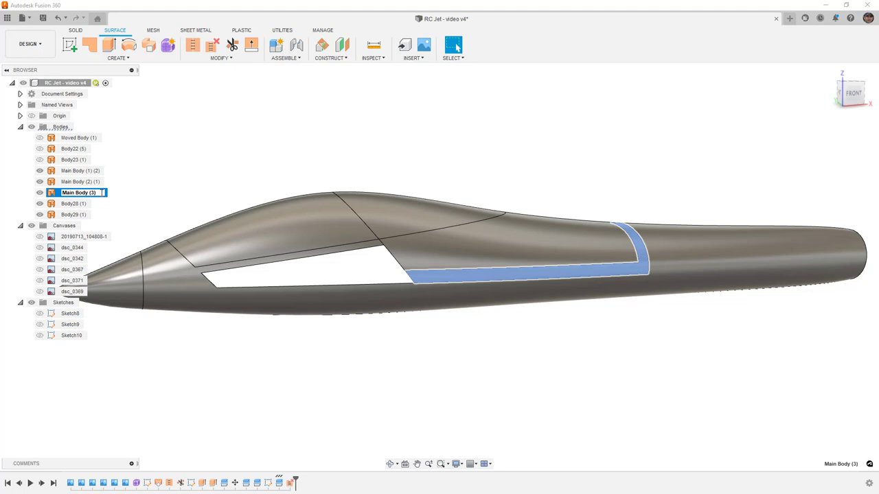
pyautogui.write('keep1')
pyautogui.press('Return')
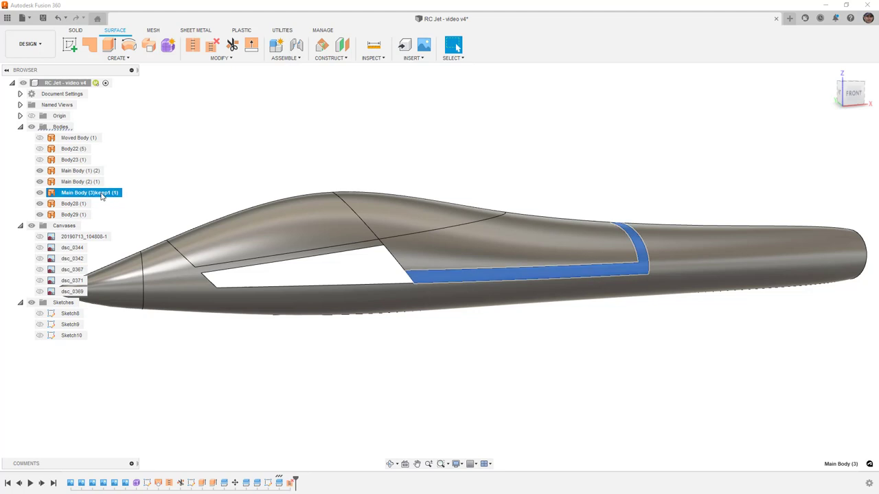
pyautogui.click(298, 221)
pyautogui.doubleClick(75, 203)
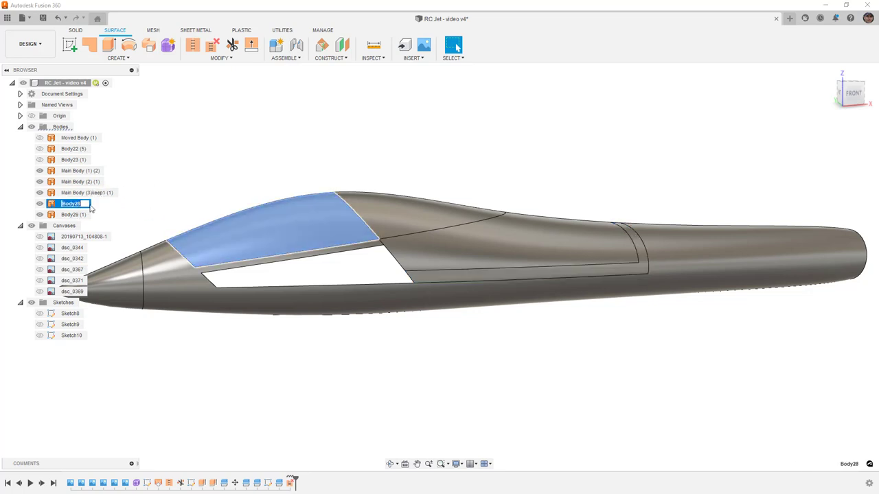
pyautogui.press('End')
pyautogui.write('keep1')
pyautogui.press('Return')
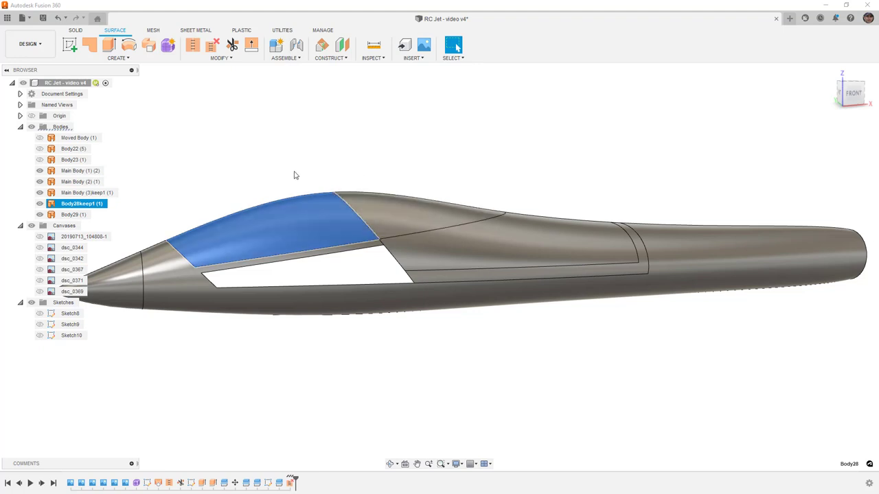
# Toggle Body28keep1 visibility to check the lower strip, then return to a straight front view.
pyautogui.click(39, 203)
pyautogui.click(444, 278)
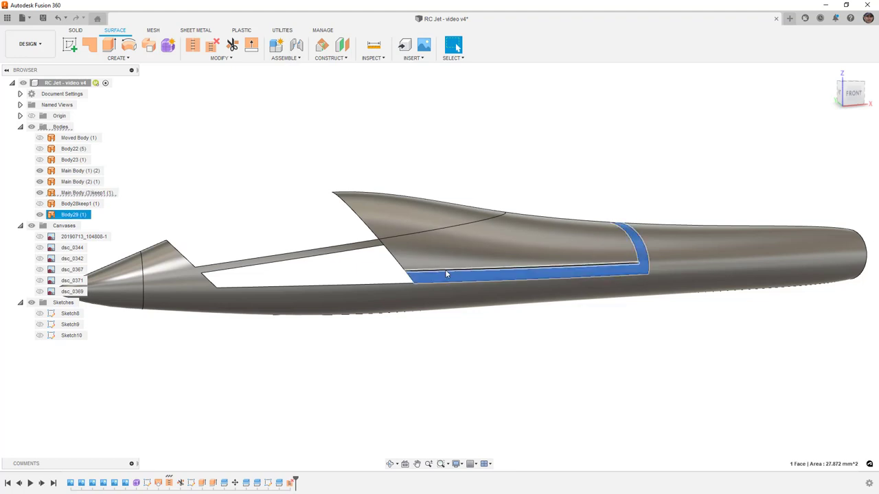
pyautogui.click(38, 204)
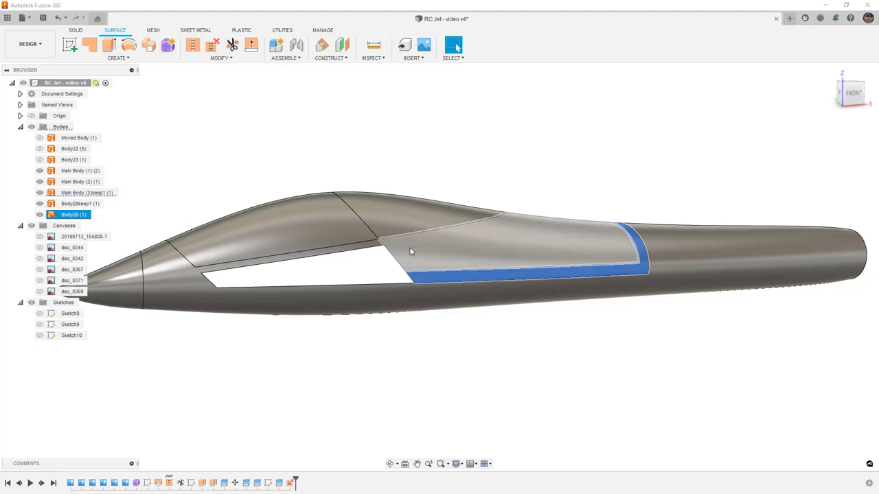
pyautogui.keyDown('shift'); pyautogui.moveTo(409, 270); pyautogui.dragTo(509, 268, button='middle'); pyautogui.keyUp('shift')
pyautogui.scroll(3, 509, 268)
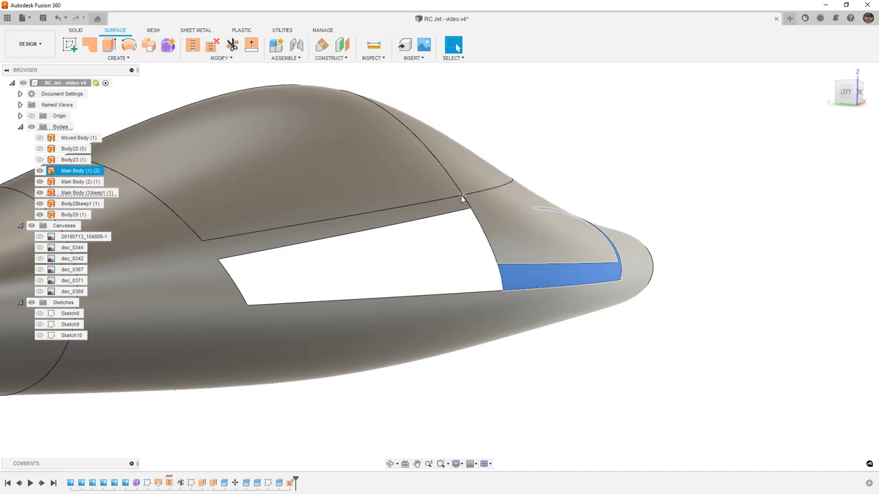
pyautogui.keyDown('shift'); pyautogui.moveTo(505, 190); pyautogui.dragTo(467, 219, button='middle'); pyautogui.keyUp('shift')
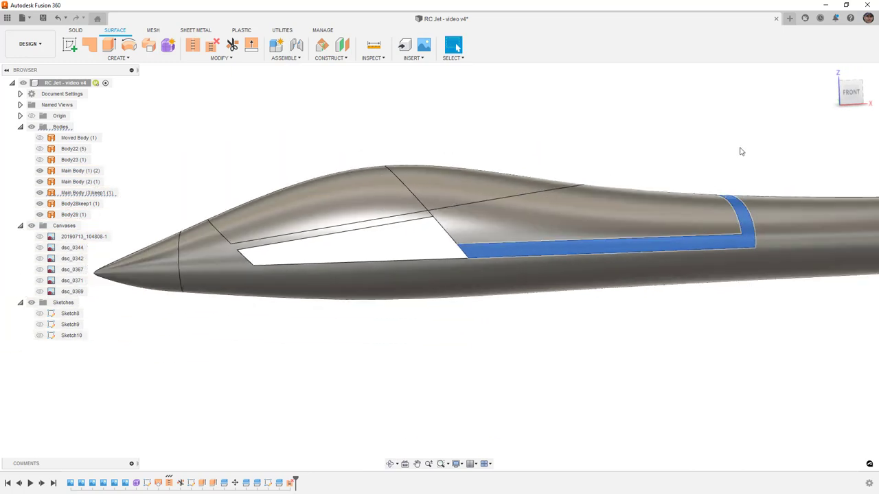
pyautogui.click(850, 93)
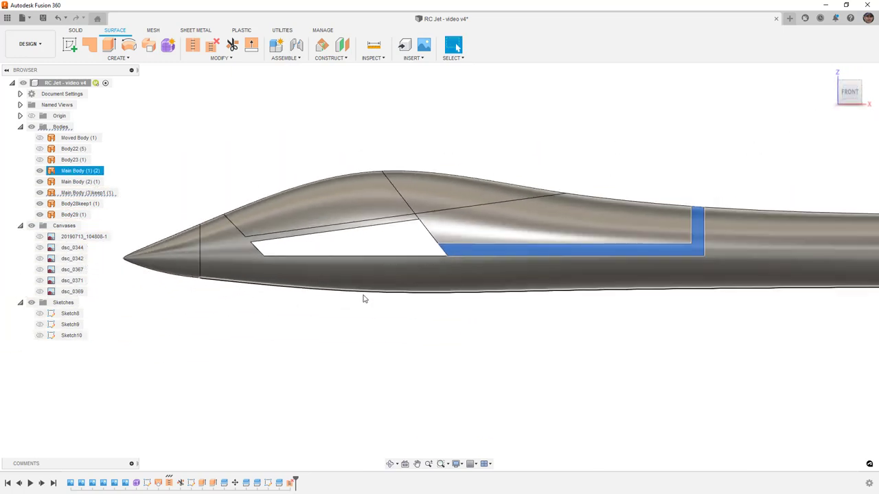
pyautogui.scroll(-3, 364, 302)
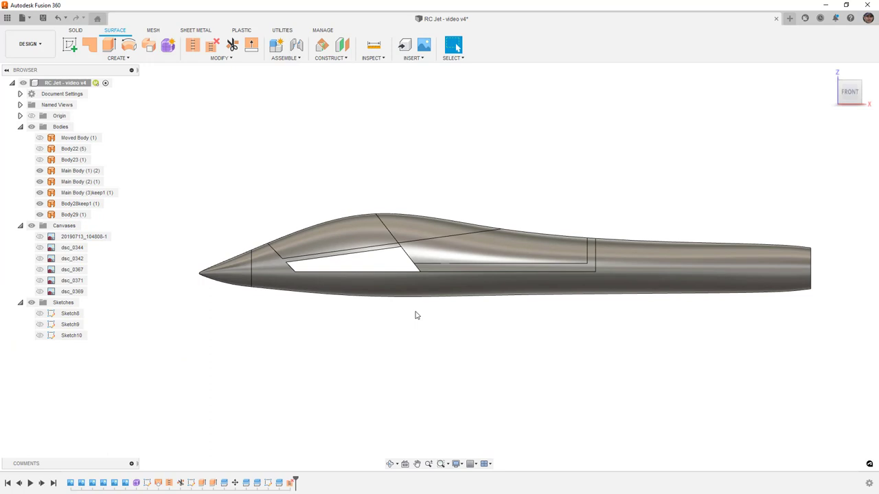
pyautogui.click(39, 247)
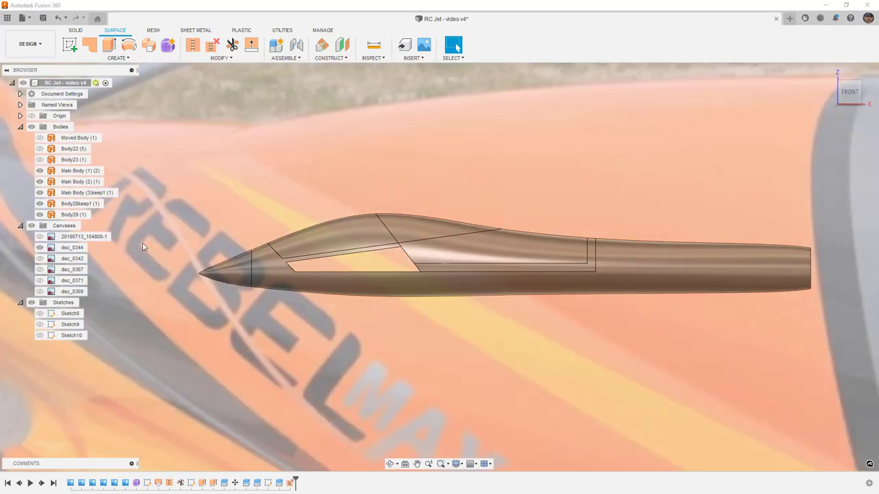
pyautogui.scroll(-5, 442, 303)
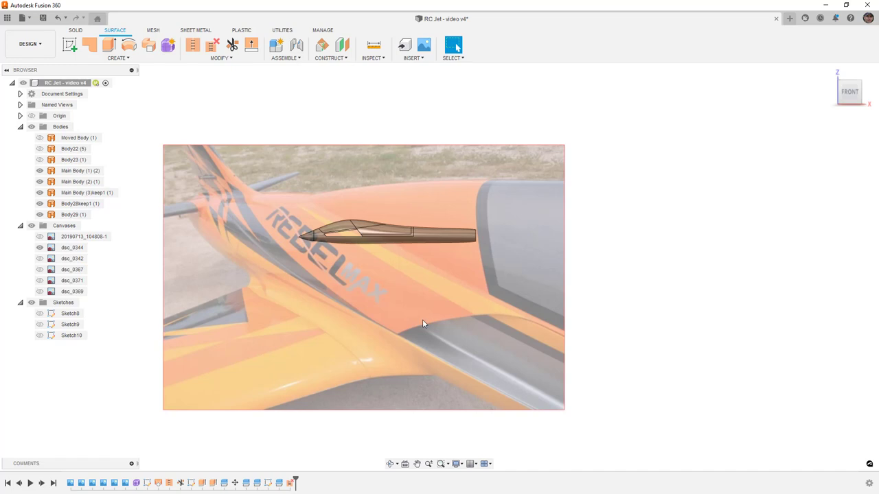
pyautogui.click(39, 247)
pyautogui.click(358, 231)
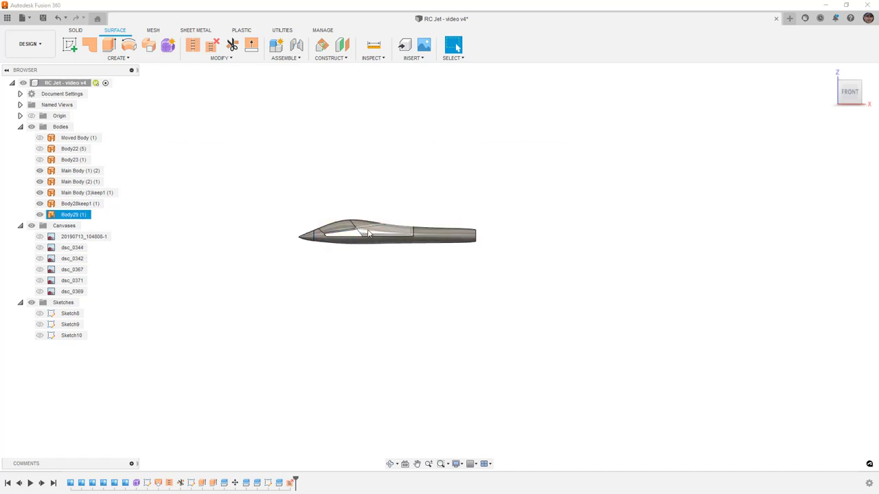
pyautogui.scroll(3, 354, 236)
pyautogui.scroll(4, 354, 235)
pyautogui.click(345, 241)
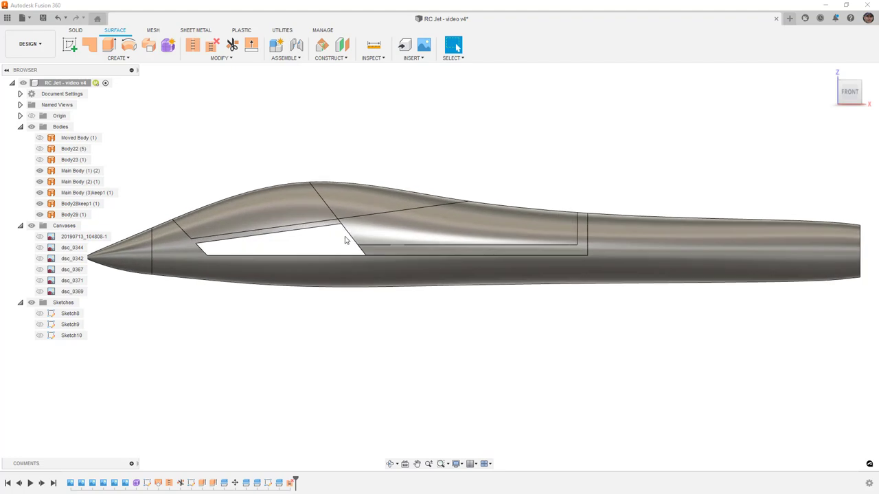
pyautogui.click(198, 249)
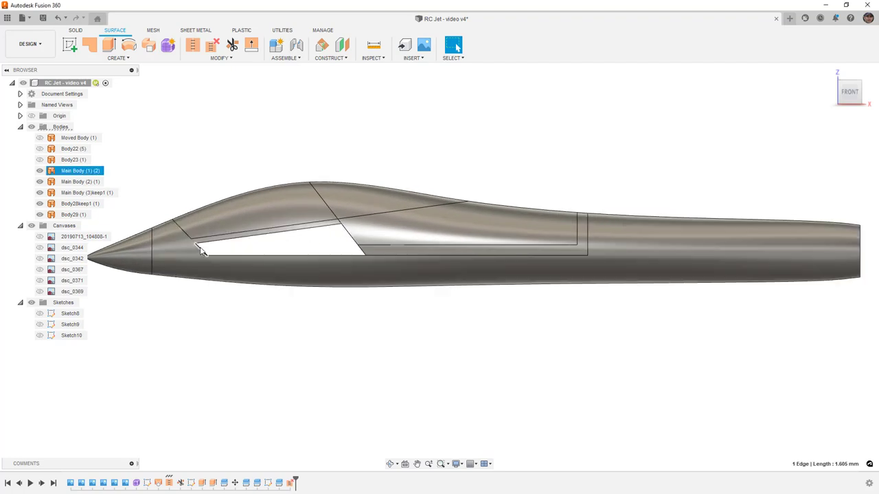
pyautogui.keyDown('shift'); pyautogui.moveTo(232, 247); pyautogui.dragTo(68, 232, button='middle'); pyautogui.keyUp('shift')
pyautogui.click(42, 149)
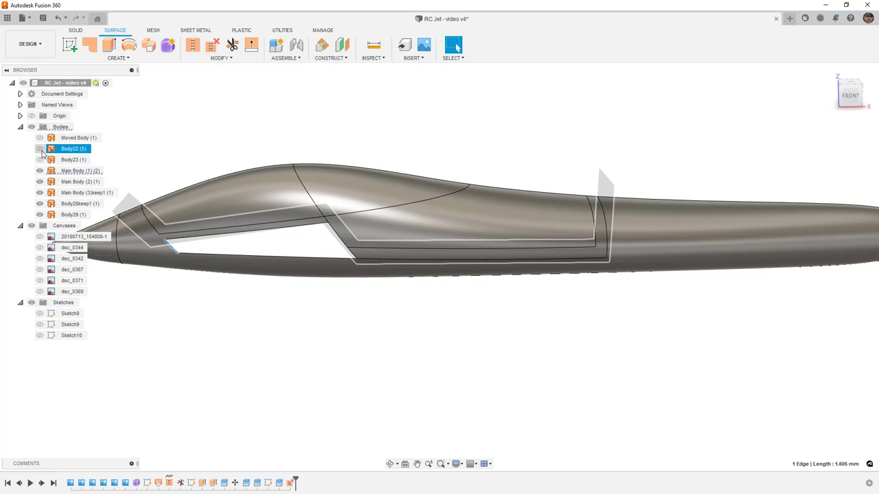
# Select the main fuselage and Body29 surface, orbiting slightly to see the tail end.
pyautogui.press('Escape')
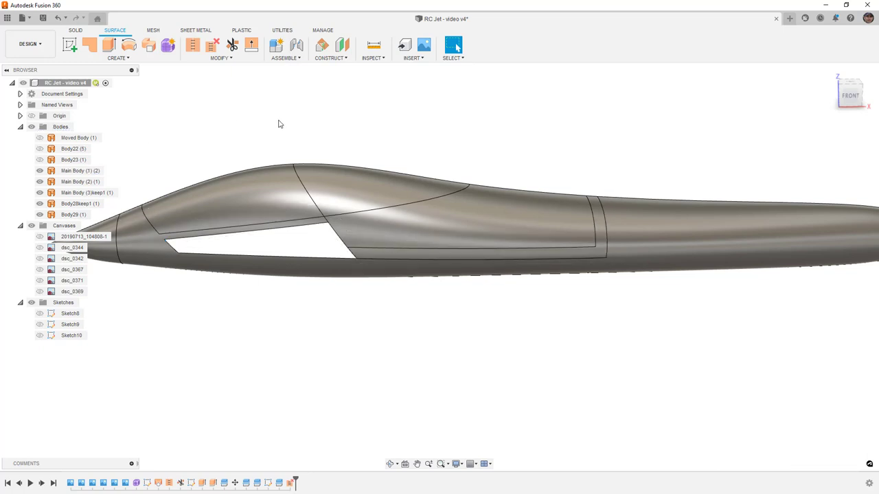
pyautogui.click(170, 249)
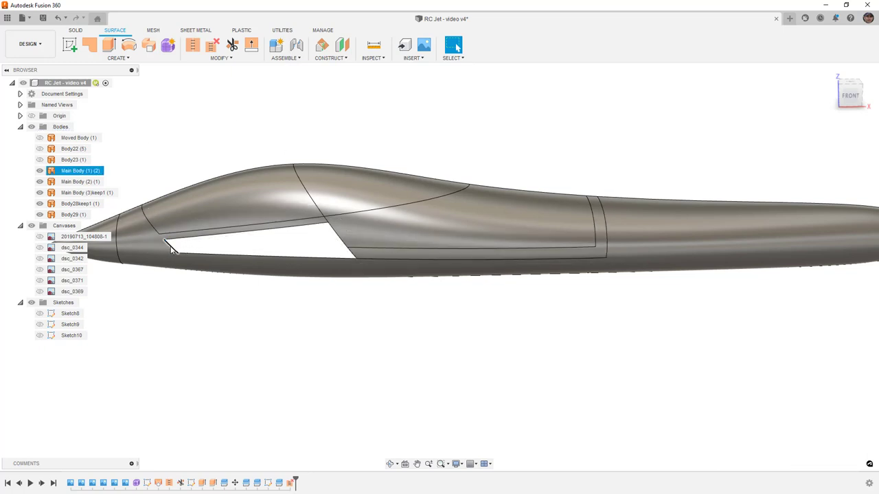
pyautogui.click(342, 236)
pyautogui.keyDown('shift'); pyautogui.moveTo(356, 240); pyautogui.dragTo(365, 232, button='middle'); pyautogui.keyUp('shift')
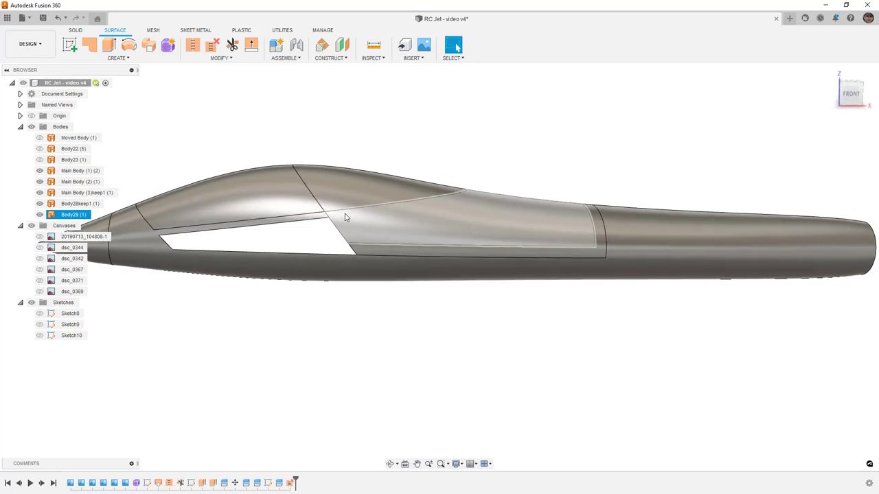
pyautogui.press('Escape')
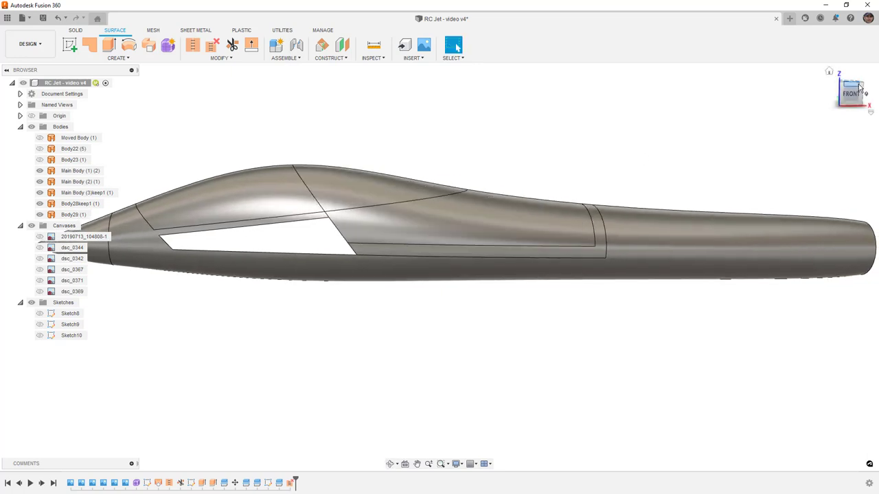
# In a zoomed front view, inspect the canopy corner edge and Body29's side face.
pyautogui.click(848, 91)
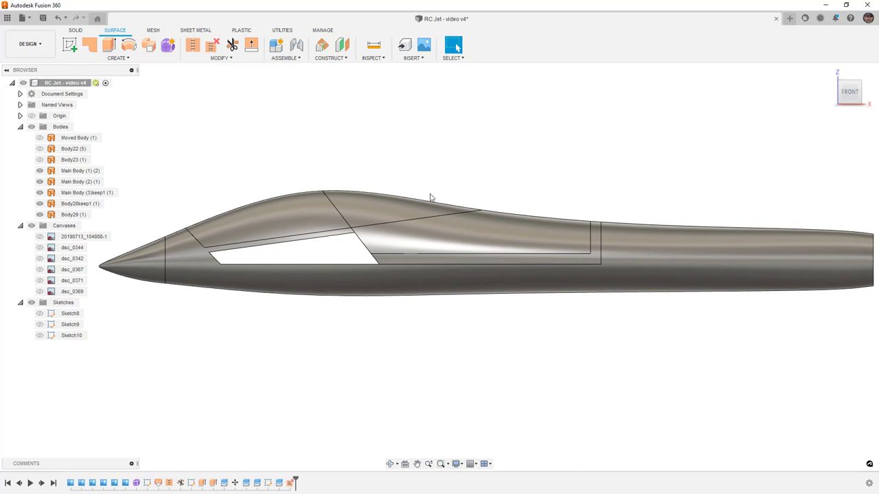
pyautogui.scroll(3, 447, 214)
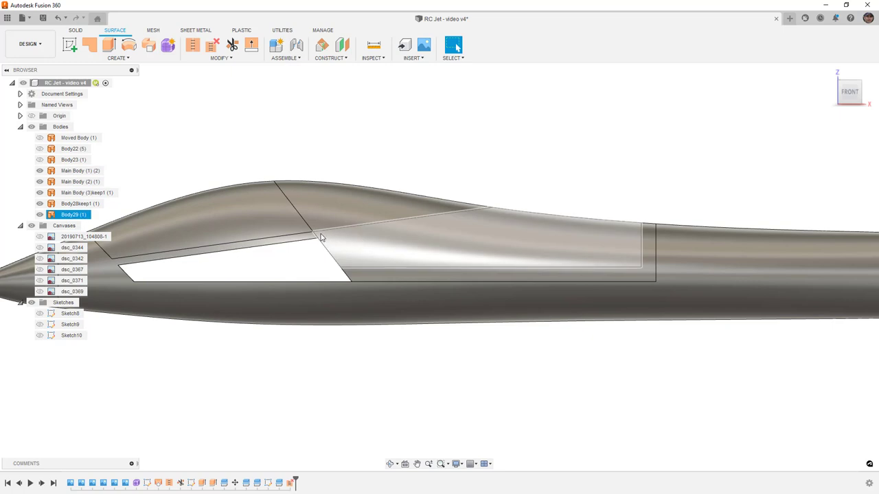
pyautogui.scroll(2, 320, 237)
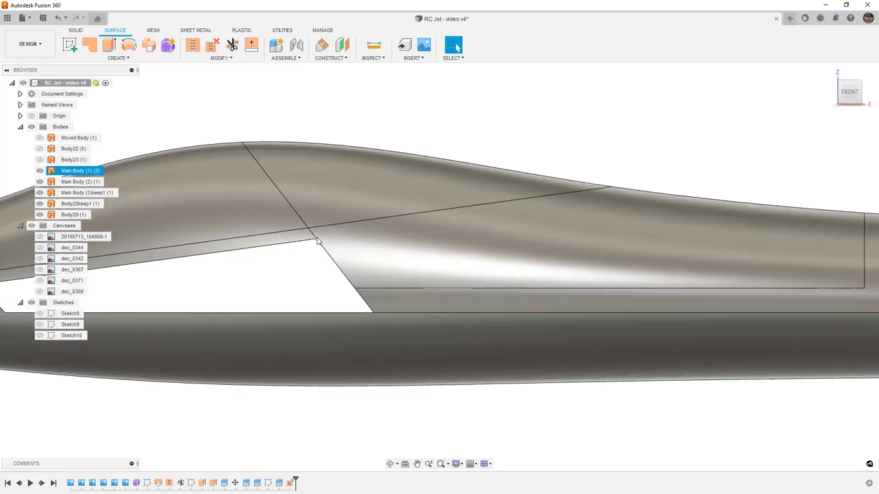
pyautogui.click(314, 237)
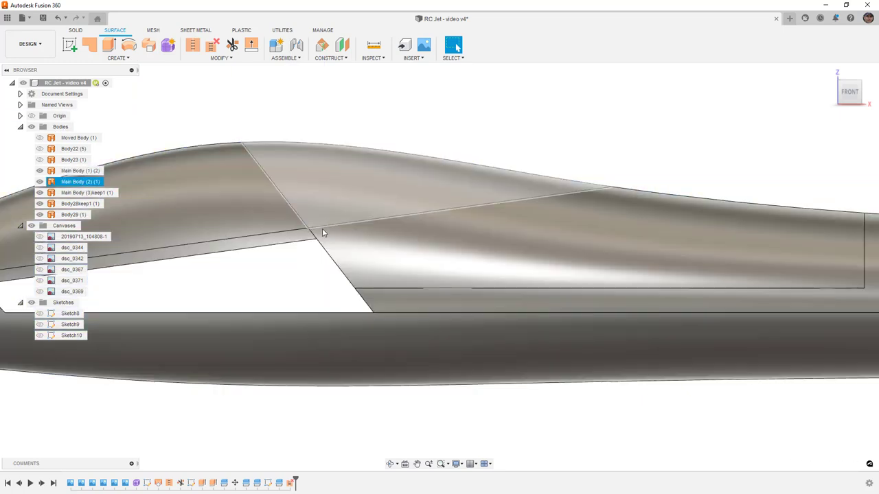
pyautogui.click(309, 236)
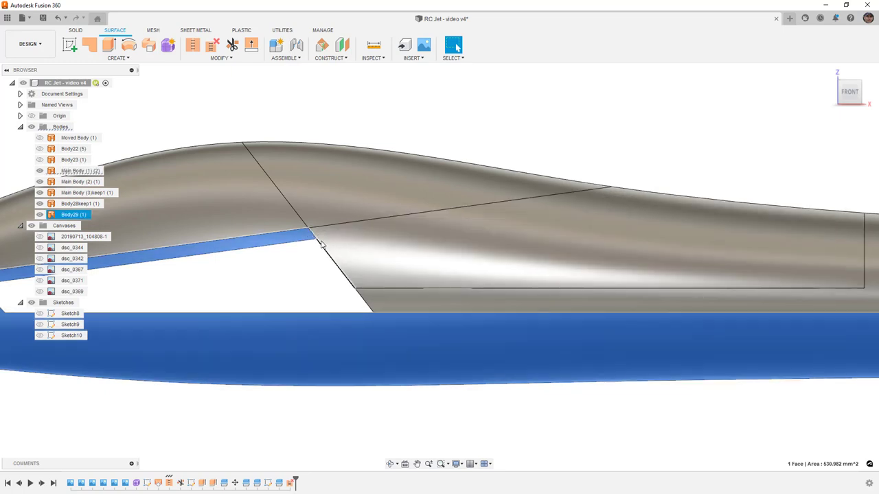
pyautogui.click(384, 136)
# Show Sketch9 again and start a sketch on the fuselage side plane with the canopy edge line projected.
pyautogui.click(42, 326)
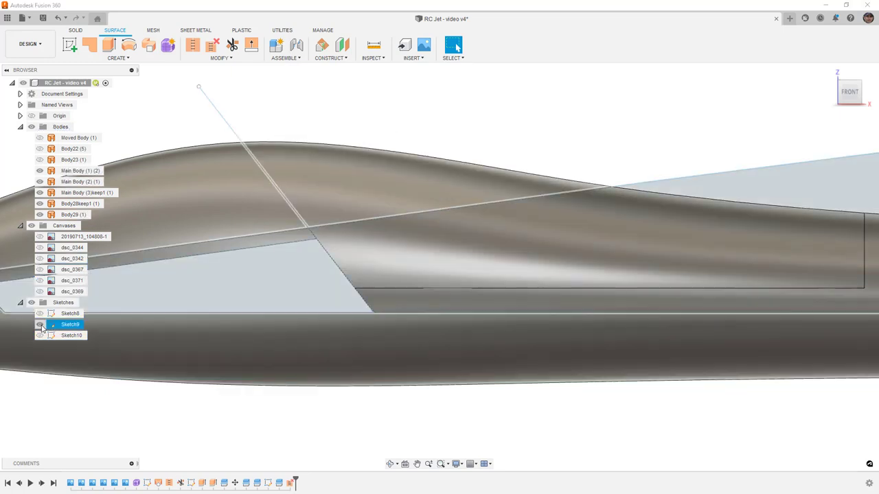
pyautogui.scroll(-4, 256, 275)
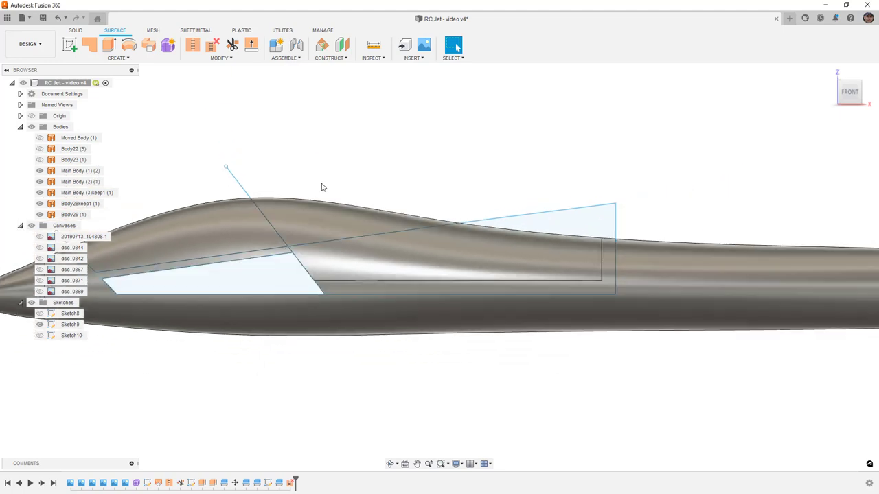
pyautogui.click(70, 45)
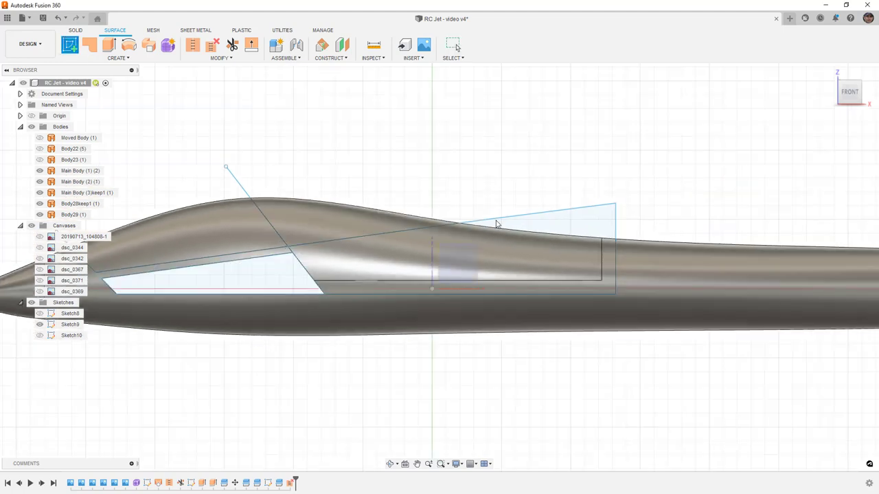
pyautogui.click(467, 262)
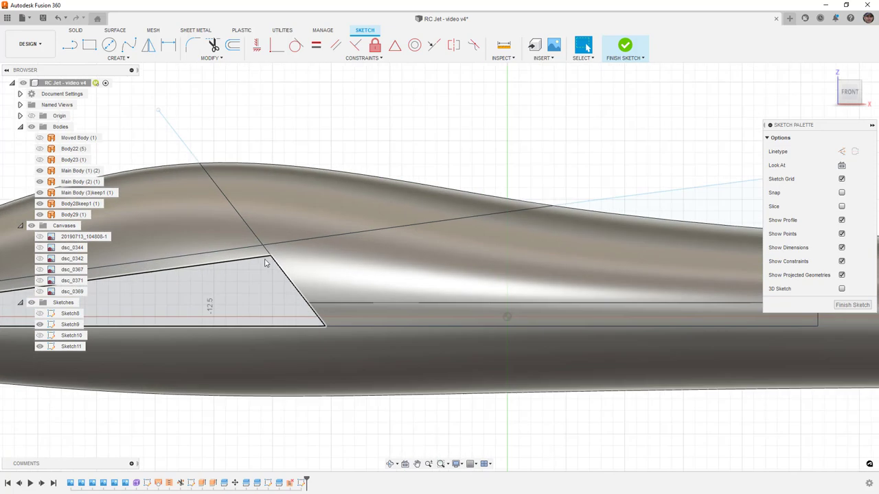
pyautogui.click(262, 261)
pyautogui.scroll(-3, 274, 261)
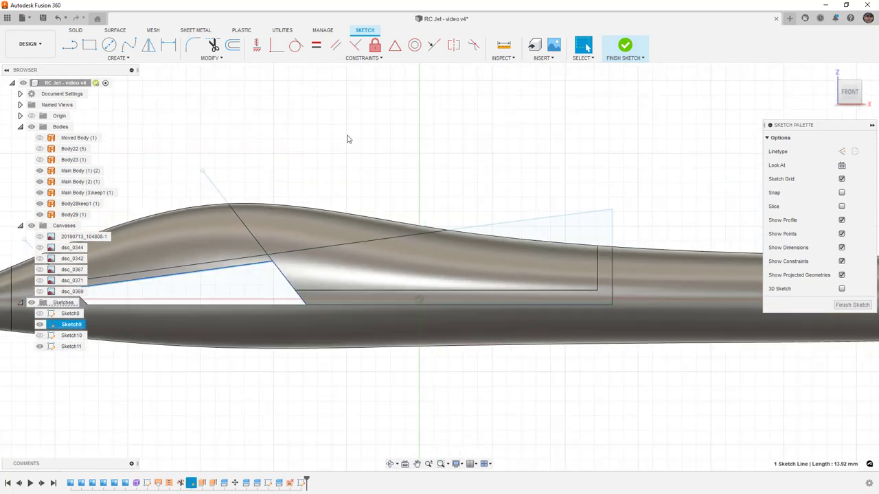
pyautogui.press('p')
pyautogui.press('Escape')
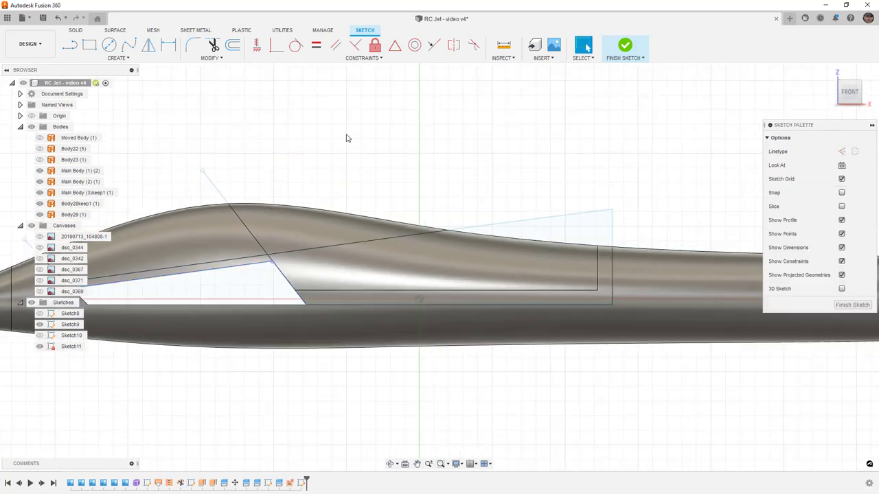
# Draw a line from the canopy corner aft along the canopy edge and finish Sketch11.
pyautogui.press('l')
pyautogui.click(272, 261)
pyautogui.click(506, 230)
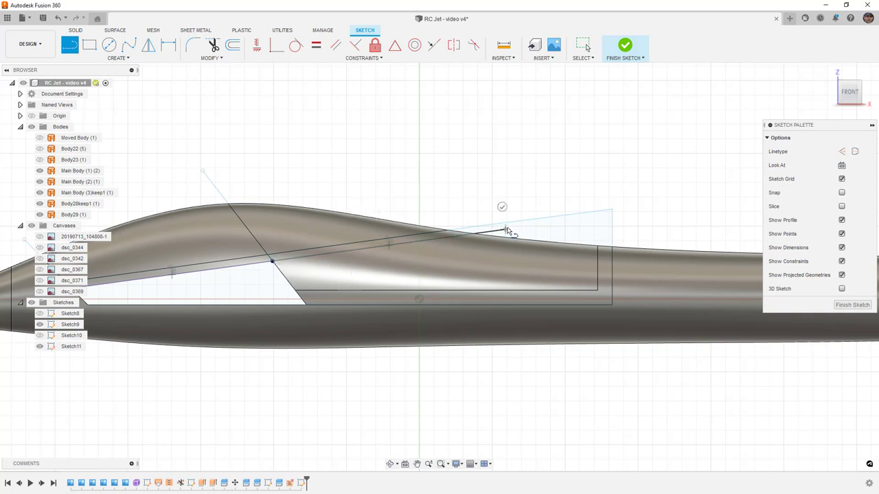
pyautogui.press('Escape')
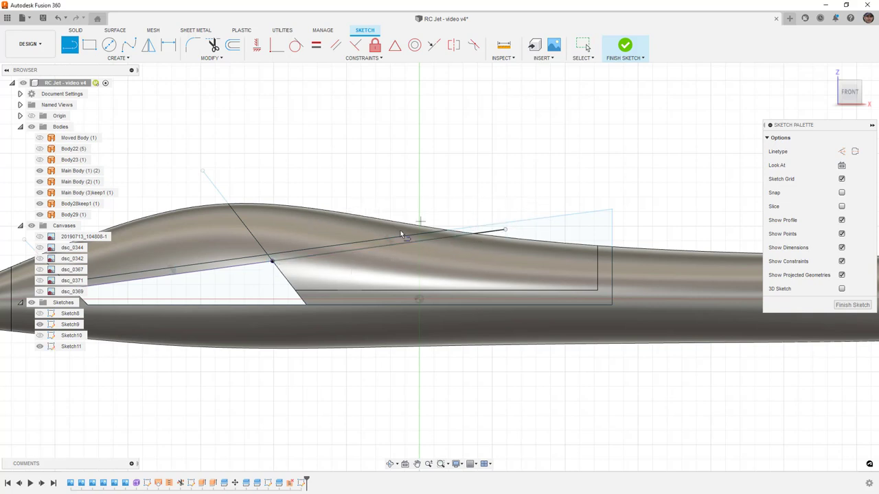
pyautogui.click(625, 45)
# Select Body29's large side face to inspect it, then clear the selection.
pyautogui.click(198, 222)
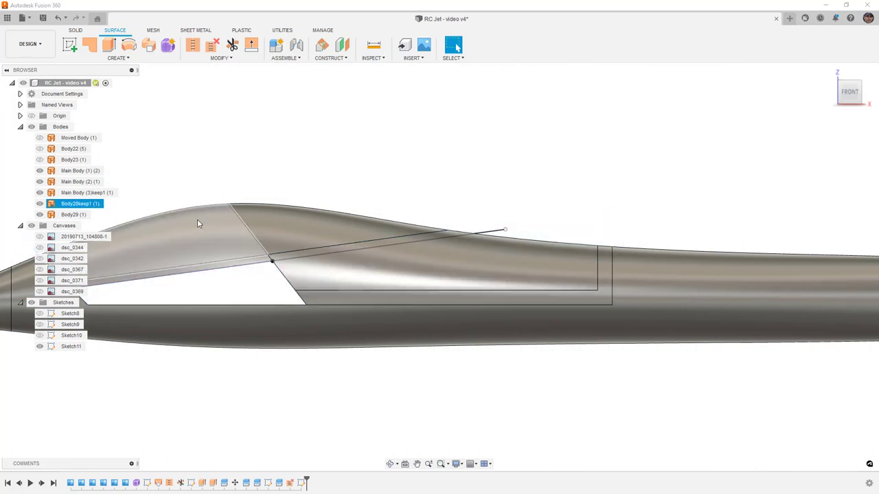
pyautogui.scroll(2, 272, 260)
pyautogui.click(278, 269)
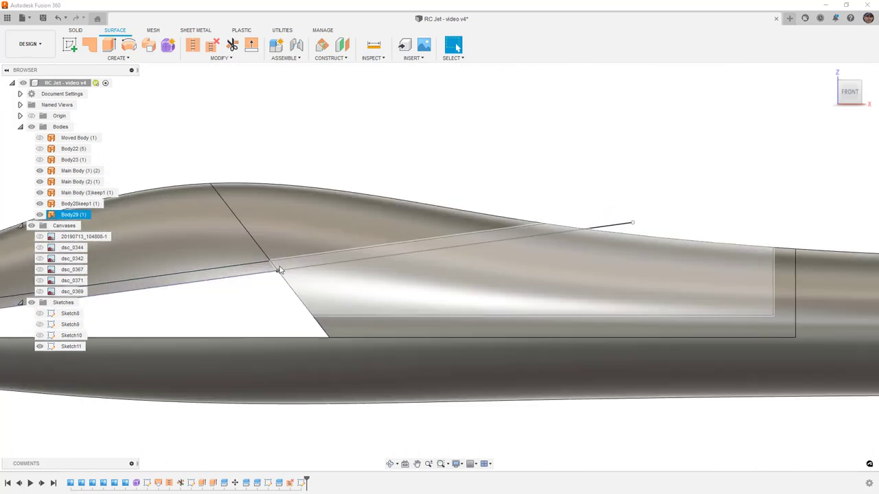
pyautogui.click(340, 282)
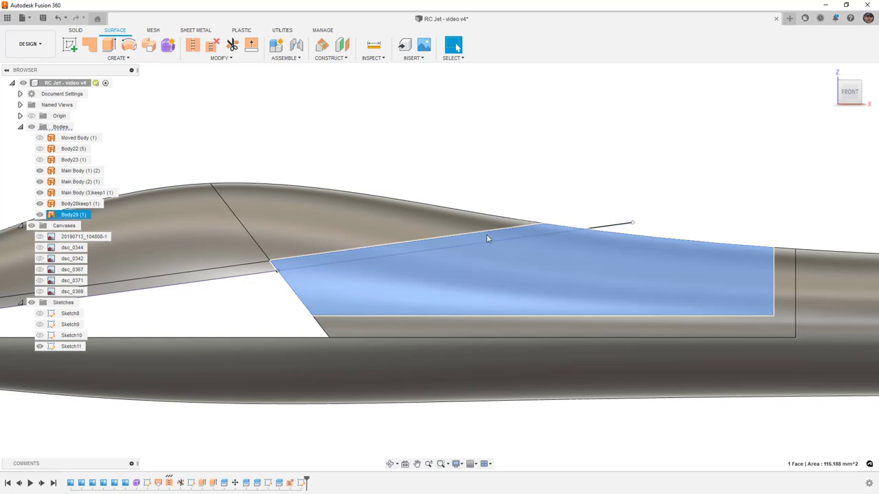
pyautogui.click(517, 188)
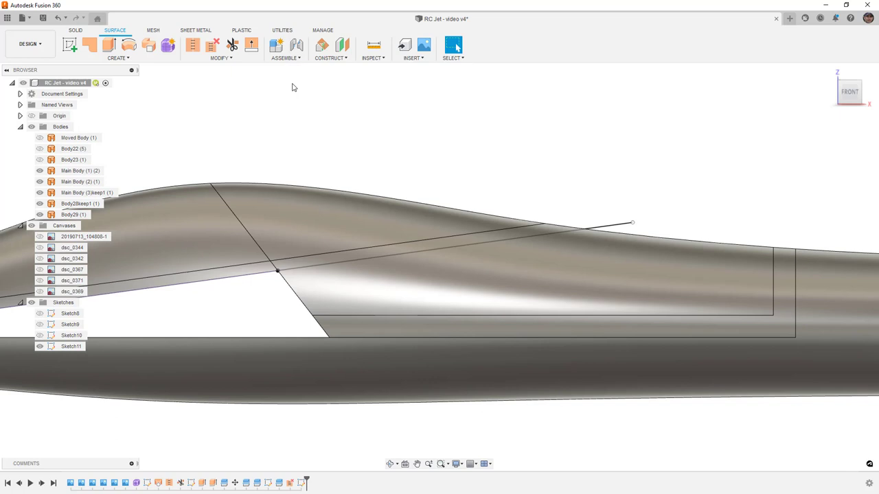
# Split Body29's large side face with the Sketch11 line and check the lower piece left behind.
pyautogui.click(219, 58)
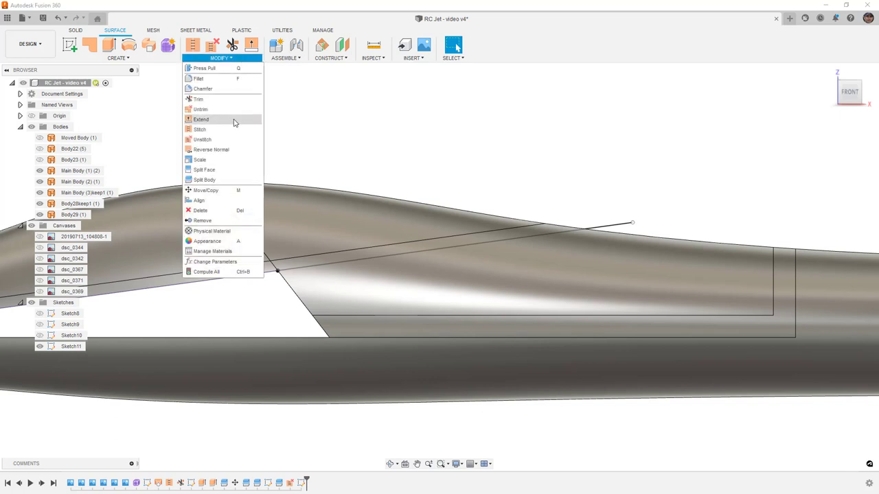
pyautogui.click(225, 170)
pyautogui.click(590, 251)
pyautogui.click(827, 151)
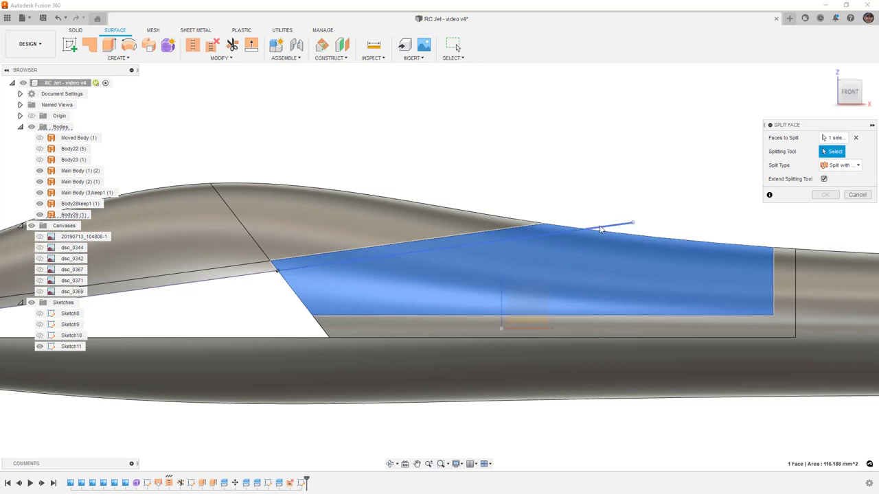
pyautogui.click(602, 225)
pyautogui.click(825, 194)
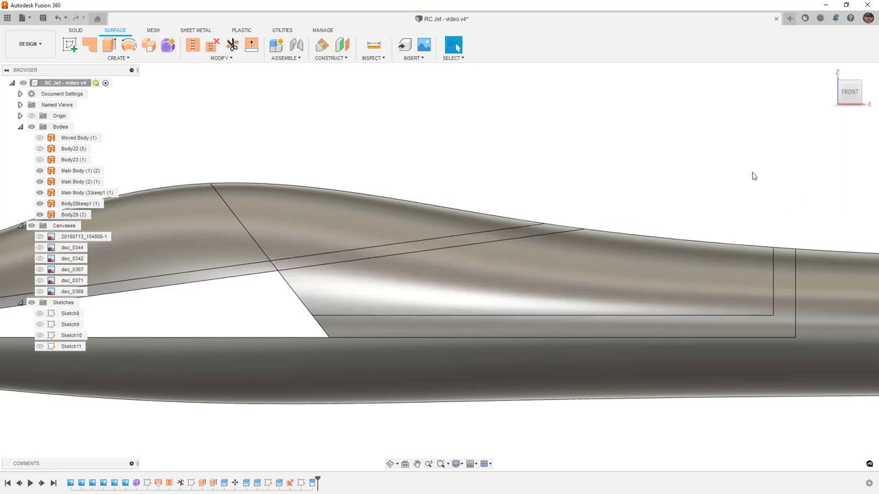
pyautogui.click(517, 258)
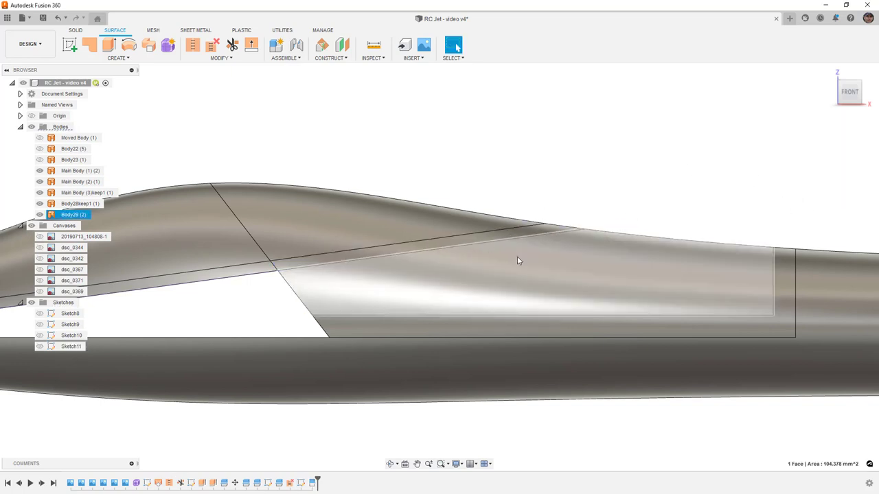
pyautogui.click(242, 150)
pyautogui.click(162, 59)
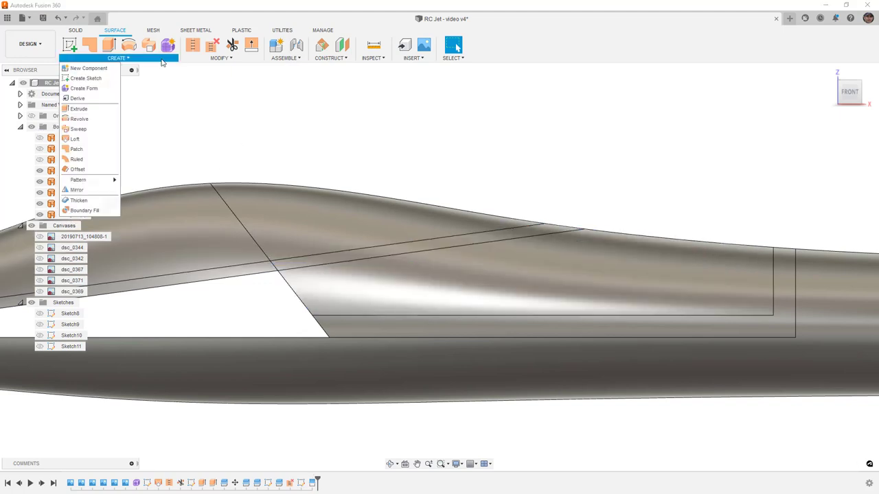
pyautogui.click(103, 169)
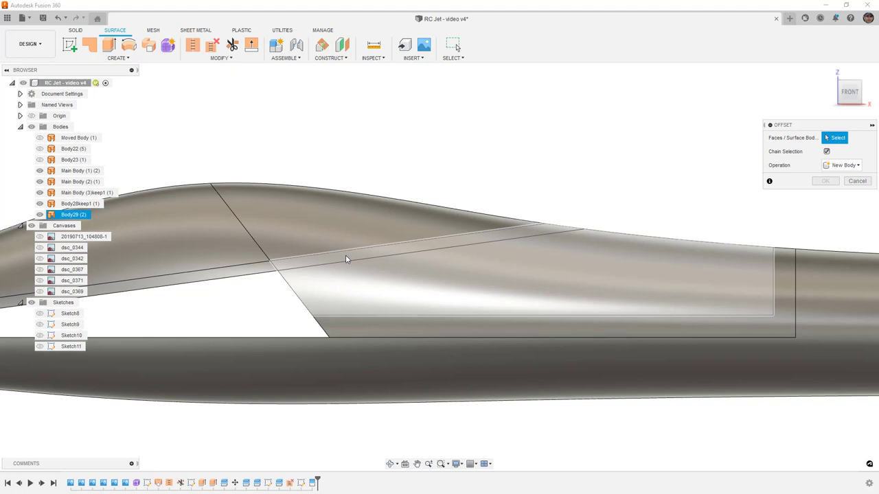
pyautogui.click(826, 151)
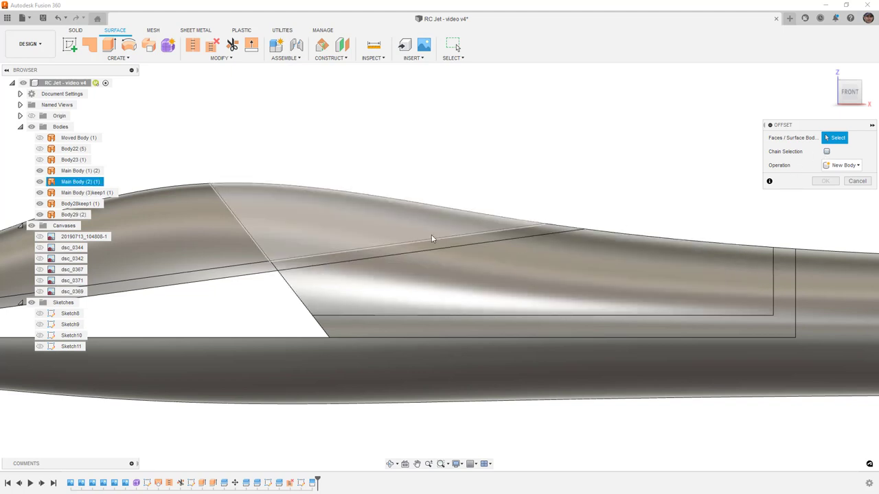
pyautogui.click(392, 246)
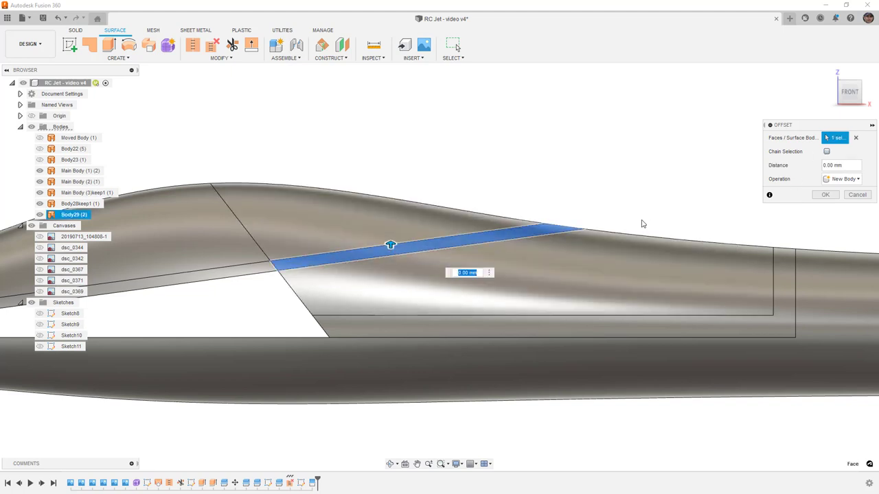
pyautogui.click(825, 194)
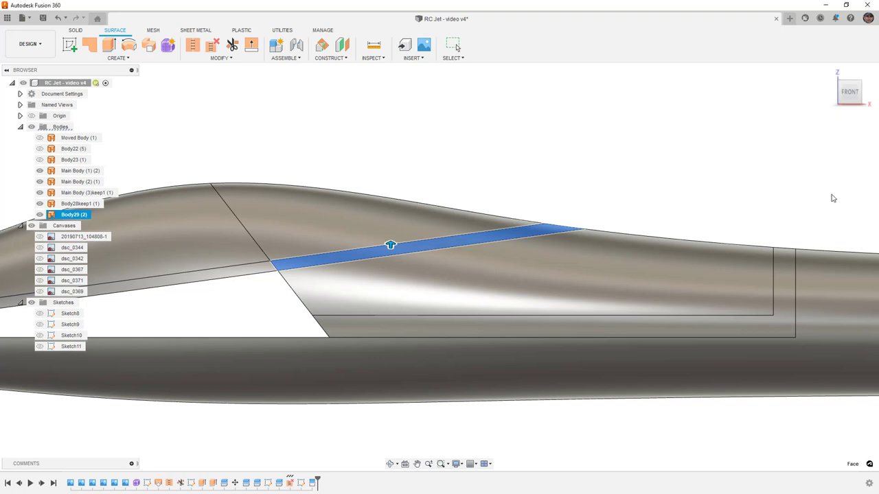
pyautogui.doubleClick(73, 225)
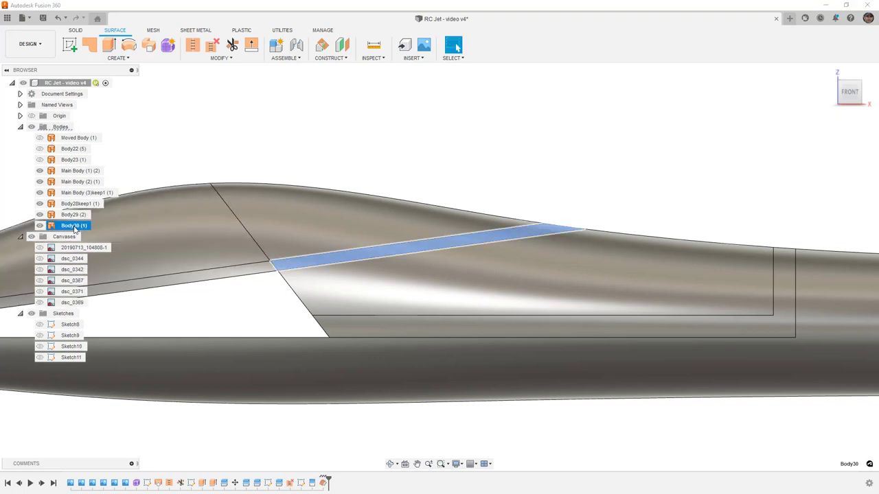
pyautogui.write('FaceCopy')
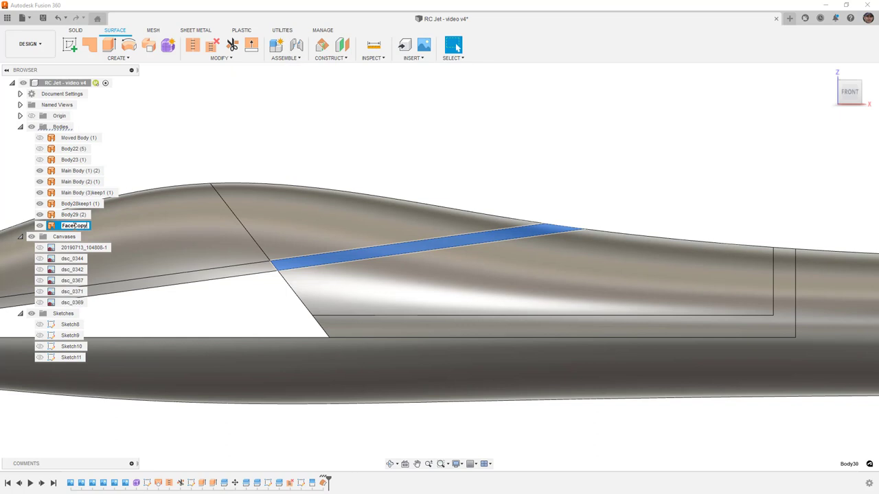
pyautogui.keyDown('ctrl'); pyautogui.click(80, 203); pyautogui.keyUp('ctrl')
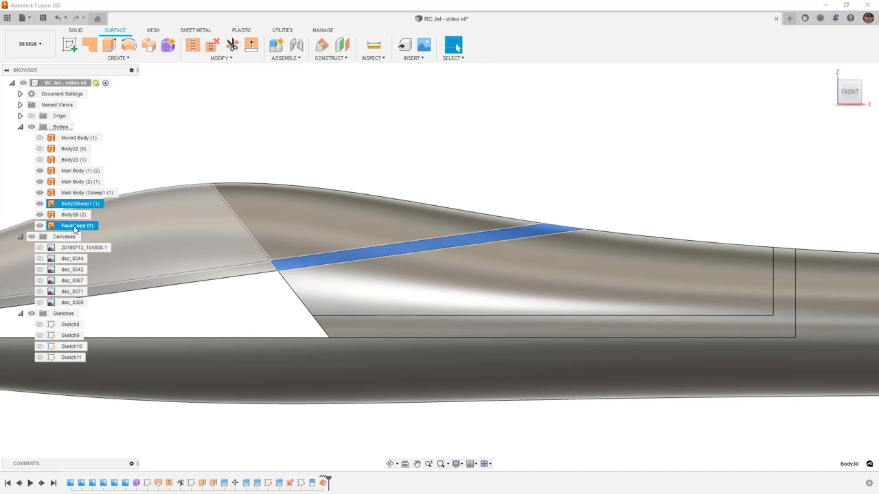
pyautogui.click(269, 144)
pyautogui.click(295, 237)
pyautogui.keyDown('shift'); pyautogui.moveTo(295, 236); pyautogui.dragTo(276, 274, button='middle'); pyautogui.keyUp('shift')
pyautogui.click(276, 274)
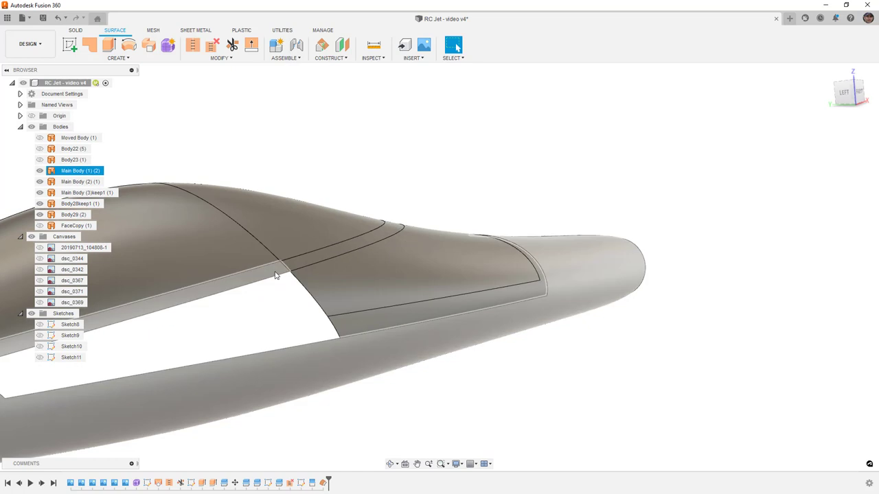
pyautogui.click(278, 277)
pyautogui.click(326, 255)
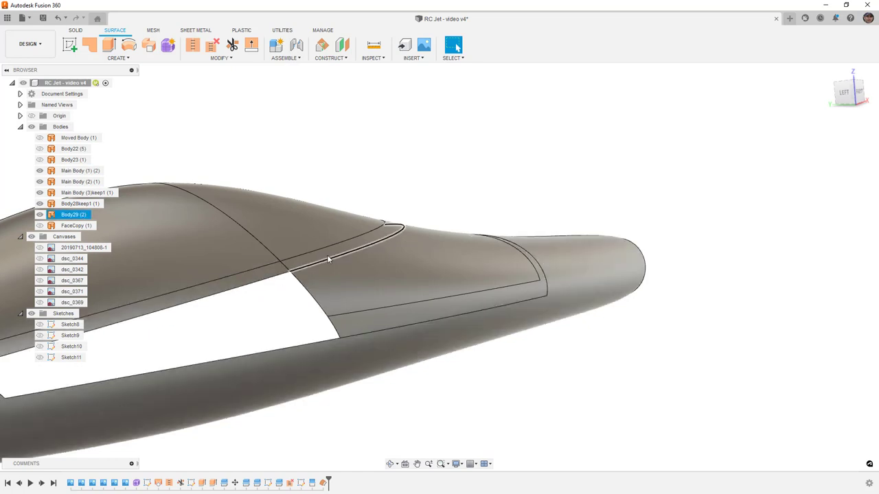
pyautogui.keyDown('shift'); pyautogui.moveTo(365, 273); pyautogui.dragTo(313, 259, button='middle'); pyautogui.keyUp('shift')
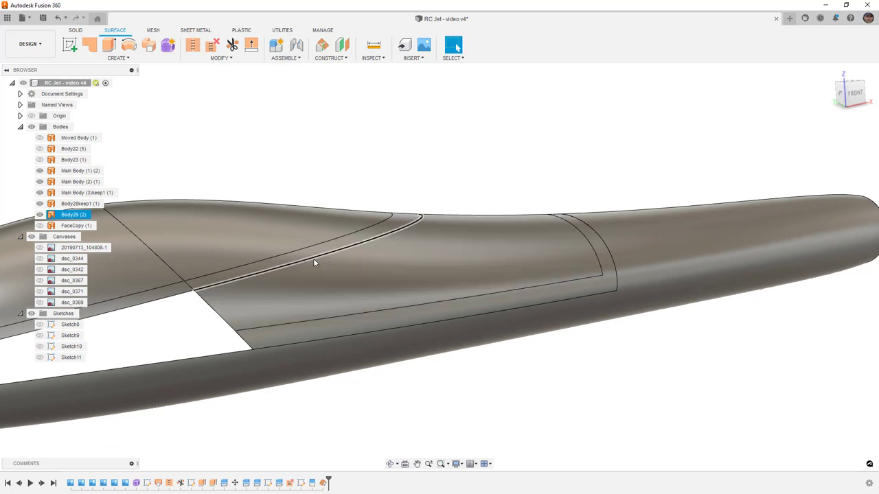
pyautogui.click(313, 255)
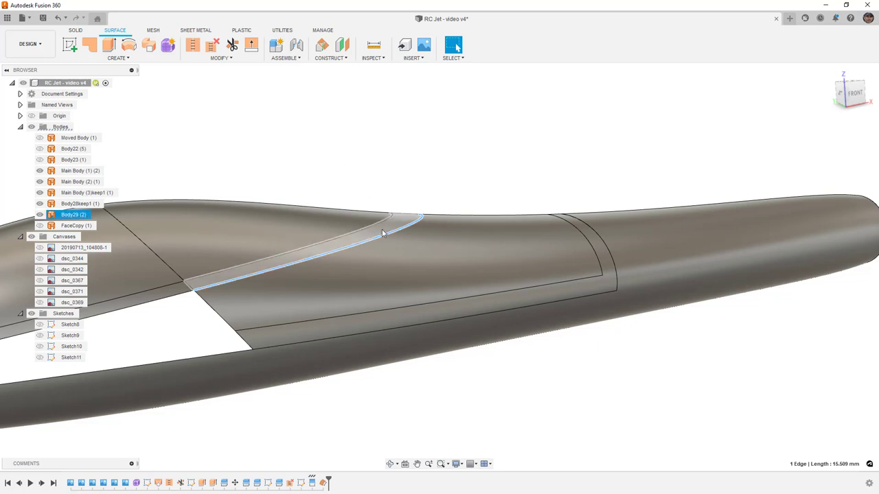
pyautogui.click(405, 191)
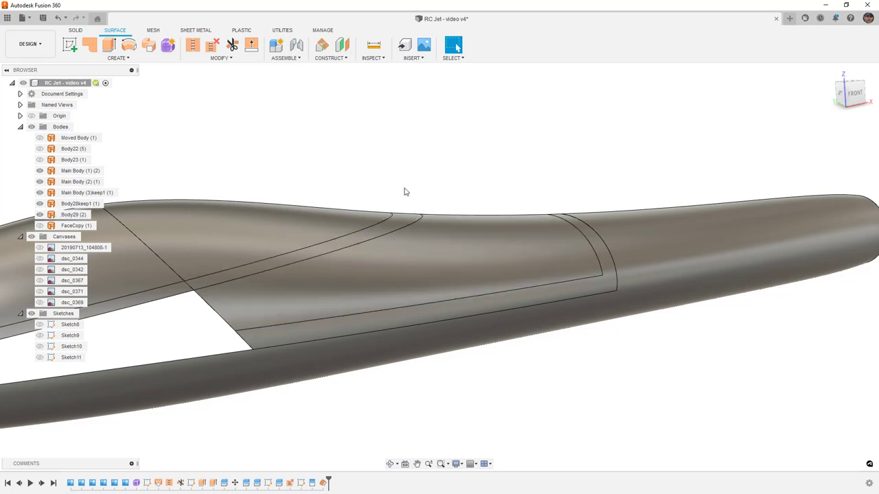
pyautogui.click(855, 94)
# Measure the upper canopy face (58.839 mm²) and its lower edge, then start a new sketch.
pyautogui.click(289, 211)
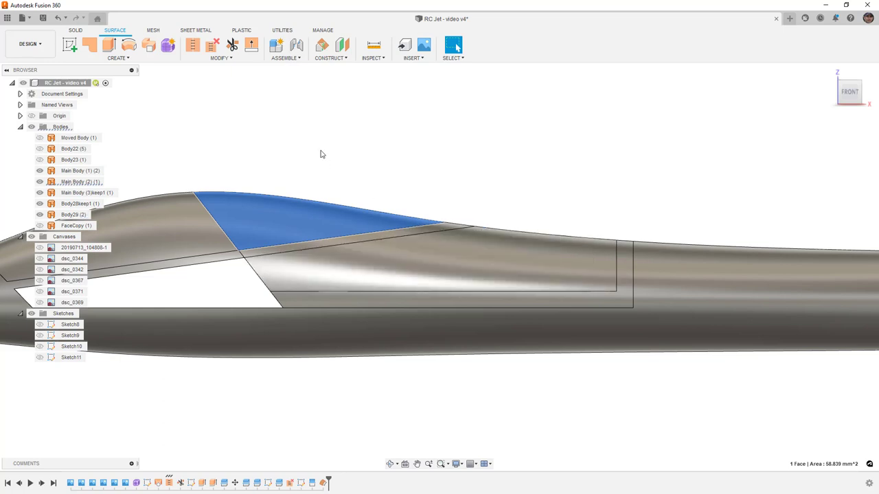
pyautogui.click(255, 253)
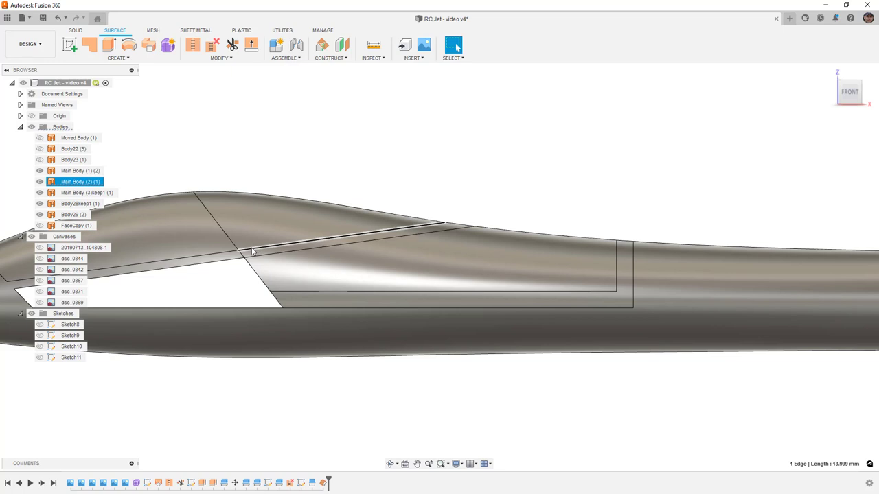
pyautogui.scroll(2, 252, 252)
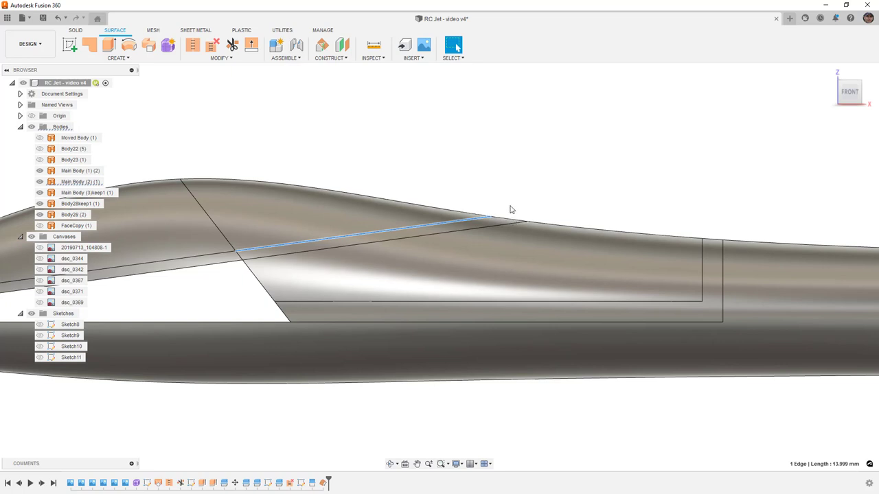
pyautogui.click(288, 158)
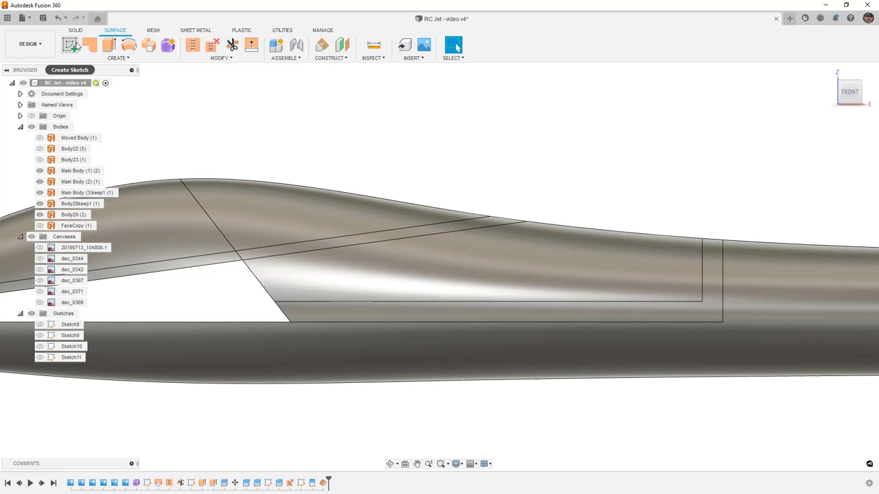
pyautogui.click(235, 193)
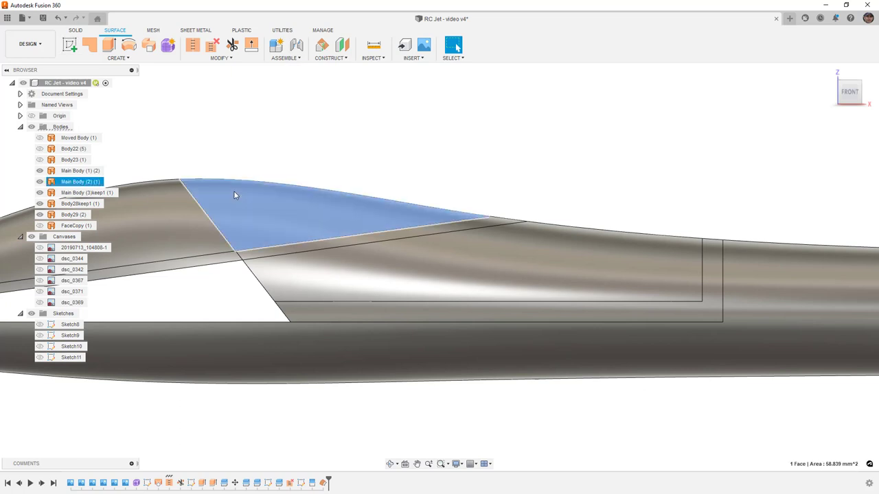
pyautogui.click(70, 46)
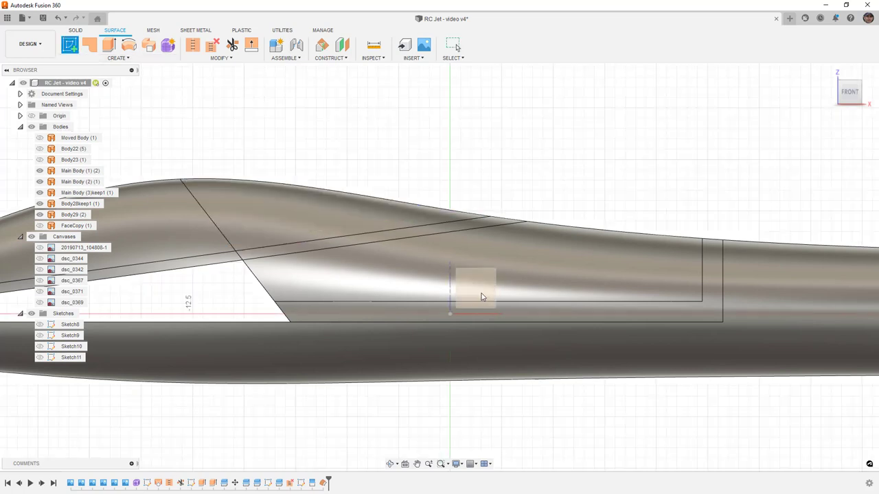
# On the XZ plane, project the canopy's upper front edge and a second canopy edge into Sketch12.
pyautogui.click(481, 296)
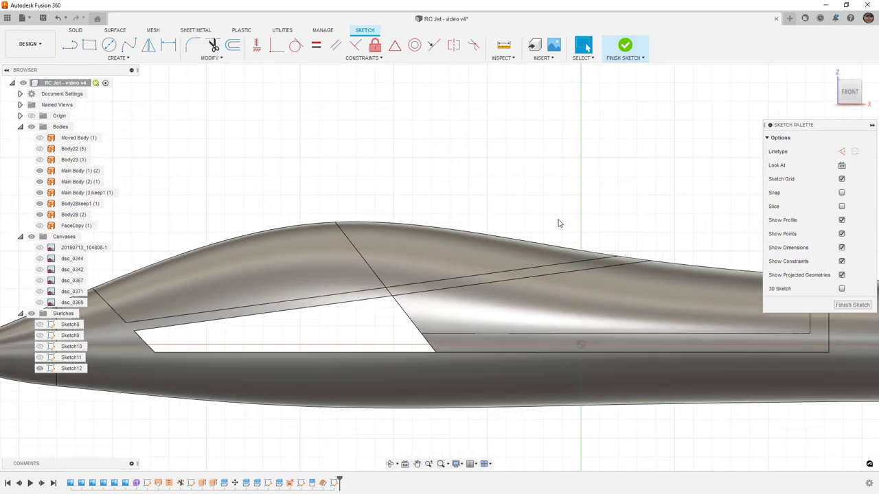
pyautogui.press('p')
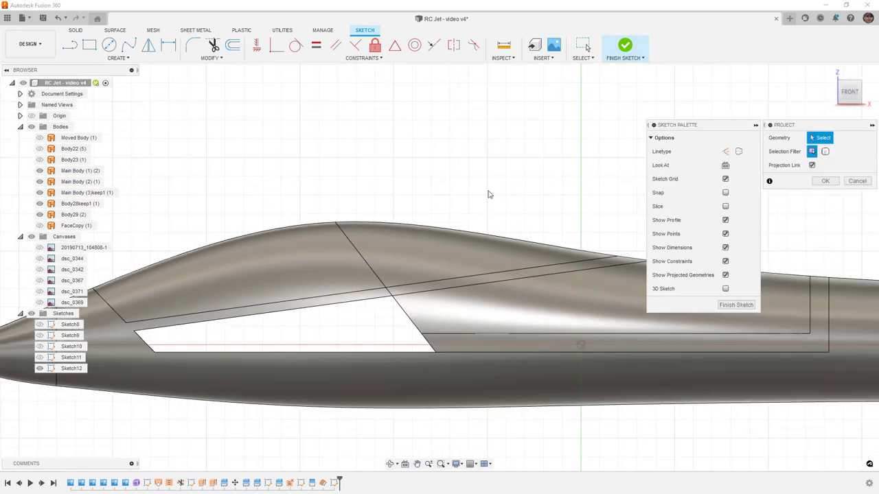
pyautogui.click(326, 226)
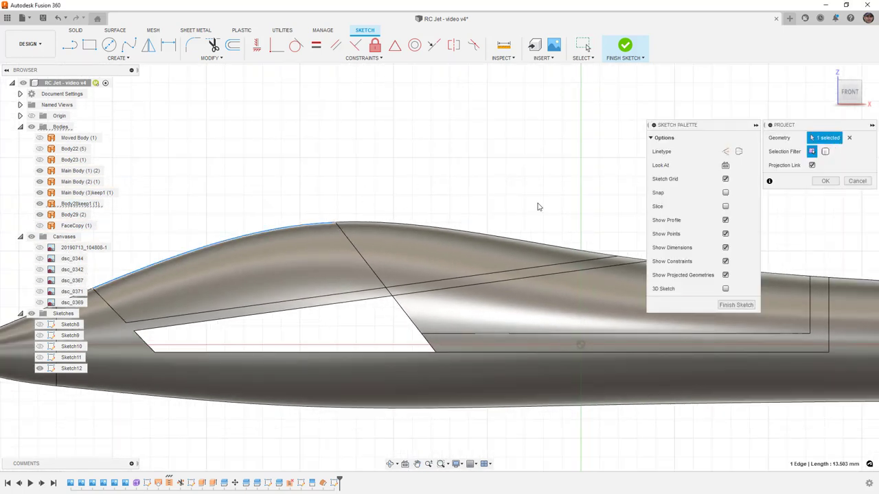
pyautogui.scroll(-2, 538, 207)
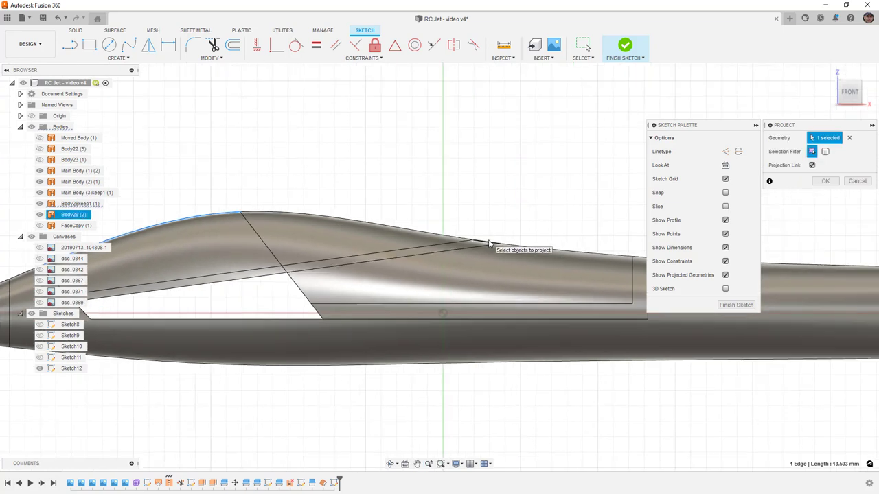
pyautogui.click(488, 244)
pyautogui.scroll(2, 473, 243)
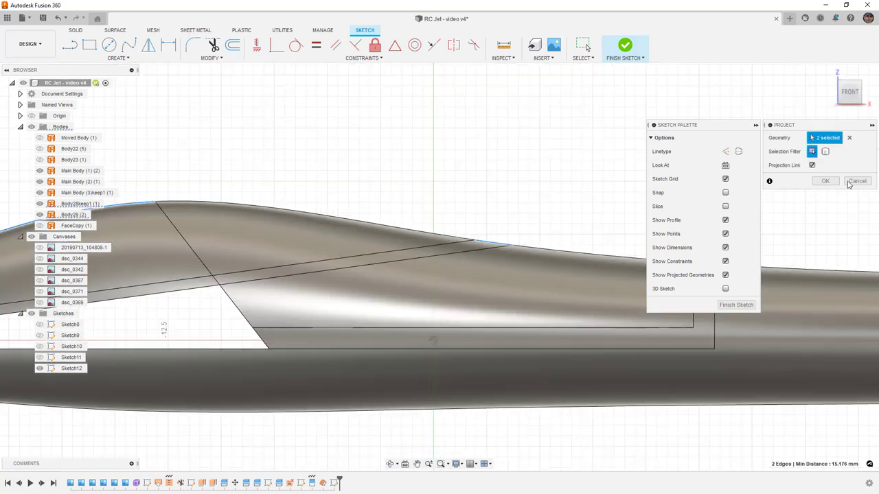
pyautogui.click(825, 181)
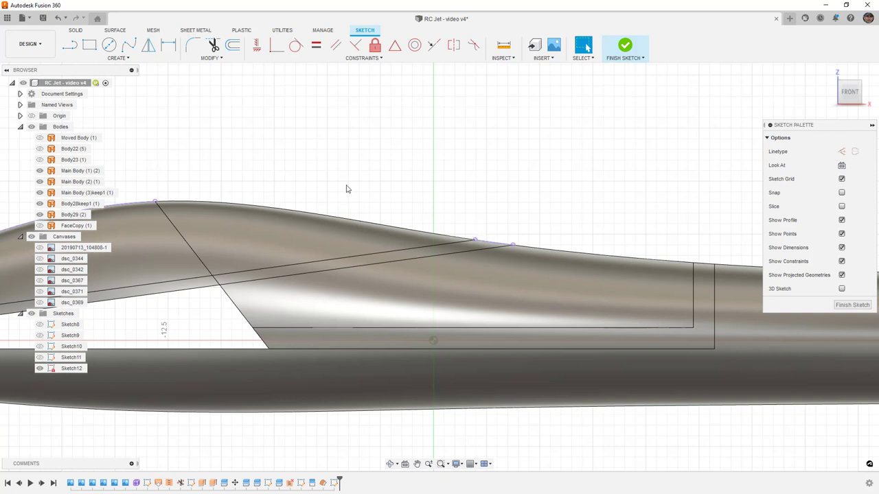
# Draw a fit-point spline from the canopy's front point to its far point.
pyautogui.click(129, 45)
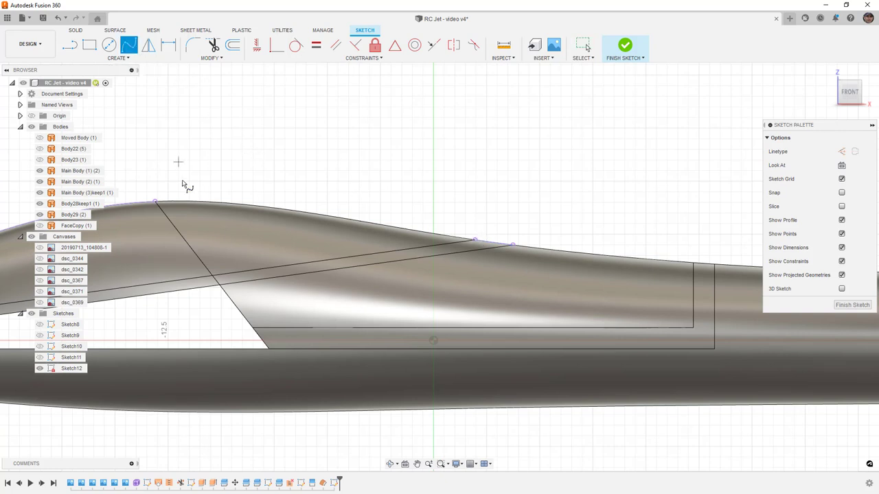
pyautogui.click(156, 203)
pyautogui.click(475, 241)
pyautogui.click(478, 218)
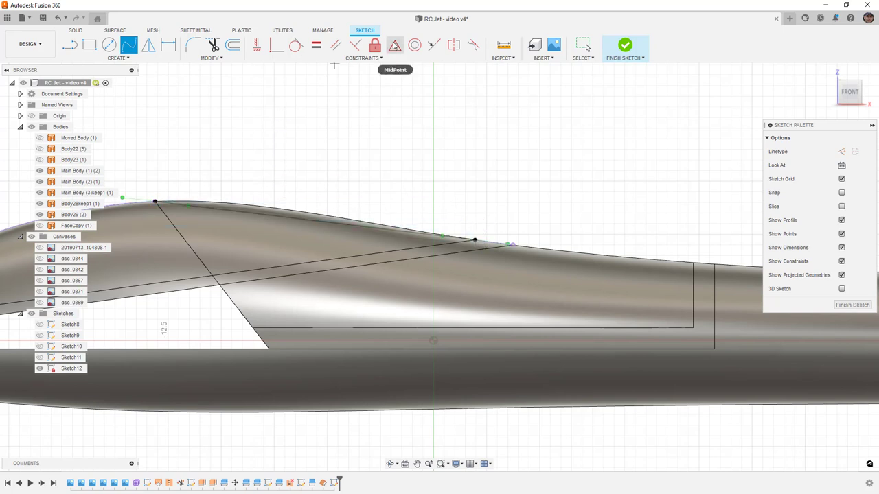
# Make the new canopy spline curvature-continuous with the adjoining curve on its left.
pyautogui.click(473, 46)
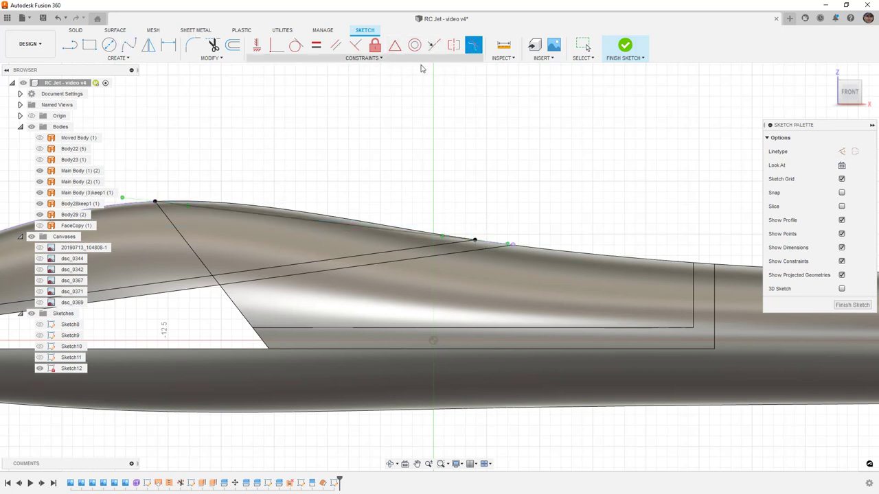
pyautogui.click(205, 210)
pyautogui.moveTo(205, 210)
pyautogui.mouseDown(button='middle')
pyautogui.moveTo(300, 161)
pyautogui.moveTo(233, 197)
pyautogui.mouseUp(button='middle')
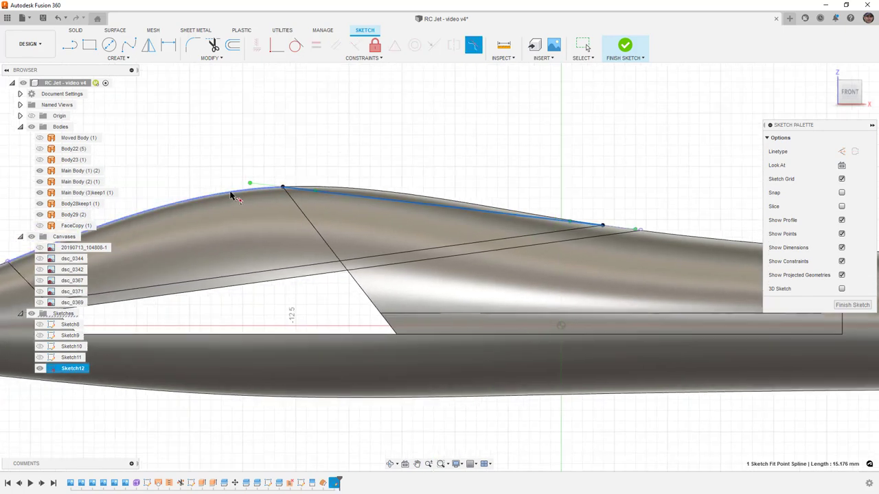
pyautogui.click(232, 196)
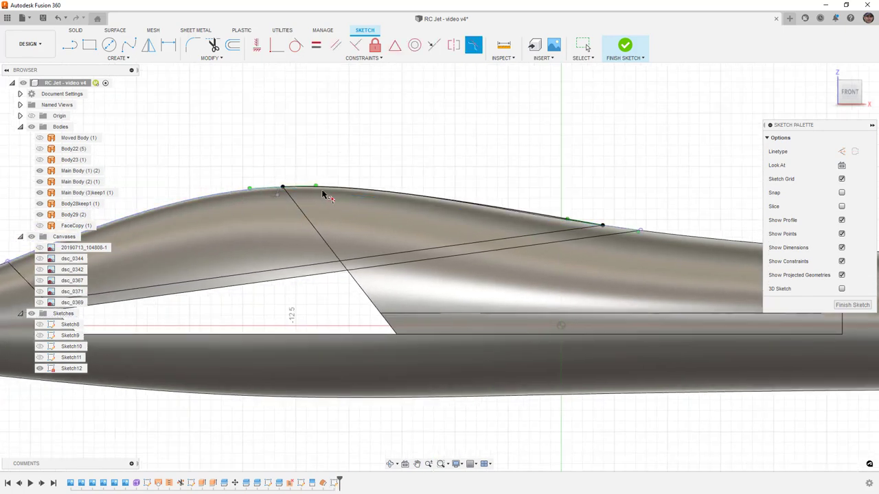
pyautogui.scroll(2, 416, 206)
pyautogui.scroll(1, 514, 228)
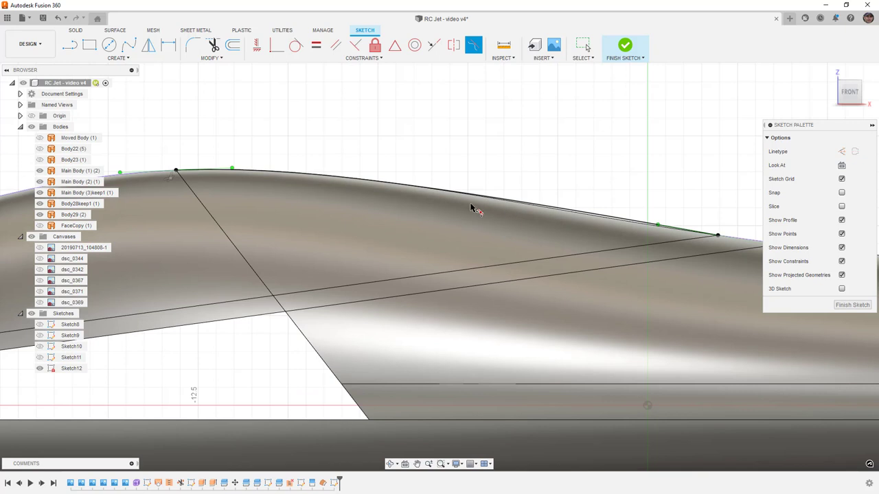
pyautogui.moveTo(624, 228); pyautogui.dragTo(493, 202, button='middle')
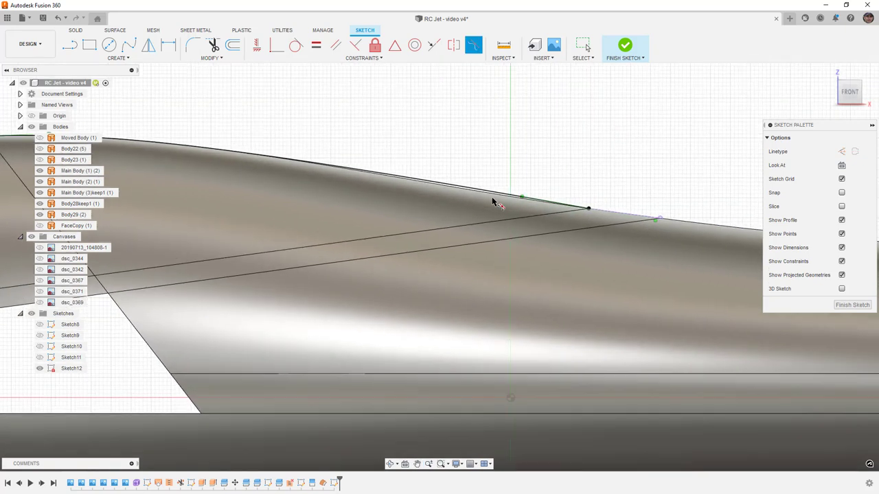
pyautogui.scroll(3, 512, 201)
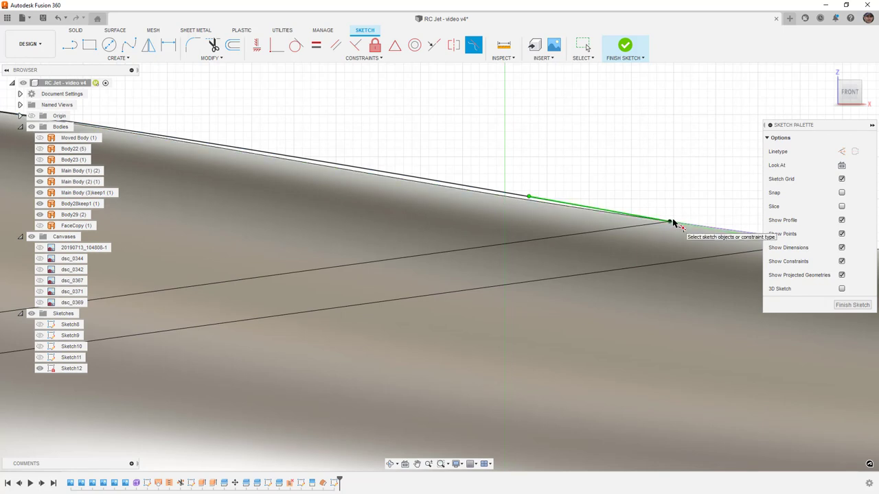
pyautogui.scroll(-3, 675, 205)
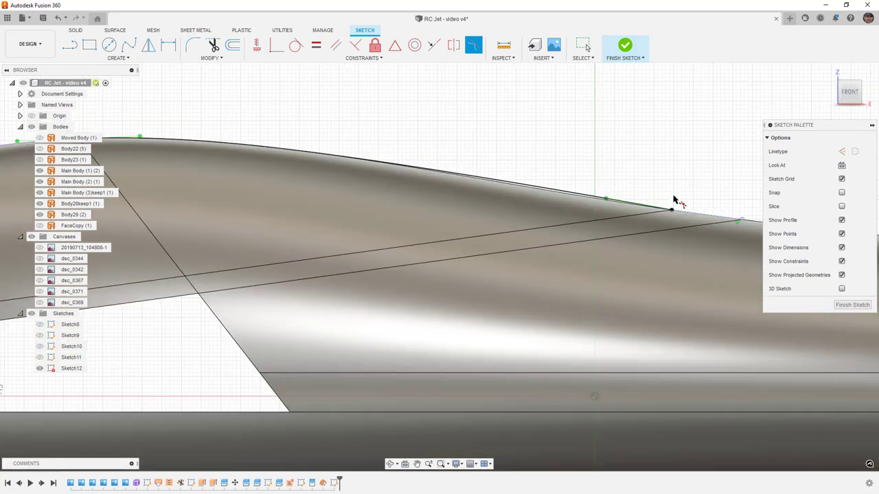
pyautogui.scroll(-2, 675, 205)
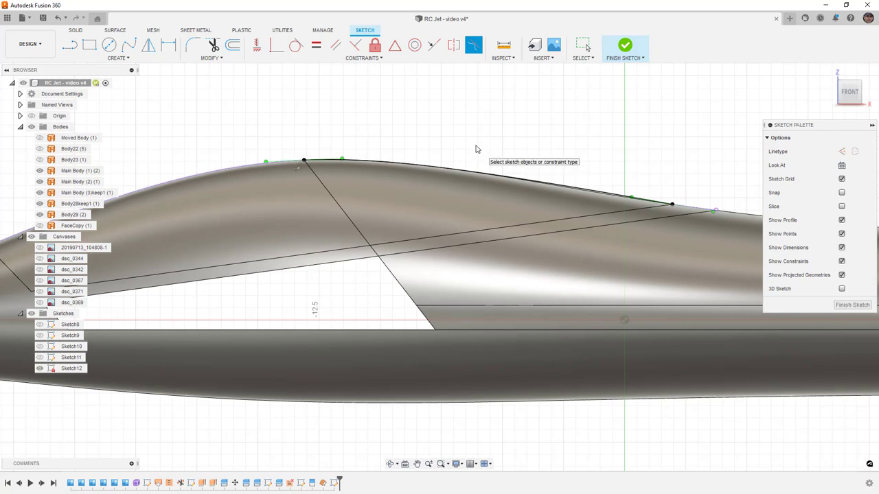
pyautogui.press('Escape')
# Reshape the spline by lengthening its tangent handle and nudging a fit point, then finish Sketch12.
pyautogui.click(447, 170)
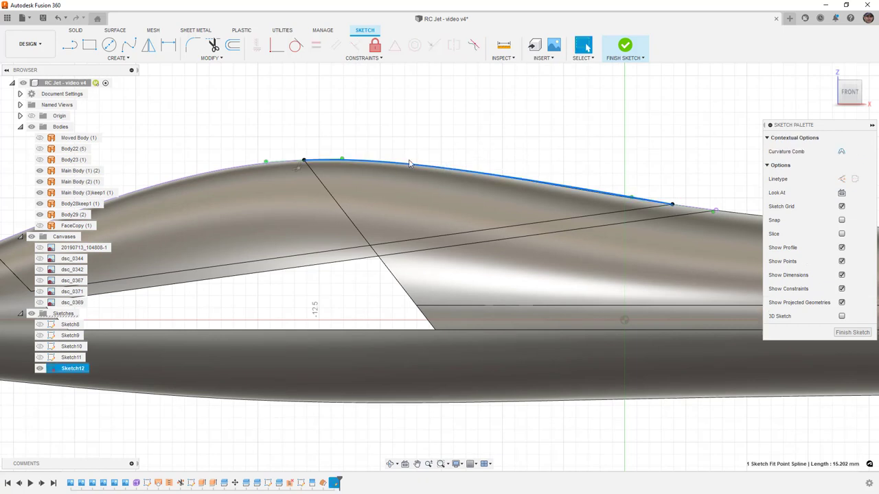
pyautogui.moveTo(348, 160)
pyautogui.mouseDown()
pyautogui.moveTo(376, 159)
pyautogui.moveTo(357, 158)
pyautogui.mouseUp()
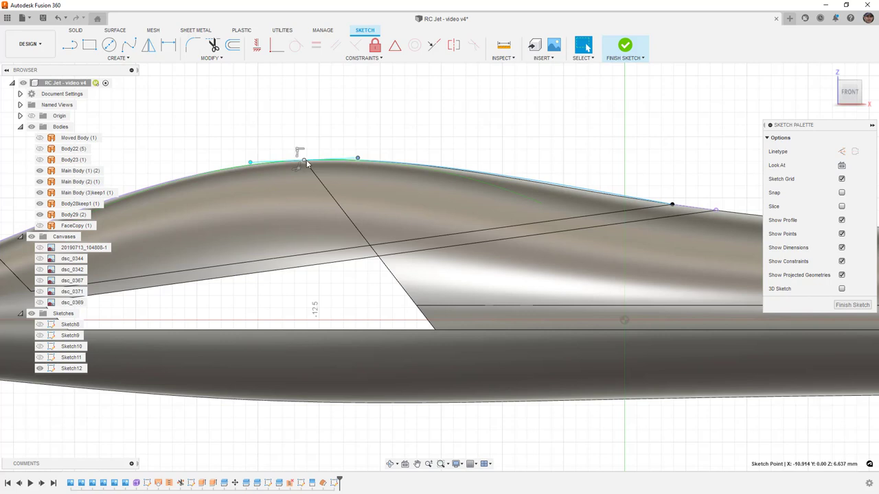
pyautogui.click(306, 160)
pyautogui.scroll(5, 675, 197)
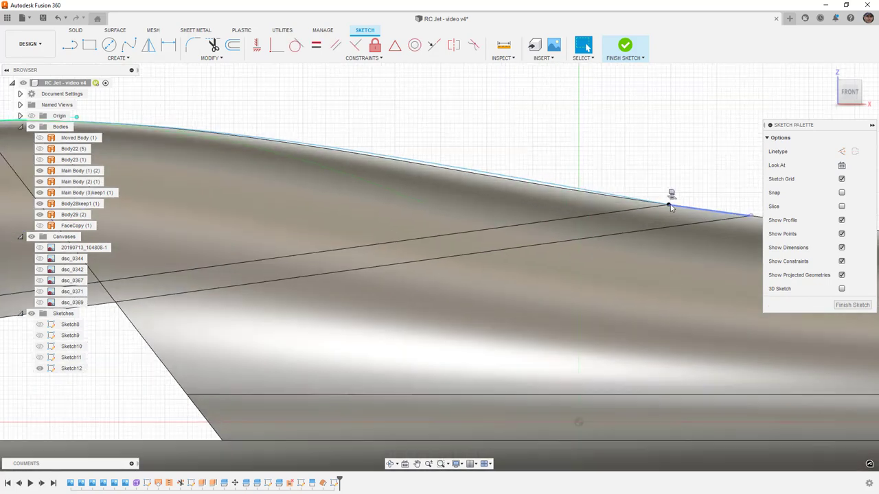
pyautogui.click(667, 201)
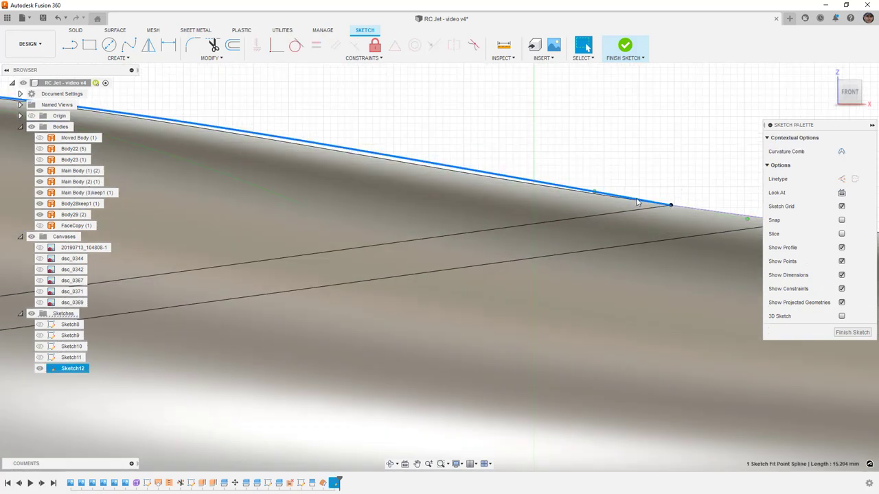
pyautogui.click(594, 193)
pyautogui.moveTo(596, 193); pyautogui.dragTo(597, 192)
pyautogui.scroll(-6, 596, 192)
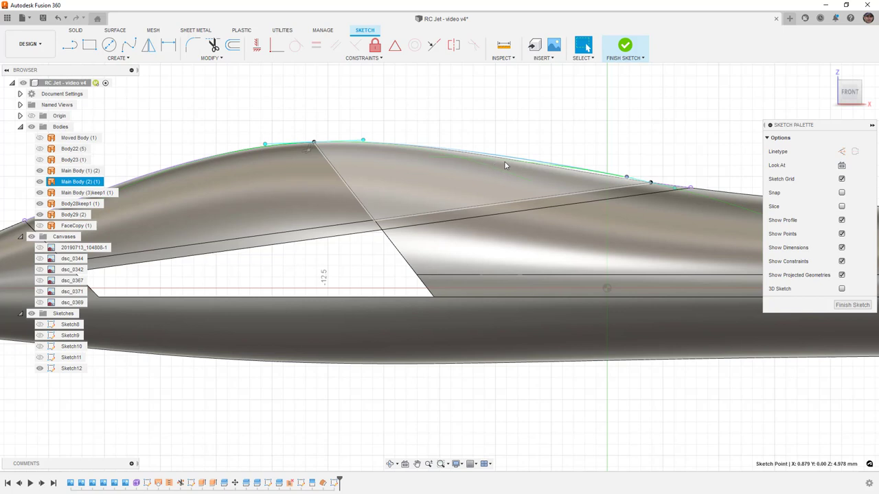
pyautogui.click(626, 46)
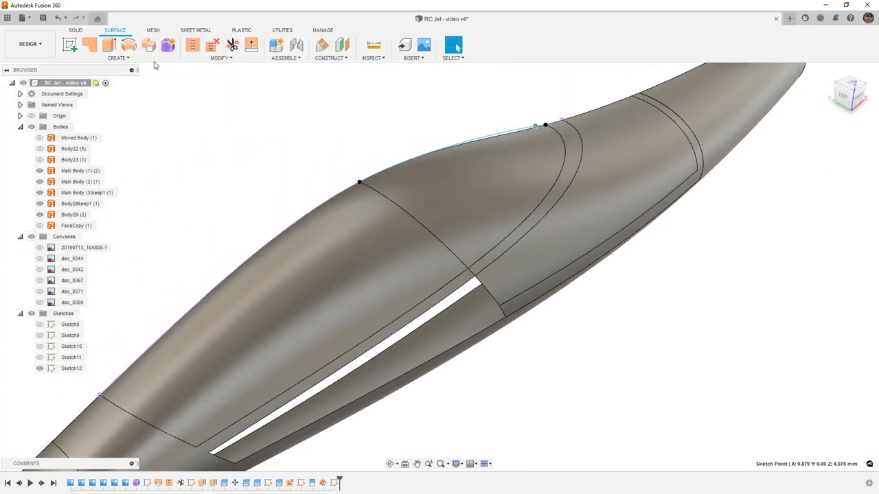
# Extrude Sketch12's canopy spline 1.00 mm as a new surface body, Body31.
pyautogui.click(108, 44)
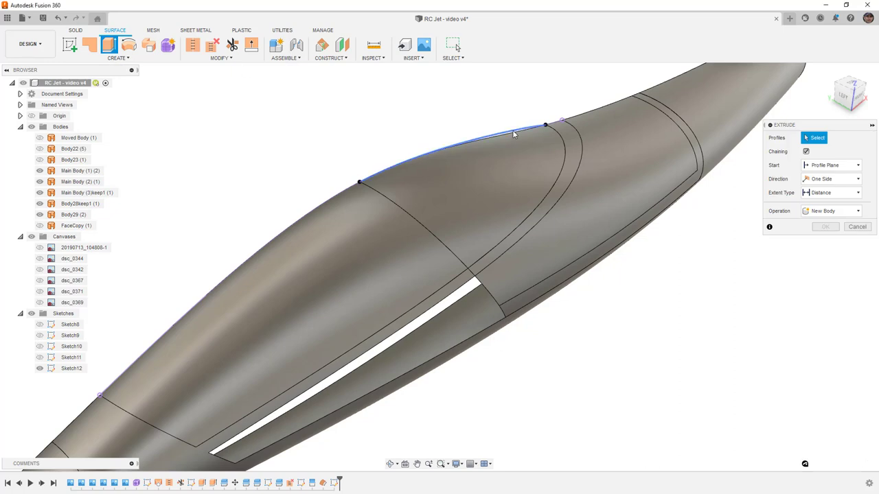
pyautogui.click(513, 134)
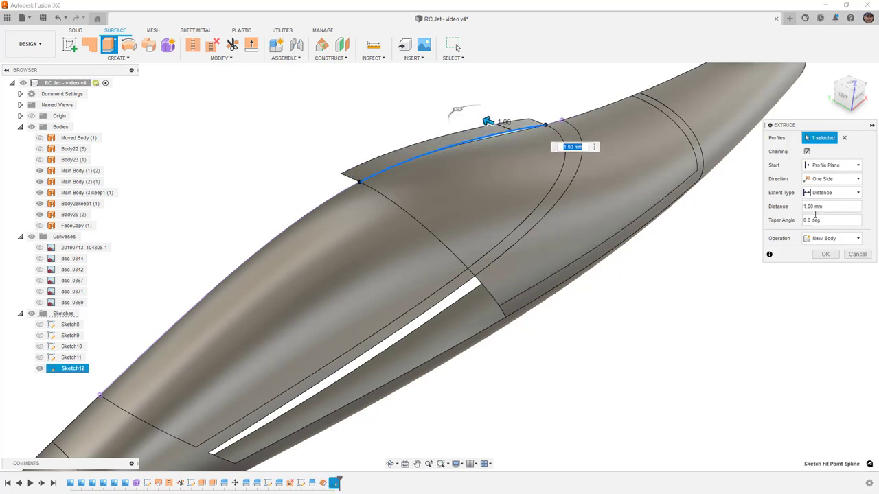
pyautogui.click(825, 254)
pyautogui.click(515, 173)
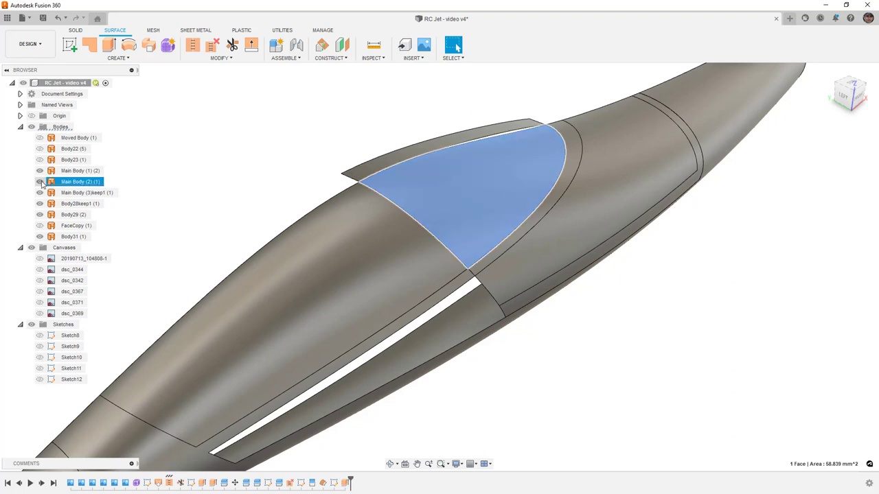
# Remove Main Body (2) (1) via the Browser and orbit to view the empty canopy opening.
pyautogui.click(200, 168)
pyautogui.click(79, 182)
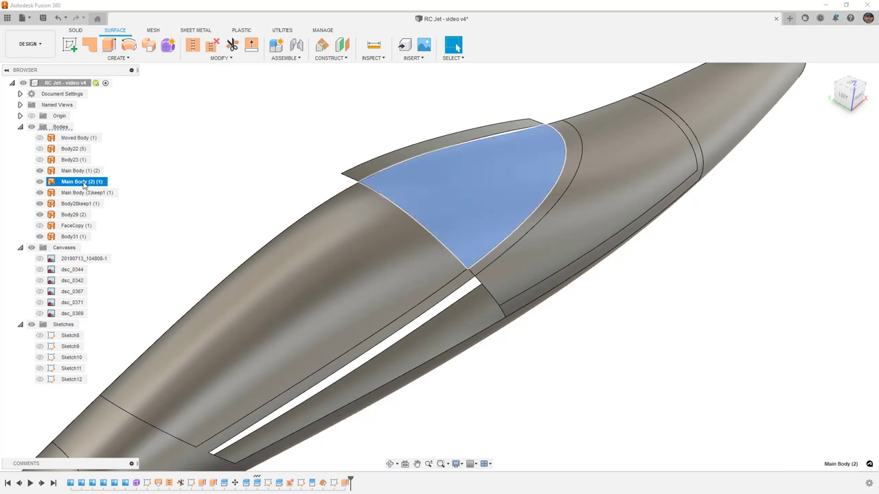
pyautogui.rightClick(82, 183)
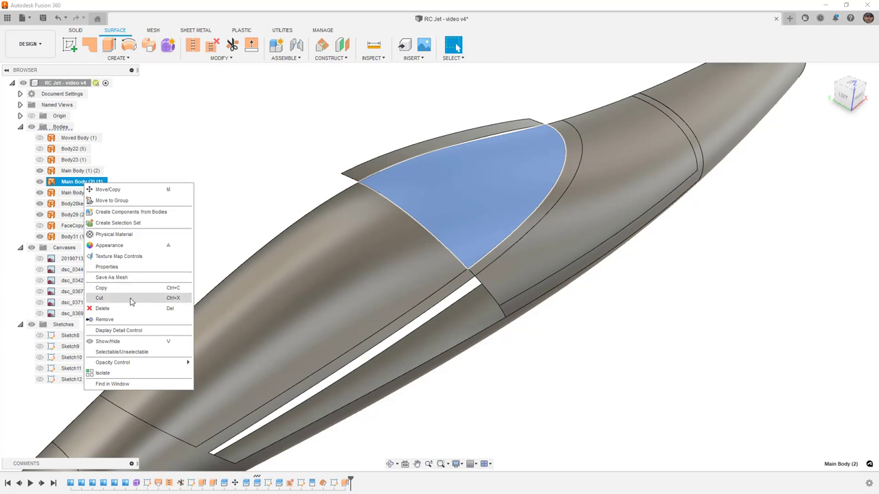
pyautogui.click(104, 320)
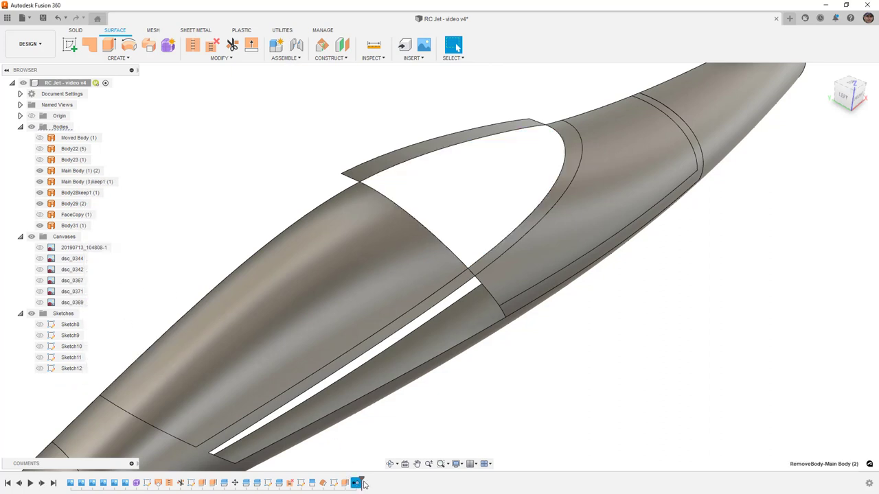
pyautogui.moveTo(358, 482)
pyautogui.mouseDown()
pyautogui.moveTo(347, 481)
pyautogui.moveTo(360, 481)
pyautogui.mouseUp()
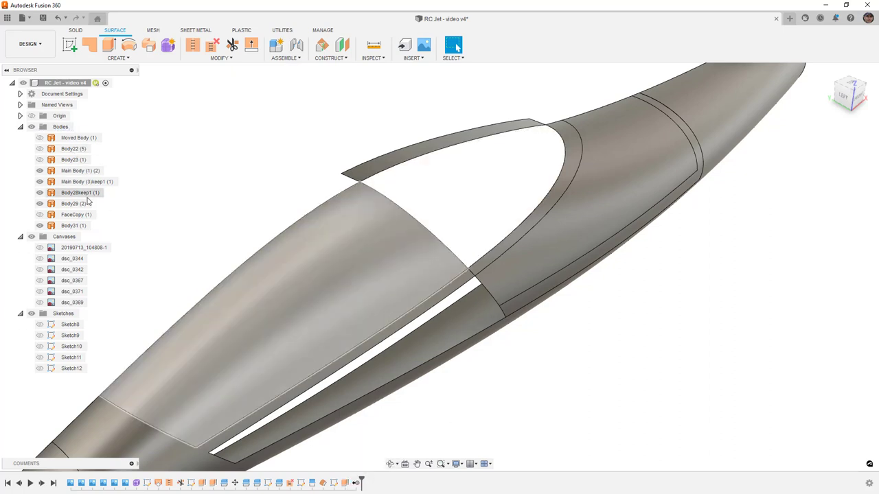
pyautogui.keyDown('shift'); pyautogui.moveTo(240, 188); pyautogui.dragTo(197, 171, button='middle'); pyautogui.keyUp('shift')
# Toggle Body22, Body23 and Moved Body visibility, leaving the lower canopy side piece hidden.
pyautogui.click(74, 159)
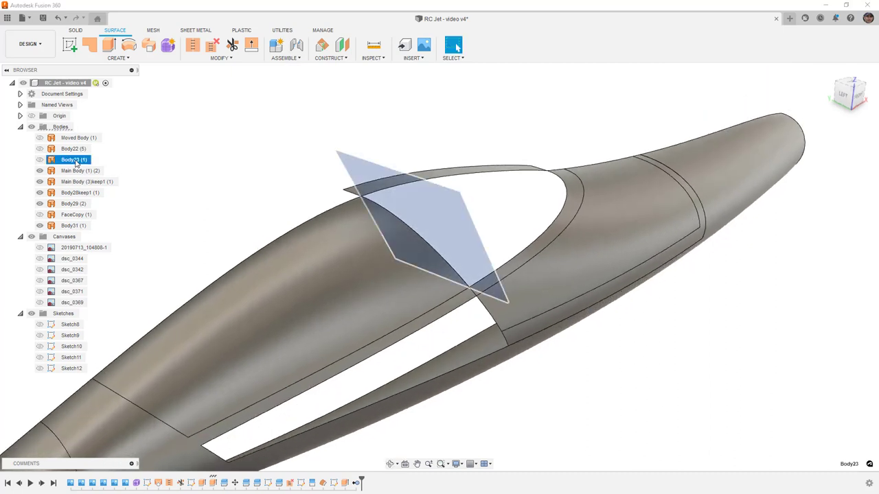
pyautogui.click(39, 149)
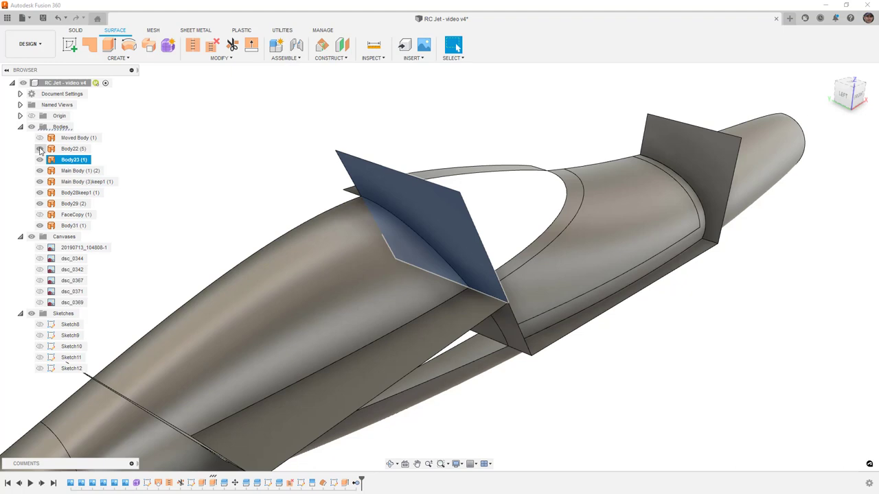
pyautogui.click(692, 165)
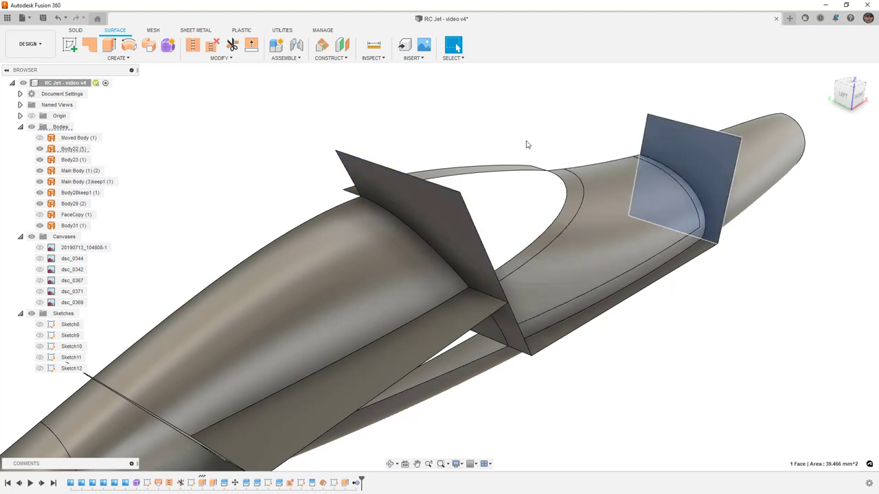
pyautogui.click(39, 149)
pyautogui.click(39, 160)
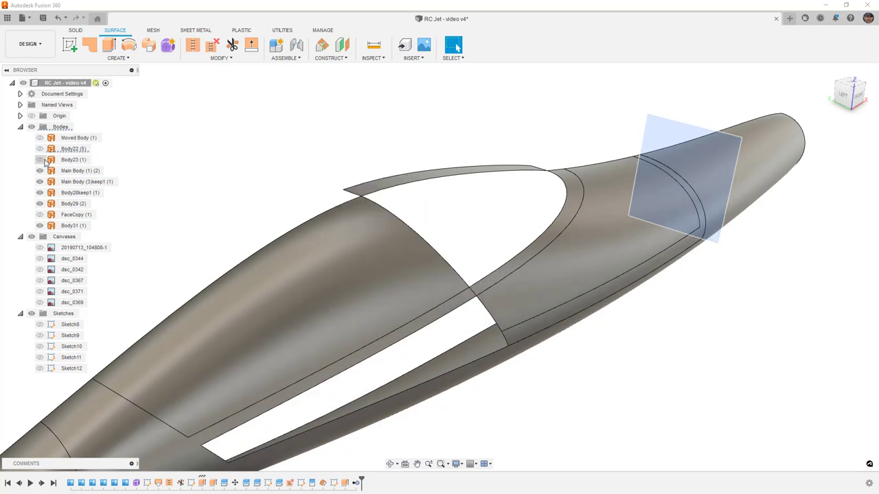
pyautogui.click(40, 138)
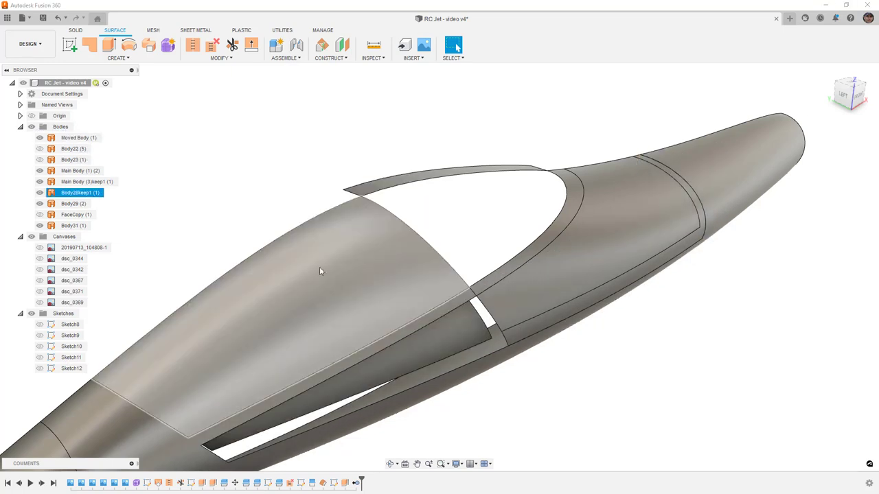
pyautogui.click(439, 336)
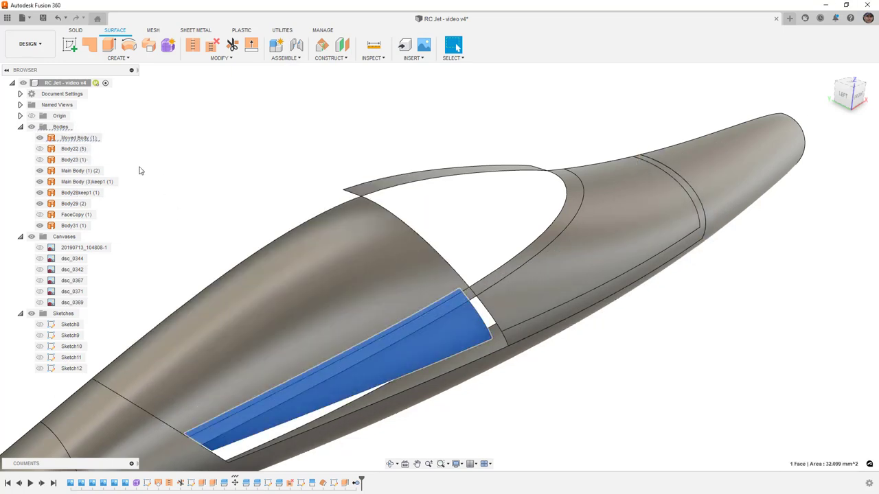
pyautogui.click(39, 137)
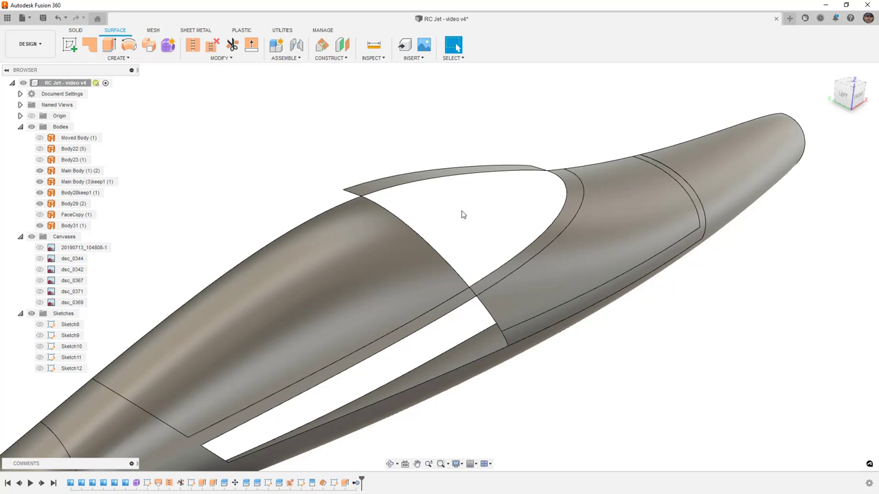
# Check the left and right canopy opening edges, then begin a Patch surface.
pyautogui.click(476, 286)
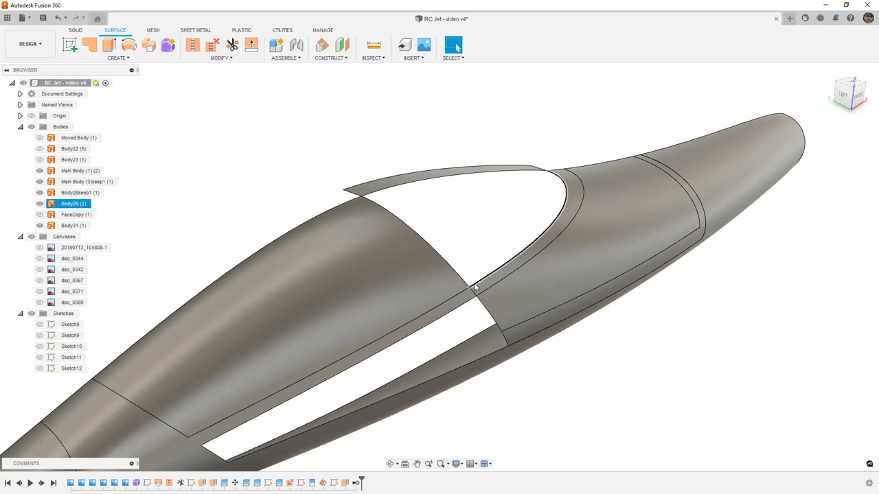
pyautogui.click(560, 181)
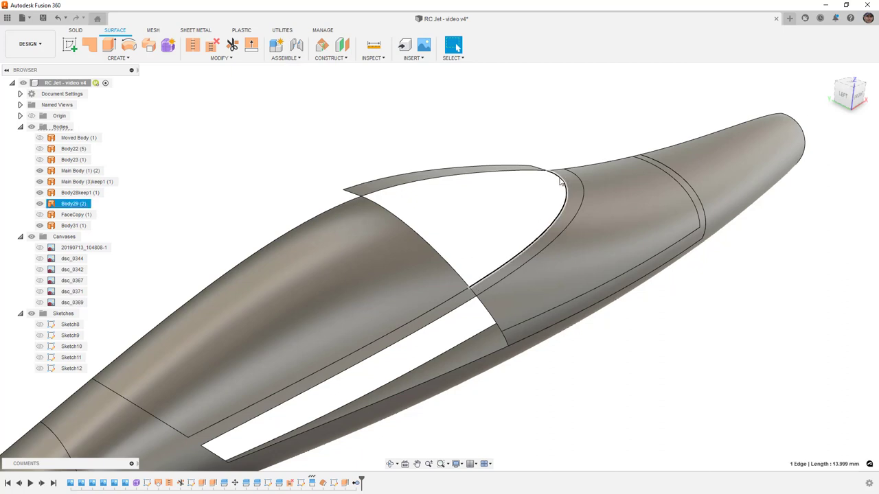
pyautogui.click(387, 210)
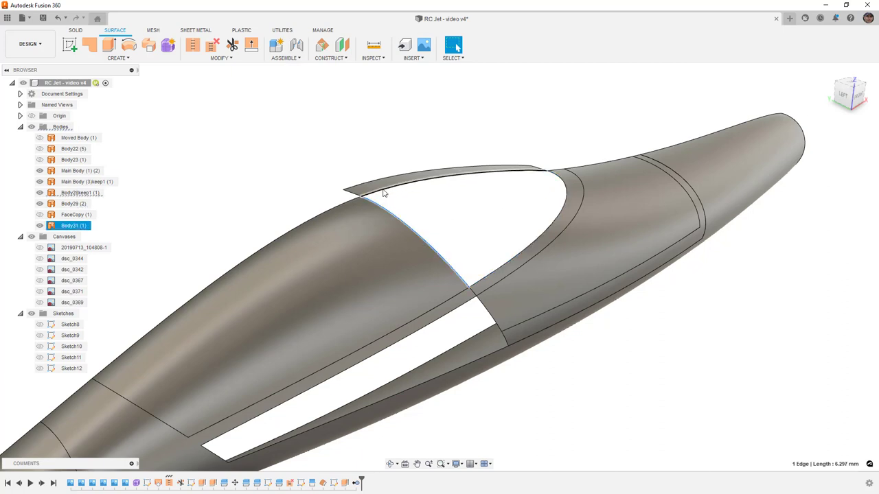
pyautogui.click(284, 131)
pyautogui.click(90, 45)
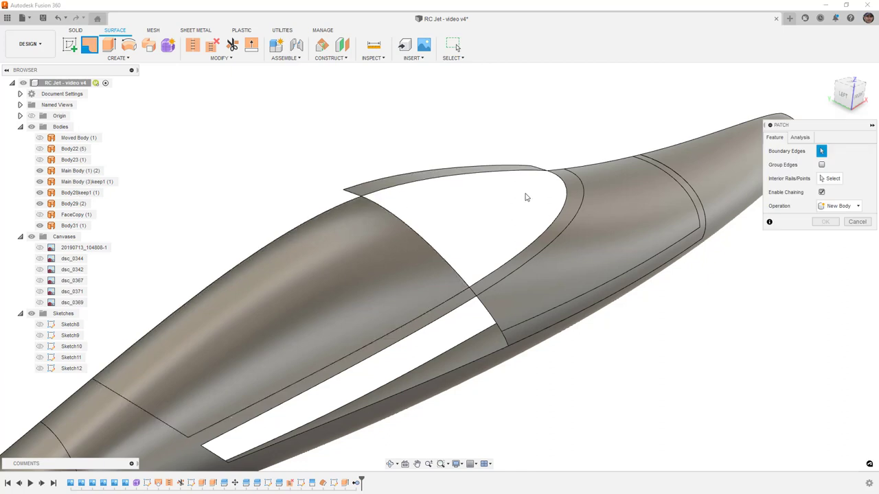
# Pick the left and right canopy edges as patch boundaries, inspect the corners, then cancel the patch.
pyautogui.click(378, 207)
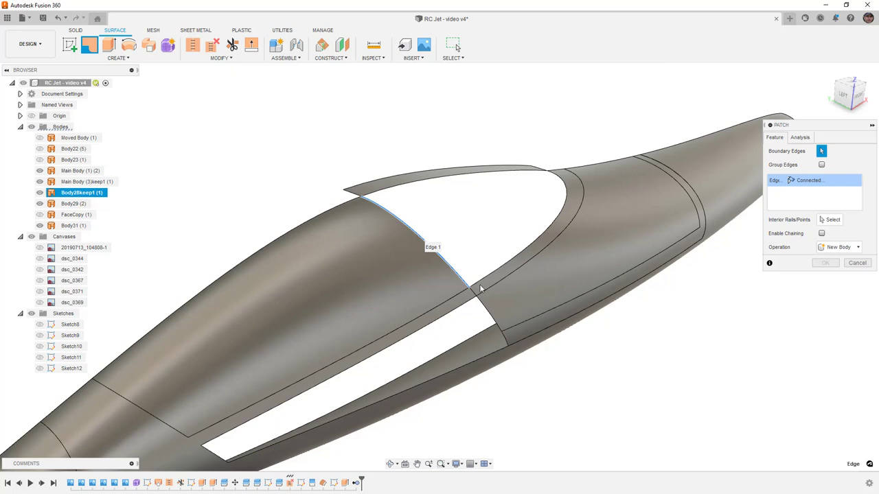
pyautogui.click(502, 265)
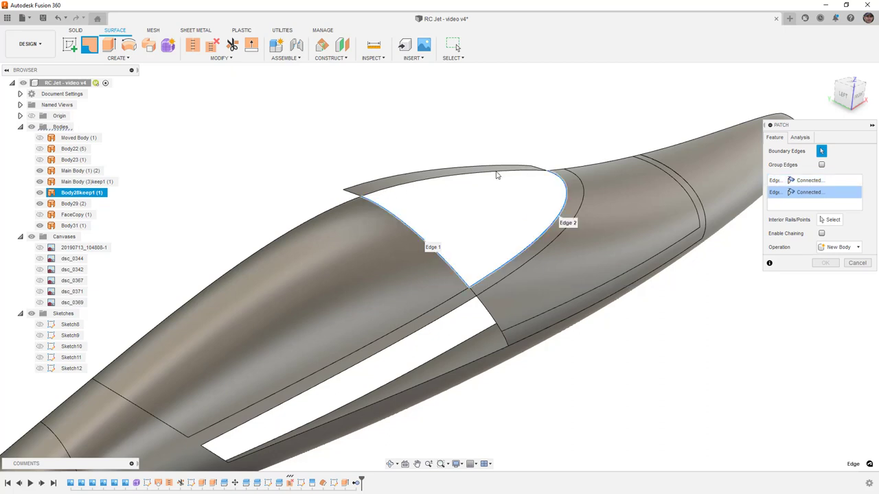
pyautogui.scroll(10, 497, 175)
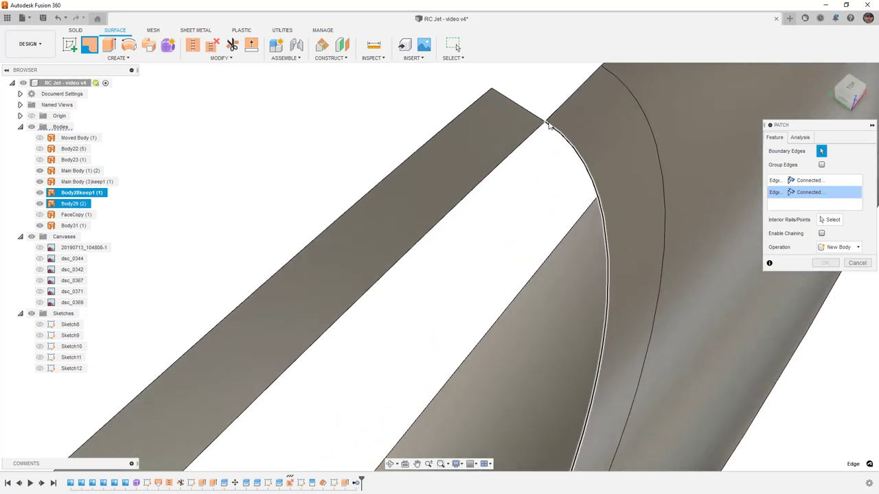
pyautogui.scroll(6, 548, 125)
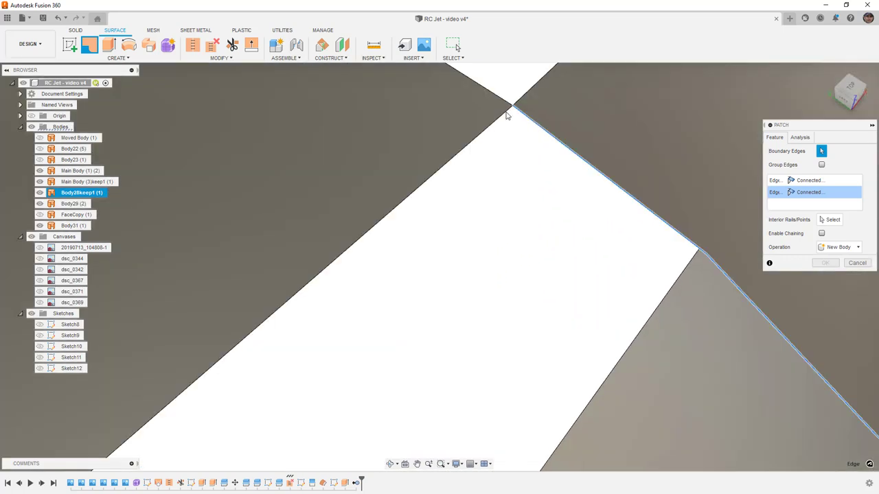
pyautogui.scroll(-8, 501, 120)
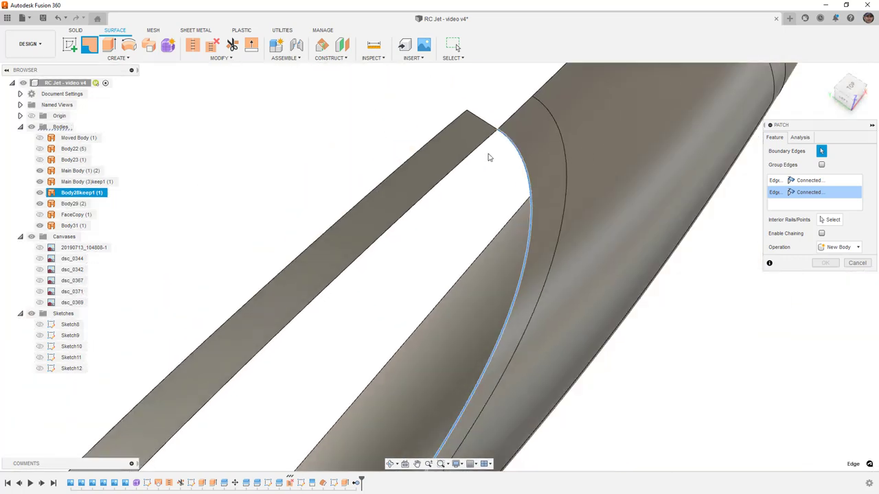
pyautogui.scroll(-6, 453, 234)
pyautogui.scroll(5, 297, 170)
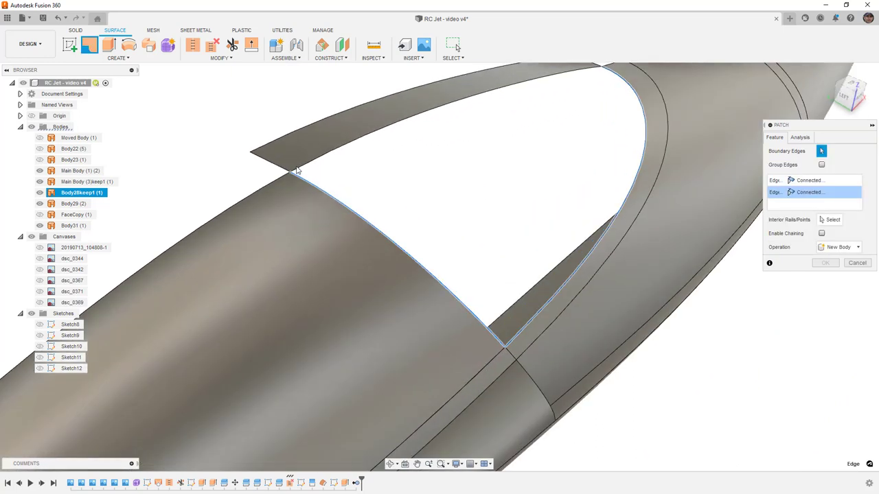
pyautogui.scroll(5, 296, 171)
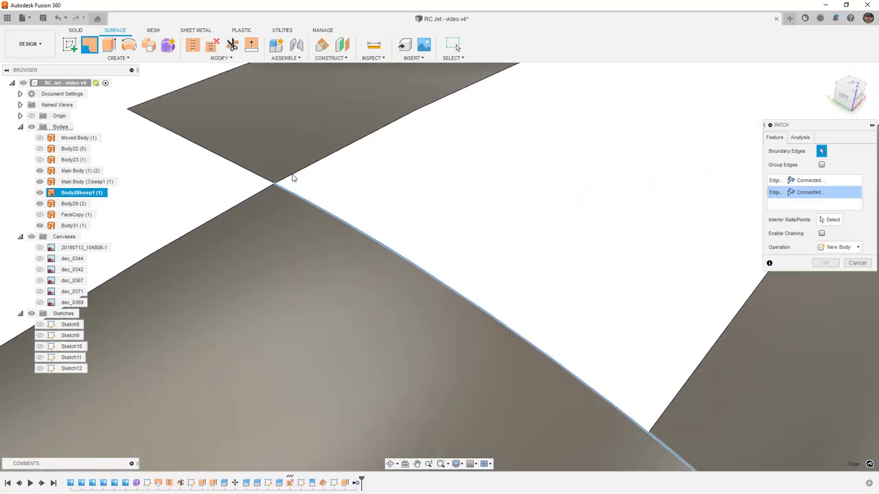
pyautogui.scroll(-6, 313, 178)
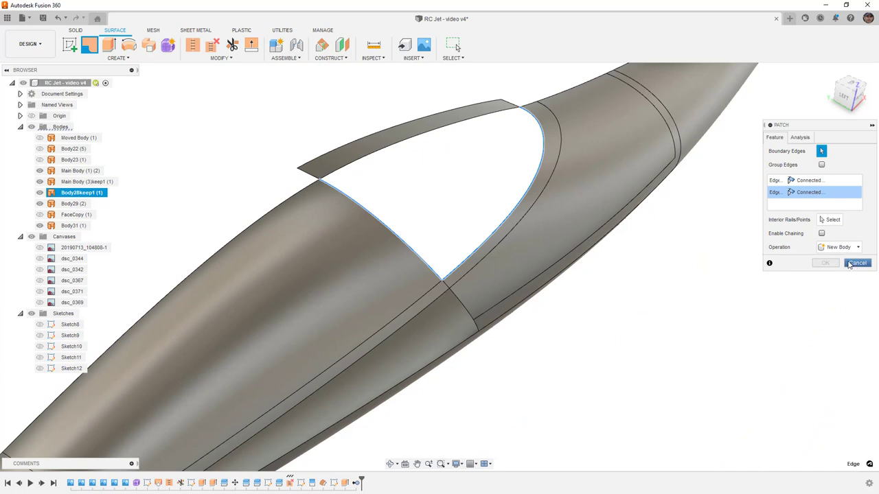
pyautogui.click(856, 264)
# Try stitching the canopy strip, main body and side surfaces at 8.493 mm tolerance, then cancel.
pyautogui.click(193, 46)
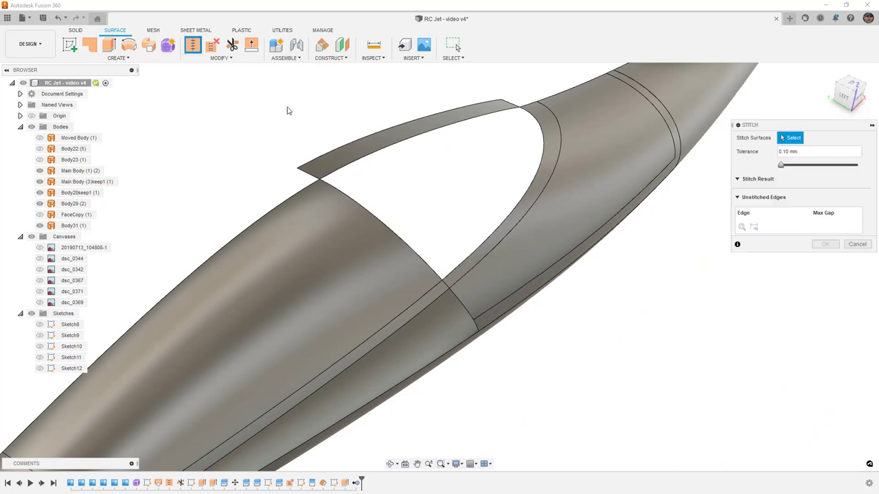
pyautogui.click(343, 154)
pyautogui.click(342, 196)
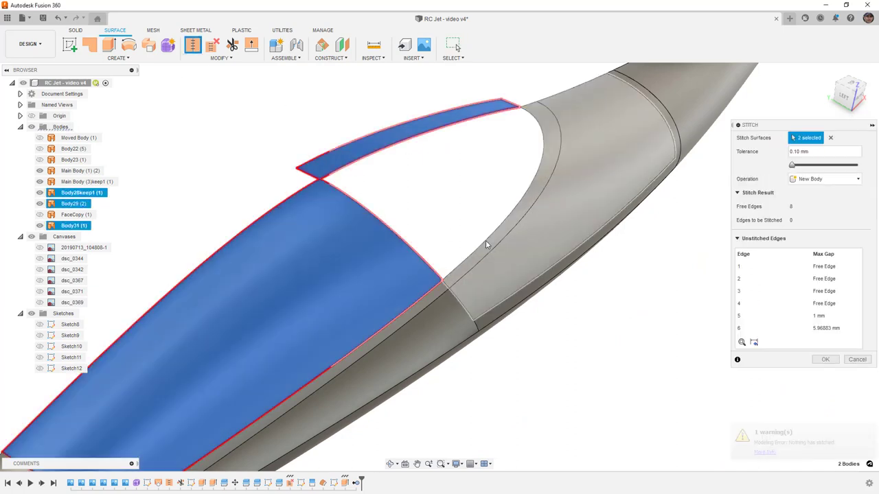
pyautogui.click(487, 242)
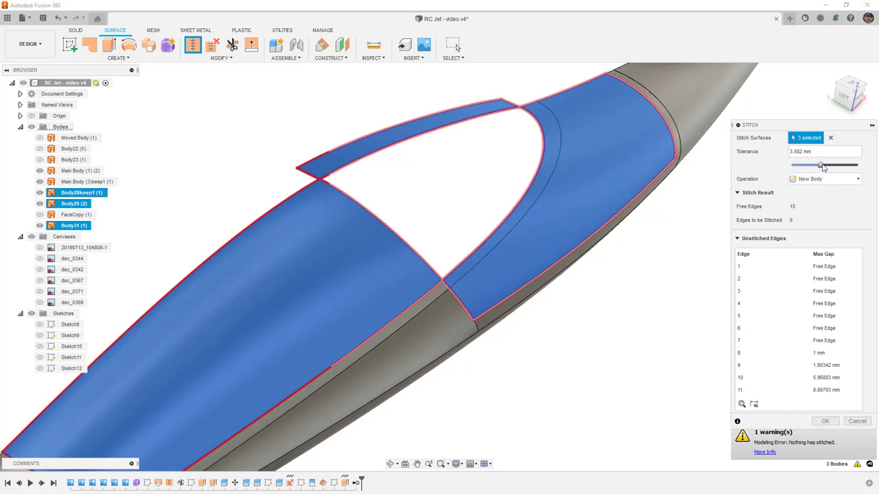
pyautogui.moveTo(829, 167); pyautogui.dragTo(846, 168)
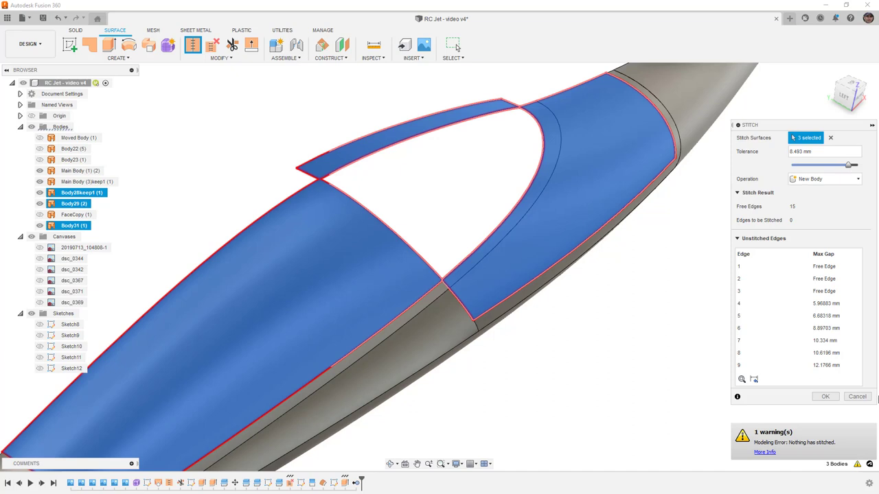
pyautogui.click(861, 397)
pyautogui.click(513, 103)
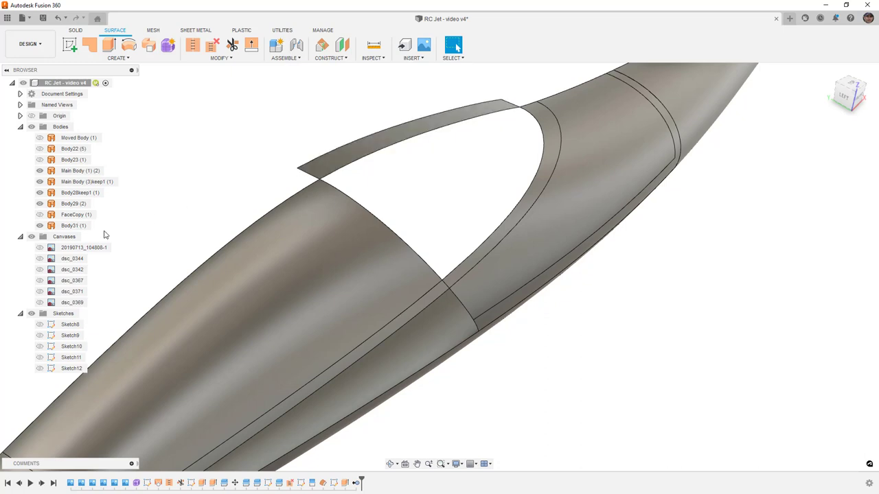
# Hide the canopy strip Body31 and make Sketch12's spline visible.
pyautogui.click(69, 226)
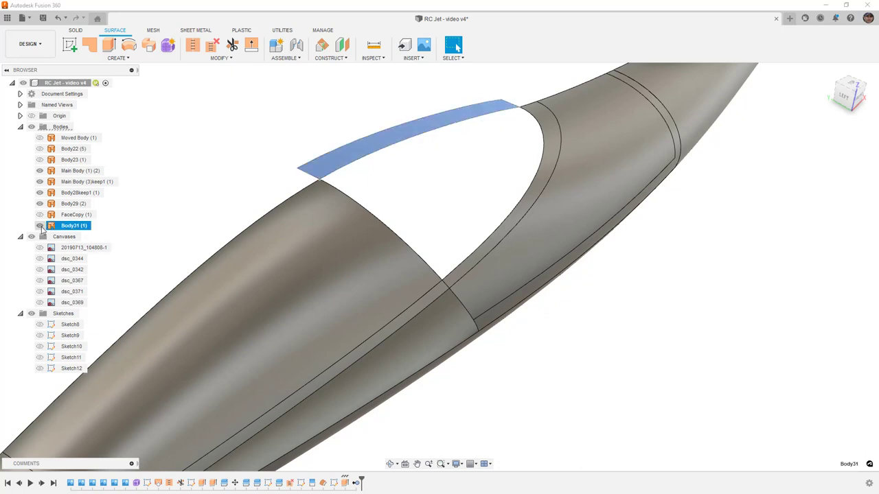
pyautogui.press('v')
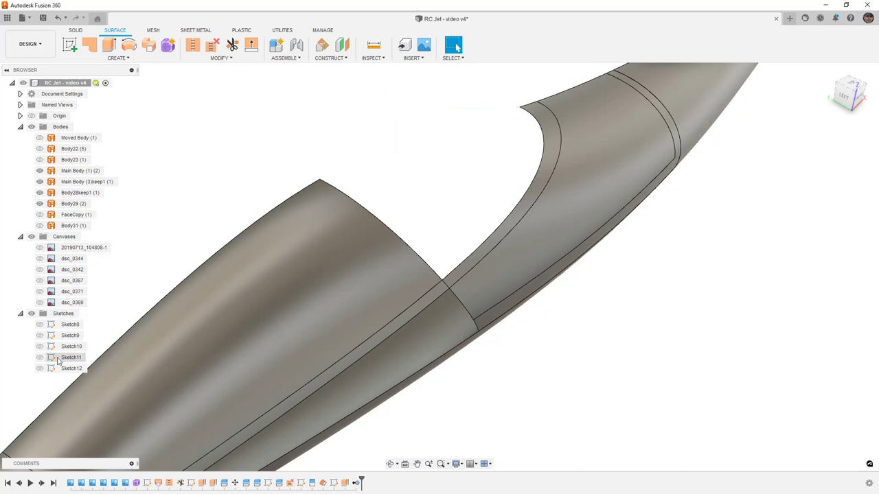
pyautogui.click(39, 369)
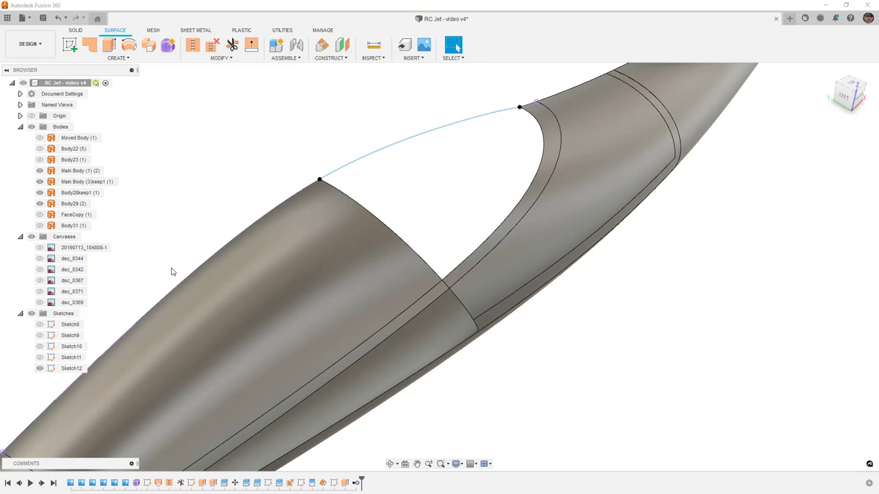
# Try a patch surface bounded by the Sketch12 spline, then cancel it unfilled.
pyautogui.click(89, 45)
pyautogui.click(410, 139)
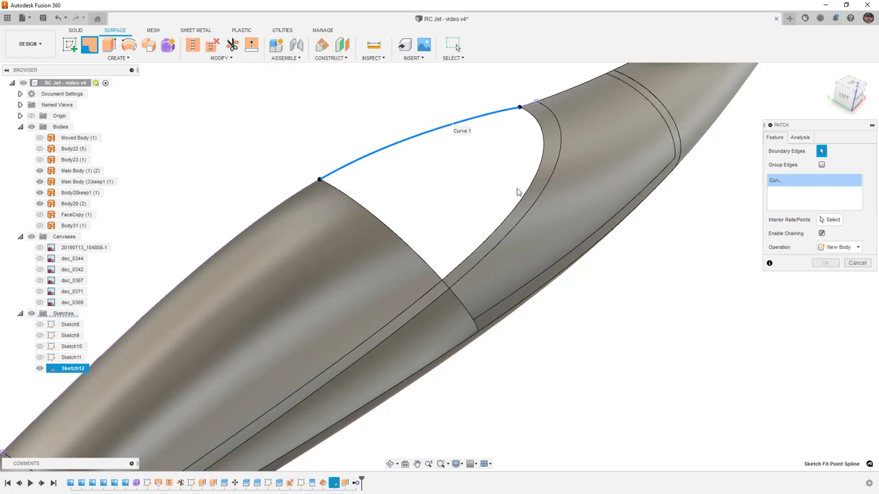
pyautogui.scroll(3, 519, 108)
pyautogui.scroll(-2, 613, 162)
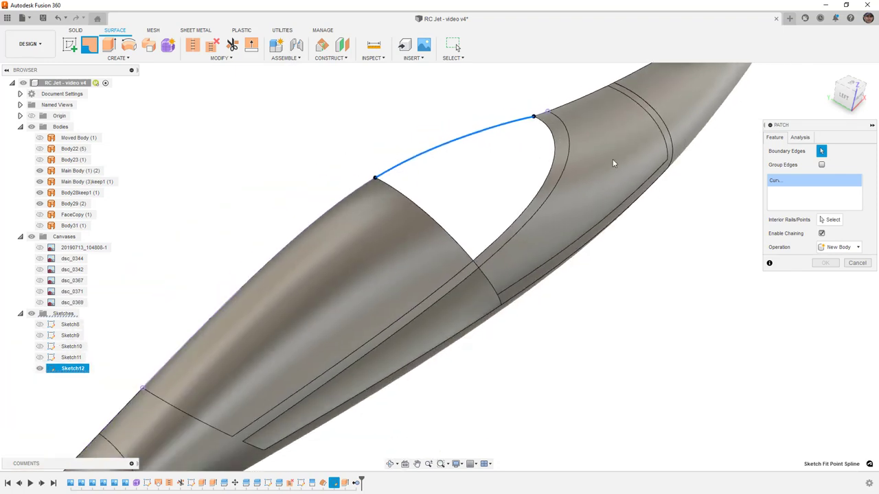
pyautogui.click(864, 265)
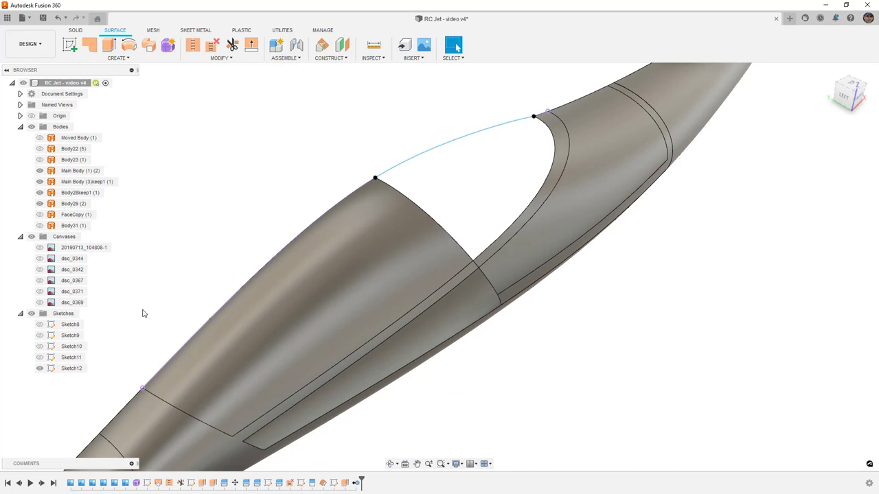
pyautogui.rightClick(72, 368)
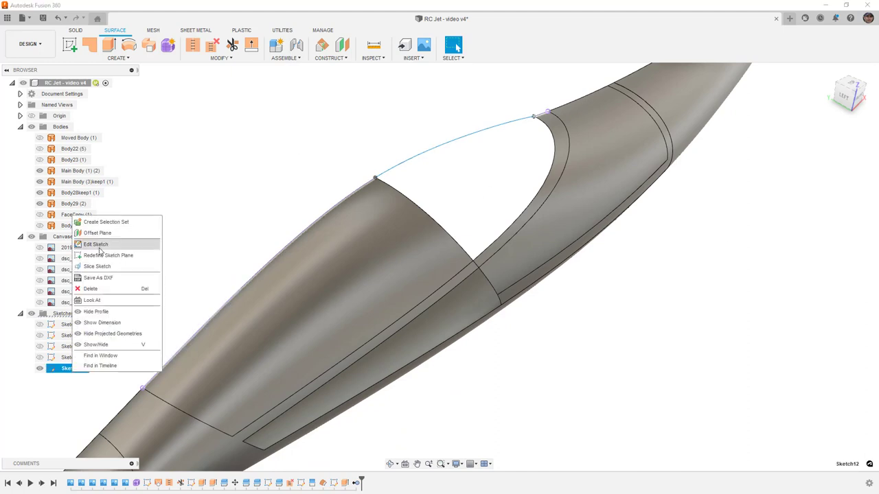
pyautogui.click(124, 239)
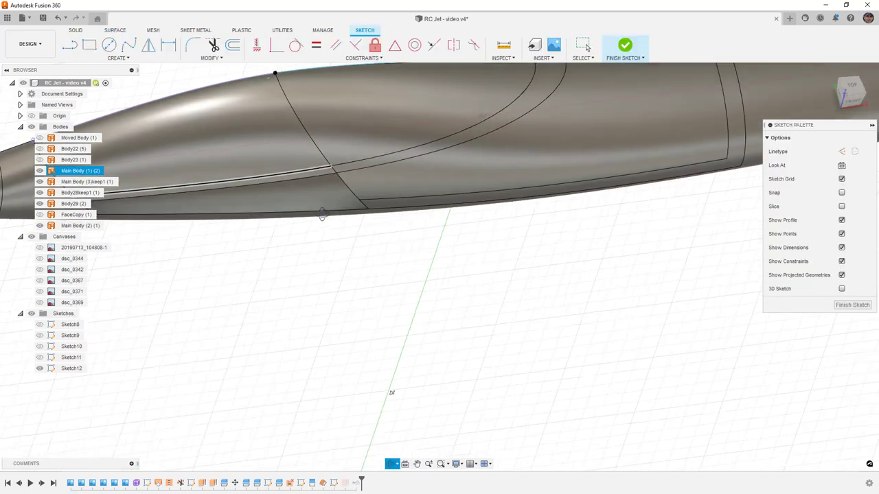
pyautogui.scroll(5, 285, 138)
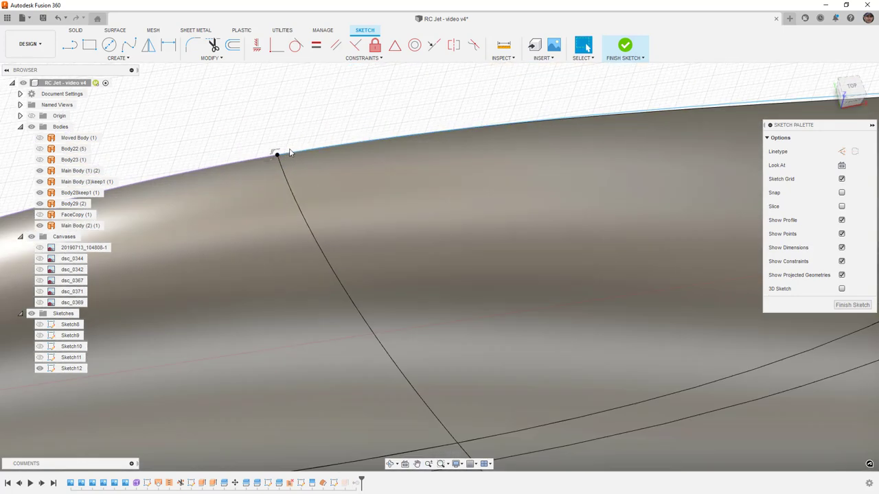
pyautogui.scroll(2, 237, 171)
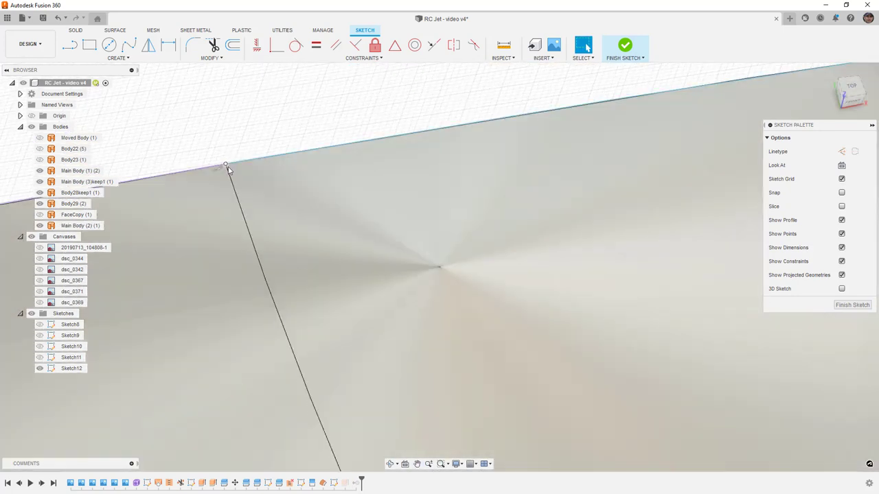
pyautogui.scroll(-5, 227, 167)
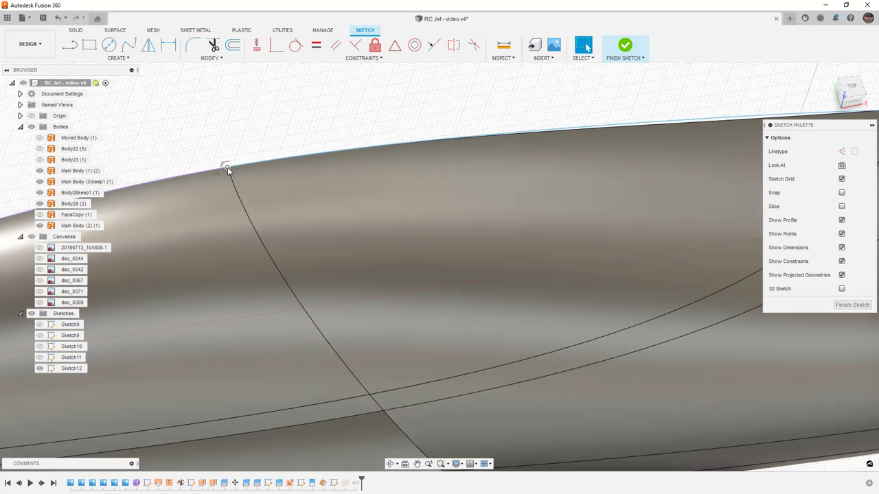
pyautogui.scroll(8, 598, 134)
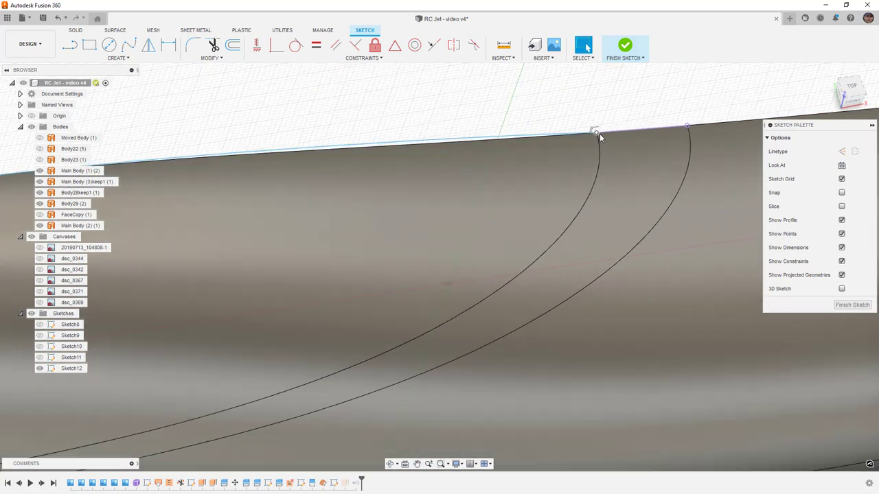
pyautogui.scroll(4, 596, 132)
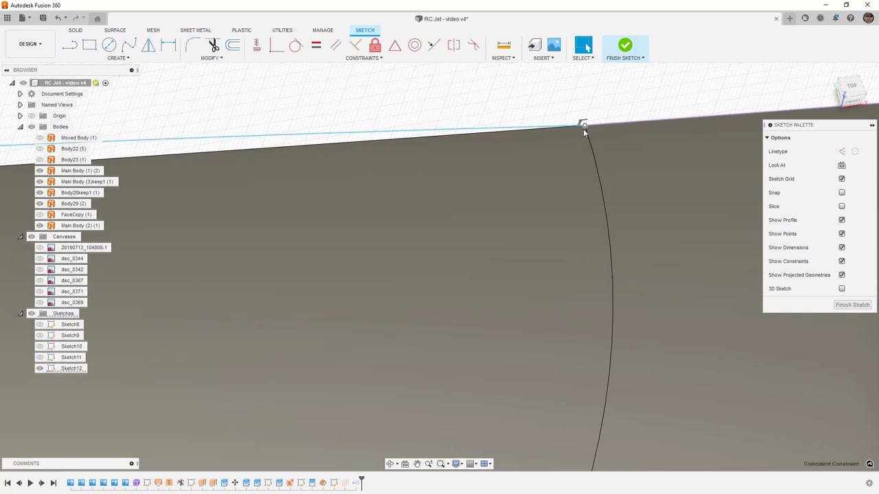
pyautogui.scroll(-6, 588, 141)
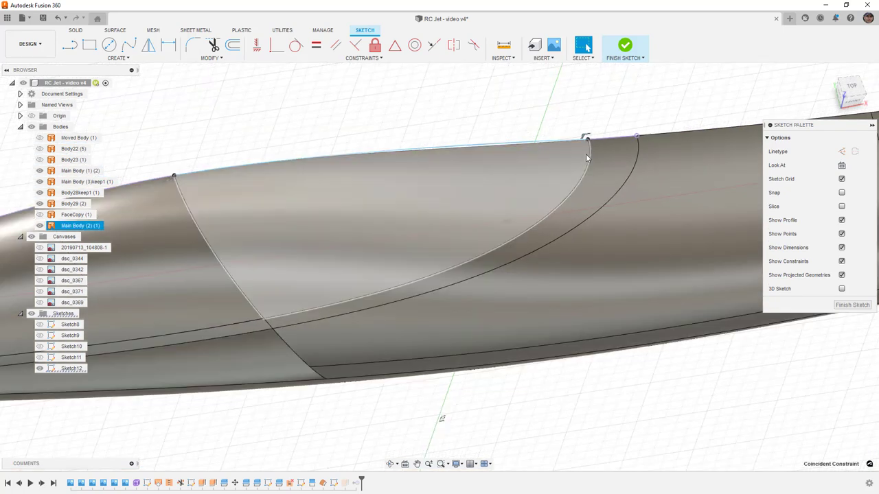
pyautogui.keyDown('shift'); pyautogui.moveTo(564, 167); pyautogui.dragTo(561, 145, button='middle'); pyautogui.keyUp('shift')
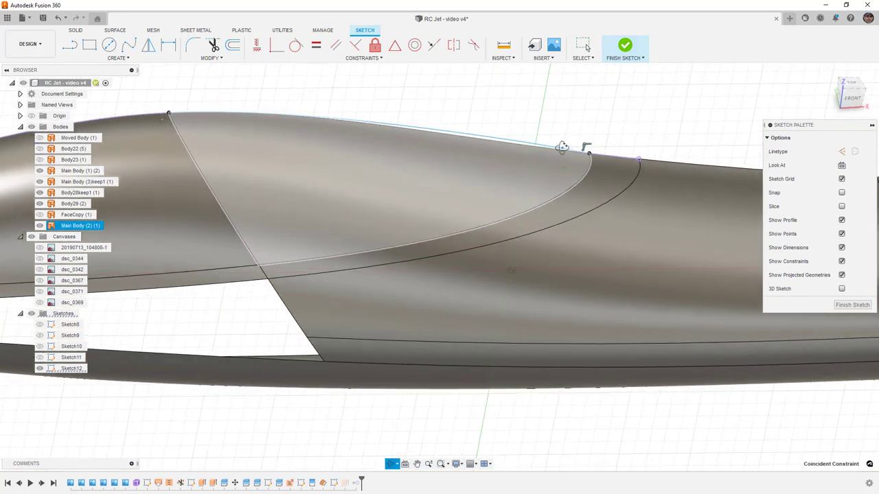
pyautogui.click(625, 45)
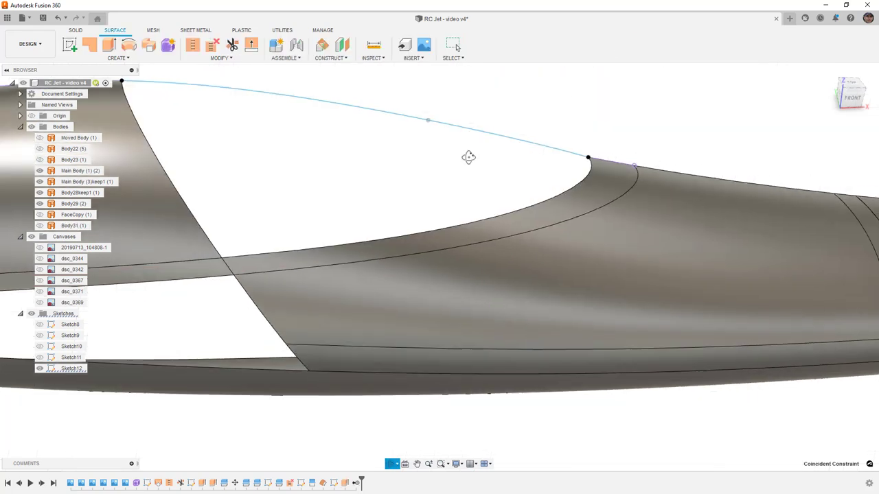
# Orbit to view the canopy opening and open the Surface CREATE dropdown.
pyautogui.moveTo(453, 196)
pyautogui.keyDown('shift'); pyautogui.mouseDown(button='middle')
pyautogui.moveTo(429, 208)
pyautogui.moveTo(474, 298)
pyautogui.moveTo(482, 184)
pyautogui.mouseUp(button='middle'); pyautogui.keyUp('shift')
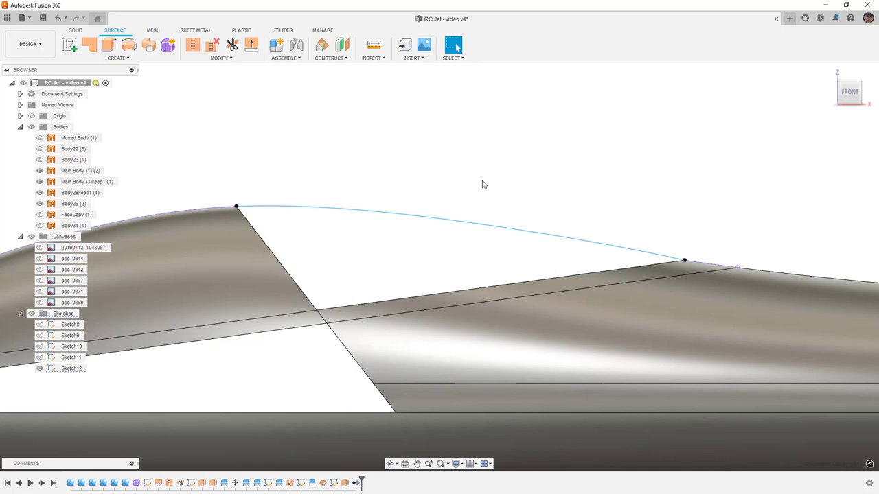
pyautogui.keyDown('shift'); pyautogui.moveTo(484, 174); pyautogui.dragTo(486, 209, button='middle'); pyautogui.keyUp('shift')
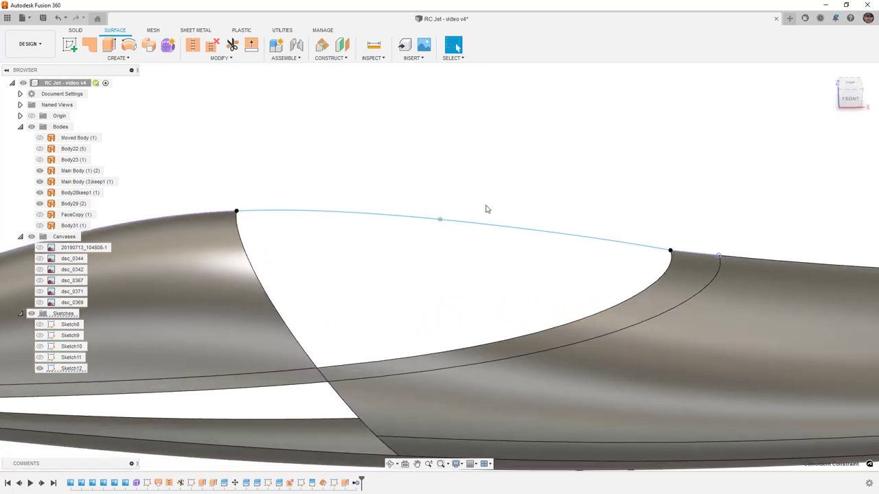
pyautogui.click(139, 60)
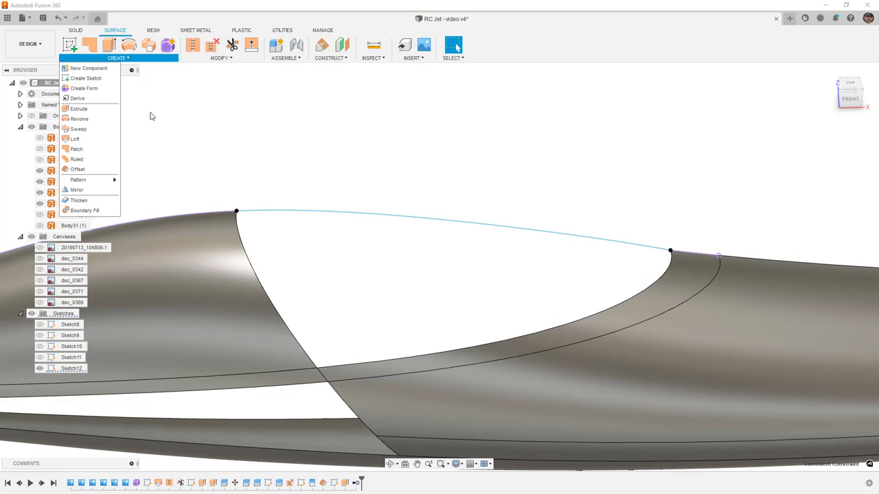
# Start a loft from the lower and left opening edges, with the top body edge as Rail 1.
pyautogui.click(96, 141)
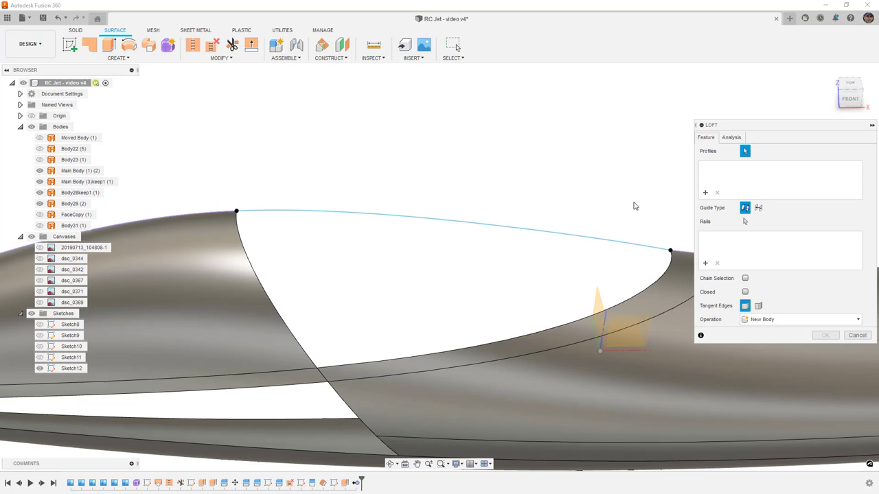
pyautogui.click(667, 259)
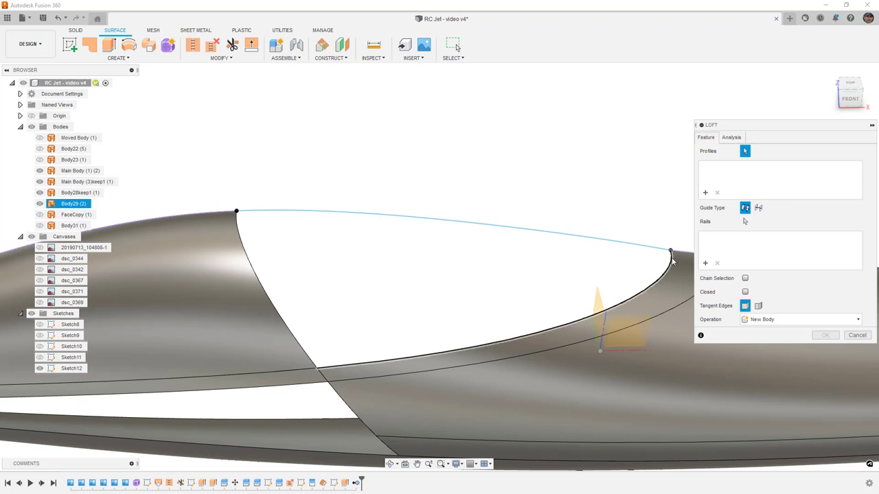
pyautogui.click(238, 220)
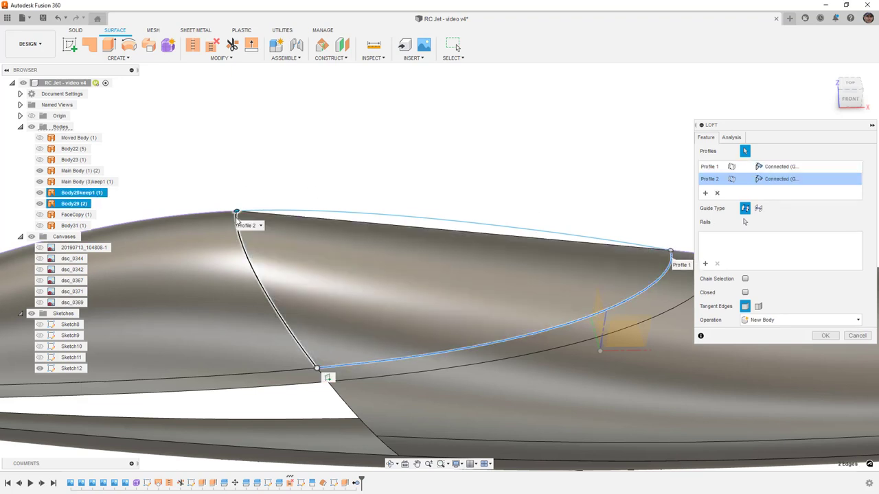
pyautogui.click(705, 263)
pyautogui.click(615, 245)
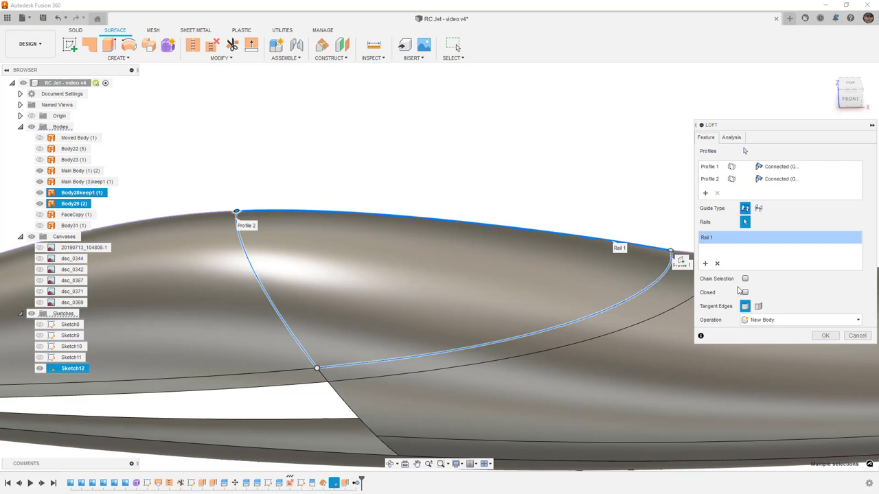
pyautogui.click(717, 264)
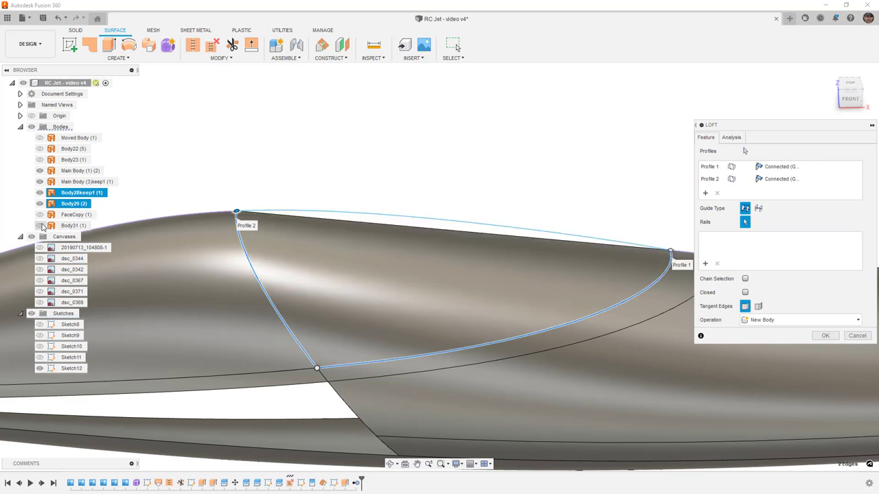
pyautogui.click(39, 368)
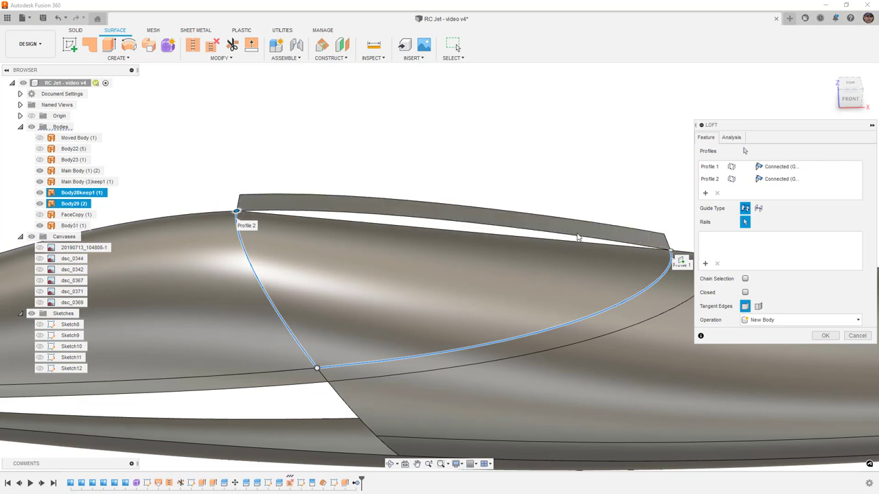
pyautogui.click(577, 238)
# Set Rail 1 to Tangent (G1), try Curvature (G2) on Profile 2, then return it to Tangent.
pyautogui.click(776, 239)
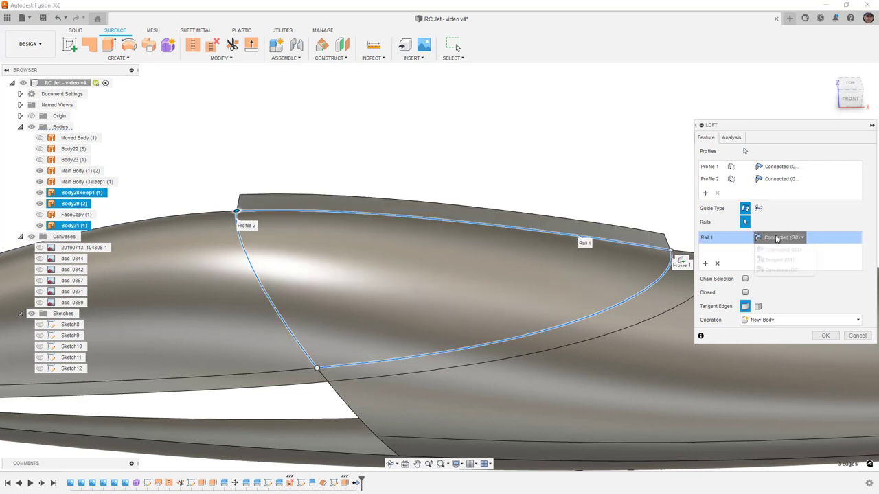
pyautogui.click(780, 260)
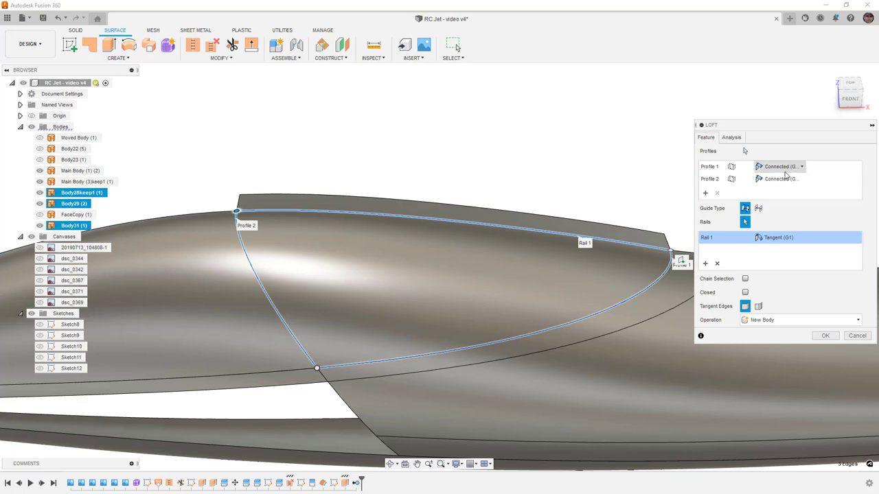
pyautogui.click(784, 179)
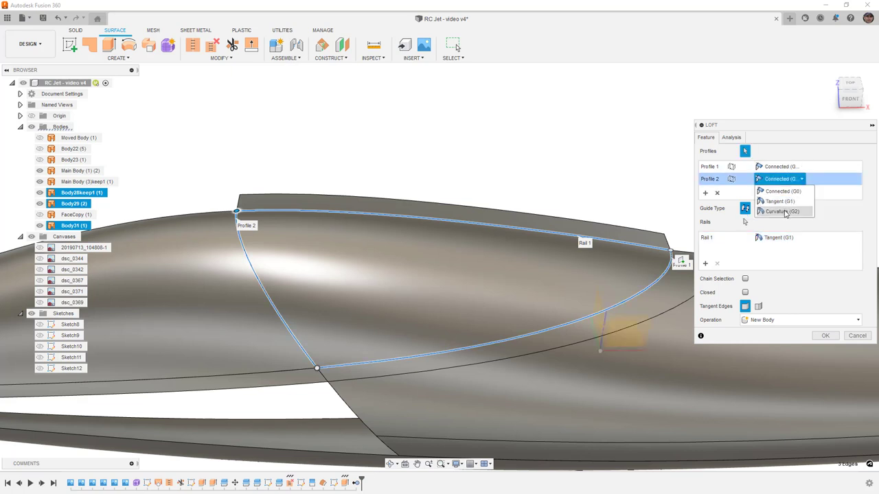
pyautogui.click(786, 212)
pyautogui.click(783, 179)
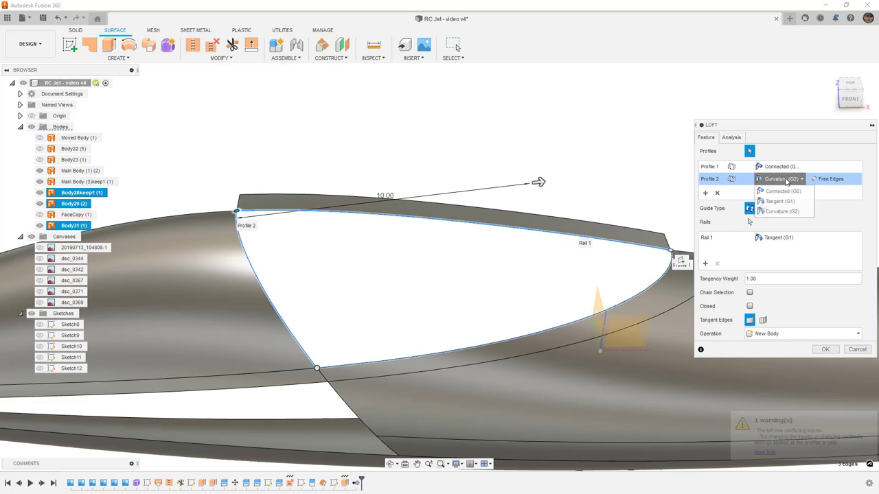
pyautogui.click(787, 204)
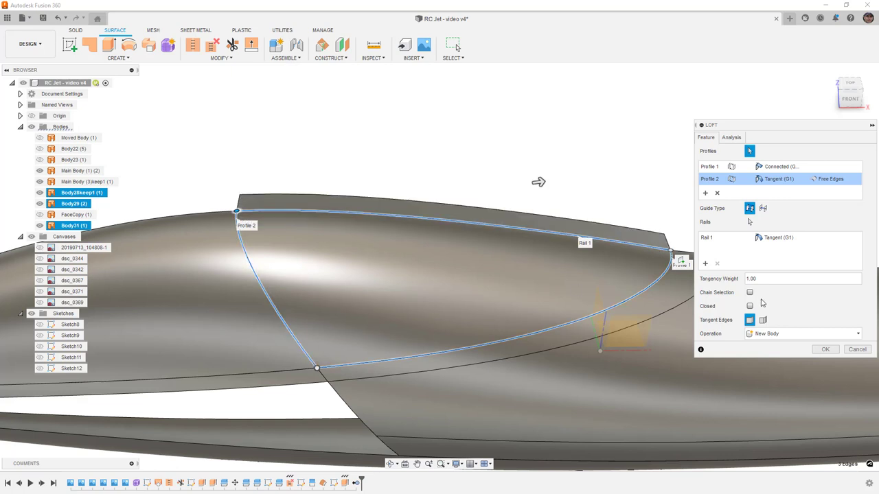
# Test Curvature (G2) on Rail 1 and Profile 2, then revert both to Tangent (G1).
pyautogui.click(778, 237)
pyautogui.click(782, 271)
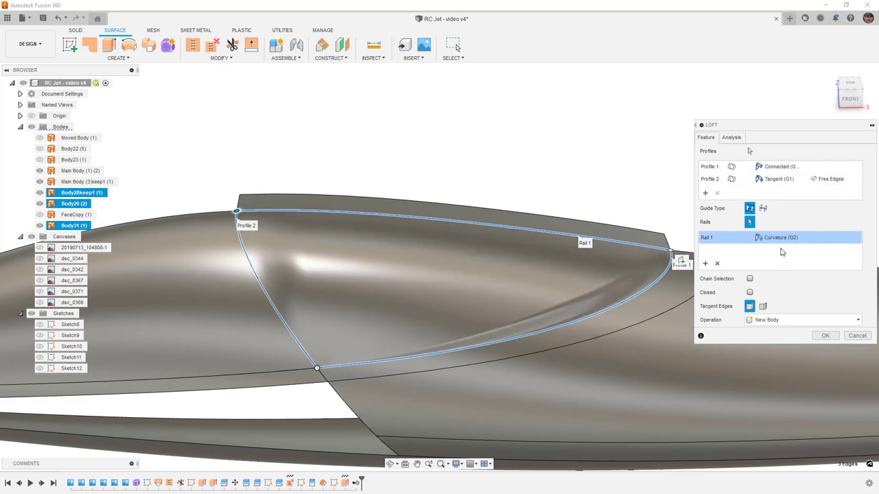
pyautogui.click(784, 180)
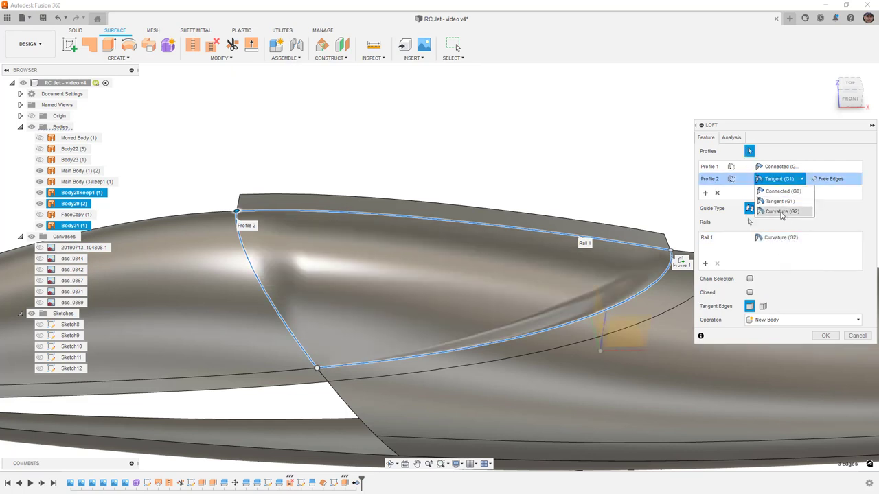
pyautogui.click(781, 213)
pyautogui.click(781, 179)
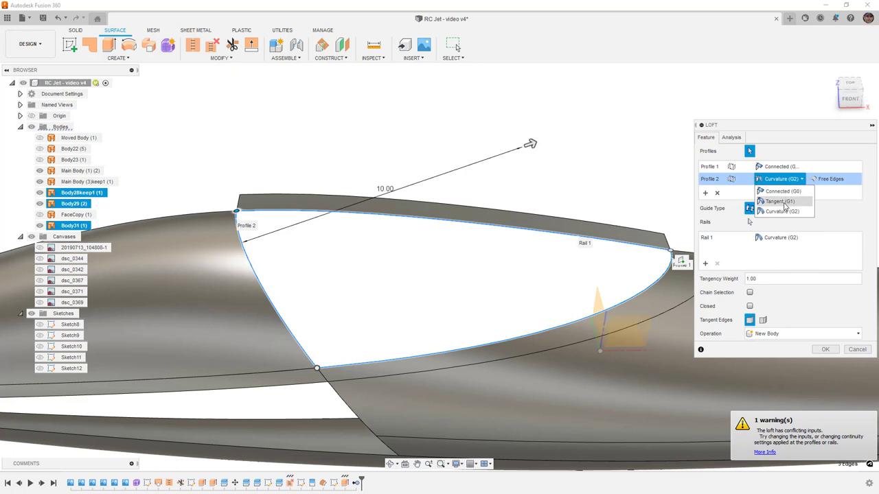
pyautogui.click(780, 202)
pyautogui.click(778, 238)
pyautogui.click(779, 260)
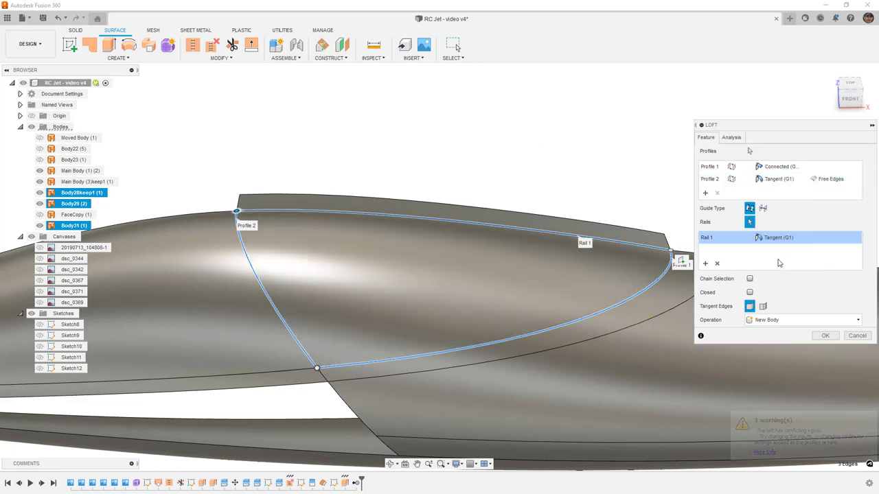
pyautogui.keyDown('shift'); pyautogui.moveTo(562, 302); pyautogui.dragTo(581, 275, button='middle'); pyautogui.keyUp('shift')
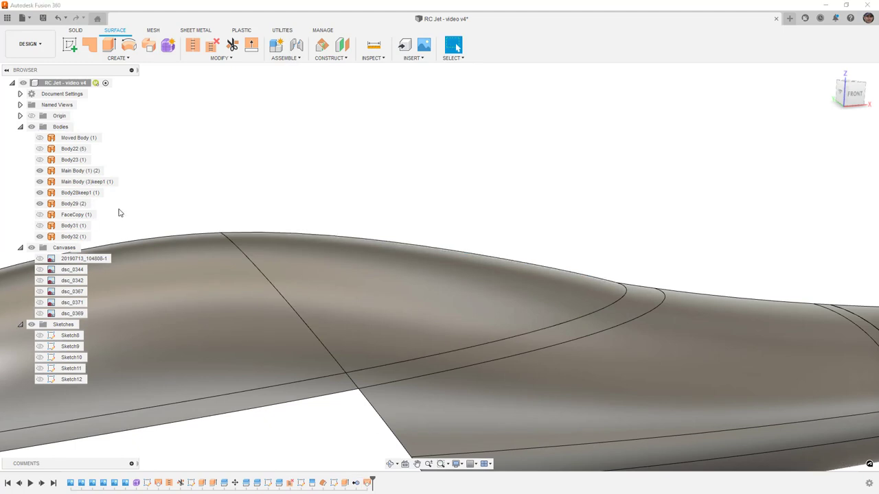
# Inspect the new Body32 loft surface from the front and left side.
pyautogui.keyDown('shift'); pyautogui.moveTo(418, 271); pyautogui.dragTo(453, 247, button='middle'); pyautogui.keyUp('shift')
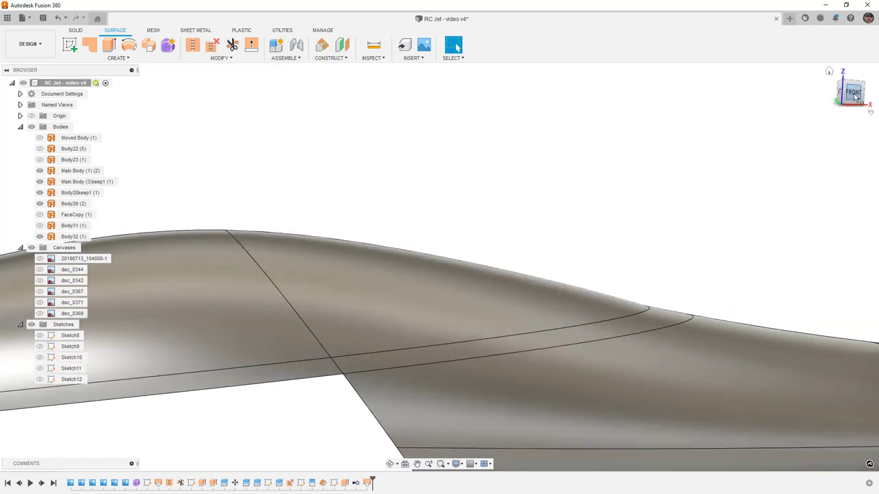
pyautogui.click(855, 94)
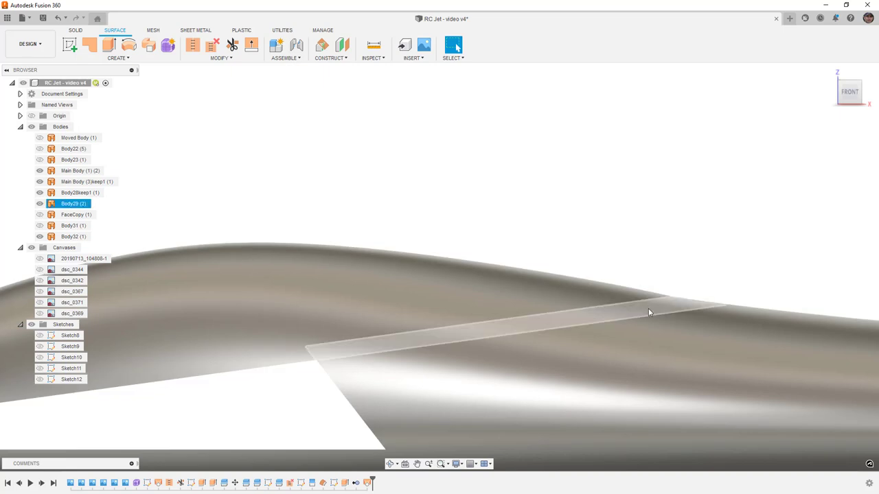
pyautogui.scroll(2, 765, 260)
pyautogui.scroll(-4, 618, 298)
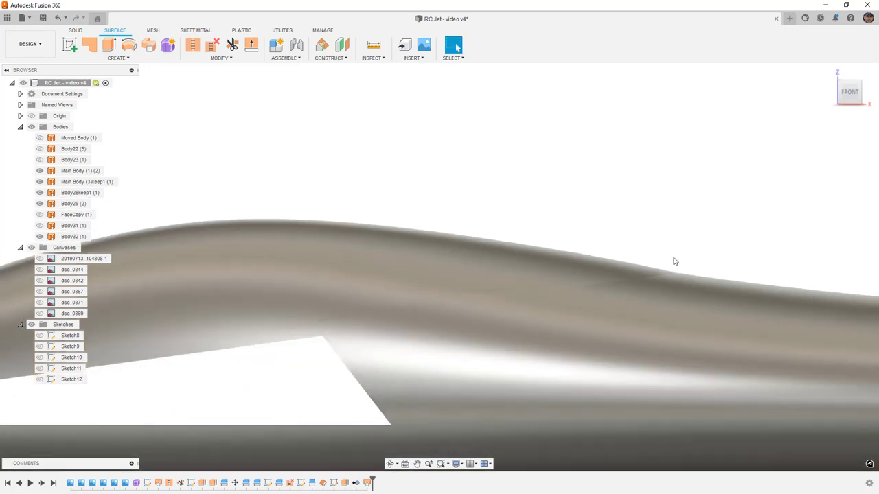
pyautogui.keyDown('shift'); pyautogui.moveTo(673, 261); pyautogui.dragTo(609, 316, button='middle'); pyautogui.keyUp('shift')
pyautogui.scroll(3, 559, 314)
# Check Body29, snap back to the front view, and open Save with Ctrl+S.
pyautogui.click(458, 359)
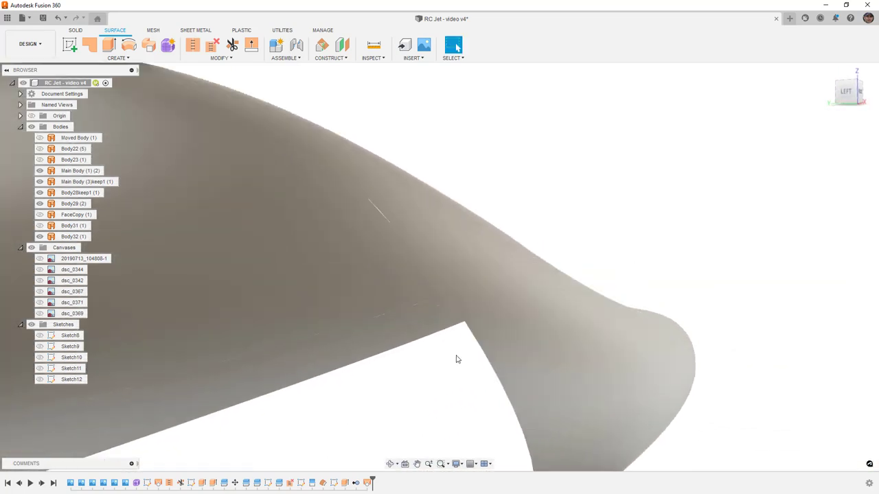
pyautogui.click(454, 360)
pyautogui.keyDown('shift'); pyautogui.moveTo(506, 355); pyautogui.dragTo(625, 315, button='middle'); pyautogui.keyUp('shift')
pyautogui.press('Escape')
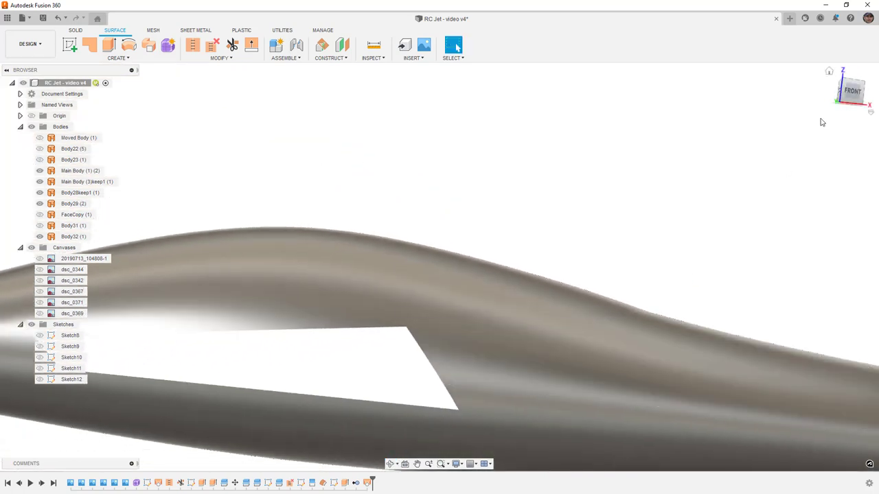
pyautogui.click(851, 92)
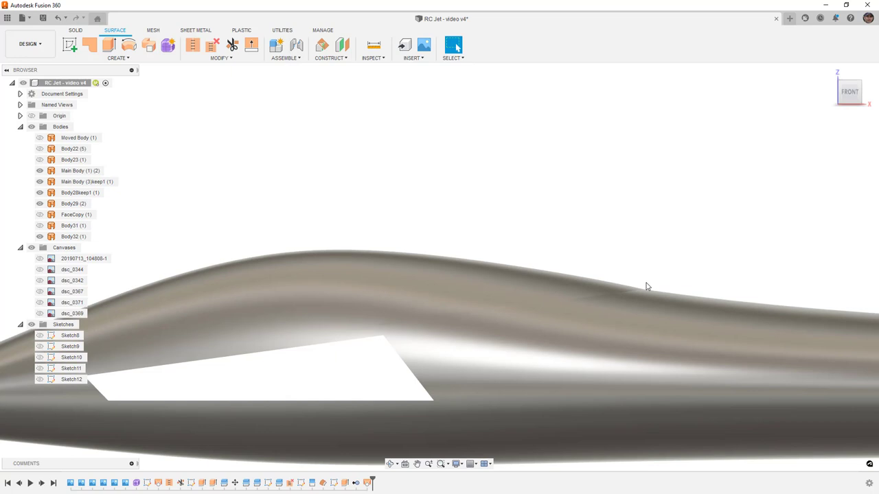
pyautogui.hotkey('ctrl', 's')
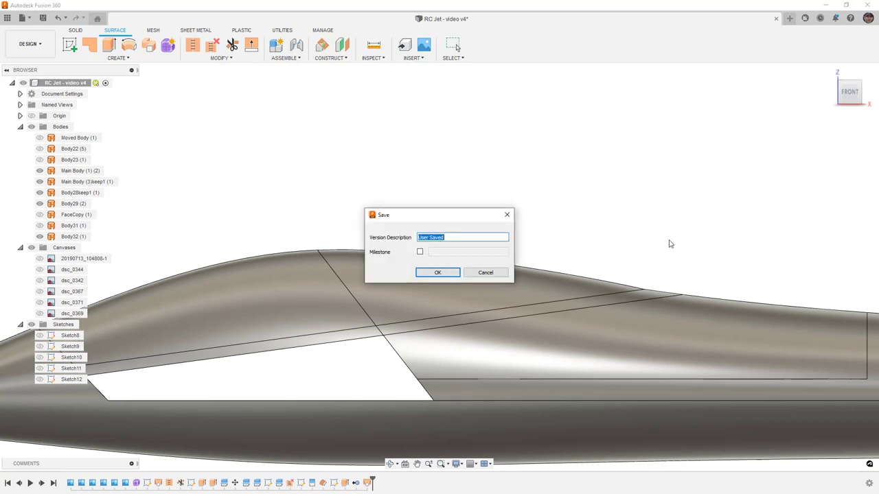
# Save the design as version v5 and inspect the seam and lower face strips.
pyautogui.press('Return')
pyautogui.scroll(2, 406, 327)
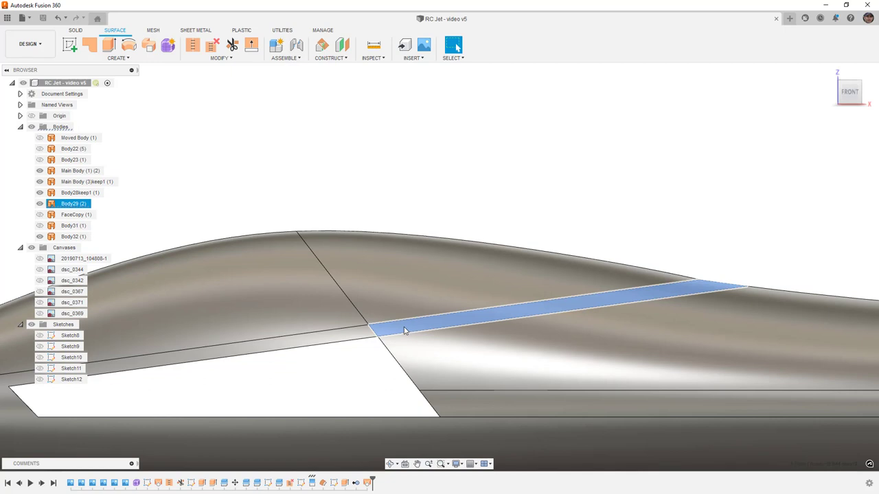
pyautogui.click(377, 331)
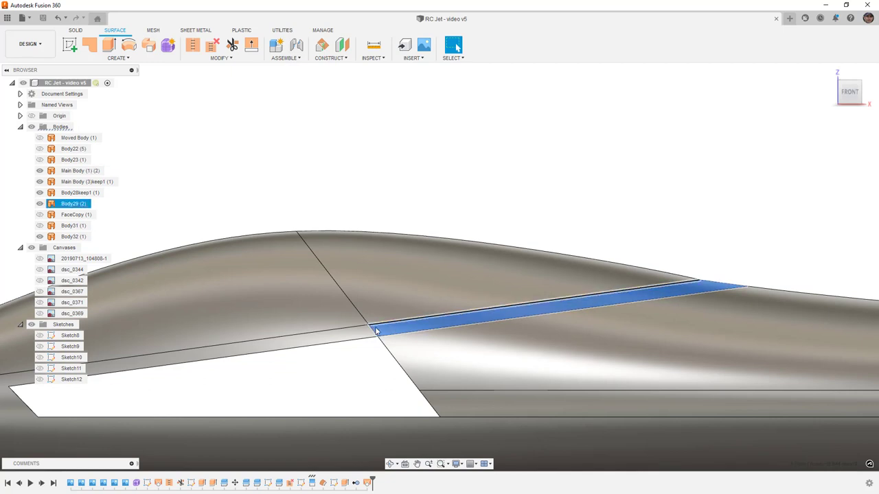
pyautogui.click(435, 398)
pyautogui.keyDown('shift'); pyautogui.moveTo(437, 398); pyautogui.dragTo(455, 318, button='middle'); pyautogui.keyUp('shift')
pyautogui.scroll(3, 428, 290)
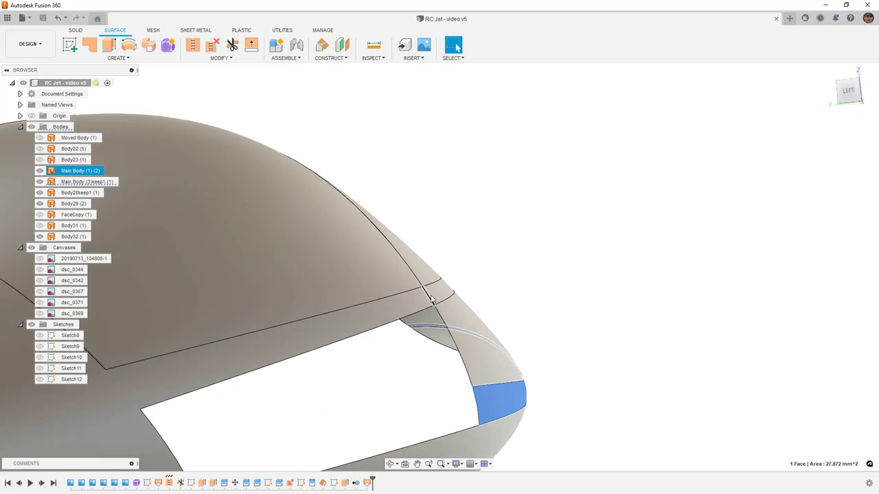
pyautogui.press('Escape')
# Select the canopy edge to check its length from another angle.
pyautogui.click(428, 290)
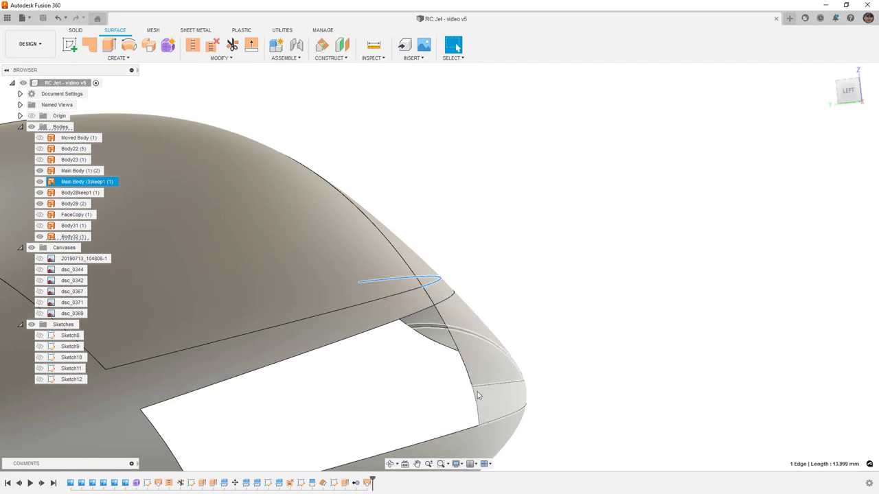
pyautogui.moveTo(567, 295)
pyautogui.keyDown('shift'); pyautogui.mouseDown(button='middle')
pyautogui.moveTo(571, 287)
pyautogui.moveTo(574, 293)
pyautogui.mouseUp(button='middle'); pyautogui.keyUp('shift')
pyautogui.scroll(-3, 576, 289)
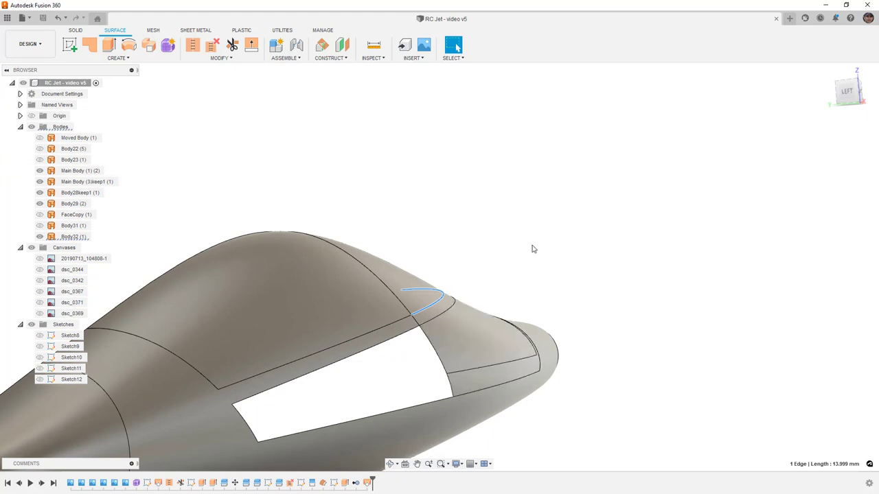
pyautogui.press('Escape')
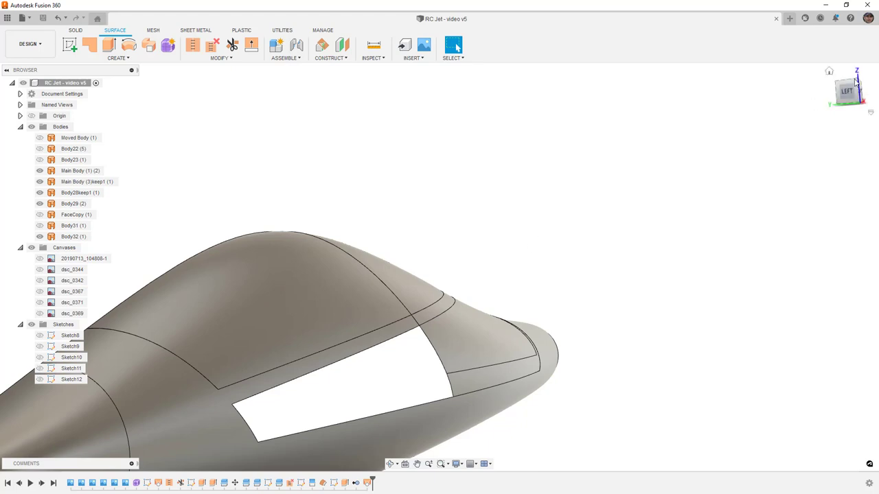
# Switch to the front view, then pan and zoom out to show the nose and whole intake.
pyautogui.keyDown('shift'); pyautogui.moveTo(775, 168); pyautogui.dragTo(747, 162, button='middle'); pyautogui.keyUp('shift')
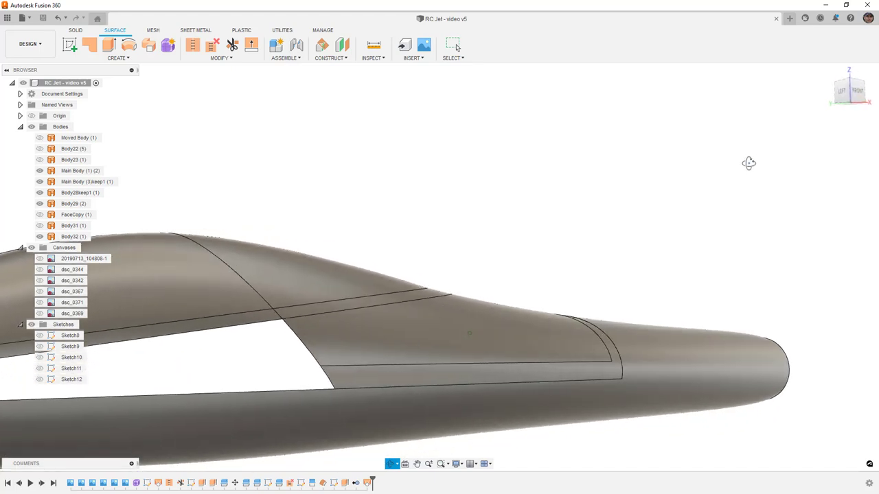
pyautogui.click(857, 91)
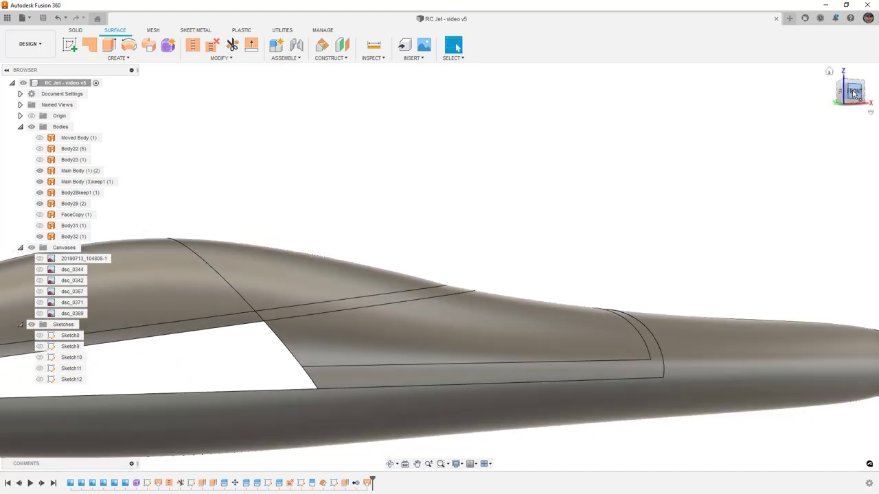
pyautogui.moveTo(465, 188); pyautogui.dragTo(534, 170, button='middle')
pyautogui.scroll(-2, 534, 170)
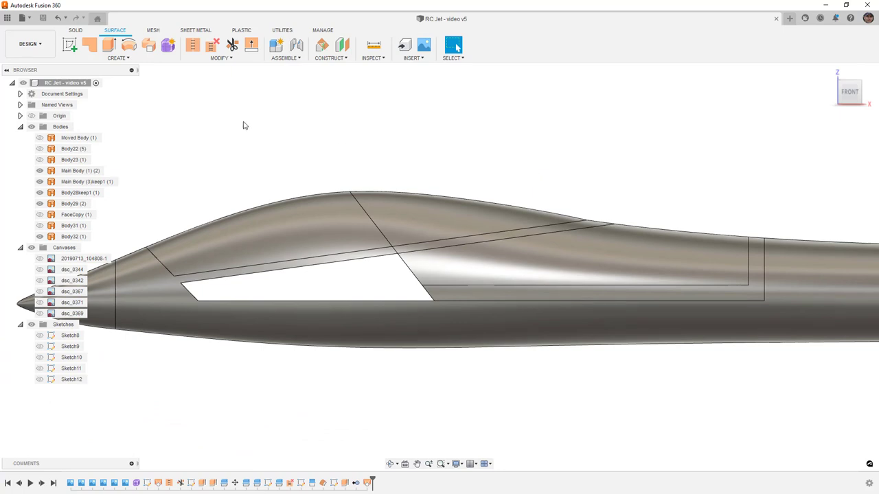
# Create Sketch13 on the origin plane and project the upper intake corner and fin's lower corner.
pyautogui.click(69, 44)
pyautogui.click(581, 271)
pyautogui.click(594, 270)
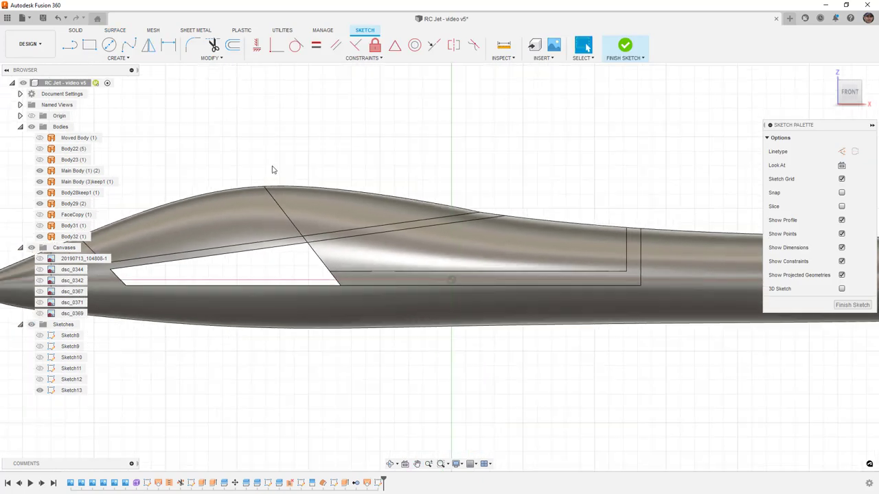
pyautogui.press('p')
pyautogui.click(295, 208)
pyautogui.scroll(3, 302, 237)
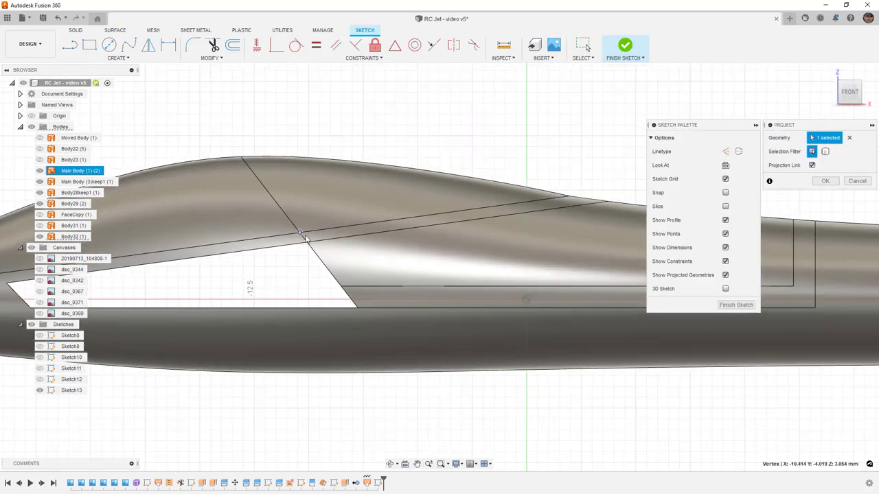
pyautogui.click(343, 288)
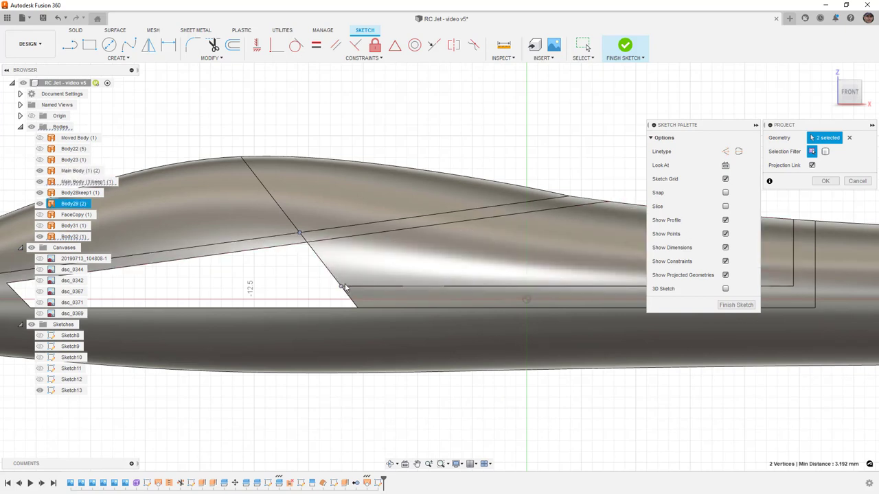
pyautogui.click(825, 182)
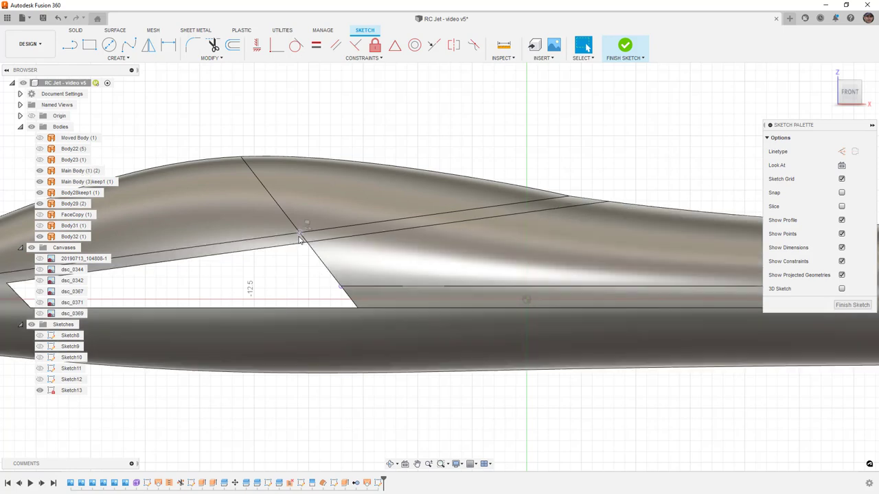
# Draw a line from the projected intersection down the intake edge and finish the sketch.
pyautogui.click(70, 49)
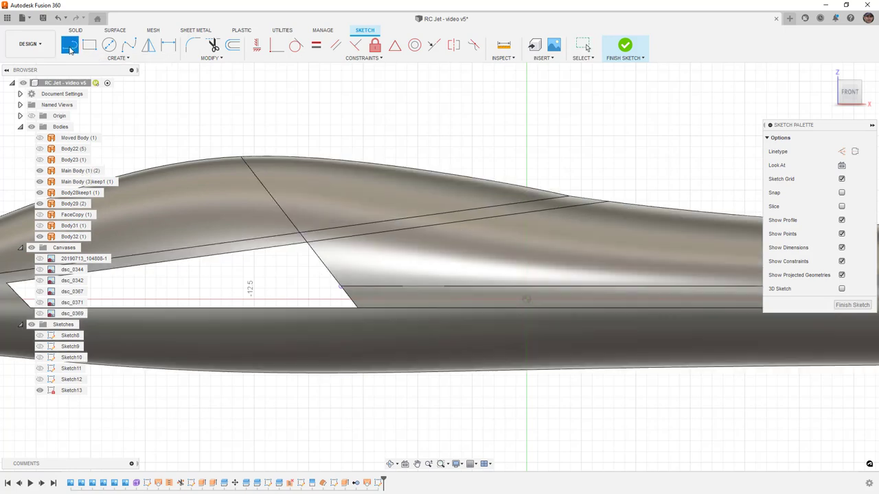
pyautogui.click(302, 236)
pyautogui.click(340, 286)
pyautogui.press('Escape')
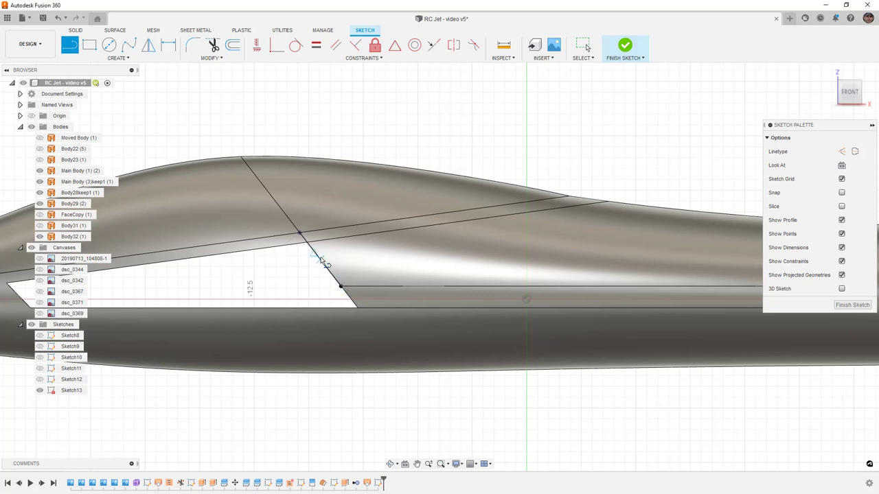
pyautogui.click(625, 47)
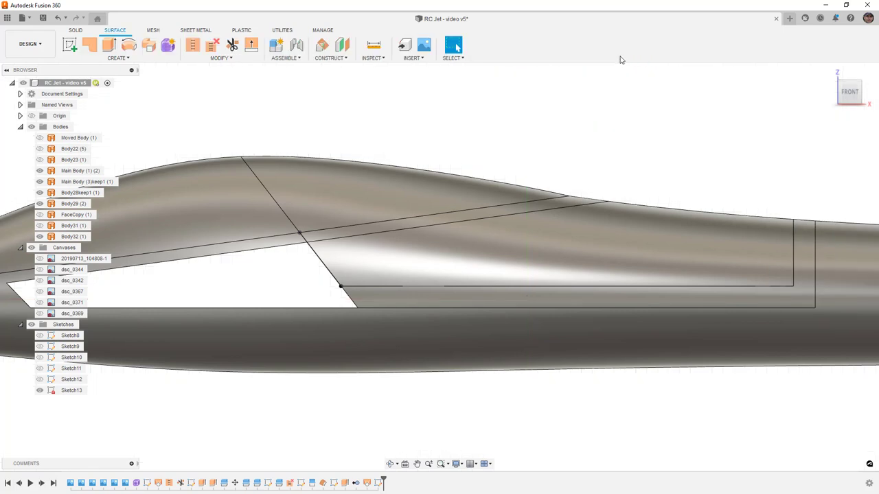
# In the LEFT view, start Sketch14 on the origin plane and project both intake corners and the edge below.
pyautogui.scroll(-5, 506, 179)
pyautogui.keyDown('shift'); pyautogui.moveTo(502, 208); pyautogui.dragTo(550, 215, button='middle'); pyautogui.keyUp('shift')
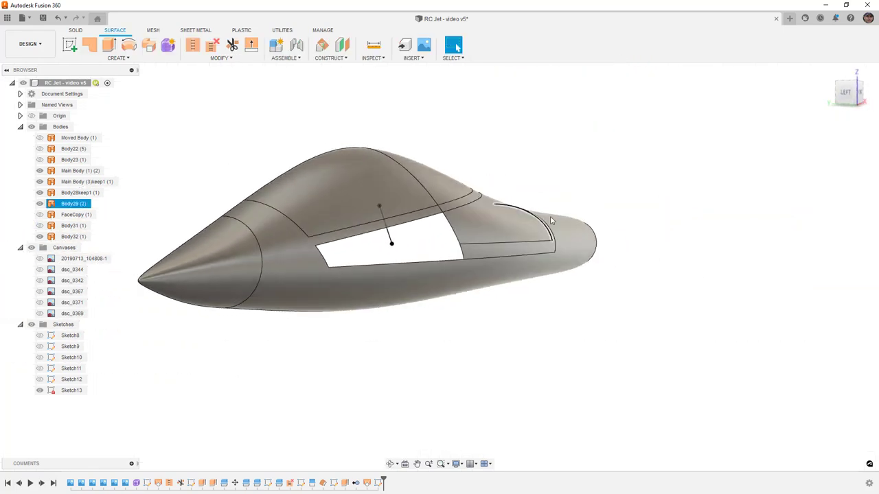
pyautogui.click(849, 97)
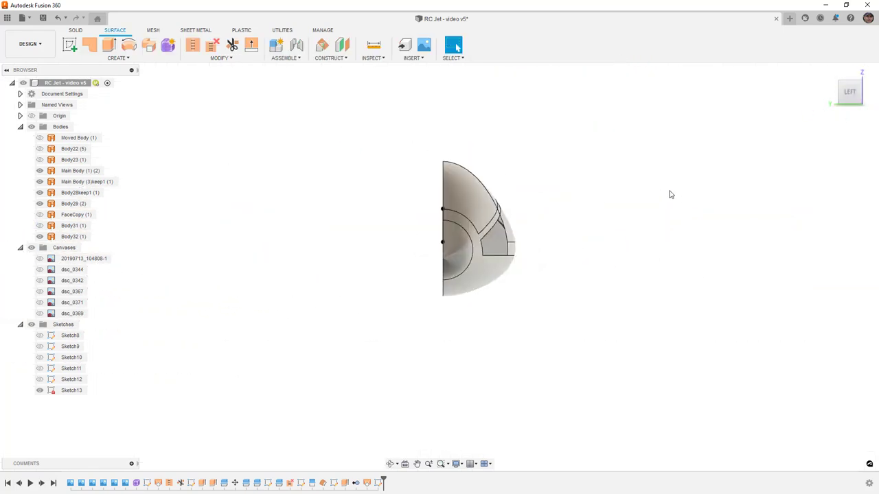
pyautogui.click(70, 45)
pyautogui.click(416, 229)
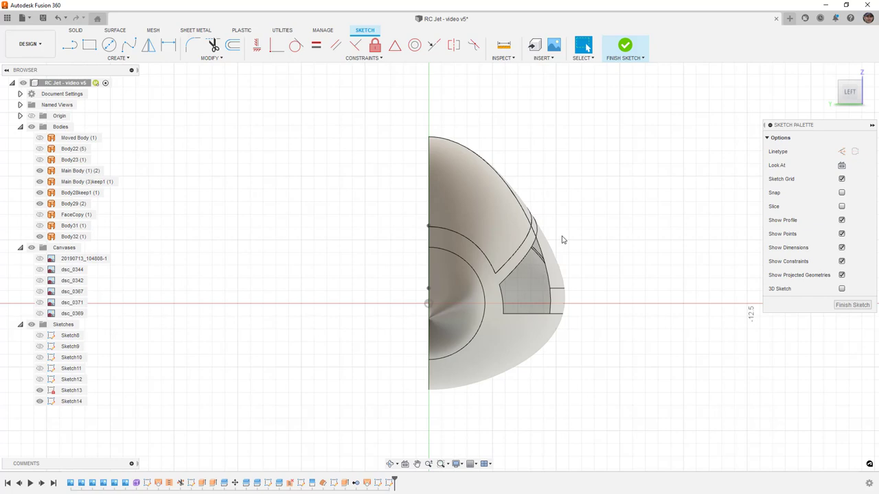
pyautogui.press('p')
pyautogui.scroll(5, 550, 232)
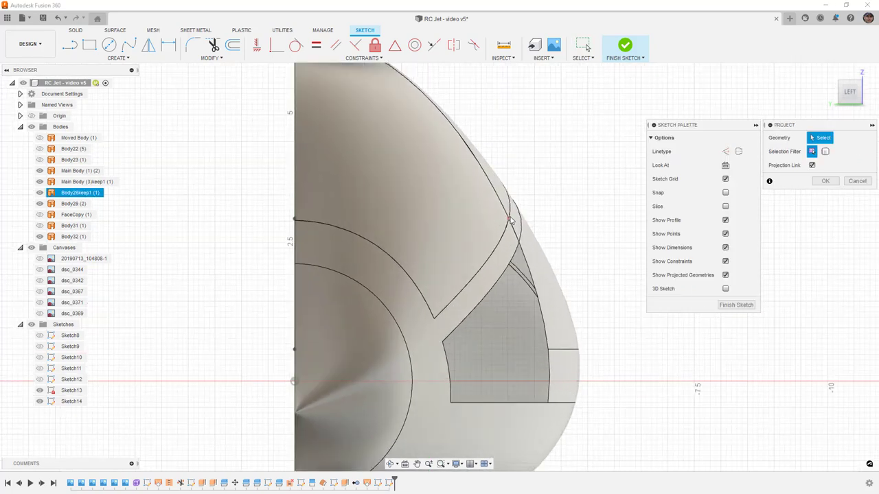
pyautogui.click(509, 219)
pyautogui.click(548, 353)
pyautogui.click(549, 370)
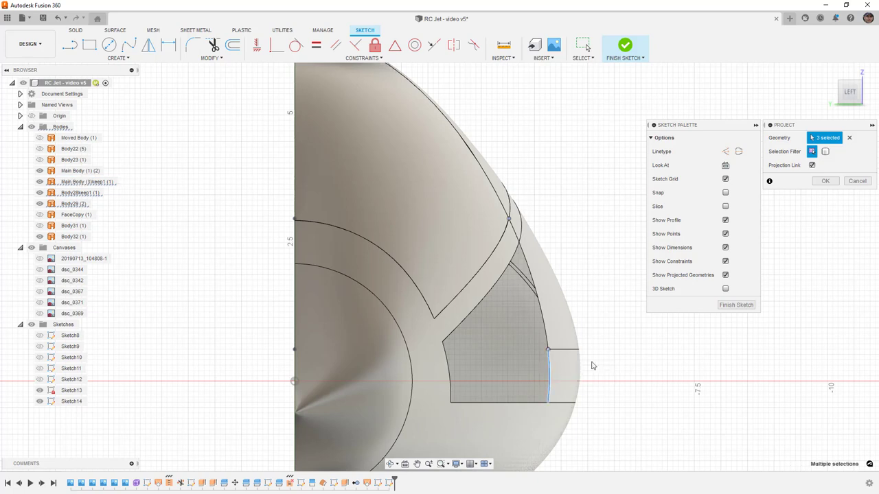
pyautogui.click(824, 181)
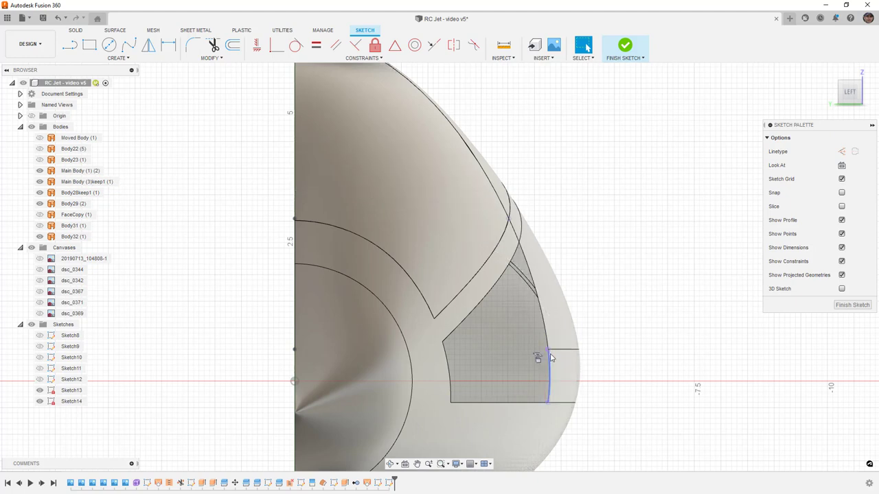
# Draw a spline from the lower to the upper projected corner, curvature-constrained to the edge below.
pyautogui.click(129, 44)
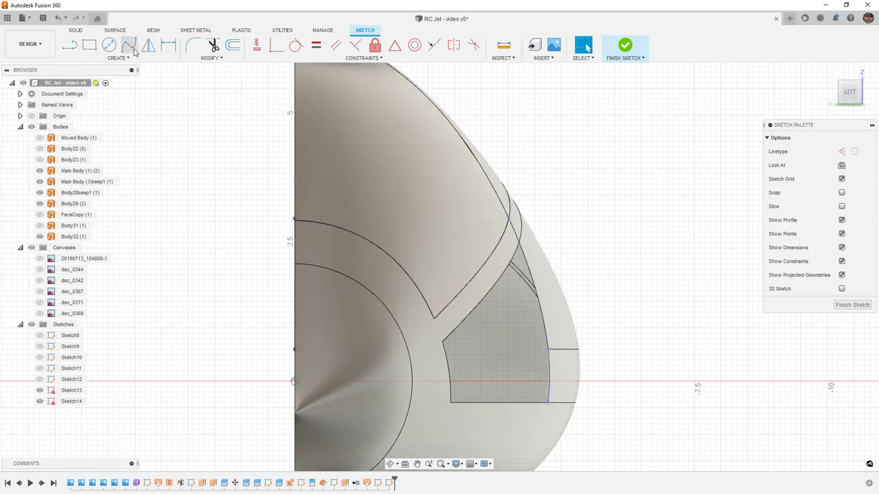
pyautogui.click(548, 349)
pyautogui.click(509, 218)
pyautogui.press('Return')
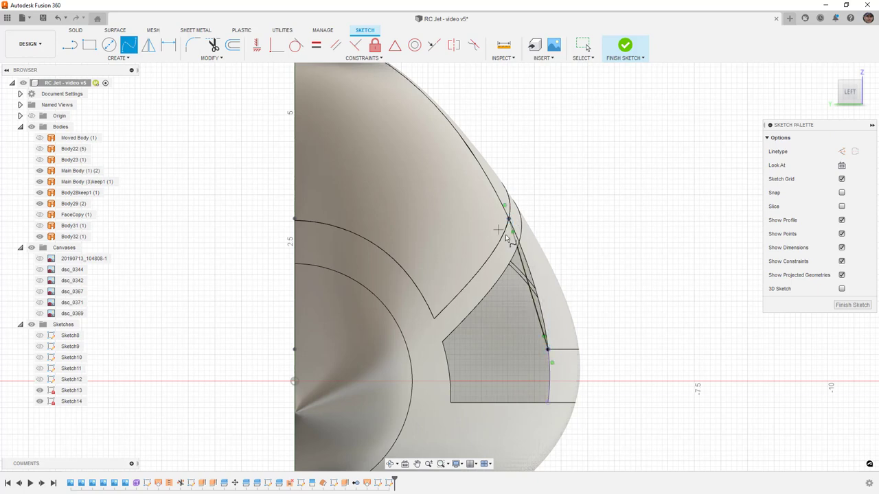
pyautogui.click(473, 45)
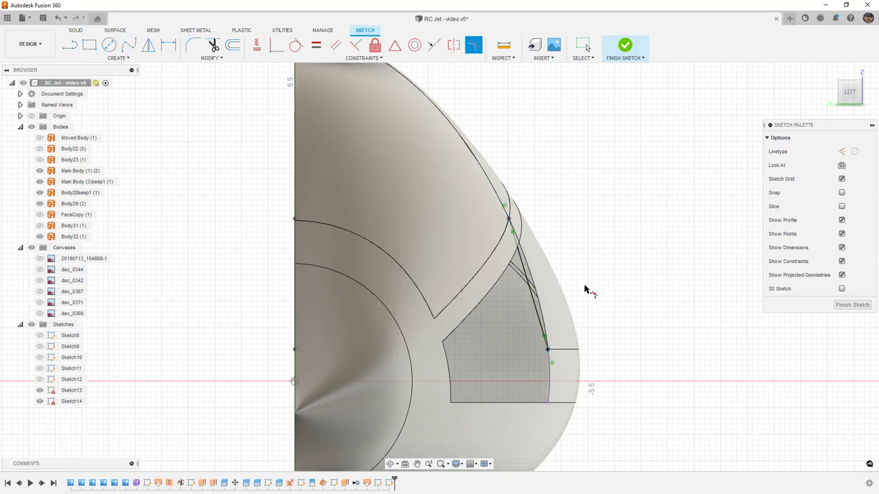
pyautogui.click(539, 314)
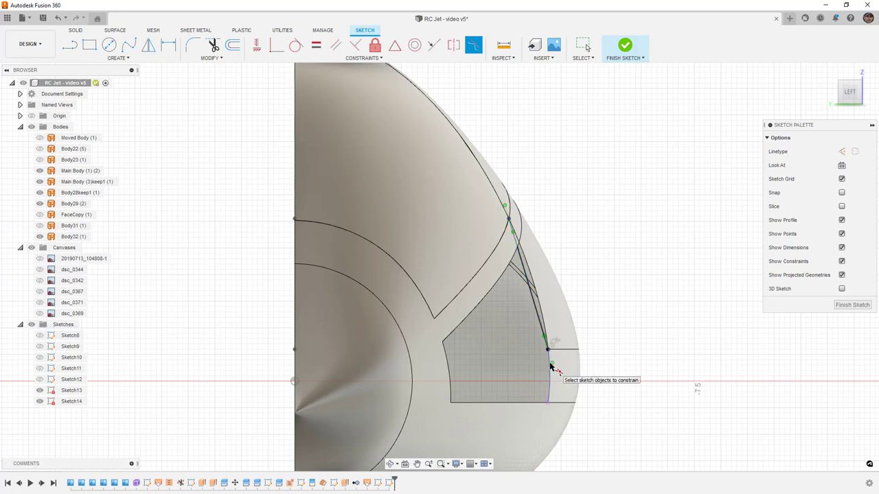
pyautogui.click(551, 362)
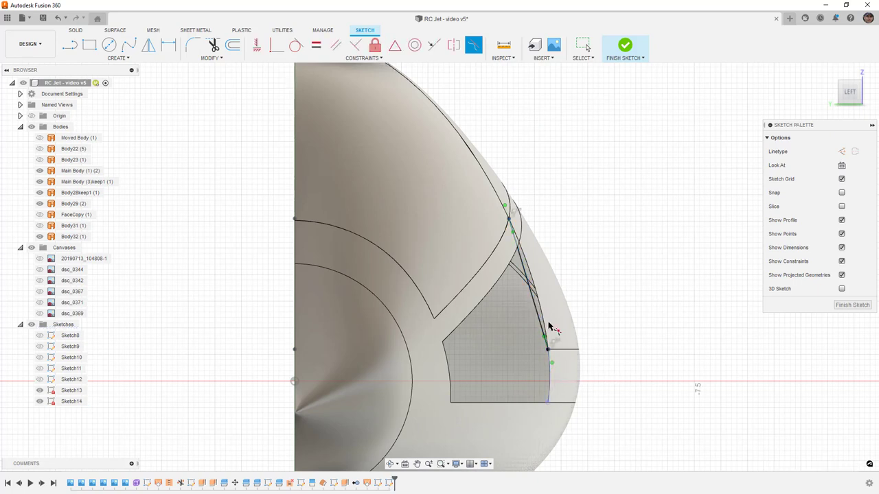
pyautogui.press('Escape')
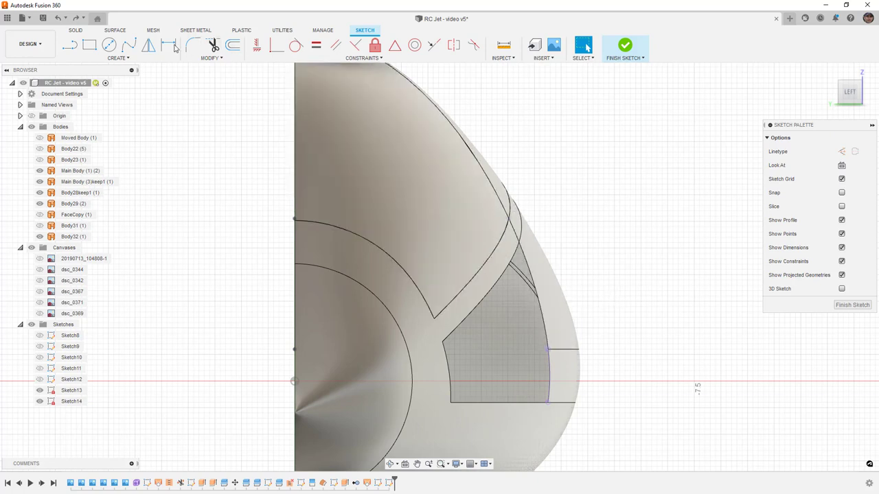
# Redraw the spline from the lower corner to the upper arc endpoint and select it.
pyautogui.click(129, 46)
pyautogui.click(547, 350)
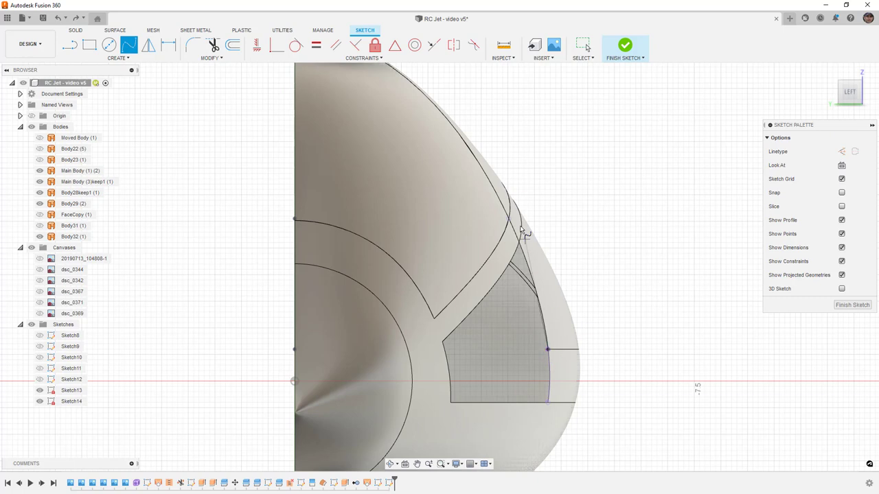
pyautogui.click(506, 219)
pyautogui.press('Escape')
pyautogui.click(537, 323)
pyautogui.click(544, 338)
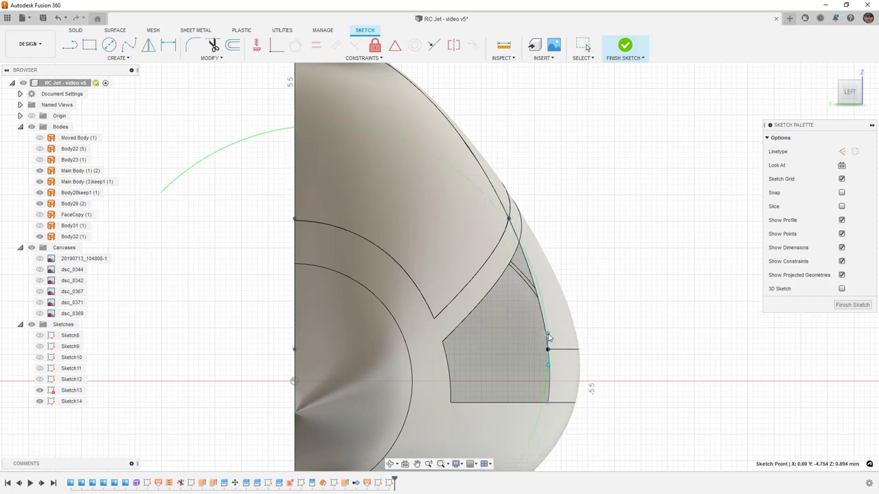
# Match the new spline's curvature to the curve below, then inspect its fit point.
pyautogui.click(474, 45)
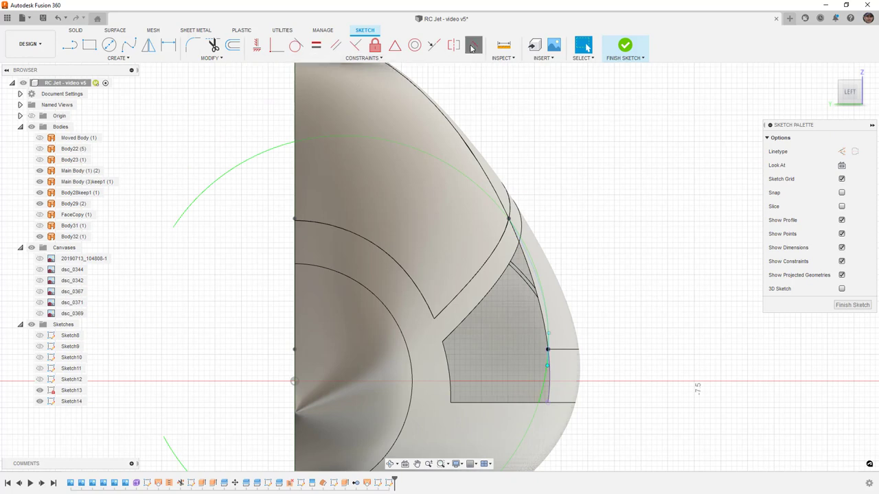
pyautogui.click(553, 338)
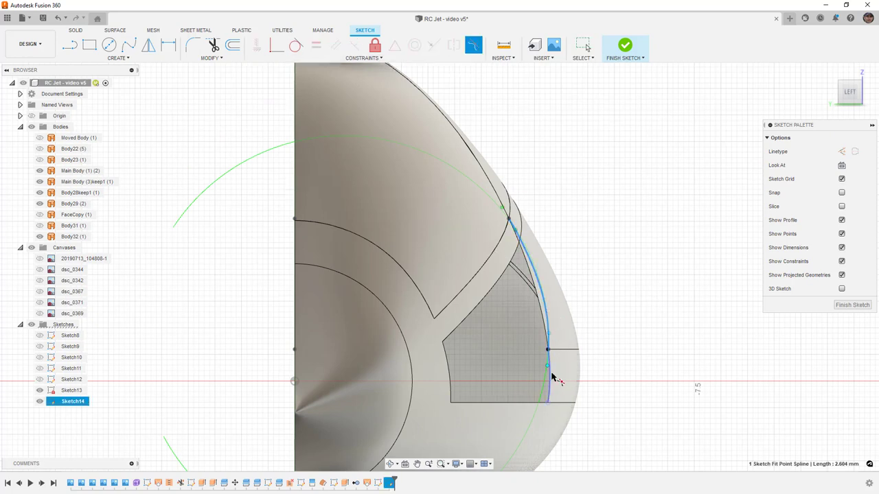
pyautogui.click(551, 374)
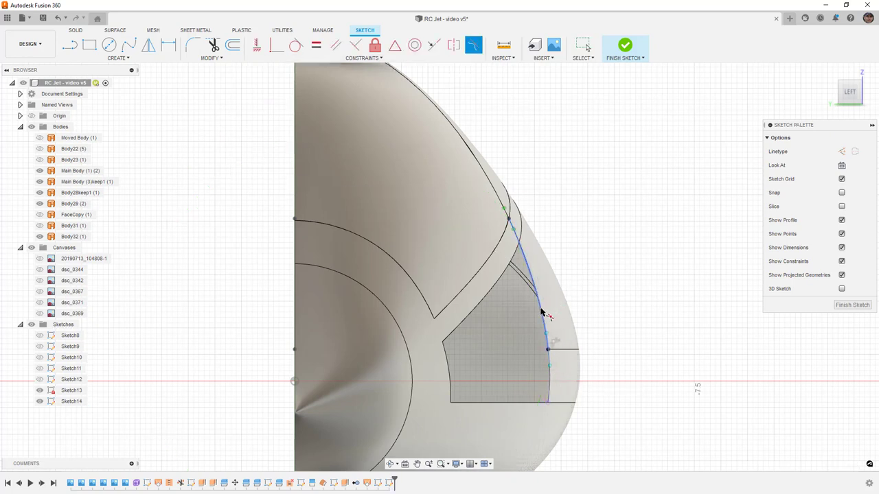
pyautogui.scroll(5, 541, 313)
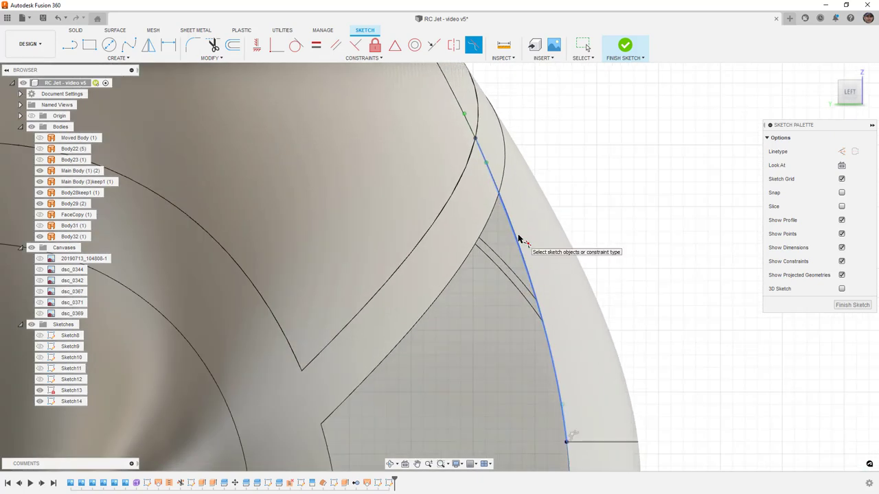
pyautogui.scroll(-2, 519, 237)
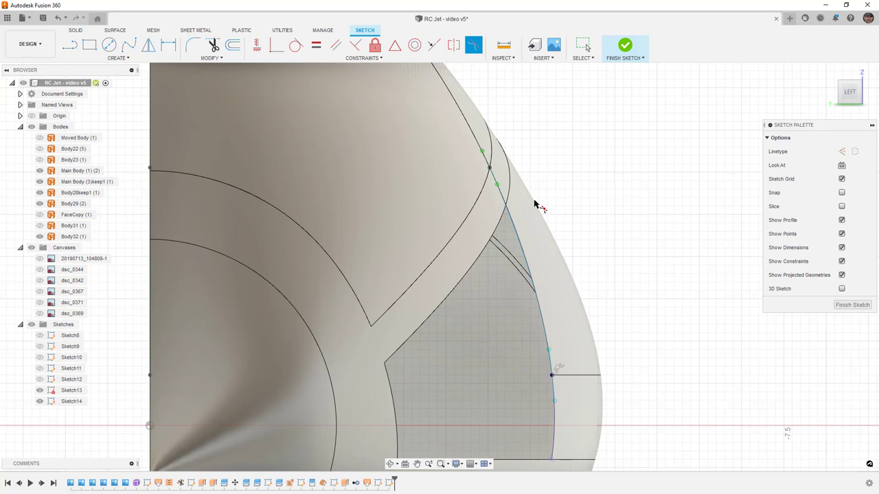
pyautogui.press('Escape')
pyautogui.click(510, 213)
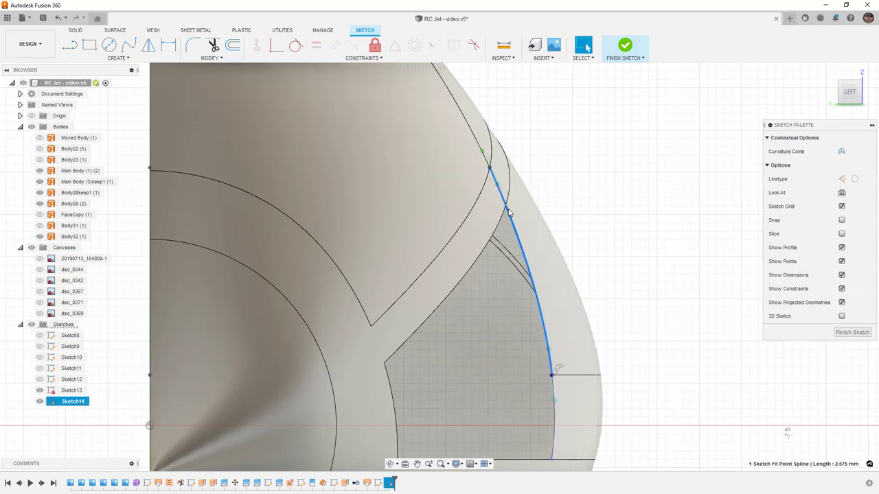
pyautogui.click(497, 185)
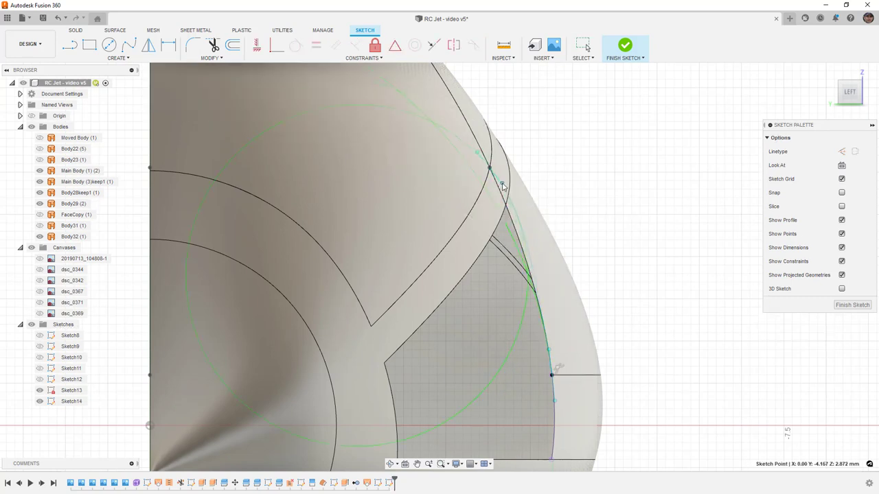
pyautogui.click(519, 218)
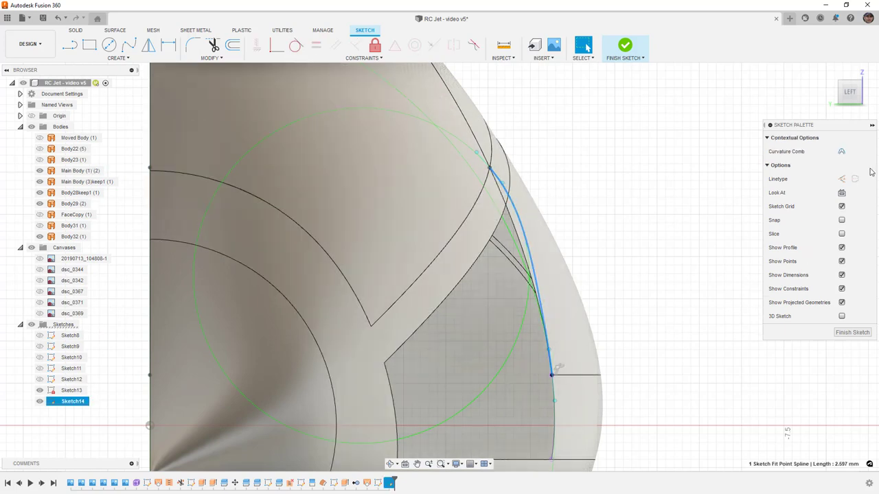
# Show the curvature comb and reshape the spline via its fit point, tangent handle and guide line end.
pyautogui.click(841, 152)
pyautogui.click(825, 167)
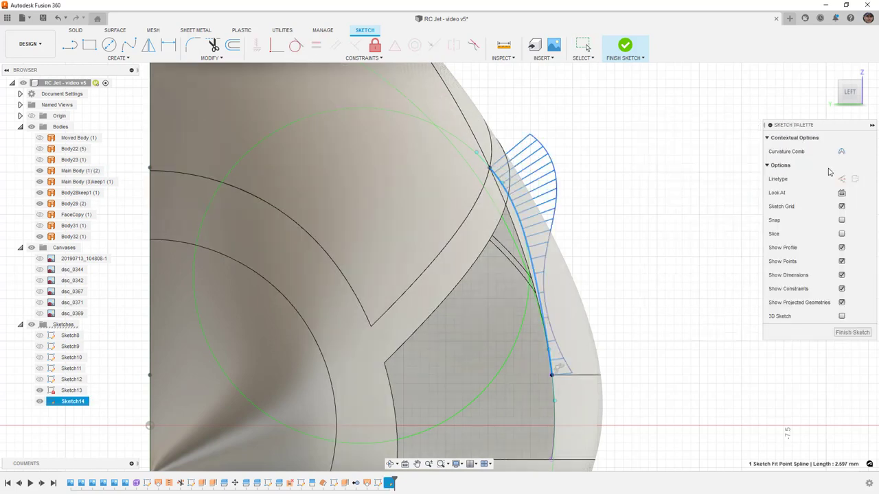
pyautogui.scroll(-1, 594, 228)
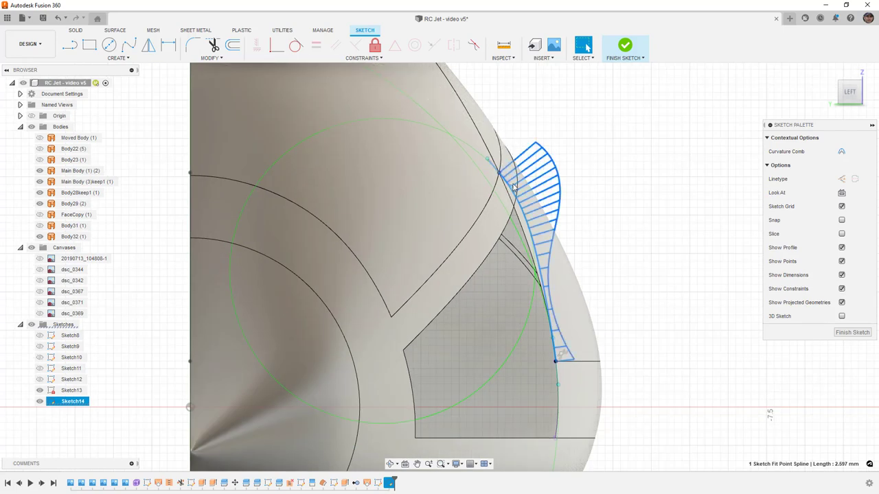
pyautogui.moveTo(511, 190); pyautogui.dragTo(511, 189)
pyautogui.moveTo(511, 189); pyautogui.dragTo(516, 191)
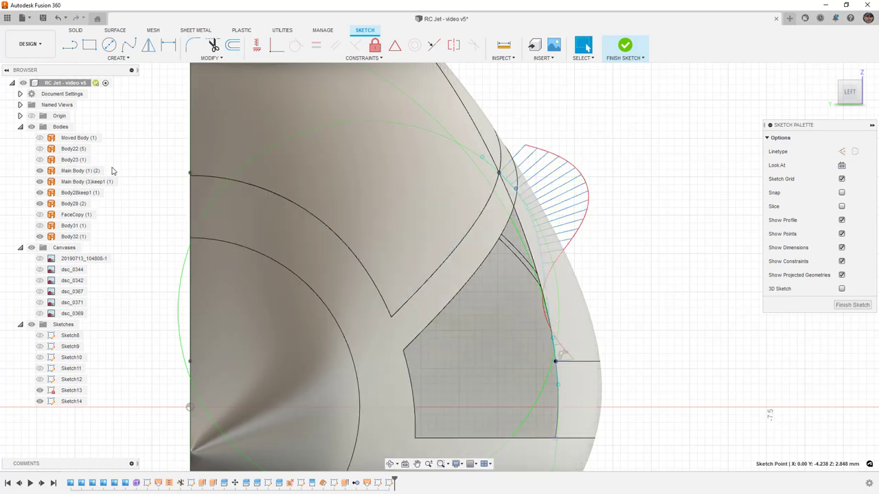
pyautogui.click(31, 127)
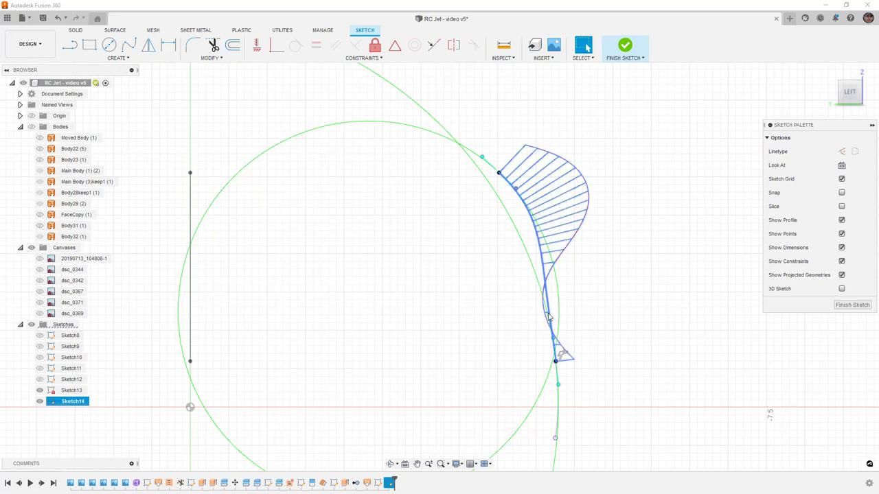
pyautogui.moveTo(482, 159)
pyautogui.mouseDown()
pyautogui.moveTo(484, 148)
pyautogui.moveTo(491, 165)
pyautogui.mouseUp()
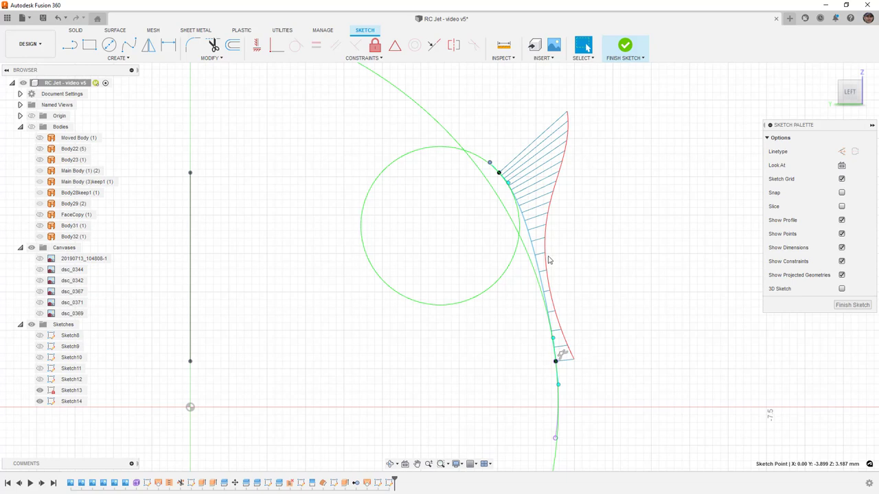
# Show the bodies again, check the spline's curvature comb against the fuselage, and finish Sketch14.
pyautogui.click(541, 284)
pyautogui.click(31, 127)
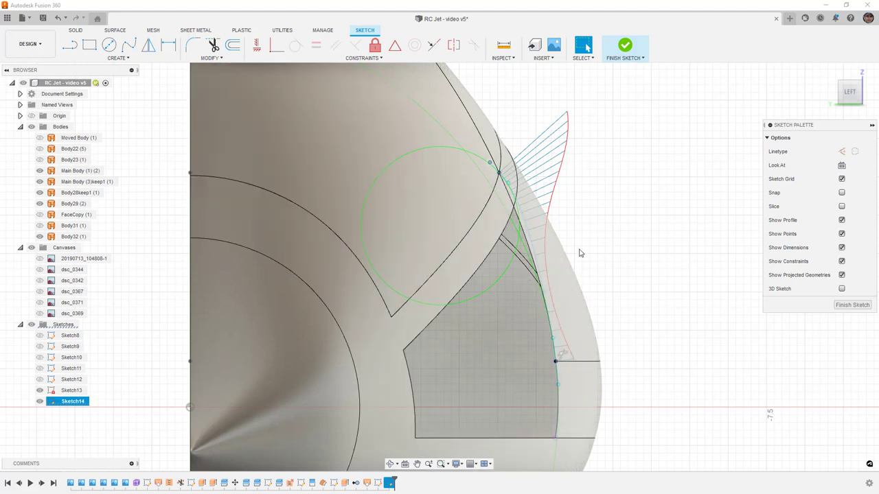
pyautogui.scroll(4, 515, 184)
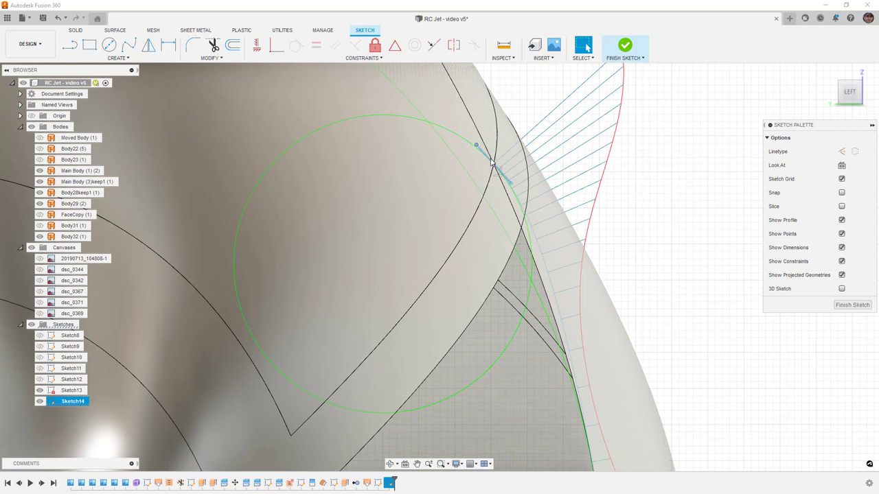
pyautogui.moveTo(499, 171)
pyautogui.keyDown('shift'); pyautogui.mouseDown(button='middle')
pyautogui.moveTo(520, 189)
pyautogui.moveTo(532, 162)
pyautogui.mouseUp(button='middle'); pyautogui.keyUp('shift')
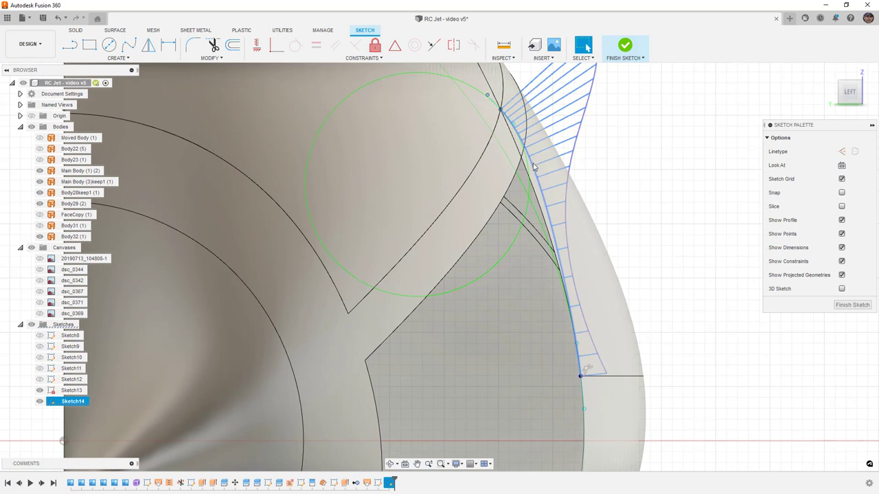
pyautogui.click(561, 259)
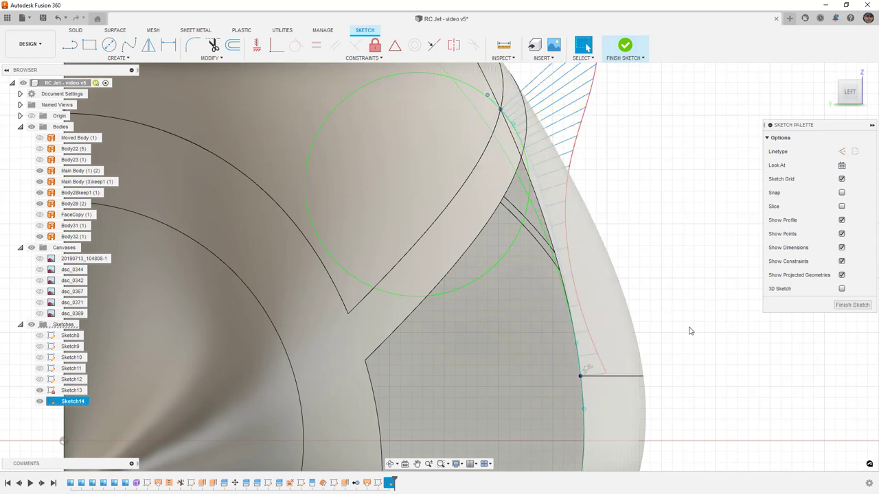
pyautogui.click(852, 306)
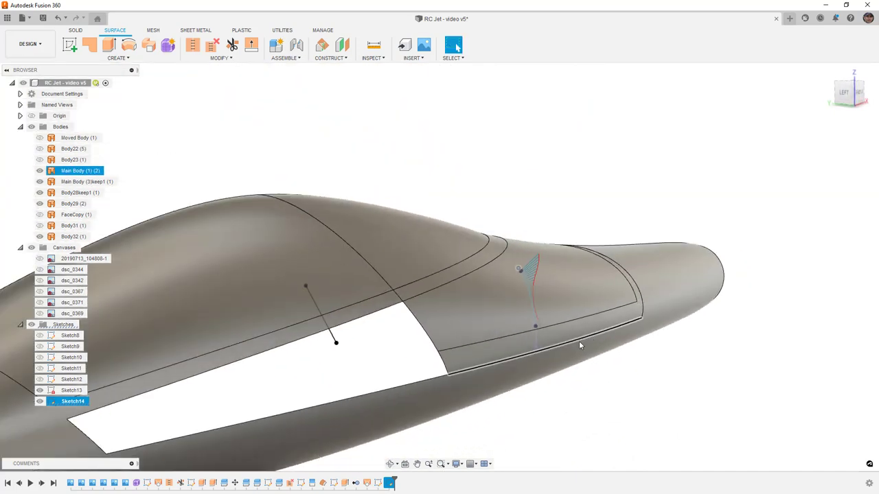
# Deselect Sketch14 and place new Sketch15 on the fuselage's origin plane.
pyautogui.keyDown('shift'); pyautogui.moveTo(528, 292); pyautogui.dragTo(508, 307, button='middle'); pyautogui.keyUp('shift')
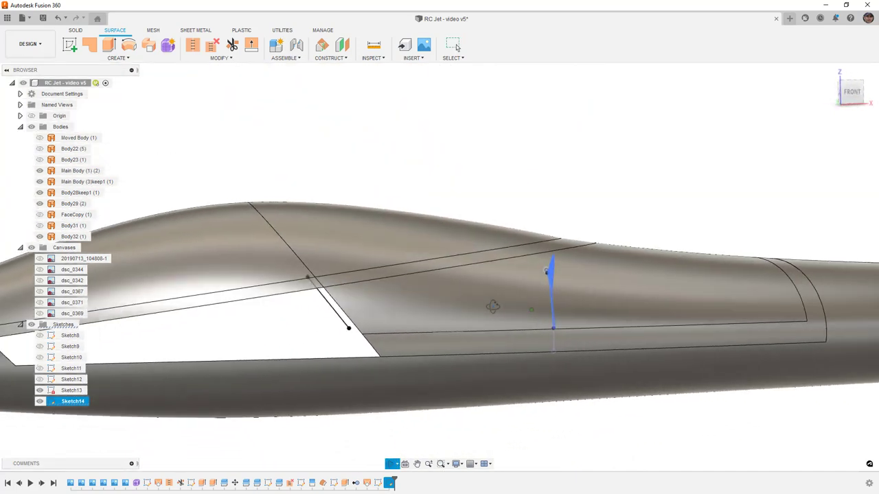
pyautogui.click(367, 139)
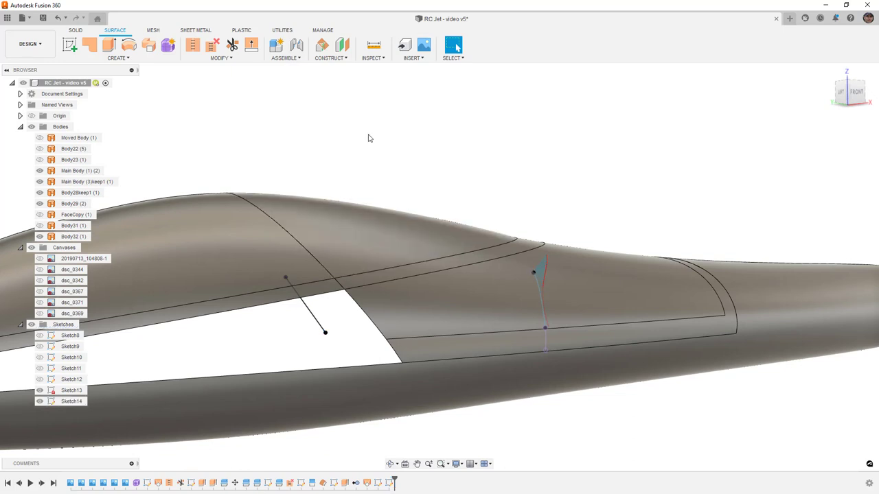
pyautogui.click(70, 45)
pyautogui.keyDown('shift'); pyautogui.moveTo(405, 176); pyautogui.dragTo(471, 220, button='middle'); pyautogui.keyUp('shift')
pyautogui.click(472, 223)
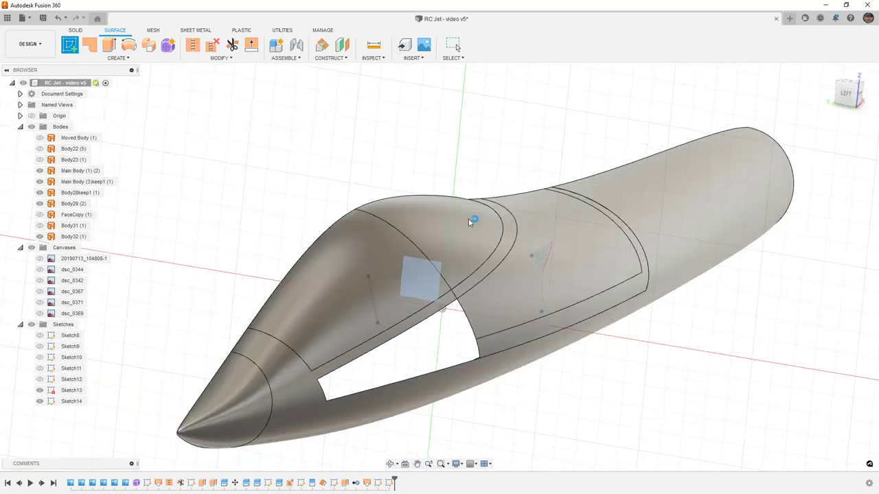
pyautogui.keyDown('shift'); pyautogui.moveTo(475, 272); pyautogui.dragTo(457, 207, button='middle'); pyautogui.keyUp('shift')
# Add an intersection curve in Sketch15 from the Sketch13 line and the Sketch14 spline.
pyautogui.click(118, 57)
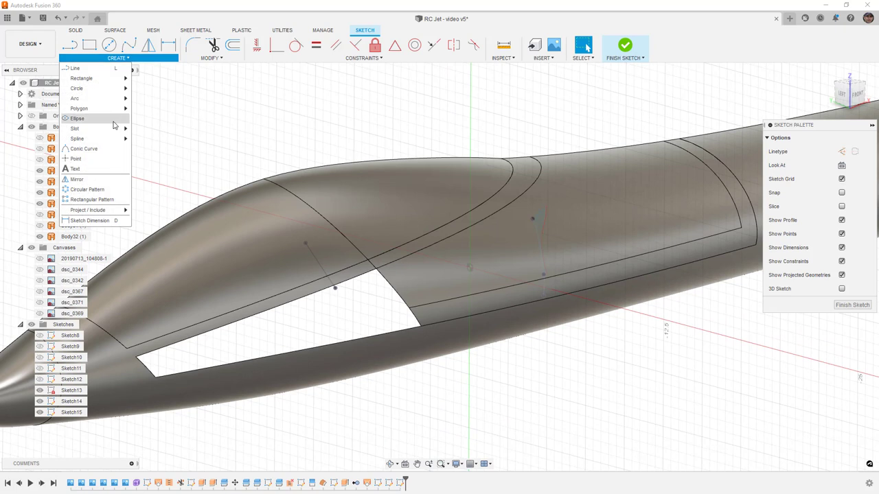
pyautogui.moveTo(112, 215)
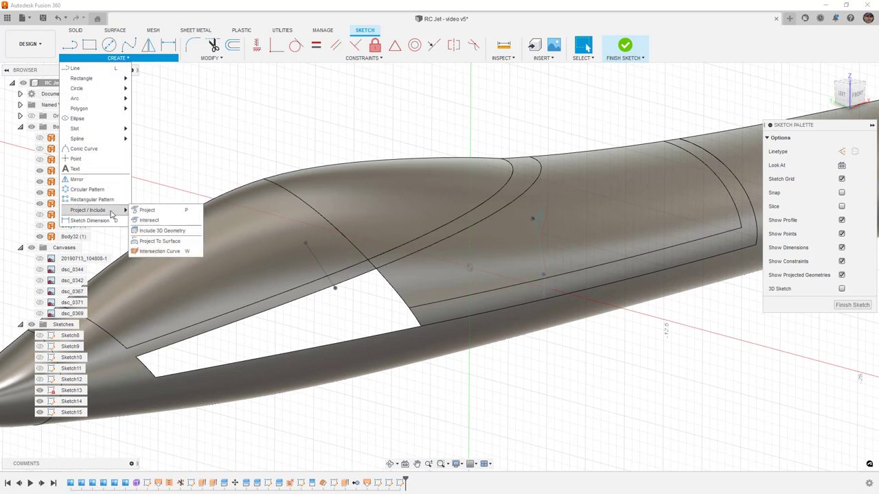
pyautogui.click(160, 251)
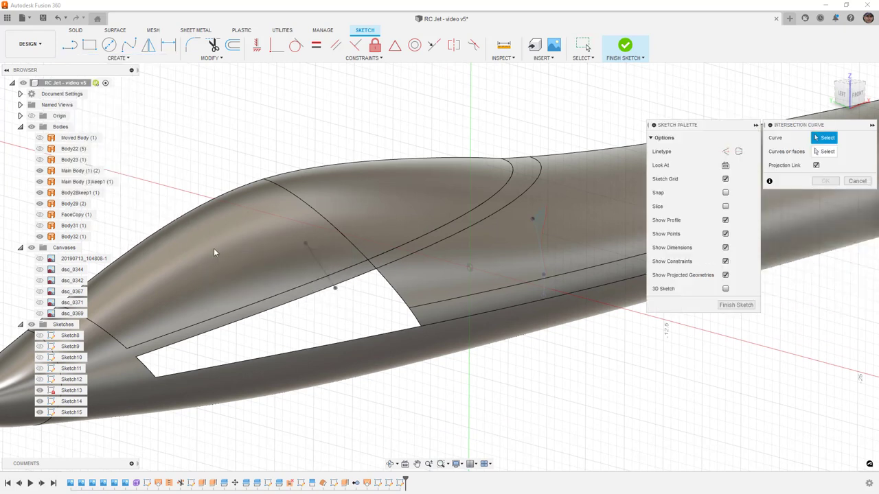
pyautogui.click(313, 256)
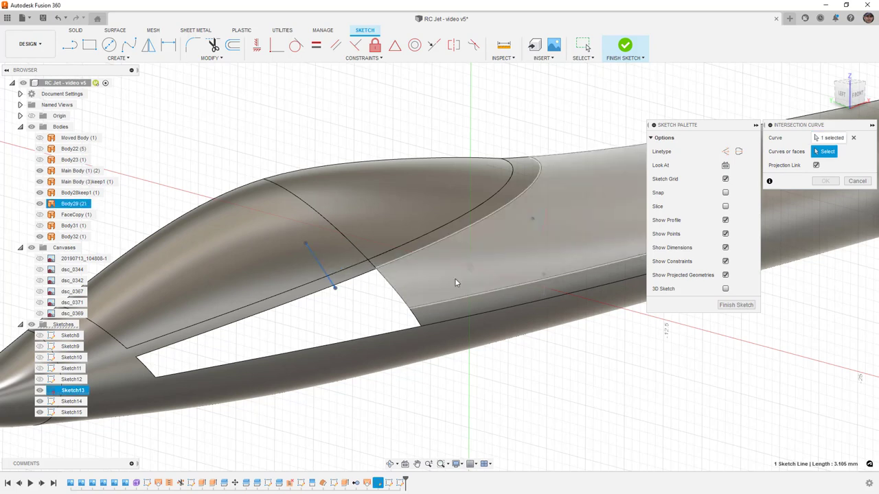
pyautogui.click(541, 235)
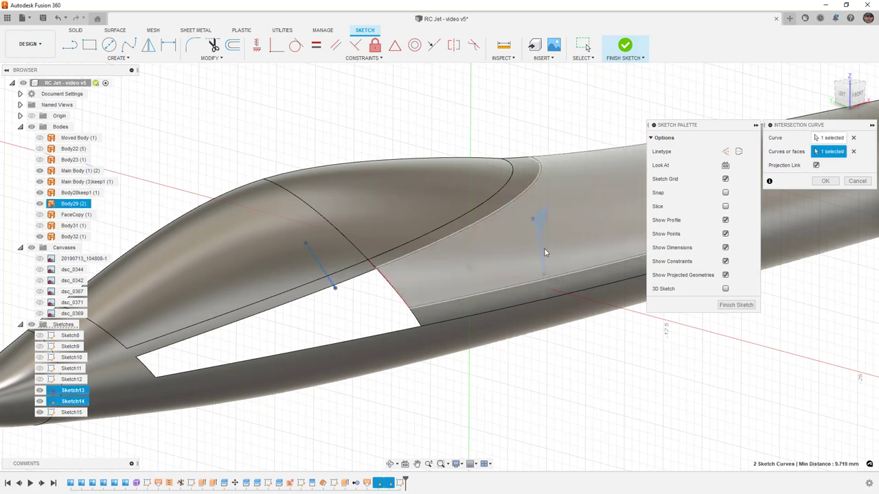
pyautogui.scroll(8, 412, 281)
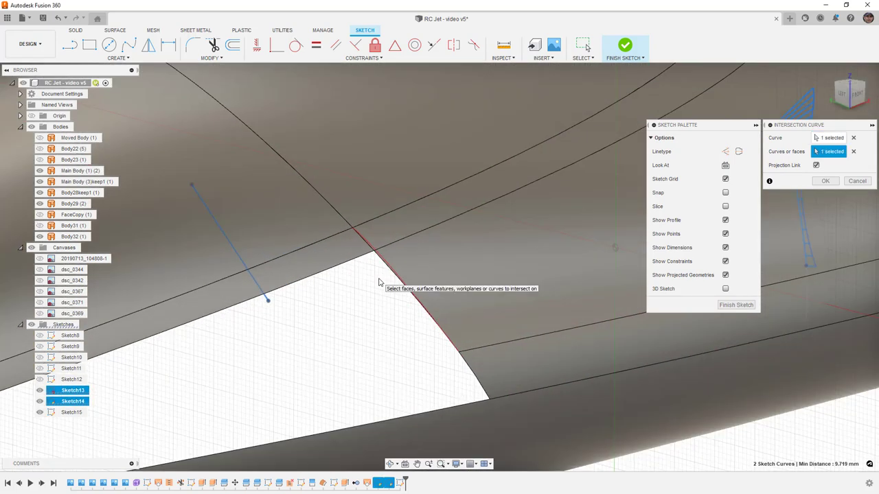
pyautogui.moveTo(381, 280)
pyautogui.keyDown('shift'); pyautogui.mouseDown(button='middle')
pyautogui.moveTo(409, 267)
pyautogui.moveTo(415, 295)
pyautogui.mouseUp(button='middle'); pyautogui.keyUp('shift')
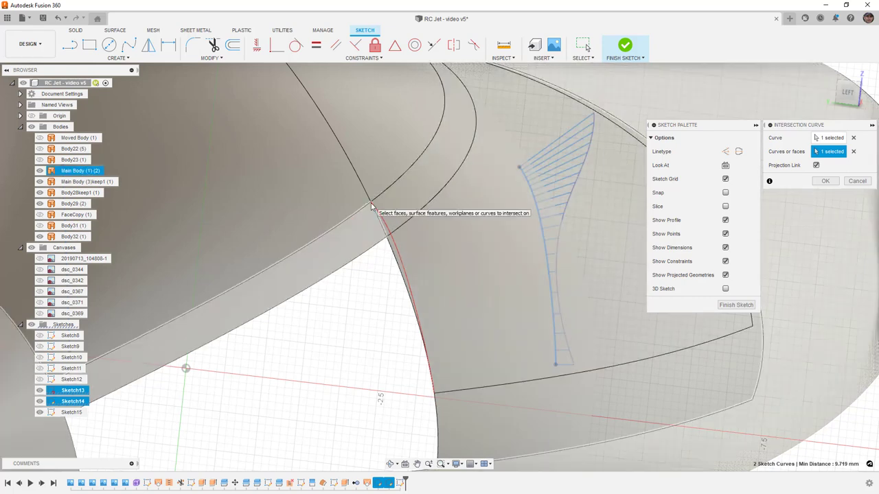
pyautogui.moveTo(372, 206)
pyautogui.keyDown('shift'); pyautogui.mouseDown(button='middle')
pyautogui.moveTo(414, 256)
pyautogui.moveTo(467, 206)
pyautogui.mouseUp(button='middle'); pyautogui.keyUp('shift')
pyautogui.press('Return')
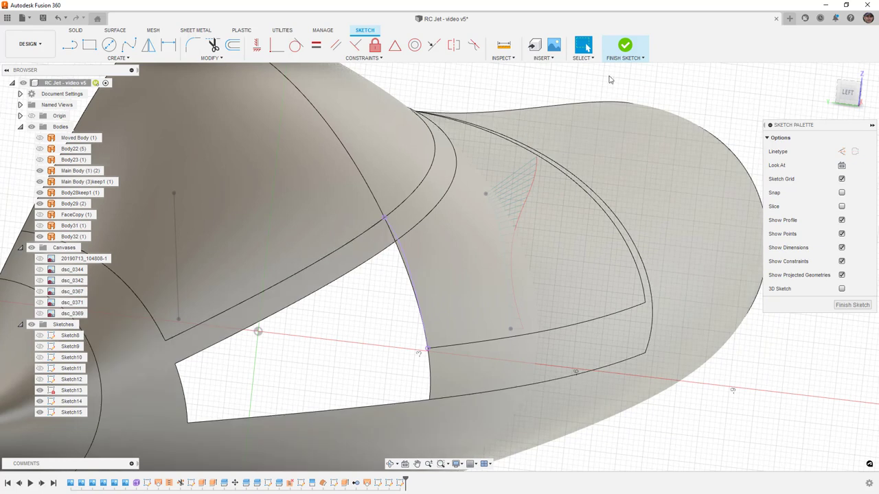
# Finish Sketch15 and hide Sketch14 in the browser.
pyautogui.click(625, 45)
pyautogui.click(41, 403)
pyautogui.click(40, 402)
pyautogui.click(381, 242)
pyautogui.moveTo(345, 302)
pyautogui.keyDown('shift'); pyautogui.mouseDown(button='middle')
pyautogui.moveTo(275, 305)
pyautogui.moveTo(333, 298)
pyautogui.moveTo(336, 306)
pyautogui.moveTo(408, 248)
pyautogui.mouseUp(button='middle'); pyautogui.keyUp('shift')
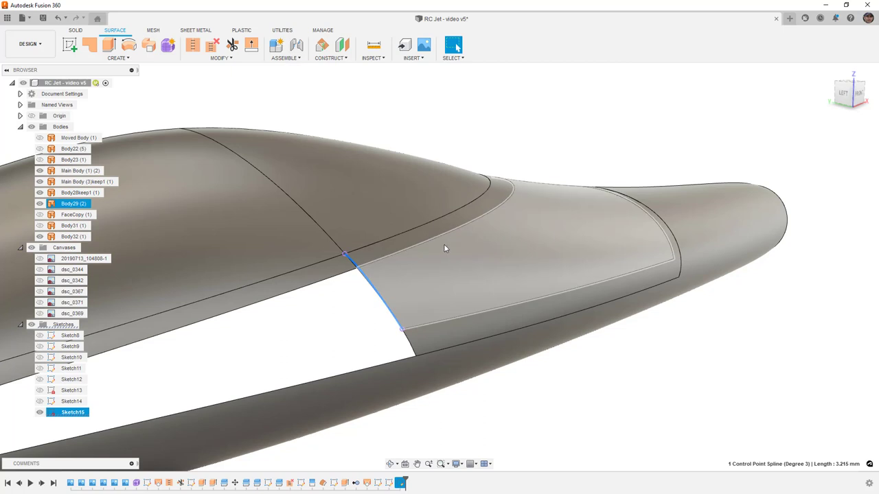
pyautogui.moveTo(415, 272)
pyautogui.keyDown('shift'); pyautogui.mouseDown(button='middle')
pyautogui.moveTo(403, 270)
pyautogui.moveTo(420, 262)
pyautogui.mouseUp(button='middle'); pyautogui.keyUp('shift')
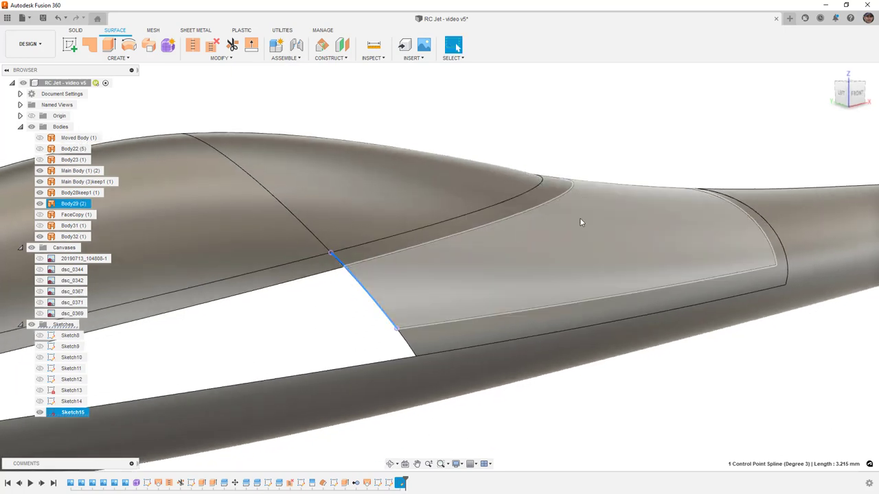
pyautogui.click(857, 94)
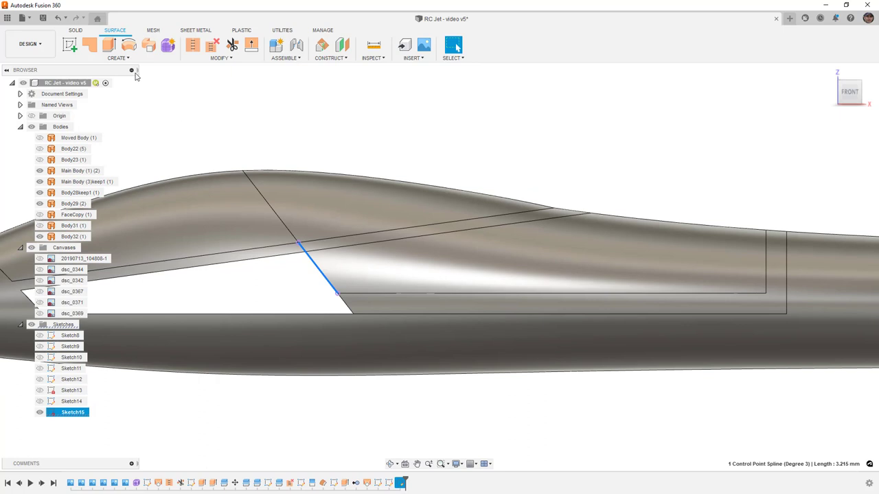
# Start a new sketch on a fuselage face, undoing the first plane choice and picking again.
pyautogui.click(69, 45)
pyautogui.click(310, 206)
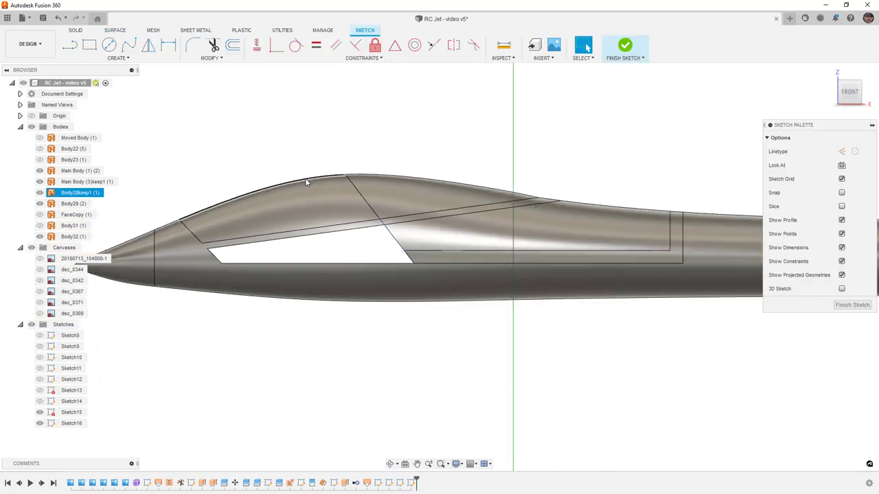
pyautogui.scroll(-2, 306, 181)
pyautogui.hotkey('ctrl', 'z')
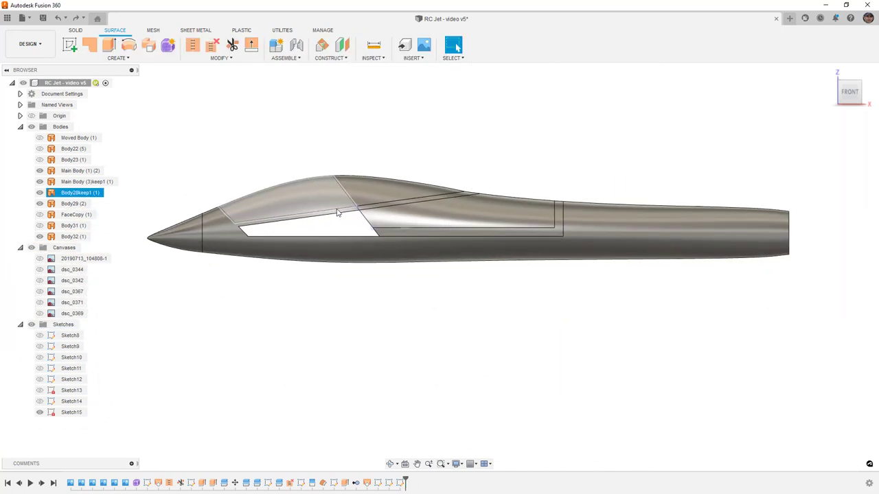
pyautogui.scroll(-2, 325, 165)
pyautogui.click(69, 44)
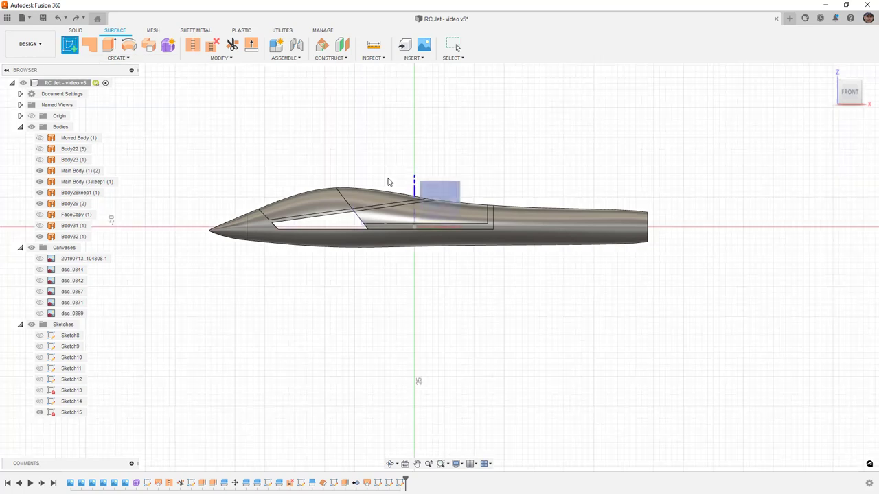
pyautogui.click(443, 194)
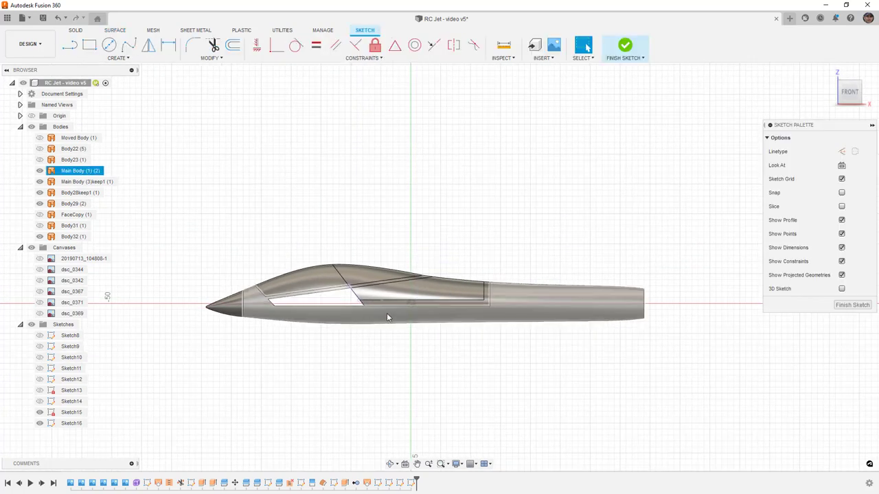
pyautogui.scroll(2, 389, 323)
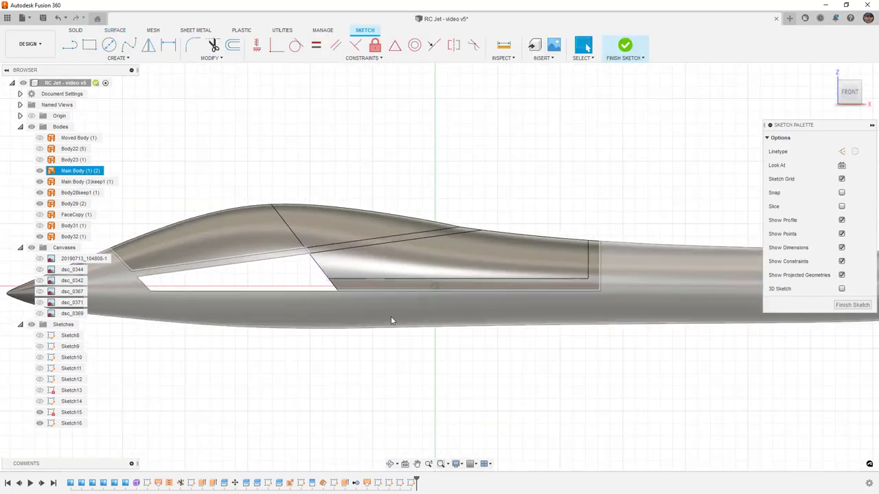
pyautogui.scroll(2, 391, 320)
# Project the canopy edge and the lower fuselage edge into the sketch.
pyautogui.press('p')
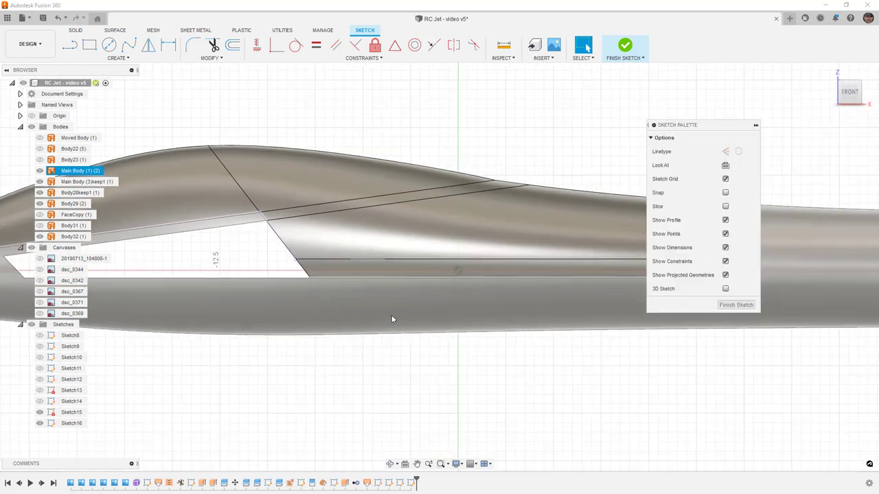
pyautogui.click(353, 207)
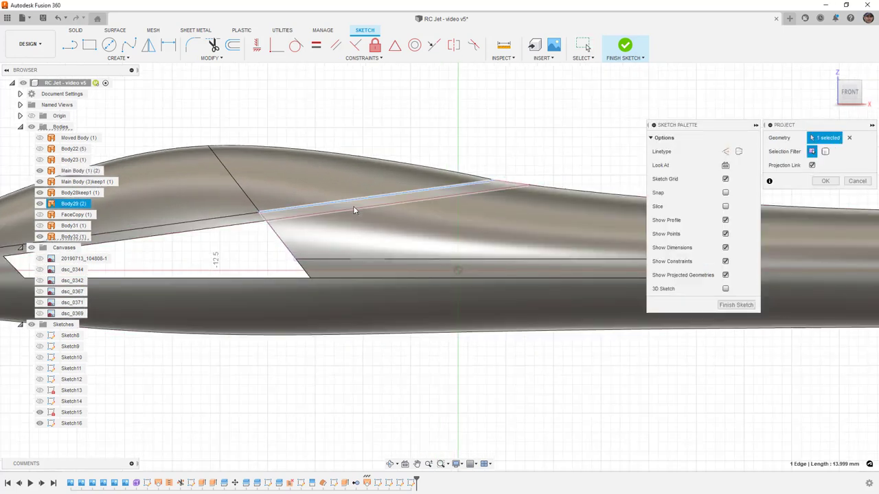
pyautogui.click(375, 259)
pyautogui.click(825, 181)
pyautogui.press('Escape')
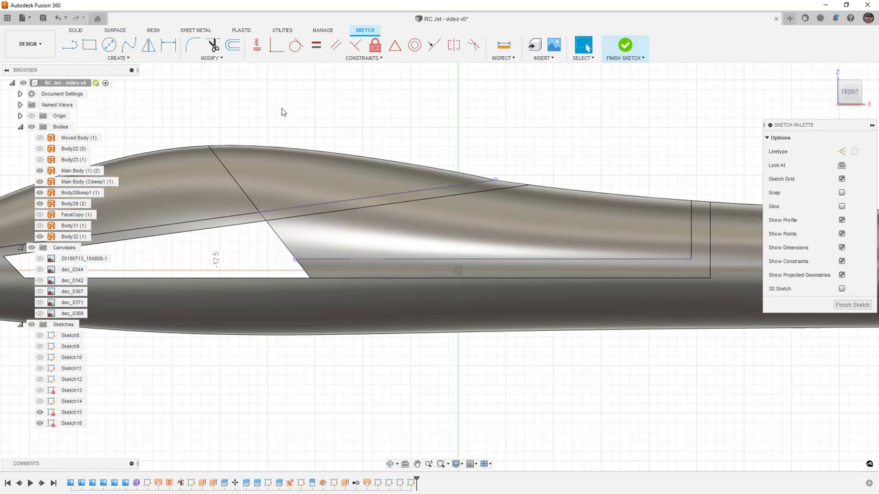
# Draw a slanted line from the upper projected edge to the lower one and finish the sketch.
pyautogui.click(74, 45)
pyautogui.click(354, 198)
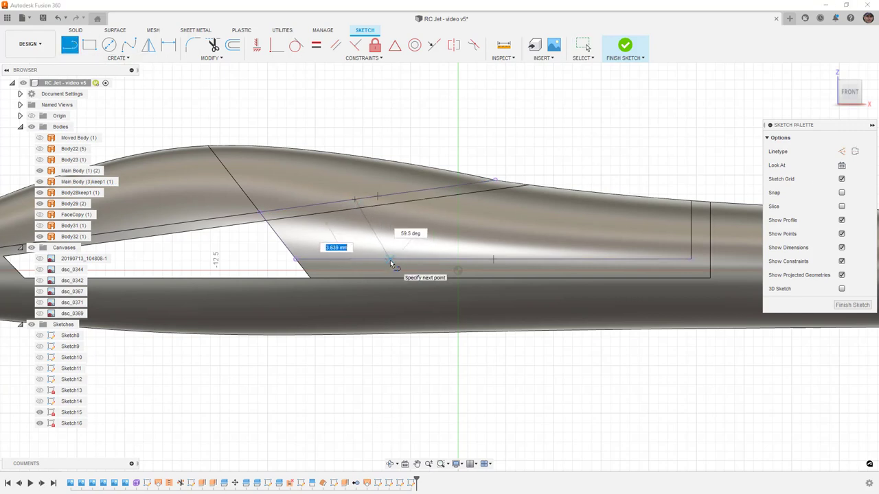
pyautogui.click(390, 260)
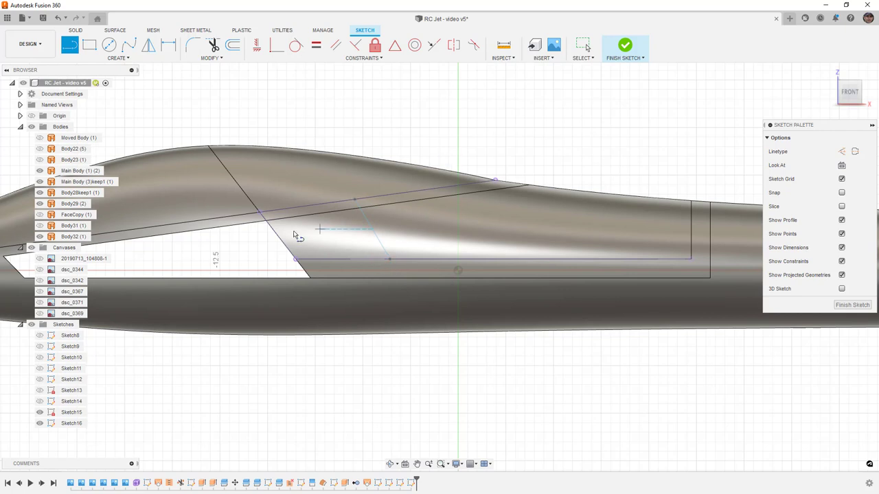
pyautogui.click(619, 59)
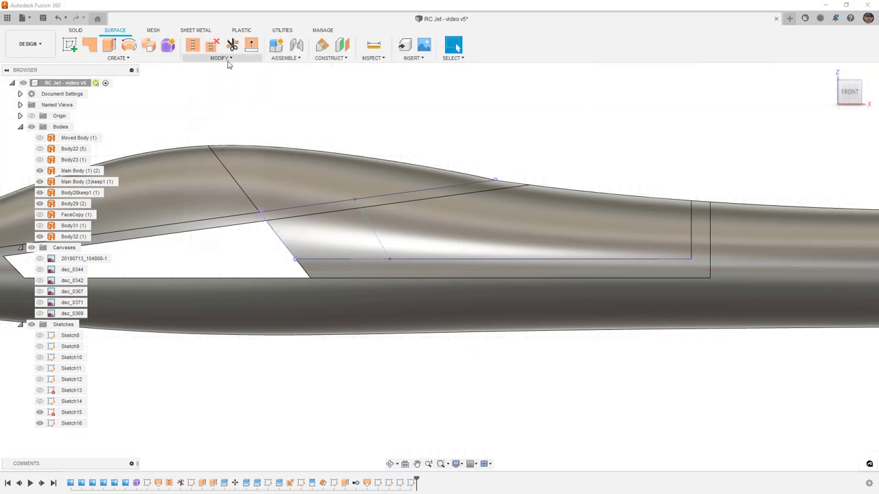
# Trim the fuselage surface with Sketch16's slanted line, removing the patch across the intake.
pyautogui.click(228, 61)
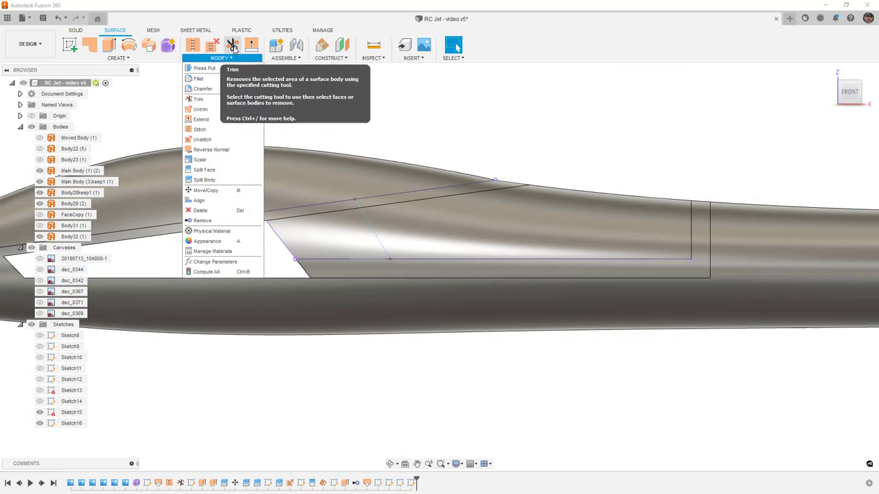
pyautogui.click(233, 47)
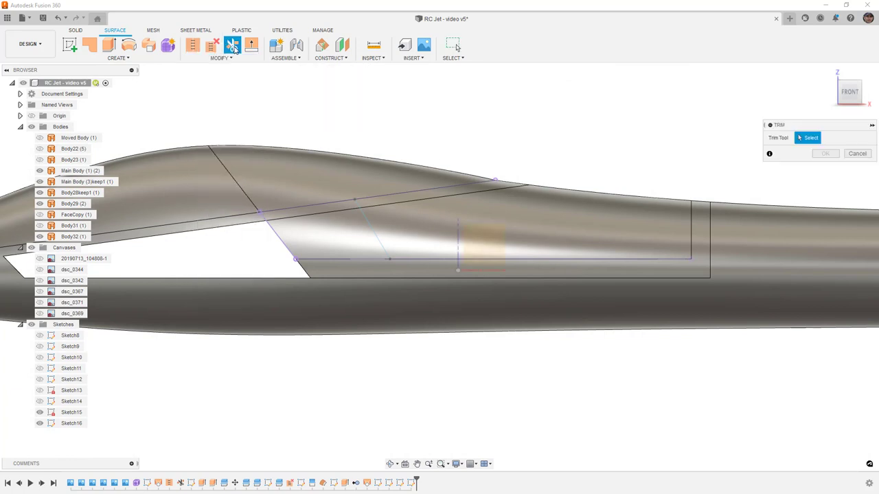
pyautogui.click(364, 220)
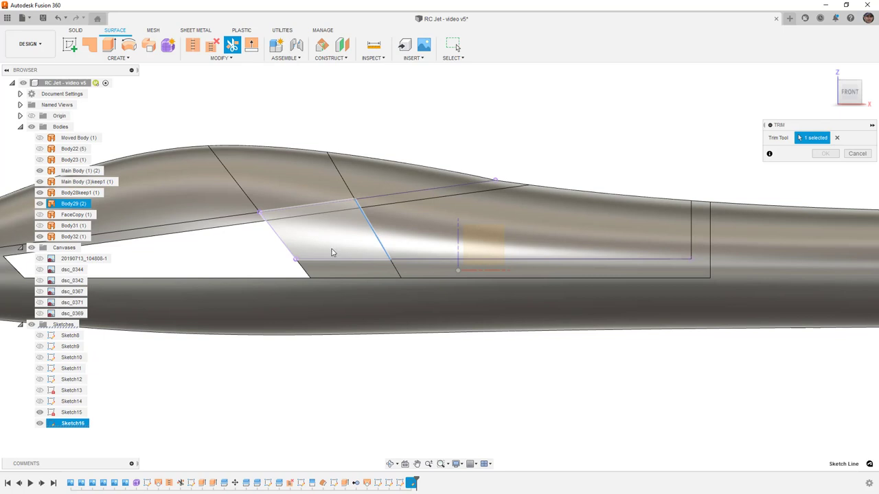
pyautogui.click(338, 236)
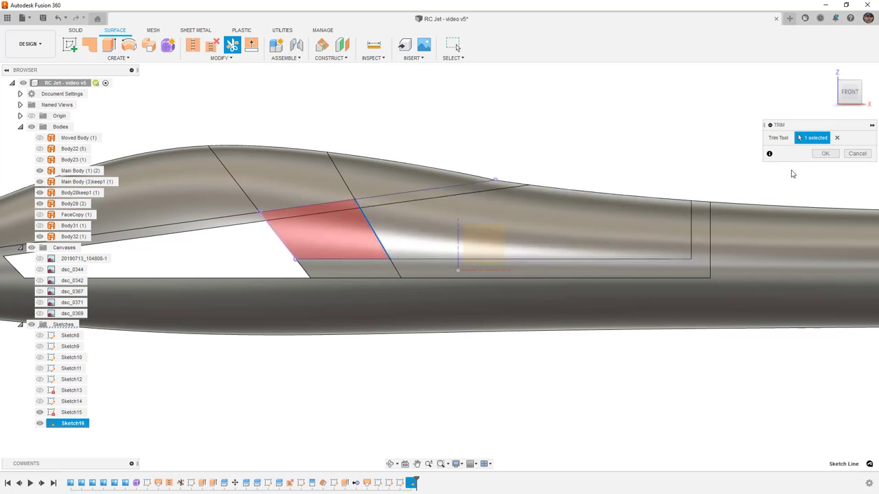
pyautogui.click(825, 153)
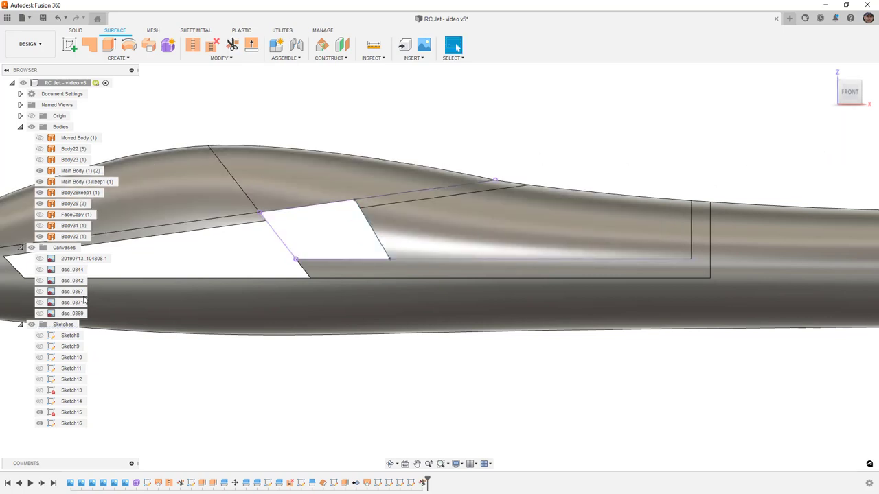
pyautogui.click(336, 187)
# Start a loft using the front and rear slanted gap edges as its two profiles.
pyautogui.keyDown('shift'); pyautogui.moveTo(365, 145); pyautogui.dragTo(408, 180, button='middle'); pyautogui.keyUp('shift')
pyautogui.press('Escape')
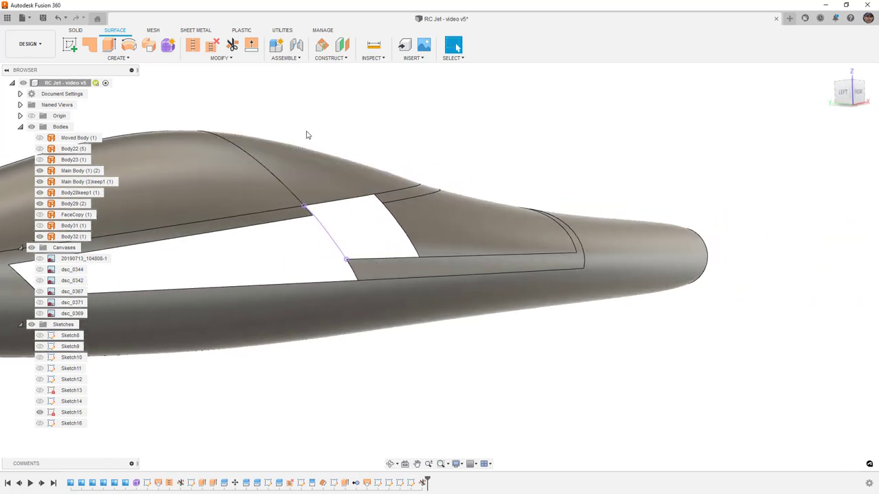
pyautogui.click(152, 59)
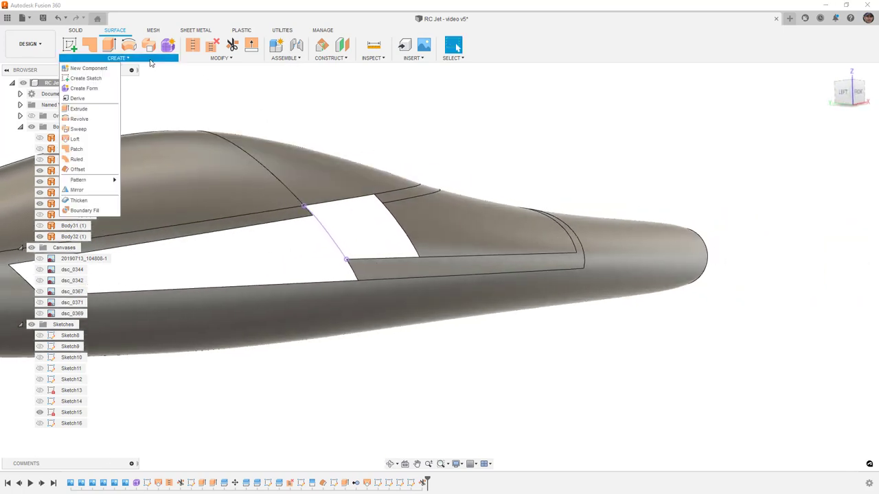
pyautogui.click(99, 138)
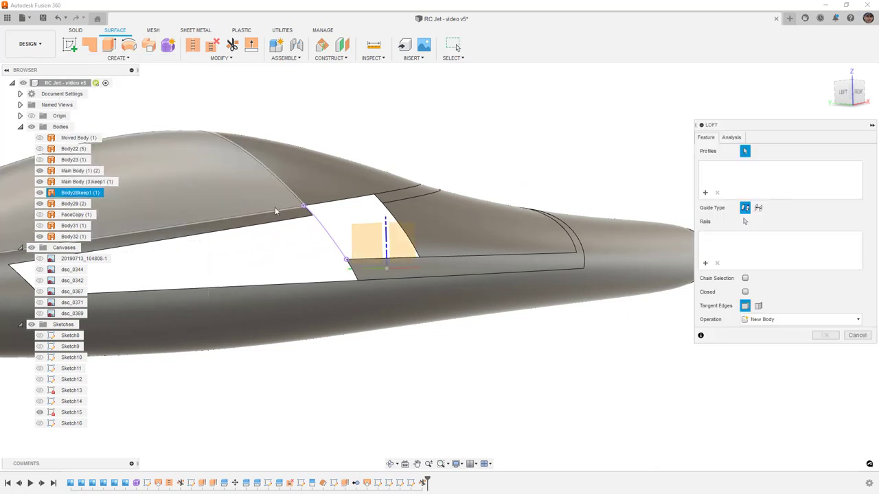
pyautogui.click(318, 226)
pyautogui.scroll(2, 363, 212)
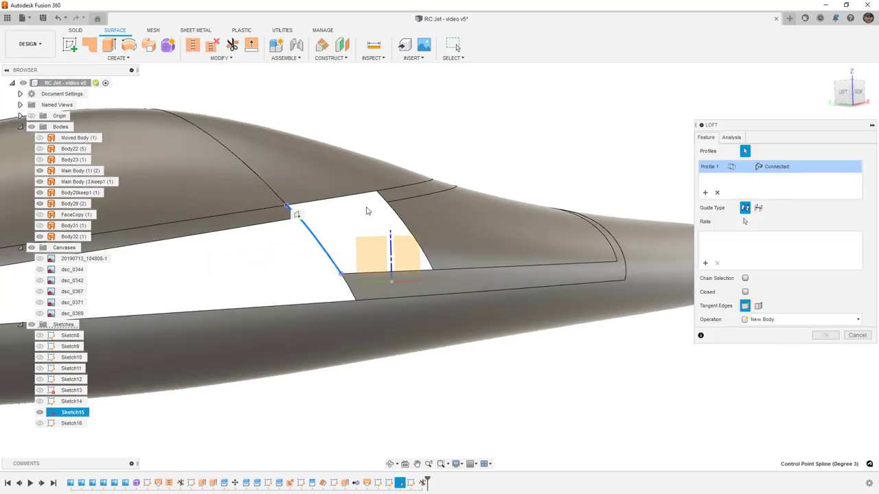
pyautogui.click(392, 211)
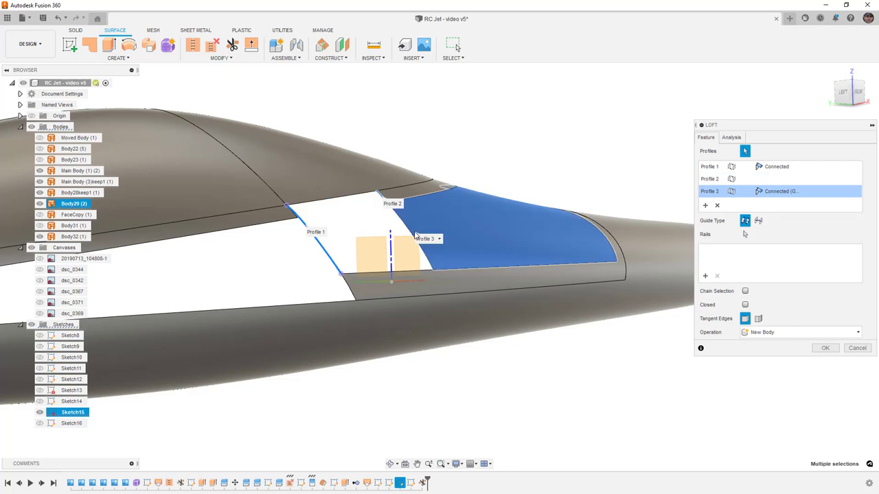
pyautogui.click(408, 230)
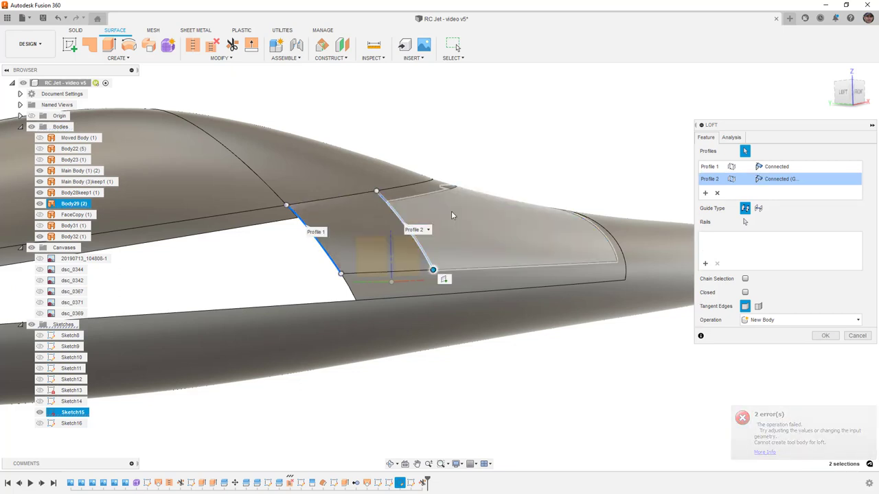
# Add the upper and lower gap edges as the loft's two rails.
pyautogui.click(705, 263)
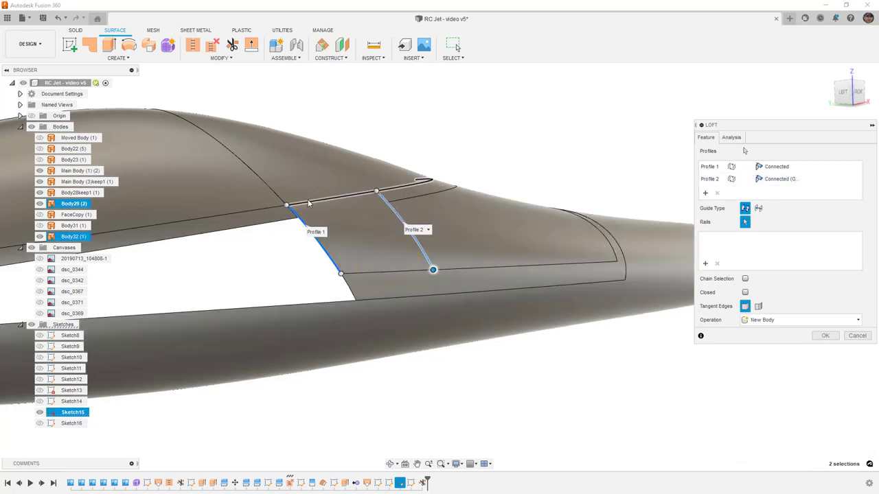
pyautogui.click(310, 203)
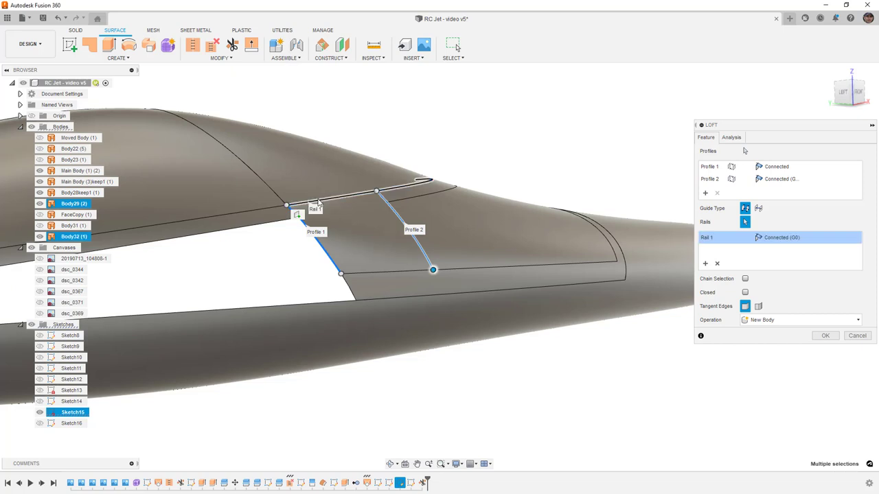
pyautogui.click(427, 181)
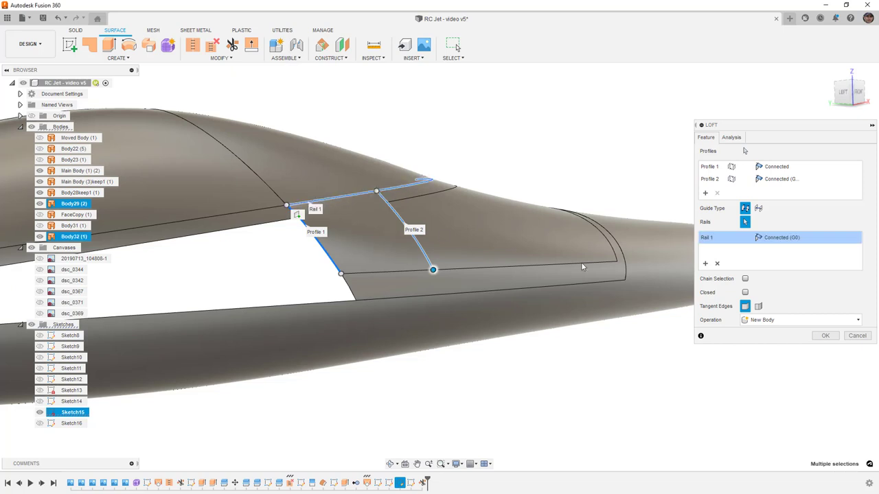
pyautogui.click(706, 264)
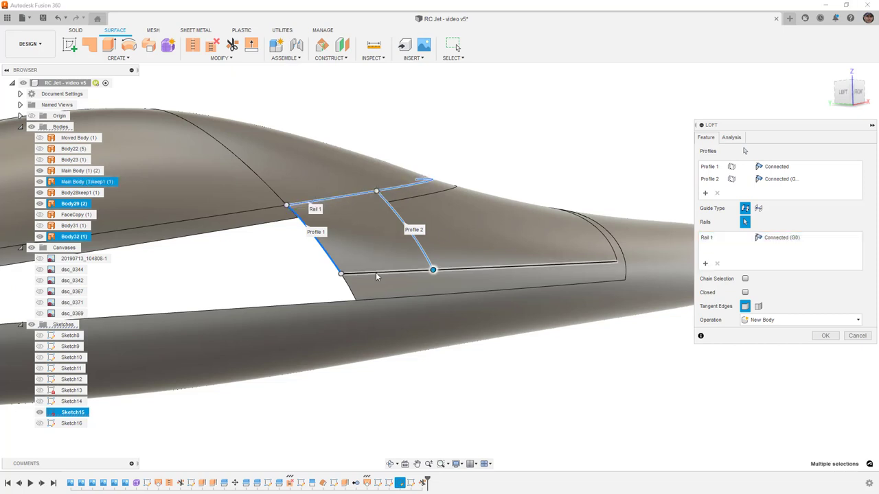
pyautogui.click(378, 274)
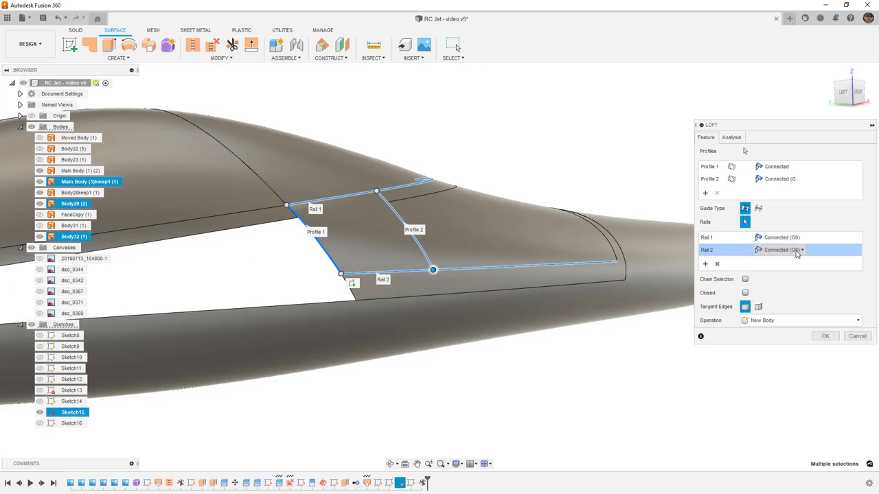
# Set Profile 2 and Rail 2 to Curvature (G2) continuity and create the loft surface Body33.
pyautogui.click(788, 251)
pyautogui.click(781, 274)
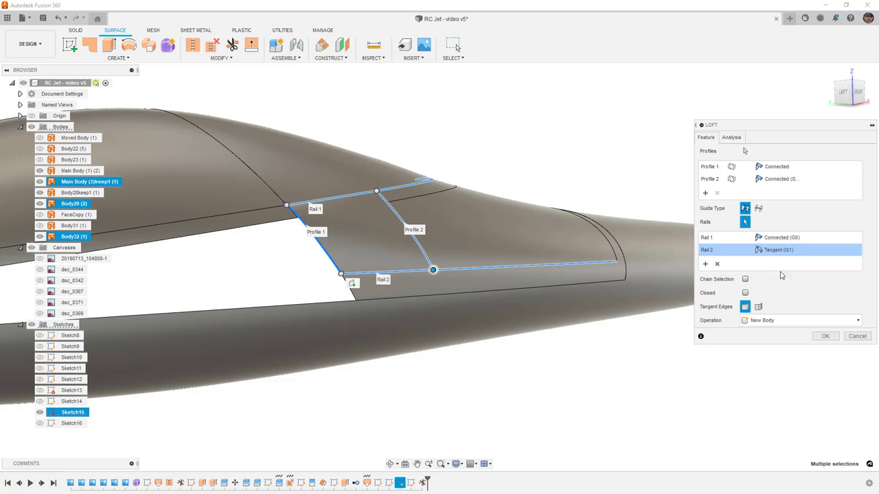
pyautogui.click(781, 179)
pyautogui.click(781, 203)
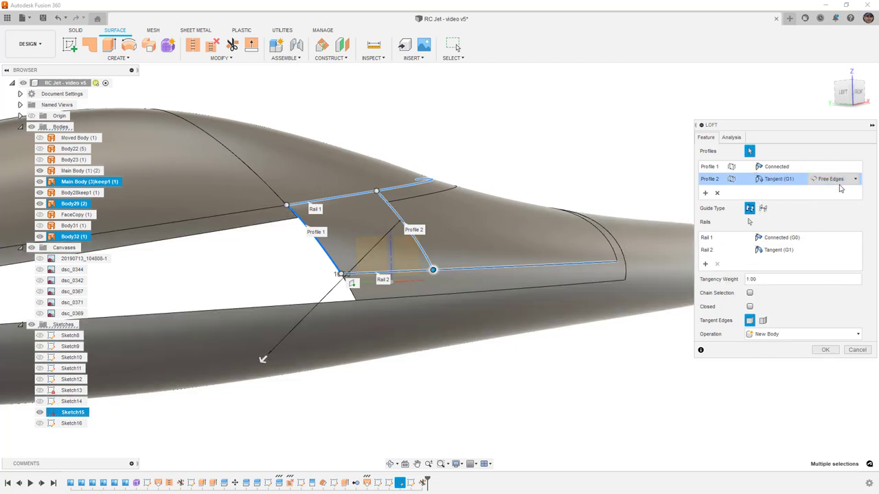
pyautogui.click(780, 179)
pyautogui.click(780, 215)
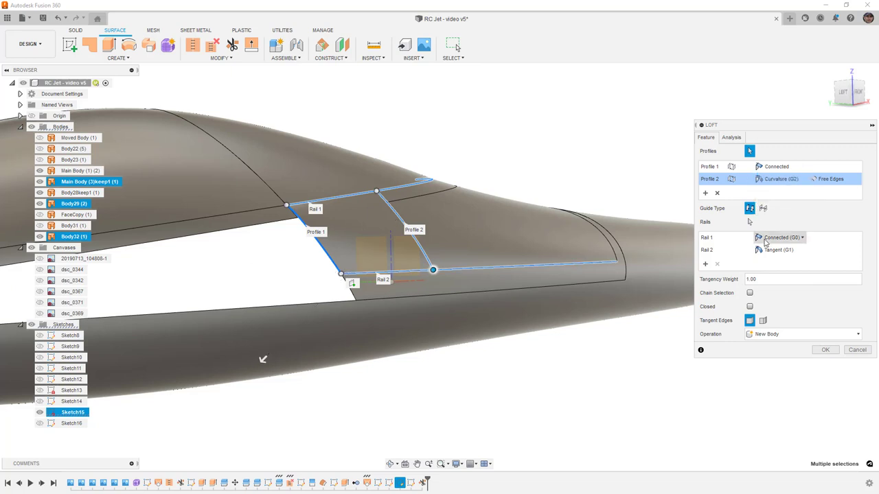
pyautogui.click(779, 250)
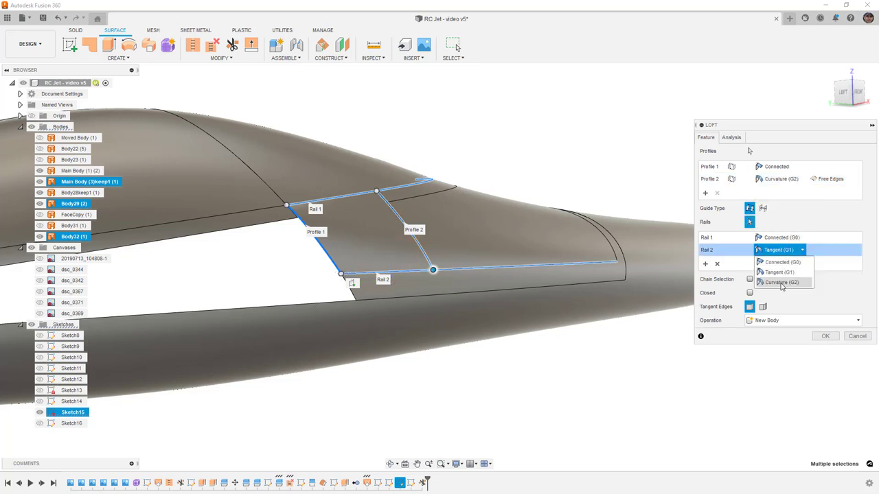
pyautogui.click(780, 282)
pyautogui.keyDown('shift'); pyautogui.moveTo(631, 355); pyautogui.dragTo(661, 334, button='middle'); pyautogui.keyUp('shift')
pyautogui.click(827, 335)
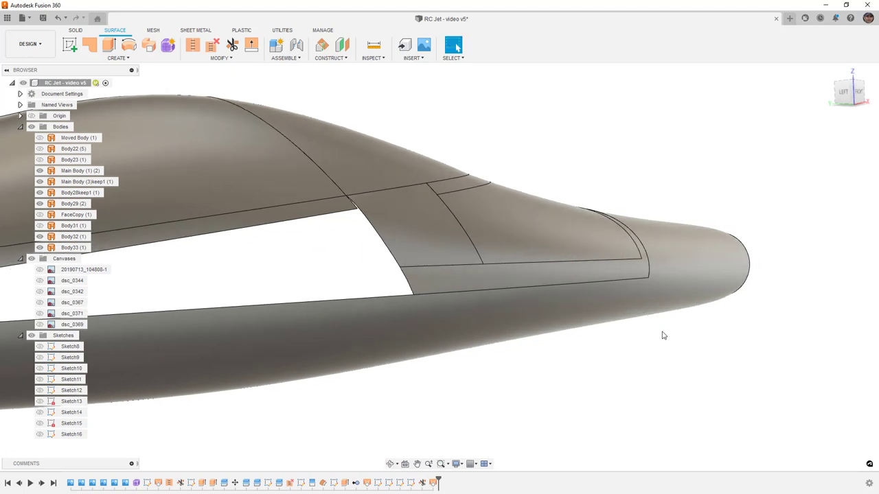
# Orbit around the fuselage to inspect the new lofted intake surface.
pyautogui.keyDown('shift'); pyautogui.moveTo(652, 342); pyautogui.dragTo(600, 341, button='middle'); pyautogui.keyUp('shift')
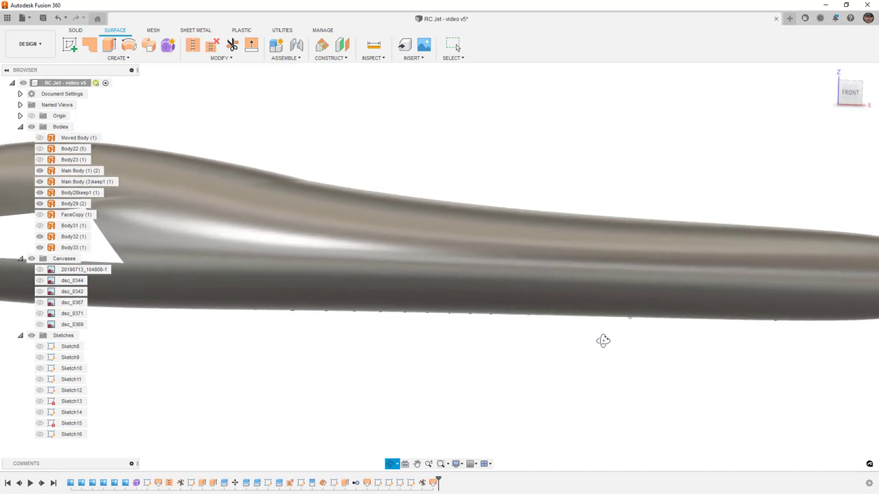
pyautogui.press('Escape')
pyautogui.click(174, 235)
pyautogui.moveTo(307, 333)
pyautogui.keyDown('shift'); pyautogui.mouseDown(button='middle')
pyautogui.moveTo(313, 320)
pyautogui.moveTo(310, 330)
pyautogui.mouseUp(button='middle'); pyautogui.keyUp('shift')
pyautogui.keyDown('shift'); pyautogui.moveTo(195, 248); pyautogui.dragTo(325, 306, button='middle'); pyautogui.keyUp('shift')
pyautogui.click(358, 362)
pyautogui.keyDown('shift'); pyautogui.moveTo(364, 367); pyautogui.dragTo(323, 237, button='middle'); pyautogui.keyUp('shift')
pyautogui.click(846, 91)
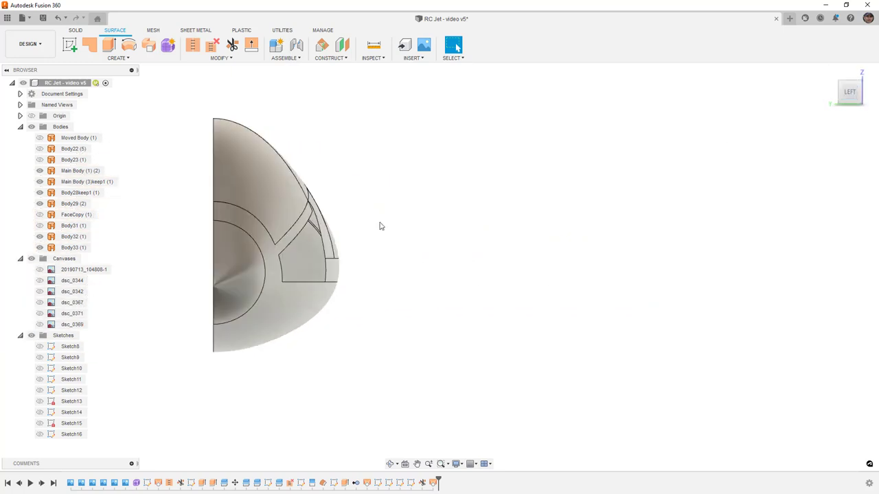
pyautogui.scroll(3, 311, 225)
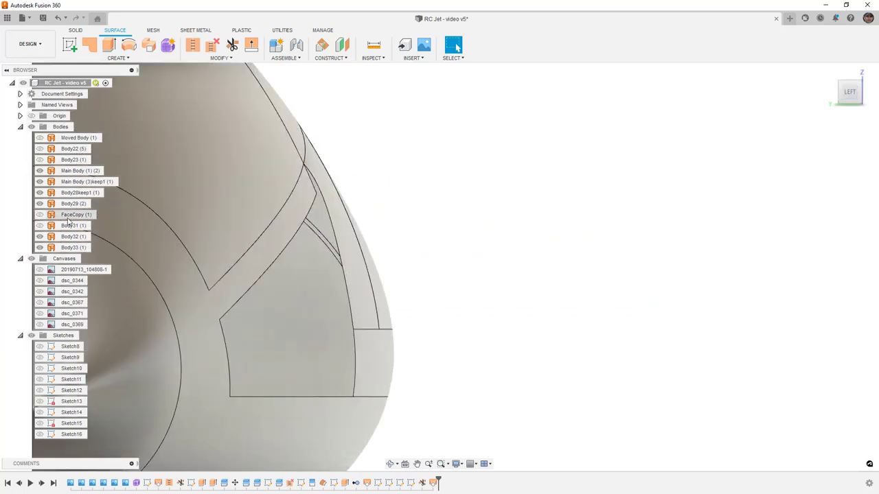
# Check the intake from a few more angles, return to the Front view, and save as v6.
pyautogui.keyDown('shift'); pyautogui.moveTo(469, 188); pyautogui.dragTo(471, 192, button='middle'); pyautogui.keyUp('shift')
pyautogui.keyDown('shift'); pyautogui.moveTo(336, 175); pyautogui.dragTo(447, 171, button='middle'); pyautogui.keyUp('shift')
pyautogui.click(348, 168)
pyautogui.click(447, 171)
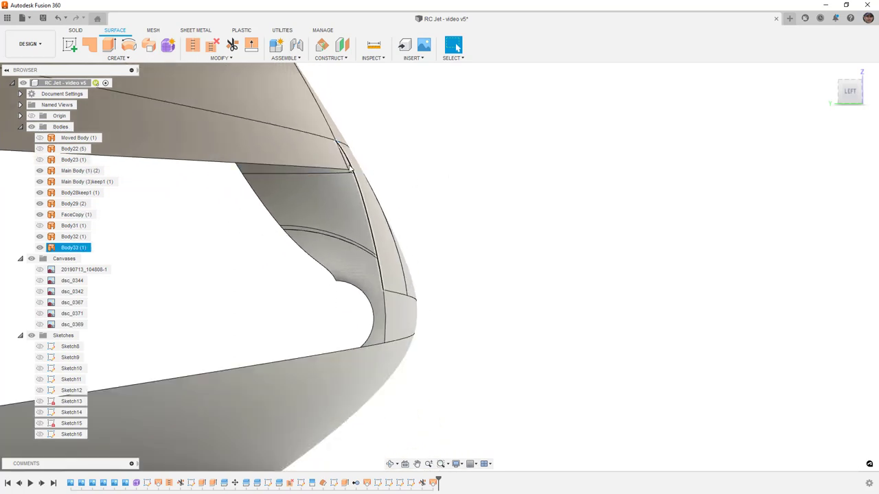
pyautogui.scroll(-5, 451, 237)
pyautogui.keyDown('shift'); pyautogui.moveTo(509, 241); pyautogui.dragTo(463, 248, button='middle'); pyautogui.keyUp('shift')
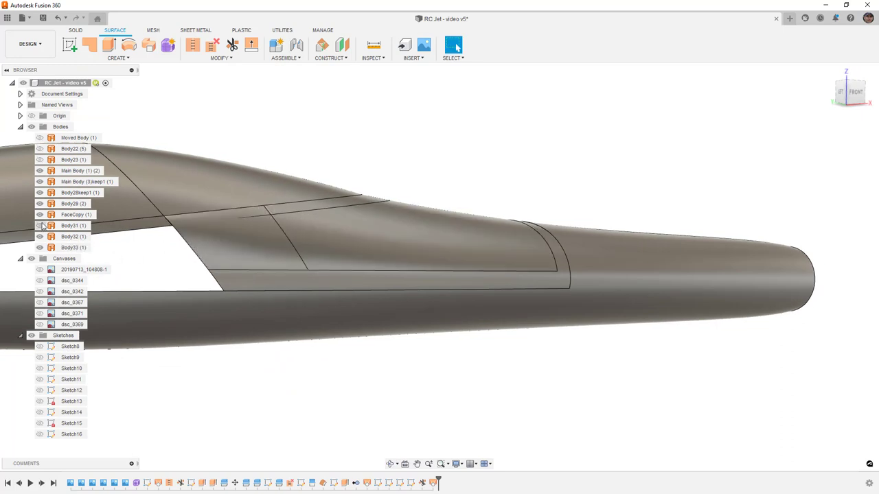
pyautogui.click(862, 98)
pyautogui.moveTo(510, 178); pyautogui.dragTo(541, 174, button='middle')
pyautogui.hotkey('ctrl', 's')
pyautogui.press('Return')
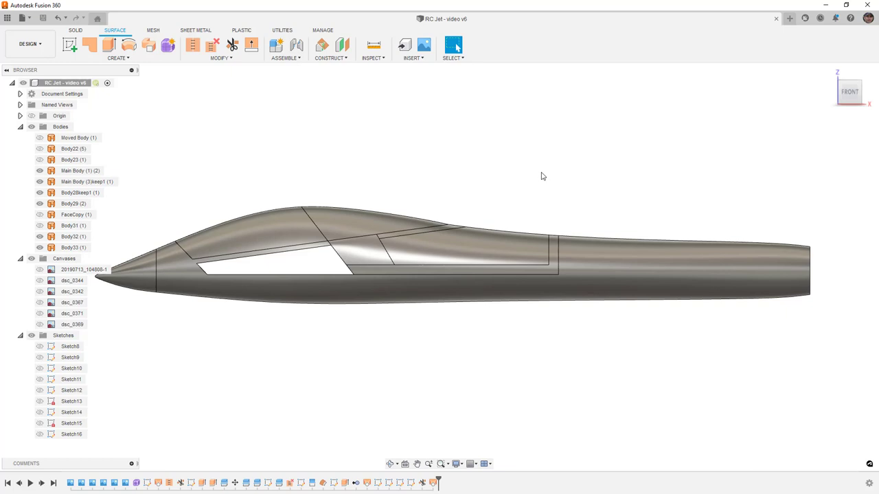
# Stitch the front and rear canopy surfaces, side piece, side panel and lower strip into Body34.
pyautogui.click(192, 45)
pyautogui.click(283, 222)
pyautogui.click(346, 216)
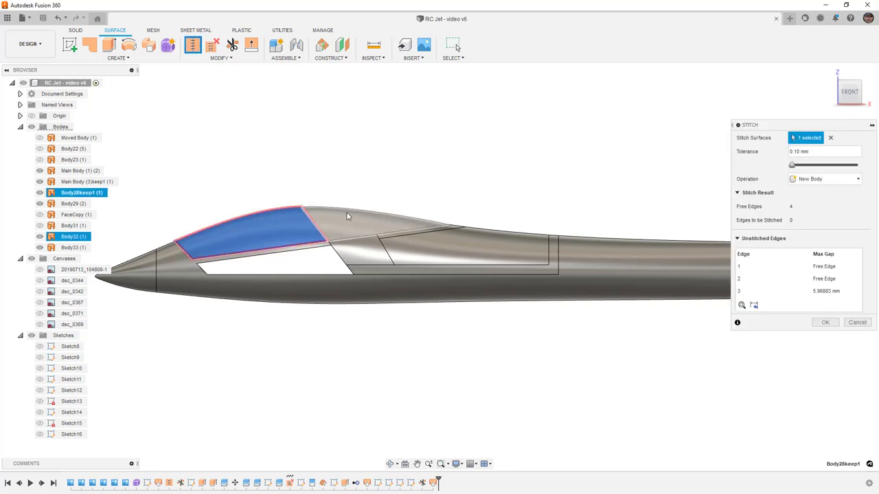
pyautogui.click(357, 251)
pyautogui.click(410, 249)
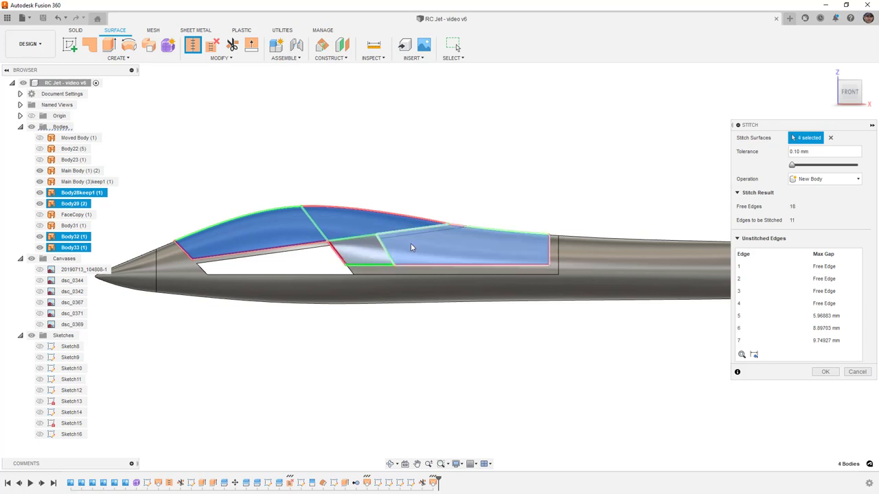
pyautogui.click(395, 270)
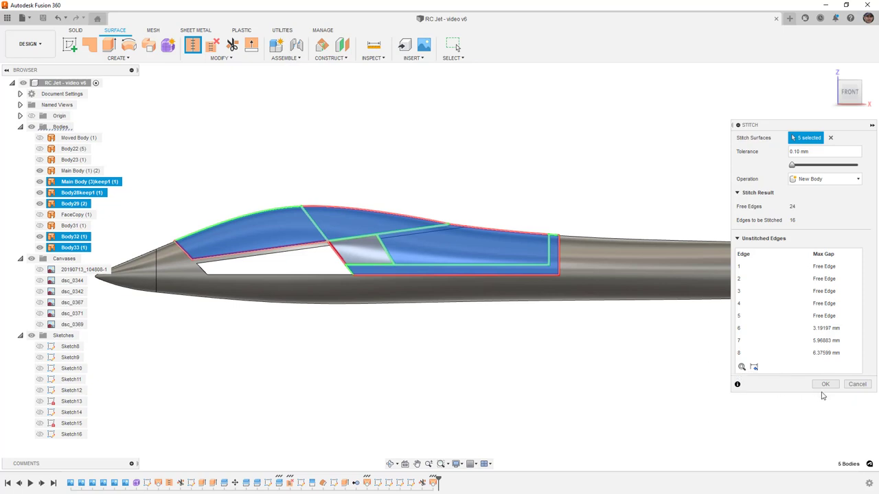
pyautogui.click(825, 385)
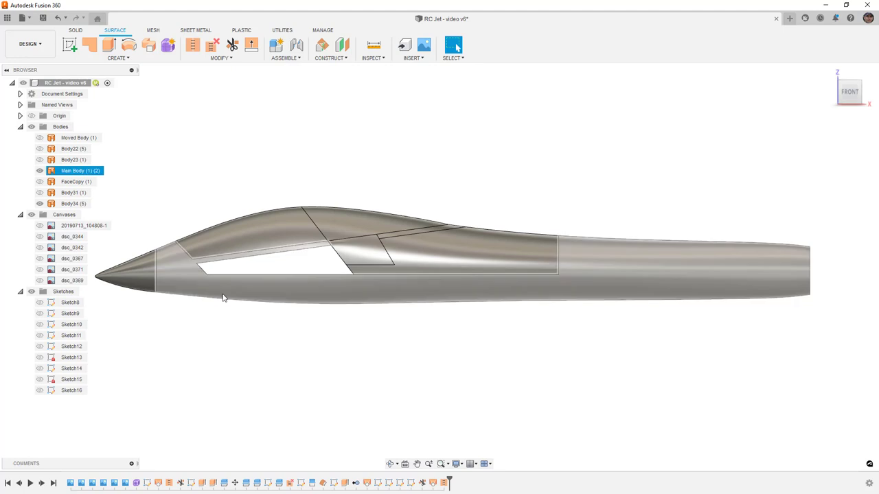
pyautogui.click(46, 204)
pyautogui.click(39, 204)
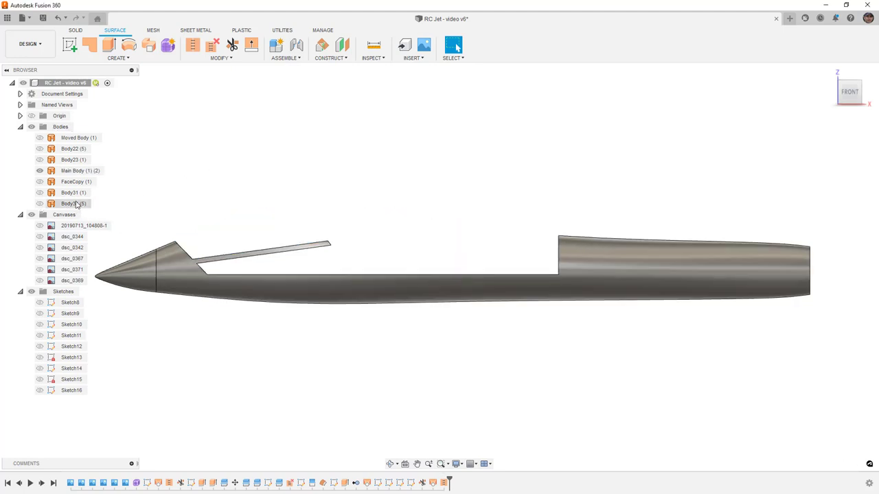
pyautogui.click(39, 204)
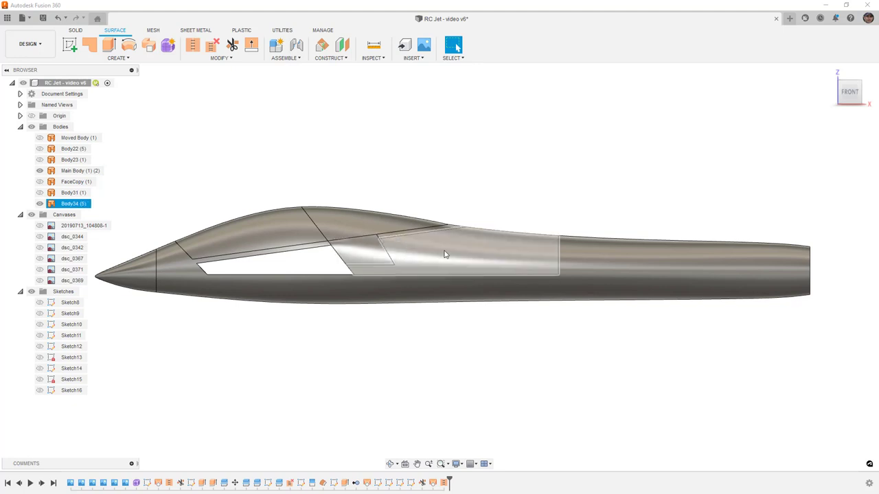
pyautogui.click(39, 204)
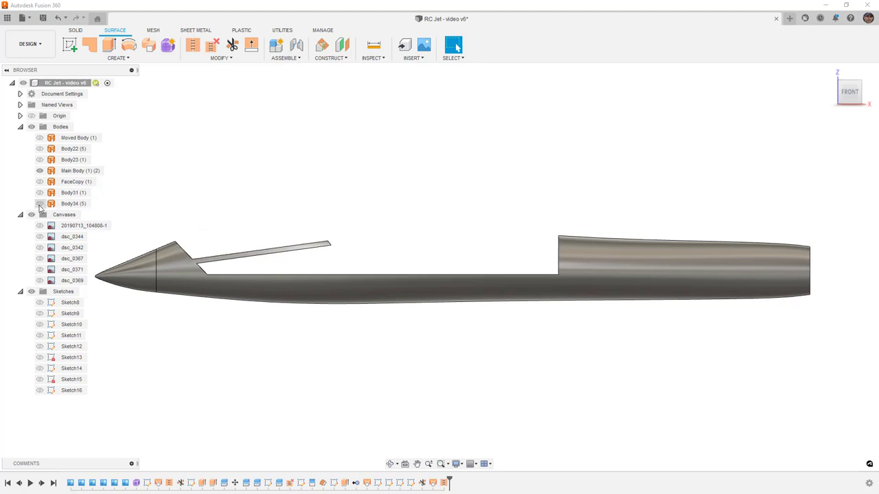
pyautogui.click(39, 204)
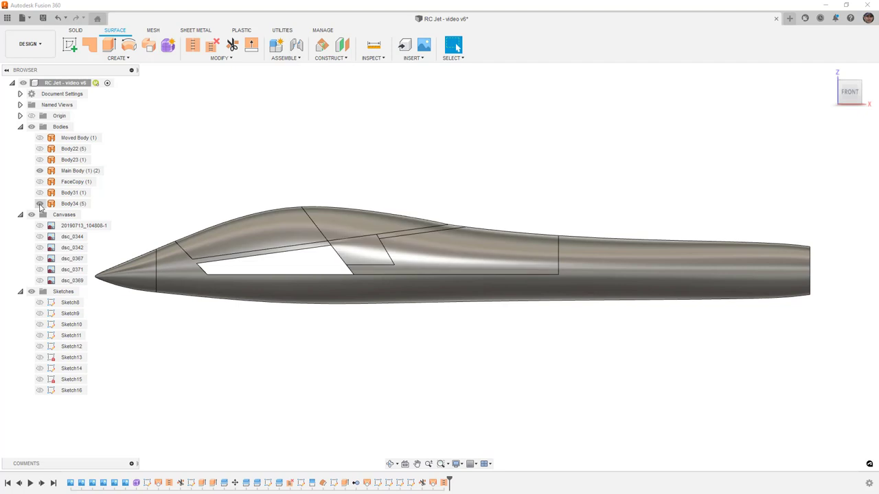
pyautogui.click(77, 170)
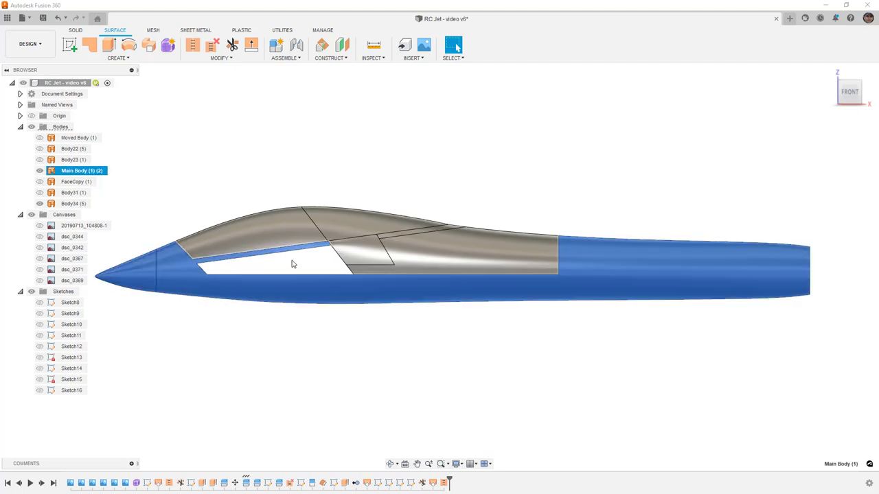
pyautogui.click(286, 177)
pyautogui.keyDown('shift'); pyautogui.moveTo(286, 177); pyautogui.dragTo(300, 195, button='middle'); pyautogui.keyUp('shift')
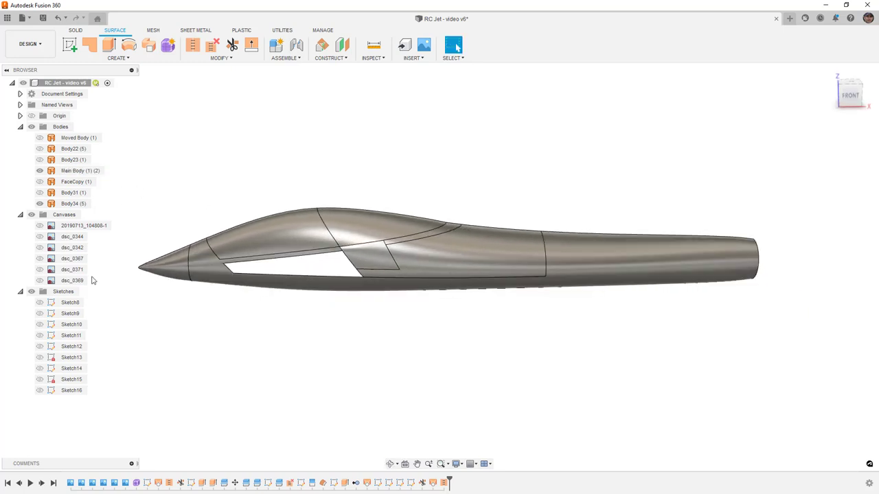
pyautogui.click(39, 237)
# Compare the dsc_0344, dsc_0342, dsc_0367 and dsc_0371 reference photos, leaving them all hidden.
pyautogui.click(39, 237)
pyautogui.click(39, 248)
pyautogui.click(40, 258)
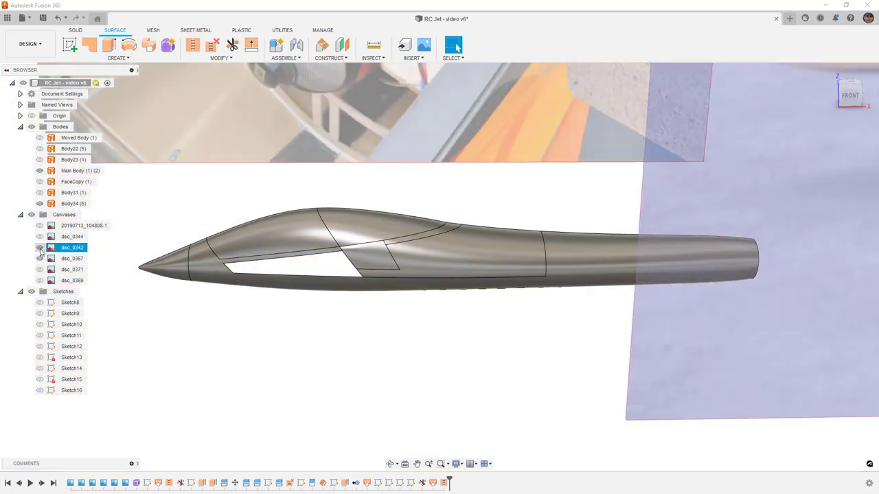
pyautogui.click(40, 248)
pyautogui.scroll(-3, 288, 223)
pyautogui.click(40, 270)
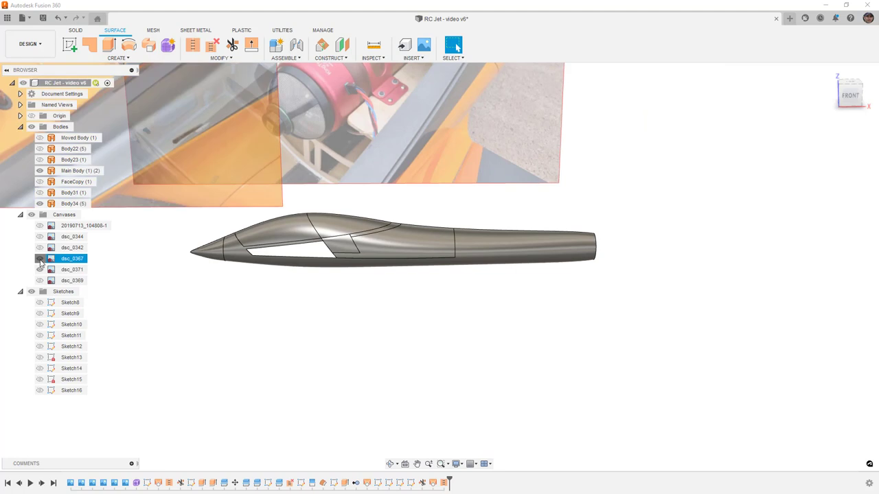
pyautogui.click(39, 258)
pyautogui.scroll(-2, 249, 268)
pyautogui.click(249, 269)
pyautogui.scroll(-3, 370, 263)
pyautogui.click(369, 263)
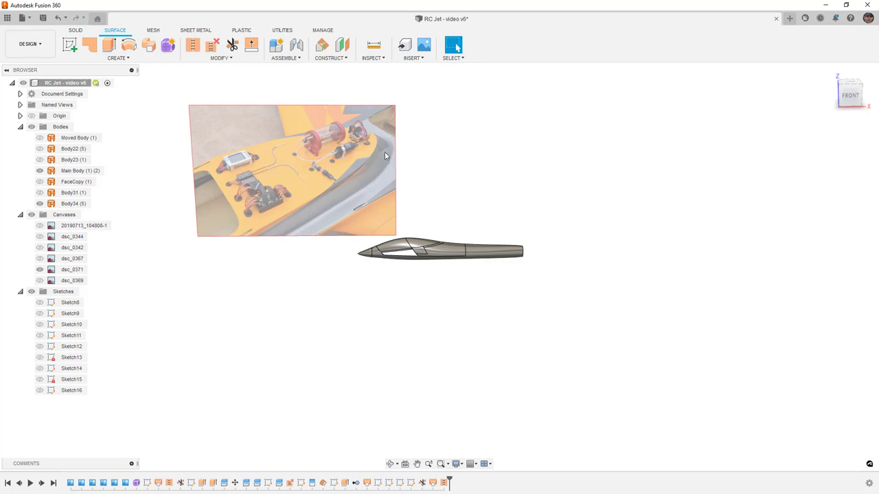
pyautogui.click(412, 255)
pyautogui.click(39, 269)
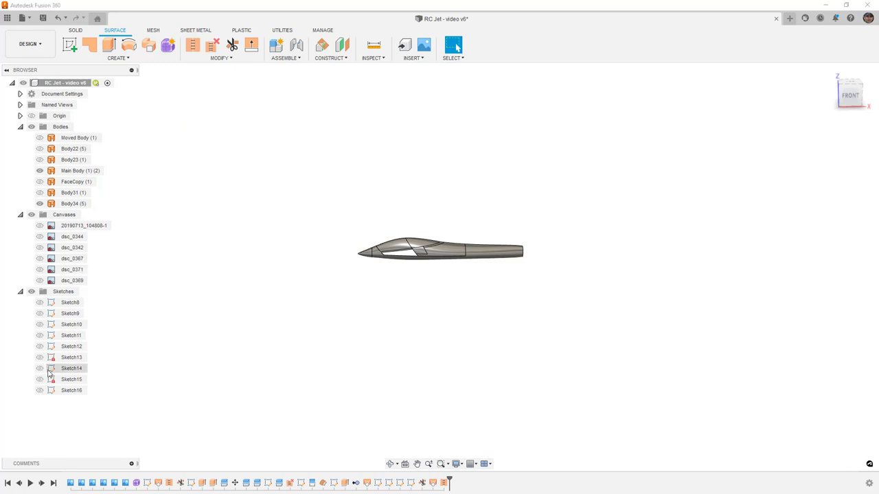
# Show Sketch9's guide lines and view the intake from the side and then at an angle.
pyautogui.click(39, 313)
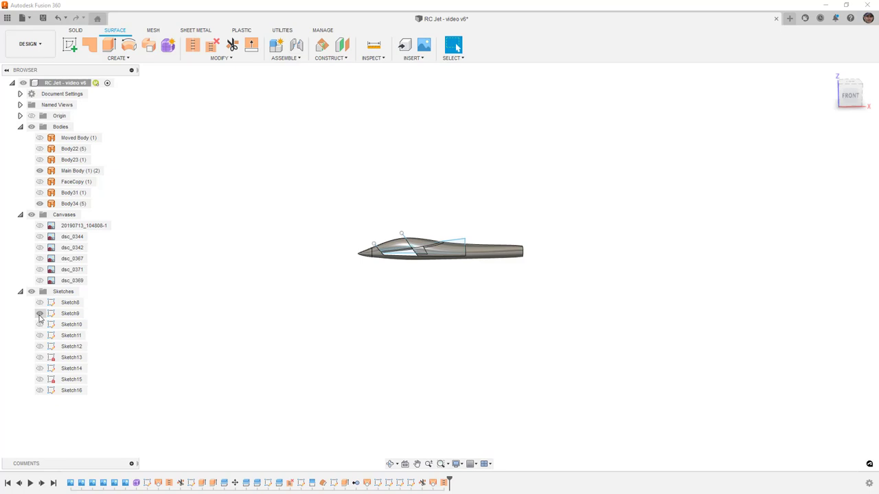
pyautogui.click(848, 92)
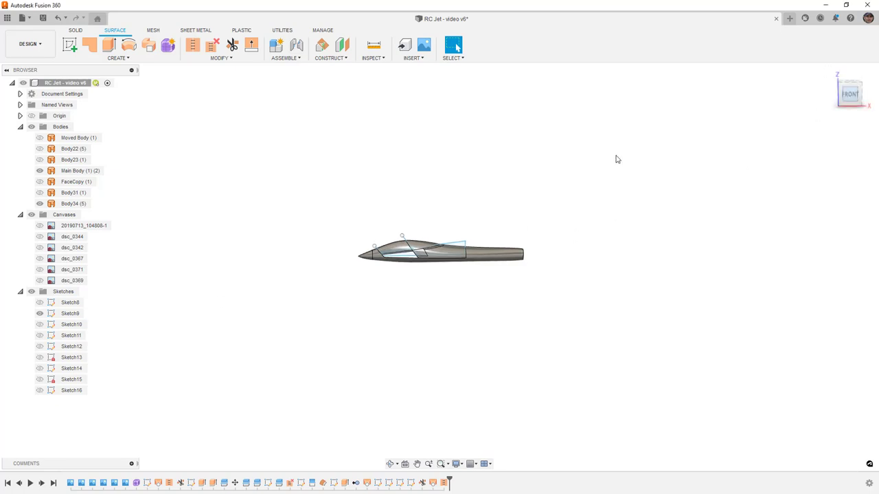
pyautogui.scroll(5, 406, 267)
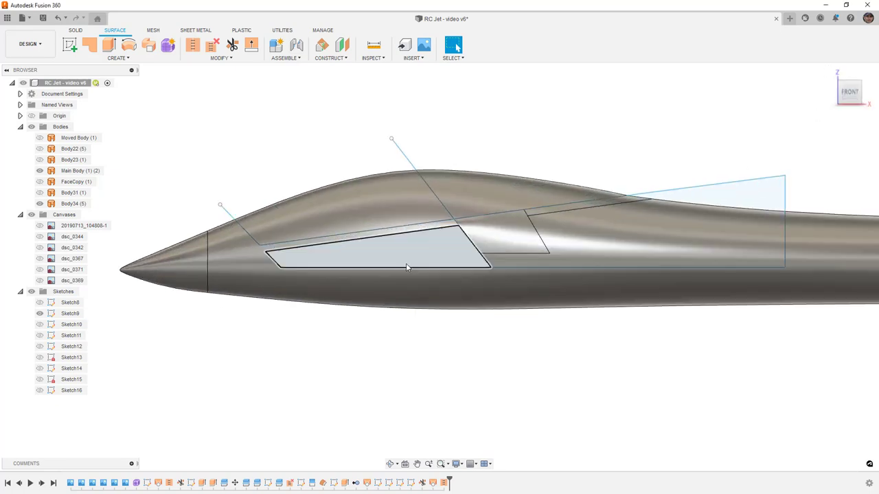
pyautogui.click(388, 269)
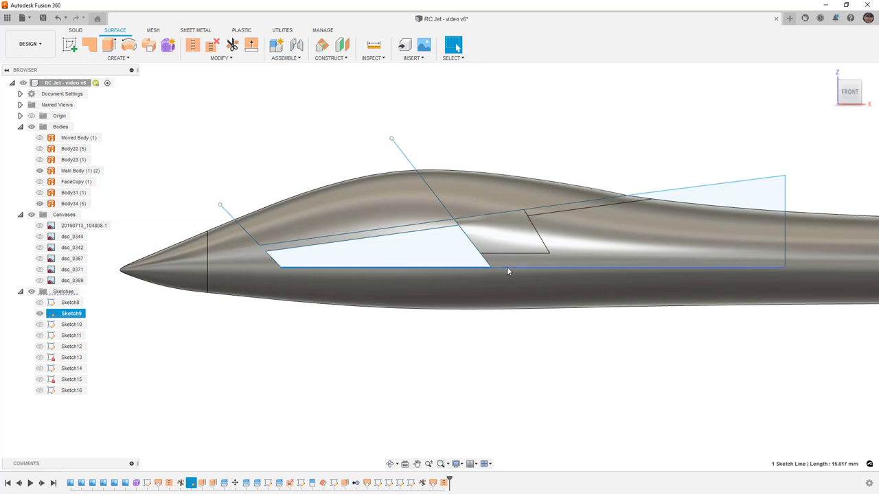
pyautogui.click(279, 143)
pyautogui.keyDown('shift'); pyautogui.moveTo(272, 148); pyautogui.dragTo(320, 159, button='middle'); pyautogui.keyUp('shift')
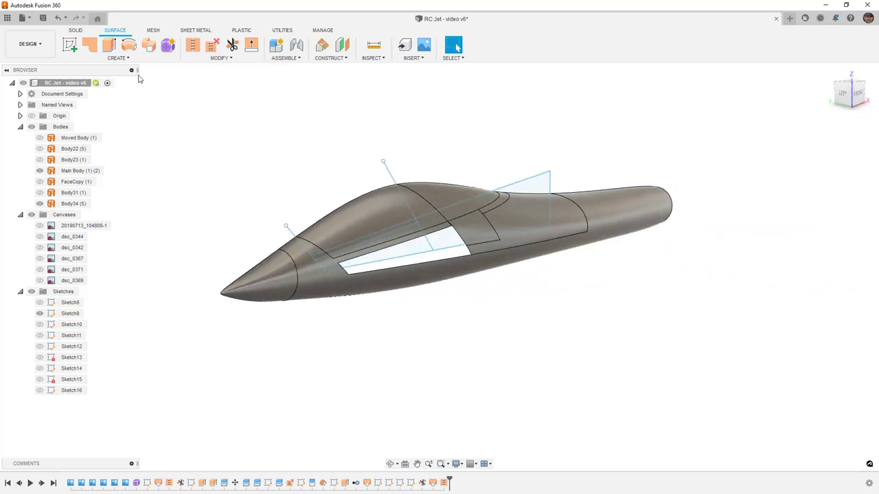
# Extrude Sketch9's lower intake line -7 mm into a flat surface, Body35.
pyautogui.click(108, 46)
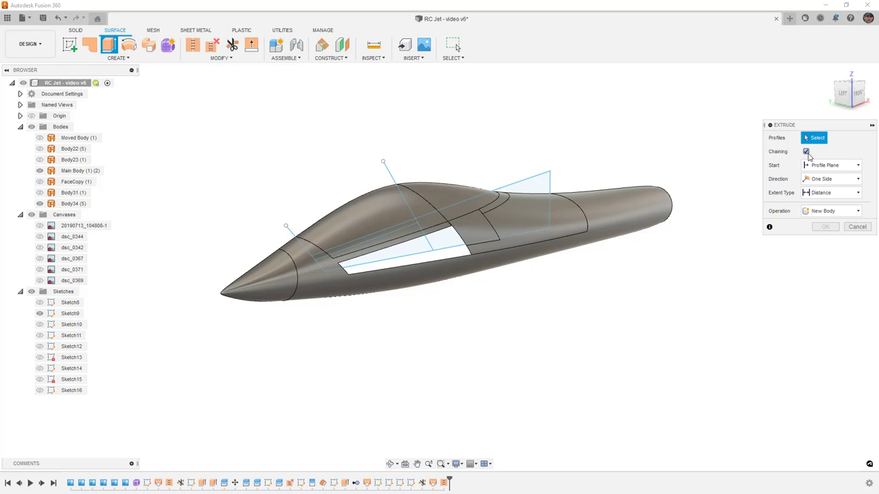
pyautogui.click(417, 254)
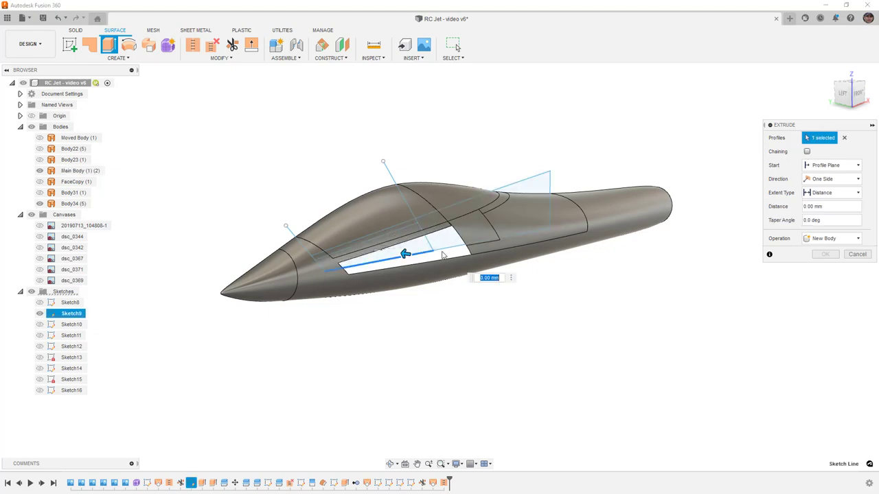
pyautogui.moveTo(431, 249); pyautogui.dragTo(498, 261)
pyautogui.click(825, 254)
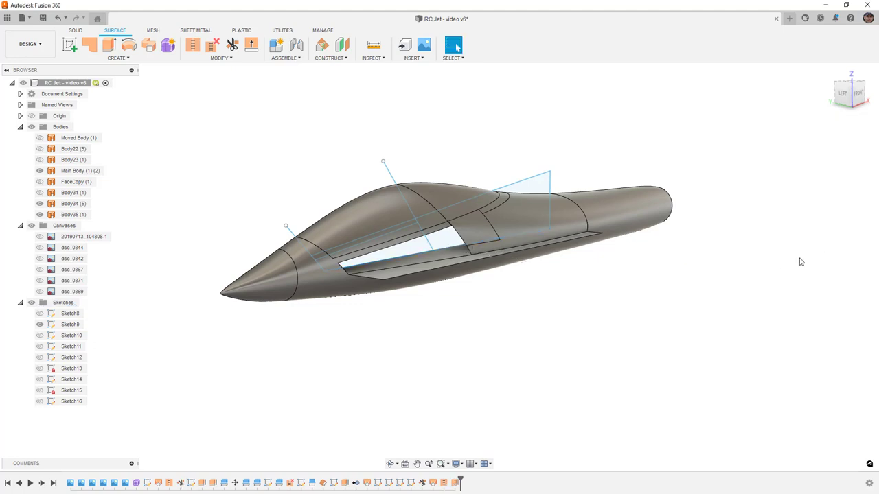
# Hide Sketch9 and the stitched canopy body Body34.
pyautogui.keyDown('shift'); pyautogui.moveTo(490, 313); pyautogui.dragTo(458, 305, button='middle'); pyautogui.keyUp('shift')
pyautogui.click(39, 324)
pyautogui.keyDown('shift'); pyautogui.moveTo(299, 183); pyautogui.dragTo(357, 192, button='middle'); pyautogui.keyUp('shift')
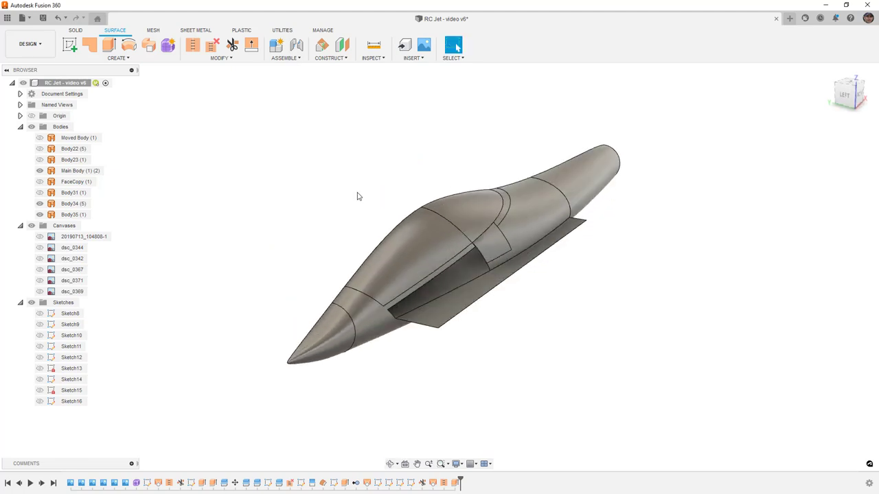
pyautogui.keyDown('shift'); pyautogui.moveTo(523, 244); pyautogui.dragTo(515, 243, button='middle'); pyautogui.keyUp('shift')
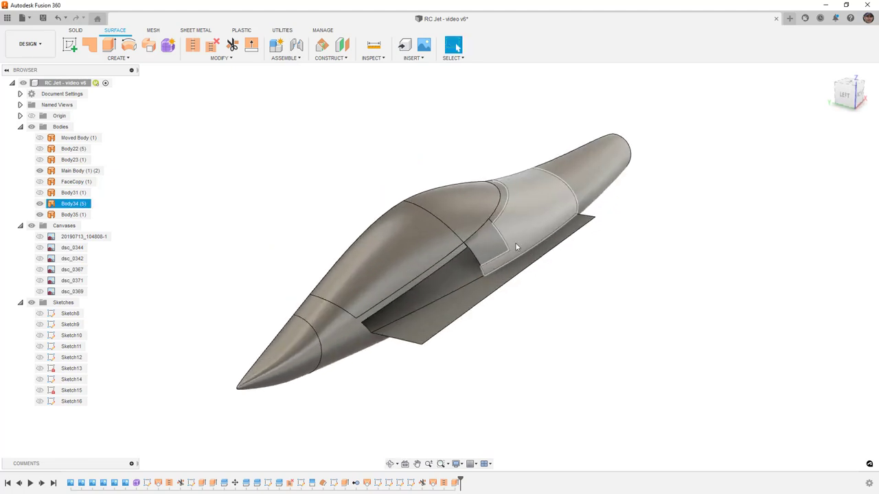
pyautogui.click(40, 204)
pyautogui.keyDown('shift'); pyautogui.moveTo(251, 188); pyautogui.dragTo(224, 139, button='middle'); pyautogui.keyUp('shift')
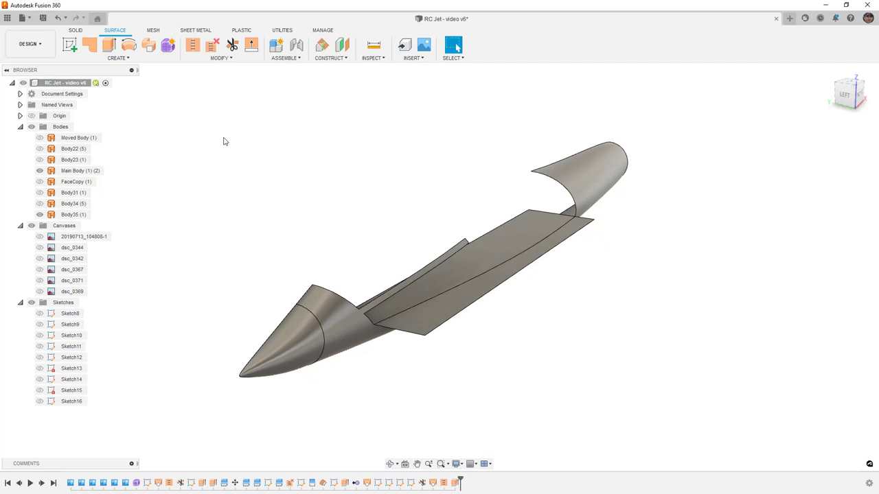
pyautogui.click(233, 47)
# Trim away the excess plate portion using the main body surface as the cutting tool.
pyautogui.click(608, 165)
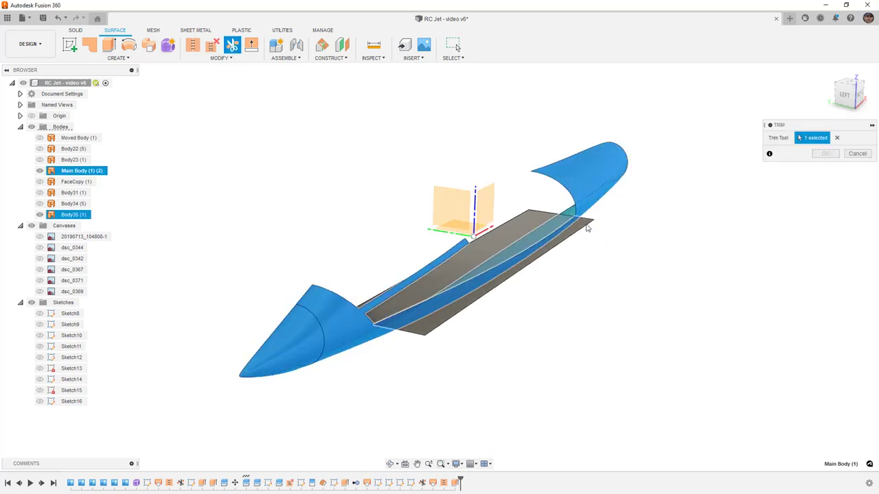
pyautogui.click(591, 223)
pyautogui.click(827, 153)
pyautogui.keyDown('shift'); pyautogui.moveTo(718, 228); pyautogui.dragTo(693, 260, button='middle'); pyautogui.keyUp('shift')
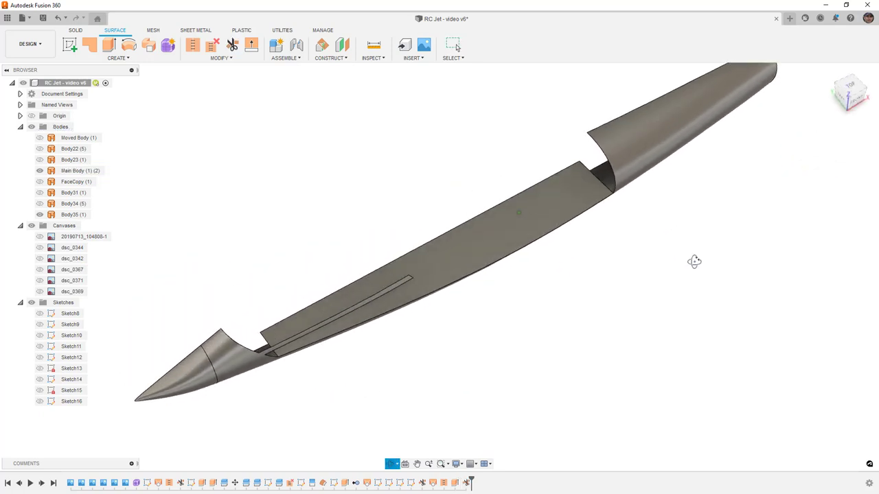
pyautogui.click(840, 100)
pyautogui.moveTo(549, 263); pyautogui.dragTo(389, 172, button='middle')
pyautogui.scroll(3, 357, 185)
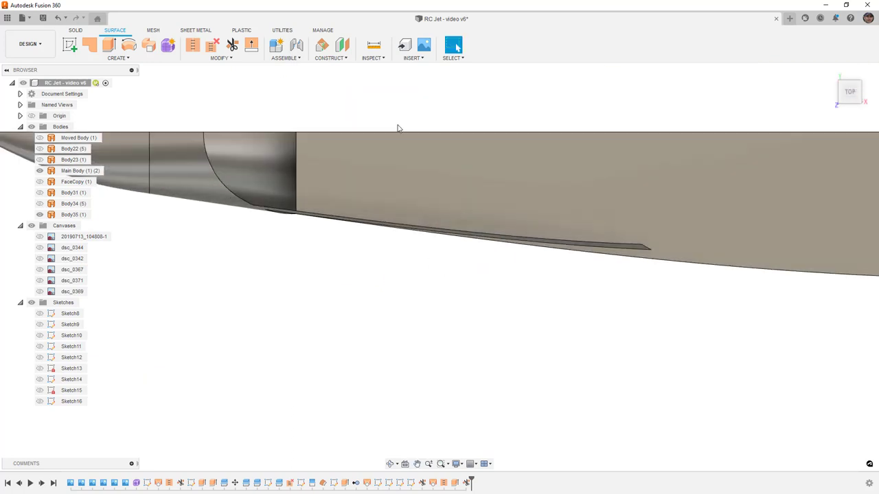
# Select the new plate Body35 and its vertical edge to inspect them near the nose.
pyautogui.click(387, 179)
pyautogui.click(296, 206)
pyautogui.keyDown('shift'); pyautogui.moveTo(295, 206); pyautogui.dragTo(347, 242, button='middle'); pyautogui.keyUp('shift')
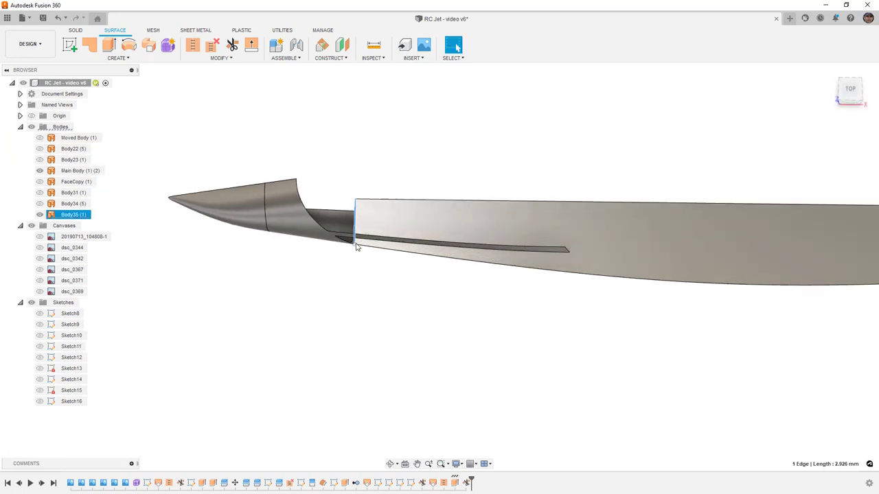
pyautogui.scroll(2, 358, 252)
pyautogui.scroll(1, 358, 252)
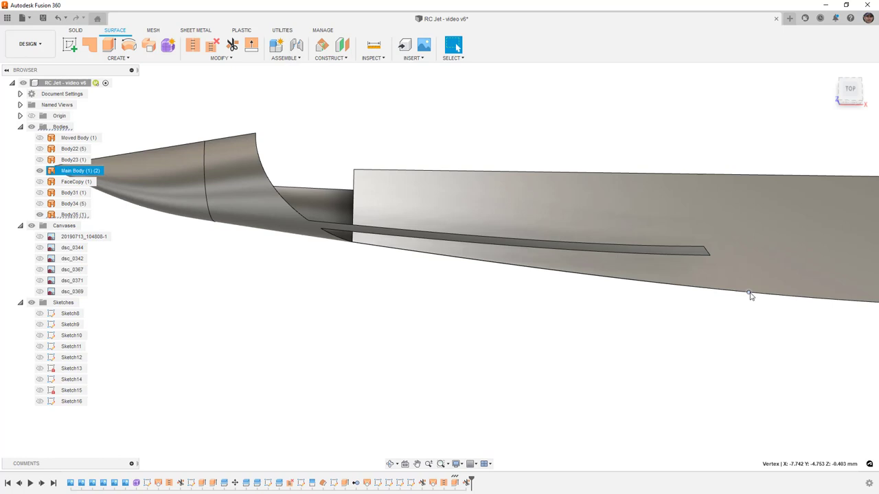
# Hide the outer fuselage skin, show Body35, and select its flat side face.
pyautogui.click(39, 204)
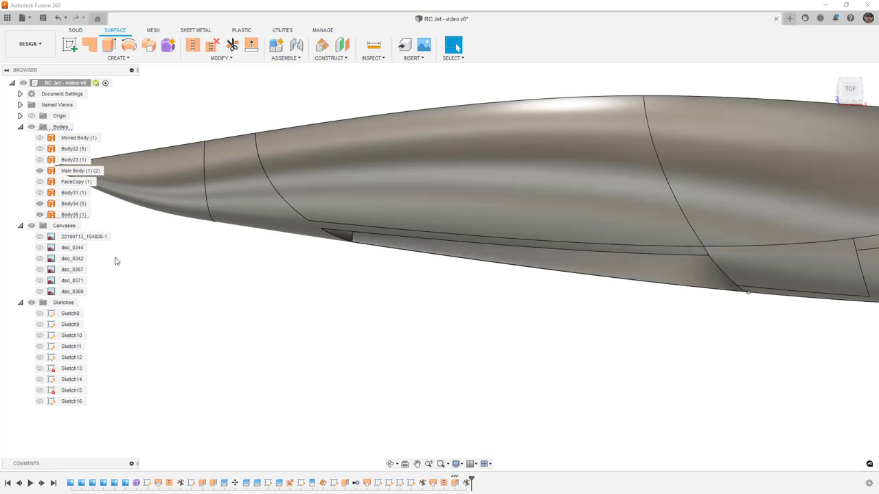
pyautogui.click(39, 171)
pyautogui.click(40, 171)
pyautogui.click(40, 171)
pyautogui.click(39, 205)
pyautogui.click(40, 215)
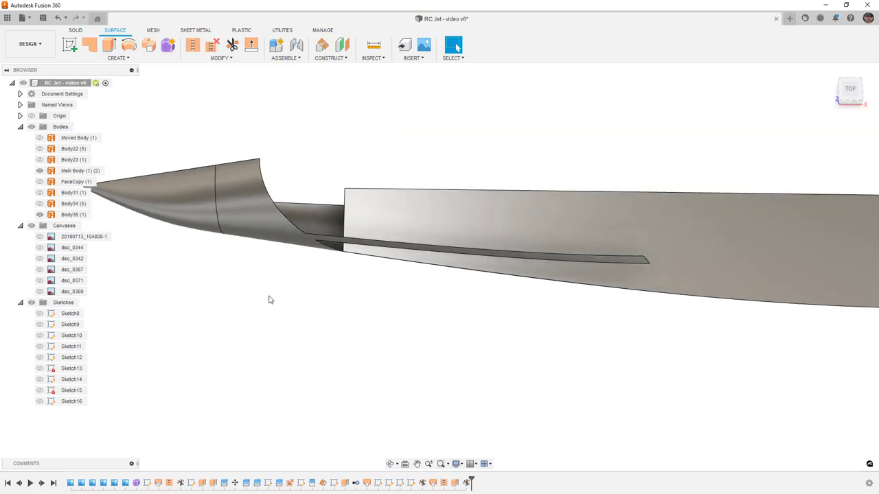
pyautogui.click(459, 220)
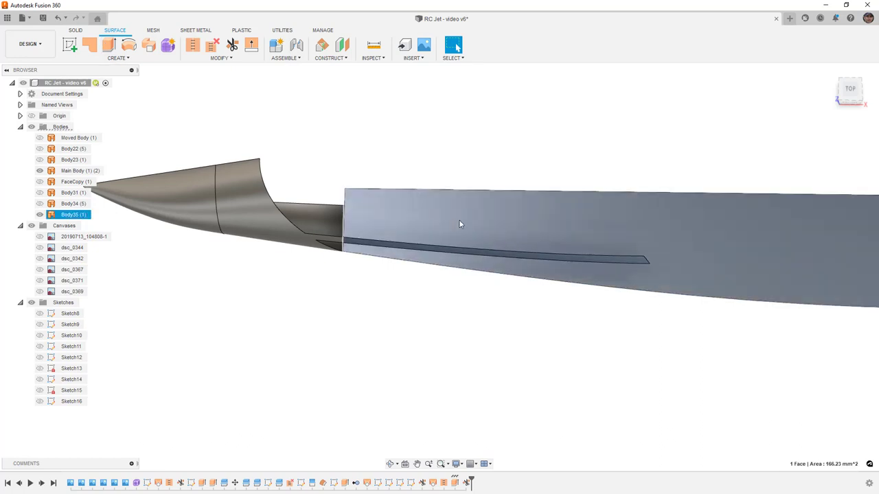
pyautogui.scroll(-2, 443, 223)
# Start a new sketch on the selected side face of the fuselage.
pyautogui.rightClick(447, 218)
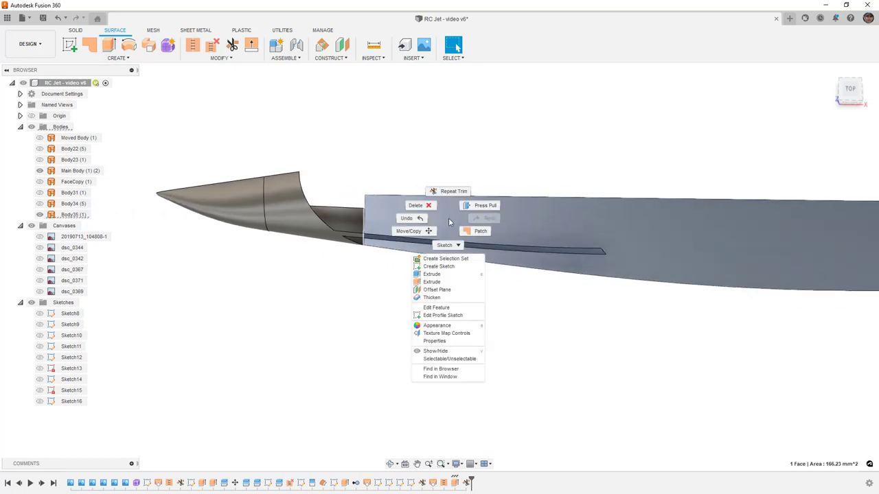
pyautogui.click(447, 266)
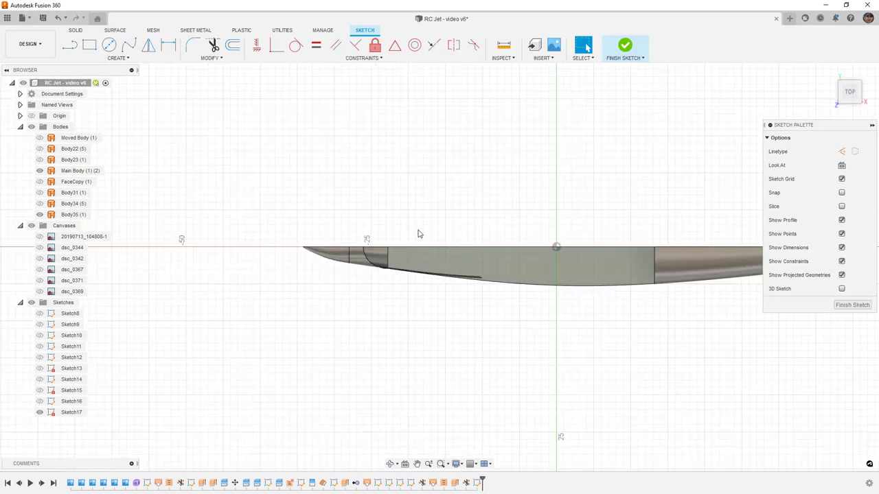
pyautogui.scroll(3, 422, 232)
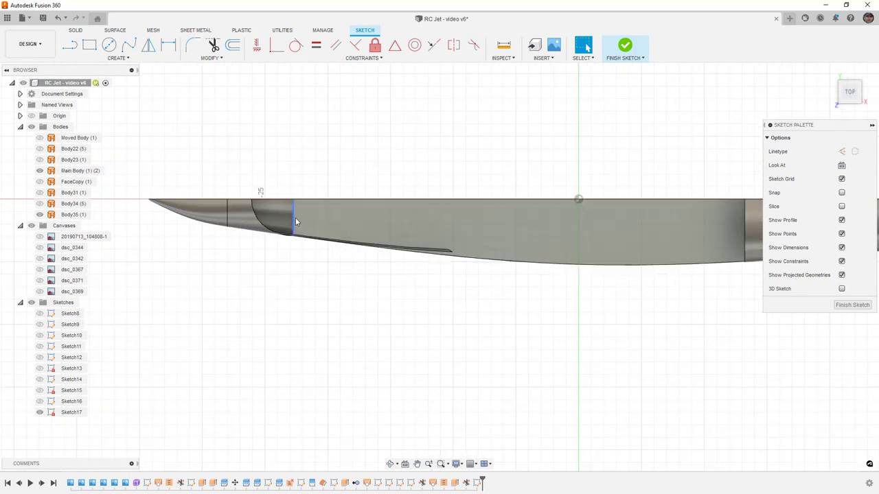
pyautogui.scroll(1, 294, 234)
# Draw a fit-point spline from the body edge along the intake's lower edge.
pyautogui.click(129, 45)
pyautogui.click(292, 238)
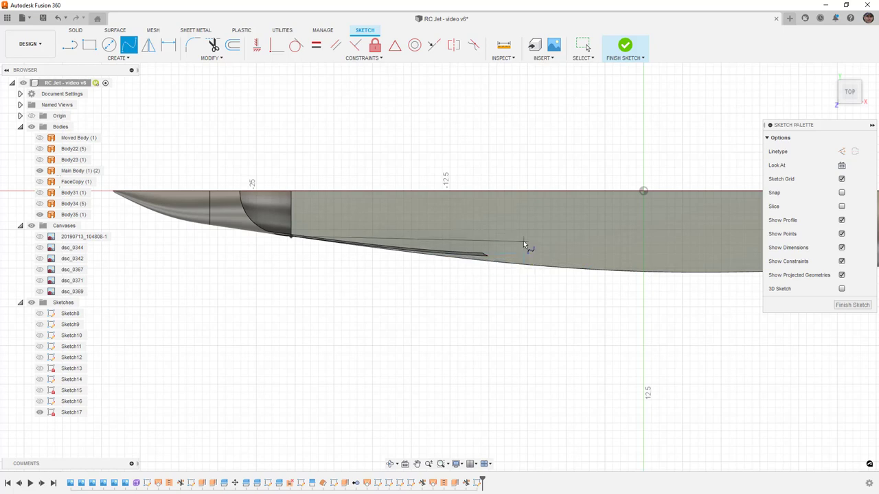
pyautogui.click(524, 252)
pyautogui.scroll(3, 506, 264)
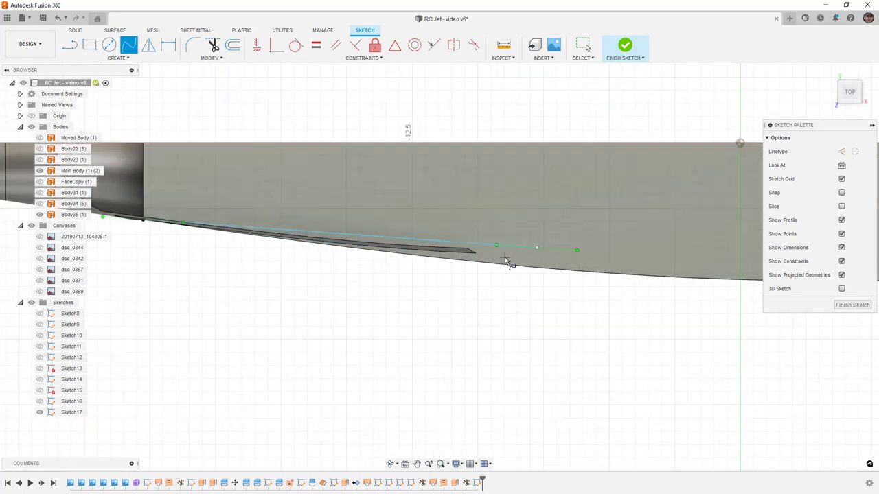
pyautogui.press('Escape')
pyautogui.scroll(3, 181, 256)
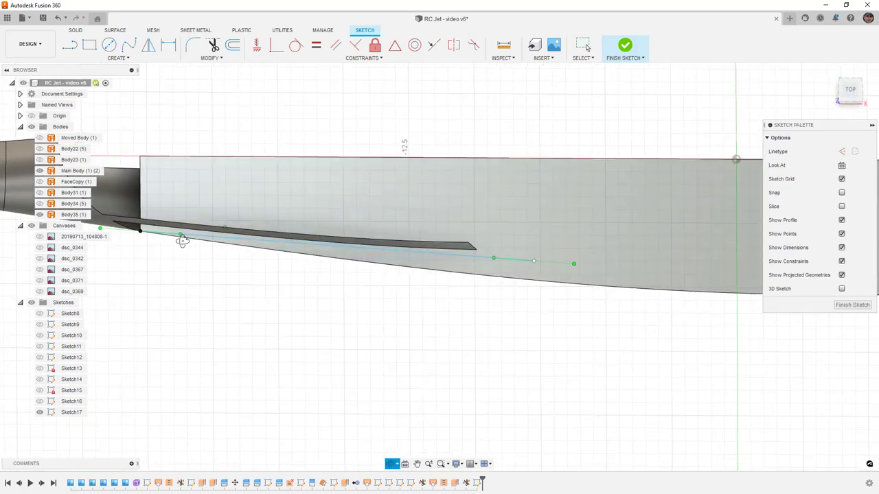
# Constrain the spline tangent to the fuselage edge and view the sketch from the top.
pyautogui.click(195, 251)
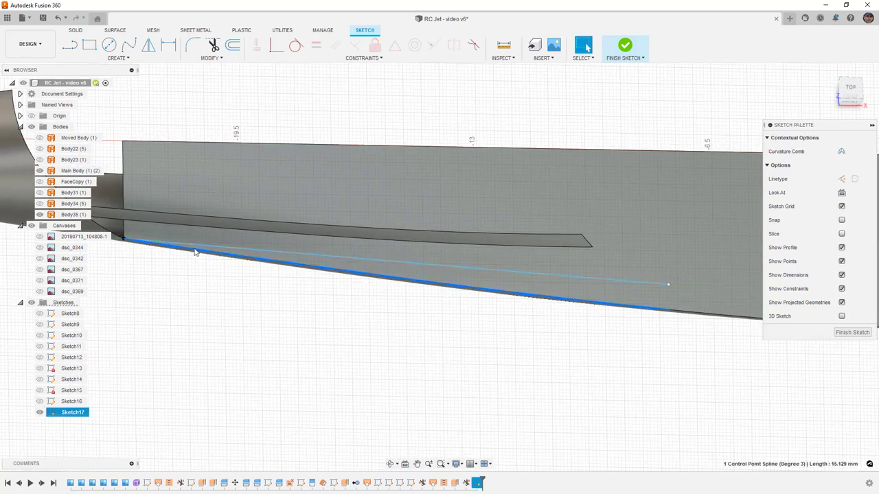
pyautogui.keyDown('shift'); pyautogui.click(198, 248); pyautogui.keyUp('shift')
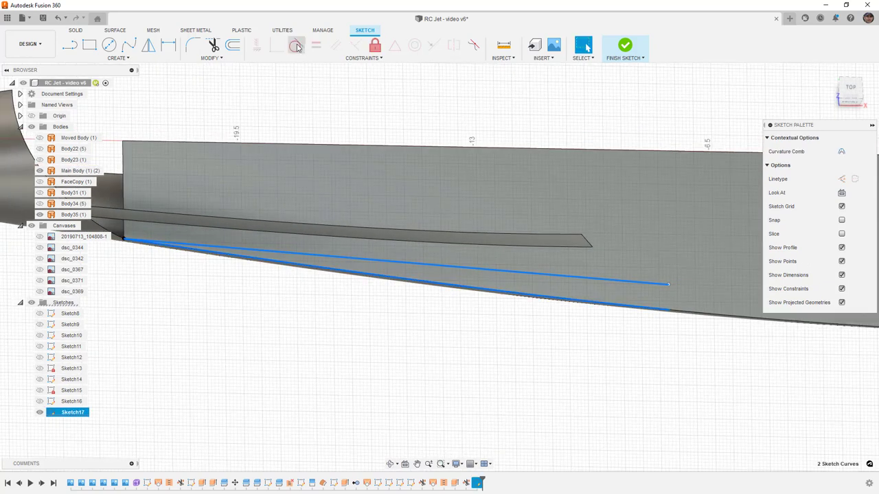
pyautogui.click(296, 46)
pyautogui.click(850, 89)
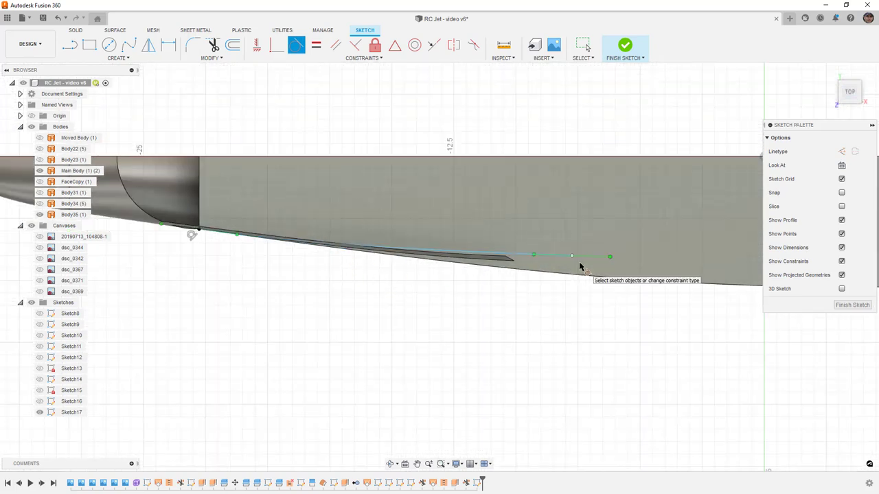
pyautogui.press('Escape')
pyautogui.scroll(-3, 567, 293)
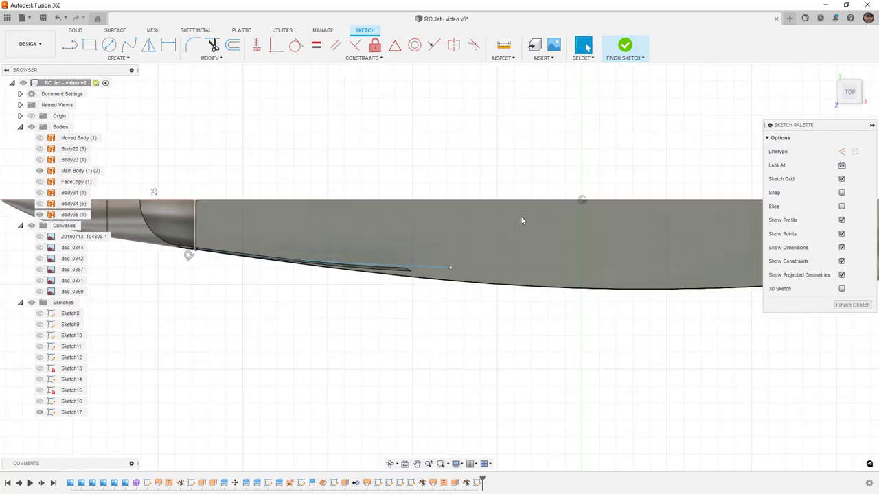
# Show the FaceCopy intake surface and check the guide line and its end point.
pyautogui.click(40, 182)
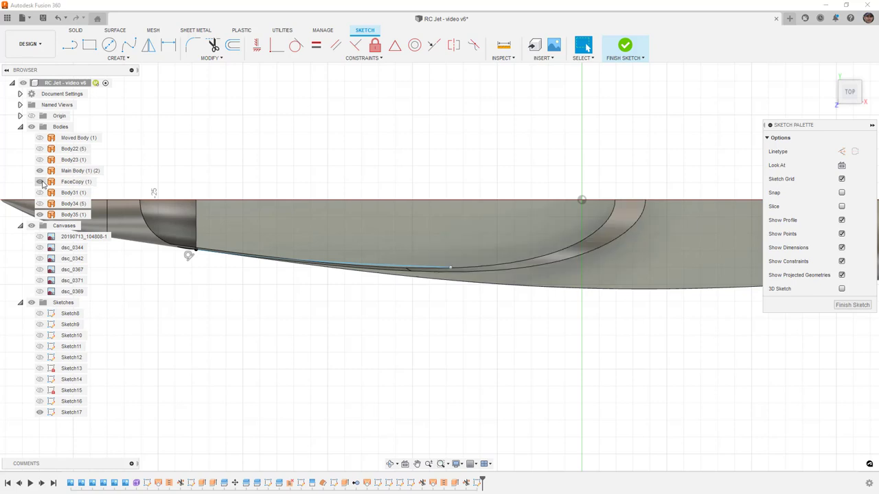
pyautogui.click(478, 264)
pyautogui.click(549, 260)
pyautogui.click(521, 256)
pyautogui.press('Escape')
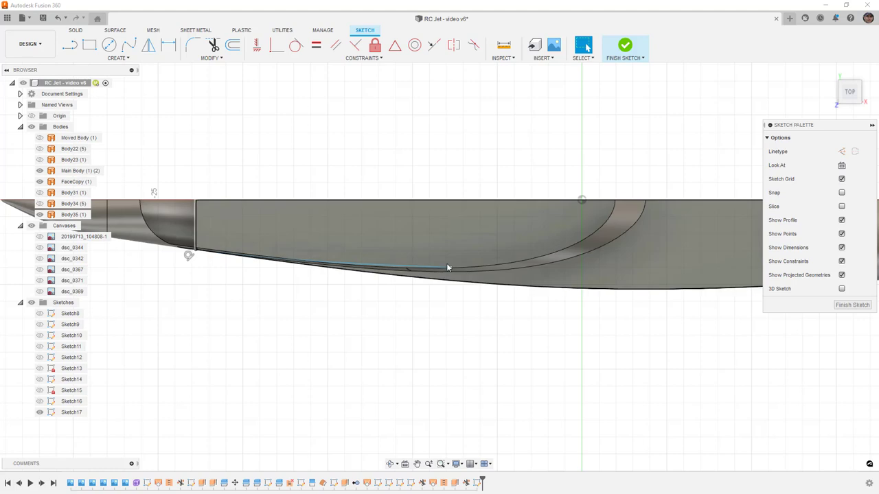
pyautogui.click(432, 268)
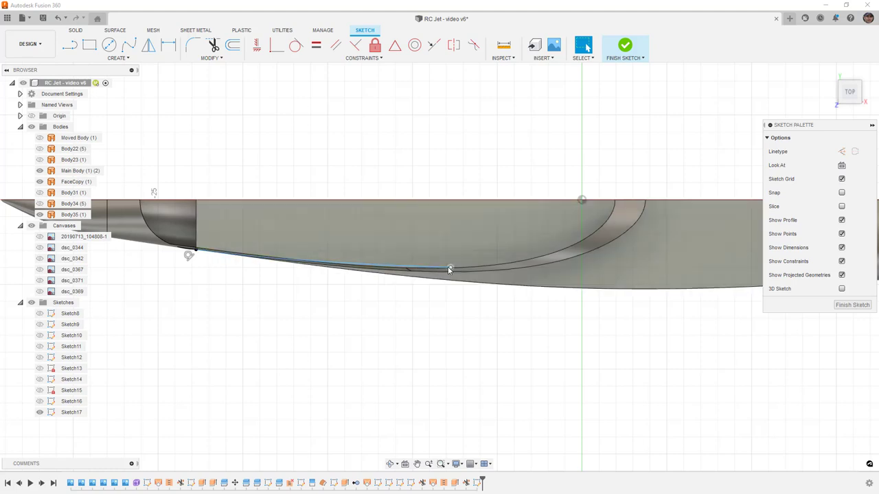
pyautogui.click(450, 265)
pyautogui.press('Escape')
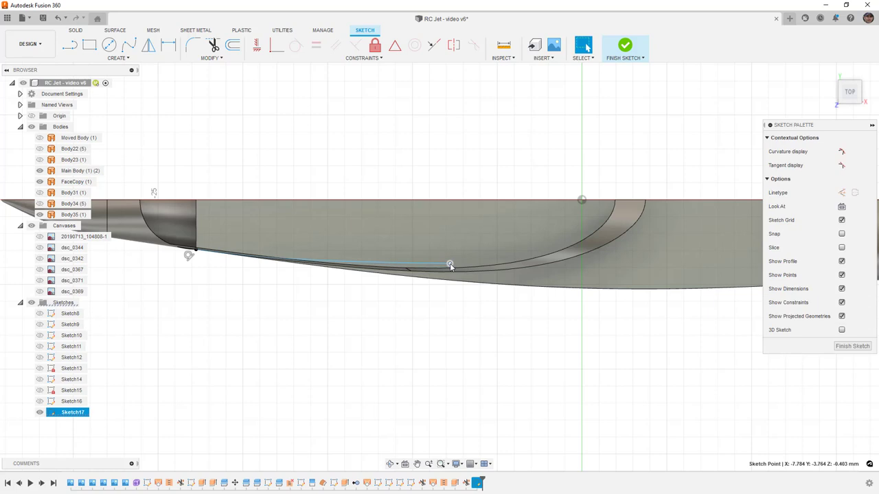
pyautogui.click(440, 162)
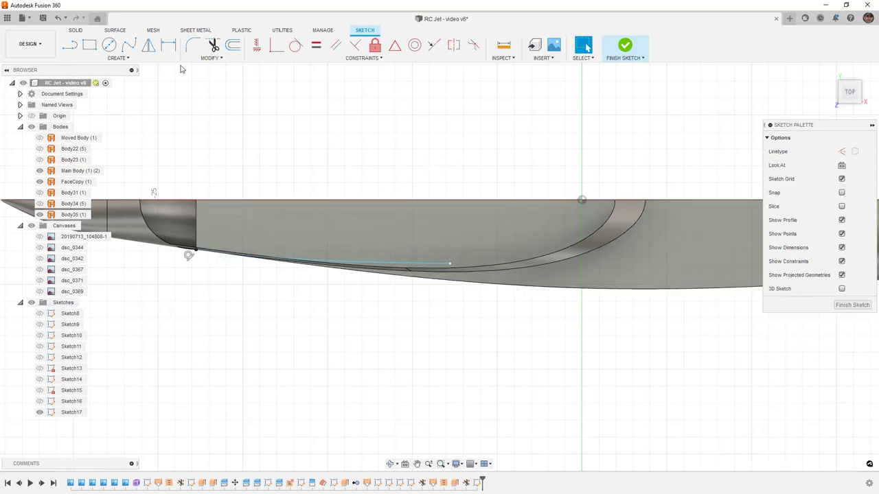
# Draw a second spline from the guide line's end point up to the fuselage's top edge.
pyautogui.click(128, 45)
pyautogui.click(449, 262)
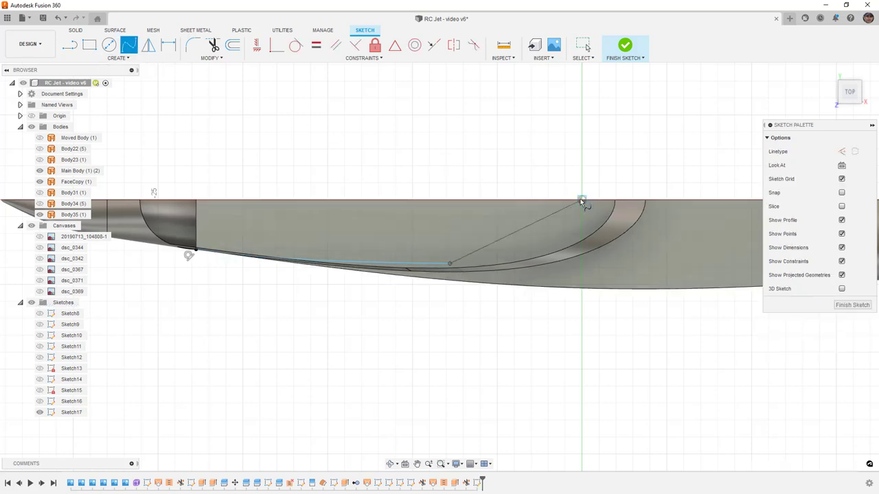
pyautogui.click(581, 200)
pyautogui.press('Escape')
pyautogui.click(573, 207)
pyautogui.moveTo(590, 193); pyautogui.dragTo(586, 191)
# Make the spline's end tangent vertical and align its two points vertically.
pyautogui.click(257, 44)
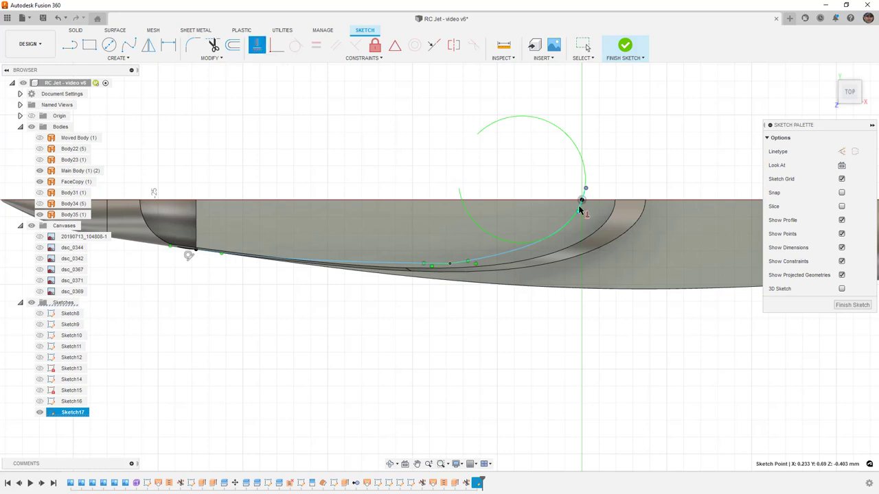
pyautogui.scroll(4, 580, 211)
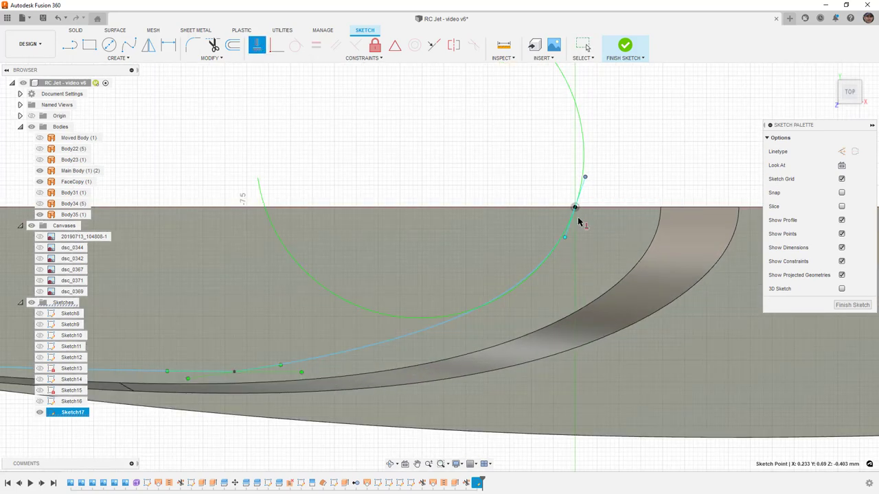
pyautogui.click(567, 235)
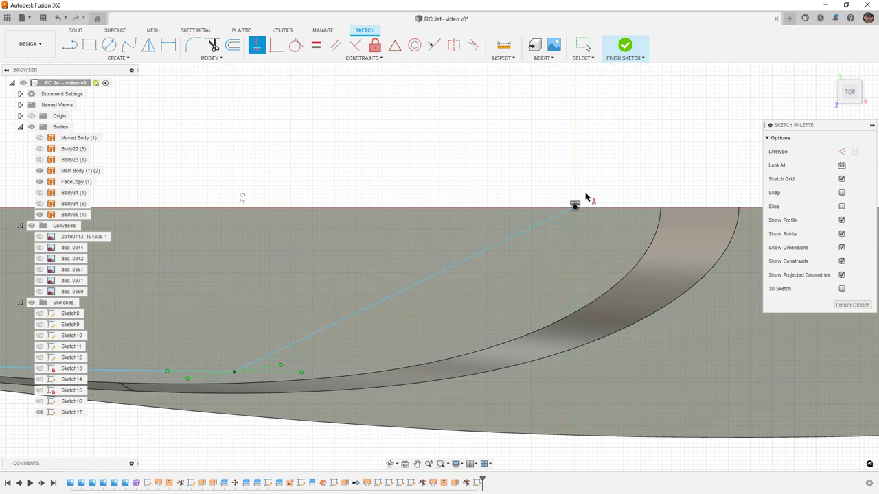
pyautogui.press('Escape')
pyautogui.moveTo(585, 178); pyautogui.dragTo(583, 181)
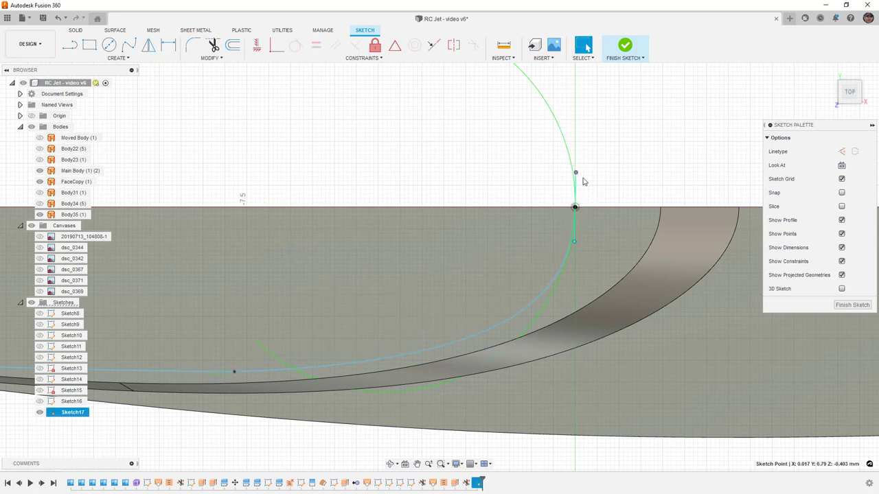
pyautogui.keyDown('shift'); pyautogui.click(575, 242); pyautogui.keyUp('shift')
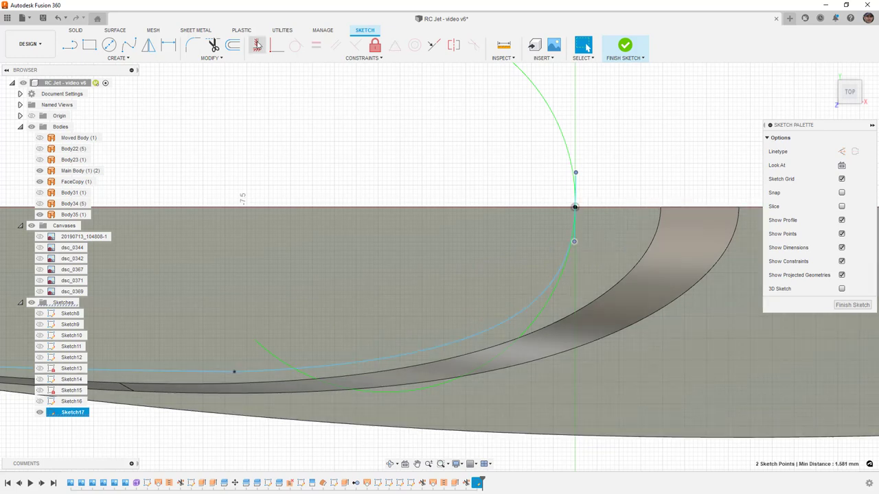
pyautogui.click(257, 44)
pyautogui.scroll(-2, 447, 196)
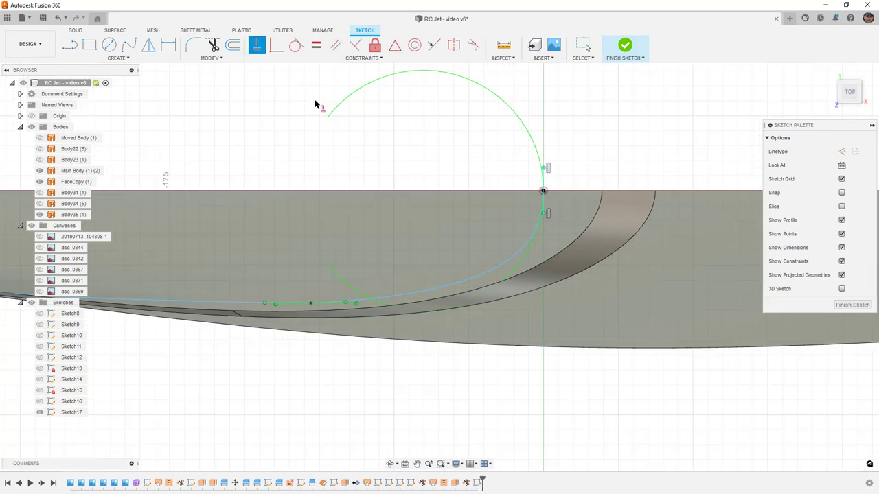
# Make the curved spline tangent to the body edge and check its fit points.
pyautogui.click(295, 44)
pyautogui.click(359, 301)
pyautogui.click(243, 307)
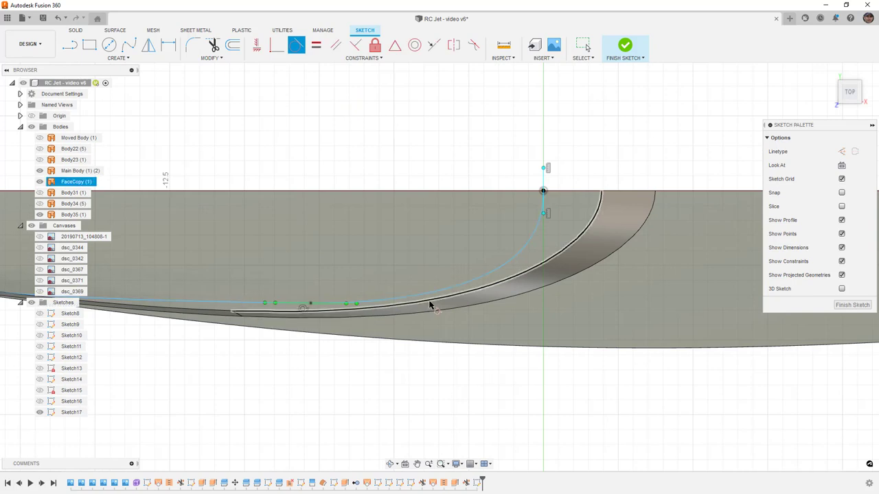
pyautogui.press('Escape')
pyautogui.click(349, 303)
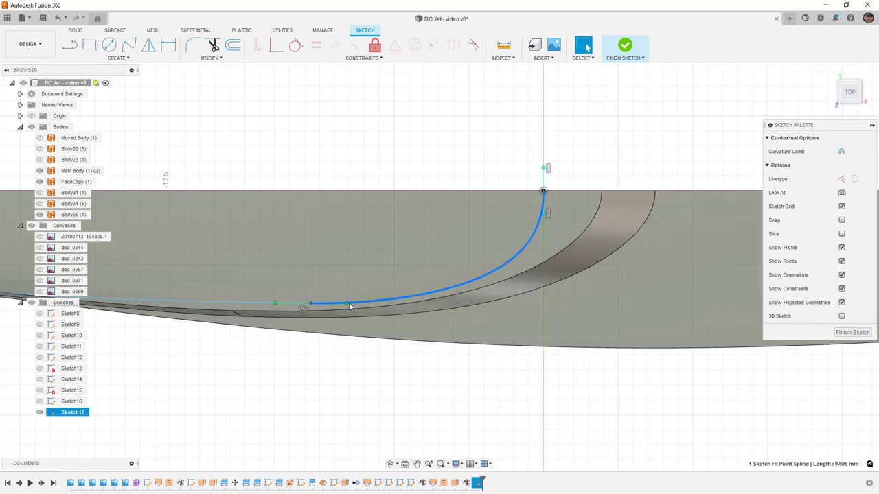
pyautogui.click(345, 303)
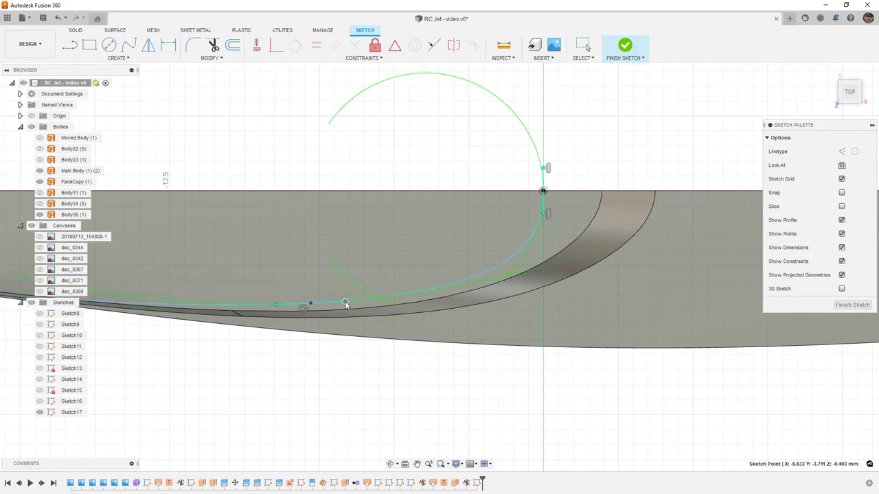
pyautogui.click(311, 303)
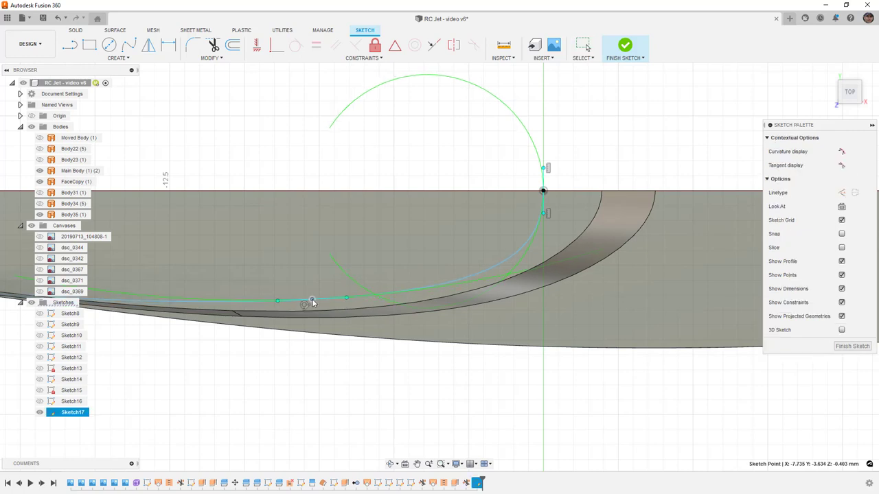
pyautogui.scroll(-3, 439, 287)
pyautogui.scroll(-2, 439, 287)
pyautogui.click(403, 331)
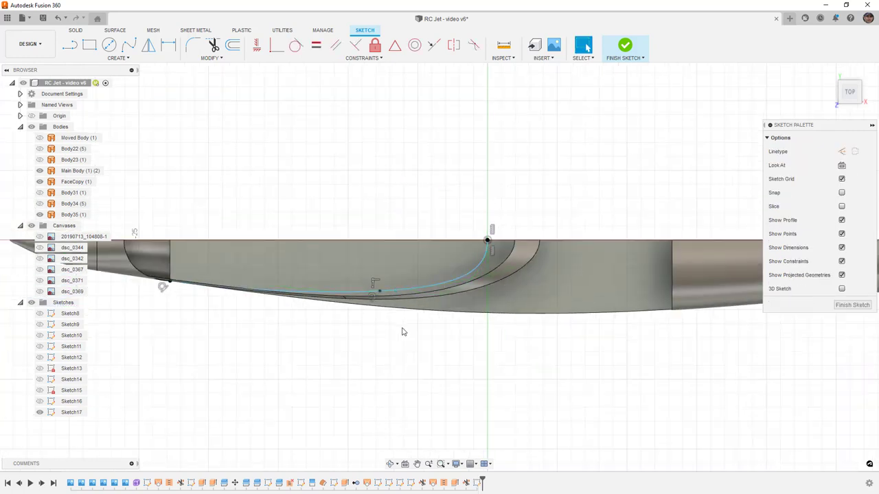
# Finish the sketch and trim Body35 with the Sketch17 curve, removing the upper region.
pyautogui.click(624, 45)
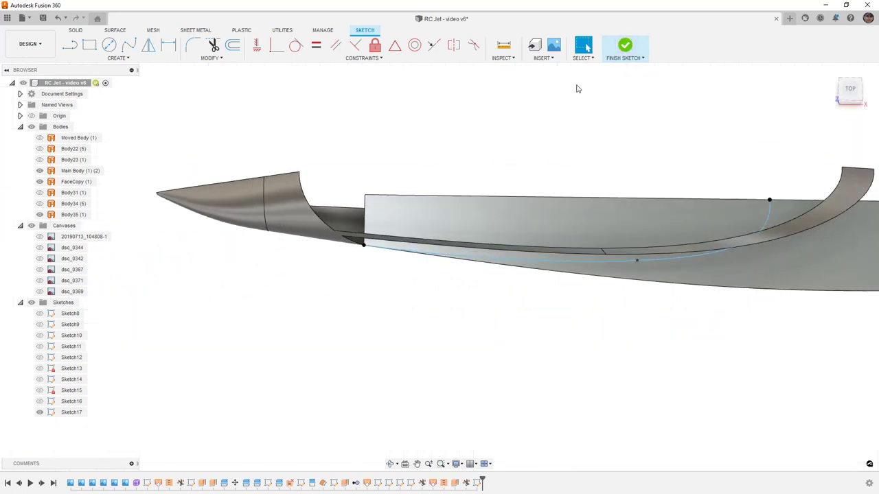
pyautogui.moveTo(496, 145); pyautogui.dragTo(318, 120, button='middle')
pyautogui.click(232, 44)
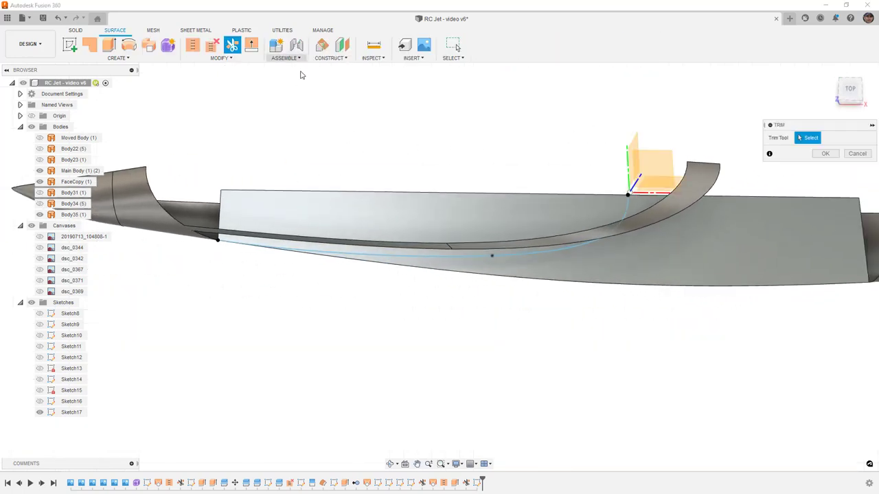
pyautogui.click(630, 208)
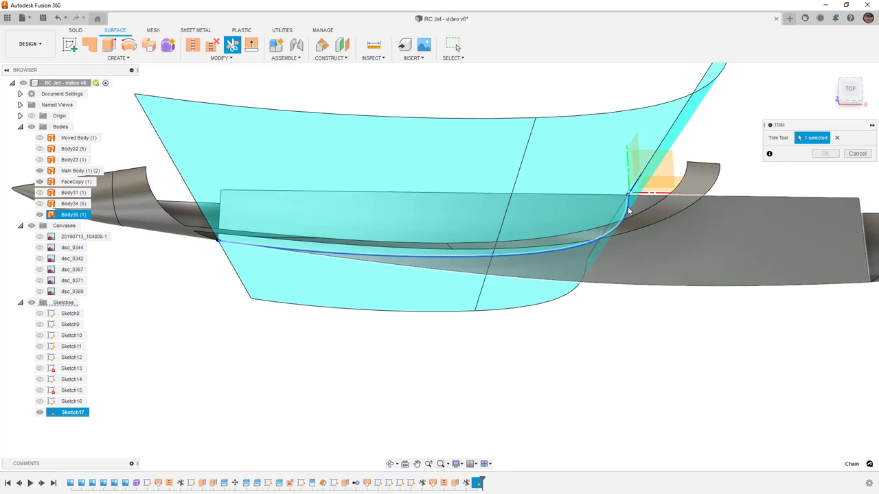
pyautogui.keyDown('shift'); pyautogui.moveTo(612, 192); pyautogui.dragTo(605, 188, button='middle'); pyautogui.keyUp('shift')
pyautogui.click(598, 210)
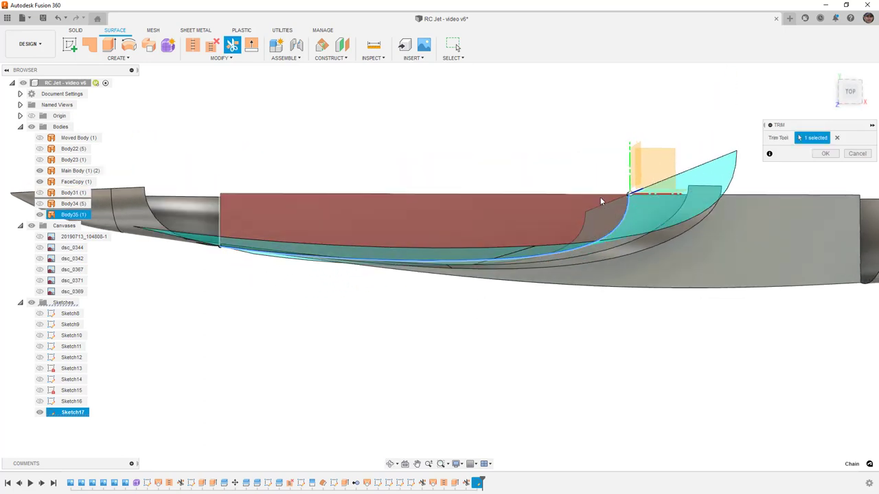
pyautogui.click(825, 153)
pyautogui.keyDown('shift'); pyautogui.moveTo(774, 161); pyautogui.dragTo(525, 178, button='middle'); pyautogui.keyUp('shift')
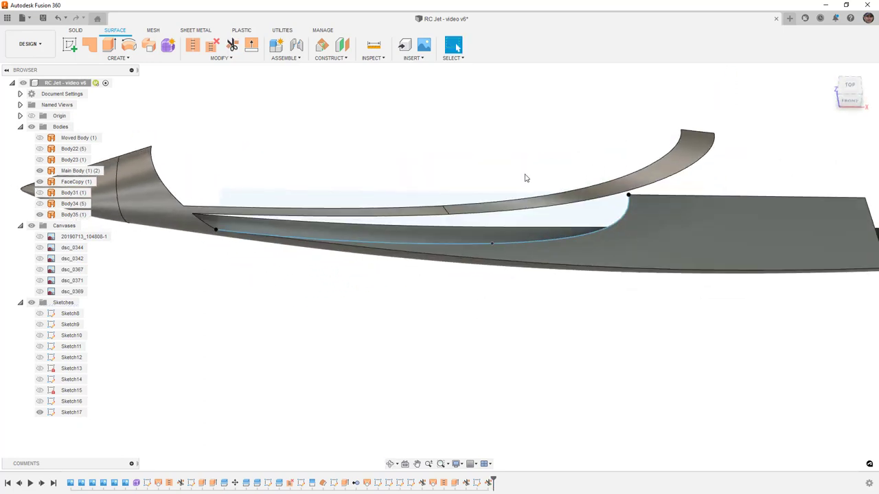
# Hide Sketch17 and select the main fuselage body from a lower front angle.
pyautogui.click(39, 412)
pyautogui.moveTo(399, 374)
pyautogui.keyDown('shift'); pyautogui.mouseDown(button='middle')
pyautogui.moveTo(402, 346)
pyautogui.moveTo(439, 341)
pyautogui.moveTo(449, 350)
pyautogui.moveTo(433, 343)
pyautogui.mouseUp(button='middle'); pyautogui.keyUp('shift')
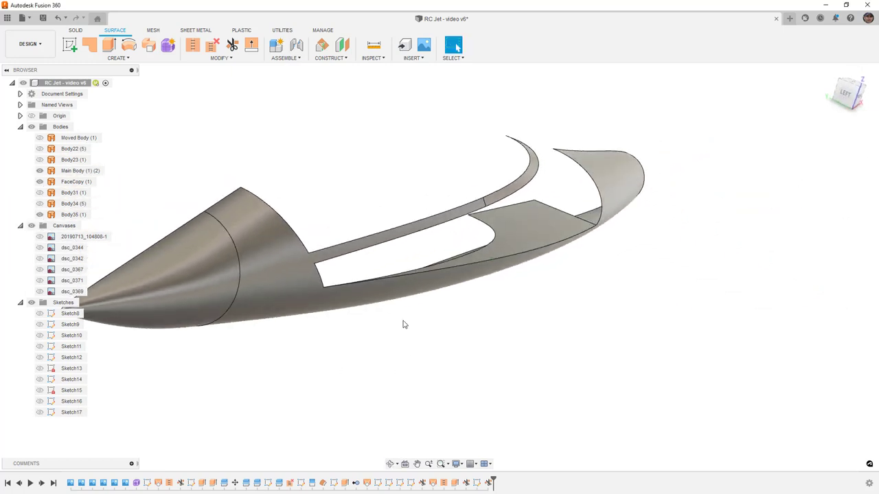
pyautogui.click(319, 275)
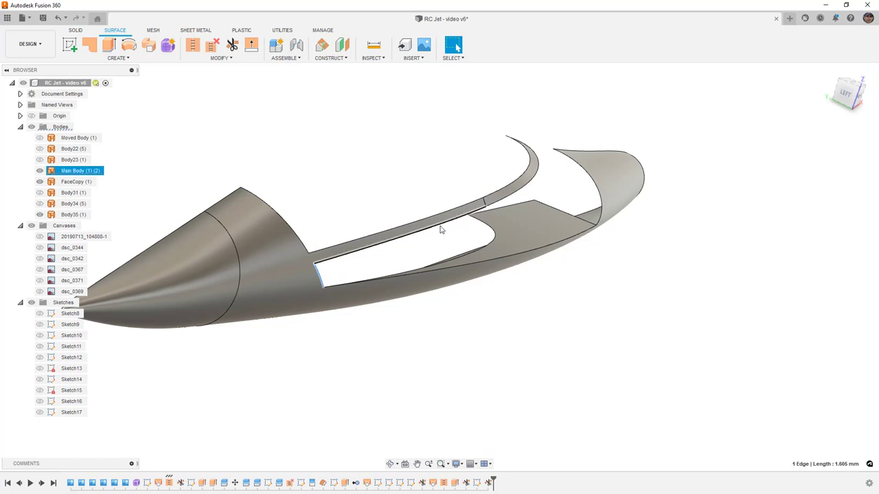
pyautogui.scroll(2, 425, 243)
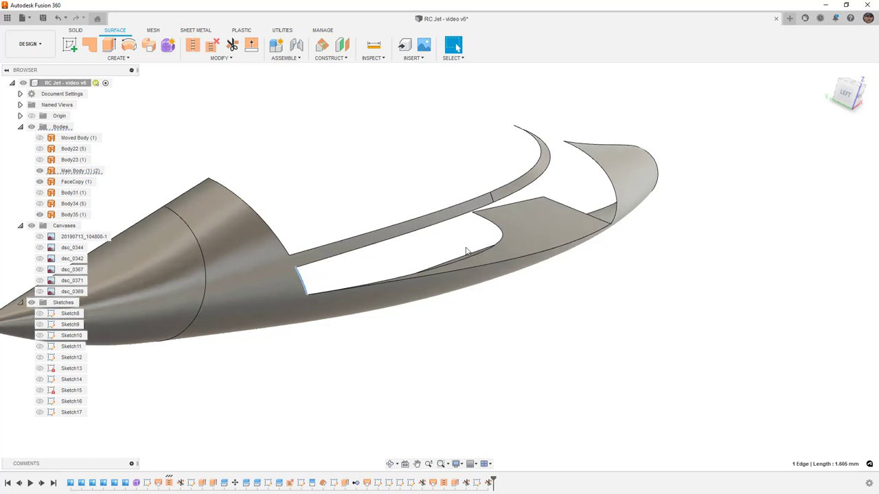
pyautogui.scroll(2, 466, 251)
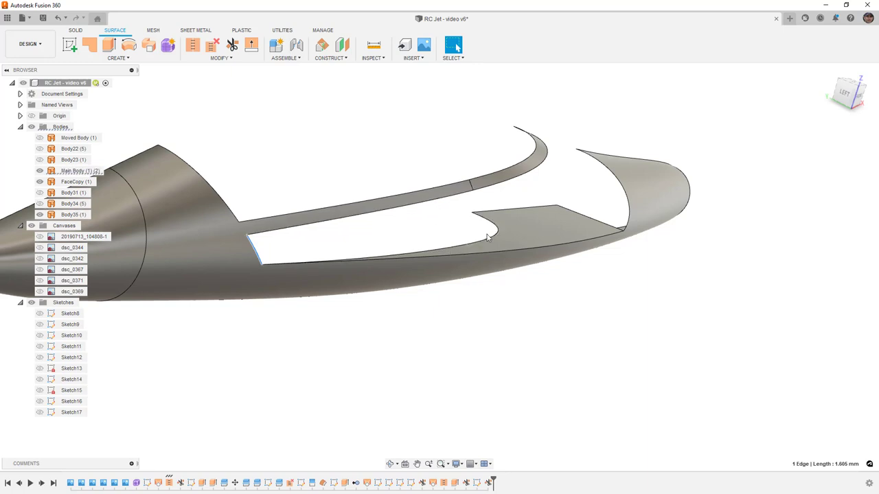
# Toggle the main body's visibility repeatedly to compare it with the Body34 canopy.
pyautogui.click(44, 205)
pyautogui.hotkey('ctrl', 'z')
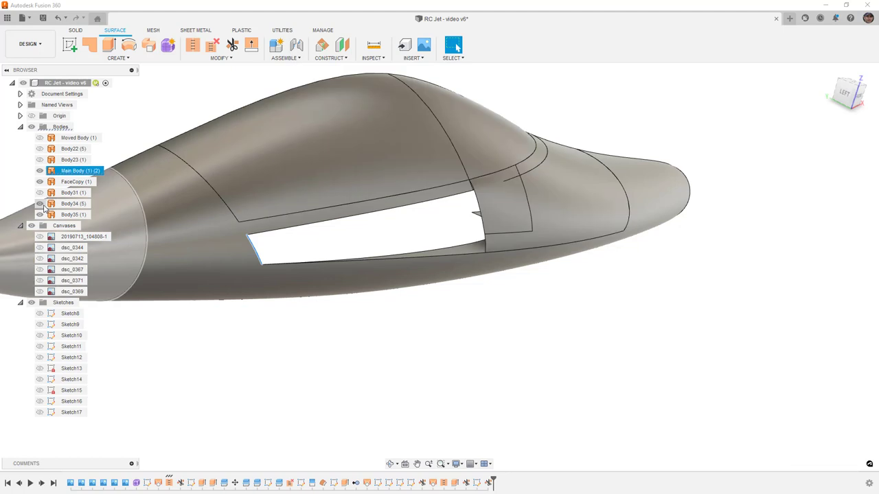
pyautogui.hotkey('ctrl', 'y')
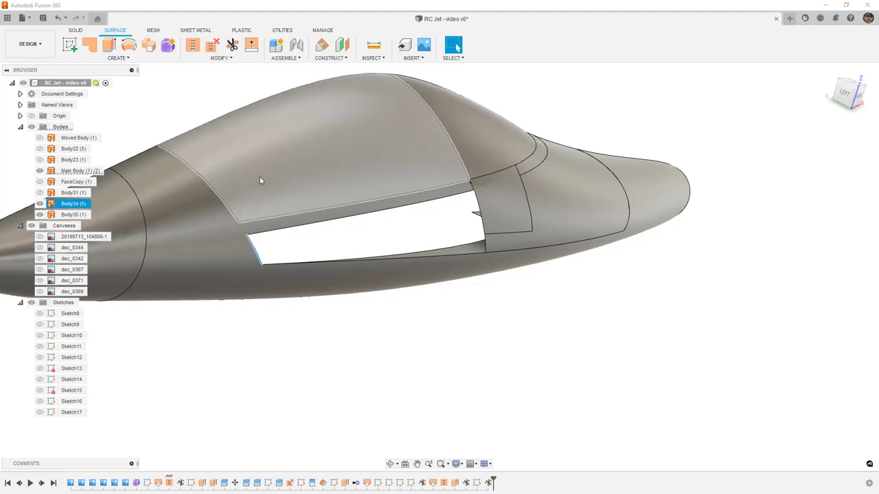
pyautogui.hotkey('ctrl', 'z')
pyautogui.scroll(3, 487, 187)
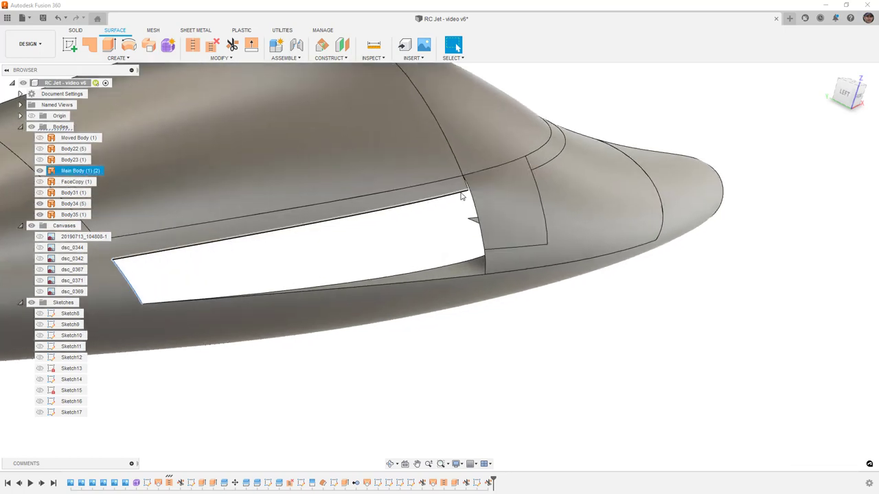
pyautogui.hotkey('ctrl', 'y')
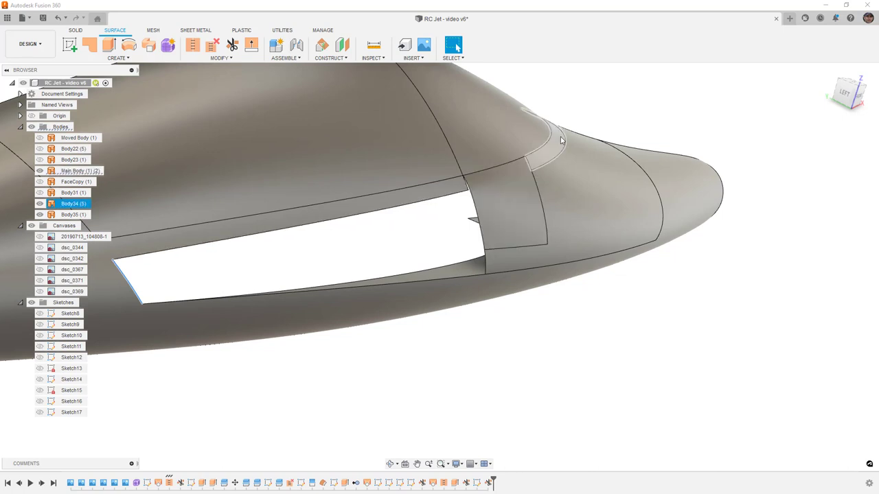
pyautogui.hotkey('ctrl', 'z')
pyautogui.hotkey('ctrl', 'y')
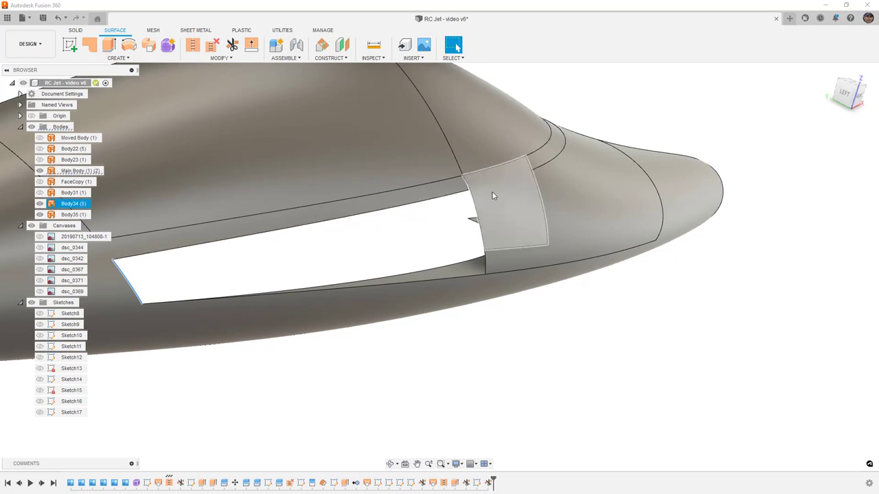
pyautogui.click(392, 220)
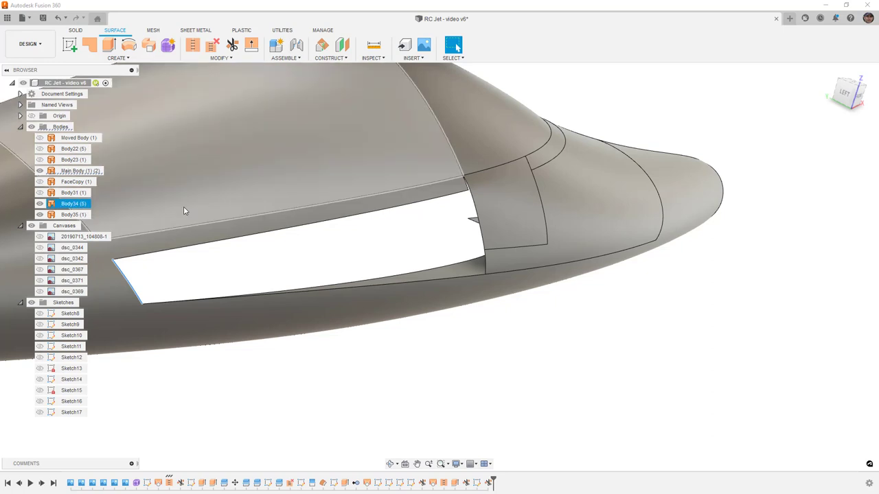
# Rename Body34 to Canopy, hide it, and switch to the front side-profile view.
pyautogui.click(68, 205)
pyautogui.doubleClick(69, 204)
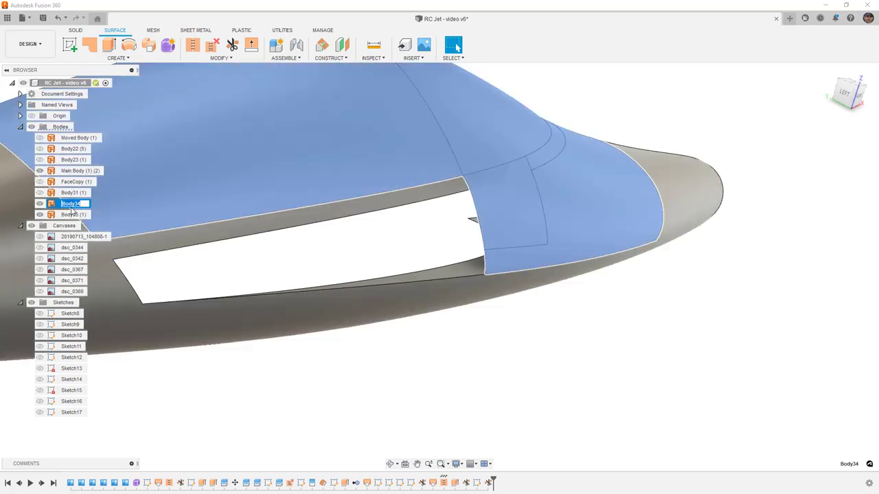
pyautogui.press('Return')
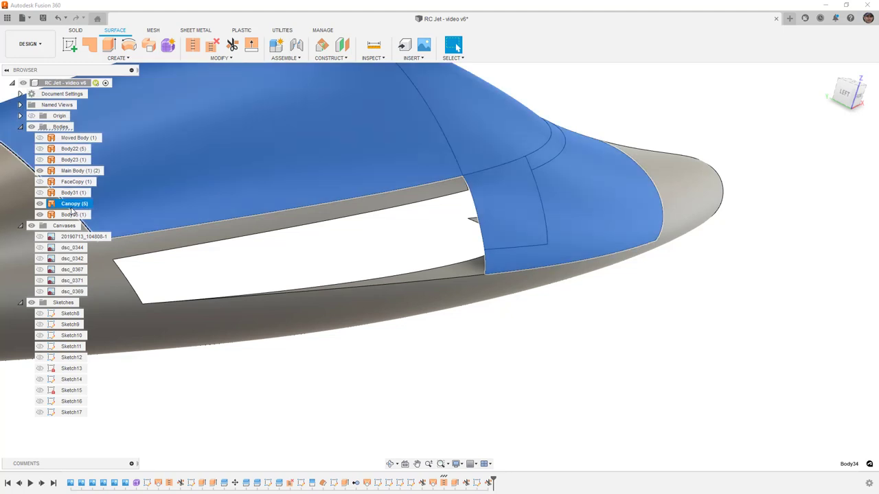
pyautogui.press('v')
pyautogui.keyDown('shift'); pyautogui.moveTo(392, 243); pyautogui.dragTo(433, 223, button='middle'); pyautogui.keyUp('shift')
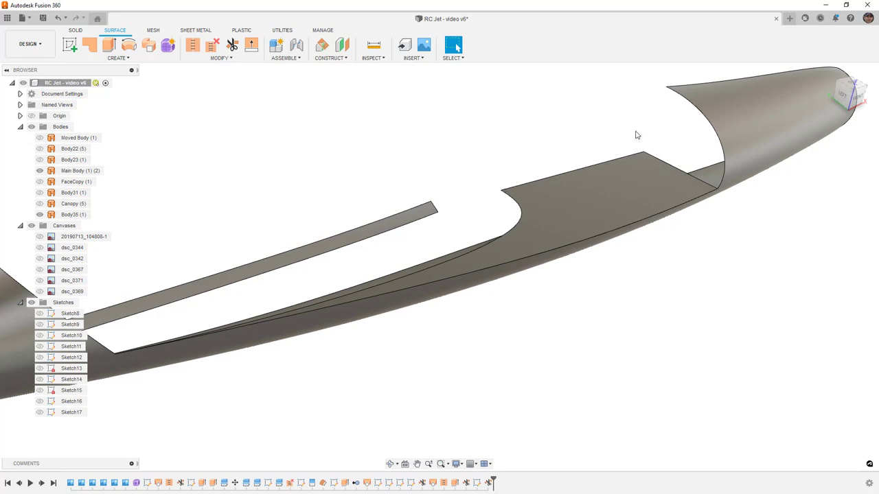
pyautogui.click(755, 113)
pyautogui.click(859, 99)
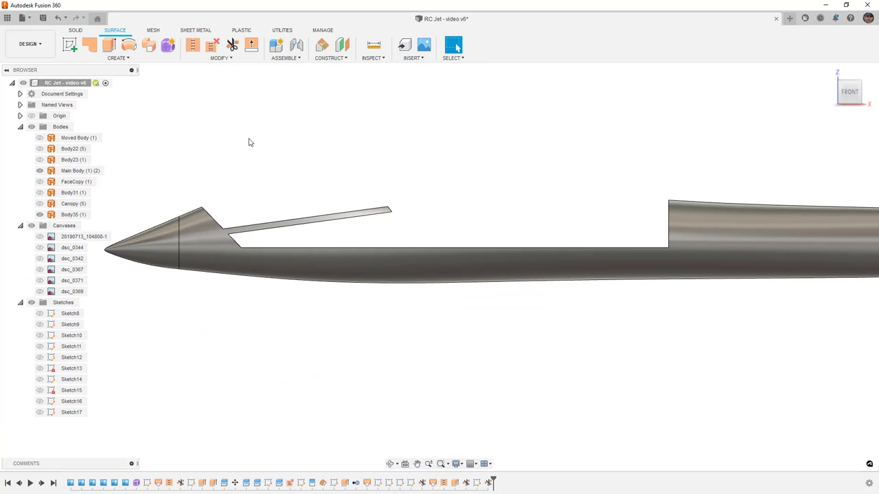
# Start a new sketch on the origin plane and project the body's top edge.
pyautogui.click(69, 44)
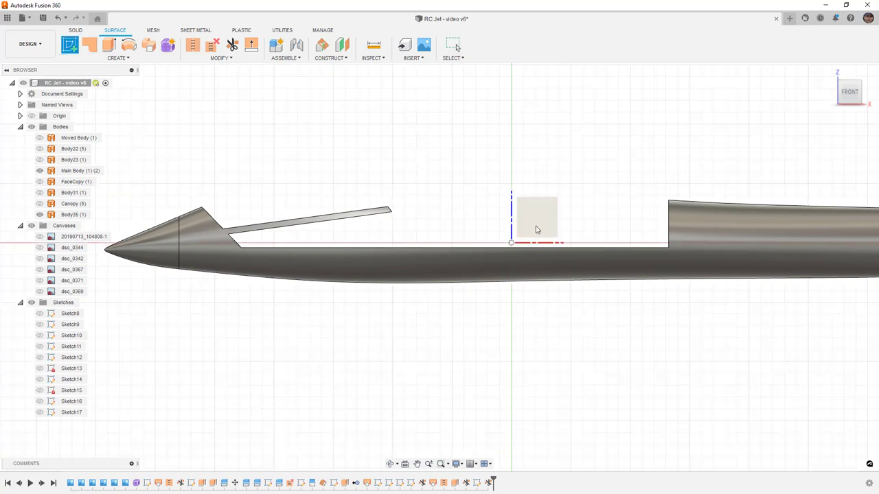
pyautogui.click(536, 230)
pyautogui.keyDown('shift'); pyautogui.moveTo(359, 221); pyautogui.dragTo(366, 243, button='middle'); pyautogui.keyUp('shift')
pyautogui.scroll(5, 412, 270)
pyautogui.moveTo(412, 270)
pyautogui.keyDown('shift'); pyautogui.mouseDown(button='middle')
pyautogui.moveTo(410, 308)
pyautogui.moveTo(417, 277)
pyautogui.mouseUp(button='middle'); pyautogui.keyUp('shift')
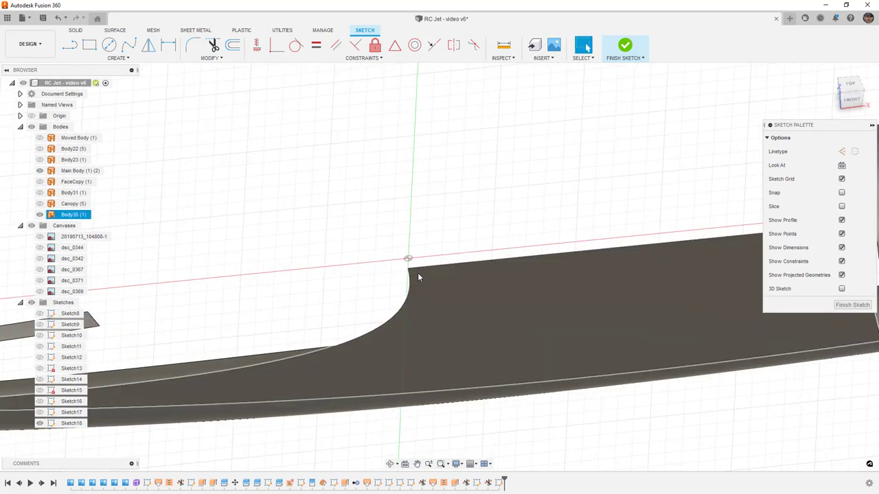
pyautogui.press('p')
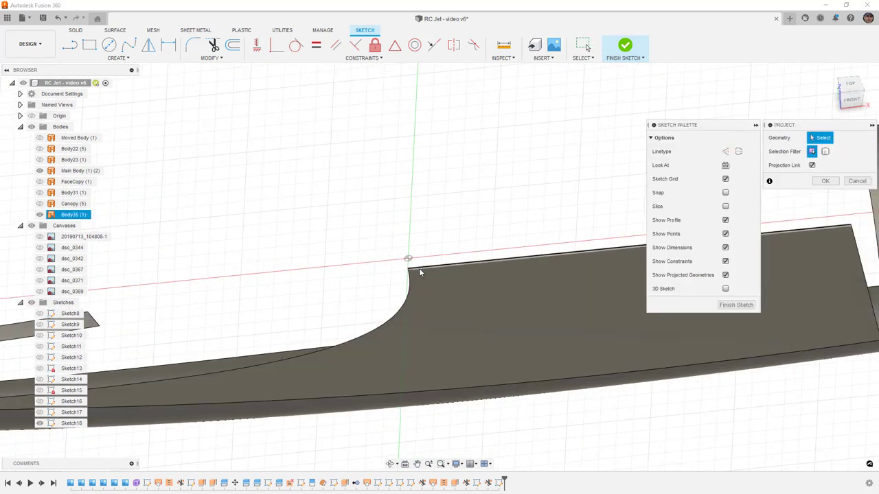
pyautogui.click(420, 272)
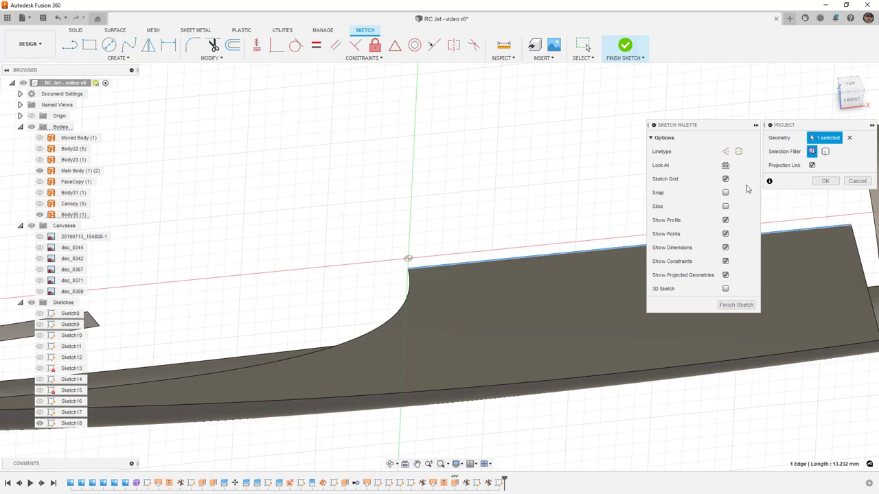
pyautogui.click(825, 180)
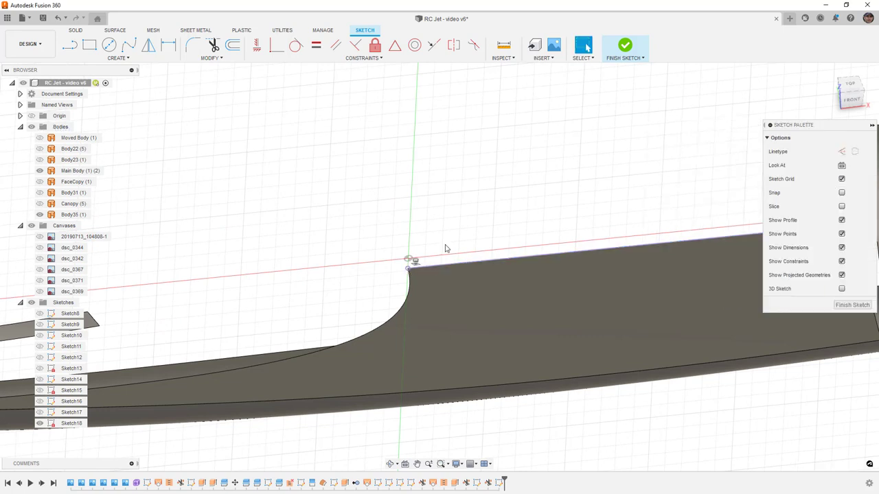
# In the front view, project the Canopy's lower edge into the sketch.
pyautogui.click(852, 99)
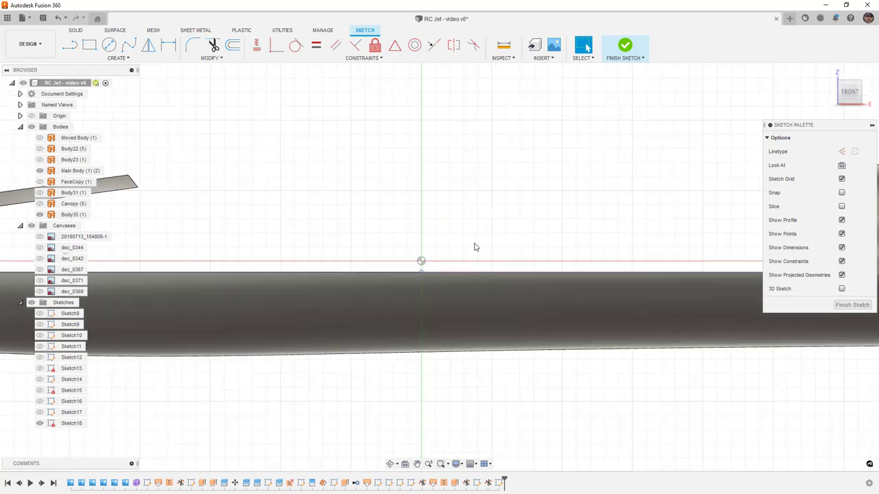
pyautogui.scroll(-3, 233, 206)
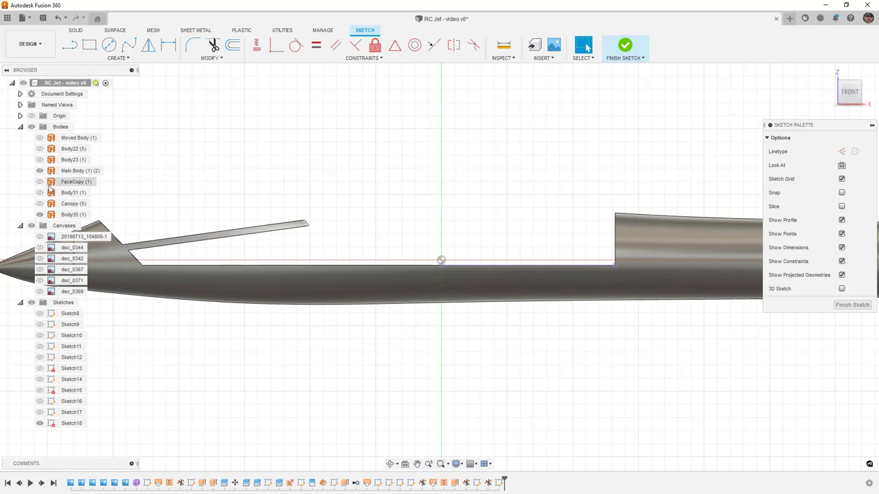
pyautogui.click(40, 204)
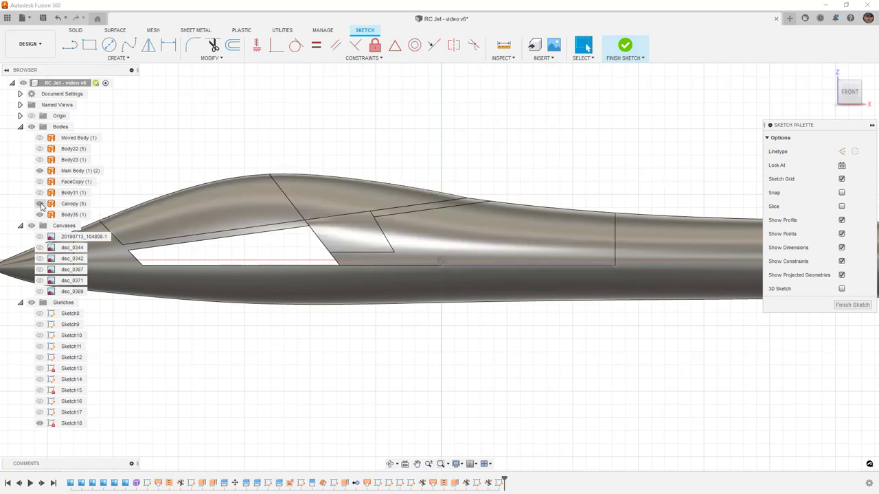
pyautogui.click(40, 204)
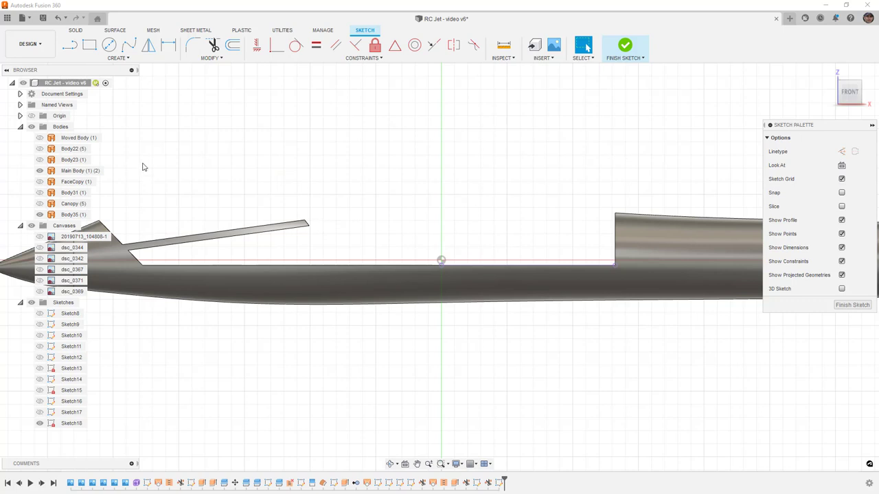
pyautogui.press('p')
pyautogui.click(304, 229)
pyautogui.click(826, 181)
# Draw a line extending the canopy edge and a slanted line down to the body's top edge.
pyautogui.press('l')
pyautogui.click(308, 224)
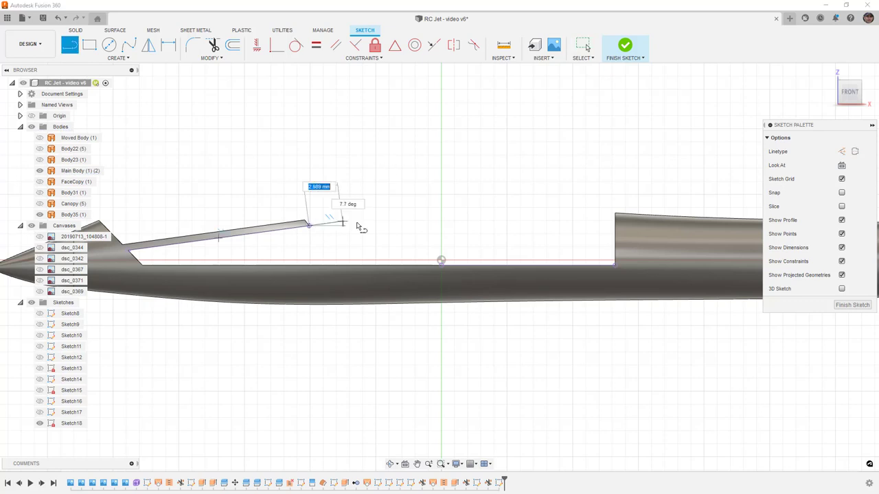
pyautogui.click(421, 211)
pyautogui.click(417, 188)
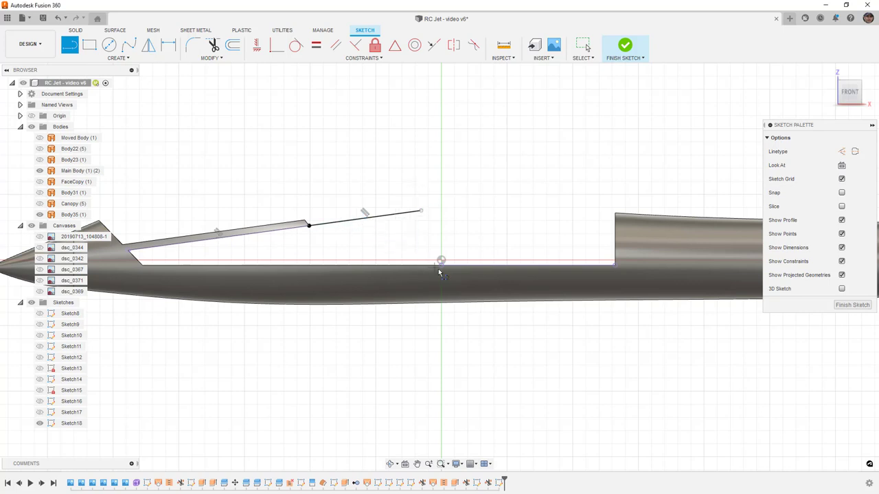
pyautogui.click(440, 261)
pyautogui.click(421, 211)
pyautogui.press('Escape')
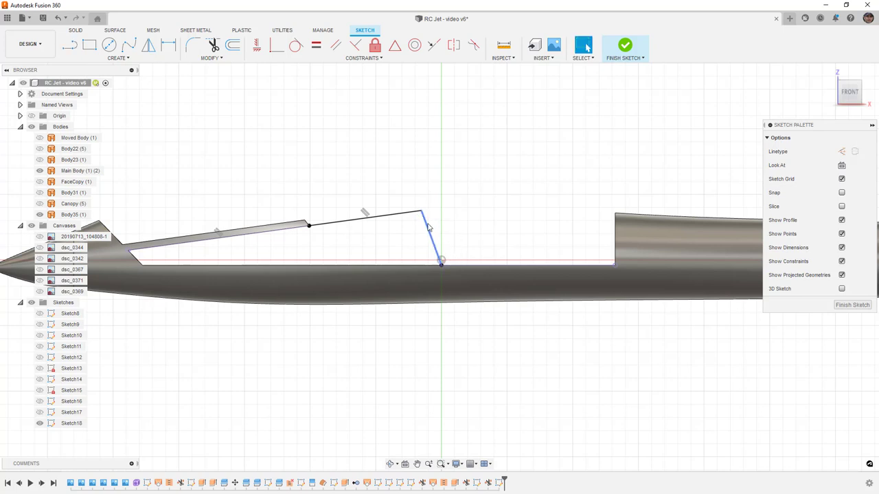
# Convert the slanted line to construction geometry and finish Sketch18.
pyautogui.click(431, 234)
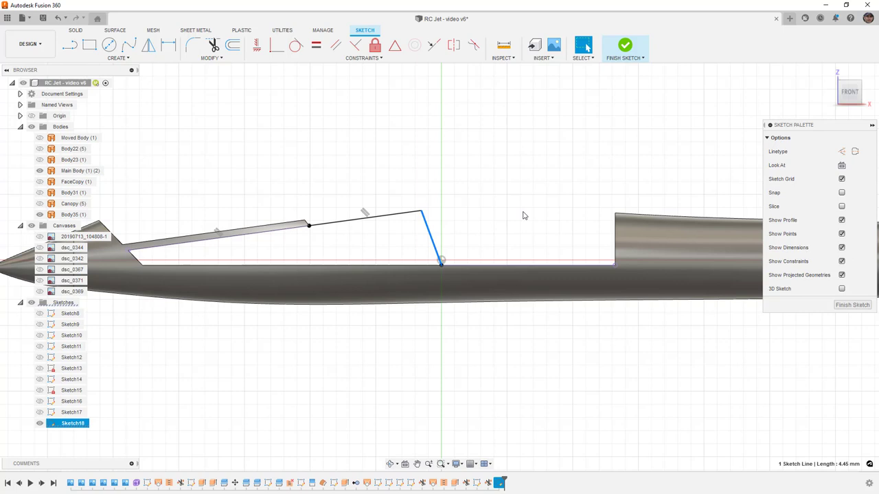
pyautogui.click(841, 151)
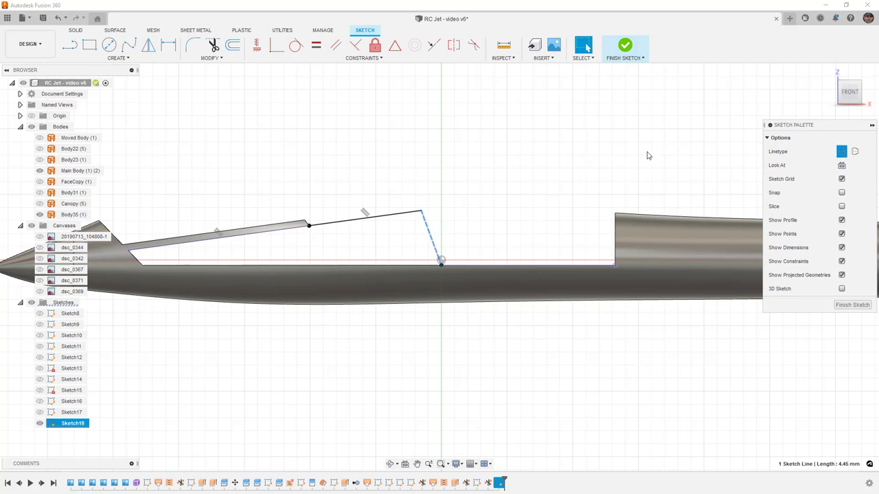
pyautogui.click(625, 48)
pyautogui.scroll(-5, 523, 145)
pyautogui.keyDown('shift'); pyautogui.moveTo(512, 146); pyautogui.dragTo(487, 175, button='middle'); pyautogui.keyUp('shift')
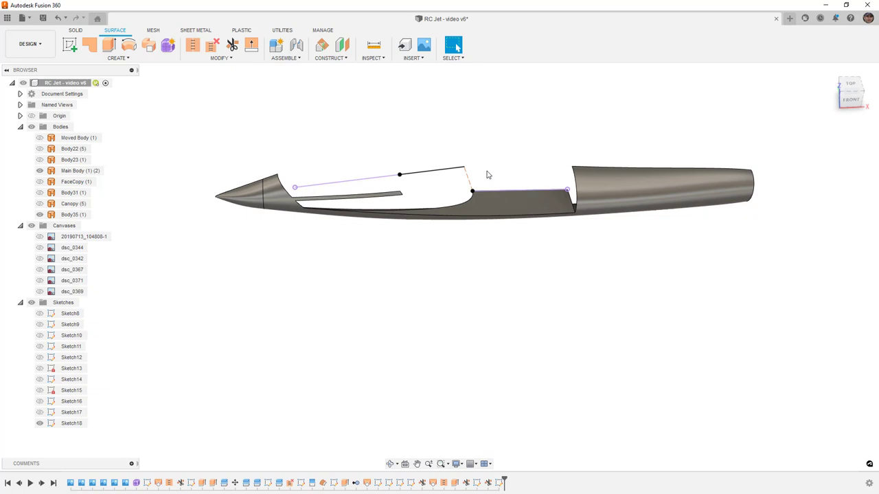
# Start a new sketch on the origin plane and project the thin body edge.
pyautogui.click(71, 45)
pyautogui.moveTo(490, 143)
pyautogui.keyDown('shift'); pyautogui.mouseDown(button='middle')
pyautogui.moveTo(505, 137)
pyautogui.moveTo(492, 141)
pyautogui.mouseUp(button='middle'); pyautogui.keyUp('shift')
pyautogui.click(492, 142)
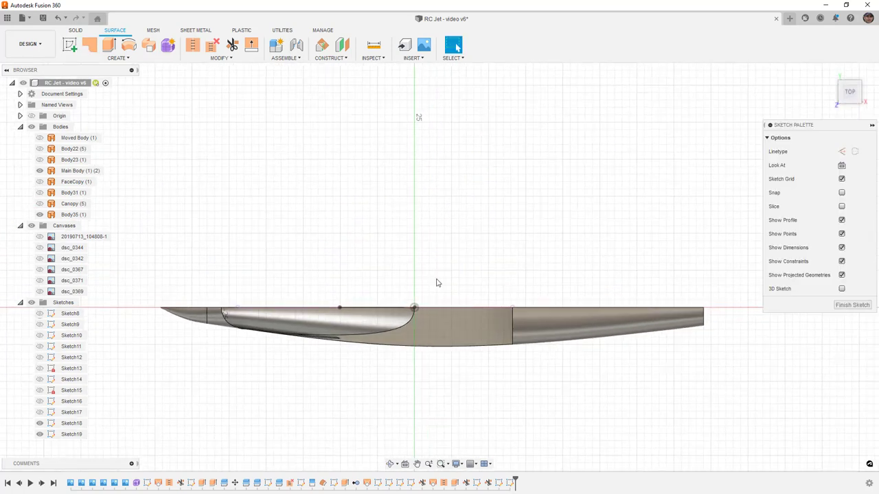
pyautogui.scroll(5, 307, 361)
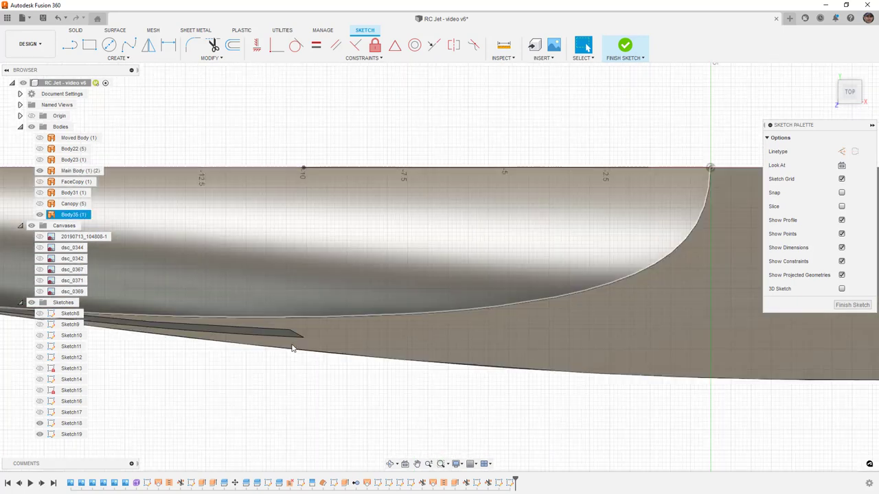
pyautogui.click(290, 346)
pyautogui.press('p')
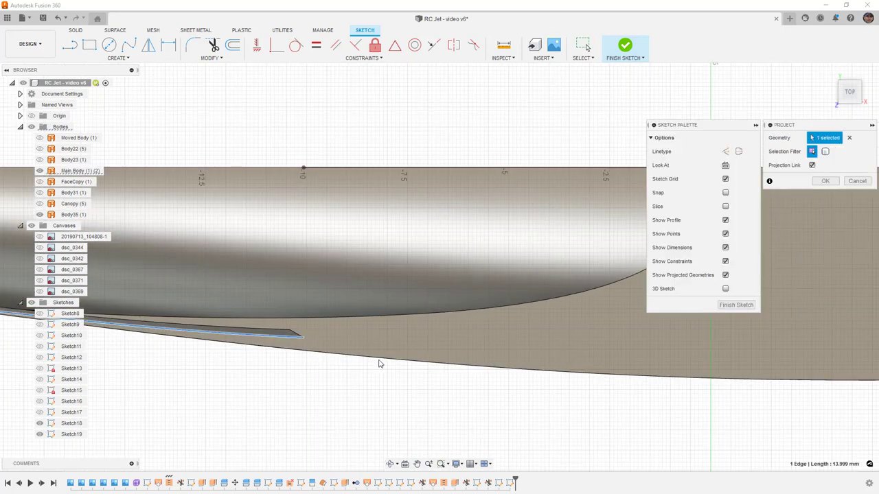
pyautogui.click(825, 182)
# Project the end point of the Sketch18 line into the sketch.
pyautogui.scroll(-4, 337, 278)
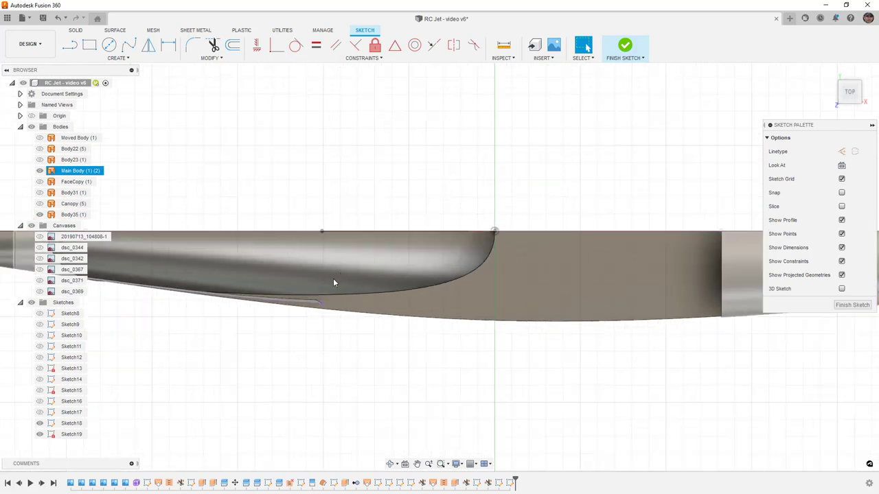
pyautogui.click(390, 464)
pyautogui.moveTo(481, 275); pyautogui.dragTo(467, 199)
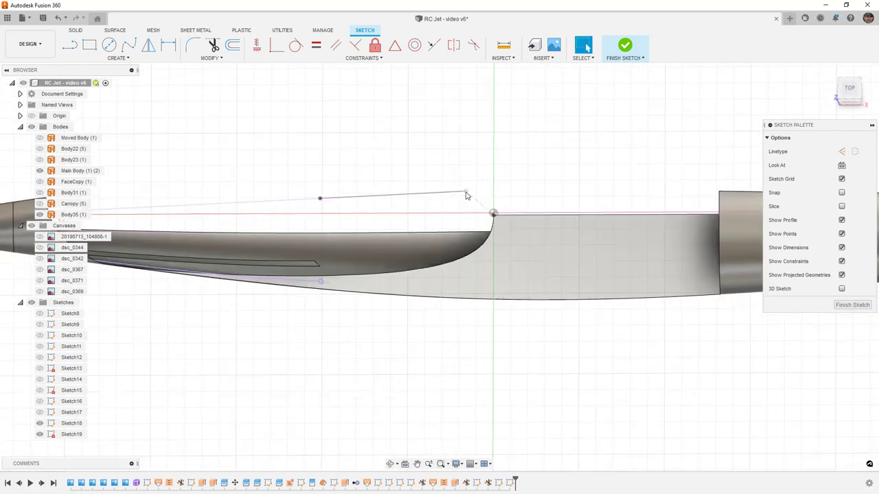
pyautogui.click(466, 192)
pyautogui.press('p')
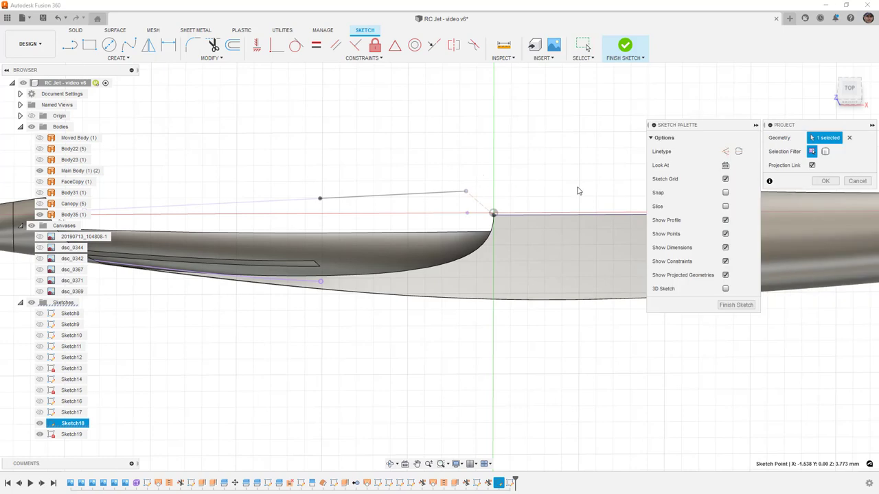
pyautogui.click(825, 181)
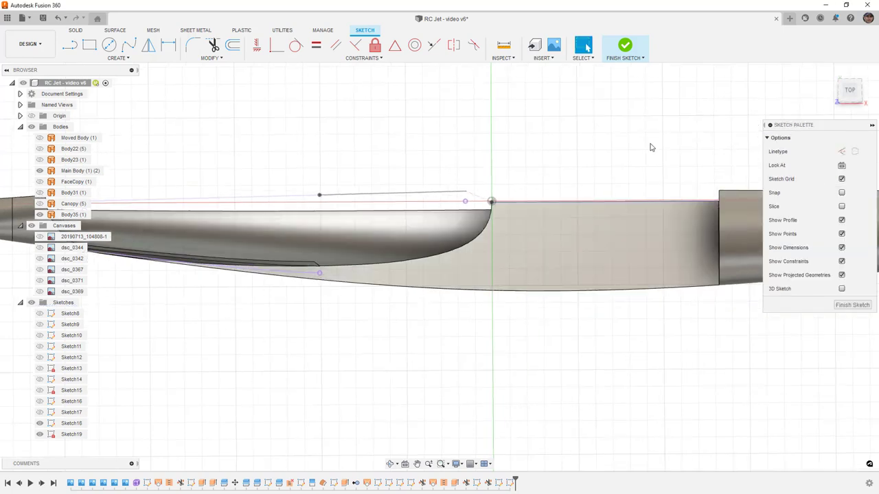
# Draw a fit-point spline ending at the intake's top corner, bending its end tangent downward.
pyautogui.click(849, 90)
pyautogui.click(128, 44)
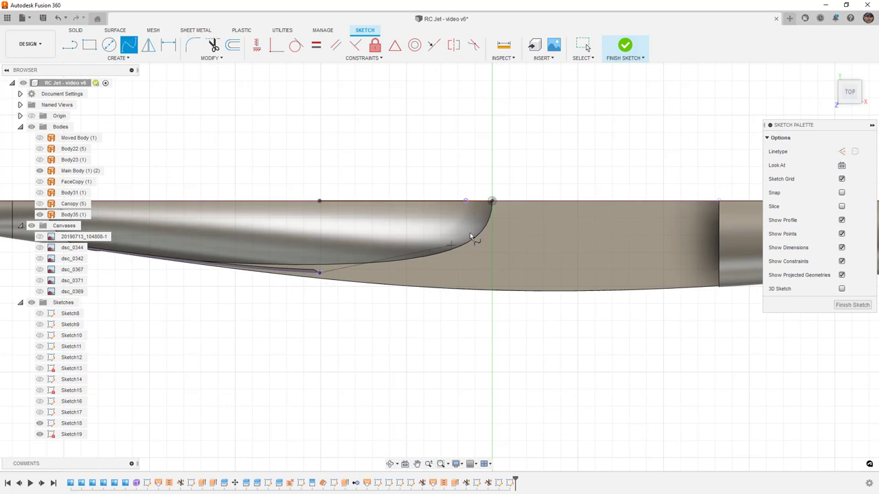
pyautogui.doubleClick(466, 200)
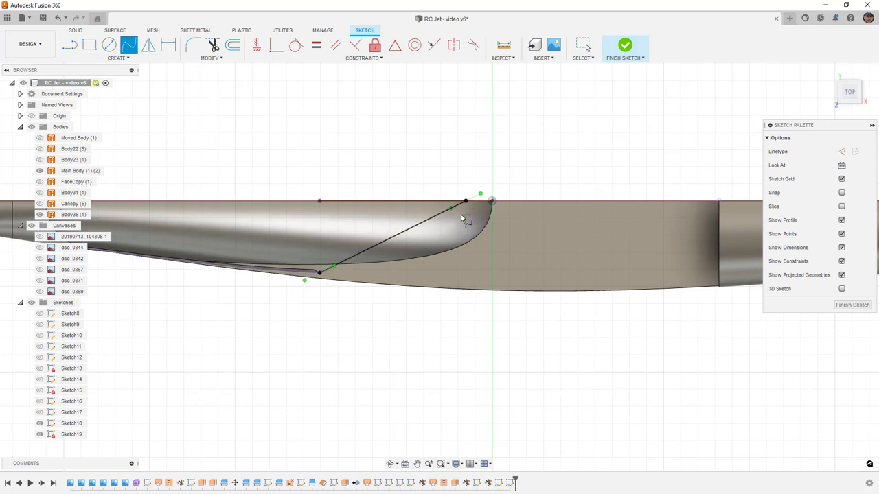
pyautogui.scroll(3, 463, 218)
pyautogui.moveTo(453, 205); pyautogui.dragTo(467, 220)
pyautogui.press('Escape')
# Make the spline's end tangent vertical and tangent to the projected lower edge, then finish the sketch.
pyautogui.click(469, 178)
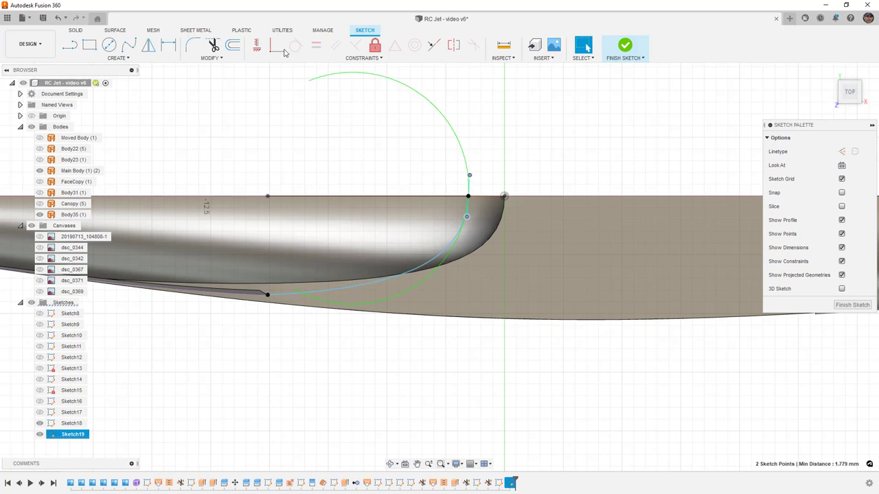
pyautogui.click(258, 46)
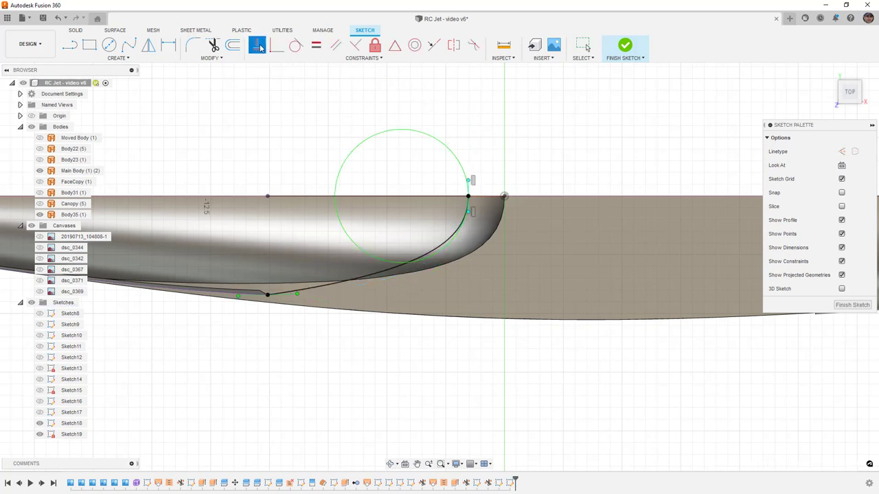
pyautogui.click(297, 45)
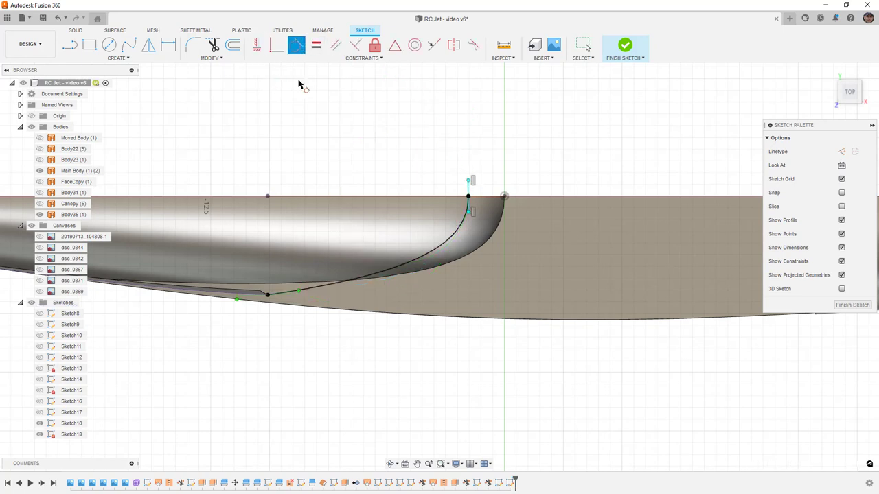
pyautogui.click(228, 295)
pyautogui.click(320, 288)
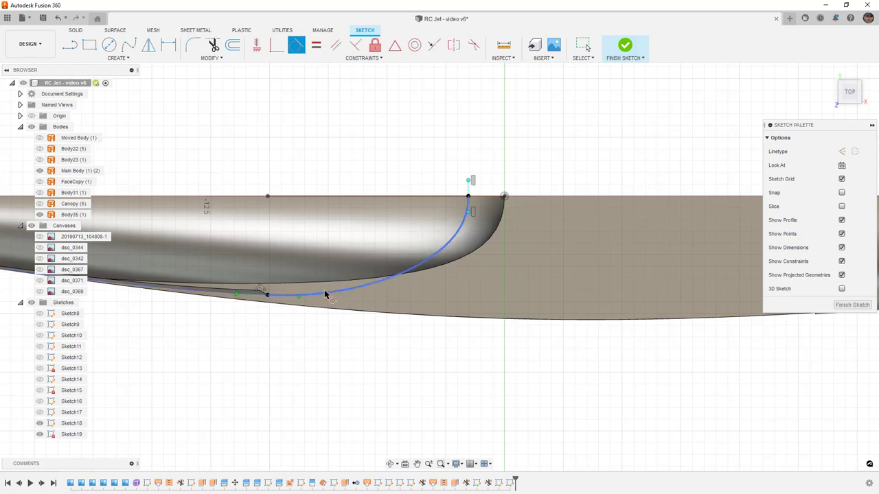
pyautogui.press('Escape')
pyautogui.scroll(-2, 341, 300)
pyautogui.keyDown('shift'); pyautogui.moveTo(342, 300); pyautogui.dragTo(435, 220, button='middle'); pyautogui.keyUp('shift')
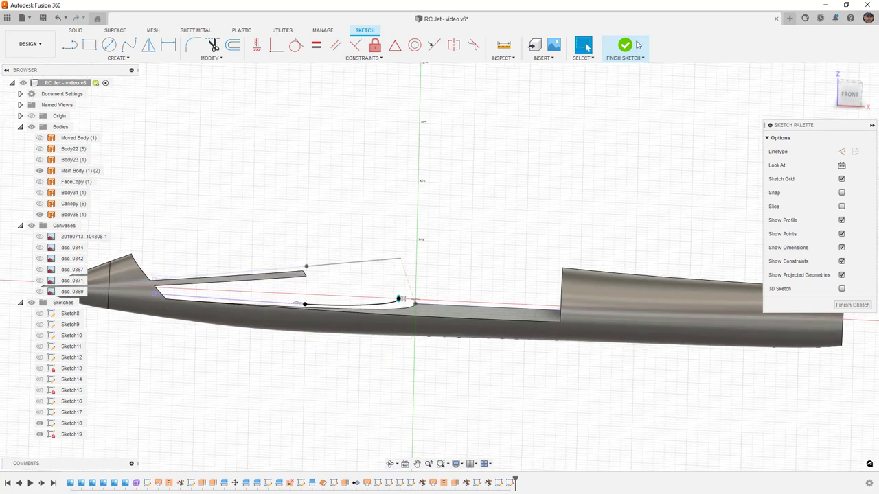
pyautogui.click(625, 45)
# On the front plane, create Sketch20 with the intersection curve of Sketch18's line and Sketch19's spline.
pyautogui.keyDown('shift'); pyautogui.moveTo(450, 187); pyautogui.dragTo(366, 183, button='middle'); pyautogui.keyUp('shift')
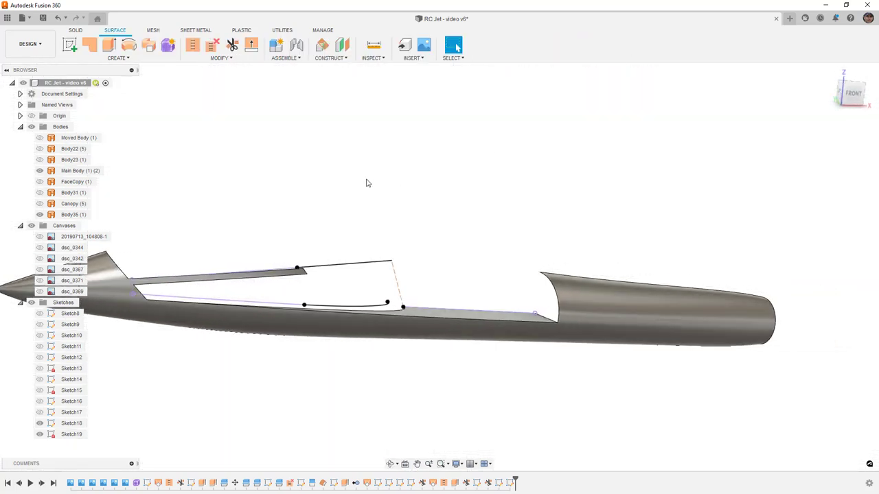
pyautogui.click(70, 45)
pyautogui.click(416, 276)
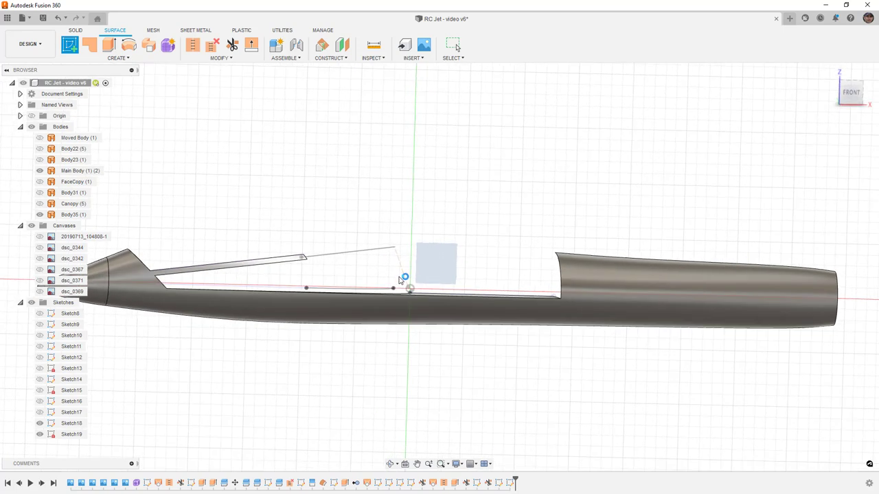
pyautogui.keyDown('shift'); pyautogui.moveTo(339, 272); pyautogui.dragTo(288, 233, button='middle'); pyautogui.keyUp('shift')
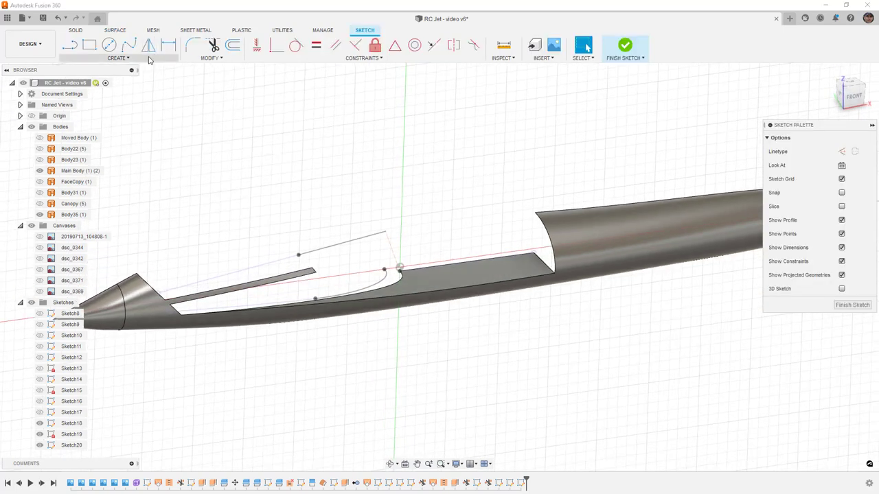
pyautogui.click(147, 59)
pyautogui.moveTo(114, 210)
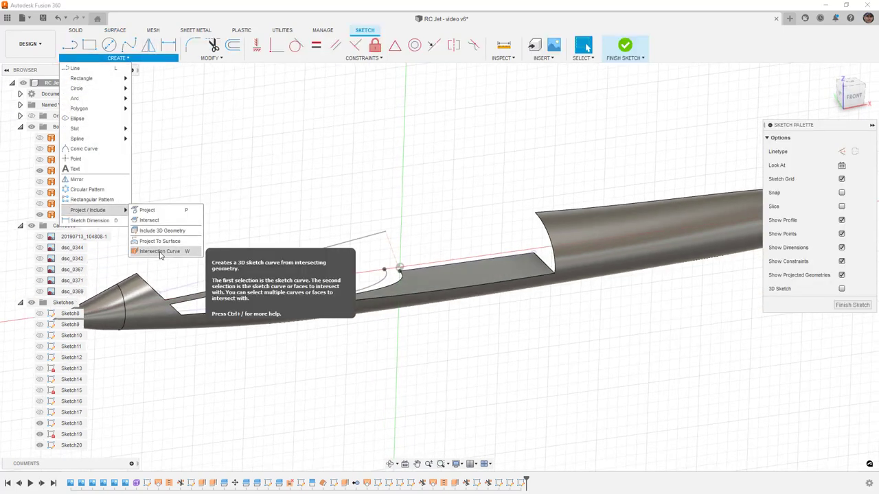
pyautogui.click(162, 253)
pyautogui.click(355, 241)
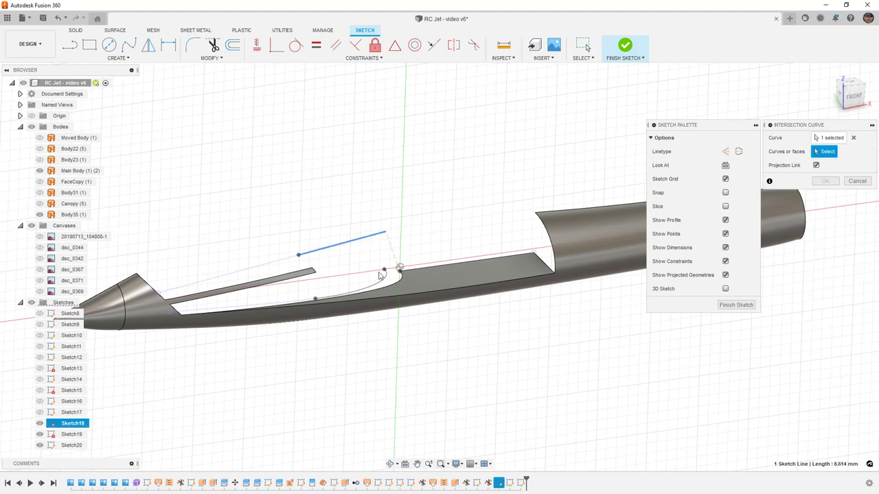
pyautogui.click(380, 282)
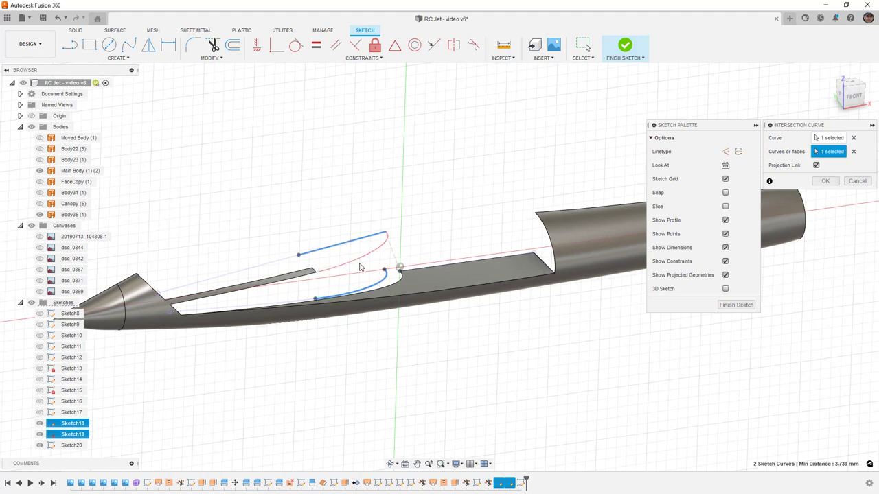
pyautogui.click(825, 180)
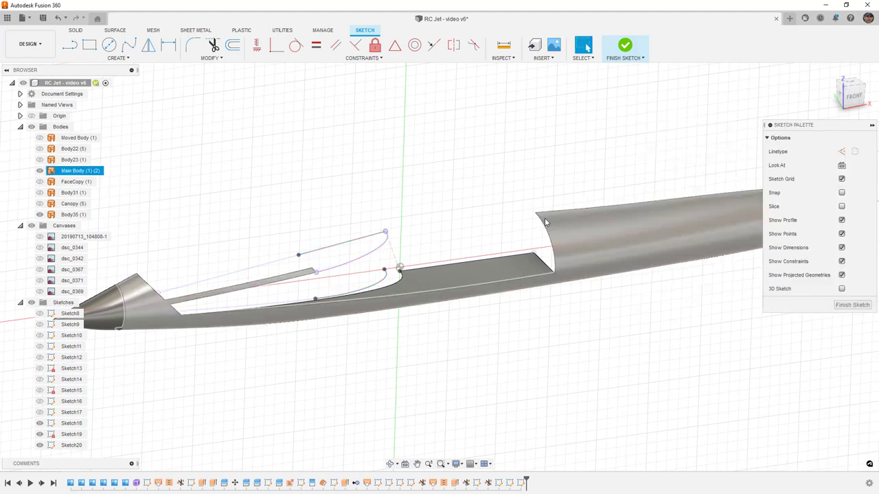
pyautogui.click(616, 59)
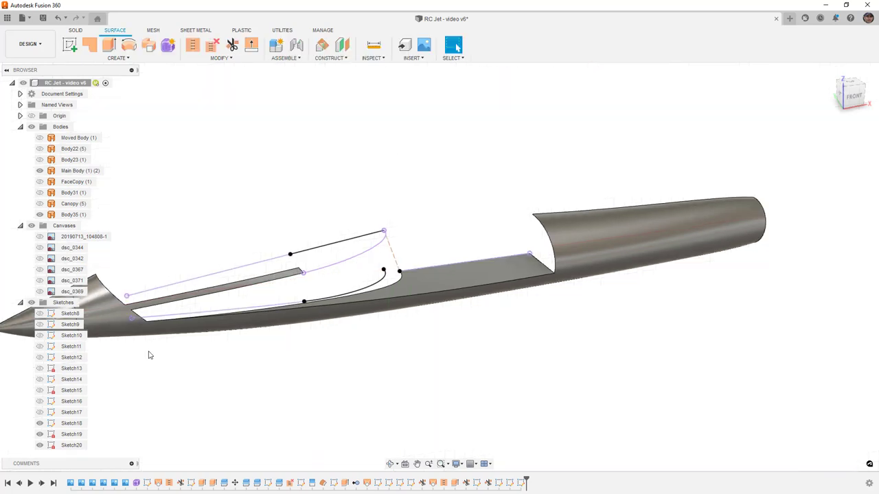
# Hide Sketch18 and Sketch19, then loft from the new 3D curve to the canopy strip edge.
pyautogui.click(39, 423)
pyautogui.click(39, 434)
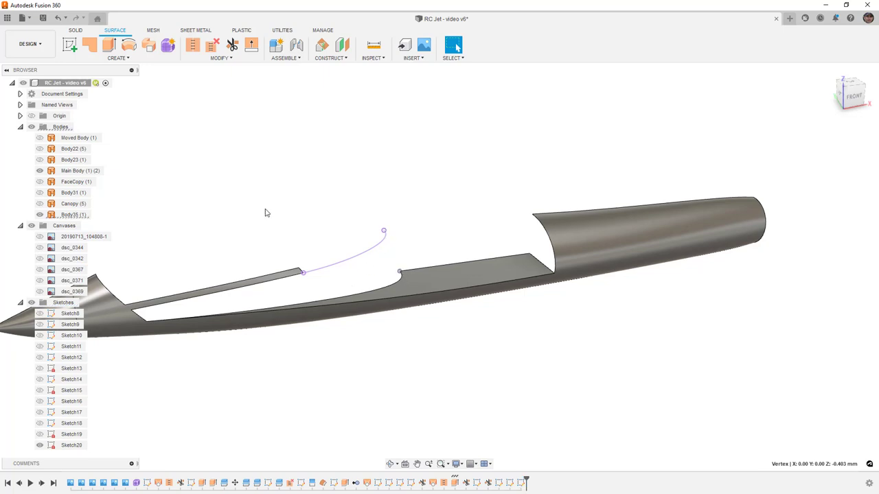
pyautogui.click(118, 58)
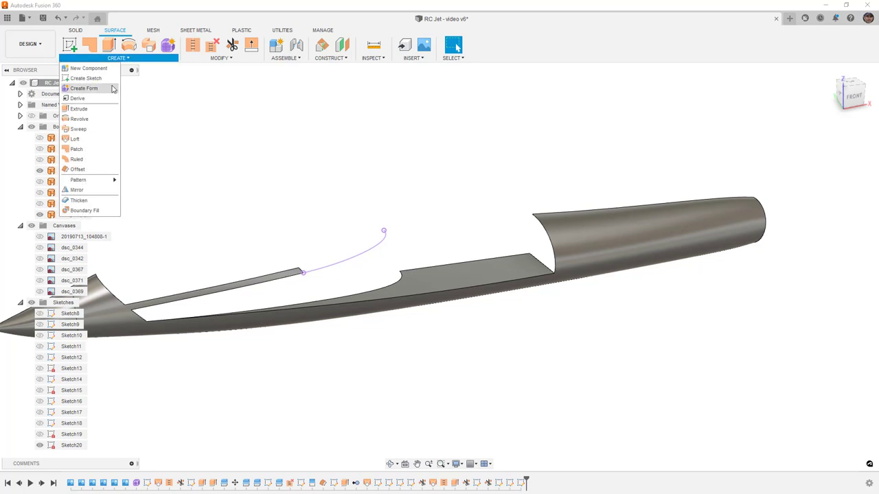
pyautogui.click(74, 139)
pyautogui.click(352, 254)
pyautogui.click(289, 283)
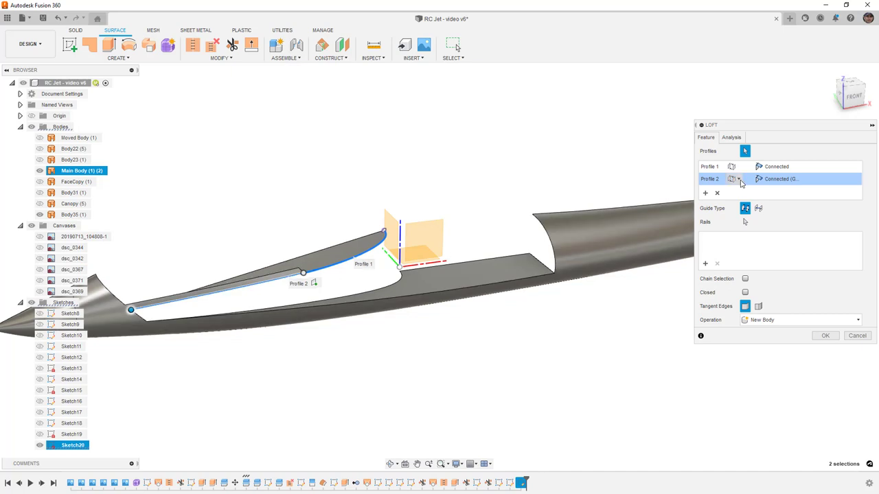
# Swap in a body edge as the second profile, then clear both loft profiles.
pyautogui.click(717, 193)
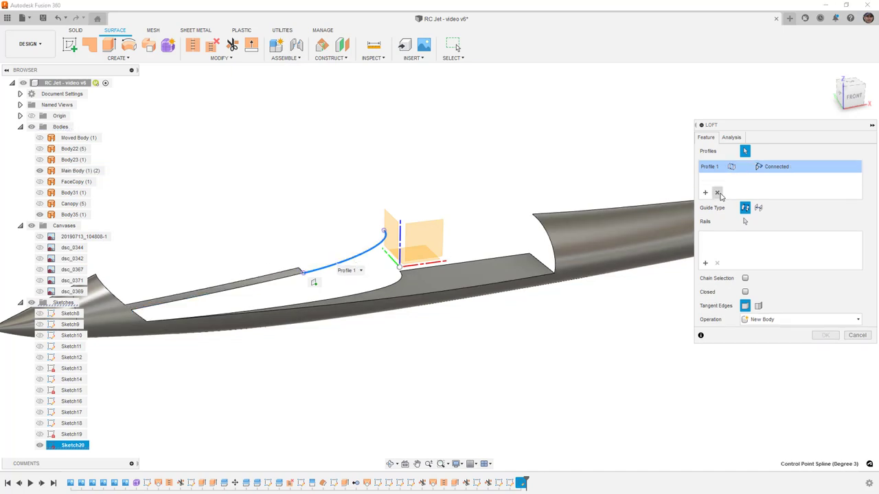
pyautogui.click(295, 276)
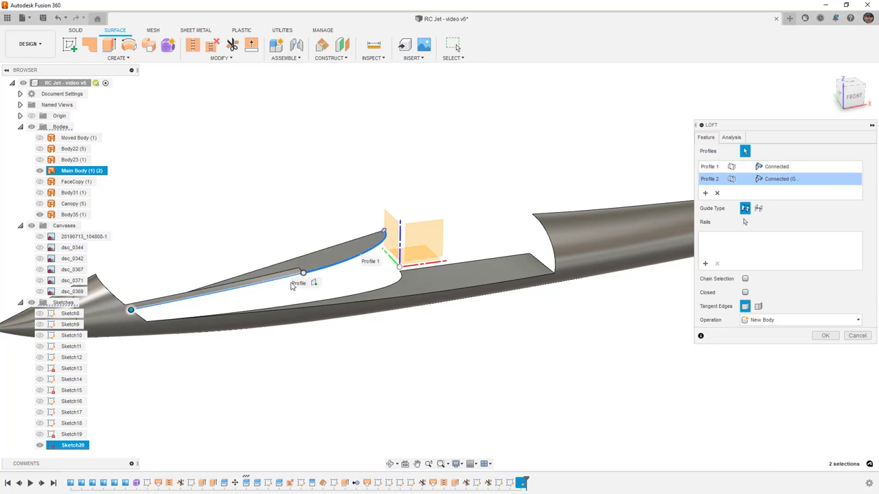
pyautogui.click(717, 194)
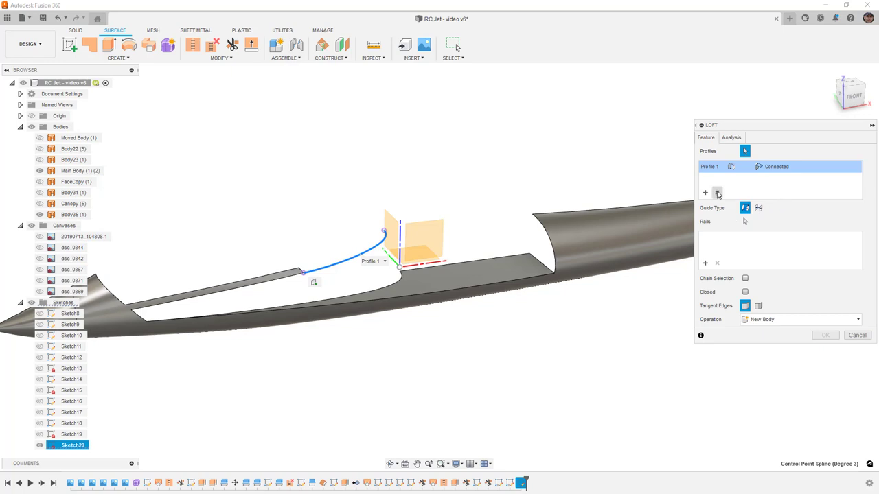
pyautogui.click(717, 194)
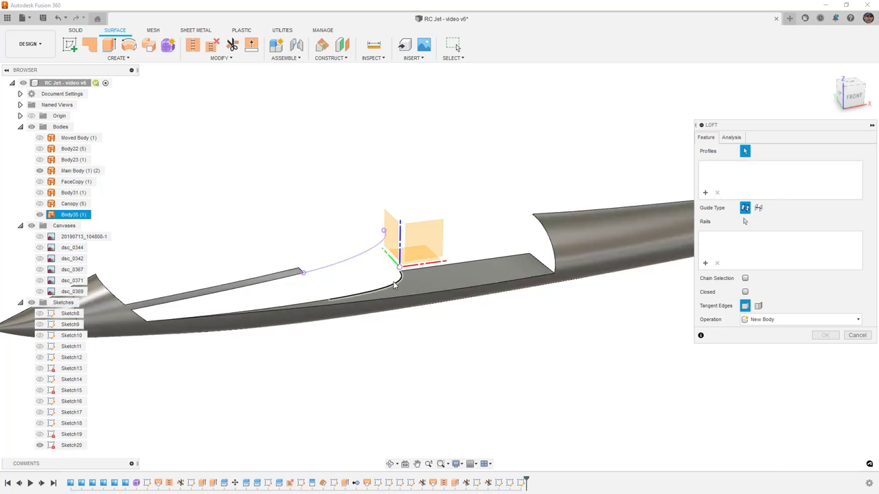
# Rebuild the loft from the lower body edge, curved spline and a body edge, then cancel it.
pyautogui.click(394, 288)
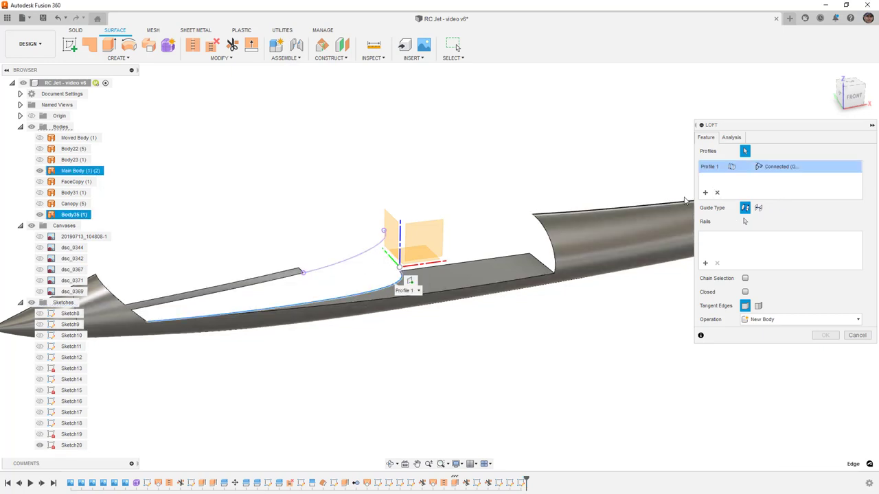
pyautogui.click(705, 193)
pyautogui.click(343, 261)
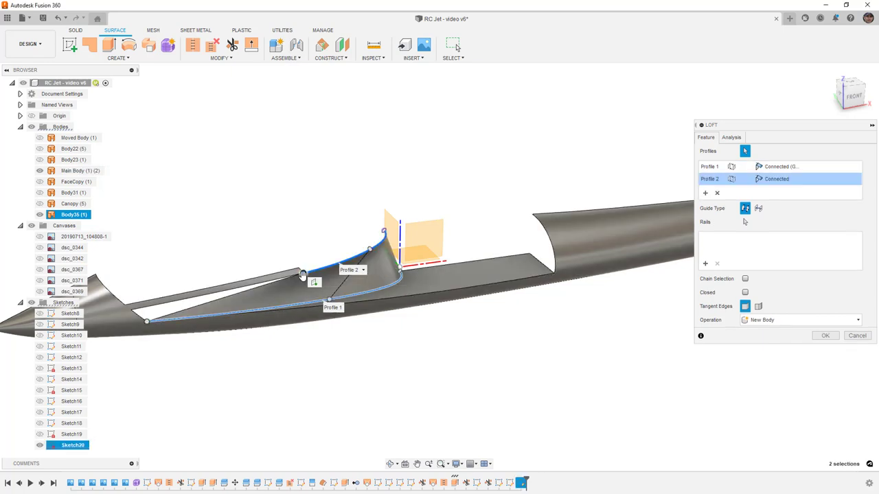
pyautogui.click(231, 291)
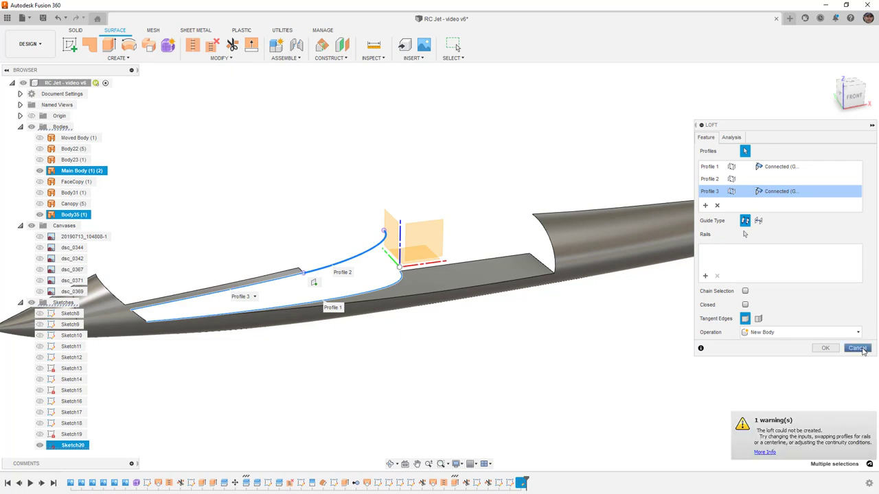
pyautogui.click(849, 349)
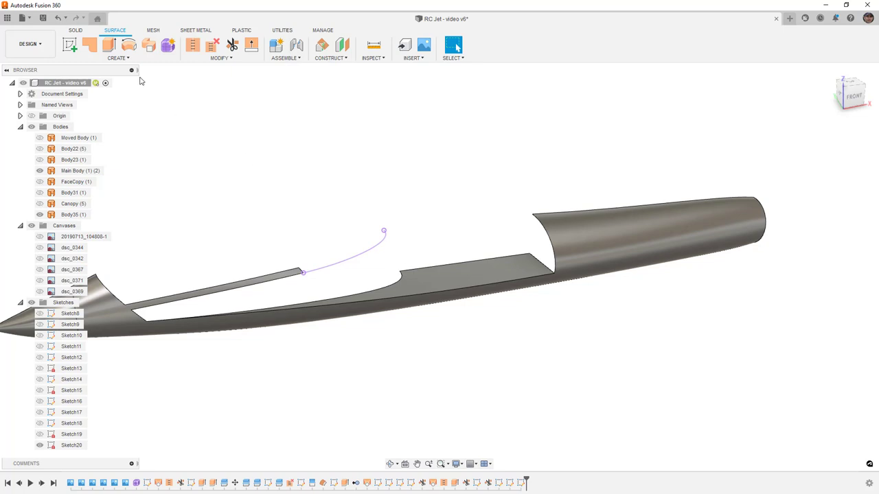
# On the spline-end plane, project Sketch18's 4.45 mm line into a new sketch and finish it.
pyautogui.click(69, 46)
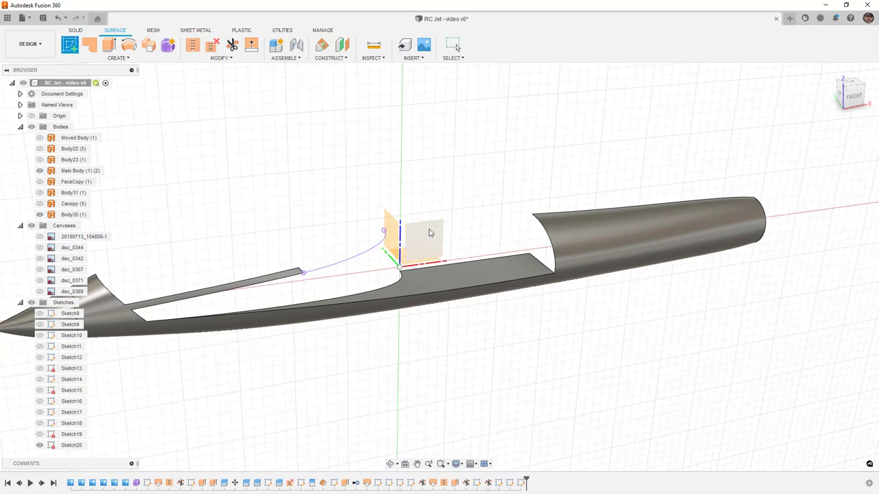
pyautogui.click(429, 233)
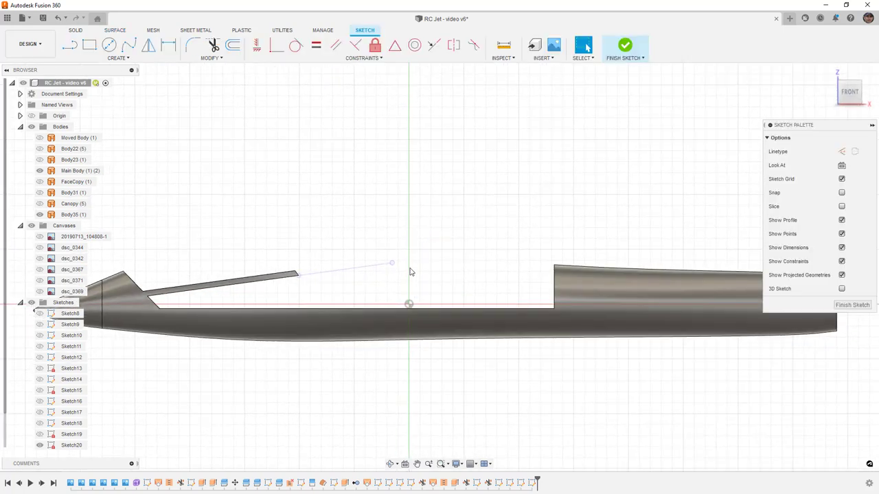
pyautogui.click(40, 424)
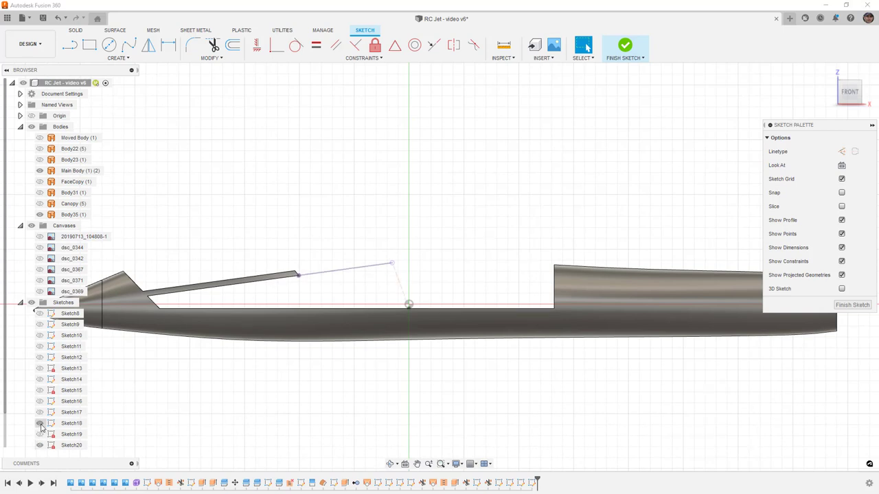
pyautogui.click(397, 277)
pyautogui.press('p')
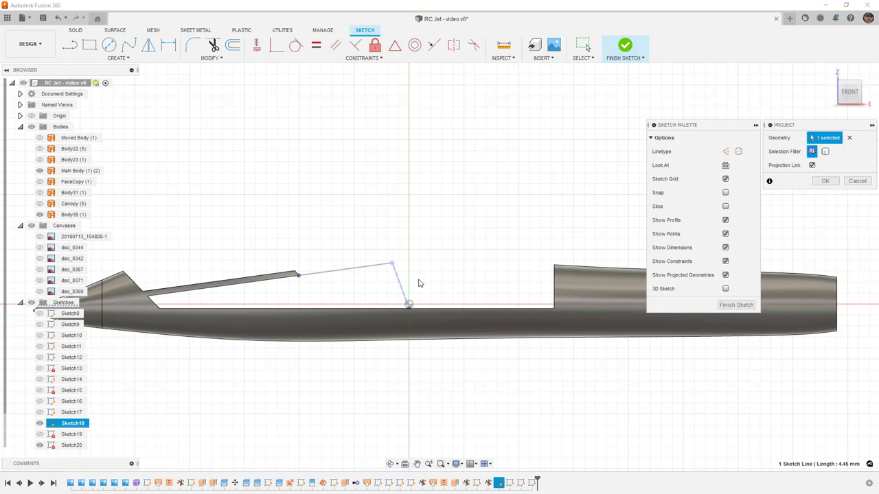
pyautogui.click(822, 181)
pyautogui.moveTo(430, 215)
pyautogui.keyDown('shift'); pyautogui.mouseDown(button='middle')
pyautogui.moveTo(432, 279)
pyautogui.moveTo(445, 236)
pyautogui.mouseUp(button='middle'); pyautogui.keyUp('shift')
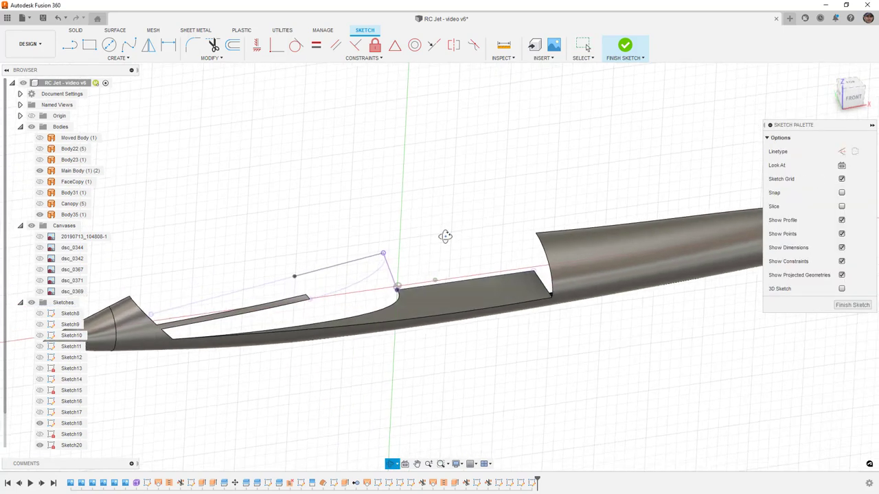
pyautogui.click(624, 49)
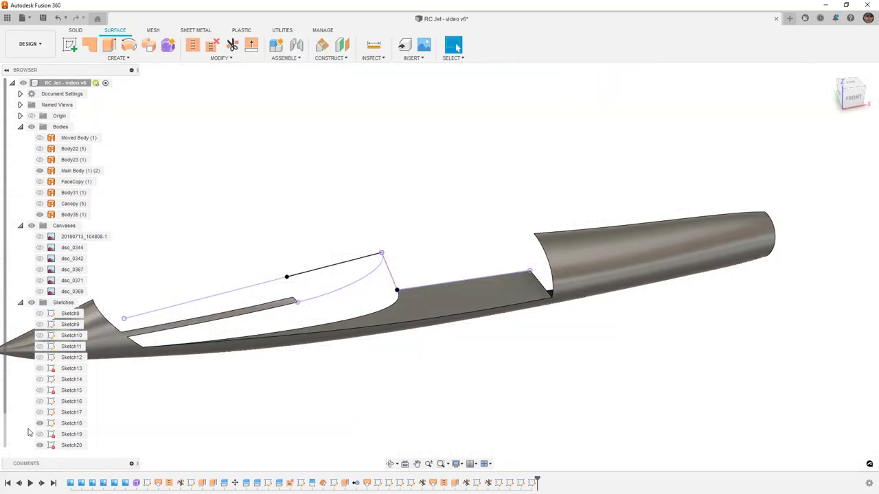
# Hide Sketch18 and start a loft from the nose-side edge to the vertical edge.
pyautogui.click(39, 423)
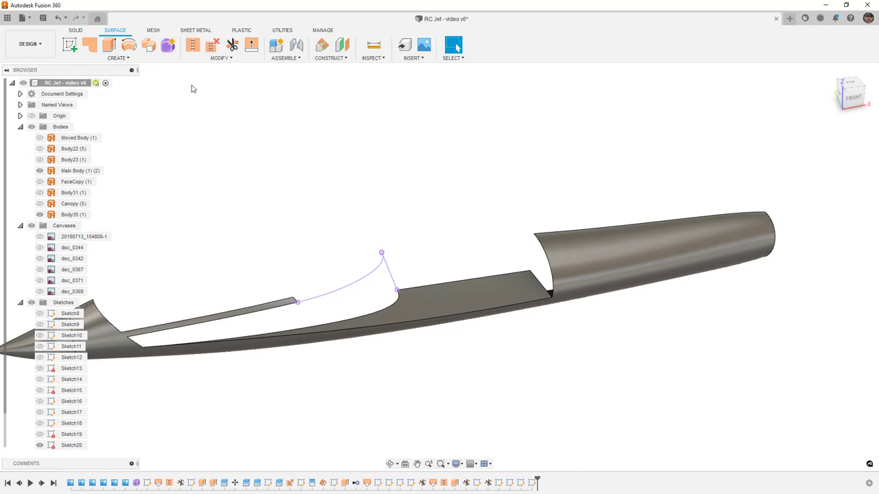
pyautogui.click(118, 57)
pyautogui.click(86, 133)
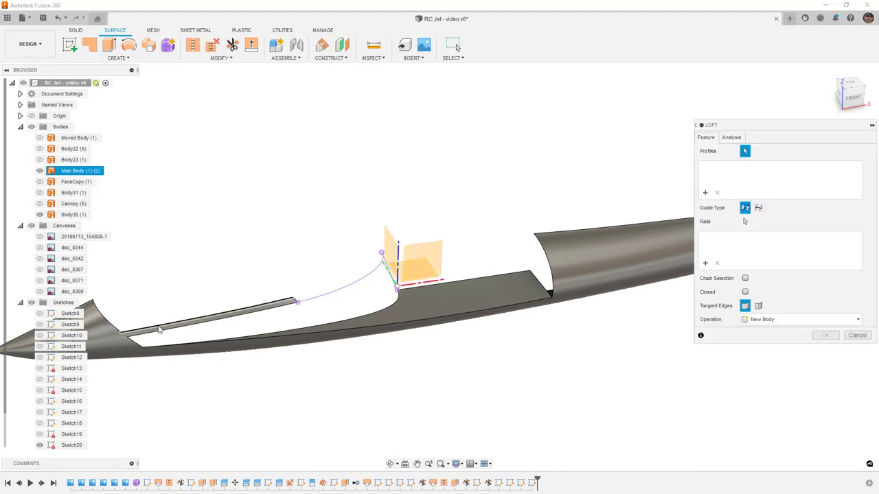
pyautogui.keyDown('shift'); pyautogui.moveTo(134, 341); pyautogui.dragTo(212, 334, button='middle'); pyautogui.keyUp('shift')
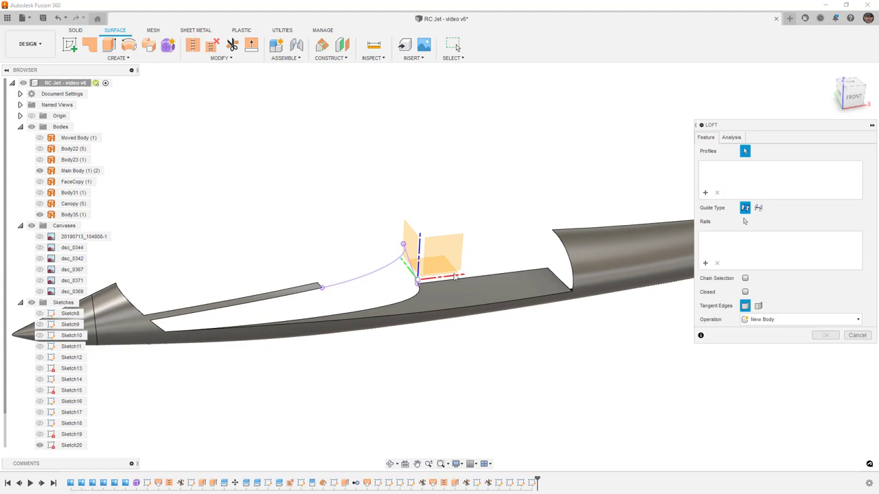
pyautogui.click(157, 328)
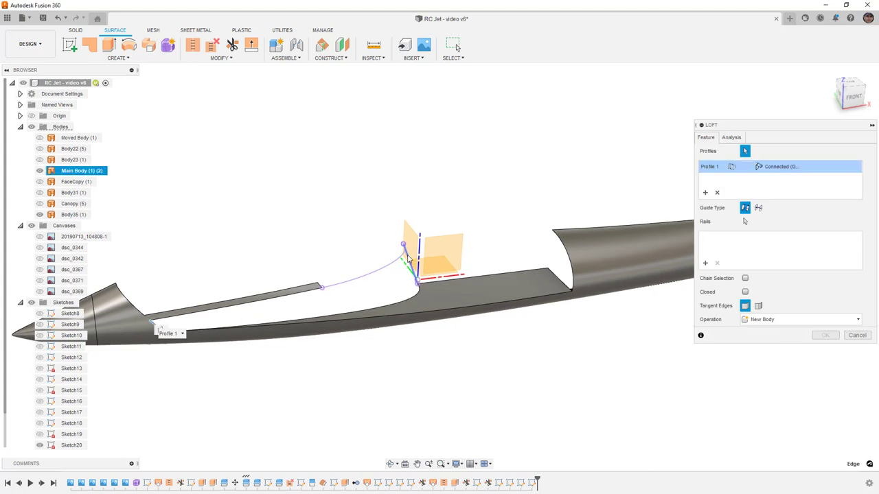
pyautogui.click(409, 259)
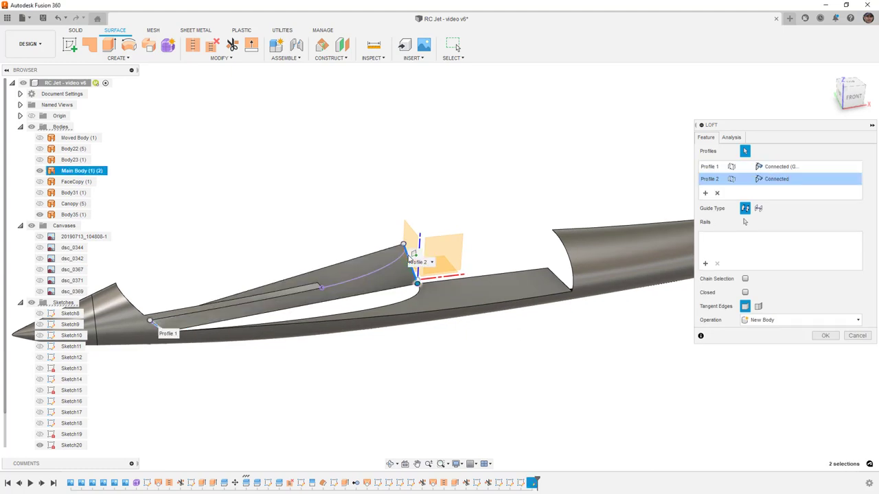
# Add the lower and upper edges as rails, inspect the non-smooth rail, and cancel the loft.
pyautogui.click(705, 263)
pyautogui.click(240, 325)
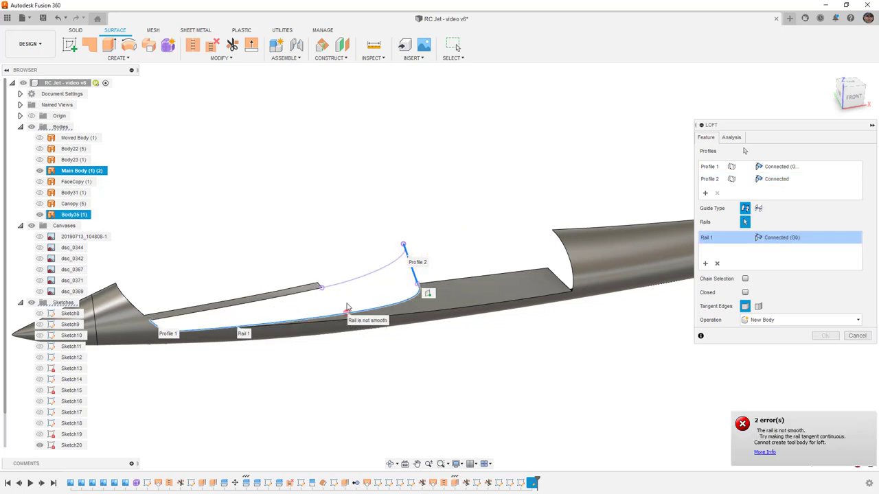
pyautogui.scroll(1, 352, 299)
pyautogui.click(295, 288)
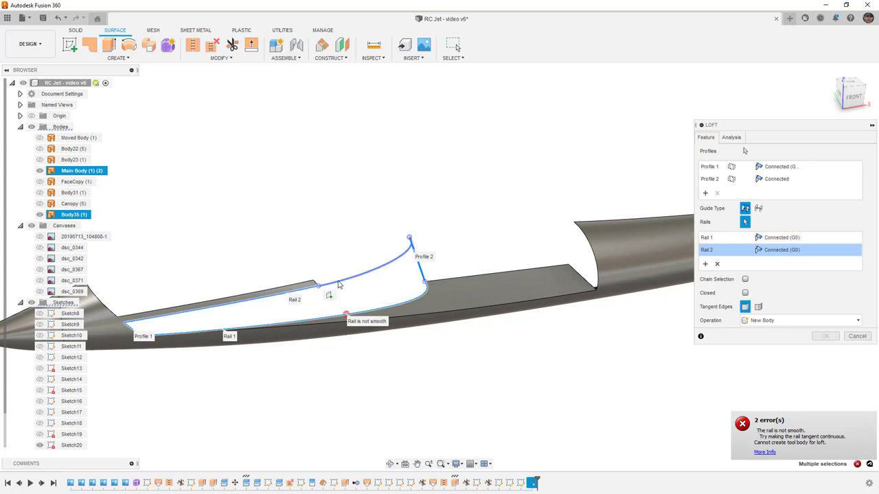
pyautogui.keyDown('shift'); pyautogui.moveTo(443, 302); pyautogui.dragTo(418, 322, button='middle'); pyautogui.keyUp('shift')
pyautogui.scroll(8, 412, 316)
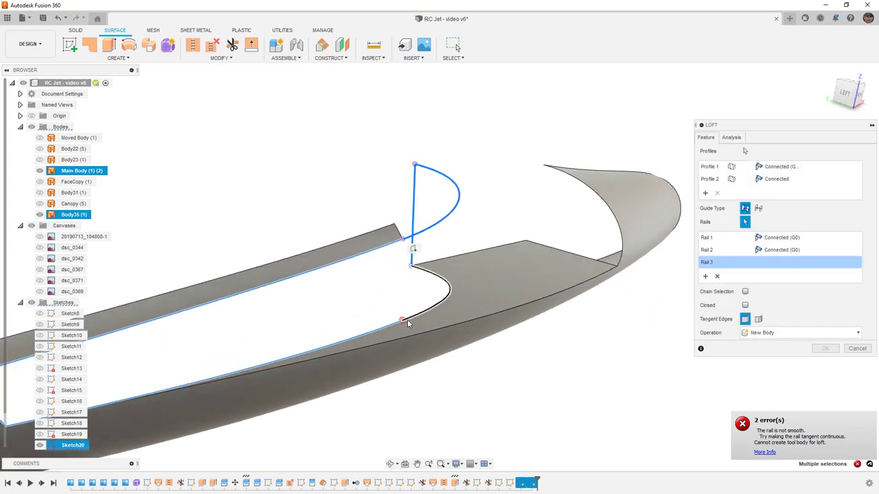
pyautogui.scroll(3, 407, 294)
pyautogui.keyDown('shift'); pyautogui.moveTo(462, 291); pyautogui.dragTo(385, 332, button='middle'); pyautogui.keyUp('shift')
pyautogui.scroll(-5, 385, 327)
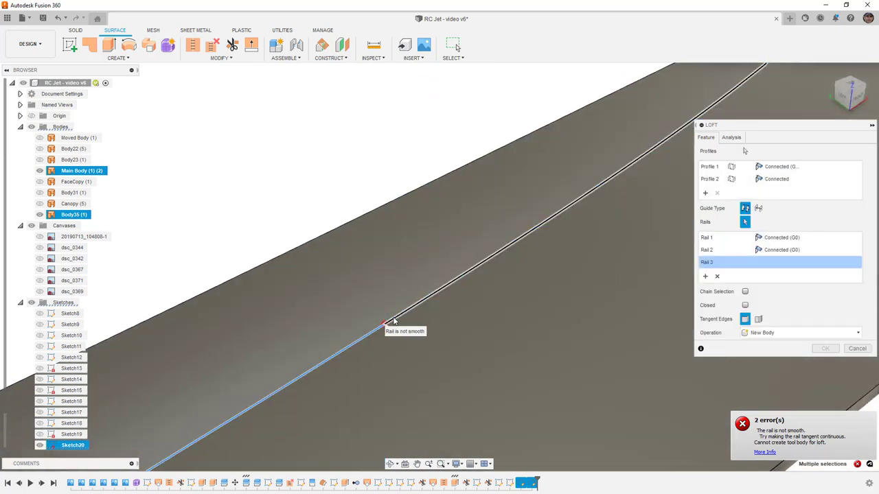
pyautogui.scroll(-4, 385, 321)
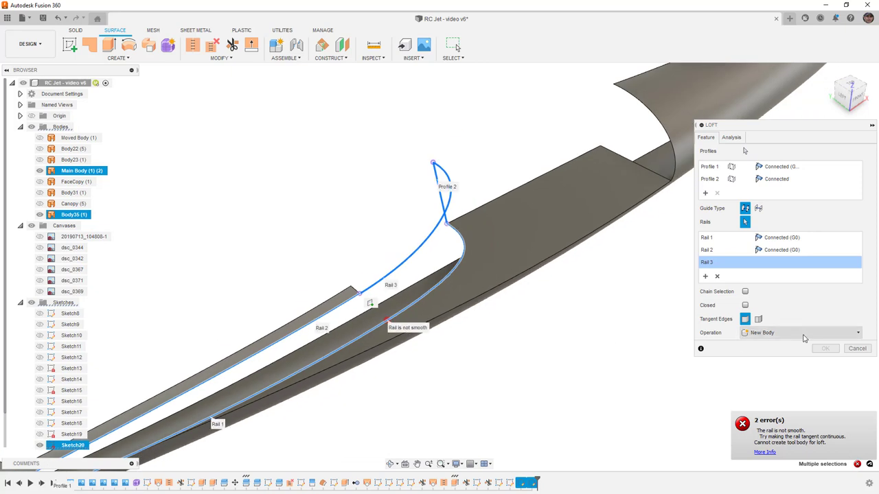
pyautogui.click(857, 348)
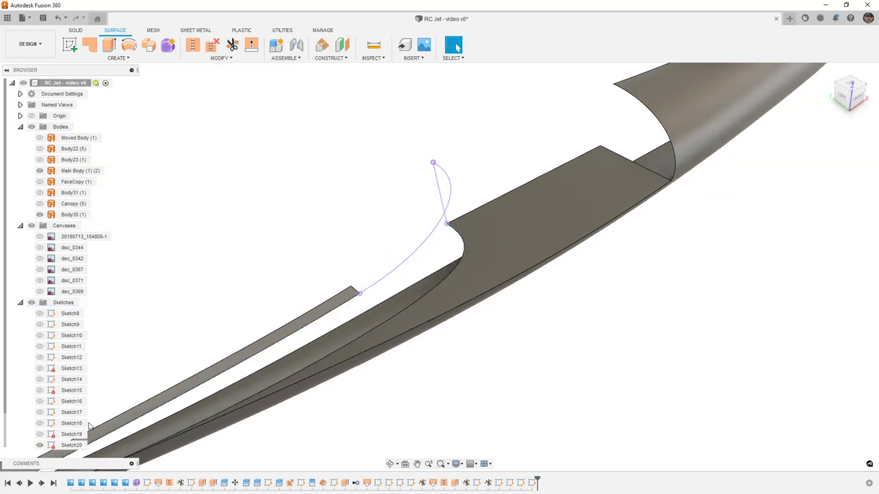
# Show and edit Sketch17, constraining the intake spline tangent to the straight line.
pyautogui.click(40, 413)
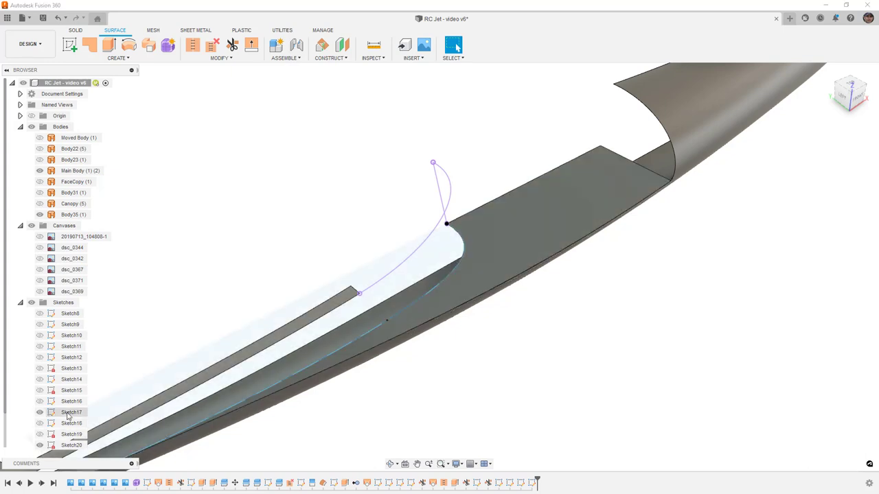
pyautogui.rightClick(70, 413)
pyautogui.click(103, 287)
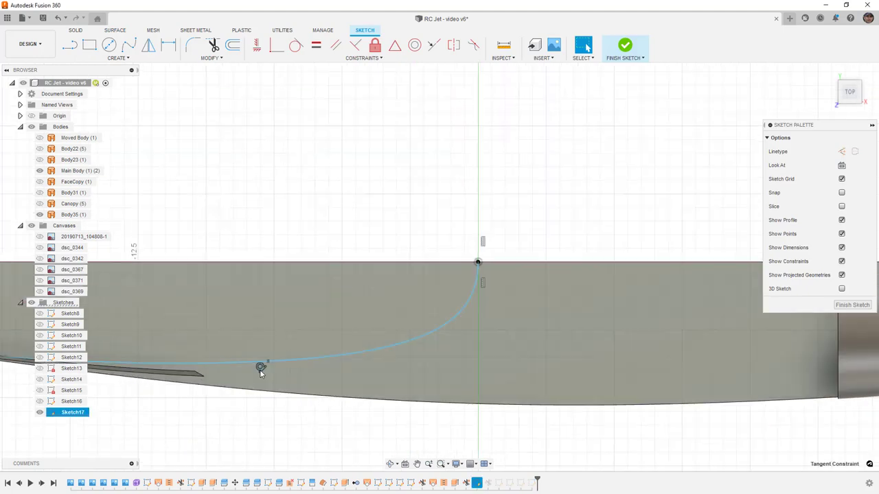
pyautogui.click(473, 45)
pyautogui.click(320, 357)
pyautogui.click(209, 366)
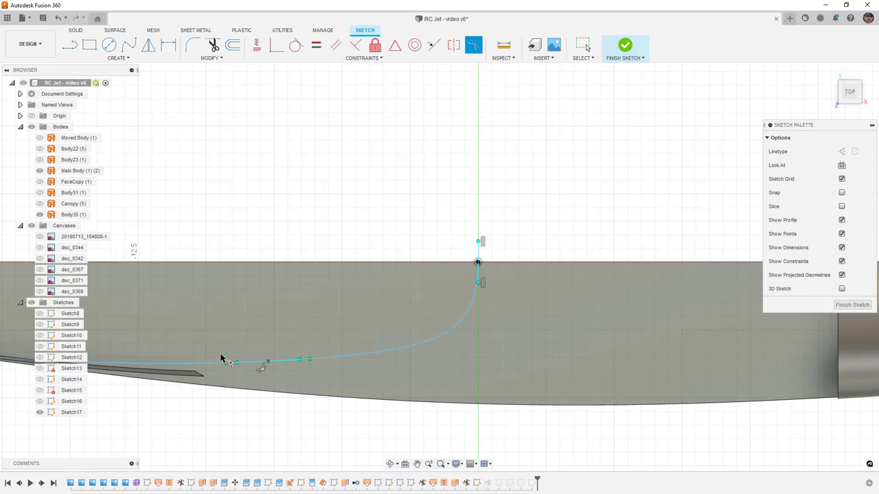
pyautogui.click(624, 47)
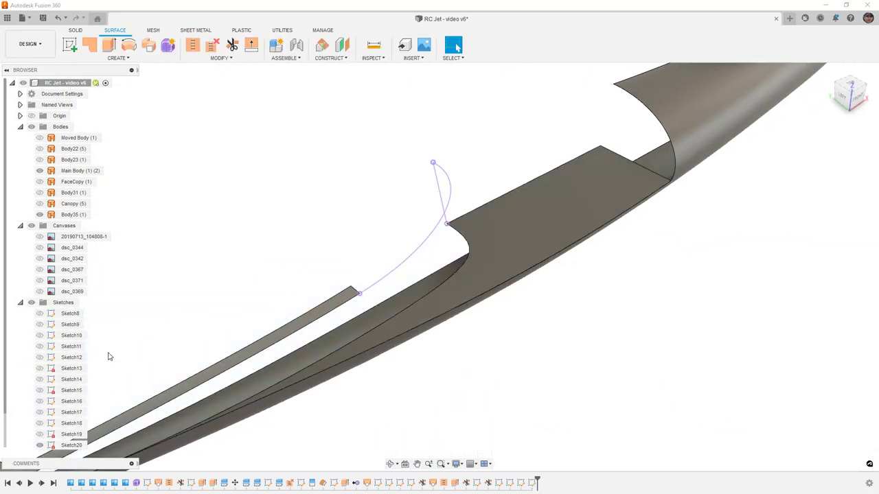
# Start a loft with the nose-side edge and the vertical edge as profiles.
pyautogui.keyDown('shift'); pyautogui.moveTo(254, 241); pyautogui.dragTo(271, 219, button='middle'); pyautogui.keyUp('shift')
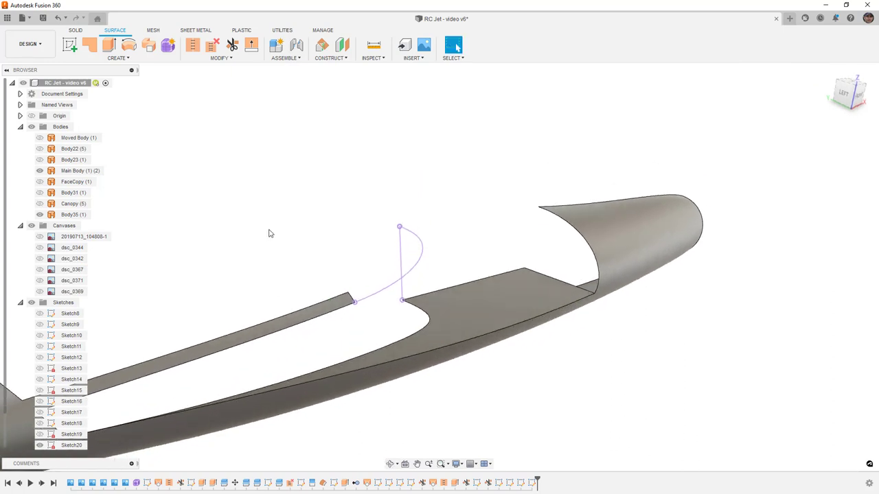
pyautogui.keyDown('shift'); pyautogui.moveTo(323, 233); pyautogui.dragTo(375, 165, button='middle'); pyautogui.keyUp('shift')
pyautogui.click(118, 58)
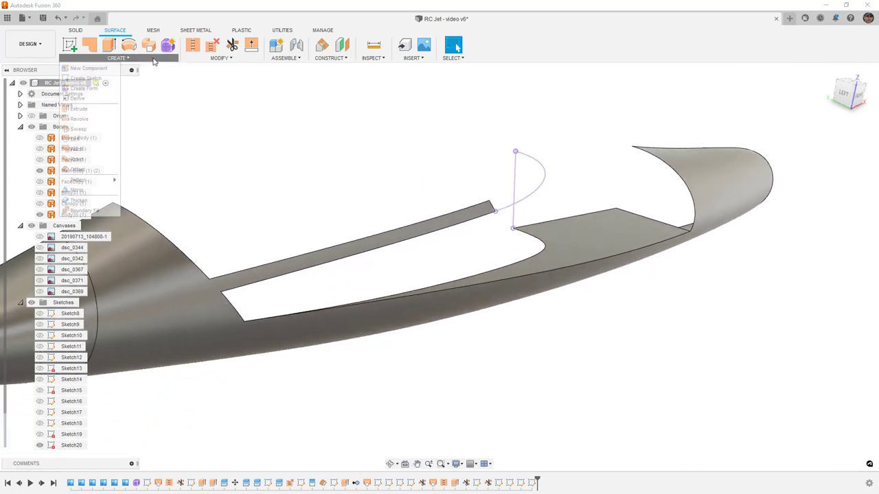
pyautogui.click(90, 140)
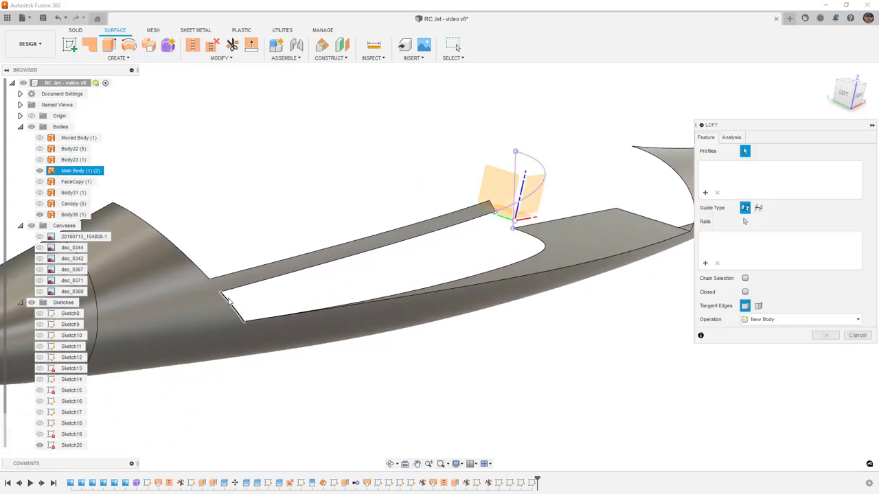
pyautogui.click(232, 295)
pyautogui.click(518, 164)
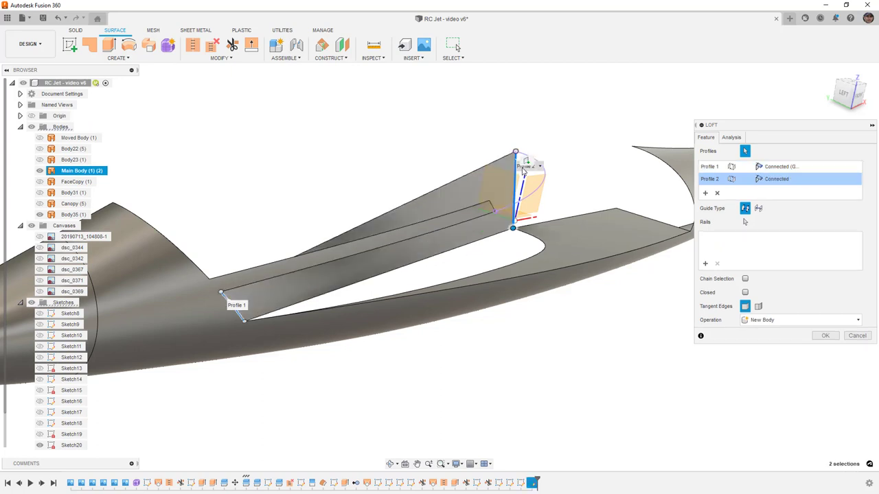
# Add the body edge, upper edge and profile curve as the loft's rails.
pyautogui.click(439, 287)
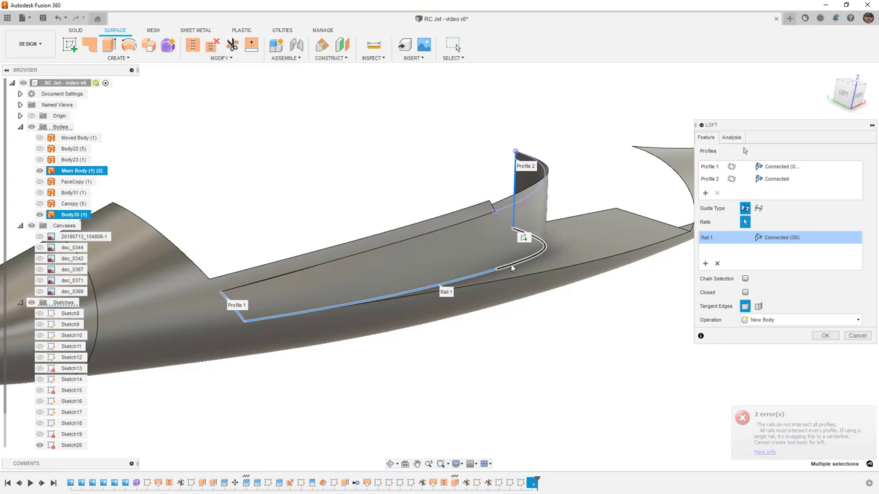
pyautogui.click(512, 267)
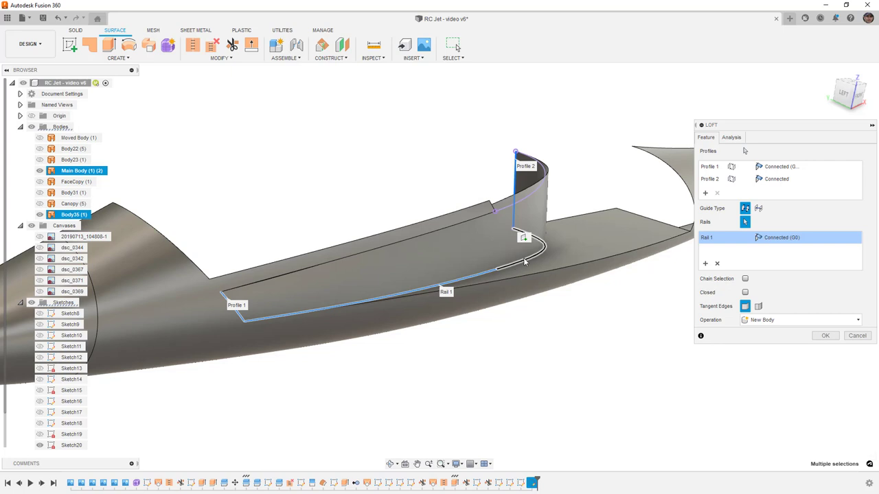
pyautogui.click(457, 227)
pyautogui.click(540, 197)
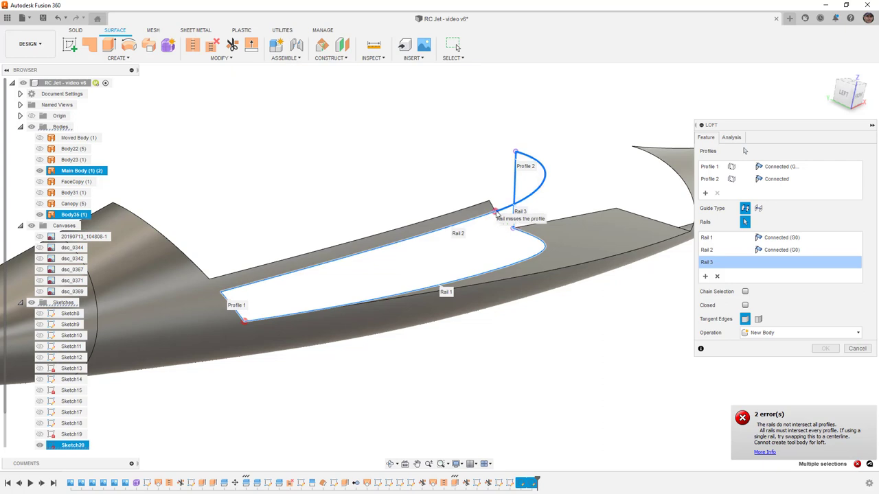
# Remove Rail 3 and Rail 2 from the failing loft, then cancel it without adding a surface.
pyautogui.scroll(5, 496, 212)
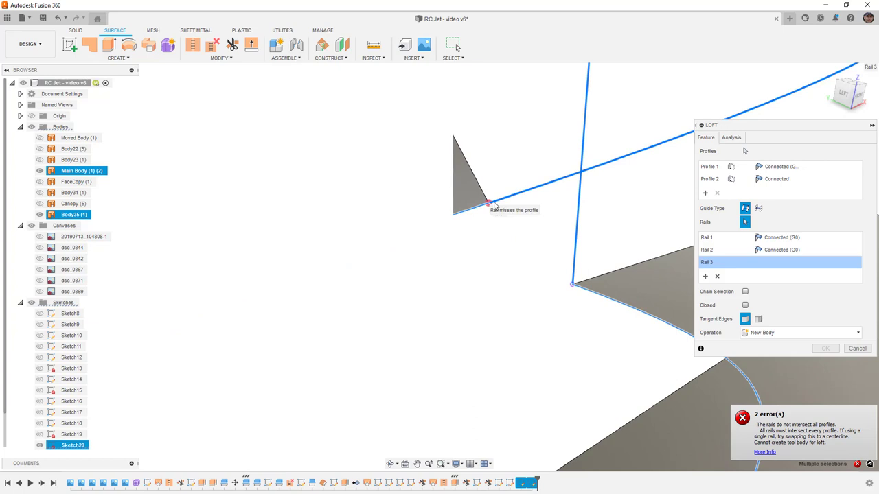
pyautogui.scroll(-6, 494, 206)
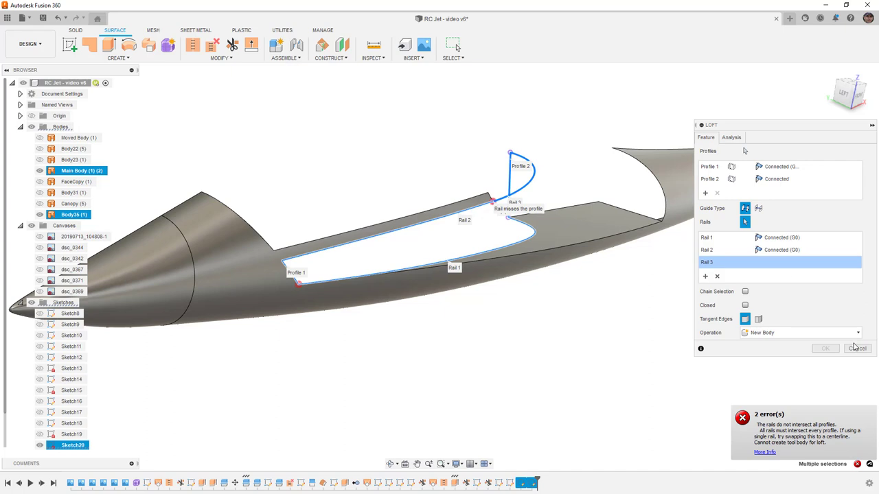
pyautogui.click(717, 276)
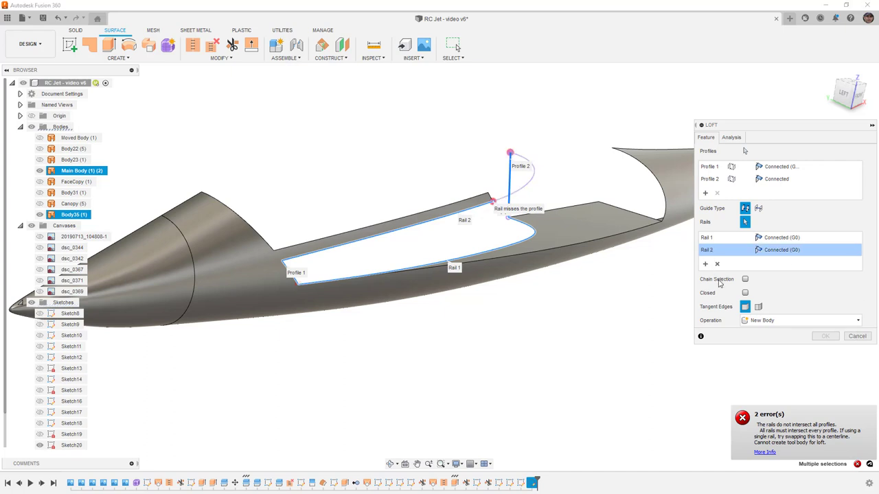
pyautogui.click(717, 264)
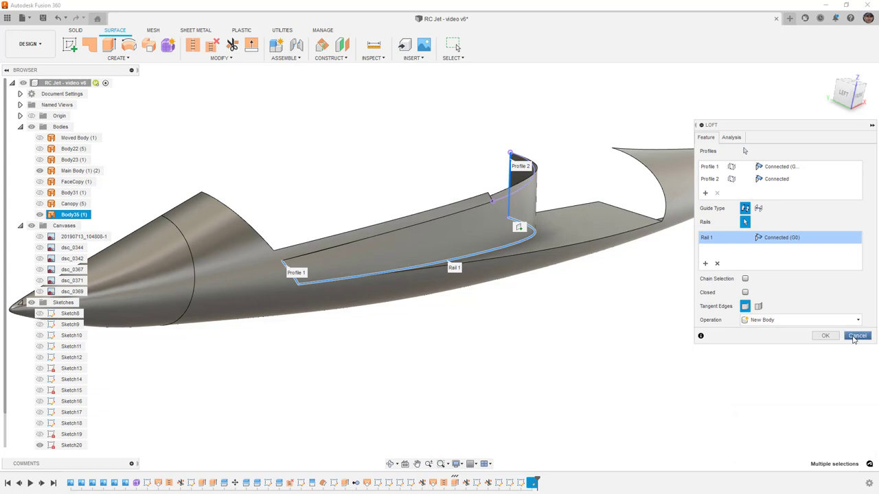
pyautogui.click(857, 335)
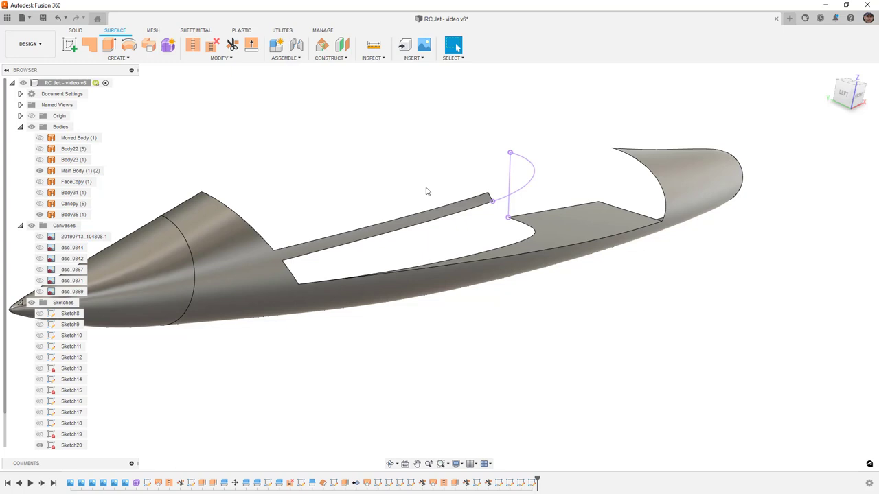
# Select the upper strip and the Sketch20 spline, then reopen Sketch20 for editing.
pyautogui.click(432, 221)
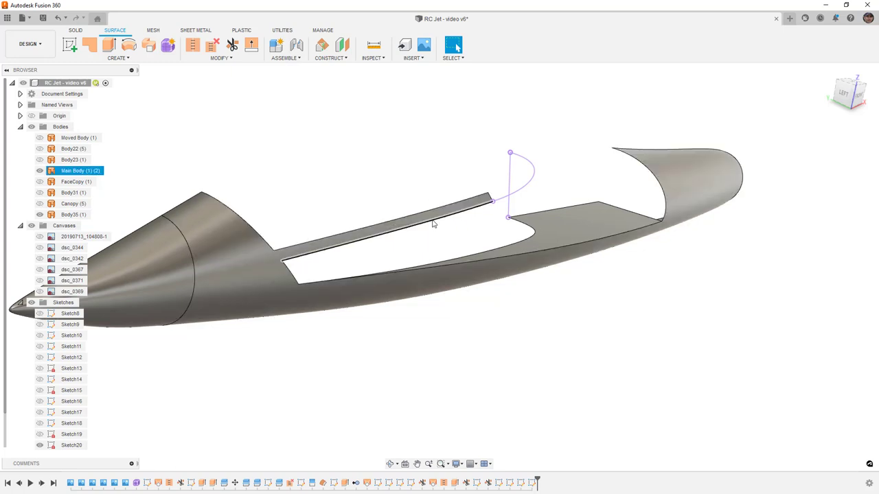
pyautogui.click(438, 259)
pyautogui.click(530, 182)
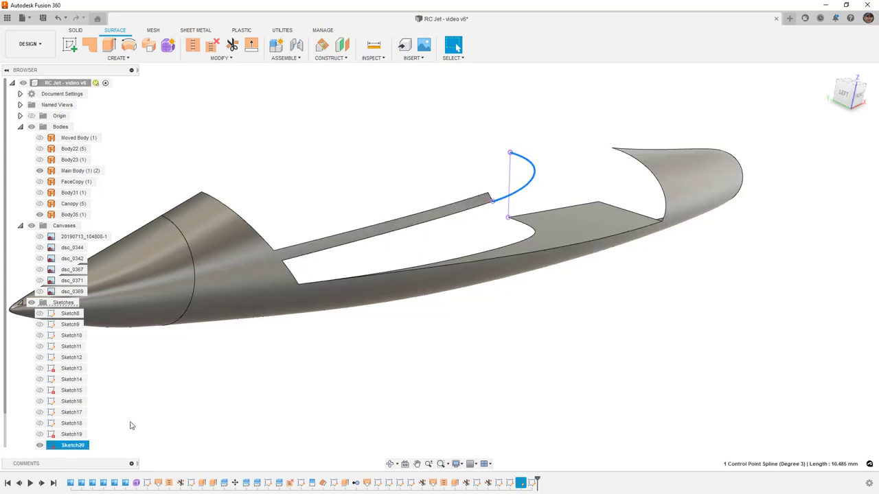
pyautogui.rightClick(76, 447)
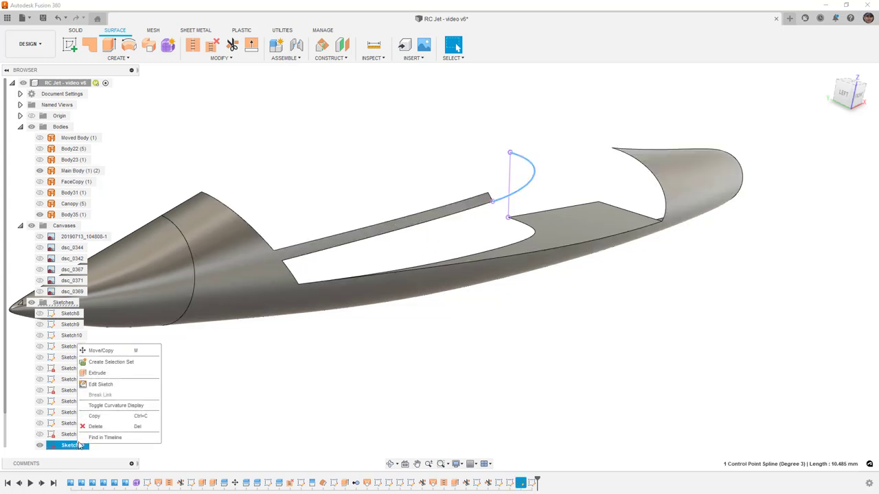
pyautogui.click(100, 383)
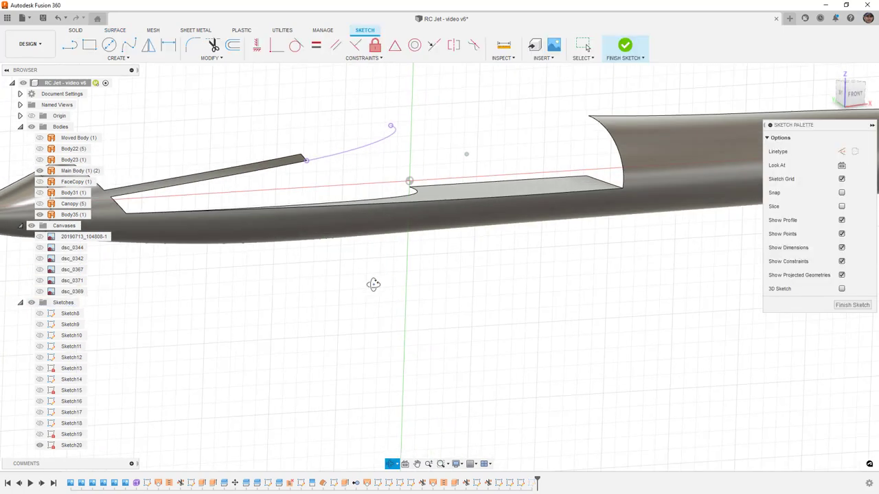
# Include the strip's 3D edge geometry in Sketch20 and finish the sketch.
pyautogui.keyDown('shift'); pyautogui.moveTo(373, 284); pyautogui.dragTo(381, 296, button='middle'); pyautogui.keyUp('shift')
pyautogui.click(118, 58)
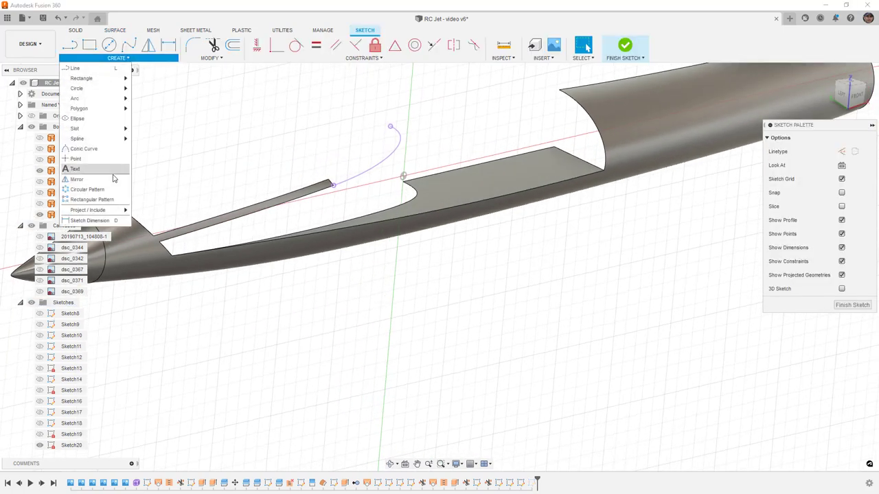
pyautogui.moveTo(114, 211)
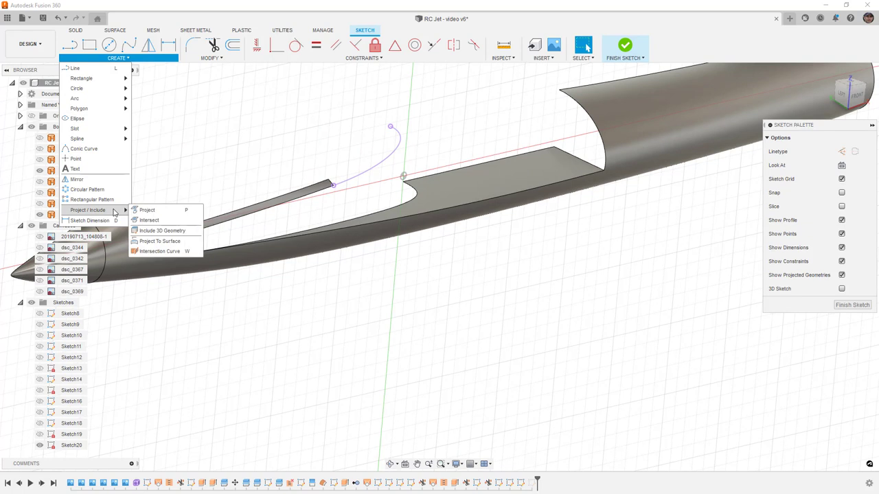
pyautogui.click(149, 232)
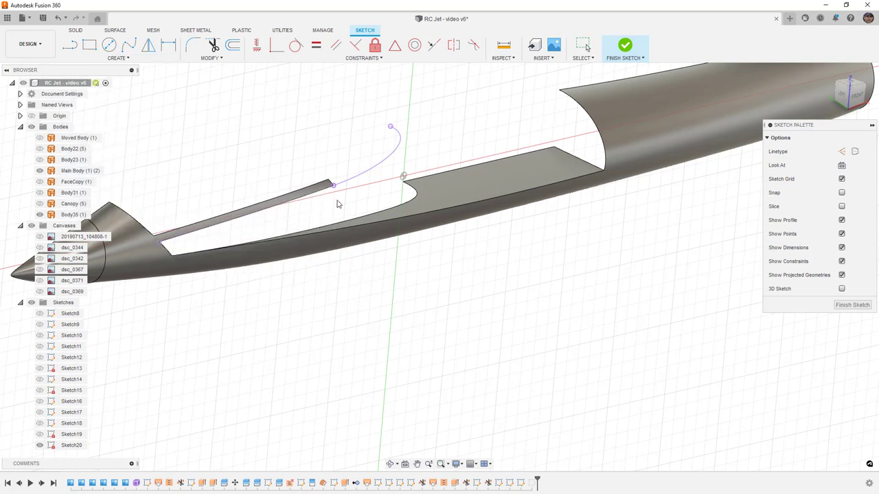
pyautogui.click(624, 47)
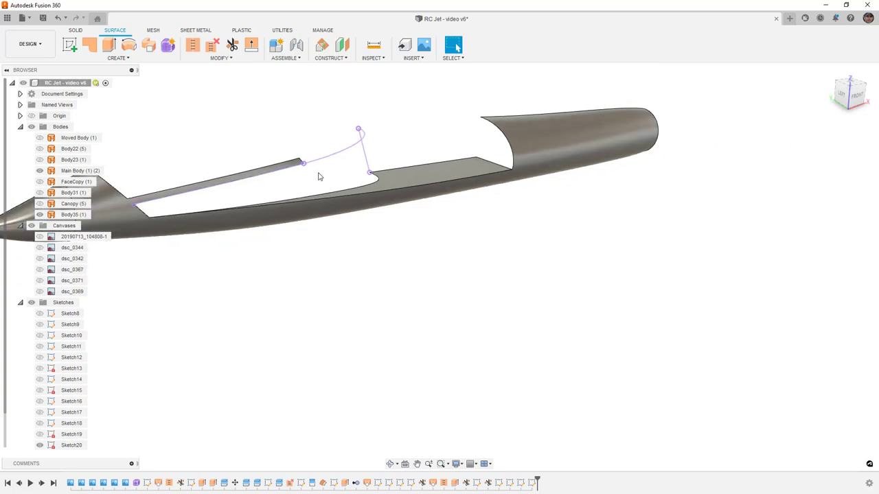
# Start a loft using the strip edge and a curve as profiles, with lower and upper rails.
pyautogui.press('F6')
pyautogui.click(137, 61)
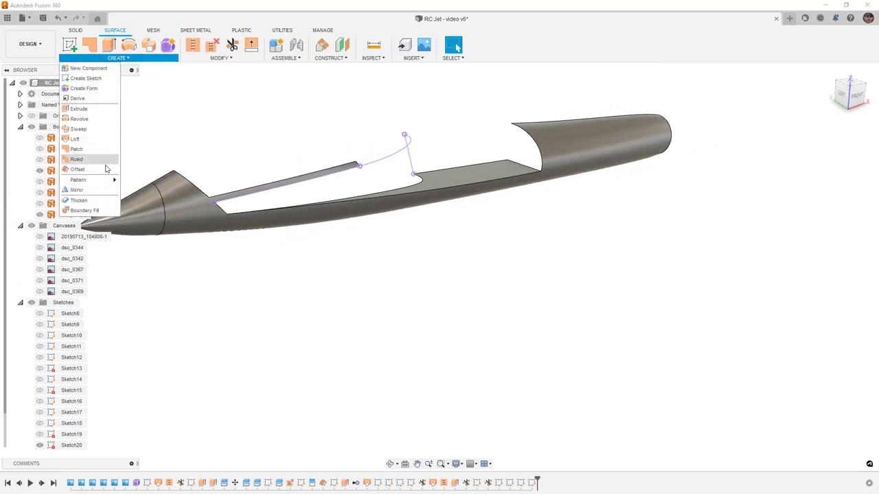
pyautogui.click(105, 142)
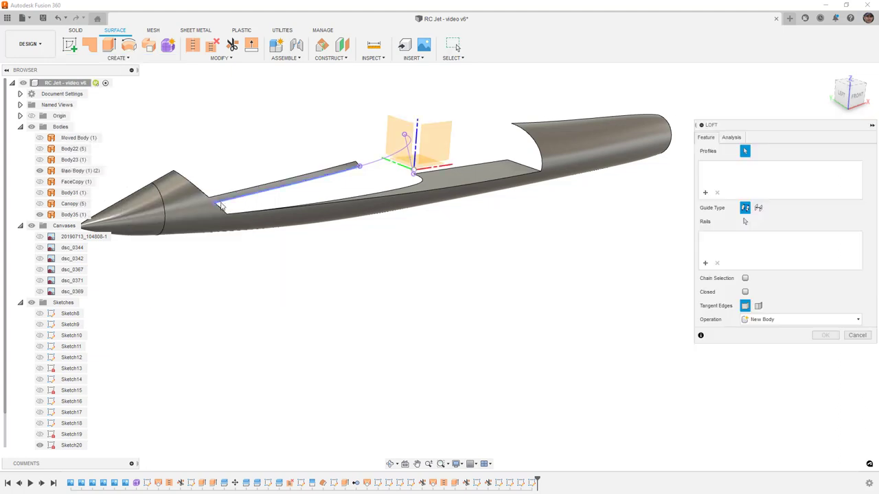
pyautogui.click(221, 202)
pyautogui.click(411, 156)
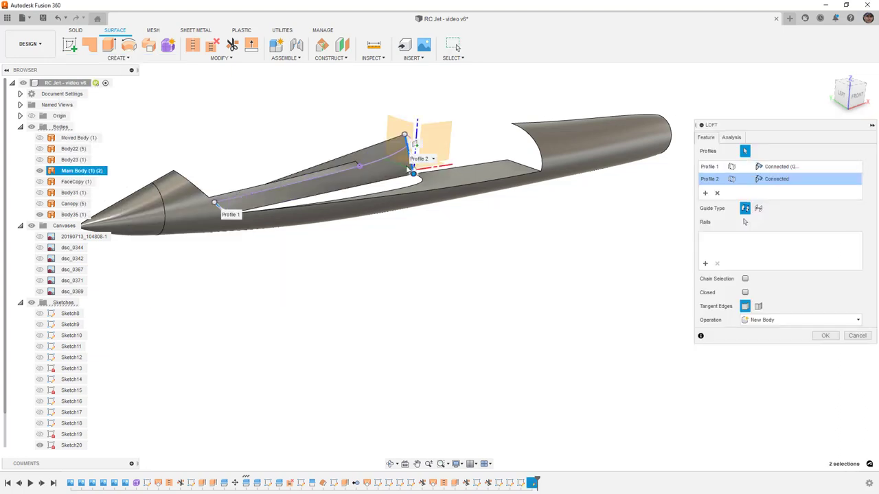
pyautogui.click(704, 264)
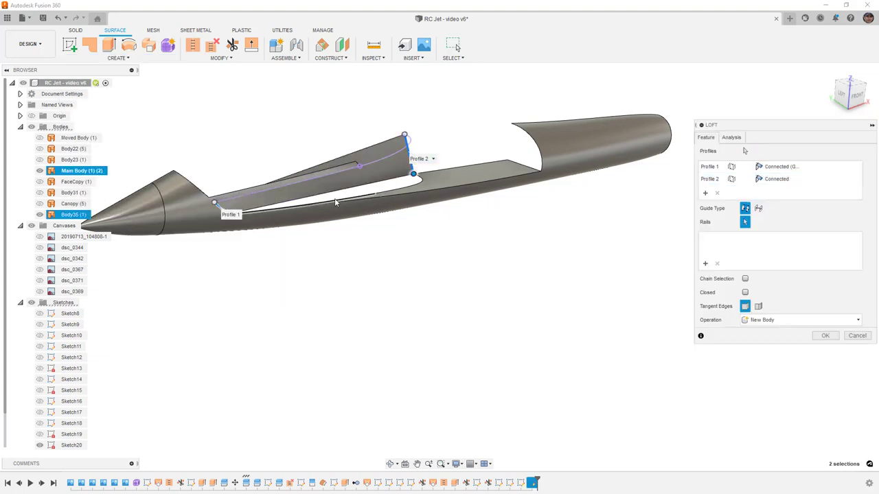
pyautogui.click(392, 194)
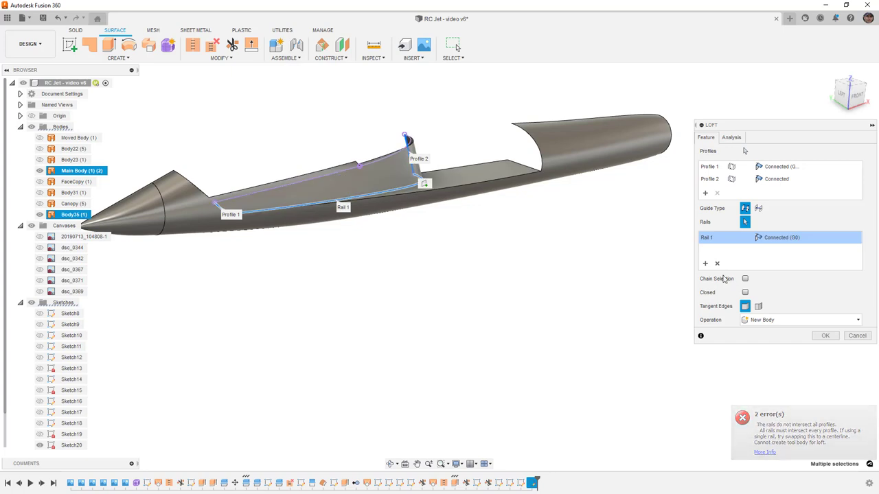
pyautogui.click(683, 256)
pyautogui.click(347, 173)
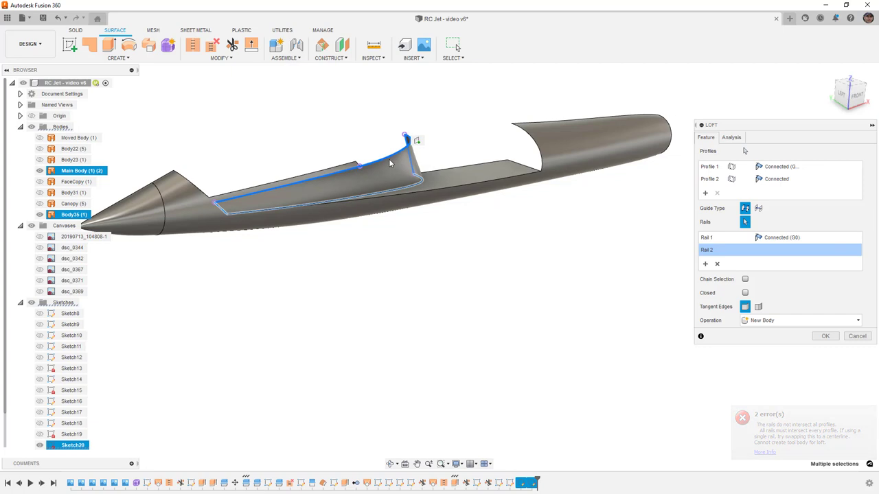
# Set Profile 1 continuity to Curvature (G2) and create the loft as Body36.
pyautogui.scroll(5, 400, 165)
pyautogui.keyDown('shift'); pyautogui.moveTo(400, 164); pyautogui.dragTo(390, 187, button='middle'); pyautogui.keyUp('shift')
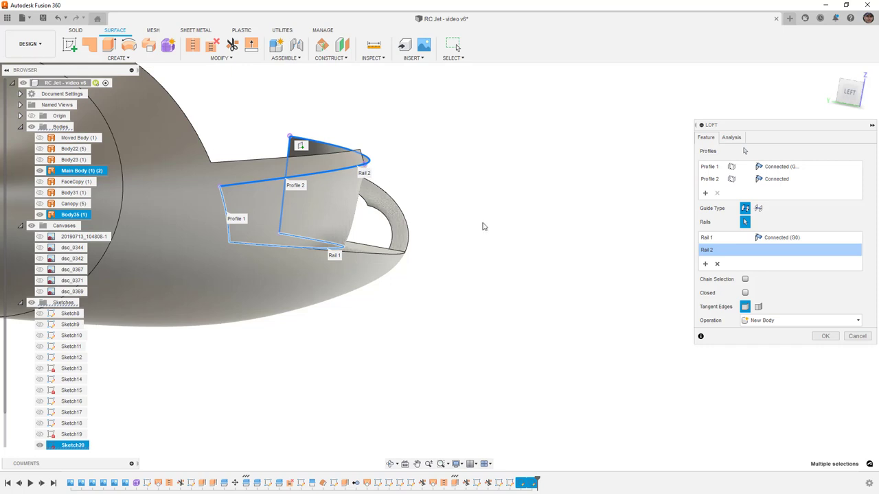
pyautogui.click(776, 167)
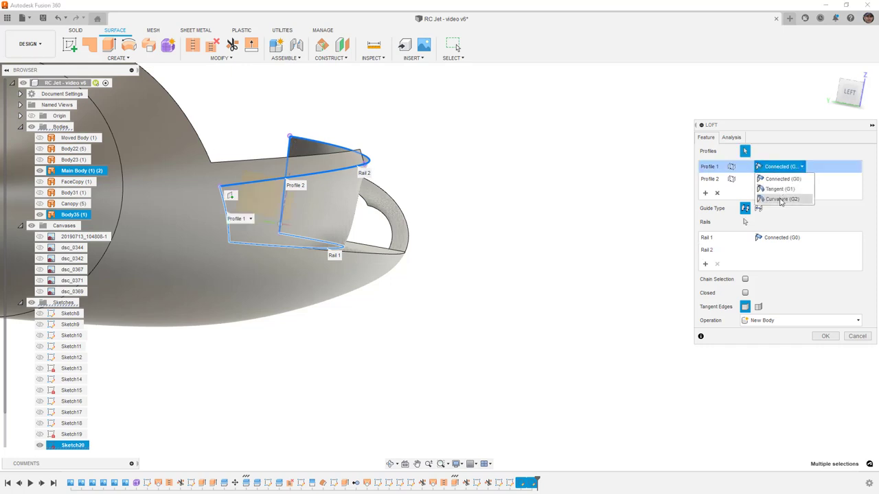
pyautogui.click(783, 197)
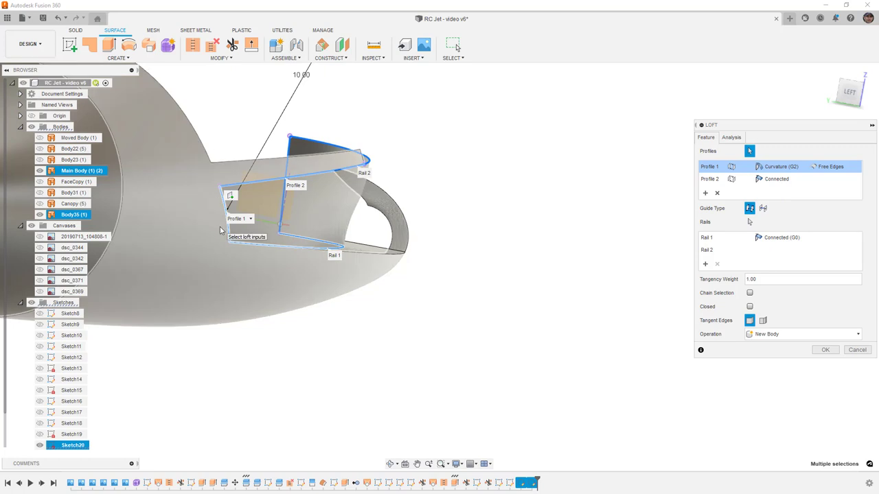
pyautogui.moveTo(218, 230)
pyautogui.keyDown('shift'); pyautogui.mouseDown(button='middle')
pyautogui.moveTo(304, 249)
pyautogui.moveTo(288, 255)
pyautogui.moveTo(391, 232)
pyautogui.moveTo(485, 184)
pyautogui.mouseUp(button='middle'); pyautogui.keyUp('shift')
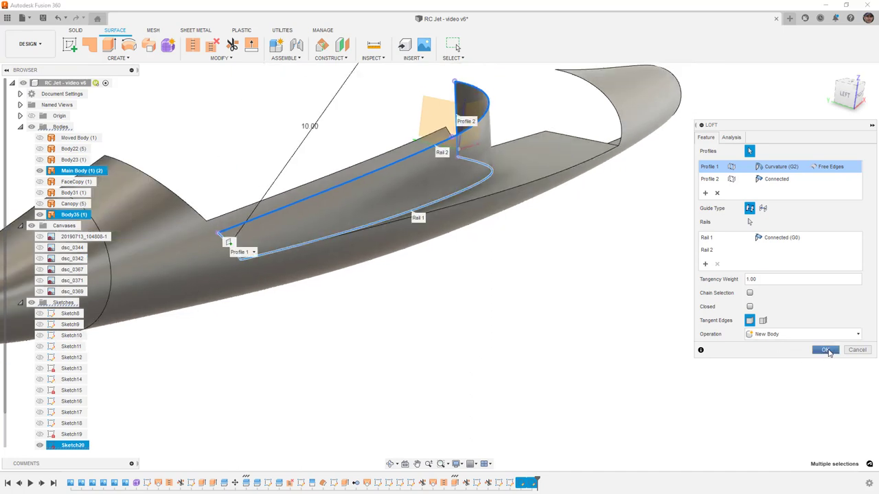
pyautogui.click(826, 351)
# Orbit and pan around the fuselage to inspect the new Body36 surface.
pyautogui.click(317, 269)
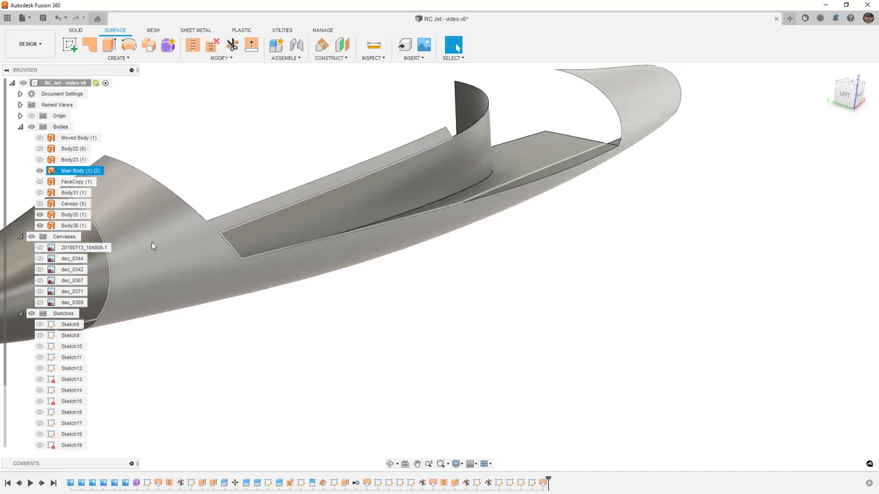
pyautogui.press('Escape')
pyautogui.keyDown('shift'); pyautogui.moveTo(412, 288); pyautogui.dragTo(412, 226, button='middle'); pyautogui.keyUp('shift')
pyautogui.click(448, 100)
pyautogui.scroll(-2, 450, 101)
pyautogui.scroll(-3, 449, 109)
pyautogui.click(476, 141)
pyautogui.moveTo(477, 141); pyautogui.dragTo(479, 186, button='middle')
pyautogui.click(176, 198)
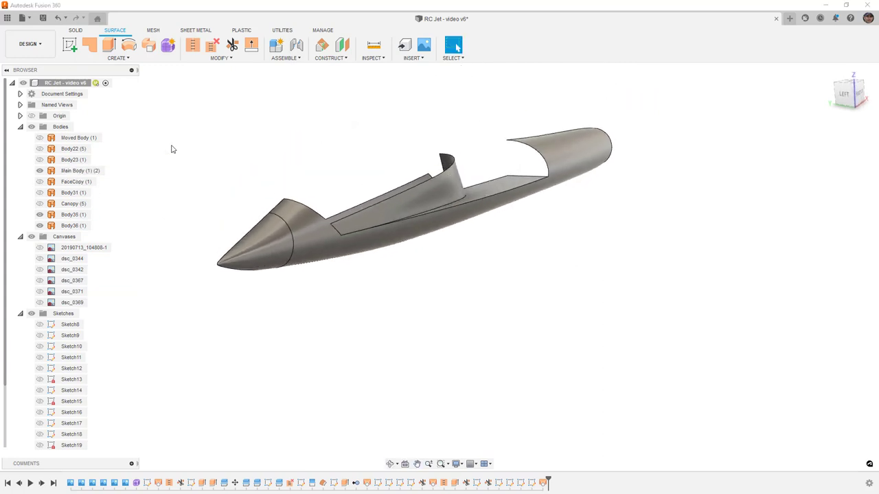
# Sweep the strip edge along the fin's edge chain, creating the Body37 surface.
pyautogui.scroll(3, 273, 106)
pyautogui.click(117, 58)
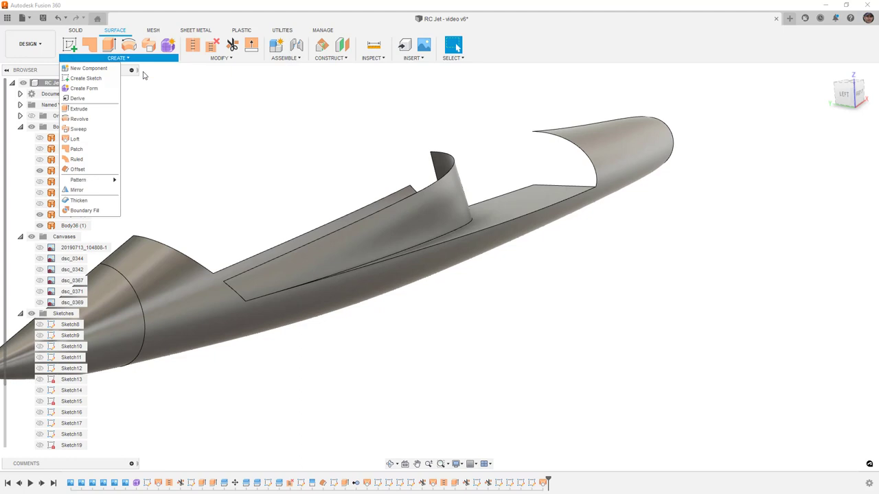
pyautogui.click(96, 130)
pyautogui.scroll(2, 419, 184)
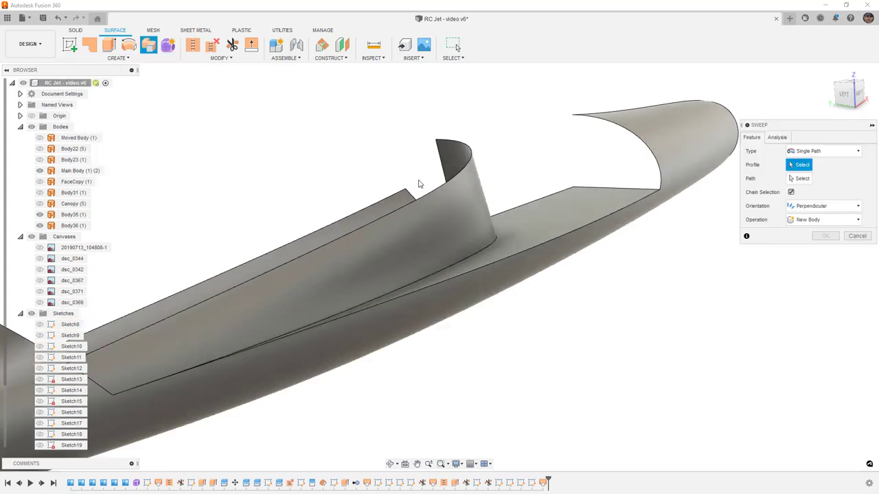
pyautogui.scroll(1, 419, 184)
pyautogui.click(406, 202)
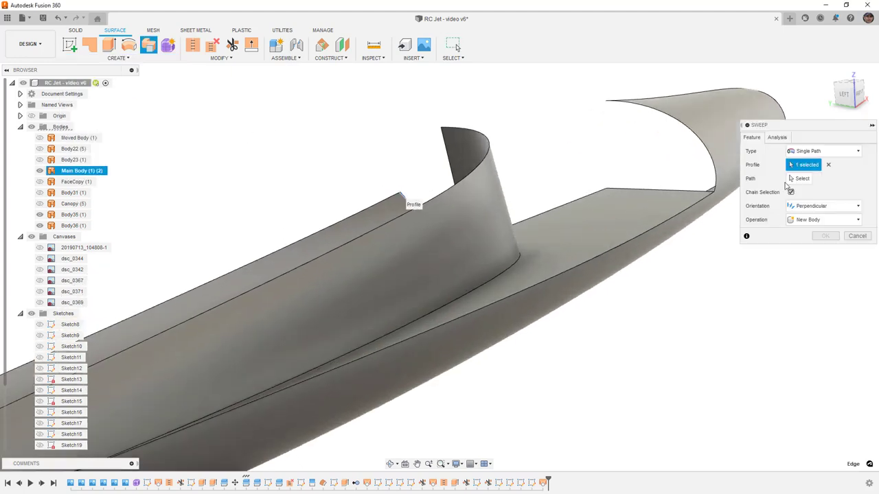
pyautogui.click(798, 178)
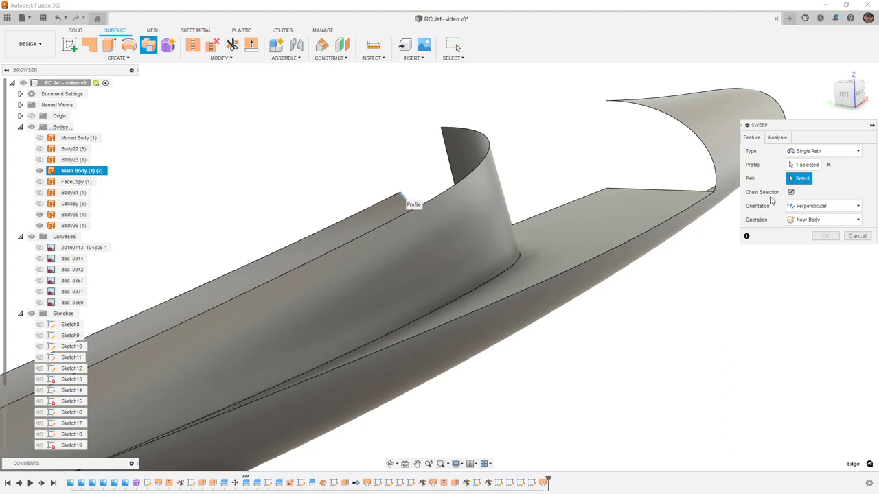
pyautogui.click(484, 146)
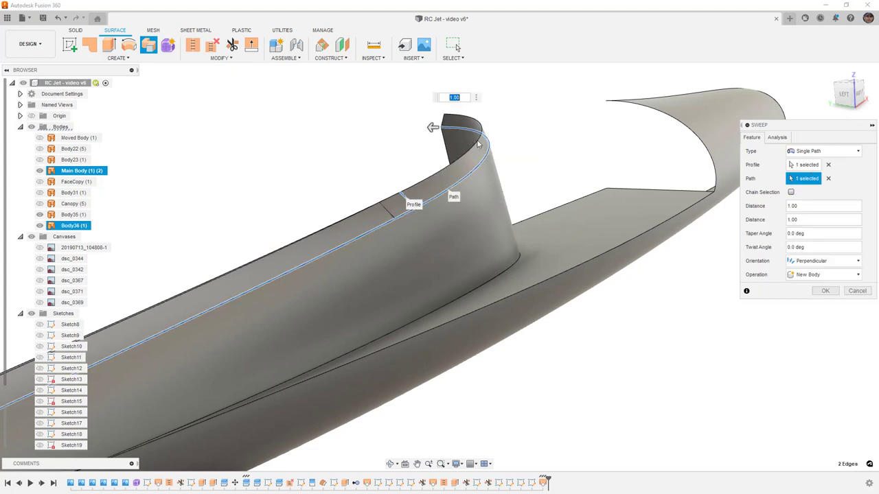
pyautogui.click(826, 291)
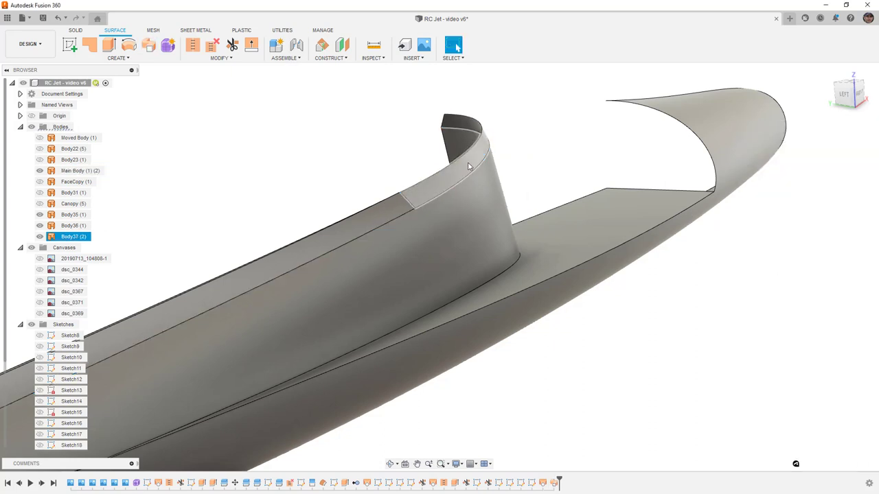
# Inspect Body37, then roll the timeline back one feature to remove it.
pyautogui.click(408, 200)
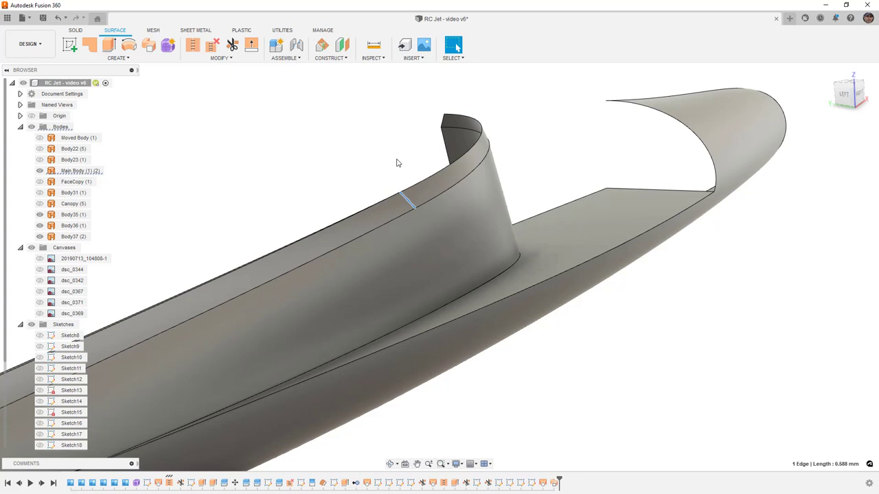
pyautogui.click(445, 122)
pyautogui.click(417, 131)
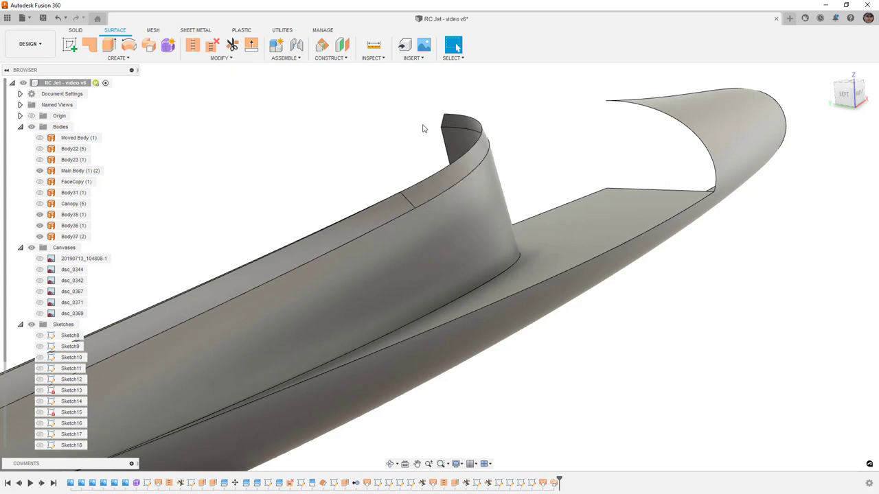
pyautogui.click(441, 131)
pyautogui.click(440, 125)
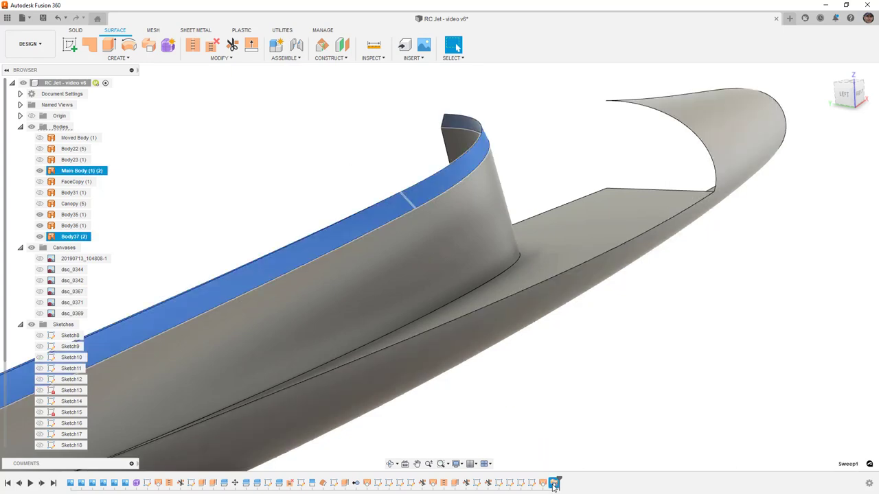
pyautogui.moveTo(558, 484); pyautogui.dragTo(548, 484)
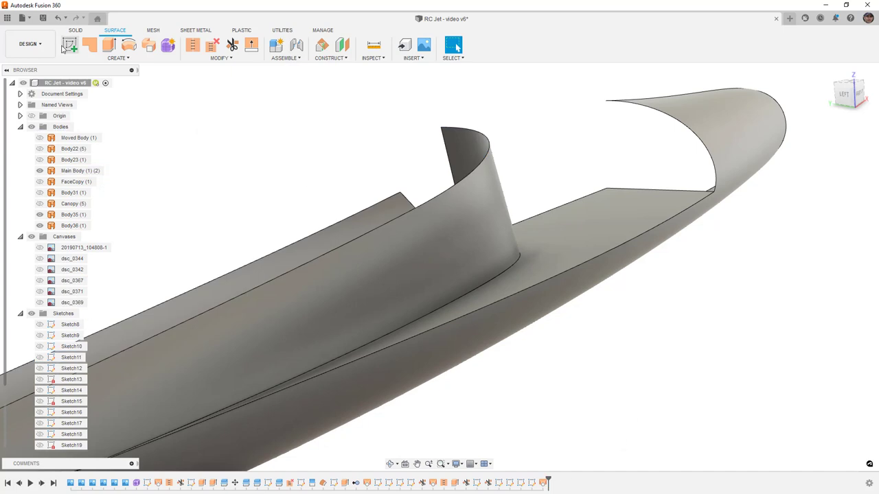
# Create a sketch on the side origin plane and project the fin-tip vertex into it.
pyautogui.click(67, 45)
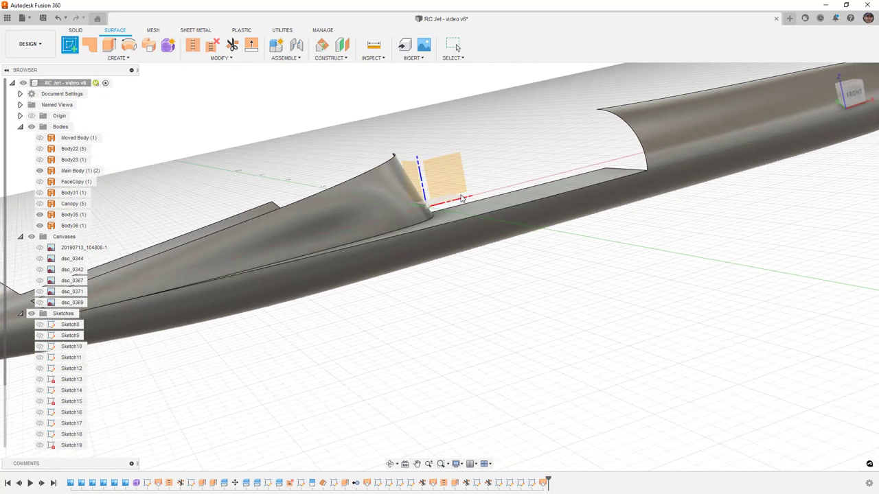
pyautogui.click(444, 177)
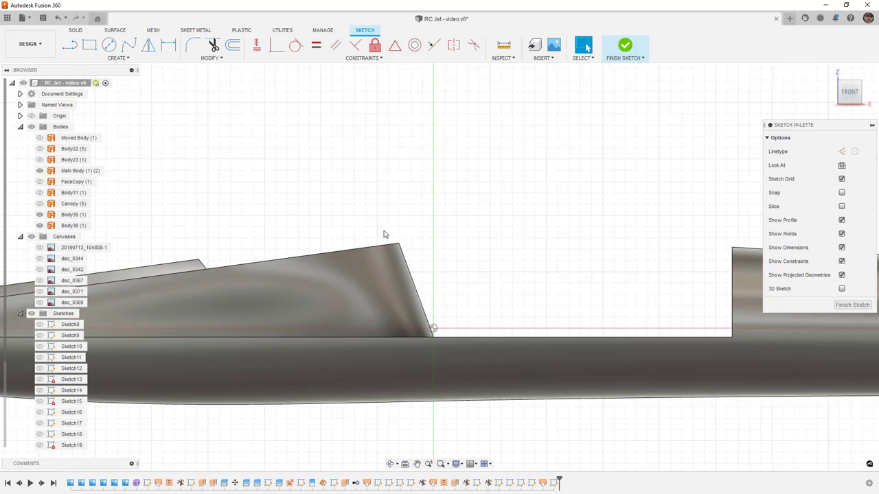
pyautogui.press('p')
pyautogui.click(398, 244)
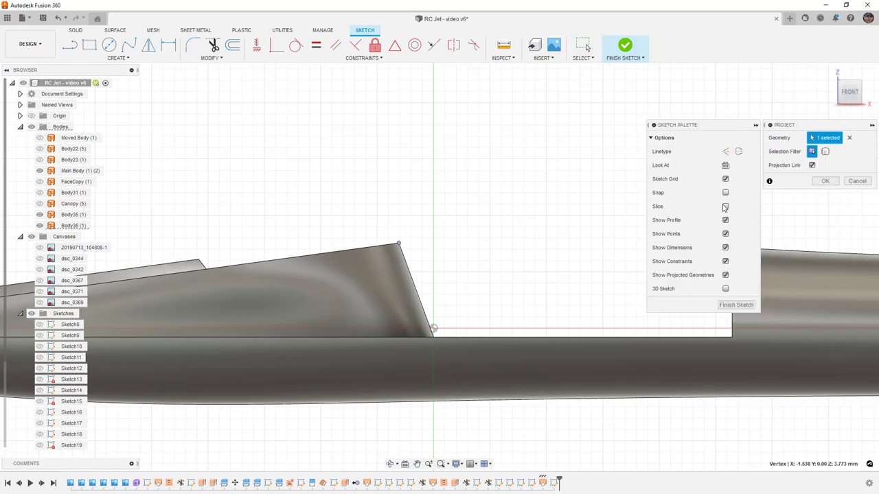
pyautogui.click(826, 181)
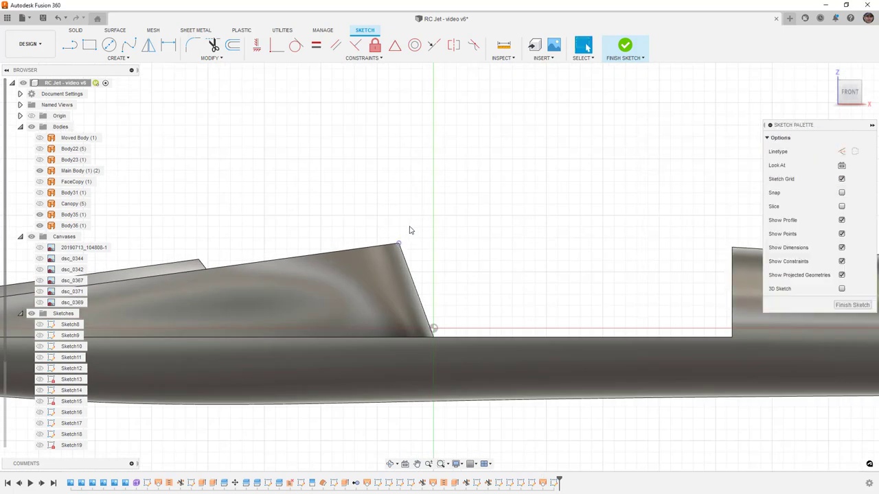
# Draw a short line from the fin-tip vertex and finish the sketch.
pyautogui.scroll(1, 409, 233)
pyautogui.press('l')
pyautogui.click(395, 250)
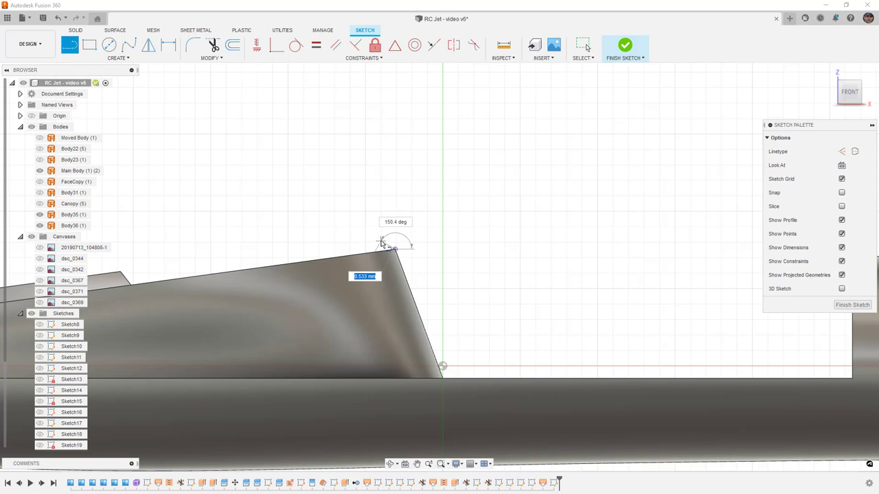
pyautogui.click(381, 240)
pyautogui.press('Escape')
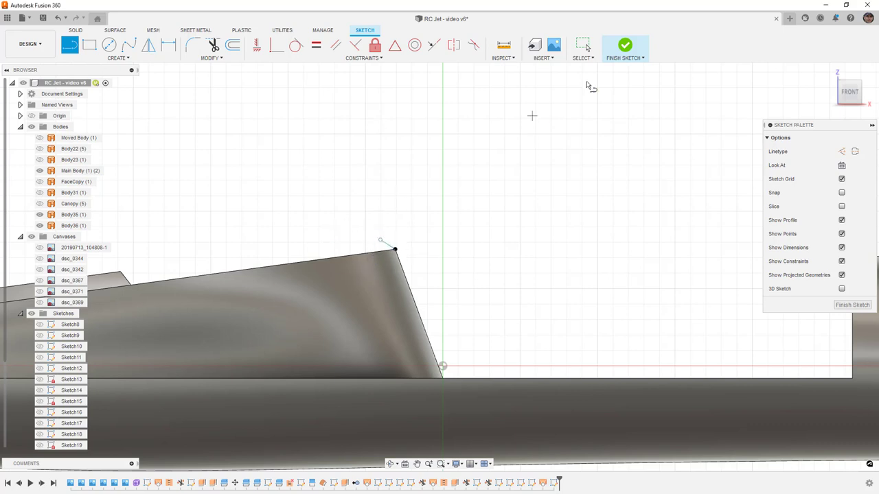
pyautogui.click(624, 46)
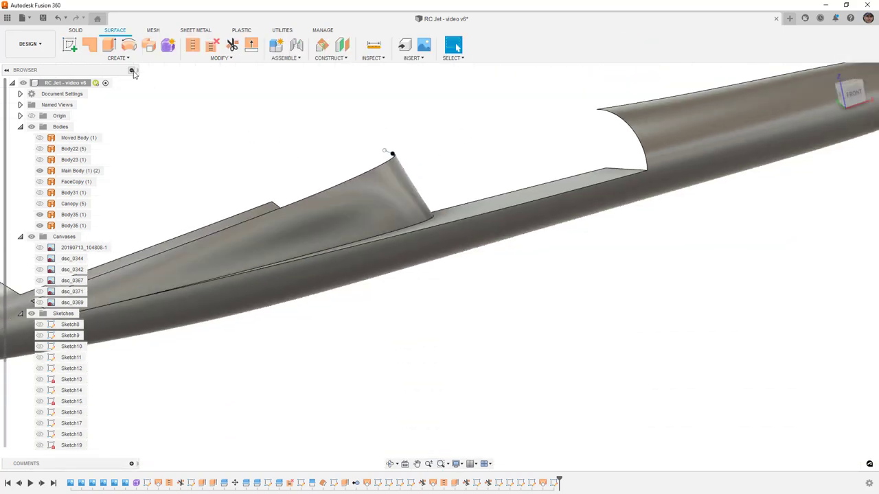
# Loft between the body edge and the fin top edge, using the fin edge as rail.
pyautogui.click(118, 57)
pyautogui.click(79, 133)
pyautogui.scroll(3, 275, 203)
pyautogui.click(263, 209)
pyautogui.click(447, 128)
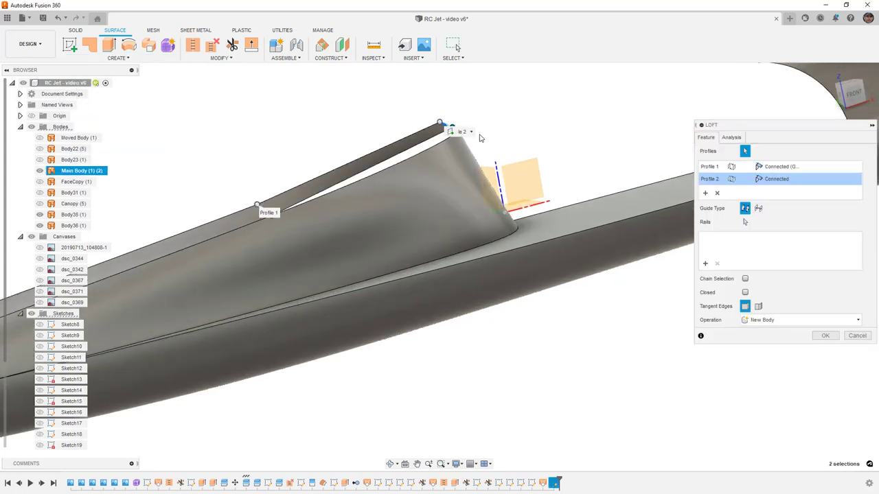
pyautogui.click(706, 264)
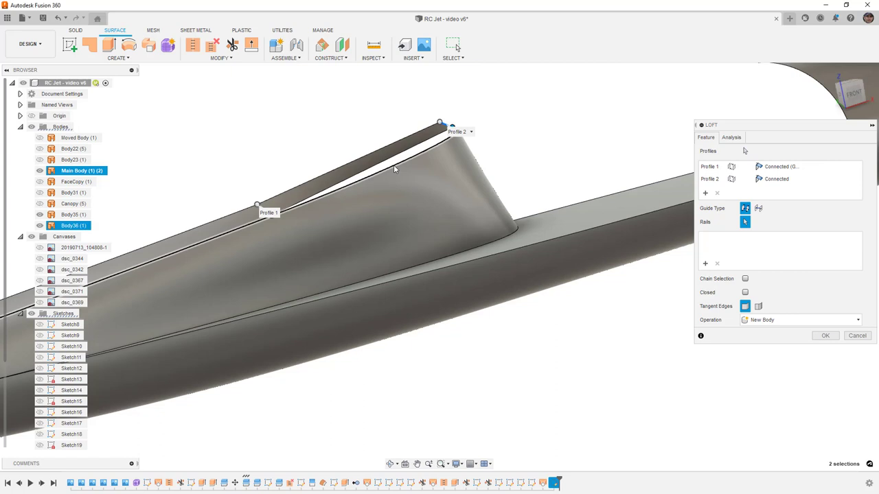
pyautogui.click(396, 171)
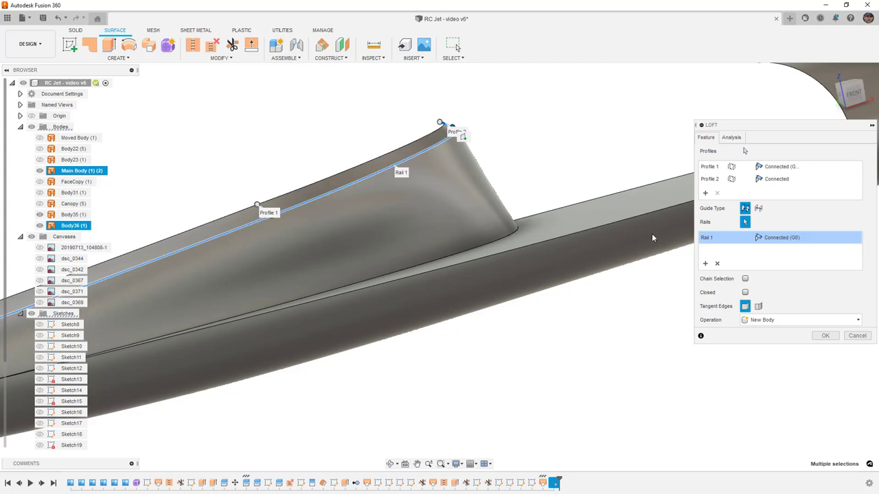
# Set Profile 2 to Direction and Profile 1 to Tangent (G1), then create Body38.
pyautogui.click(776, 178)
pyautogui.click(779, 202)
pyautogui.click(782, 169)
pyautogui.click(781, 166)
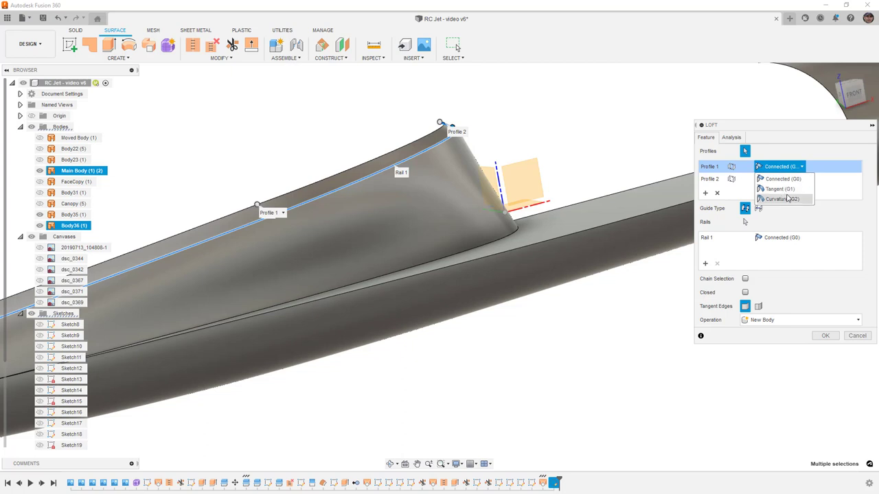
pyautogui.click(784, 189)
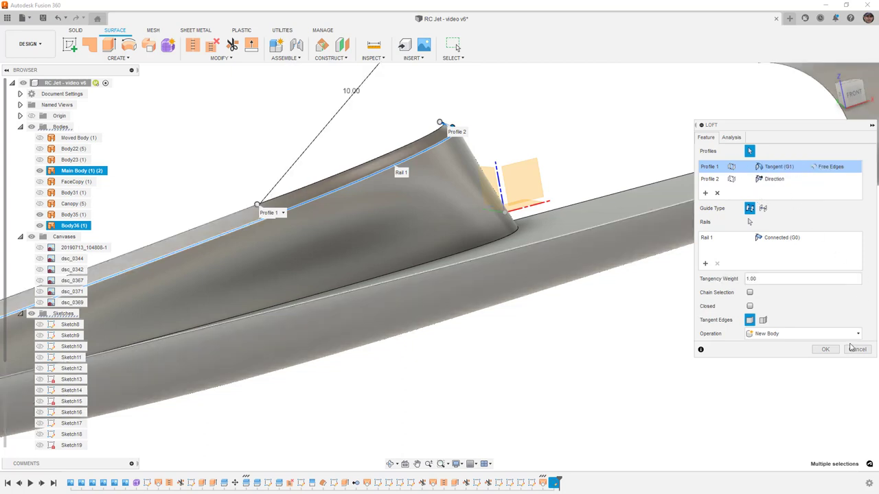
pyautogui.click(827, 350)
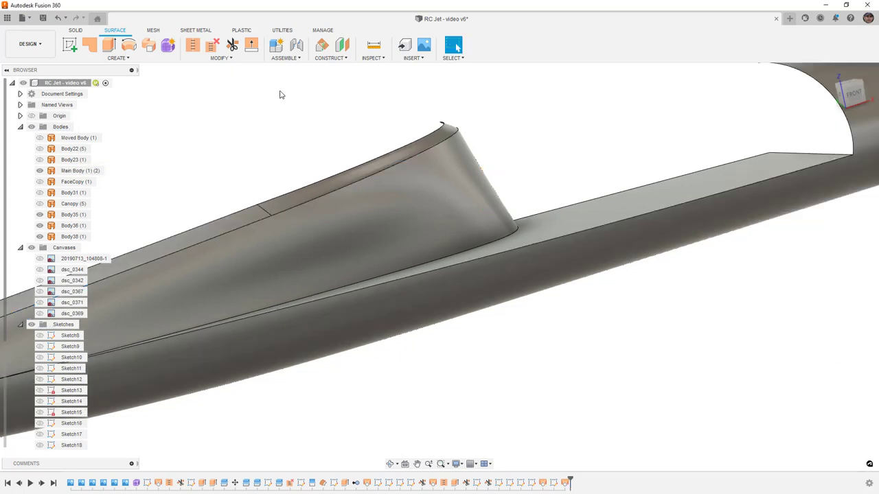
pyautogui.click(193, 45)
# Stitch Main Body with Body35, Body36 and Body38 into one five-face Body39.
pyautogui.click(442, 163)
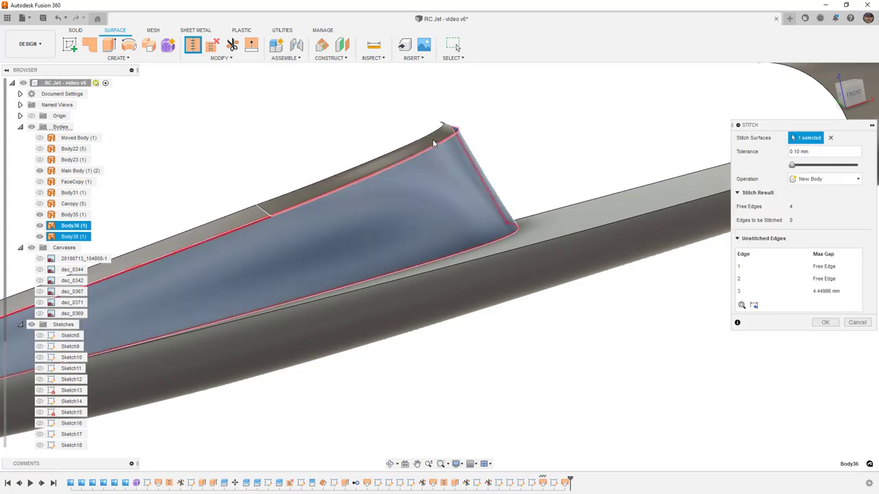
pyautogui.click(243, 220)
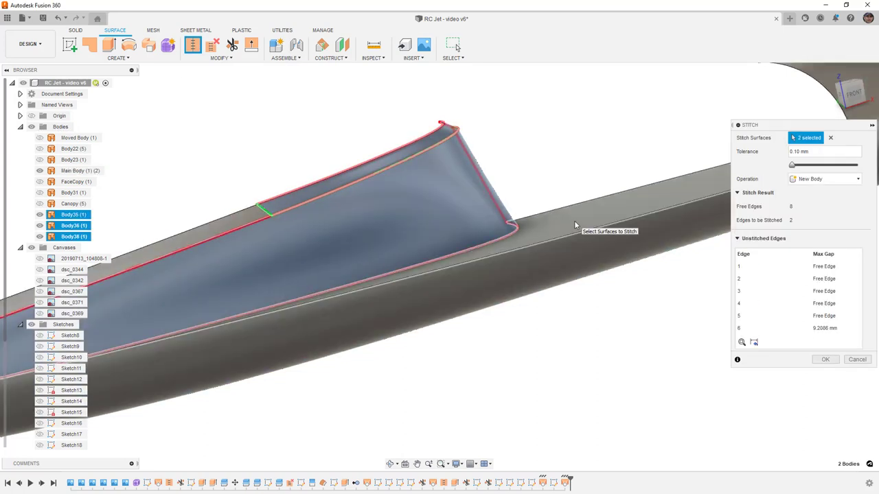
pyautogui.click(541, 252)
pyautogui.click(545, 257)
pyautogui.scroll(-6, 572, 190)
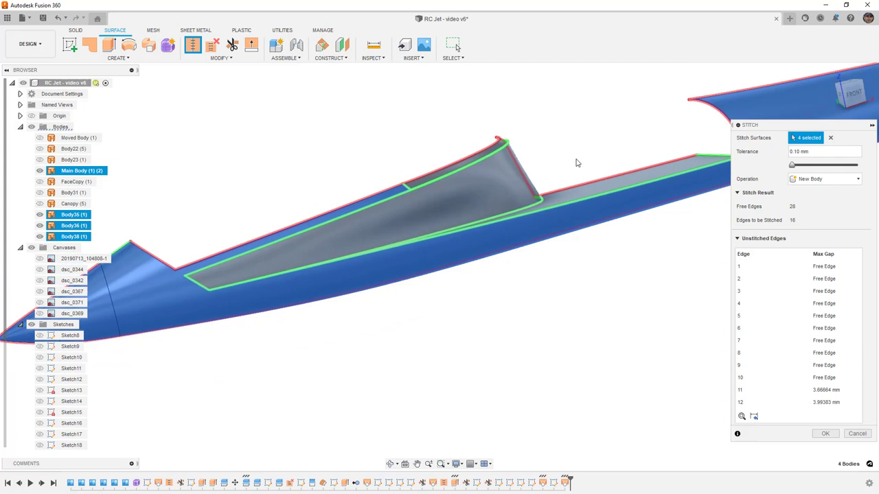
pyautogui.click(826, 433)
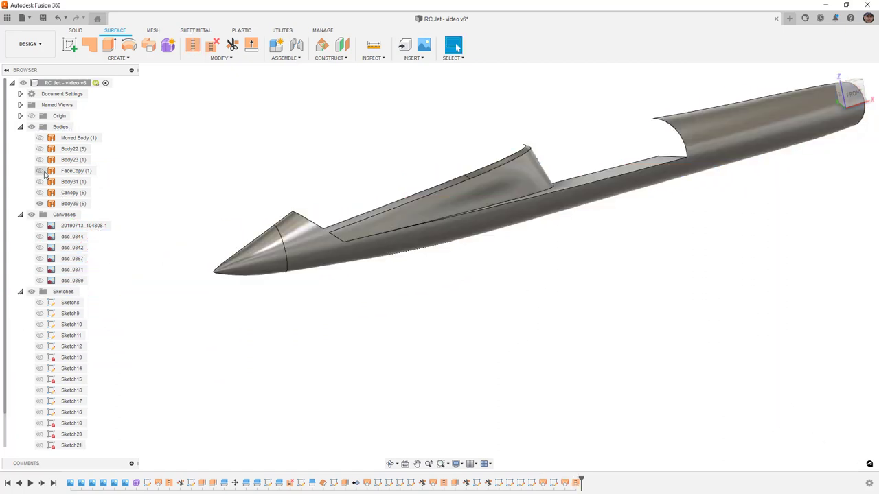
# Show the Canopy body and orbit around the jet to check the nose and cockpit fit.
pyautogui.click(40, 192)
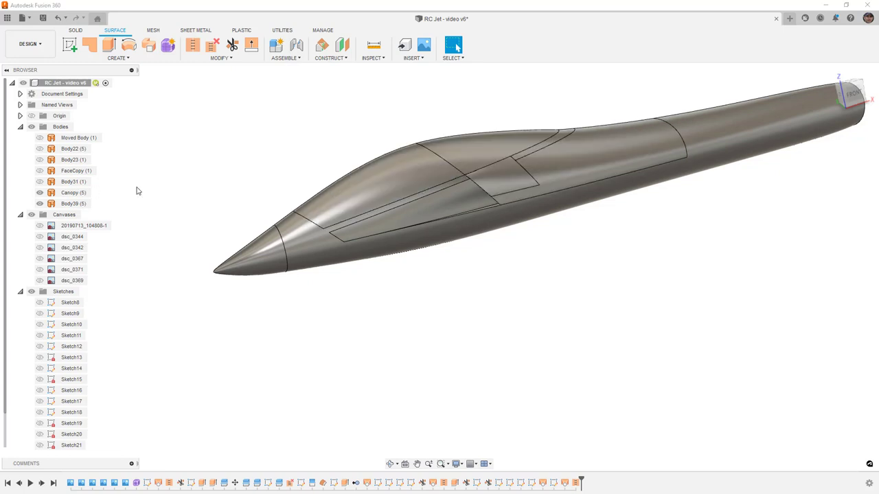
pyautogui.keyDown('shift'); pyautogui.moveTo(282, 193); pyautogui.dragTo(306, 190, button='middle'); pyautogui.keyUp('shift')
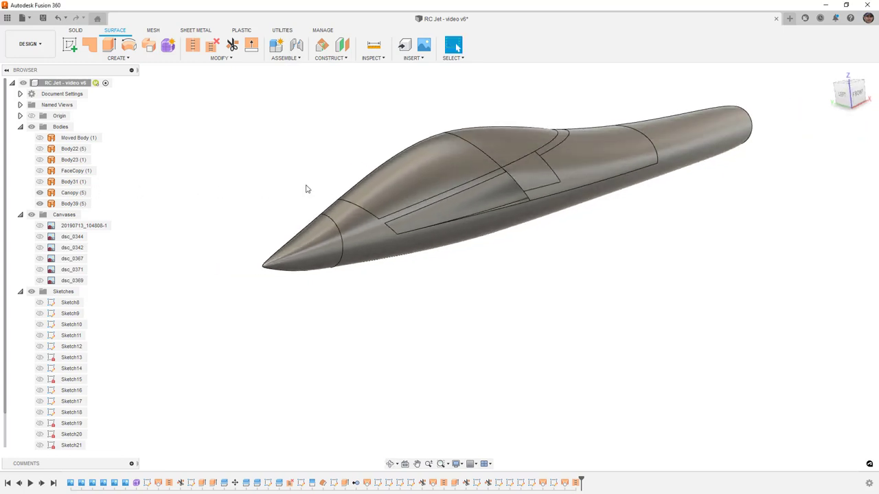
pyautogui.keyDown('shift'); pyautogui.moveTo(503, 274); pyautogui.dragTo(471, 269, button='middle'); pyautogui.keyUp('shift')
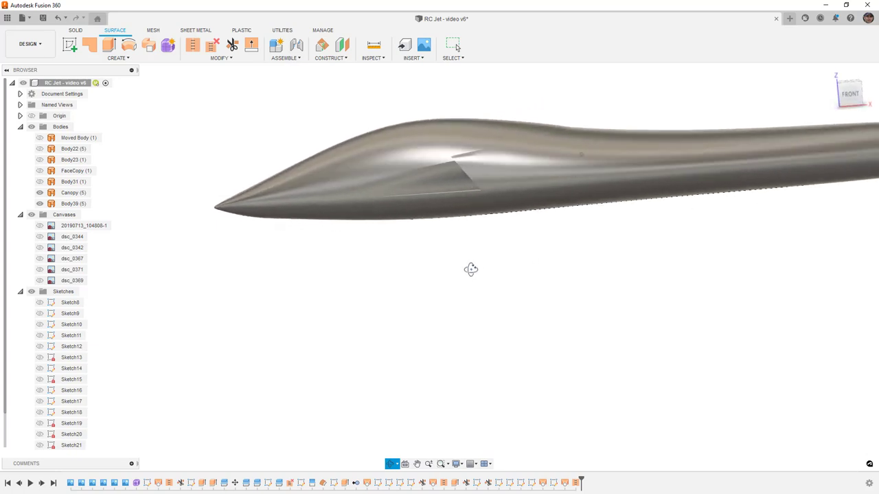
pyautogui.click(471, 187)
pyautogui.scroll(3, 469, 159)
pyautogui.keyDown('shift'); pyautogui.moveTo(467, 163); pyautogui.dragTo(566, 157, button='middle'); pyautogui.keyUp('shift')
pyautogui.press('Escape')
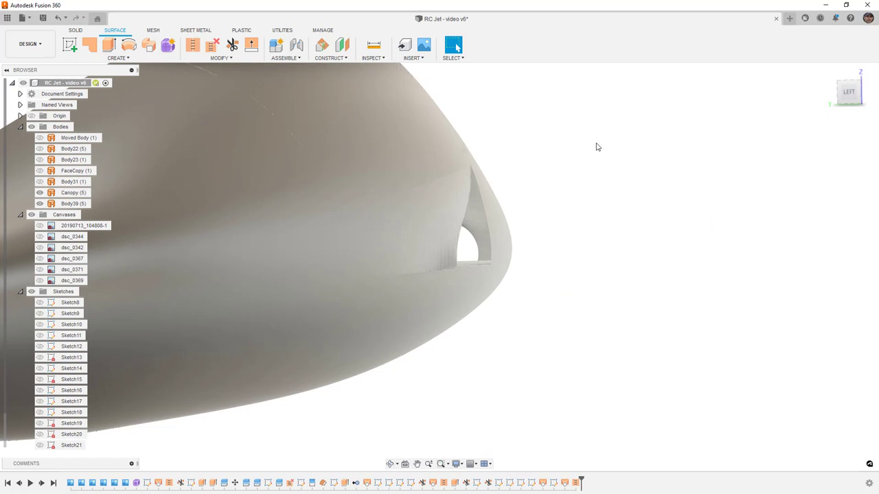
pyautogui.keyDown('shift'); pyautogui.moveTo(624, 155); pyautogui.dragTo(529, 153, button='middle'); pyautogui.keyUp('shift')
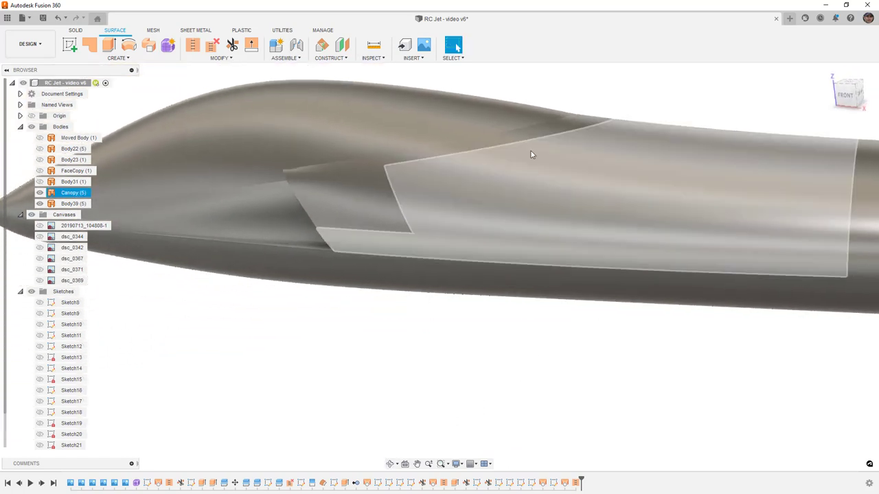
pyautogui.keyDown('shift'); pyautogui.moveTo(552, 125); pyautogui.dragTo(547, 186, button='middle'); pyautogui.keyUp('shift')
pyautogui.press('Escape')
# Temporarily hide the Body39 patch to look underneath, then restore it.
pyautogui.click(413, 241)
pyautogui.press('v')
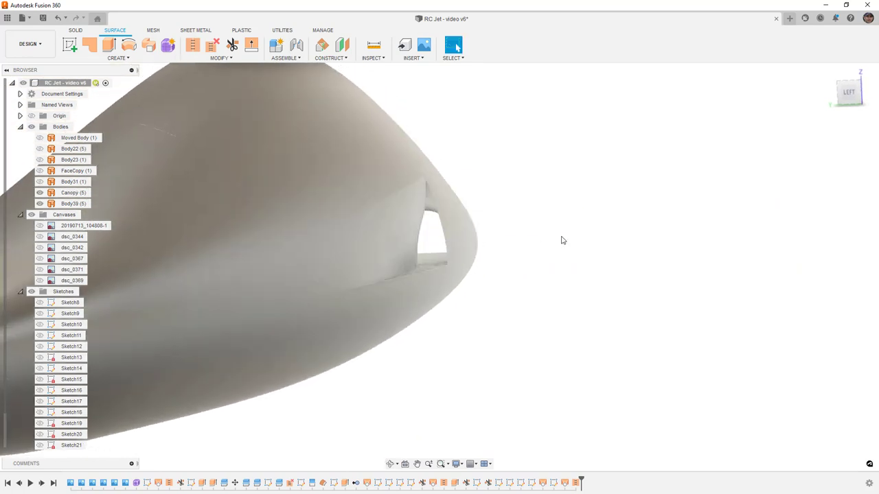
pyautogui.scroll(-5, 581, 256)
pyautogui.keyDown('shift'); pyautogui.moveTo(581, 257); pyautogui.dragTo(457, 47, button='middle'); pyautogui.keyUp('shift')
pyautogui.hotkey('ctrl', 'z')
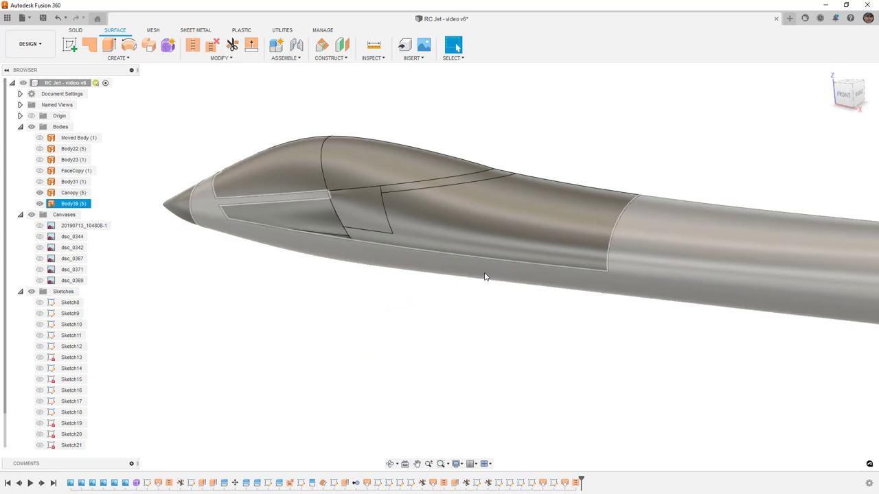
pyautogui.click(468, 292)
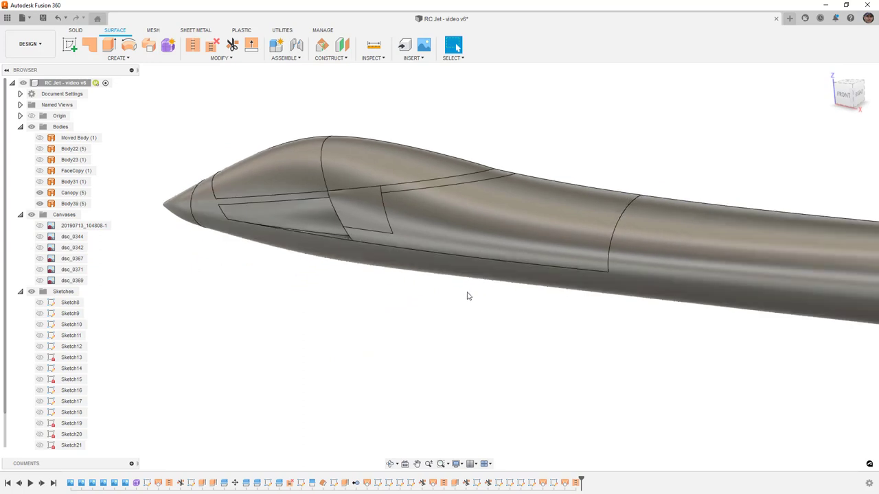
# Save the design as version v7 and select the canopy for inspection.
pyautogui.hotkey('ctrl', 's')
pyautogui.press('Return')
pyautogui.click(349, 193)
pyautogui.scroll(2, 388, 181)
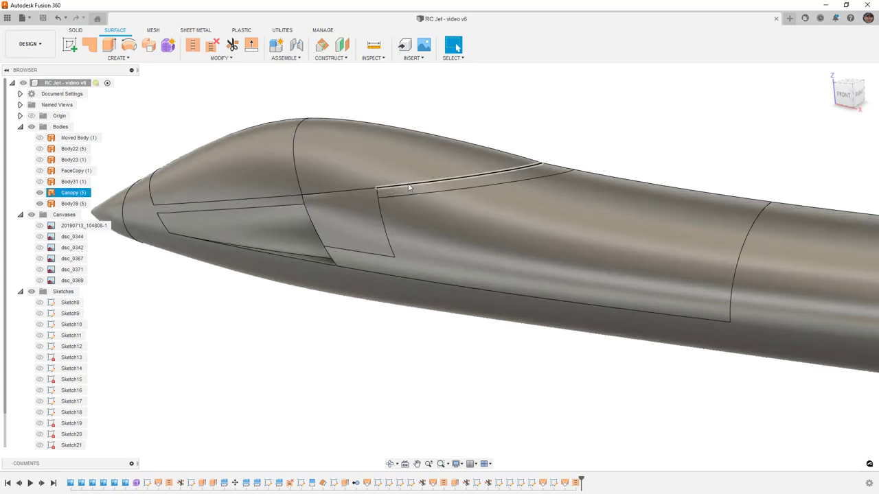
pyautogui.click(226, 103)
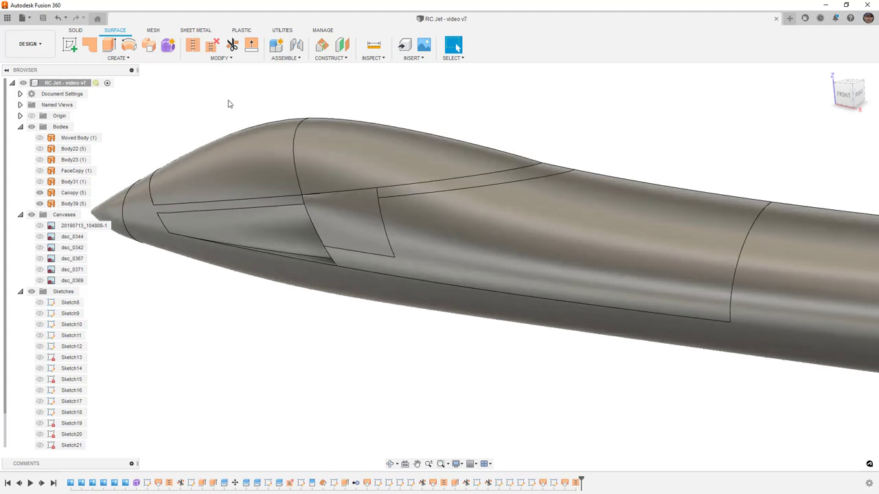
pyautogui.click(222, 58)
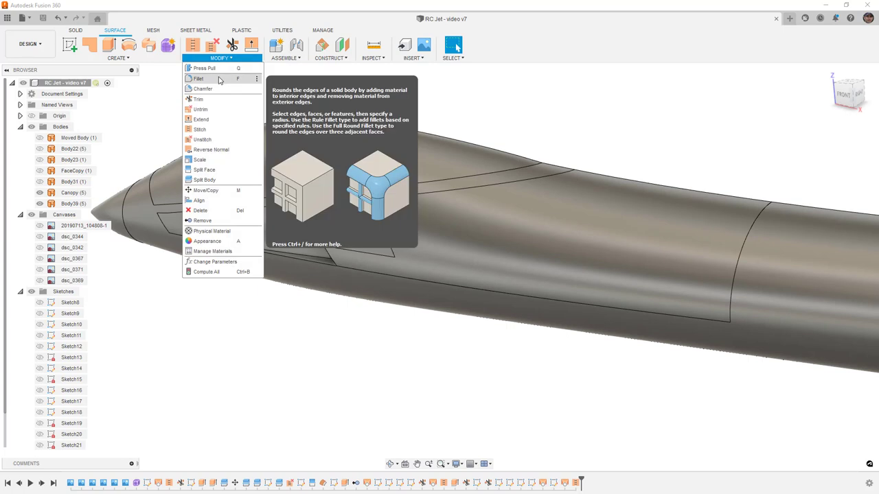
pyautogui.click(219, 79)
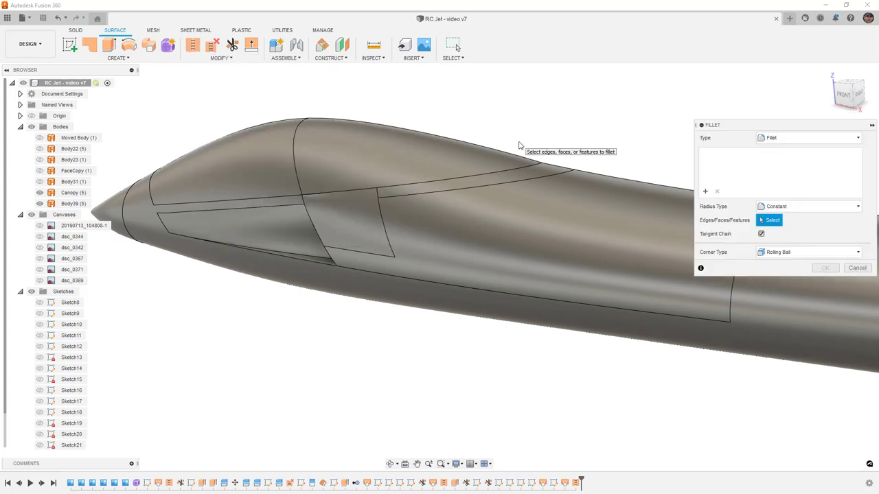
pyautogui.click(788, 208)
pyautogui.click(788, 238)
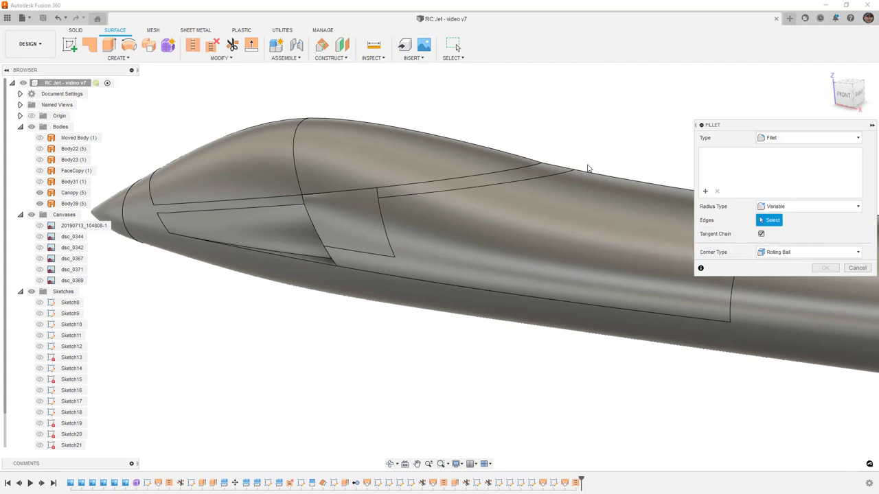
pyautogui.click(532, 167)
pyautogui.moveTo(544, 154); pyautogui.dragTo(544, 147)
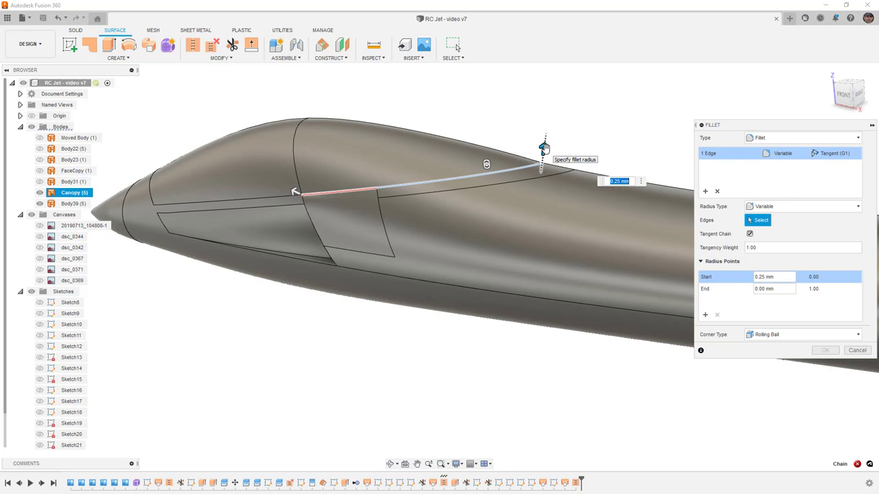
pyautogui.scroll(5, 357, 184)
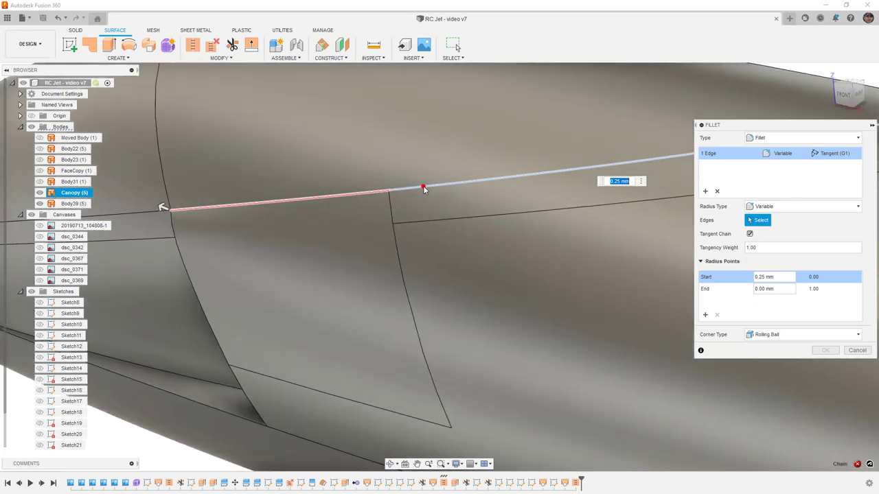
pyautogui.keyDown('shift'); pyautogui.moveTo(423, 188); pyautogui.dragTo(491, 188, button='middle'); pyautogui.keyUp('shift')
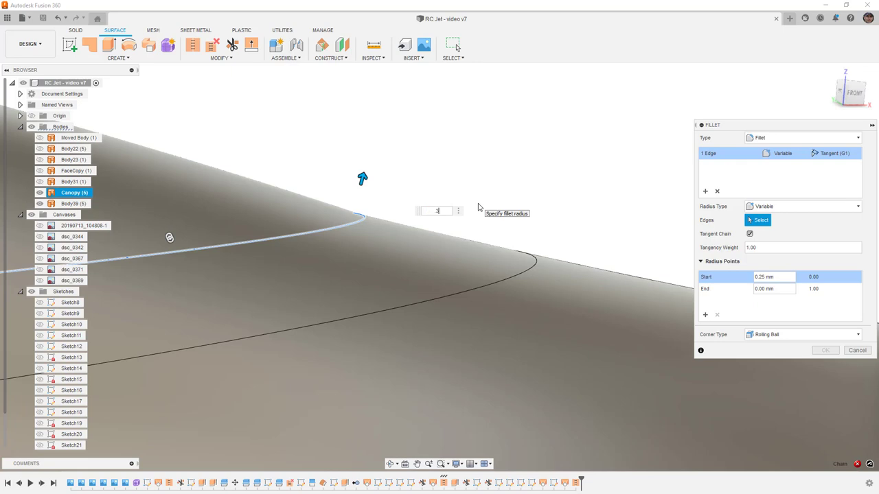
pyautogui.write('.1')
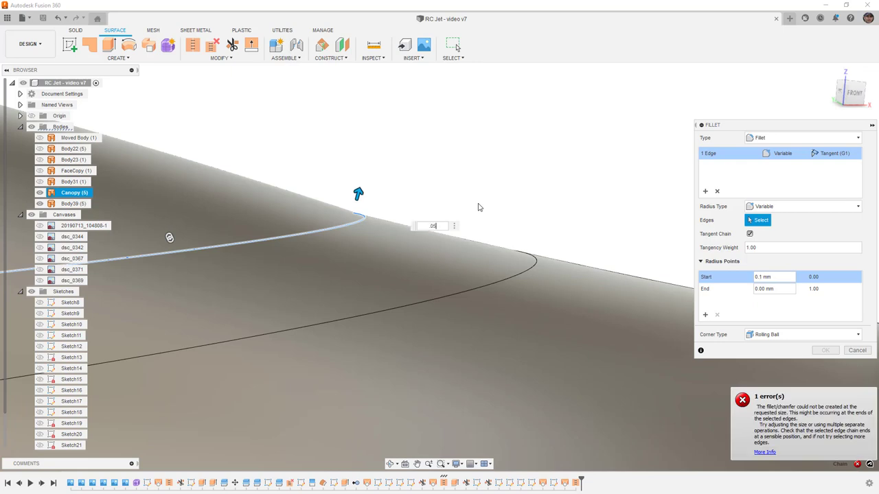
pyautogui.keyDown('shift'); pyautogui.moveTo(457, 198); pyautogui.dragTo(331, 208, button='middle'); pyautogui.keyUp('shift')
pyautogui.keyDown('shift'); pyautogui.moveTo(241, 227); pyautogui.dragTo(261, 228, button='middle'); pyautogui.keyUp('shift')
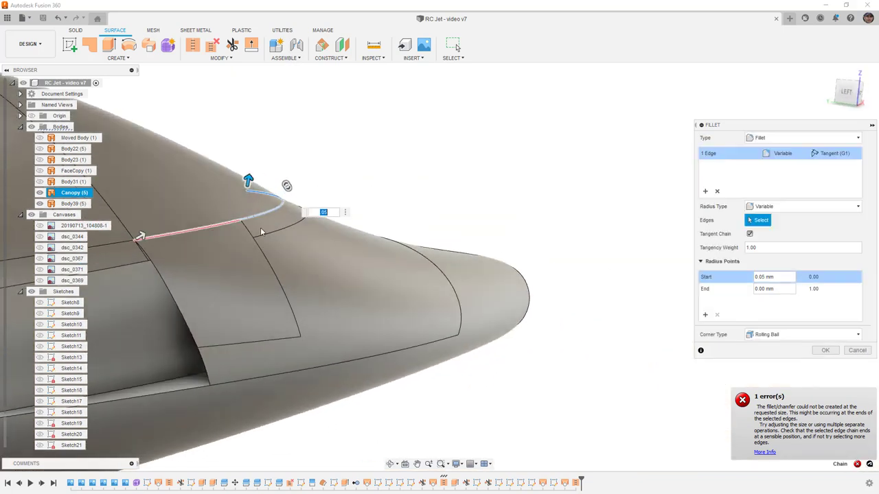
pyautogui.click(242, 222)
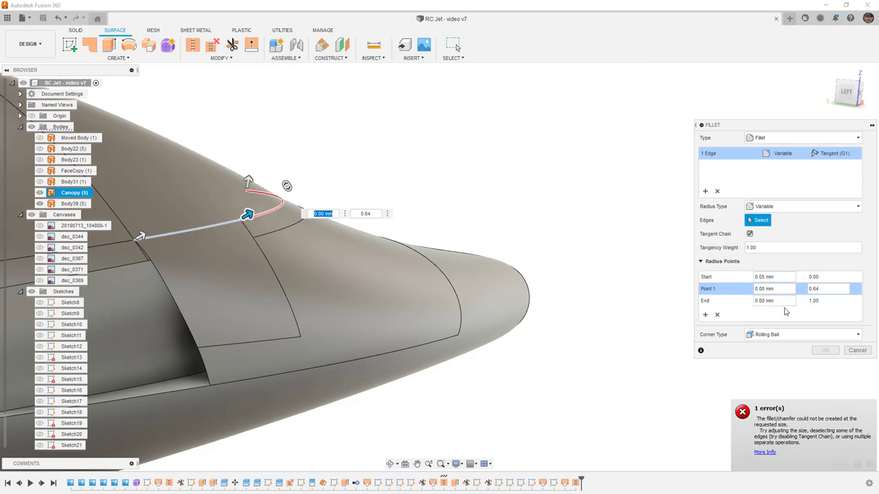
pyautogui.moveTo(561, 246)
pyautogui.keyDown('shift'); pyautogui.mouseDown(button='middle')
pyautogui.moveTo(524, 232)
pyautogui.moveTo(563, 231)
pyautogui.moveTo(577, 246)
pyautogui.mouseUp(button='middle'); pyautogui.keyUp('shift')
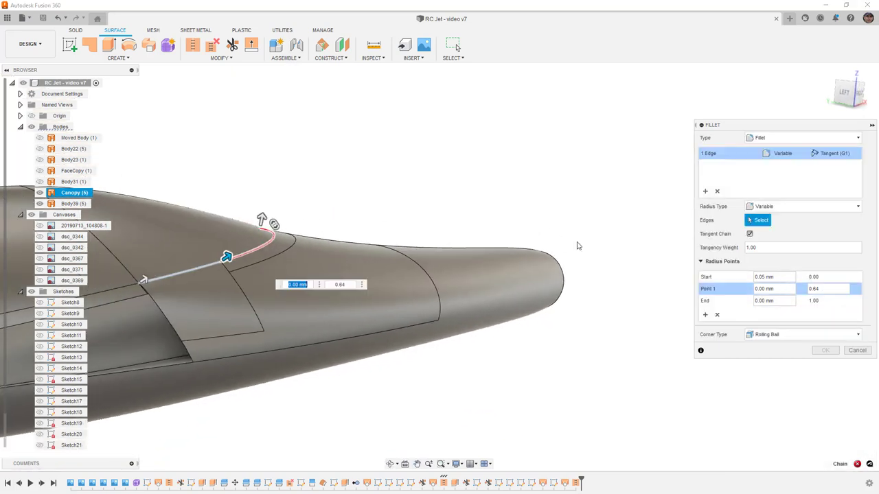
pyautogui.click(760, 277)
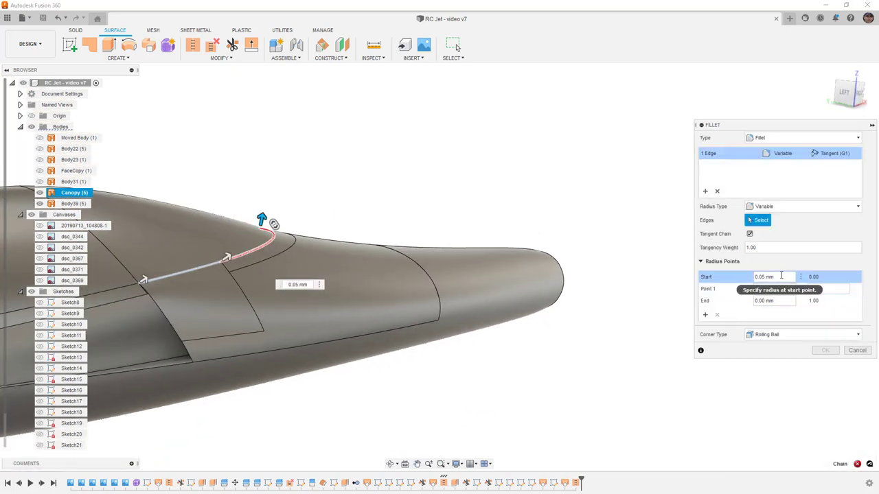
pyautogui.press('Return')
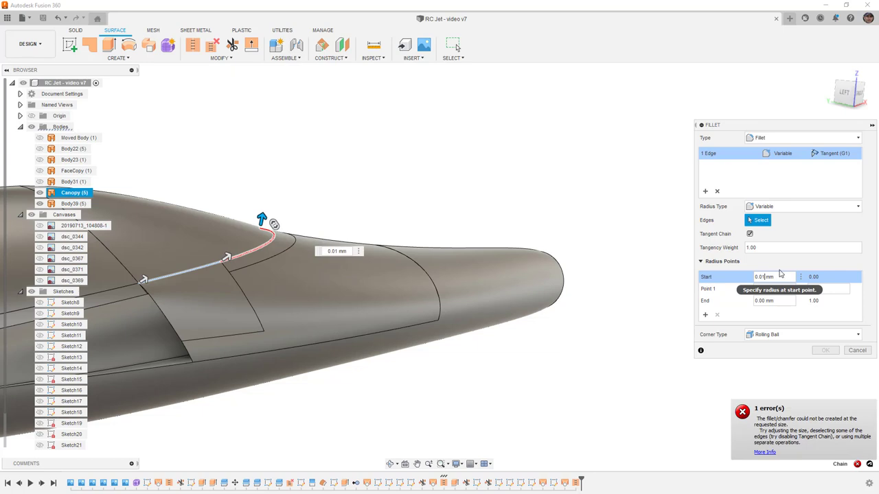
pyautogui.click(866, 351)
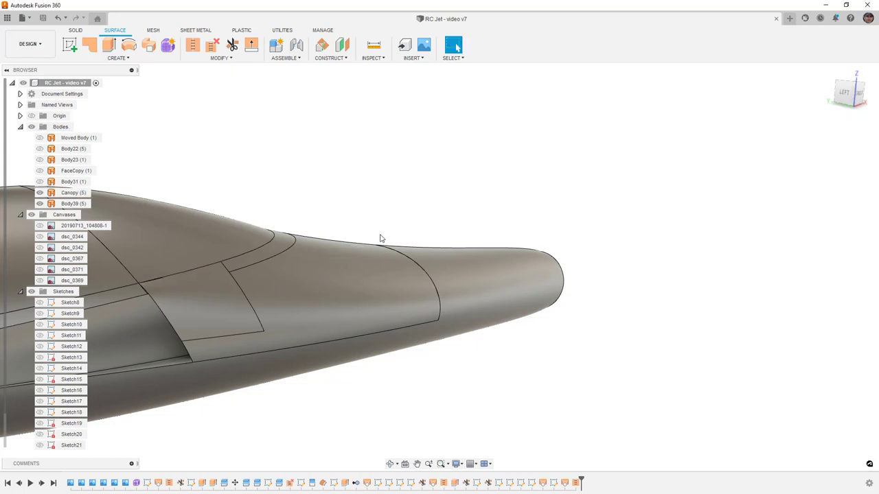
# Hide the Canopy body and delete the flat surface piece on Body39 beneath it.
pyautogui.keyDown('shift'); pyautogui.moveTo(231, 254); pyautogui.dragTo(309, 241, button='middle'); pyautogui.keyUp('shift')
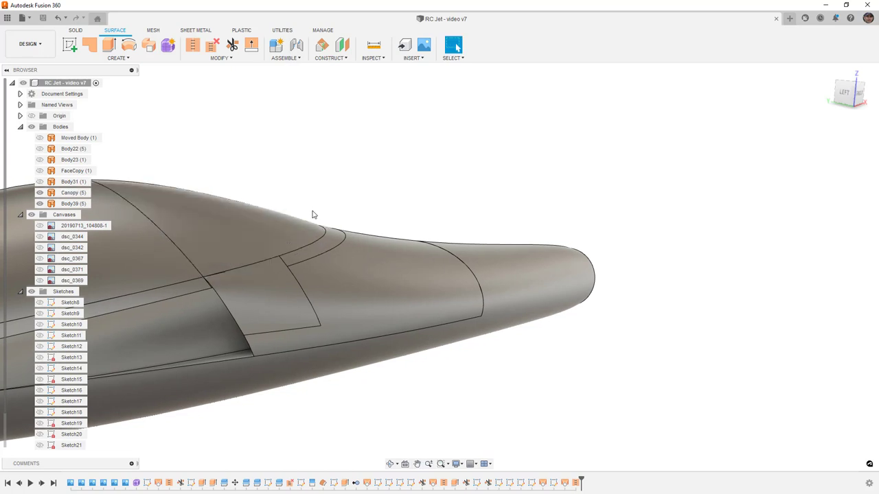
pyautogui.click(295, 230)
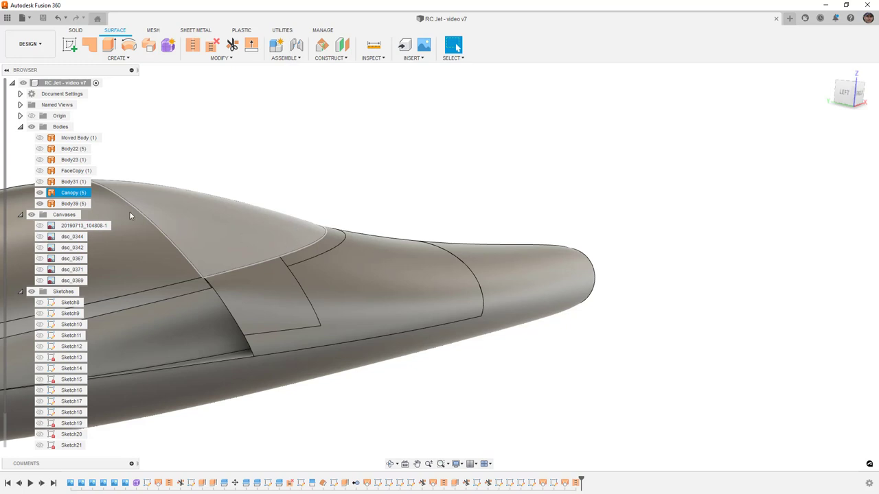
pyautogui.press('v')
pyautogui.keyDown('shift'); pyautogui.moveTo(204, 208); pyautogui.dragTo(269, 224, button='middle'); pyautogui.keyUp('shift')
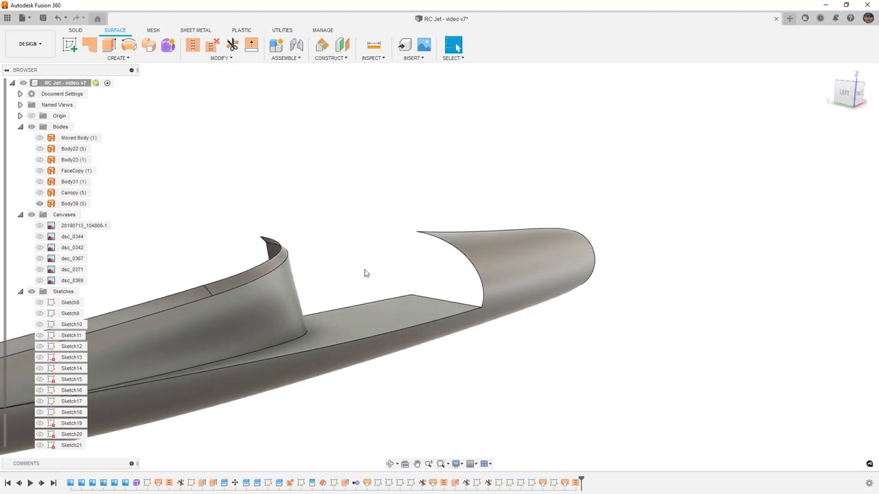
pyautogui.click(418, 296)
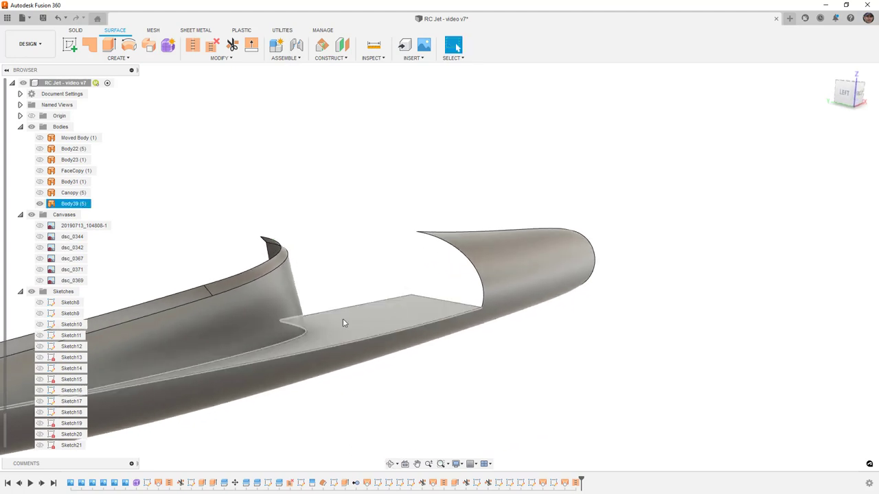
pyautogui.press('Delete')
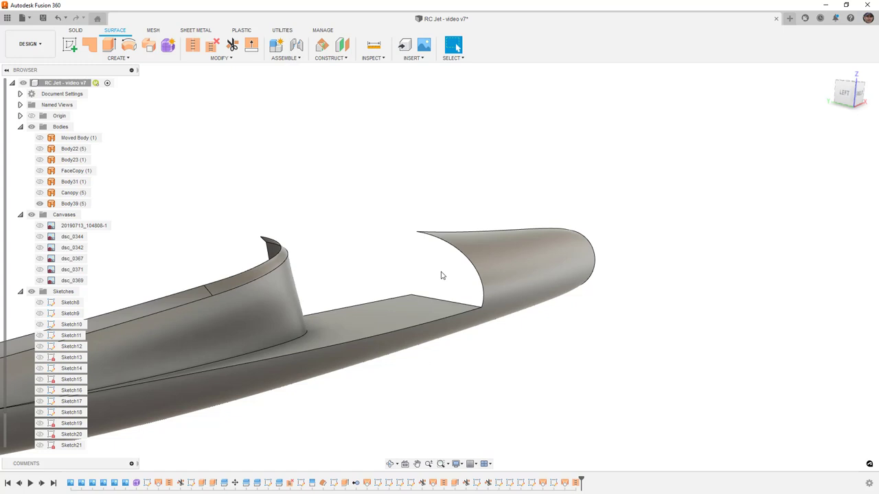
# Create a sketch on the side plane and project the nose gap's top and bottom corners.
pyautogui.click(69, 45)
pyautogui.click(305, 285)
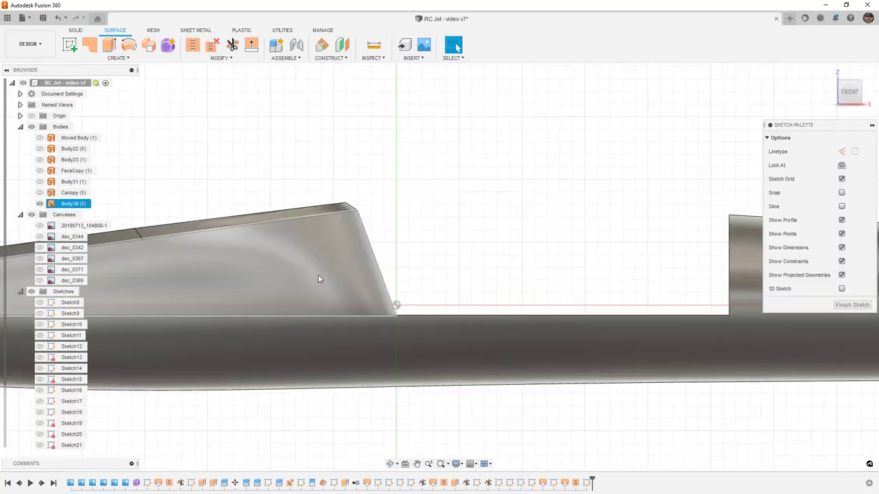
pyautogui.press('p')
pyautogui.keyDown('shift'); pyautogui.moveTo(530, 270); pyautogui.dragTo(578, 274, button='middle'); pyautogui.keyUp('shift')
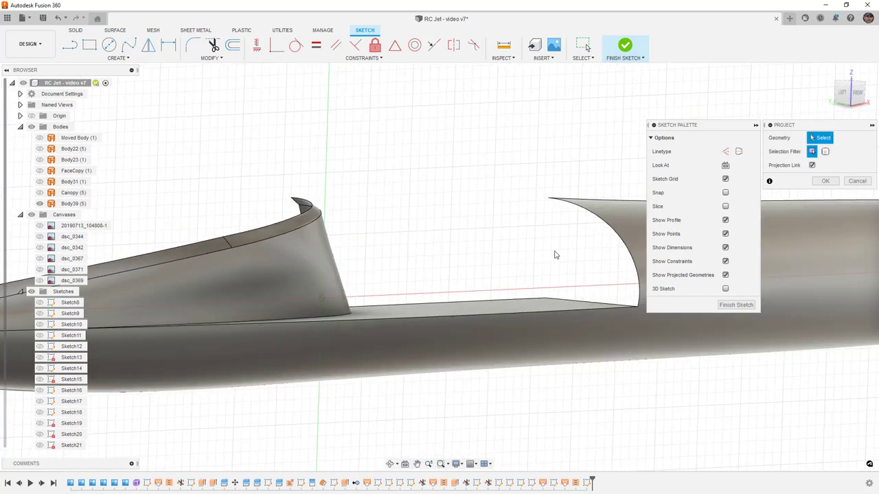
pyautogui.click(545, 299)
pyautogui.click(548, 198)
pyautogui.click(825, 181)
# Draw a line between the two projected corners and finish the sketch.
pyautogui.press('l')
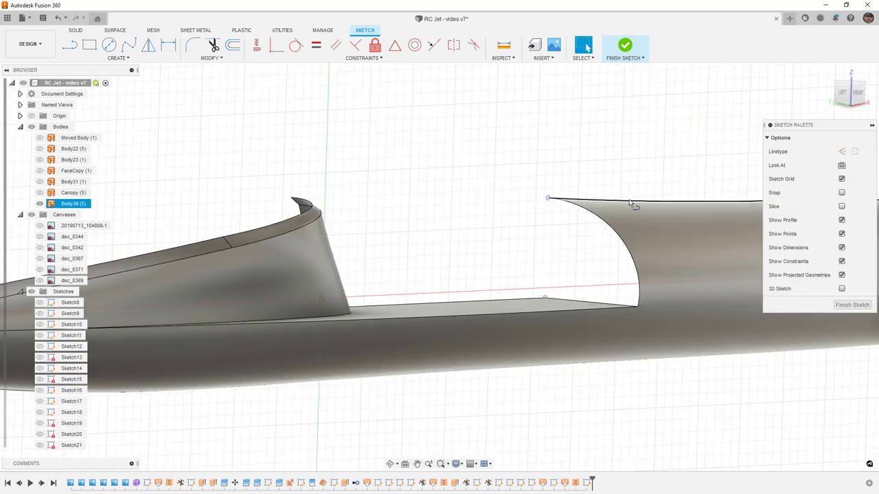
pyautogui.click(547, 198)
pyautogui.click(545, 299)
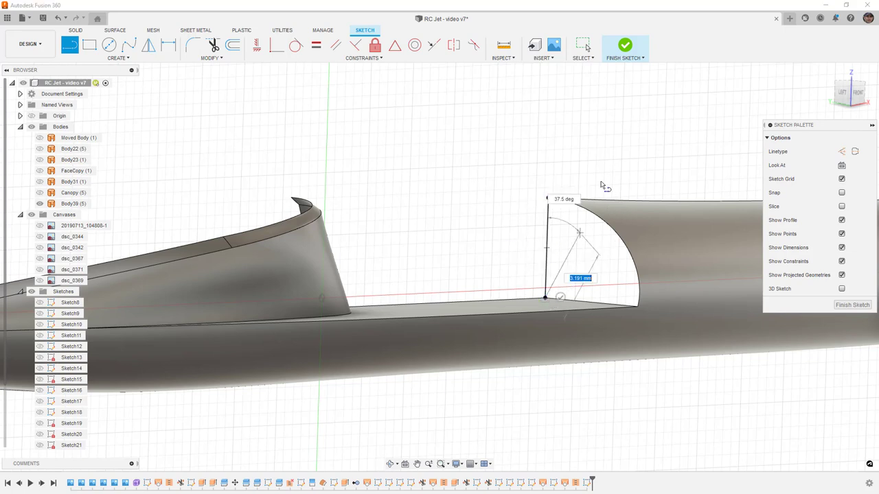
pyautogui.click(625, 48)
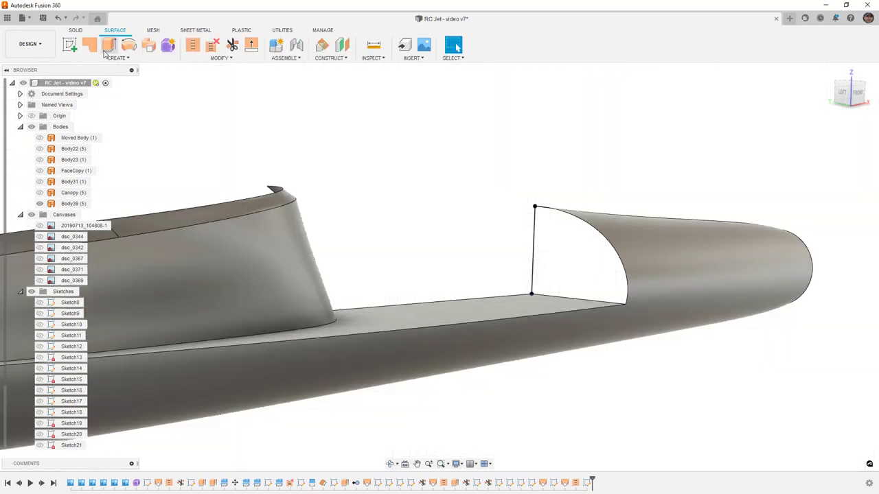
# Patch the gap beside the nose using the sketch line, bottom deck edge and curved nose edge.
pyautogui.click(90, 45)
pyautogui.click(535, 228)
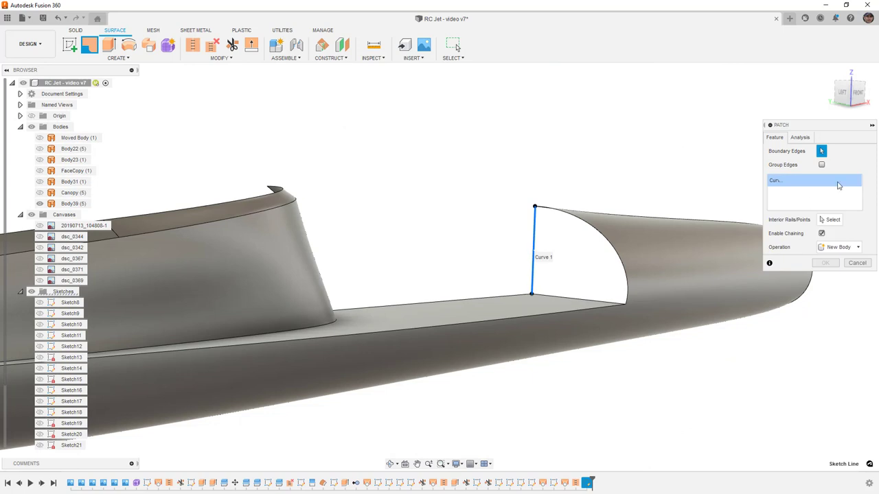
pyautogui.click(821, 233)
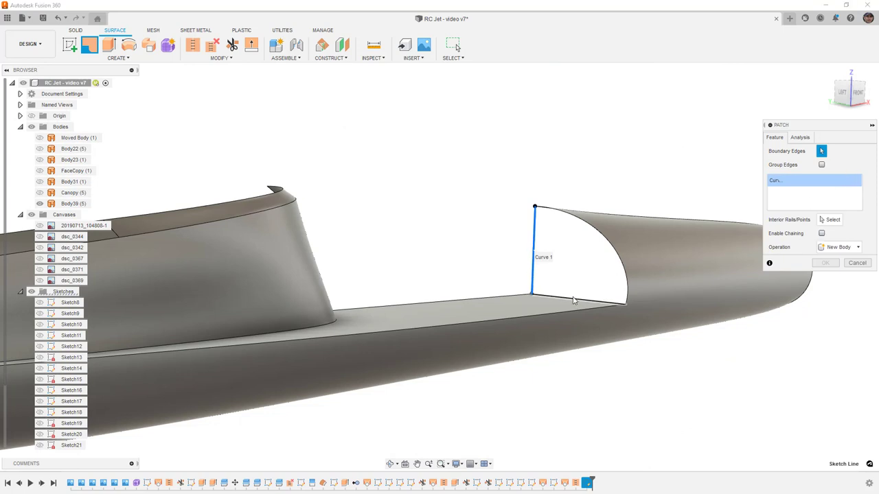
pyautogui.click(577, 296)
pyautogui.click(619, 260)
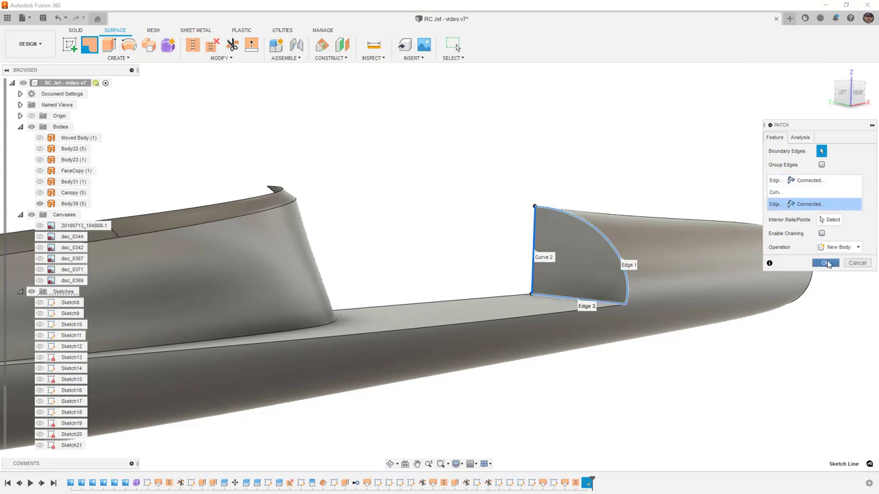
pyautogui.click(825, 263)
pyautogui.keyDown('shift'); pyautogui.moveTo(657, 208); pyautogui.dragTo(654, 214, button='middle'); pyautogui.keyUp('shift')
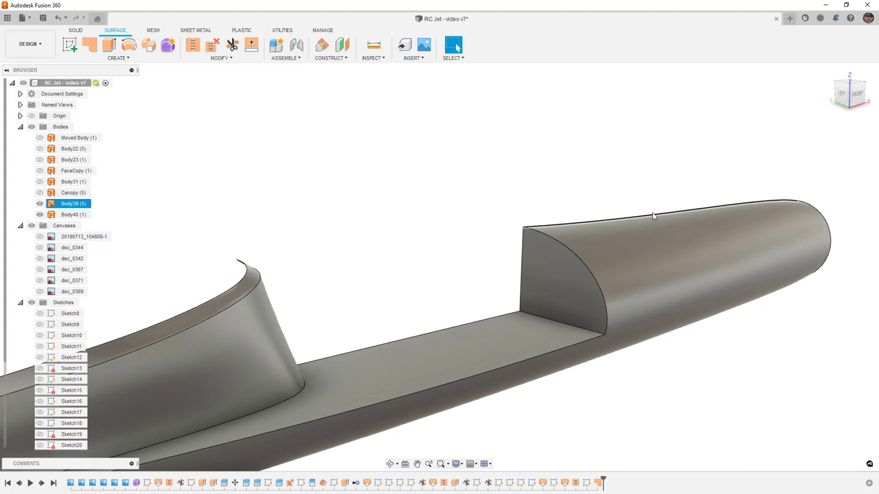
# Stitch Body39 and the new patch into a single six-face Body41.
pyautogui.click(192, 44)
pyautogui.click(622, 303)
pyautogui.click(571, 291)
pyautogui.keyDown('shift'); pyautogui.moveTo(570, 291); pyautogui.dragTo(703, 270, button='middle'); pyautogui.keyUp('shift')
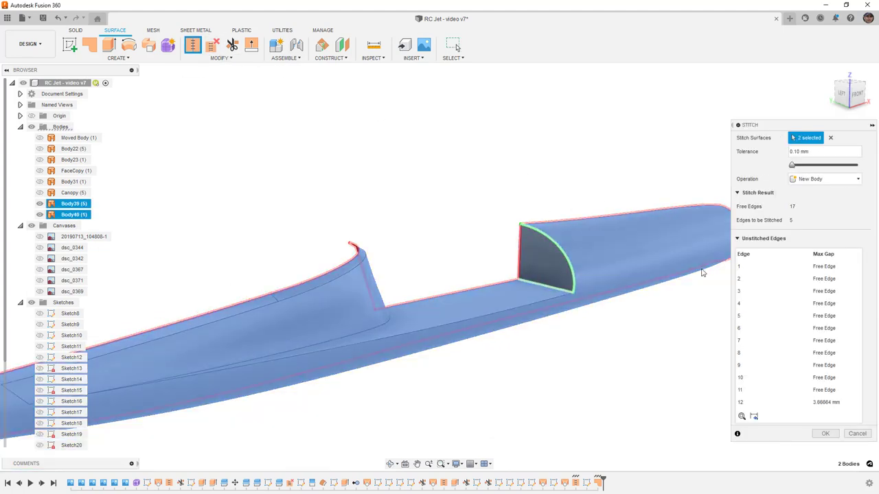
pyautogui.click(825, 434)
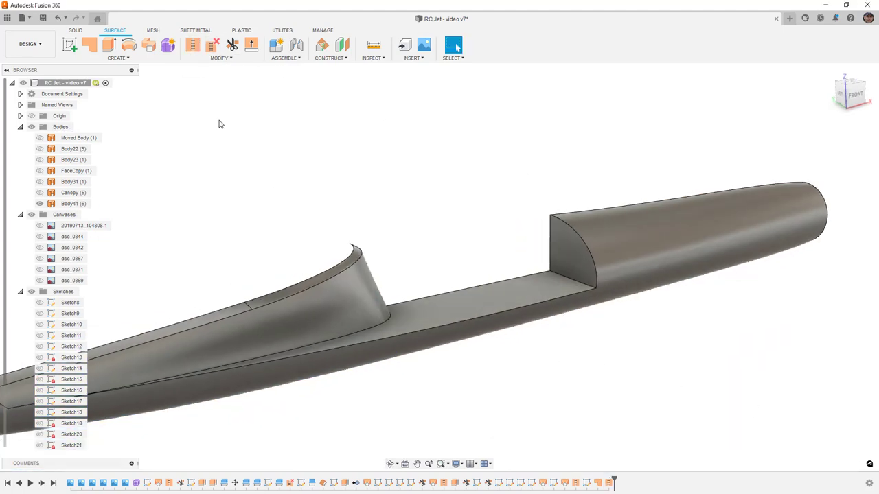
# Fillet the cockpit side's base edge with a variable radius from 0 to 1.00 mm.
pyautogui.click(212, 60)
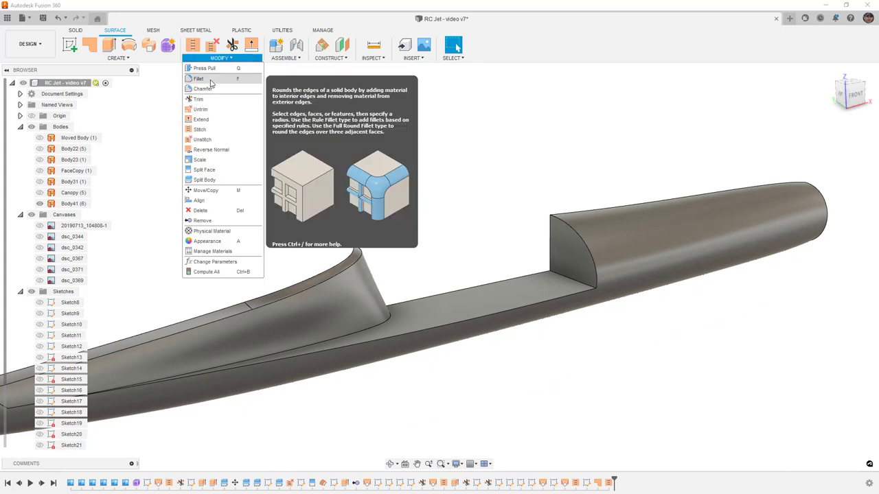
pyautogui.click(213, 82)
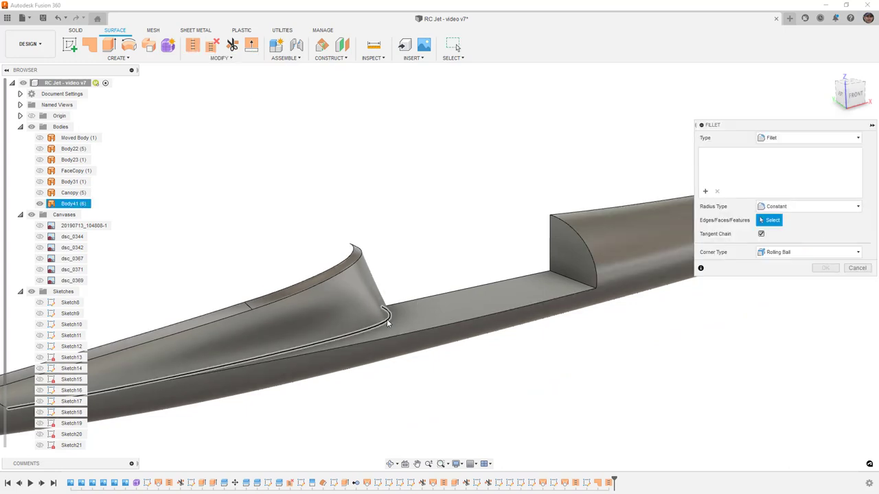
pyautogui.click(787, 206)
pyautogui.click(767, 239)
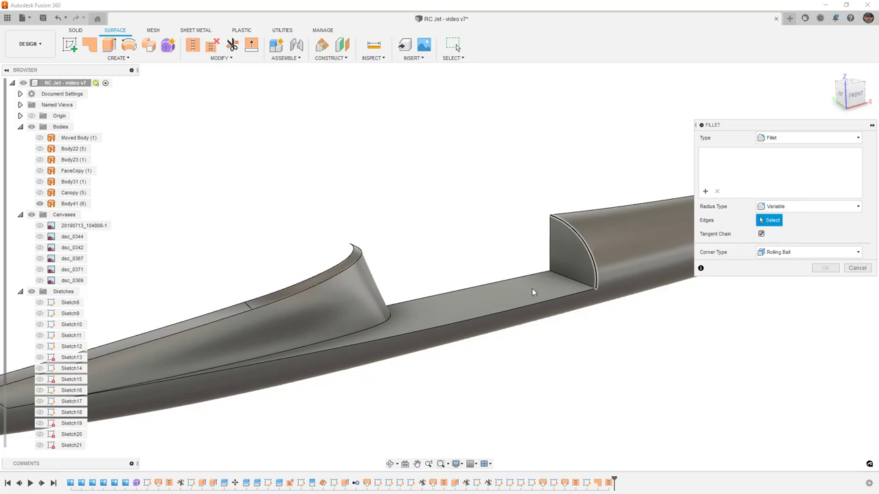
pyautogui.click(393, 318)
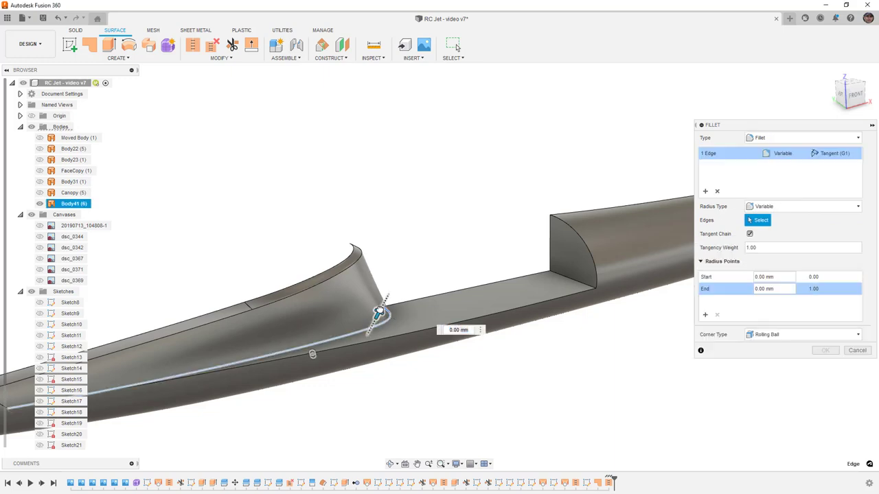
pyautogui.scroll(-2, 401, 296)
pyautogui.write('1')
pyautogui.press('Return')
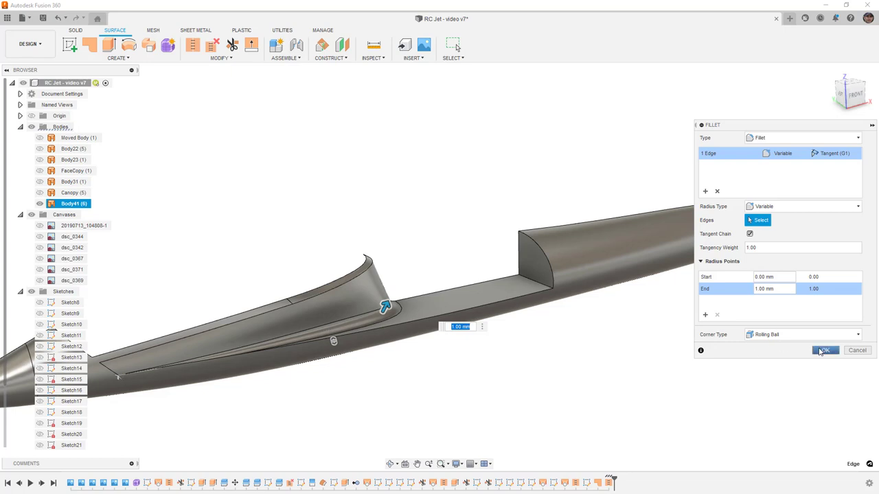
pyautogui.click(823, 351)
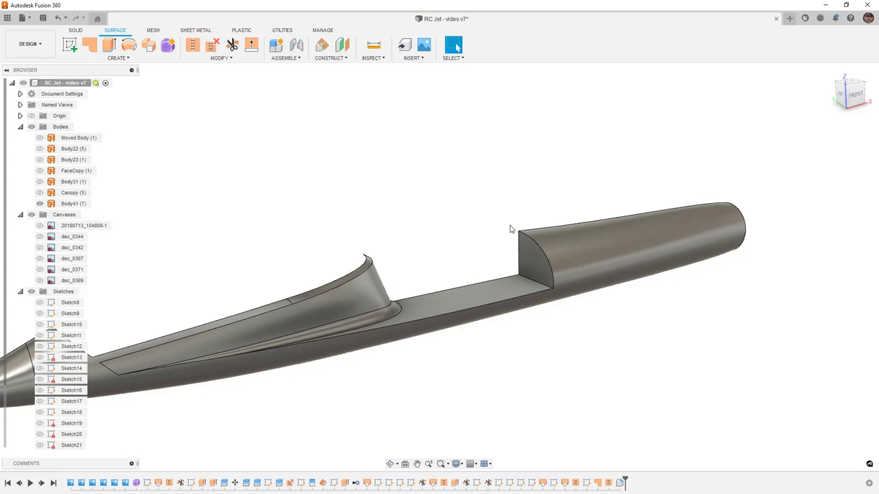
pyautogui.click(437, 245)
pyautogui.scroll(-5, 408, 188)
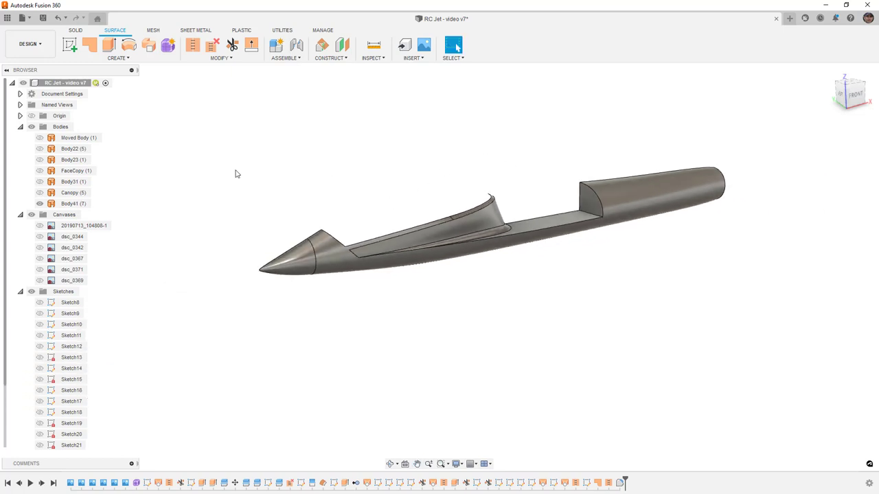
# Show the Canopy and mirror it with Body41 across the centre plane, joining the halves.
pyautogui.click(39, 193)
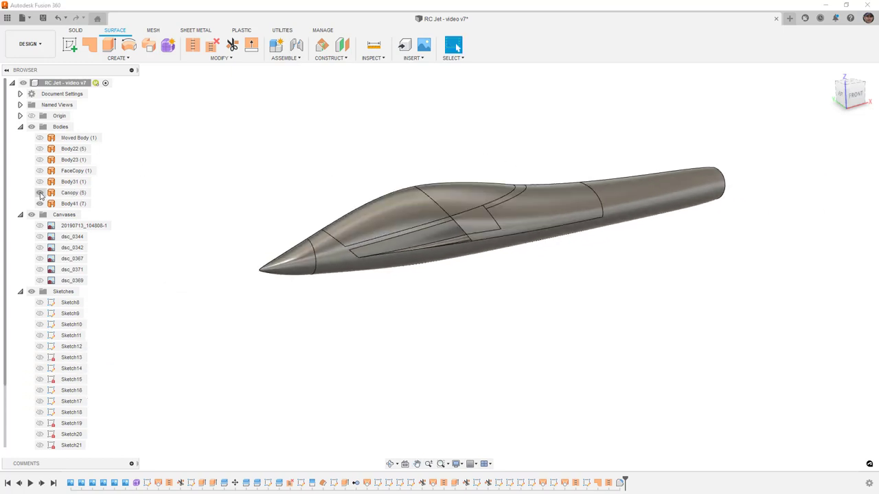
pyautogui.click(144, 60)
pyautogui.click(100, 190)
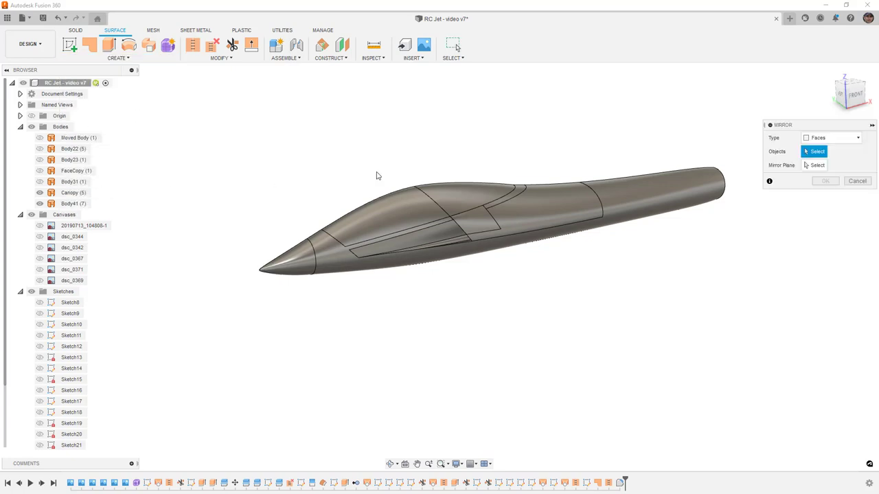
pyautogui.click(834, 137)
pyautogui.click(824, 159)
pyautogui.click(504, 196)
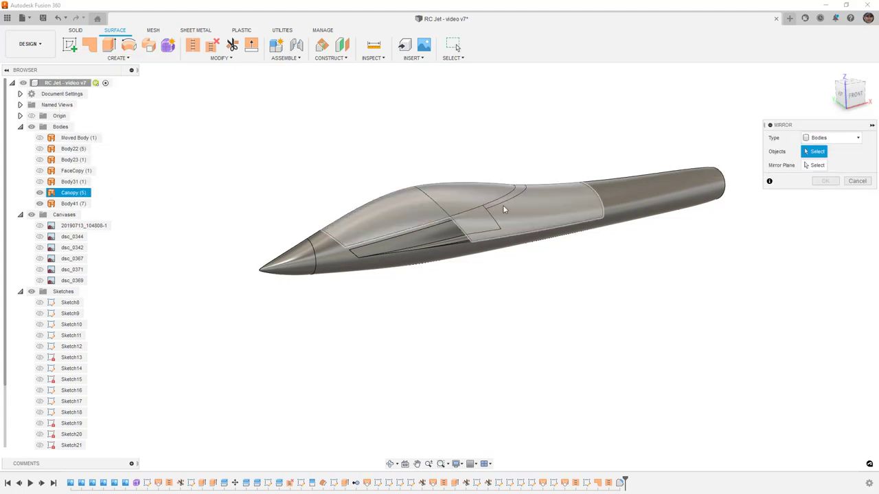
pyautogui.click(672, 177)
pyautogui.click(803, 170)
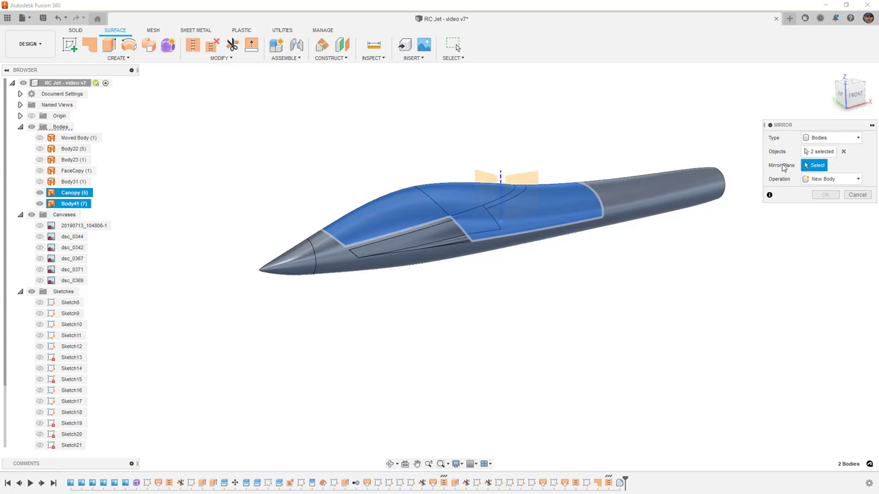
pyautogui.click(527, 177)
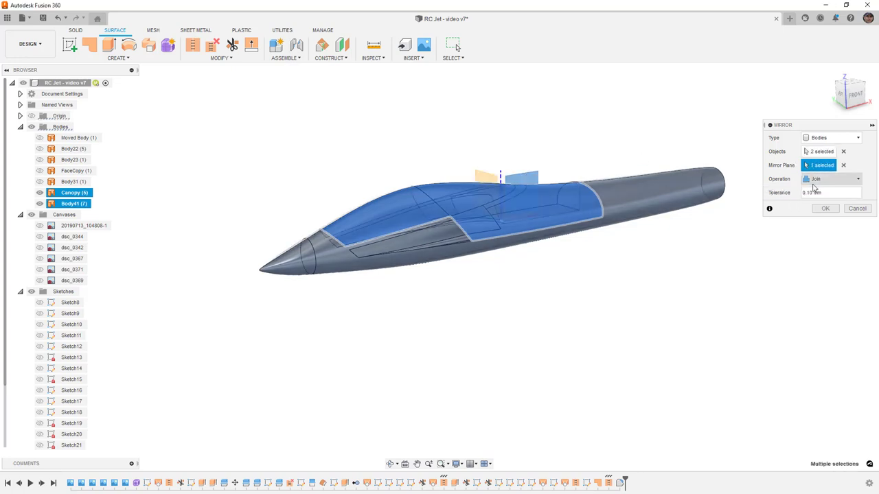
pyautogui.click(824, 208)
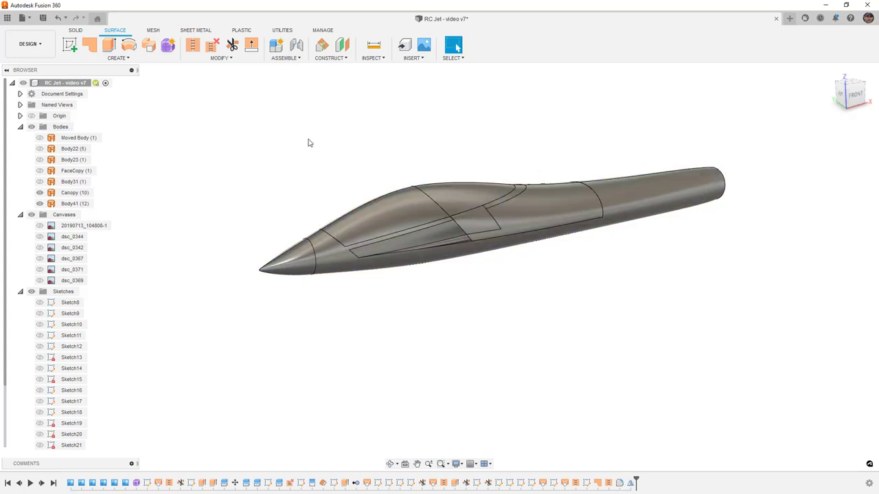
pyautogui.keyDown('shift'); pyautogui.moveTo(301, 151); pyautogui.dragTo(308, 155, button='middle'); pyautogui.keyUp('shift')
# Remove the five leftover bodies from Body31 up to Moved Body, then view the front side.
pyautogui.click(73, 181)
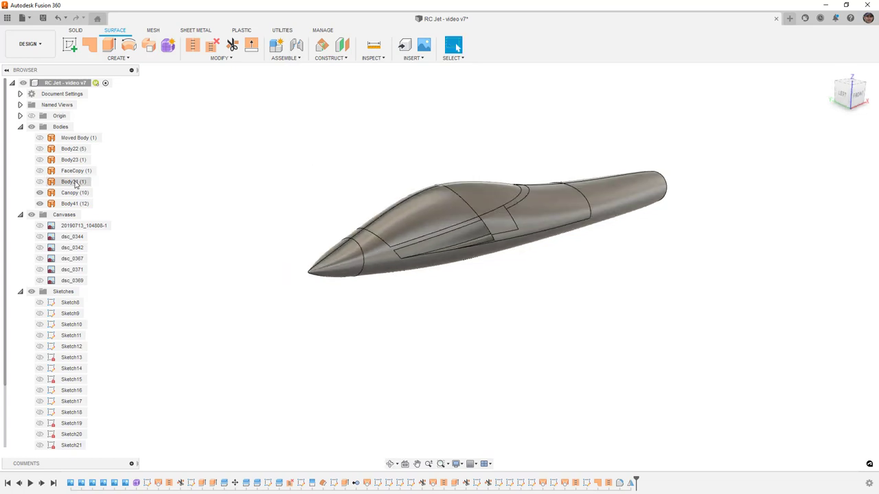
pyautogui.keyDown('shift'); pyautogui.click(74, 137); pyautogui.keyUp('shift')
pyautogui.rightClick(80, 138)
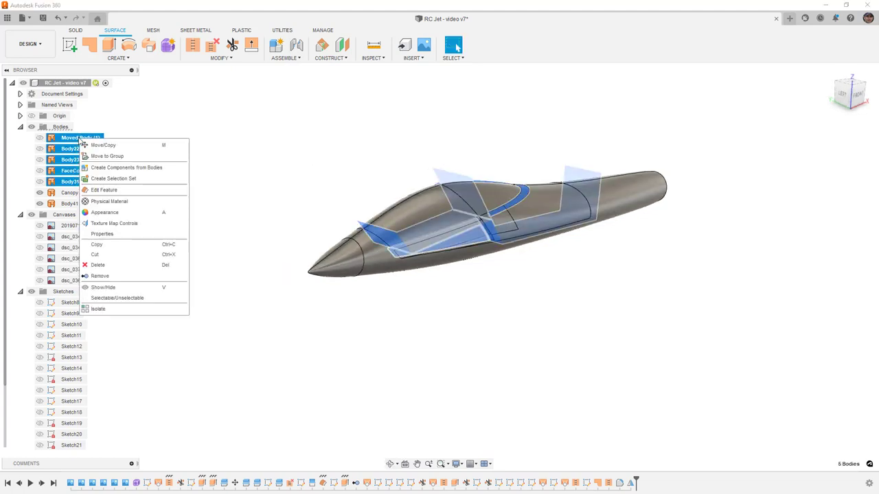
pyautogui.click(102, 275)
pyautogui.keyDown('shift'); pyautogui.moveTo(197, 216); pyautogui.dragTo(206, 201, button='middle'); pyautogui.keyUp('shift')
pyautogui.press('Escape')
pyautogui.click(851, 92)
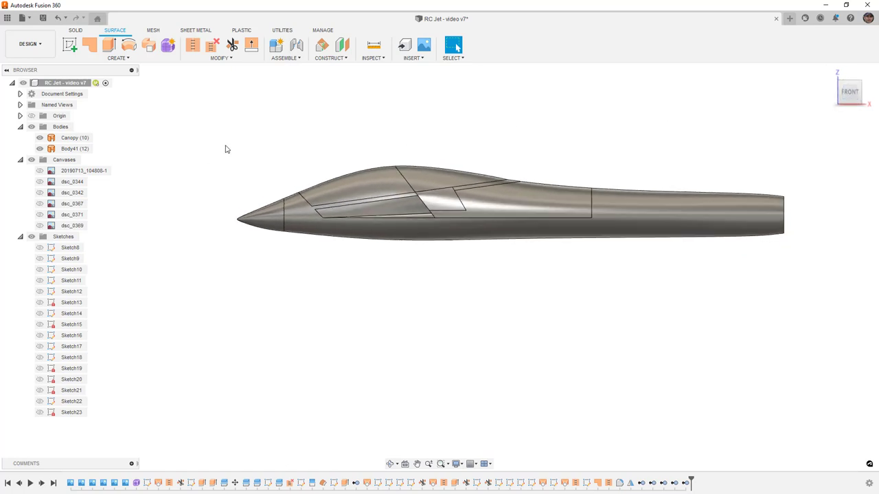
# Apply Enamel Glossy (Red) to the canopy and Enamel Glossy (White) to the fuselage.
pyautogui.press('a')
pyautogui.scroll(-2, 713, 380)
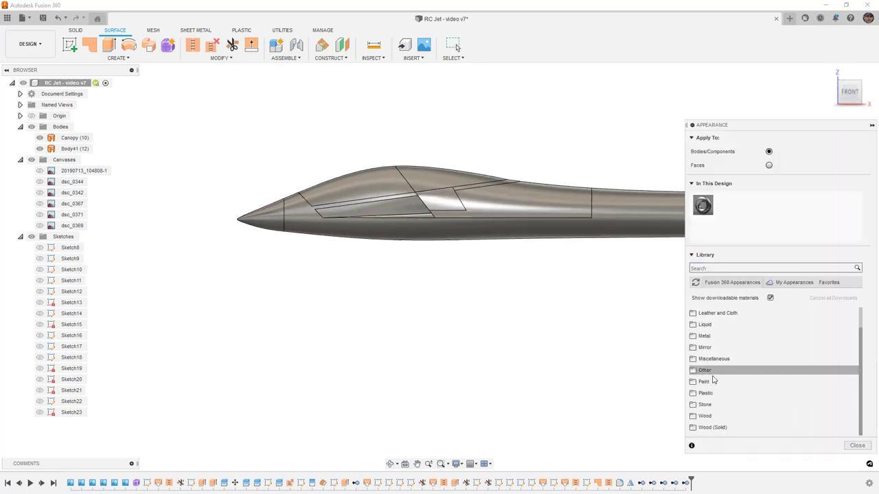
pyautogui.click(713, 381)
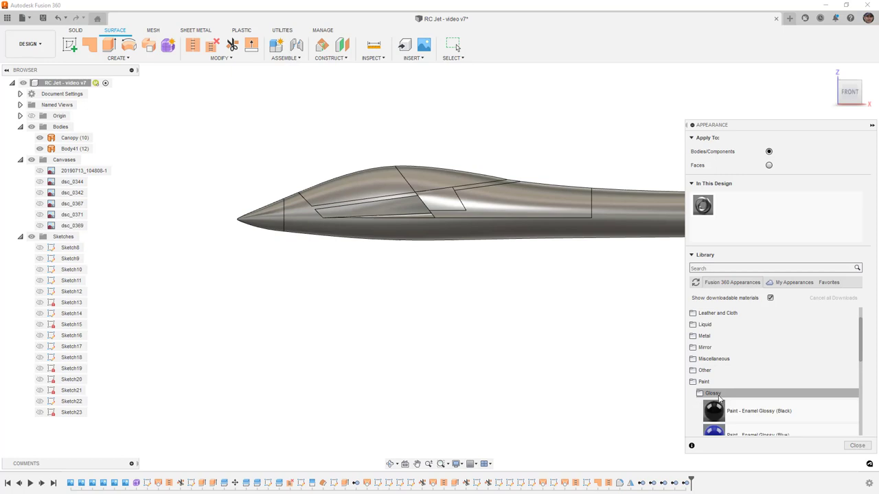
pyautogui.scroll(-1, 729, 401)
pyautogui.moveTo(717, 347); pyautogui.dragTo(363, 190)
pyautogui.moveTo(713, 367); pyautogui.dragTo(614, 229)
pyautogui.scroll(-1, 536, 337)
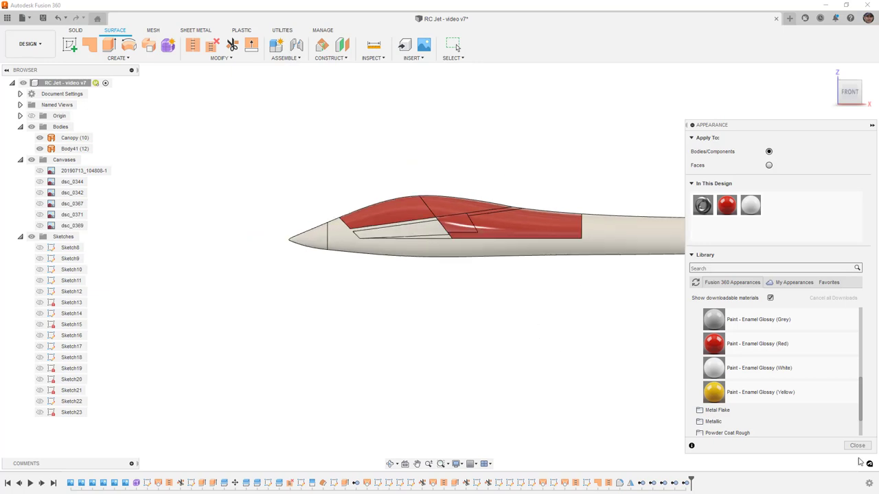
pyautogui.click(858, 446)
pyautogui.scroll(-1, 553, 377)
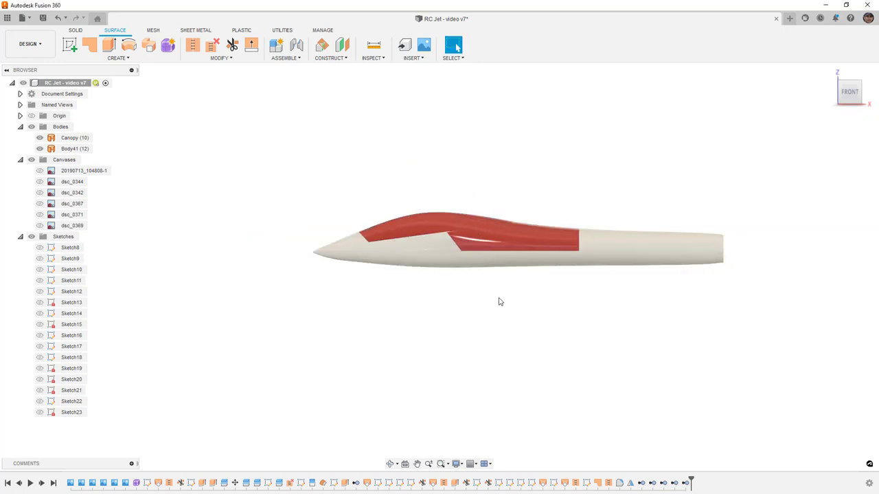
pyautogui.keyDown('shift'); pyautogui.moveTo(498, 373); pyautogui.dragTo(520, 359, button='middle'); pyautogui.keyUp('shift')
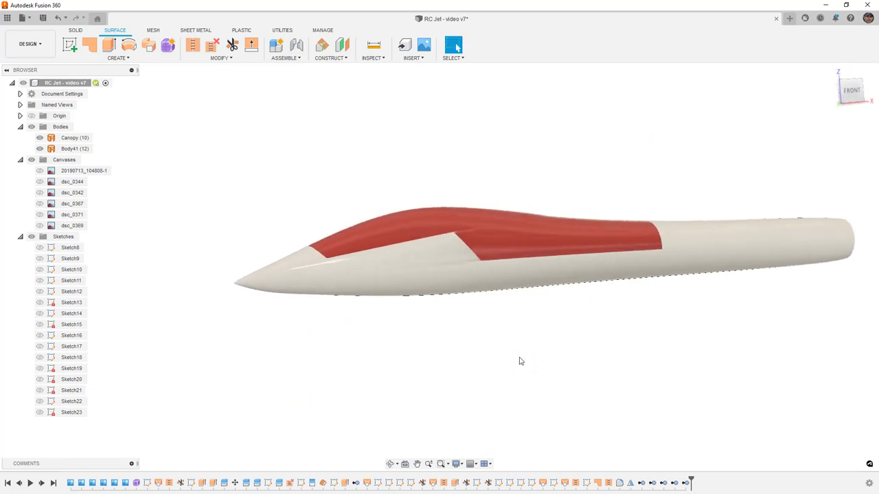
# Return to the front view and turn on the 20190713_104808-1 reference canvas.
pyautogui.click(852, 95)
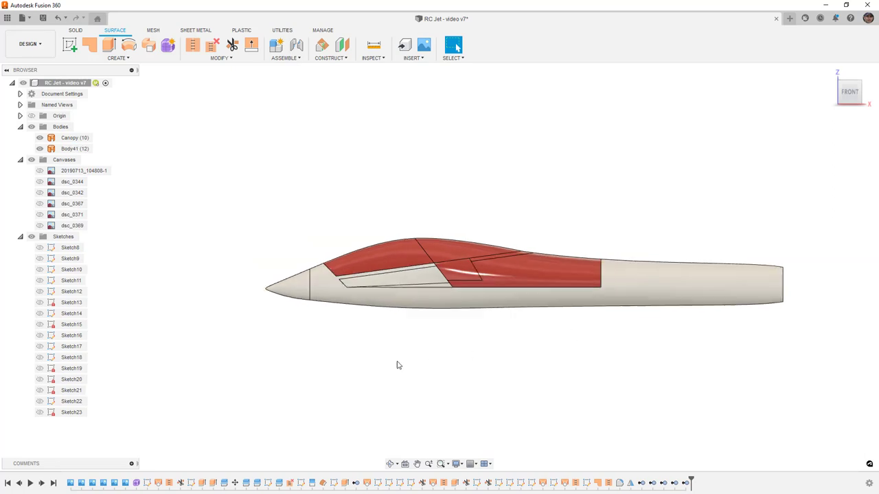
pyautogui.scroll(-1, 397, 364)
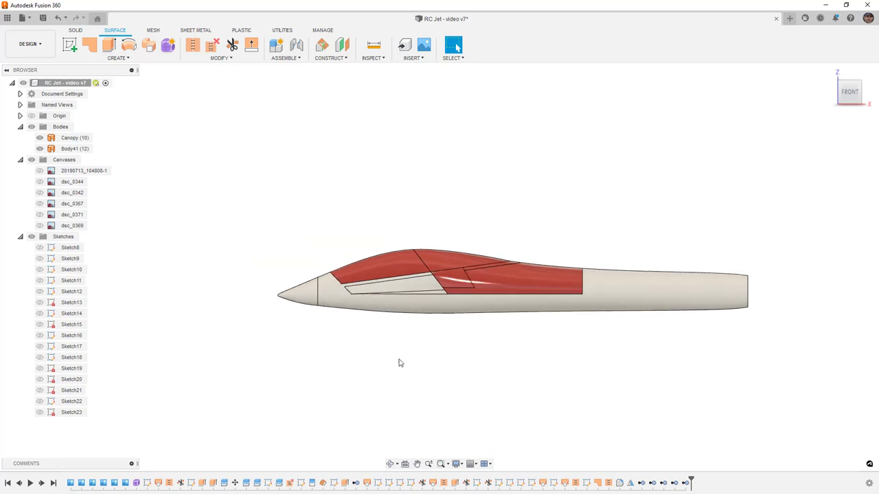
pyautogui.click(471, 312)
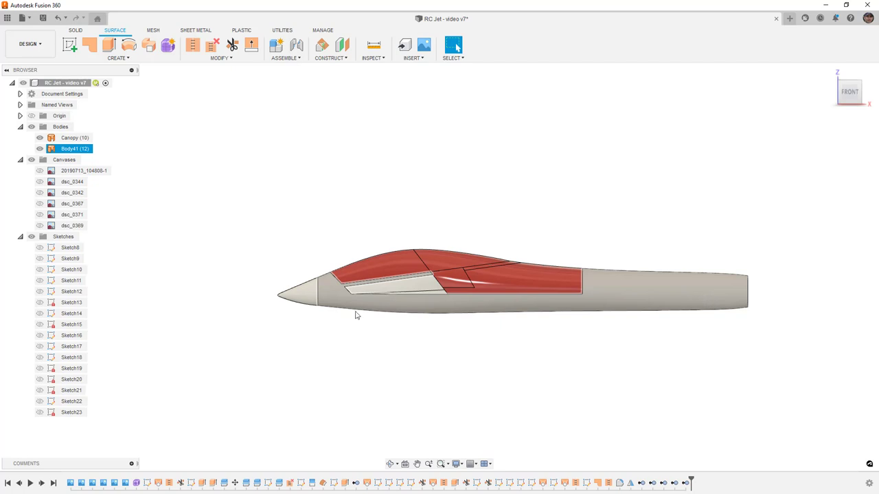
pyautogui.click(348, 346)
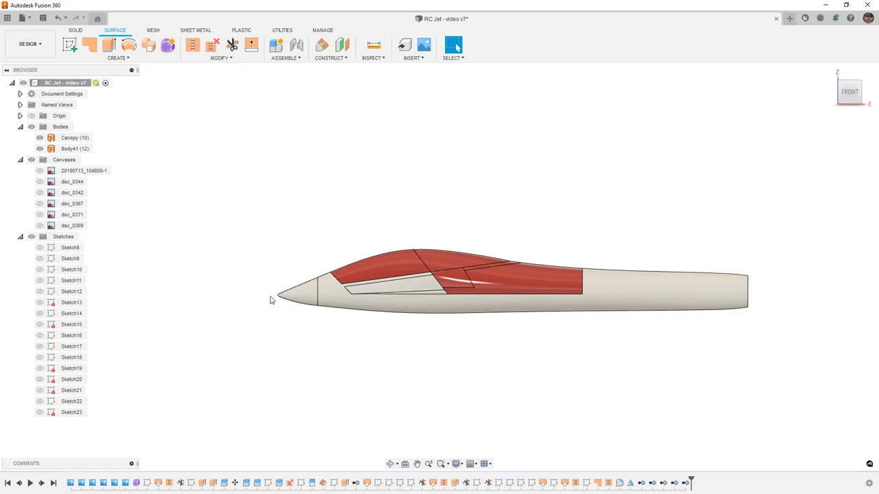
pyautogui.click(39, 170)
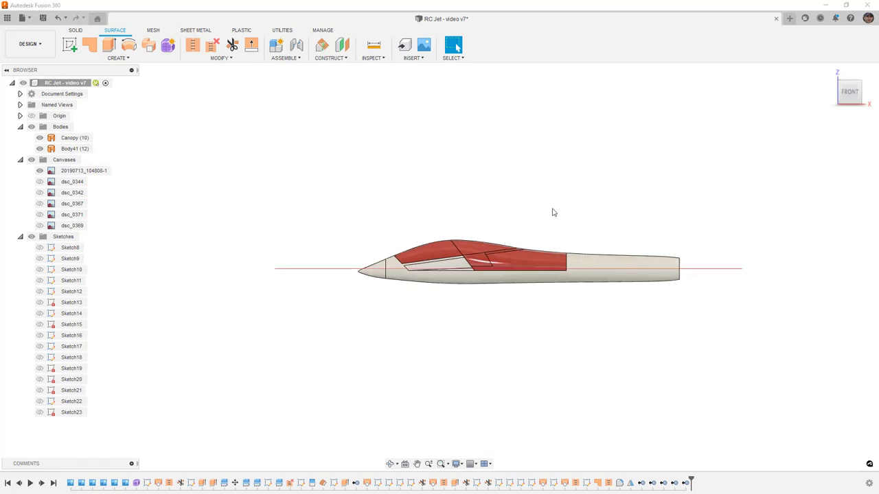
# Compare the fuselage outline against the reference photo from the top view.
pyautogui.click(850, 74)
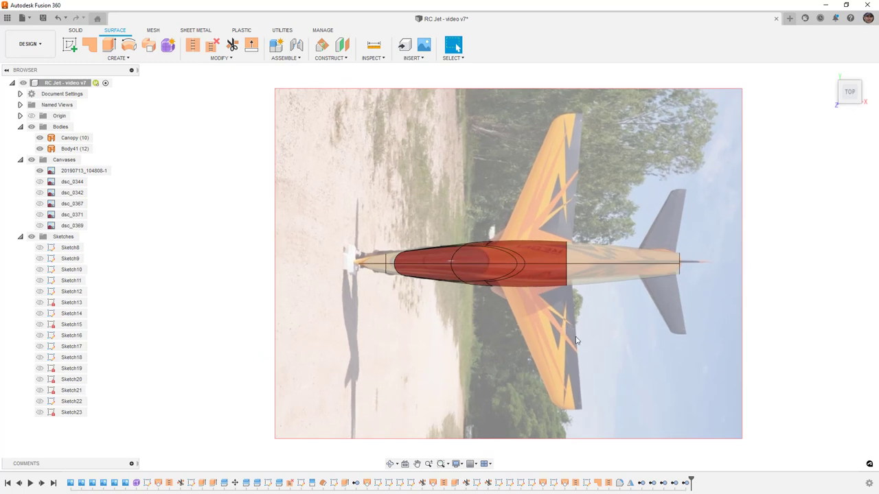
pyautogui.click(584, 275)
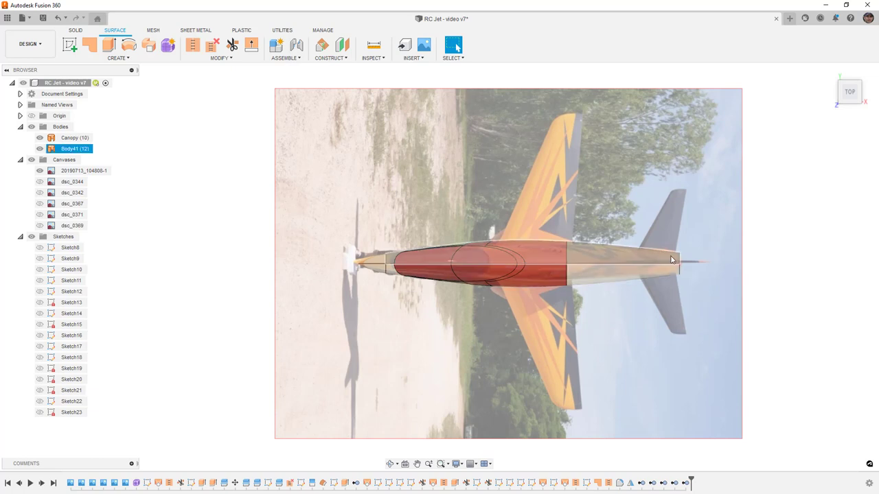
pyautogui.press('Escape')
pyautogui.keyDown('shift'); pyautogui.moveTo(633, 329); pyautogui.dragTo(676, 278, button='middle'); pyautogui.keyUp('shift')
# Hide the 20190713_104808-1 canvas, inspect the painted jet, and save the design.
pyautogui.click(51, 172)
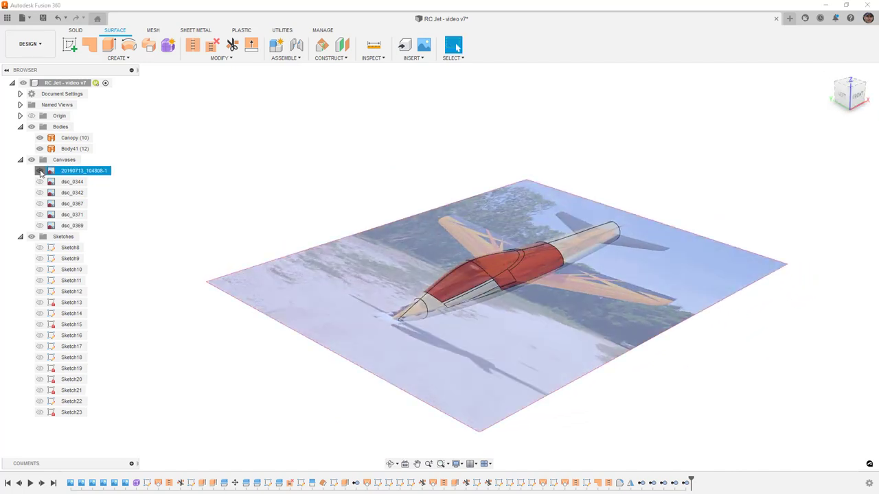
pyautogui.press('v')
pyautogui.scroll(3, 589, 206)
pyautogui.keyDown('shift'); pyautogui.moveTo(589, 206); pyautogui.dragTo(508, 195, button='middle'); pyautogui.keyUp('shift')
pyautogui.keyDown('shift'); pyautogui.moveTo(498, 238); pyautogui.dragTo(569, 202, button='middle'); pyautogui.keyUp('shift')
pyautogui.click(426, 250)
pyautogui.moveTo(425, 249); pyautogui.dragTo(474, 207, button='middle')
pyautogui.click(503, 193)
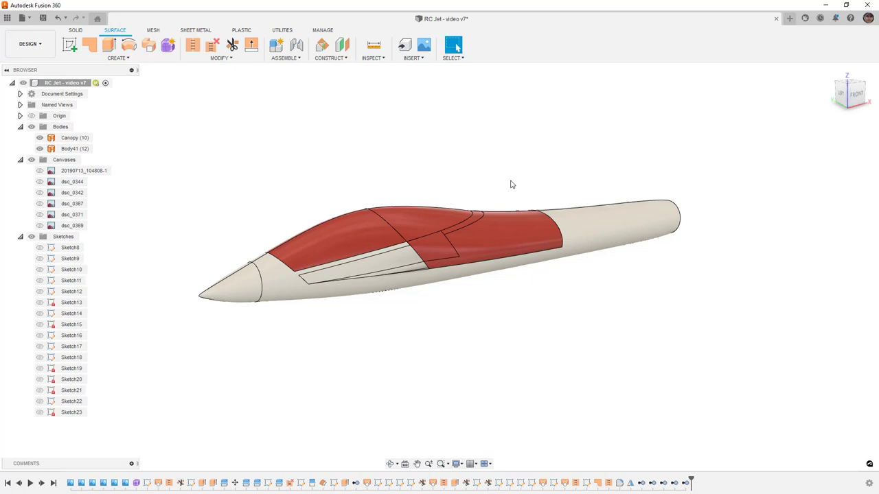
pyautogui.hotkey('ctrl', 's')
pyautogui.click(453, 274)
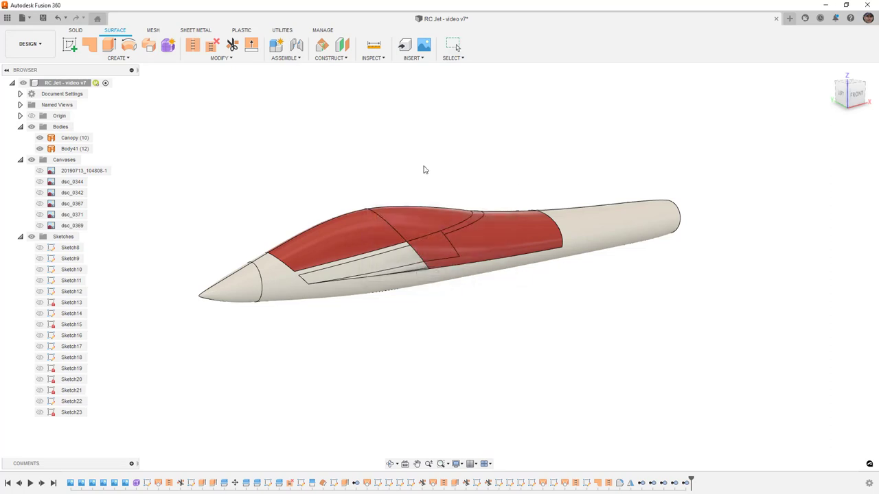